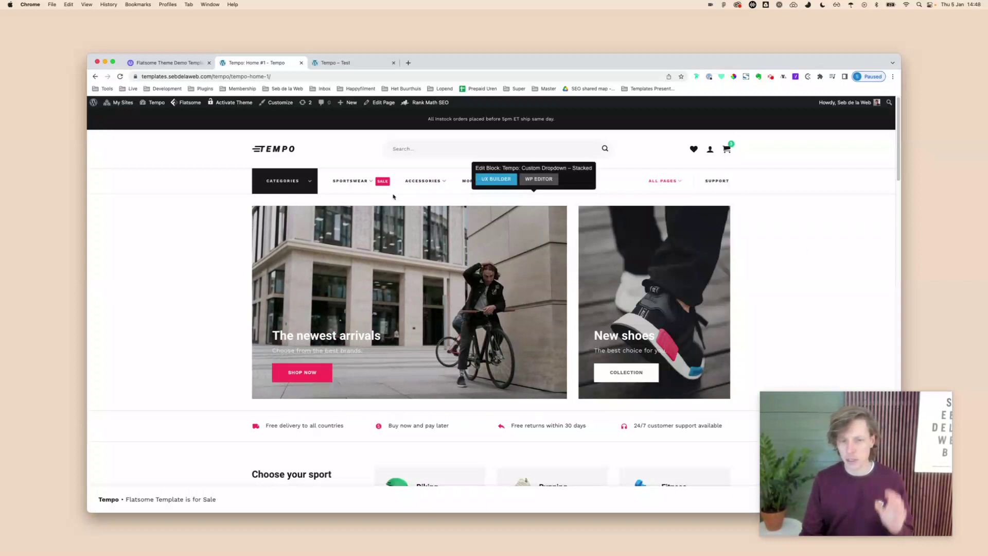
# Step: Open the Tempo template's overview page and look through its included main, product and utility pages
pyautogui.click(282, 149)
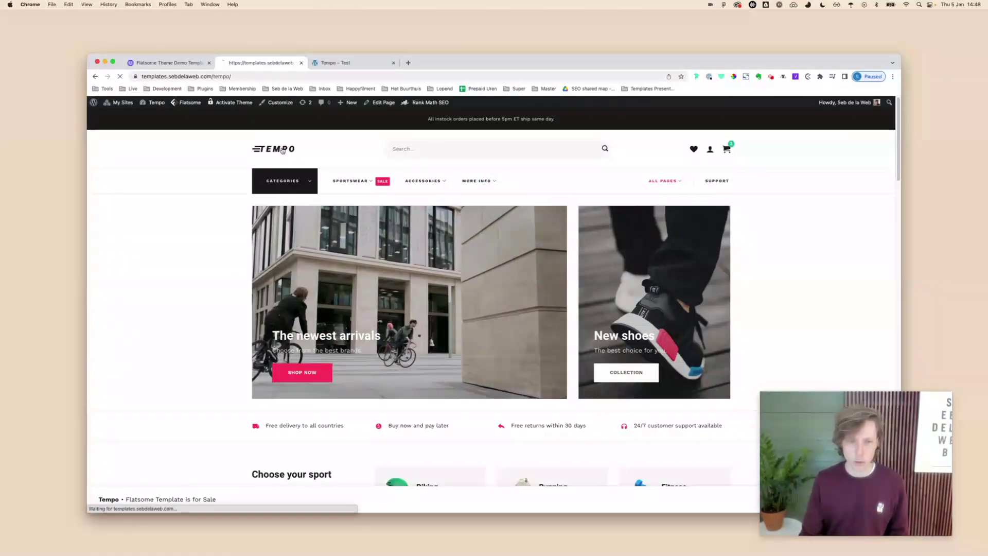
pyautogui.scroll(-10, 515, 361)
pyautogui.scroll(-5, 573, 350)
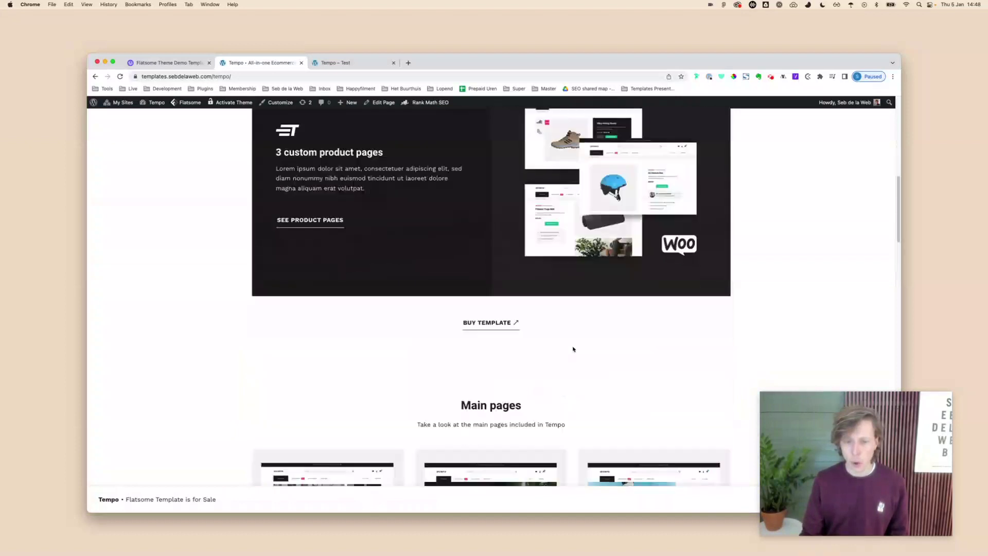
pyautogui.scroll(2, 564, 312)
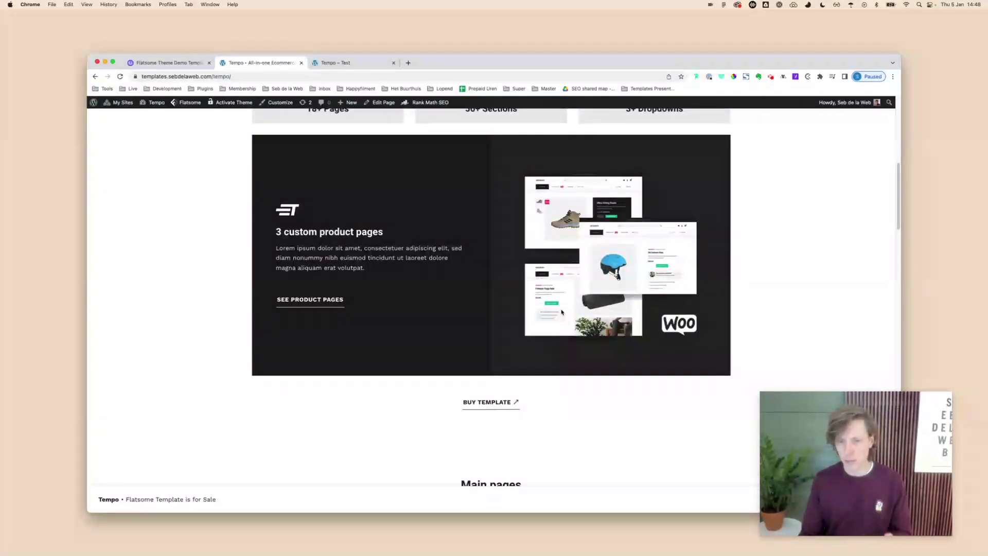
pyautogui.scroll(-7, 562, 312)
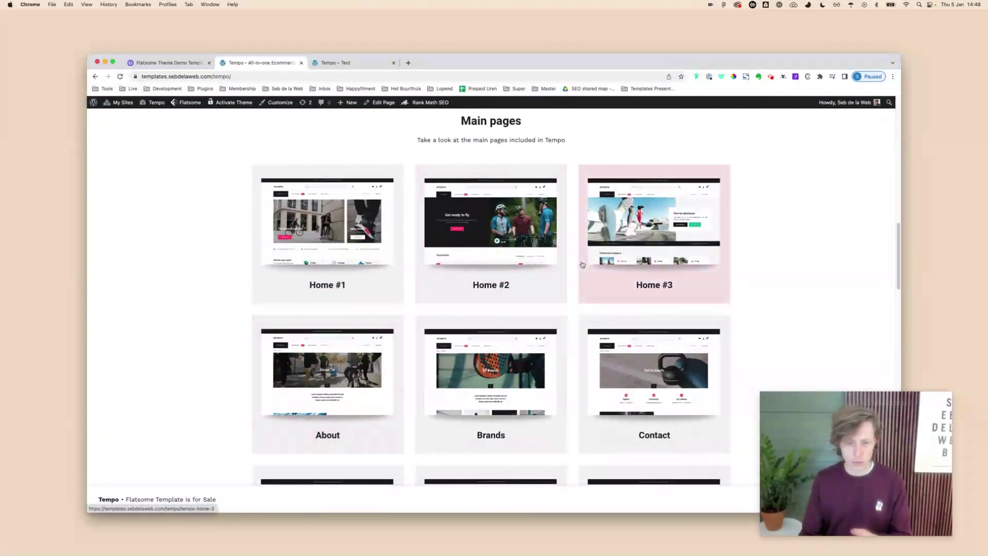
pyautogui.scroll(-3, 639, 309)
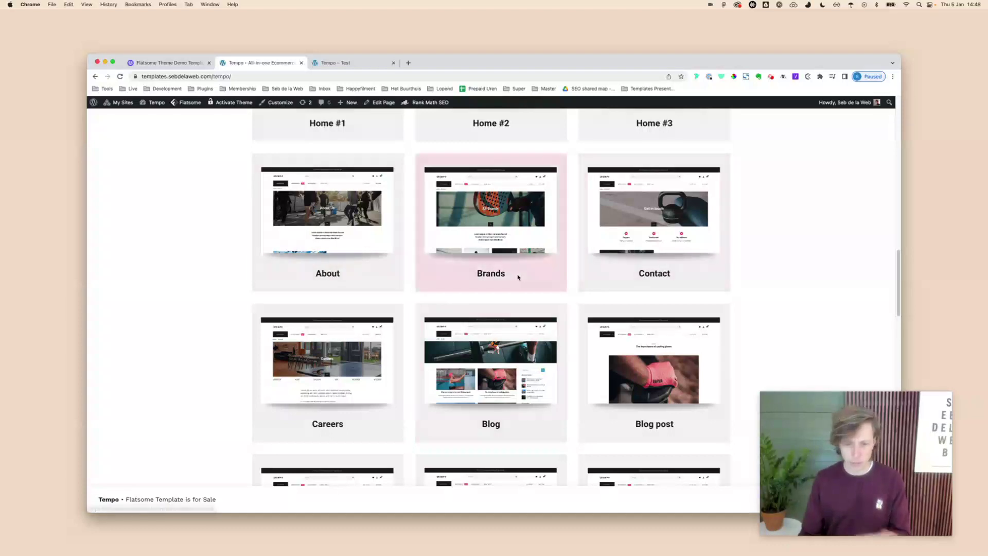
pyautogui.scroll(-1, 520, 311)
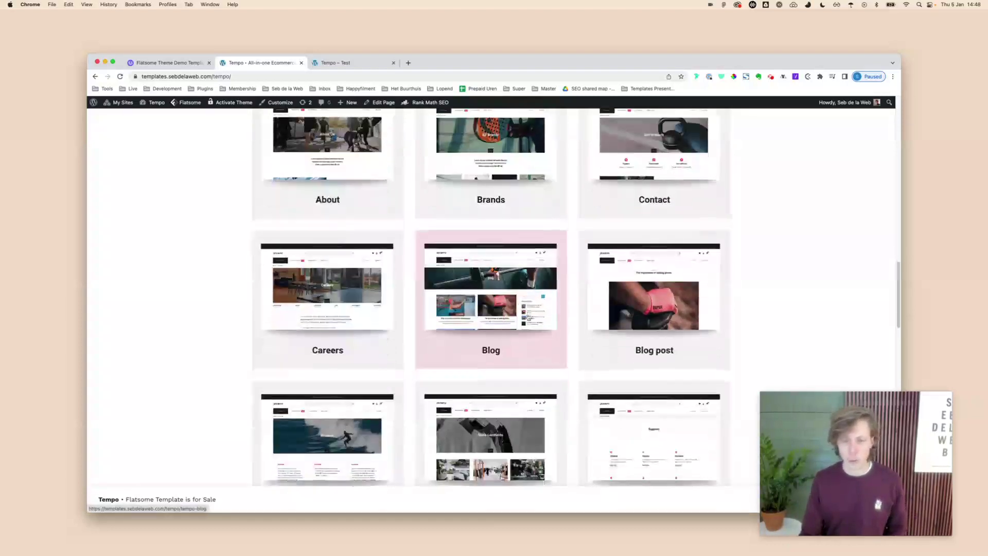
pyautogui.scroll(-2, 527, 319)
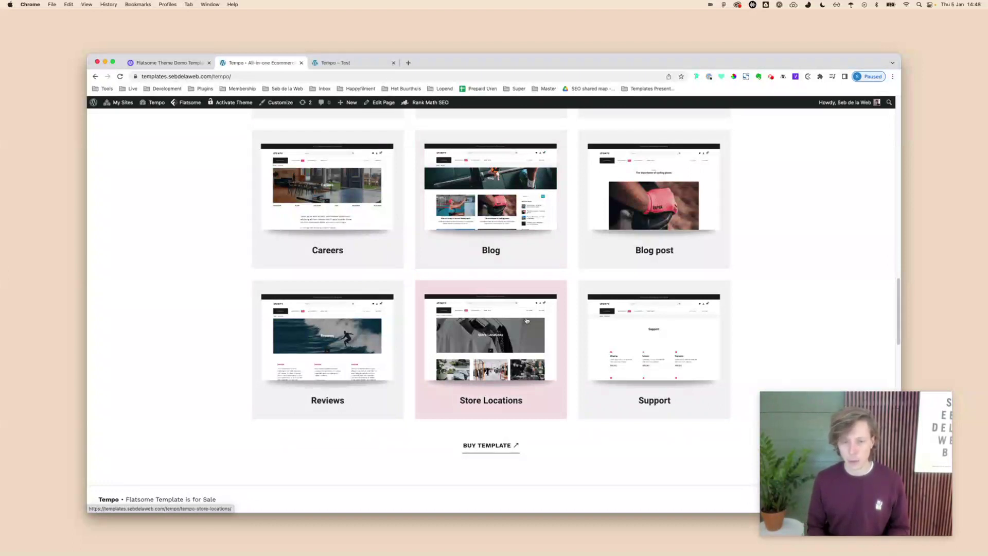
pyautogui.scroll(-2, 592, 289)
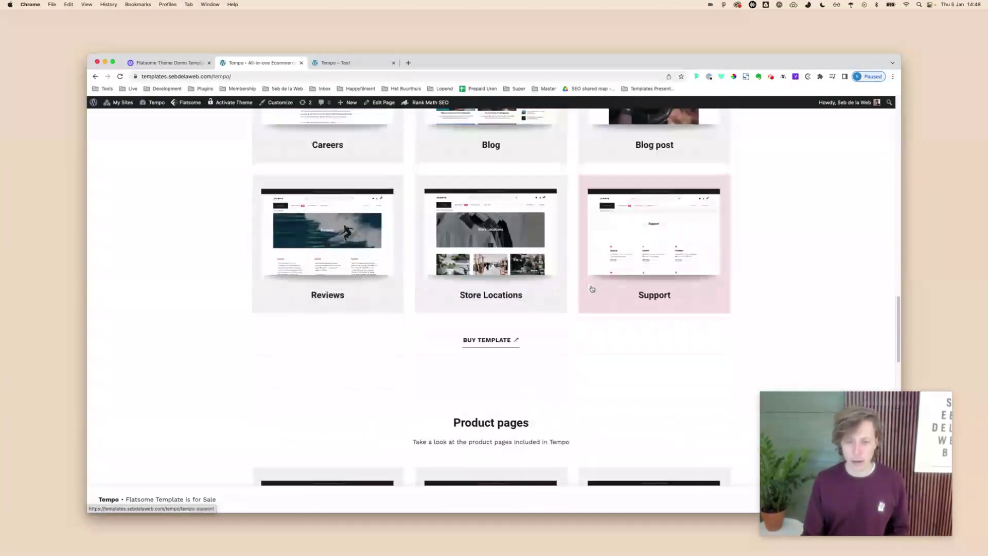
pyautogui.scroll(-4, 647, 329)
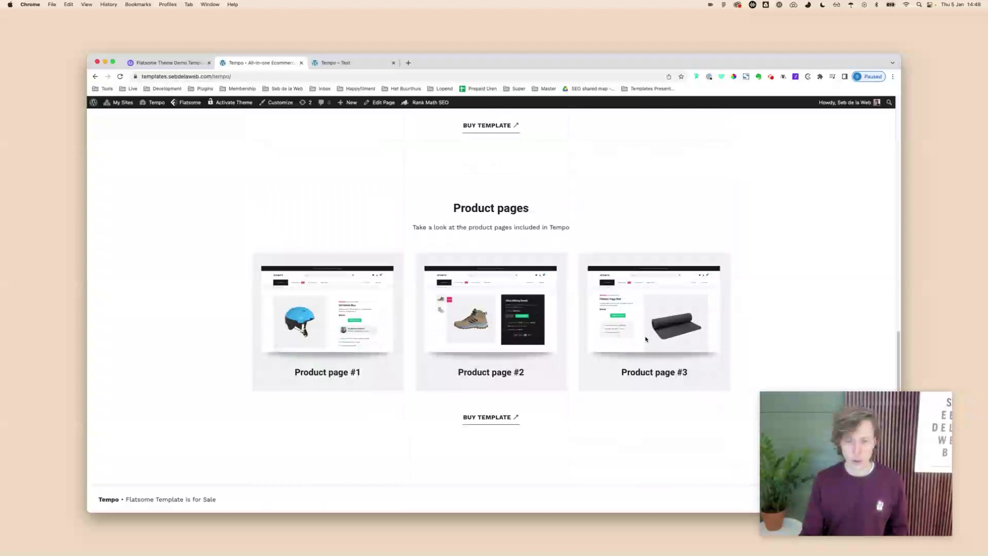
pyautogui.scroll(-8, 626, 396)
pyautogui.scroll(-2, 626, 391)
# Step: View the blank test site and the Shift Up Branding file in Figma, and return to the Tempo overview page in Chrome
pyautogui.click(355, 63)
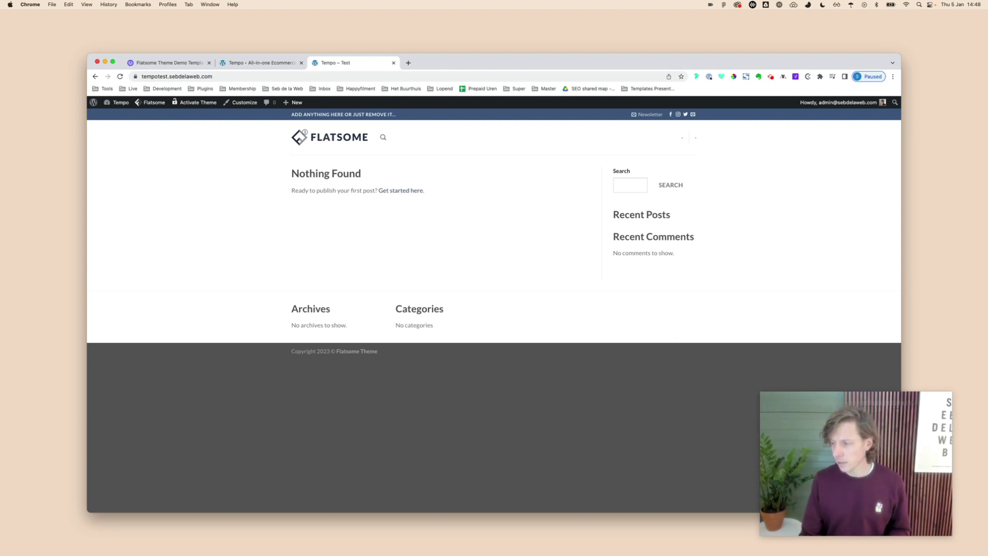
pyautogui.press('super+Tab')
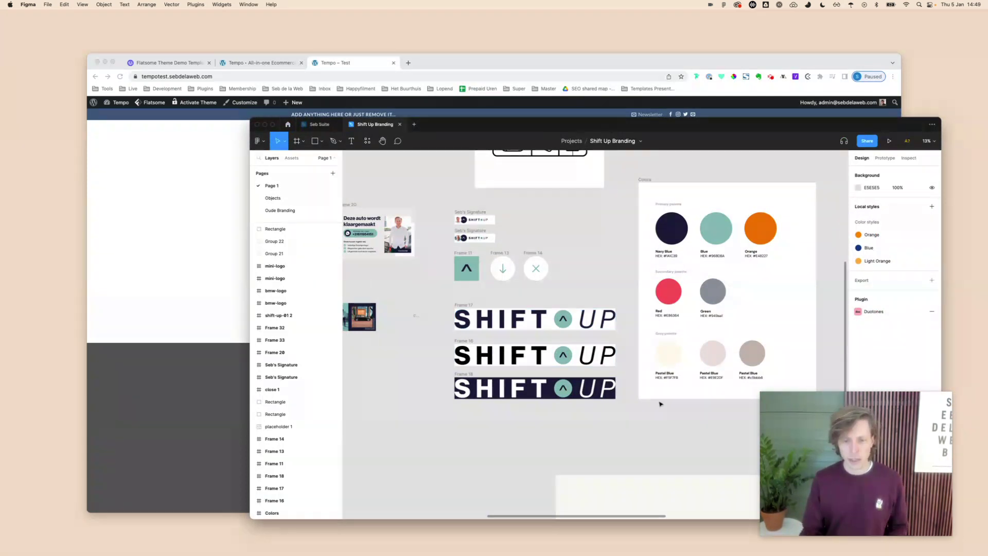
pyautogui.click(211, 214)
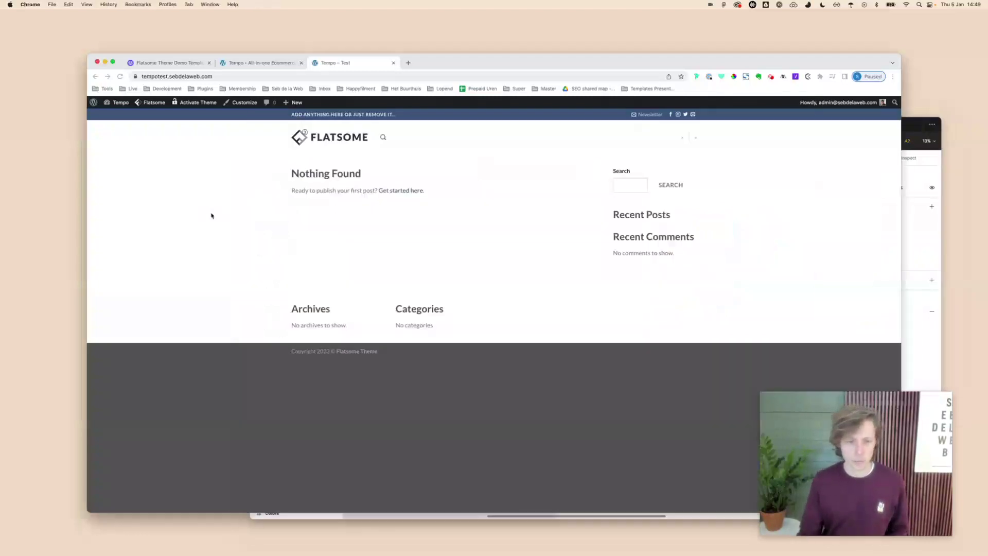
pyautogui.click(282, 69)
pyautogui.scroll(20, 441, 205)
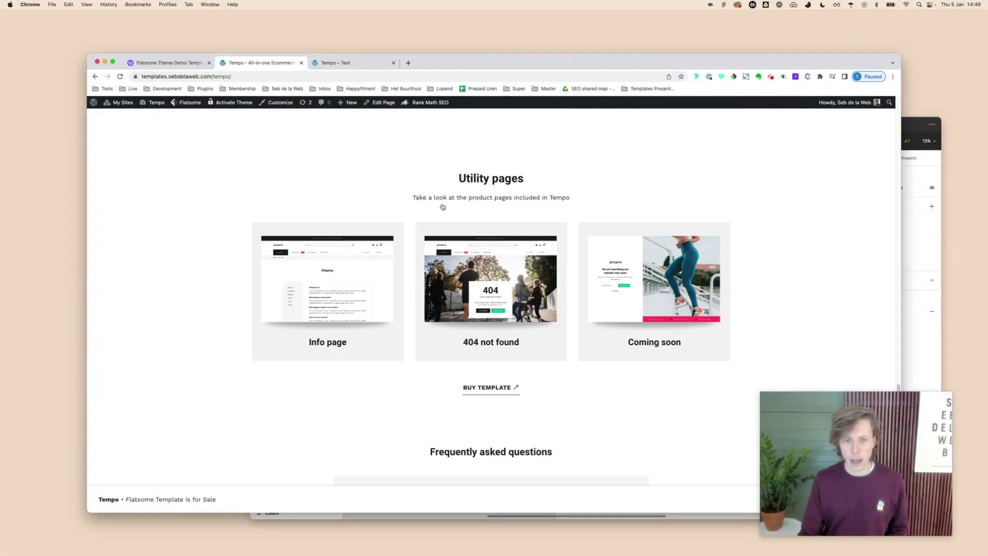
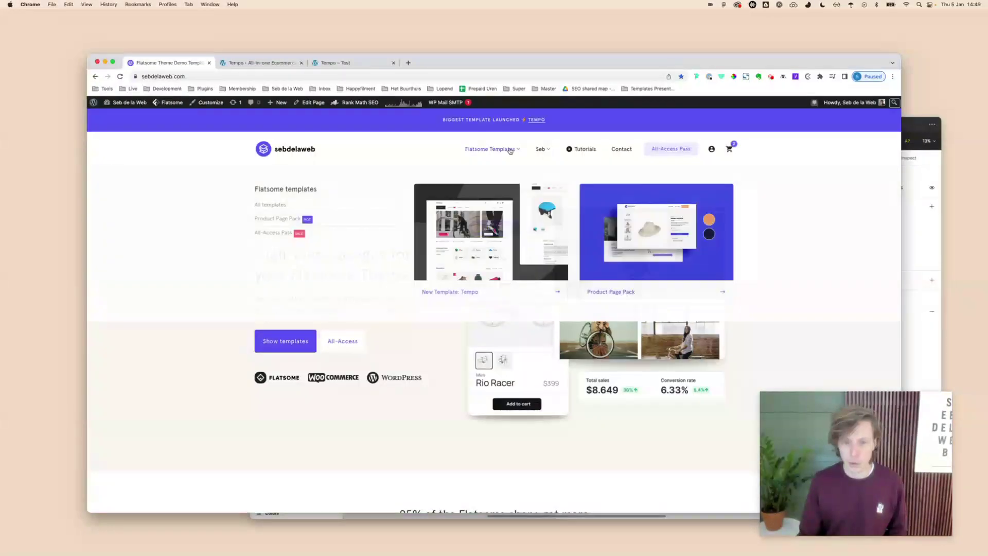
# Step: Open the Tempo product page on the sebdelaweb site and find Tempo among the account's template files
pyautogui.moveTo(503, 150)
pyautogui.click(487, 227)
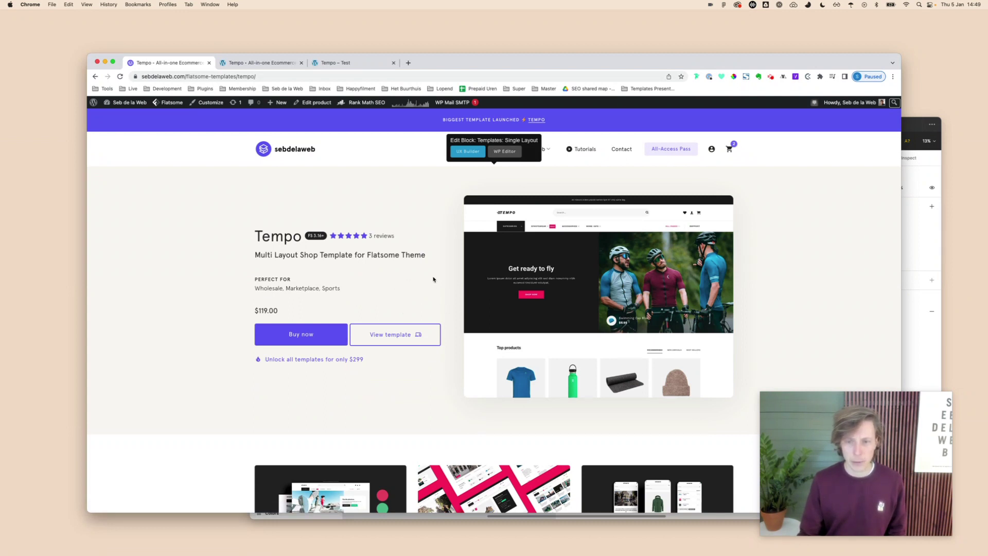
pyautogui.click(711, 149)
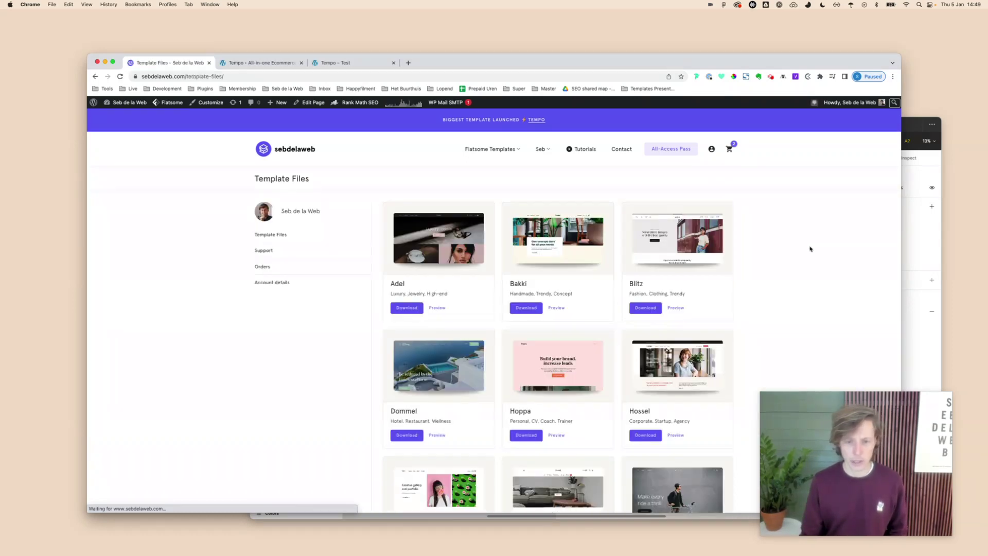
pyautogui.scroll(-10, 808, 247)
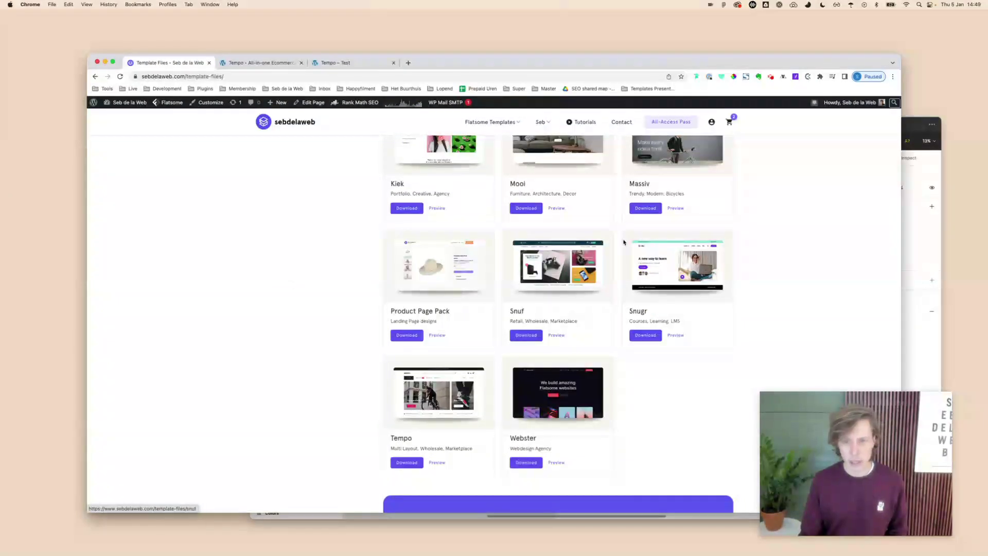
# Step: View the All-Access Pass offer and open the Tempo template's files page with its installation instructions
pyautogui.click(673, 125)
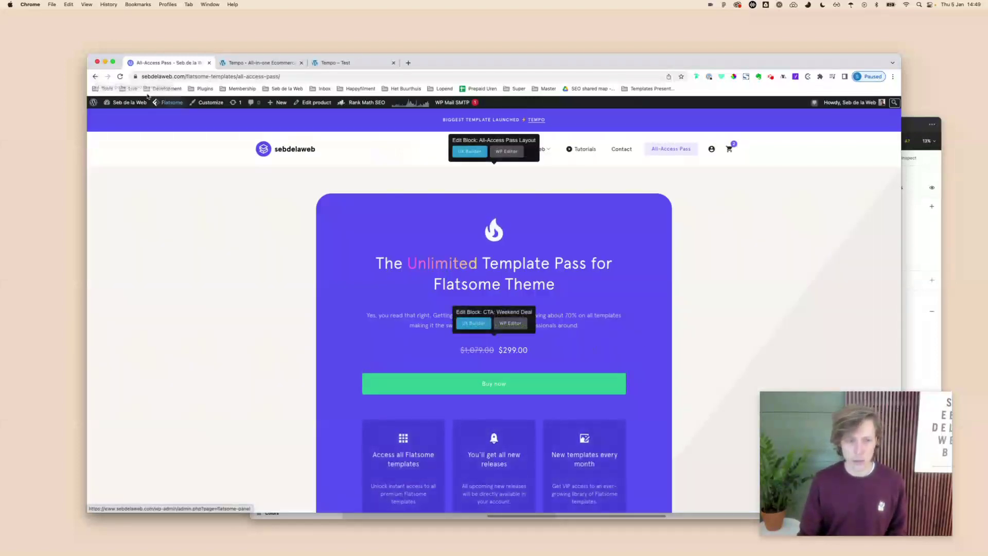
pyautogui.press('super+bracketleft')
pyautogui.click(458, 408)
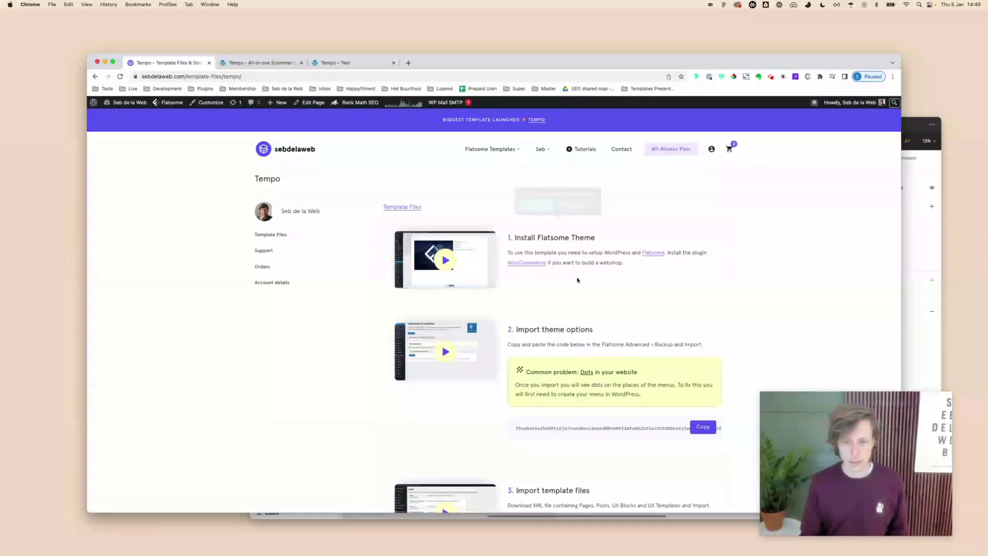
pyautogui.moveTo(602, 243); pyautogui.dragTo(527, 239)
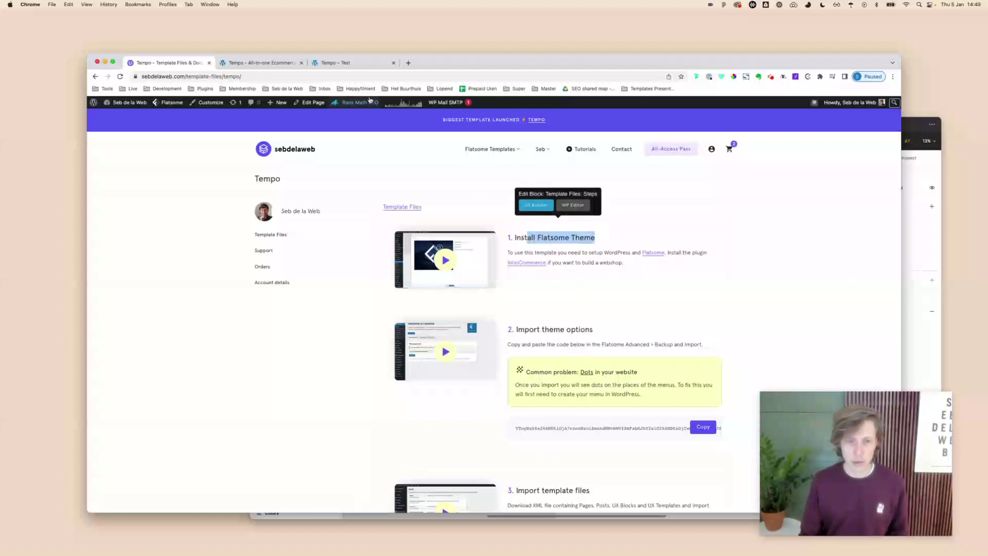
pyautogui.click(618, 272)
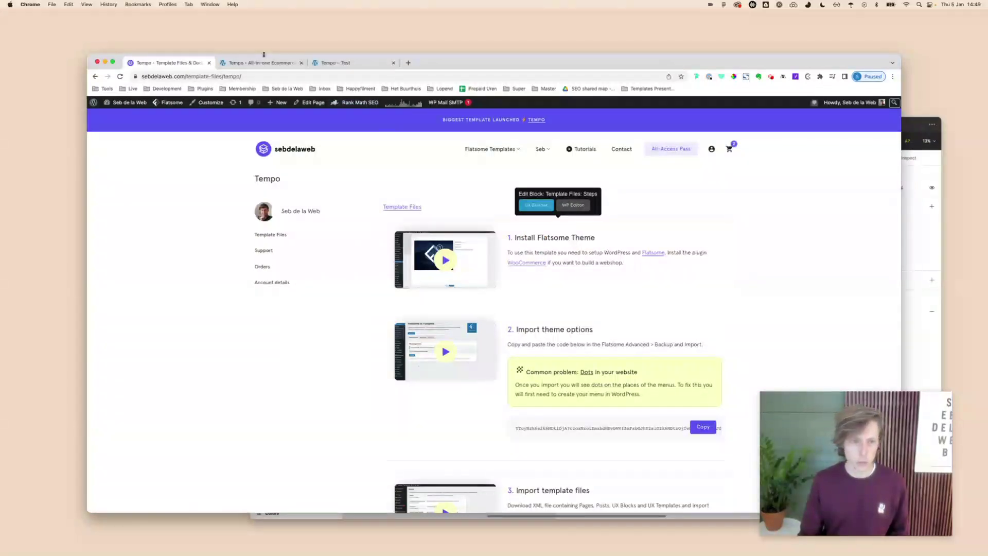
# Step: Open the page for adding new plugins in the test site's WordPress admin
pyautogui.click(264, 63)
pyautogui.click(328, 63)
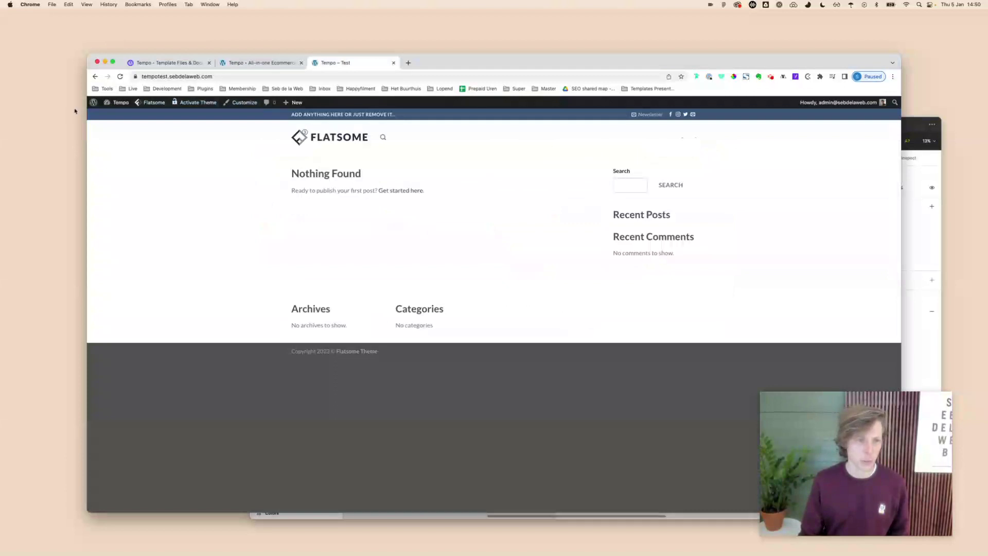
pyautogui.click(97, 103)
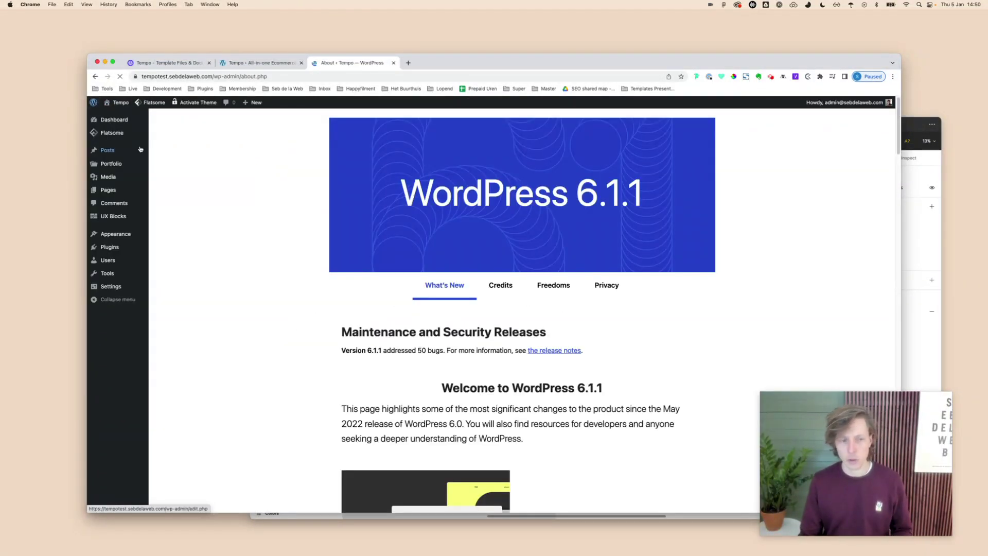
pyautogui.moveTo(110, 247)
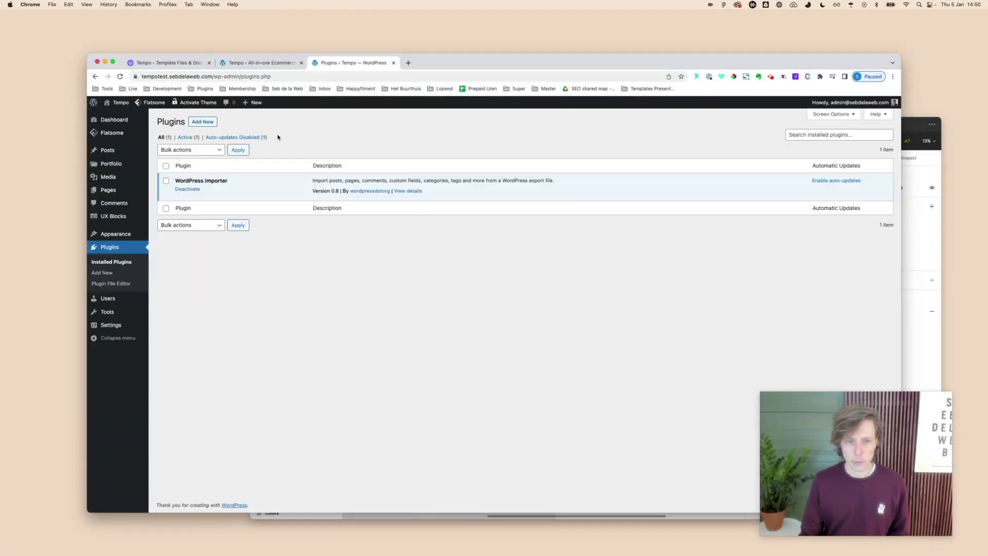
pyautogui.click(202, 122)
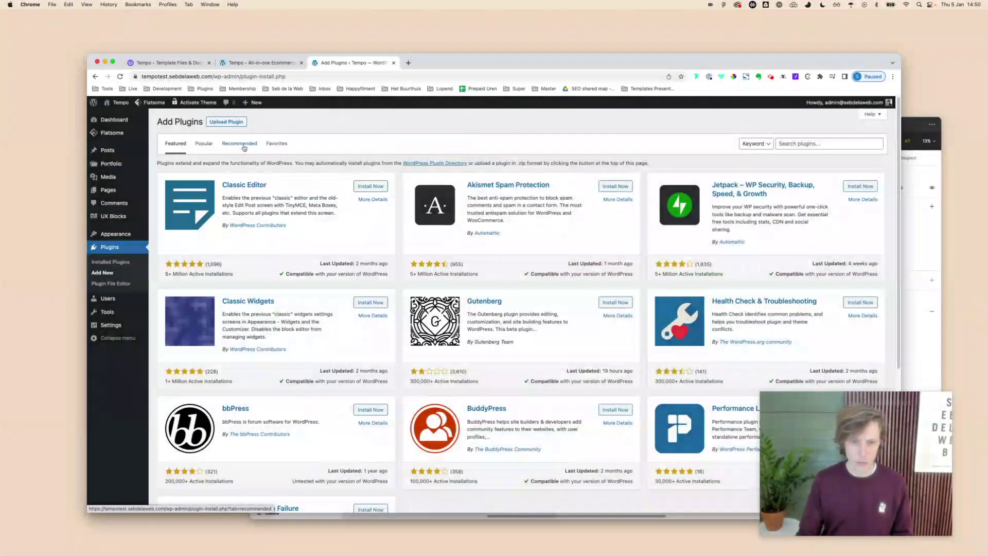
# Step: Search the plugin directory for "woocommerce"
pyautogui.click(818, 146)
pyautogui.write('woocommmerce')
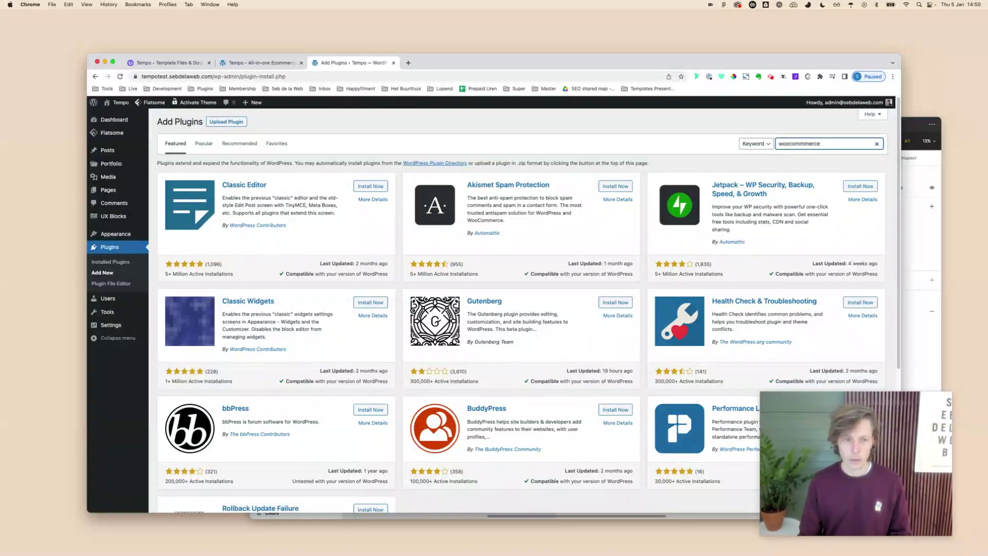
pyautogui.press('Return')
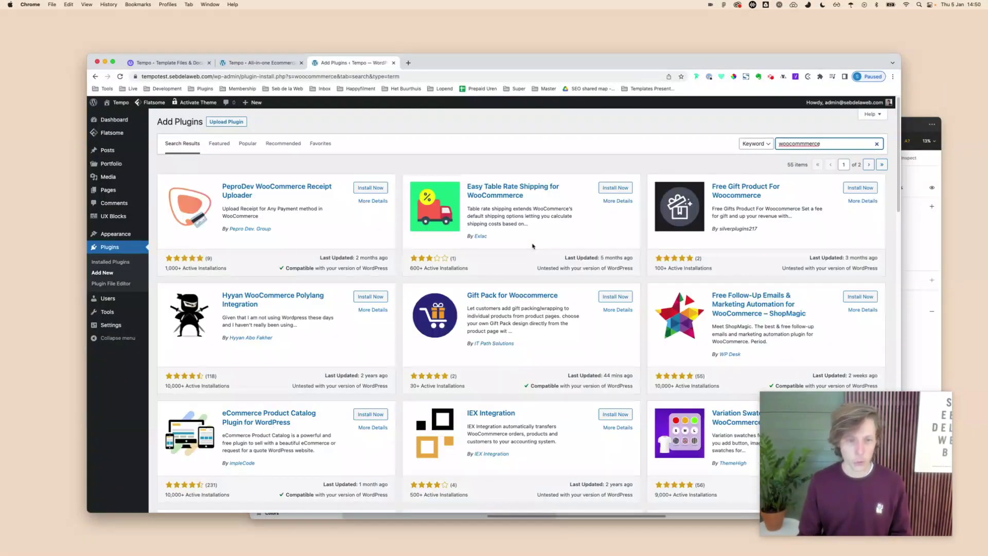
pyautogui.click(809, 146)
pyautogui.press('BackSpace')
pyautogui.press('Return')
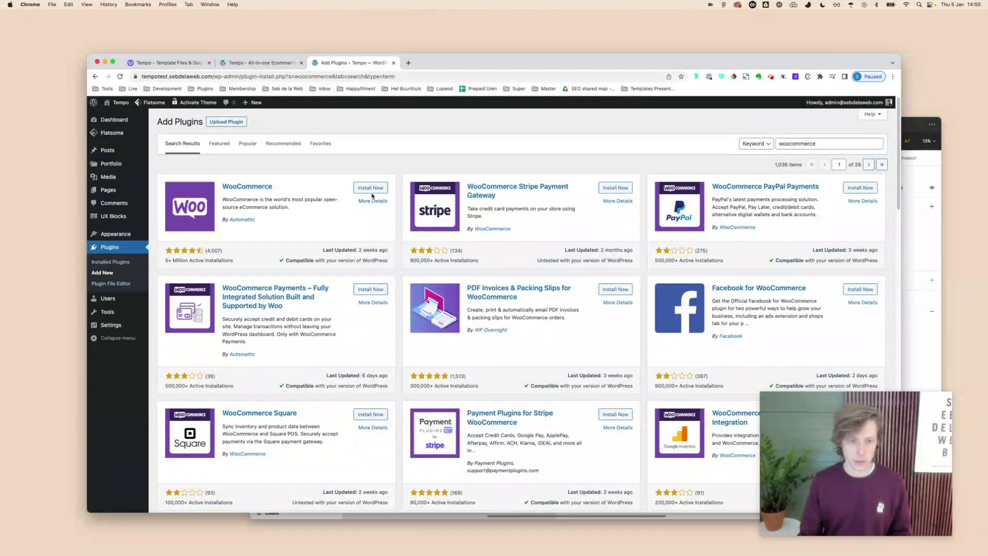
# Step: Install and activate the WooCommerce plugin, skipping the store details setup and declining usage tracking
pyautogui.click(371, 189)
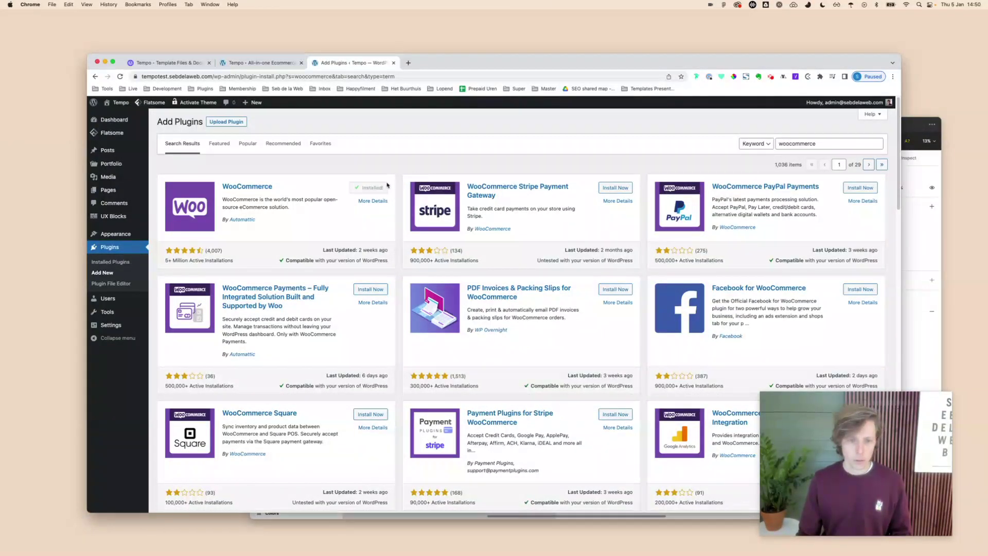
pyautogui.click(384, 191)
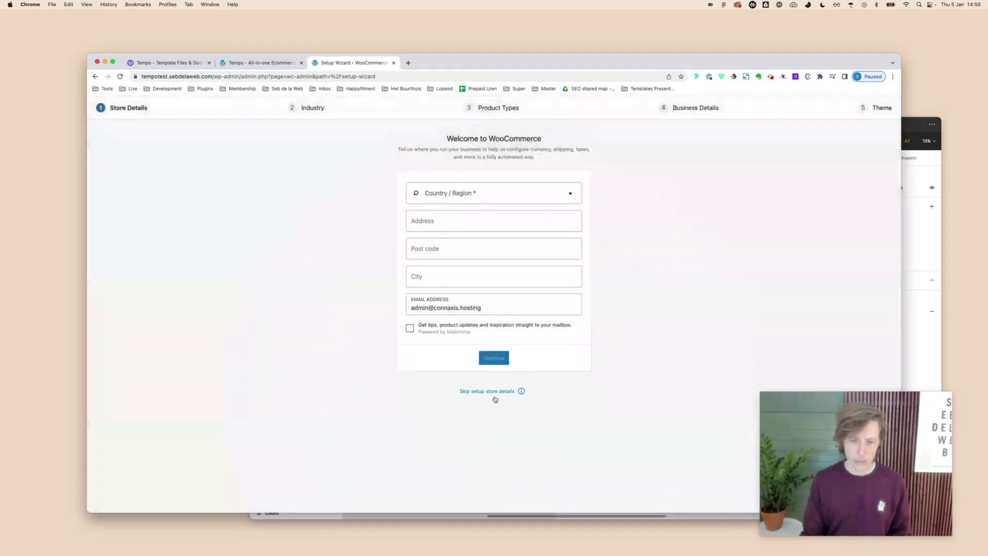
pyautogui.click(493, 393)
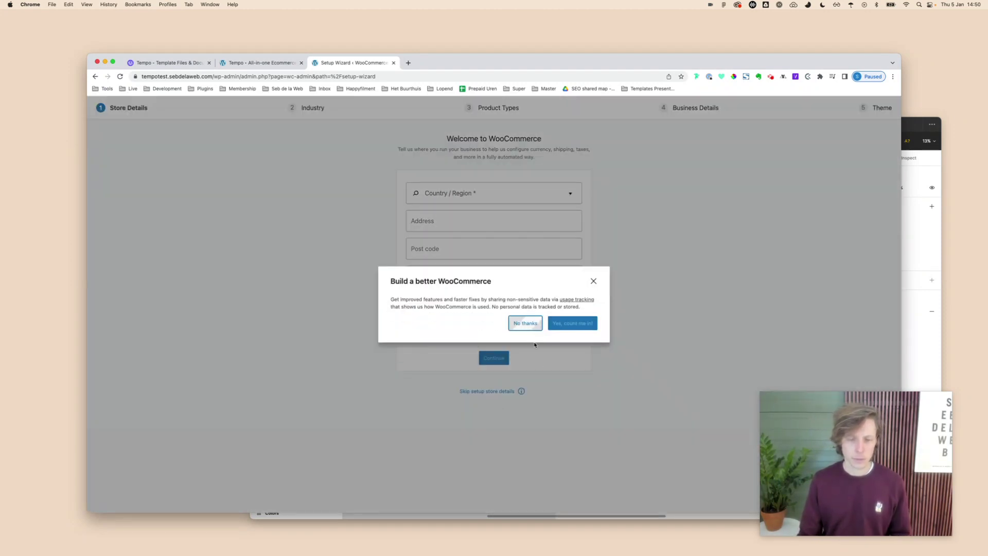
pyautogui.click(528, 324)
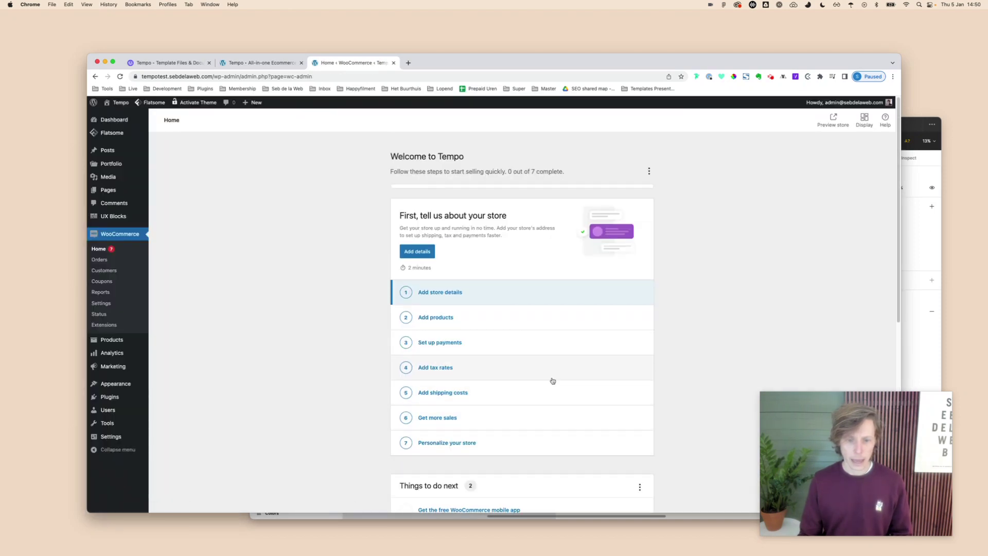
# Step: Check the test site's list of pages and return to the theme options import instructions on the Tempo files page
pyautogui.click(130, 193)
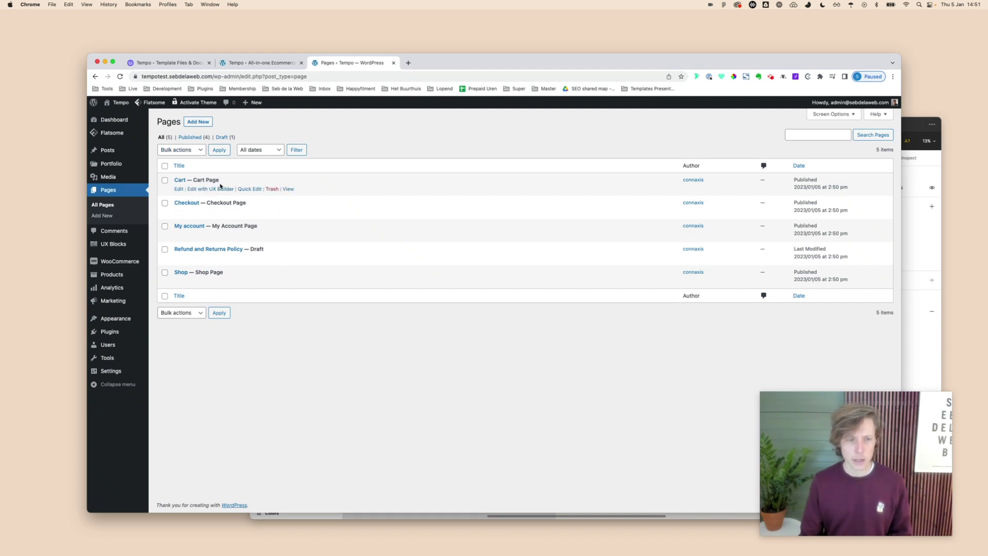
pyautogui.click(166, 63)
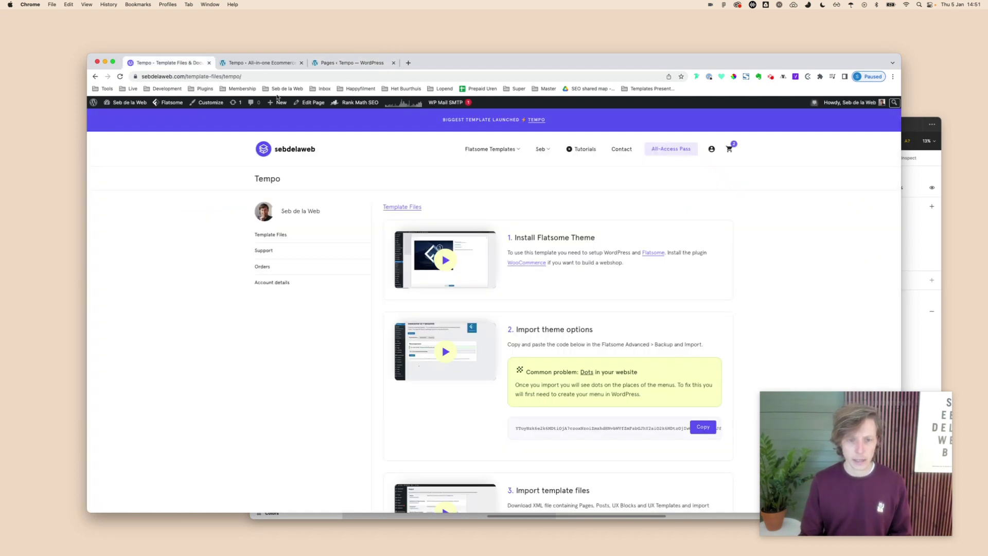
pyautogui.scroll(-2, 565, 351)
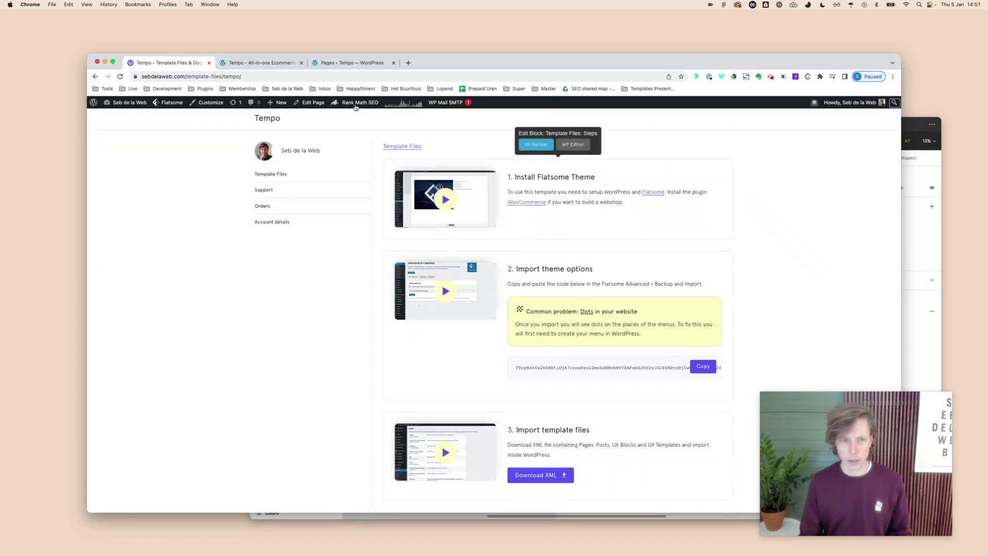
# Step: Compare with the test site's page list and copy the Tempo theme options code from the template files page
pyautogui.click(352, 63)
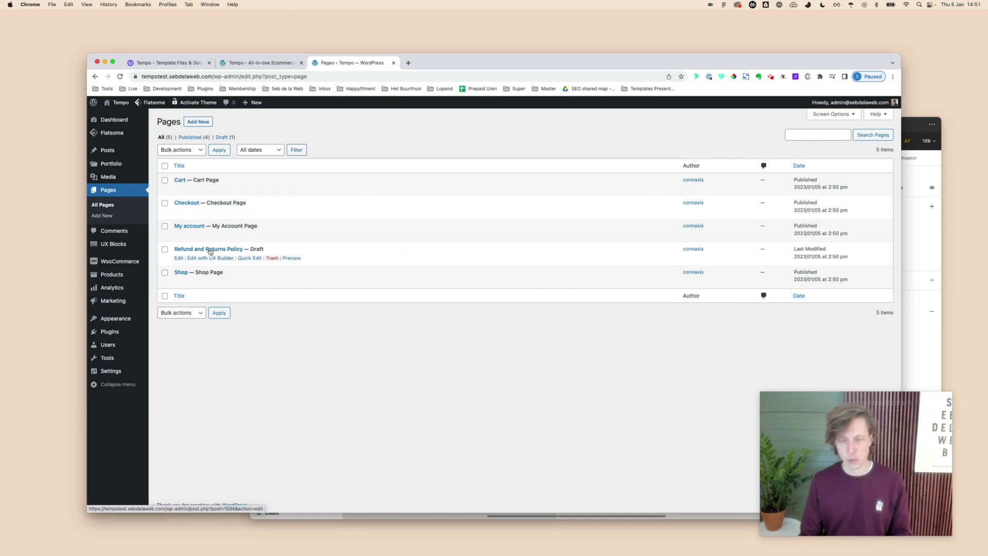
pyautogui.click(185, 65)
pyautogui.tripleClick(571, 268)
pyautogui.click(566, 280)
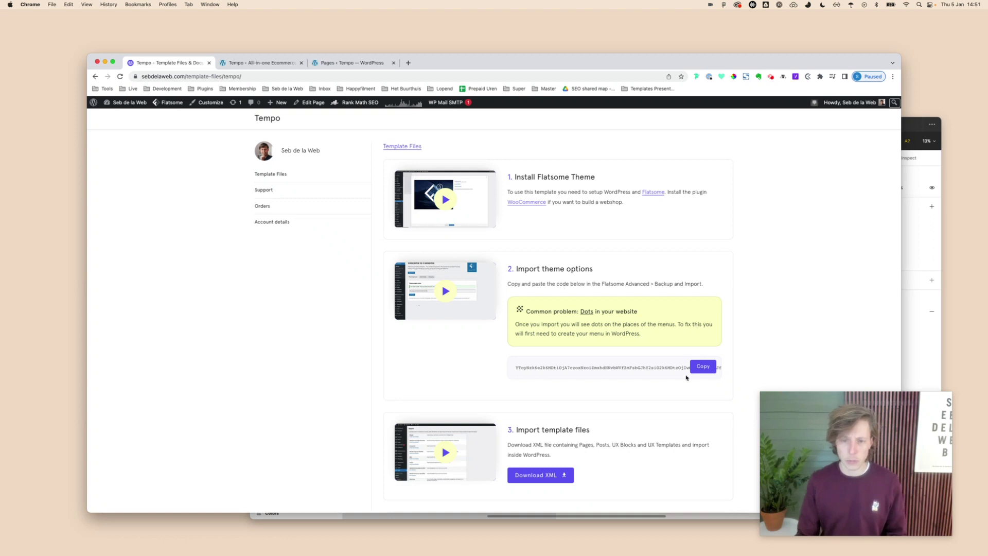
pyautogui.click(702, 367)
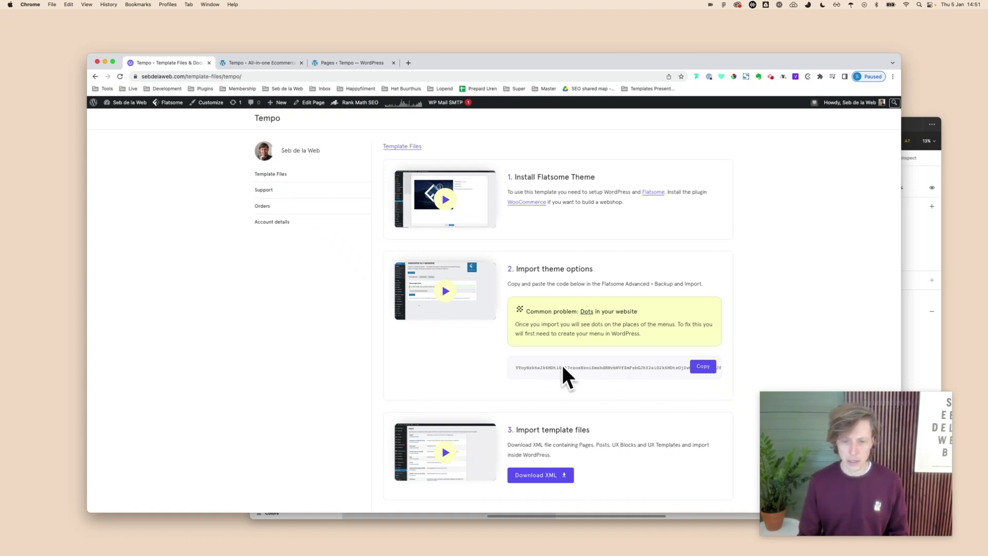
# Step: Close the Tempo demo page and open Backup and Import in the test site's Flatsome advanced options
pyautogui.click(245, 61)
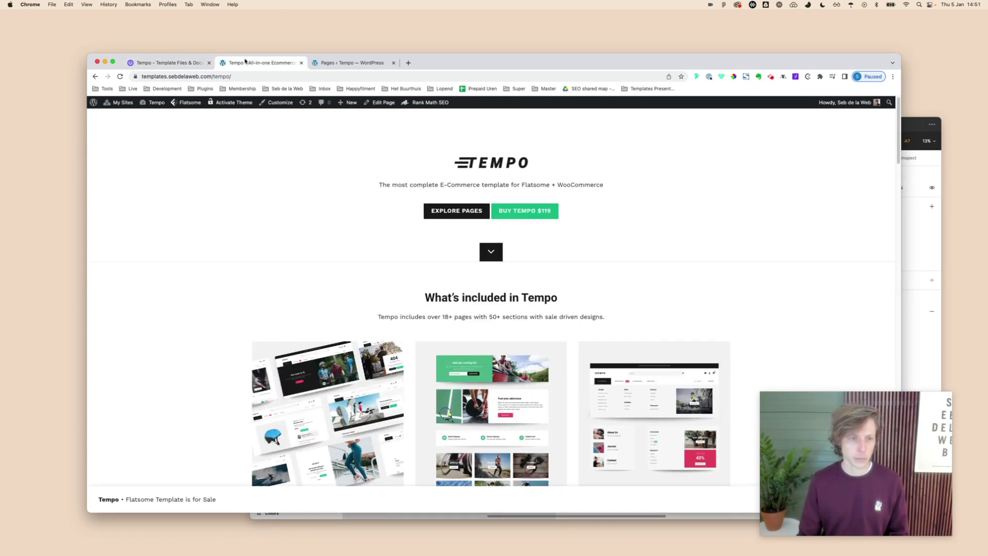
pyautogui.click(301, 63)
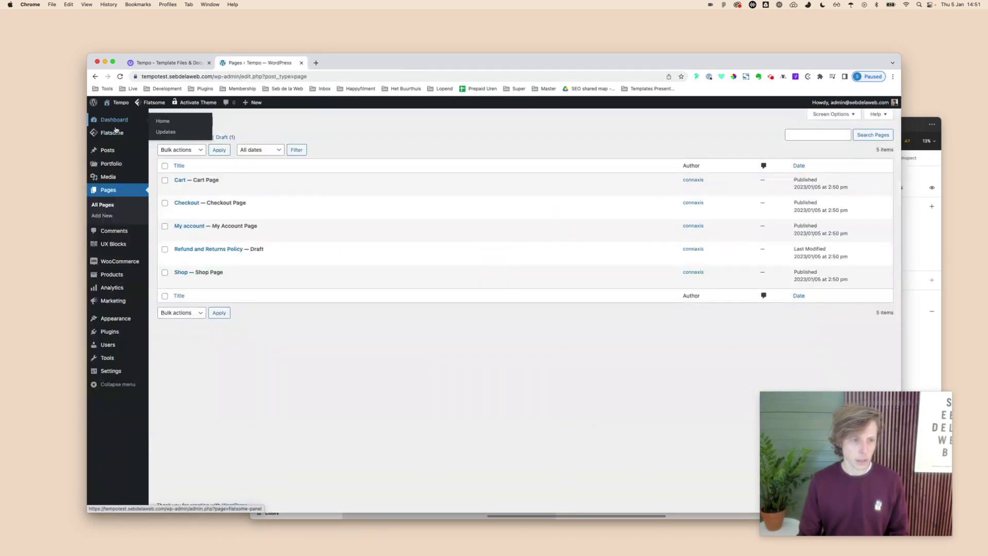
pyautogui.moveTo(117, 132)
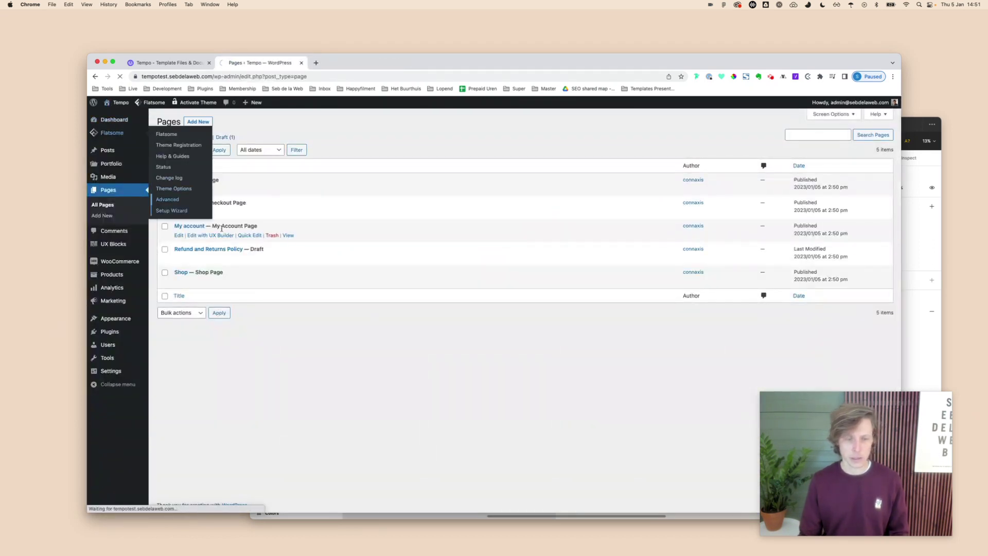
pyautogui.click(168, 199)
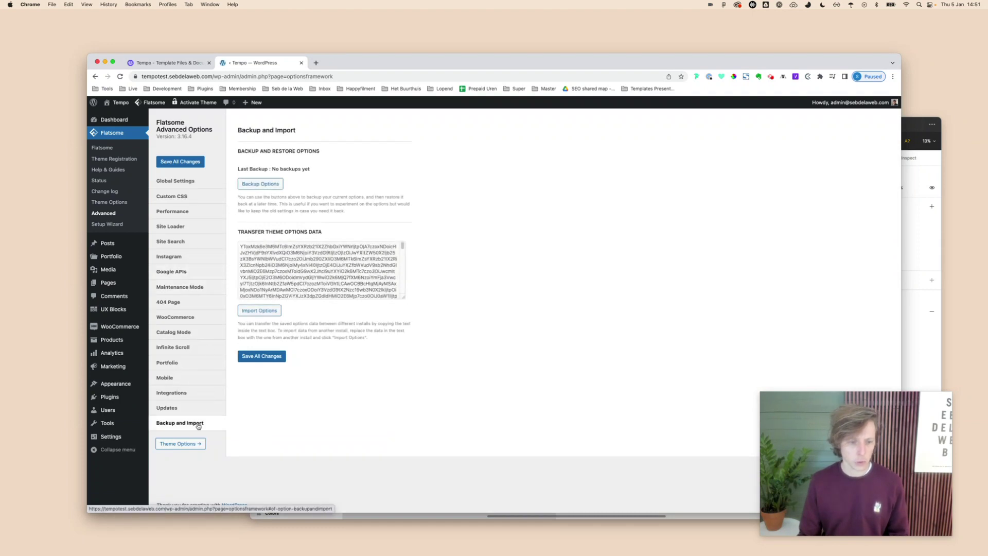
pyautogui.click(196, 424)
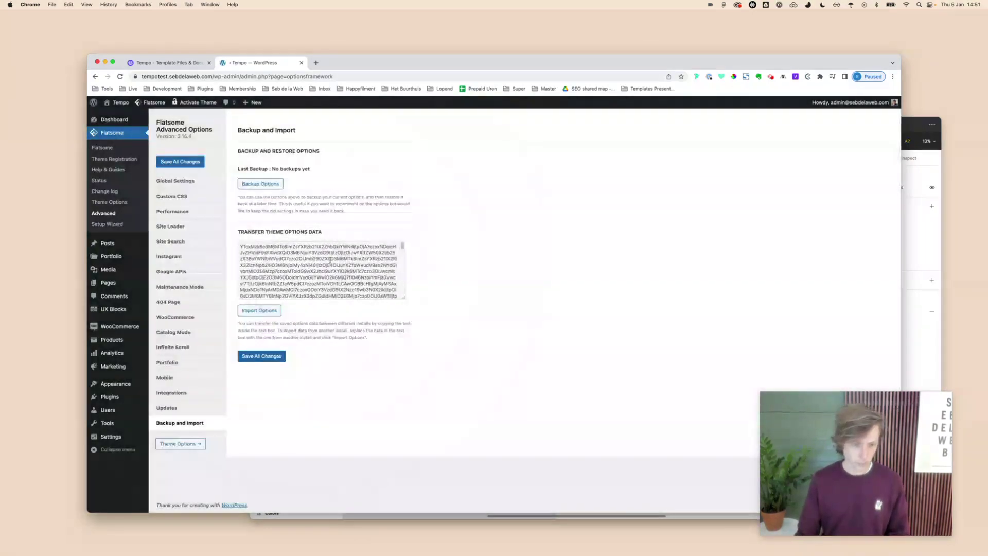
# Step: Replace the transfer theme options data with the copied Tempo code and import the options
pyautogui.click(246, 243)
pyautogui.press('super+a')
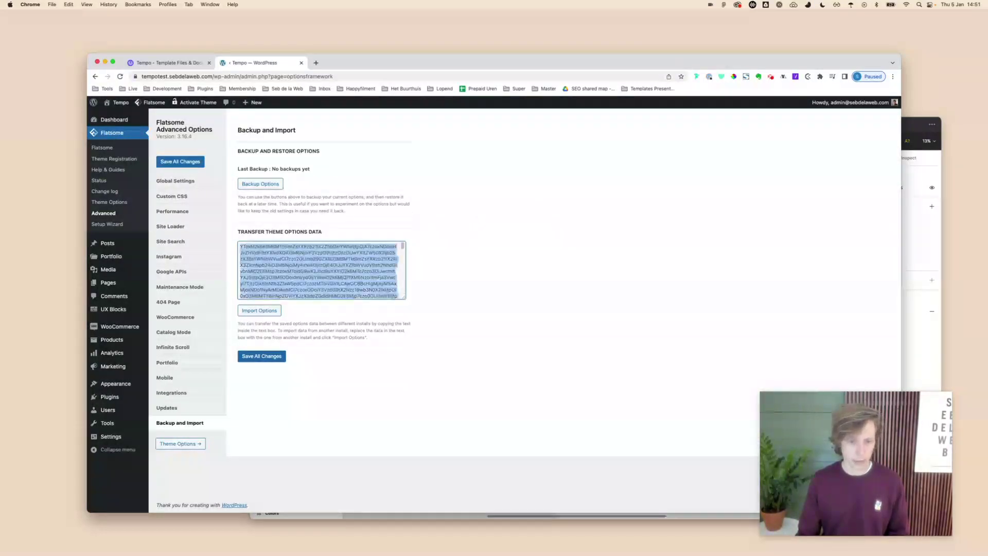
pyautogui.press('BackSpace')
pyautogui.press('super+v')
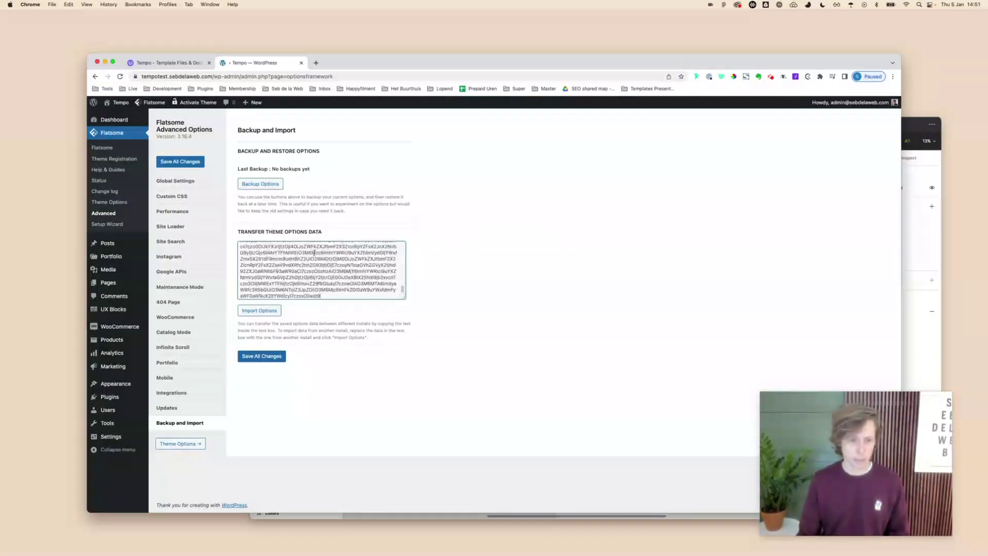
pyautogui.press('super+alt+Left')
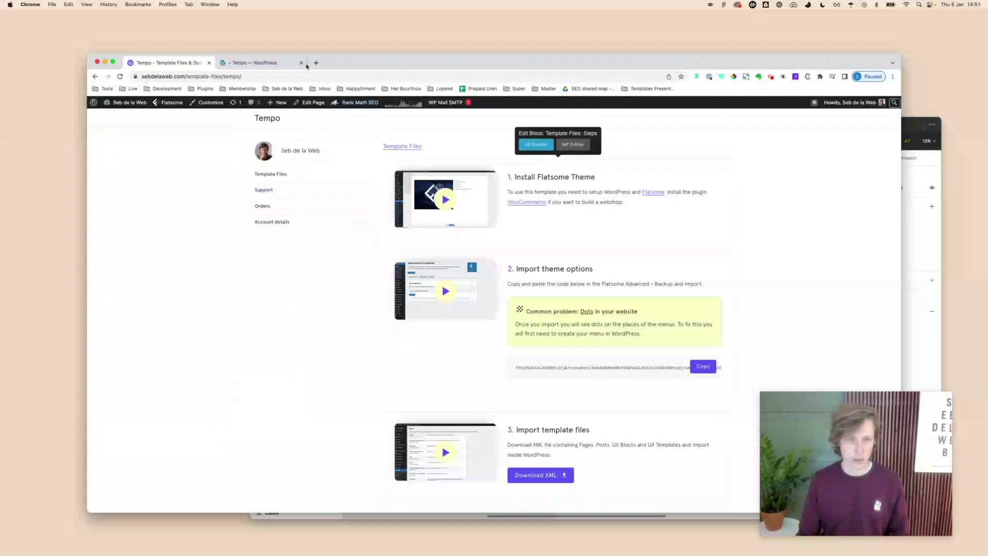
pyautogui.click(278, 62)
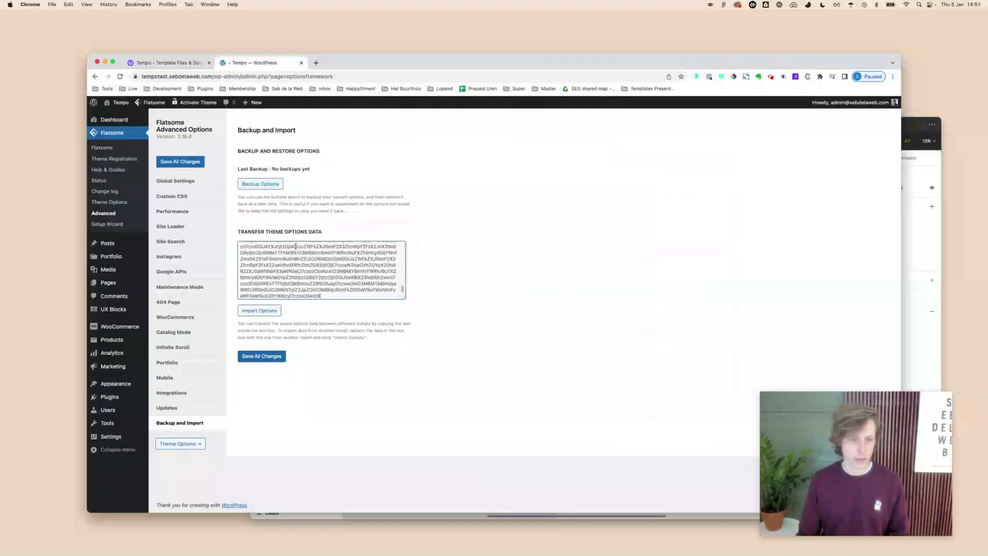
pyautogui.click(274, 312)
pyautogui.click(562, 119)
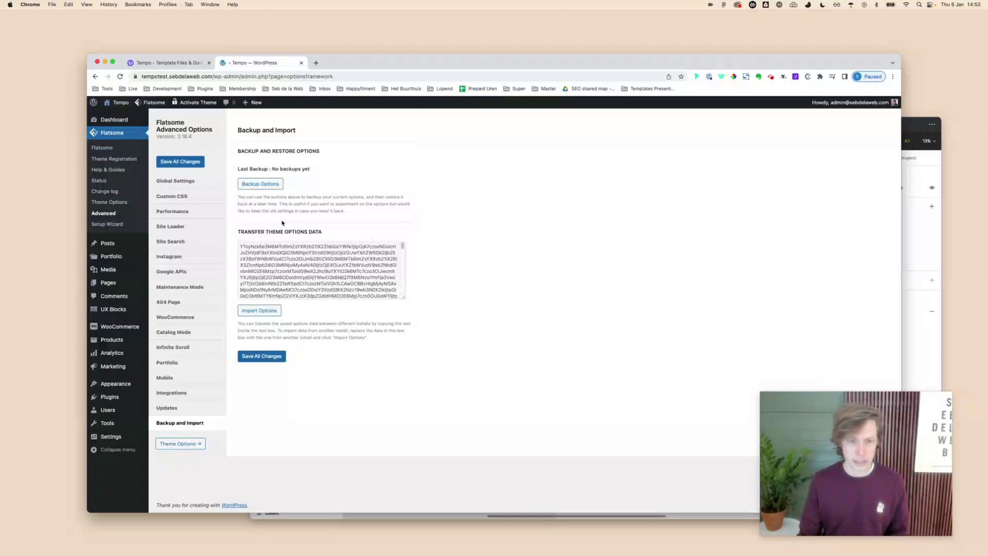
# Step: View the test site's front end to check the imported theme options, and return to the admin
pyautogui.moveTo(120, 105)
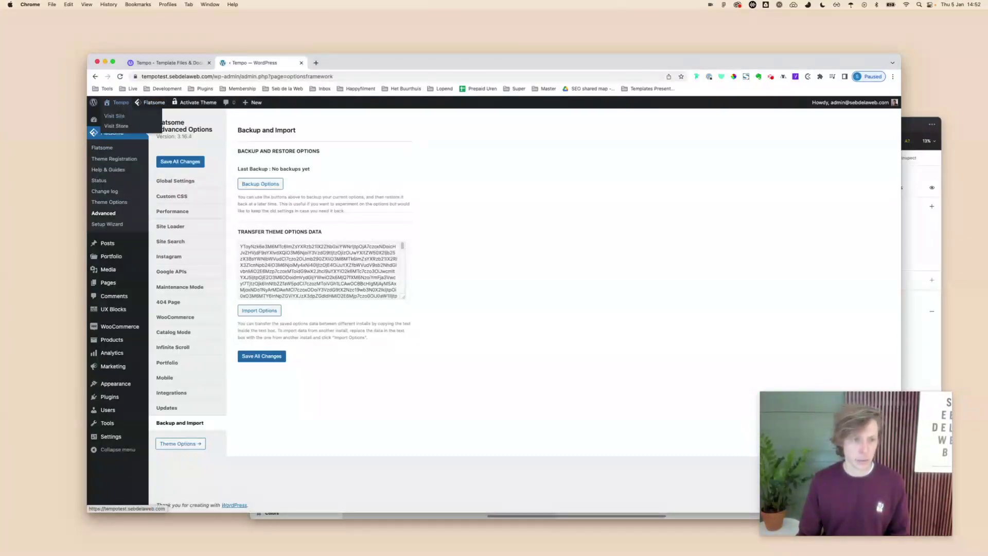
pyautogui.click(350, 63)
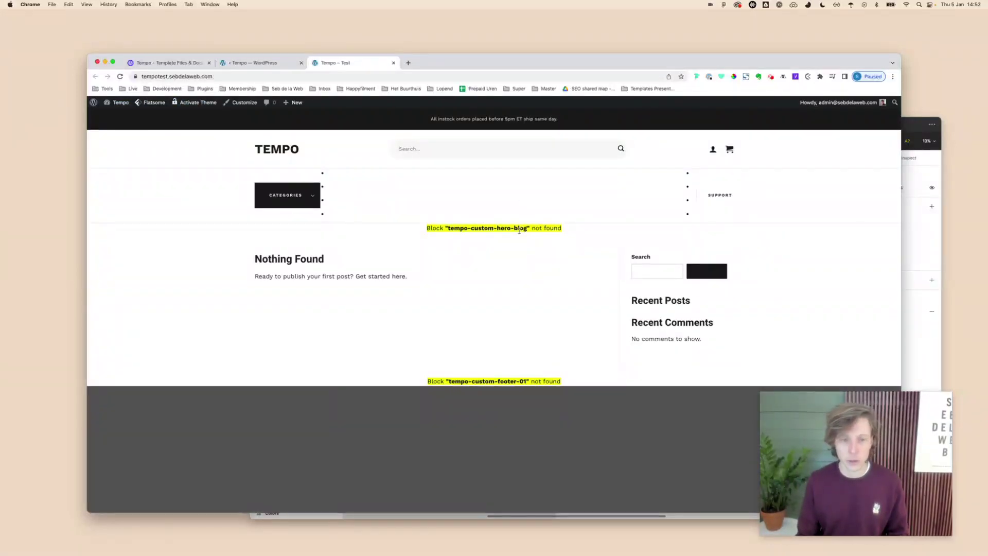
pyautogui.click(271, 65)
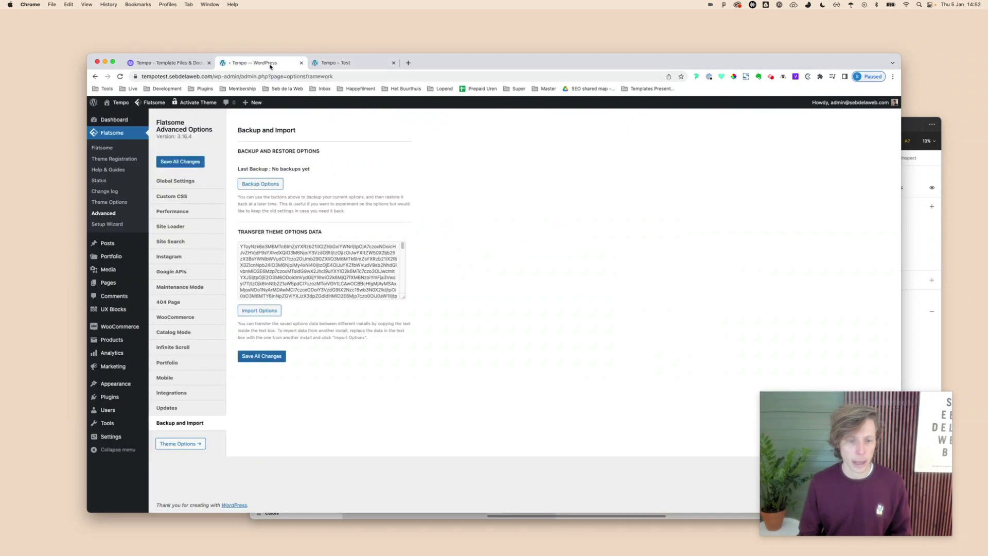
# Step: Download the template XML file from the import template files section of the Tempo files page
pyautogui.click(186, 63)
pyautogui.scroll(-5, 515, 309)
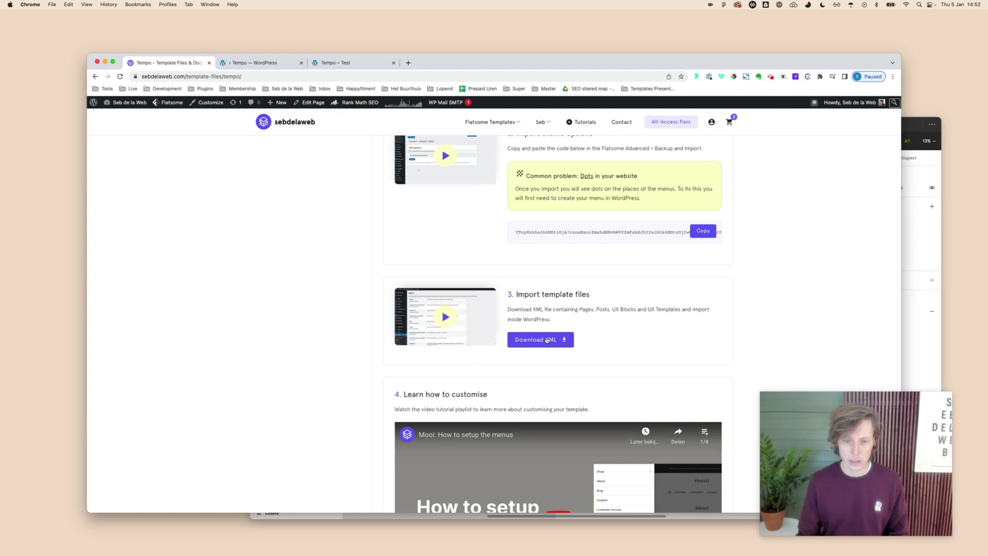
pyautogui.click(548, 339)
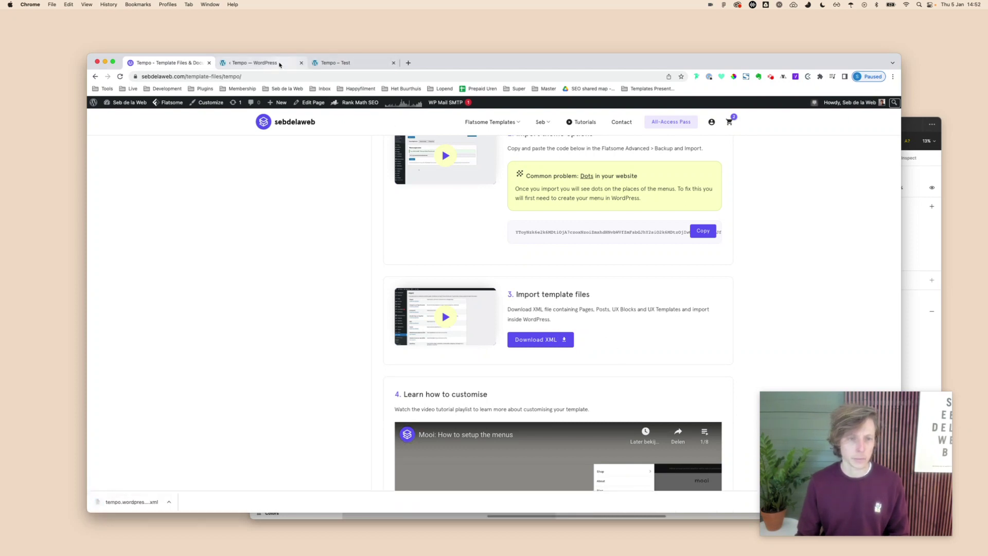
# Step: Run the WordPress importer in the test site's admin and close the front-end preview
pyautogui.click(280, 63)
pyautogui.moveTo(108, 422)
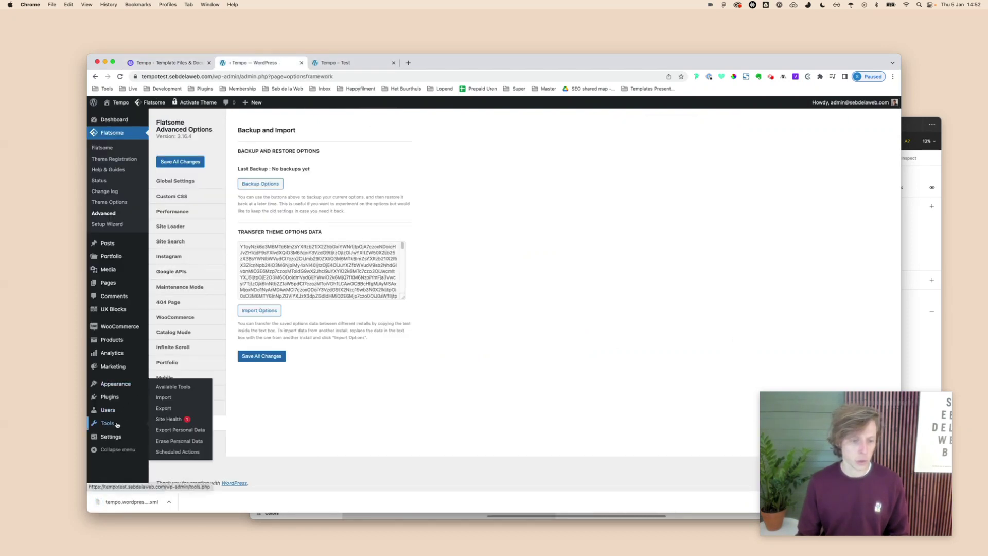
pyautogui.click(177, 400)
pyautogui.click(393, 63)
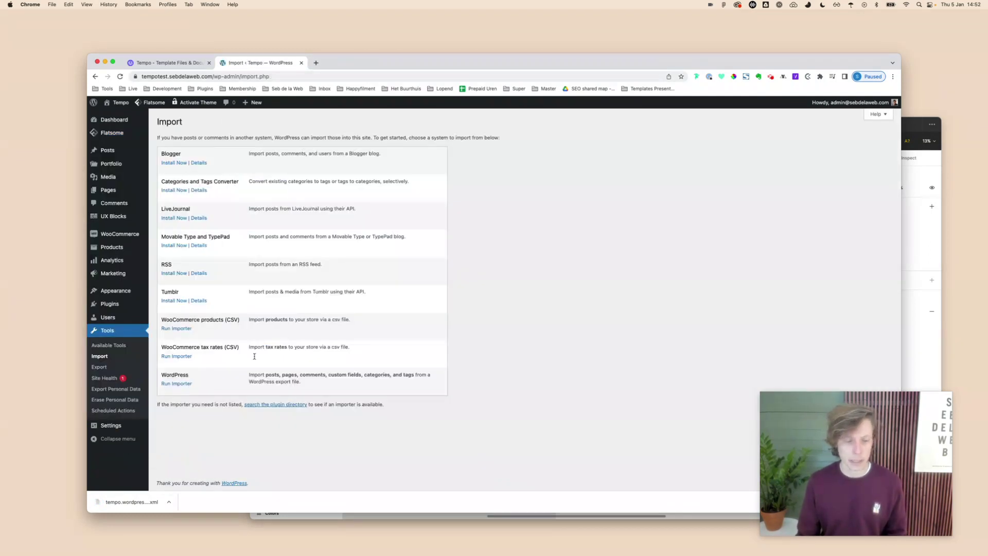
pyautogui.click(183, 385)
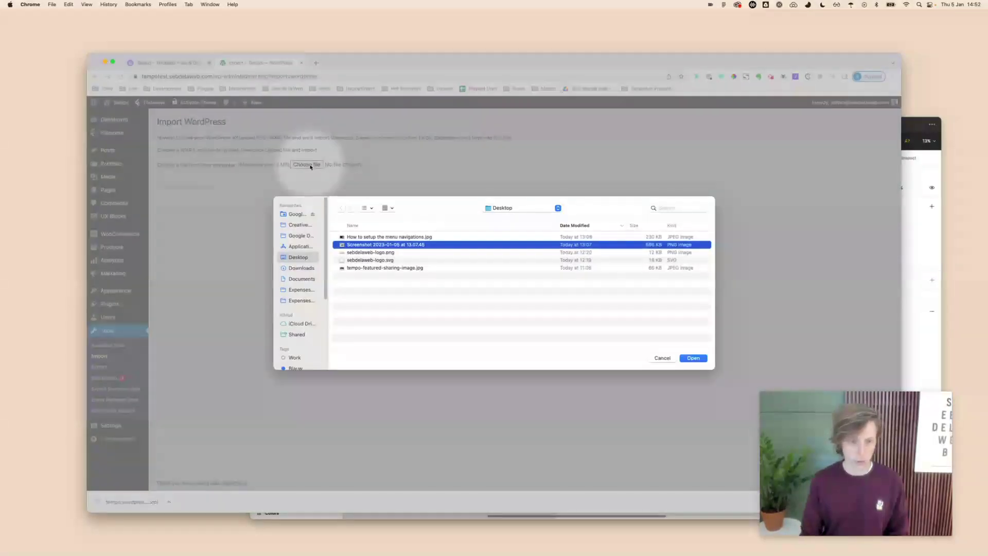
# Step: Upload the Tempo XML file from Downloads and import it with file attachments, assigning posts to the existing administrator account
pyautogui.click(315, 272)
pyautogui.doubleClick(367, 237)
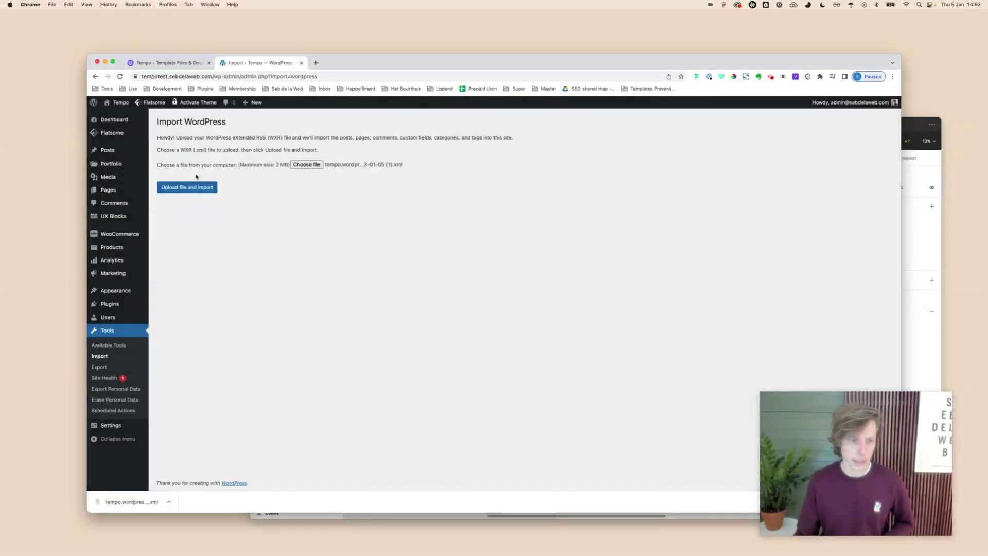
pyautogui.click(198, 187)
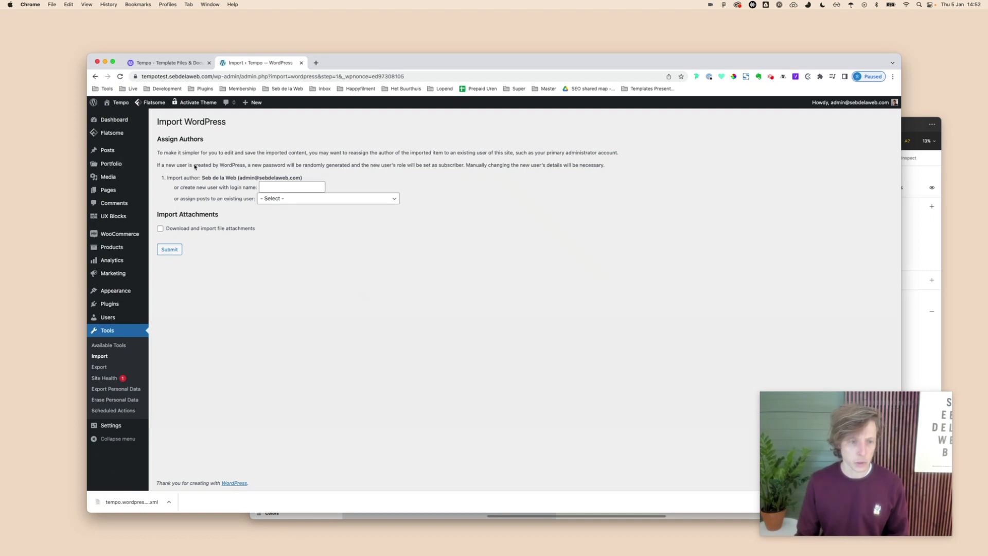
pyautogui.click(279, 198)
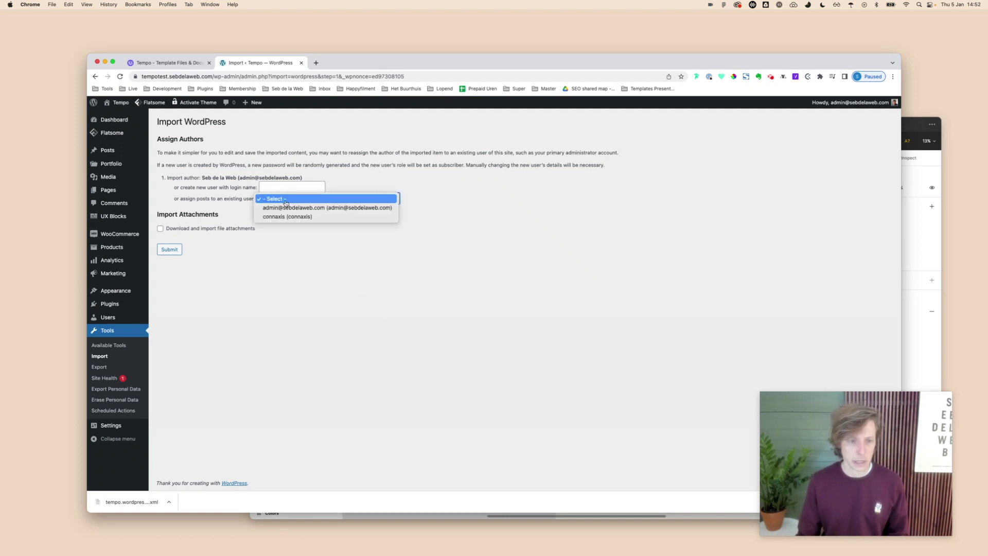
pyautogui.press('Return')
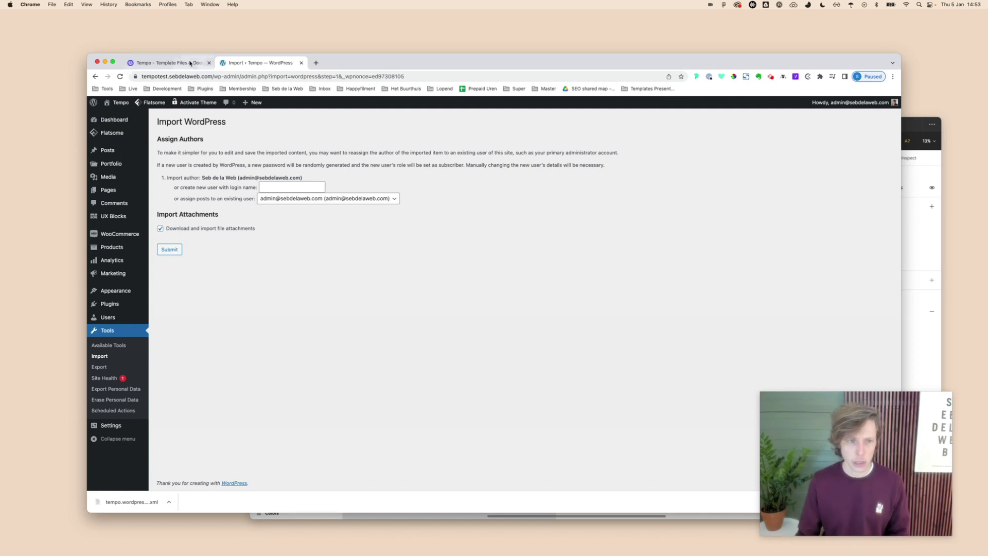
# Step: Open the Tempo template demo page in a new tab and look over its included pages and sections
pyautogui.click(170, 62)
pyautogui.scroll(10, 330, 200)
pyautogui.press('super+t')
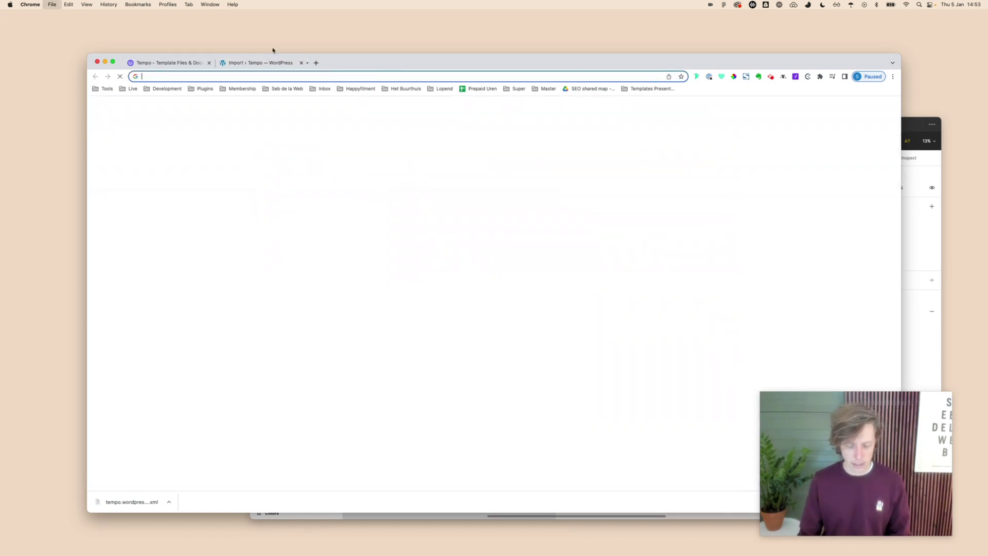
pyautogui.write('temp')
pyautogui.press('Return')
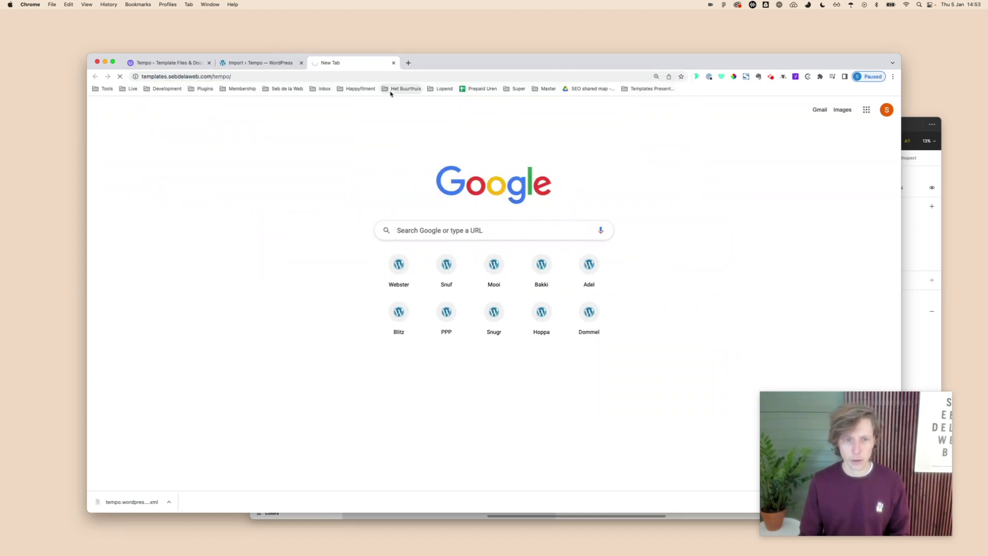
pyautogui.scroll(-8, 514, 317)
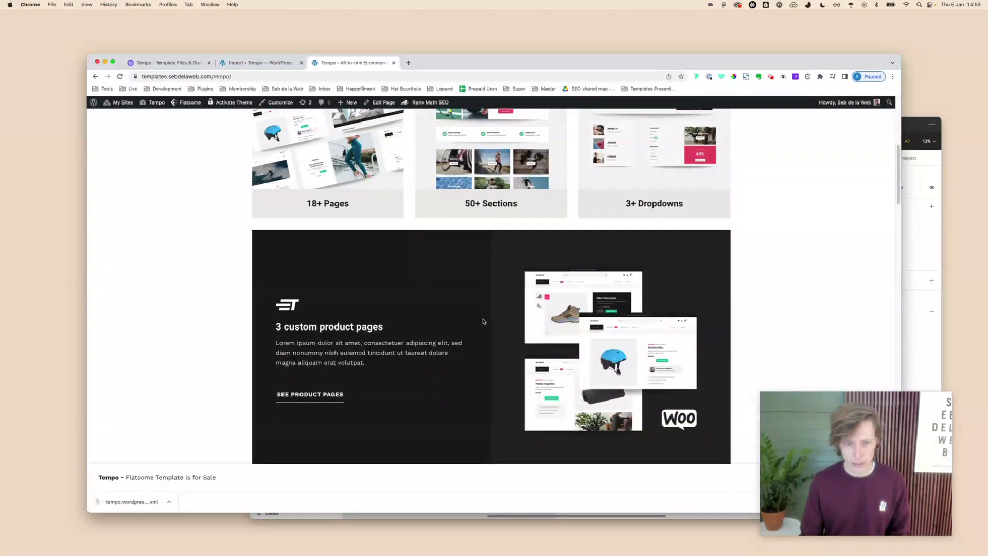
# Step: Return to the WordPress import and review the imported Tempo pages in the test site's list of pages
pyautogui.click(276, 64)
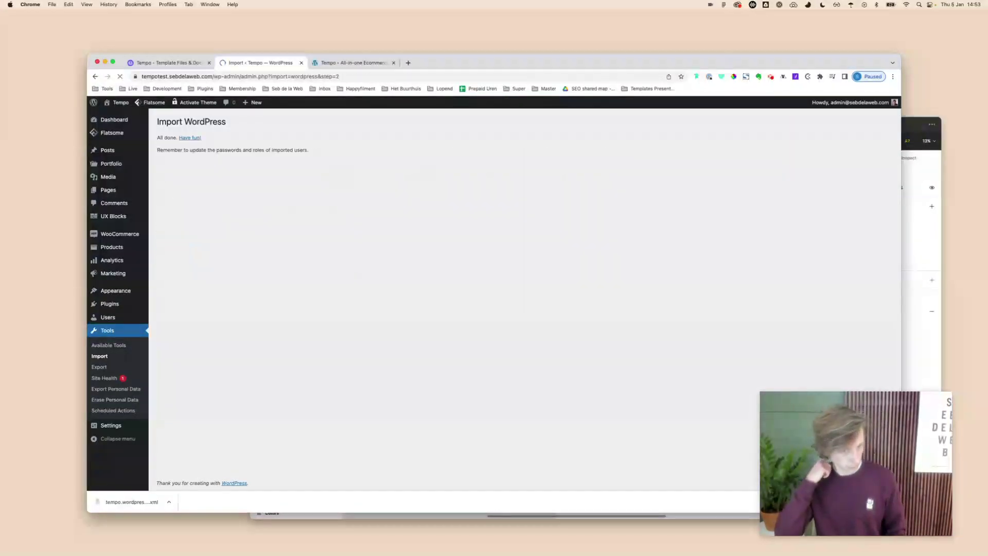
pyautogui.click(132, 192)
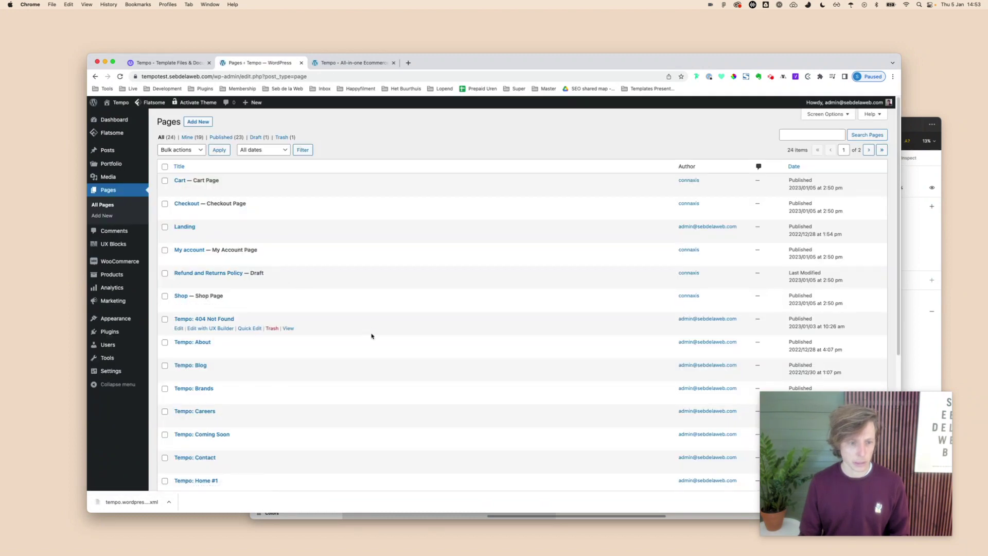
pyautogui.scroll(-5, 371, 335)
pyautogui.scroll(3, 370, 335)
pyautogui.scroll(2, 309, 324)
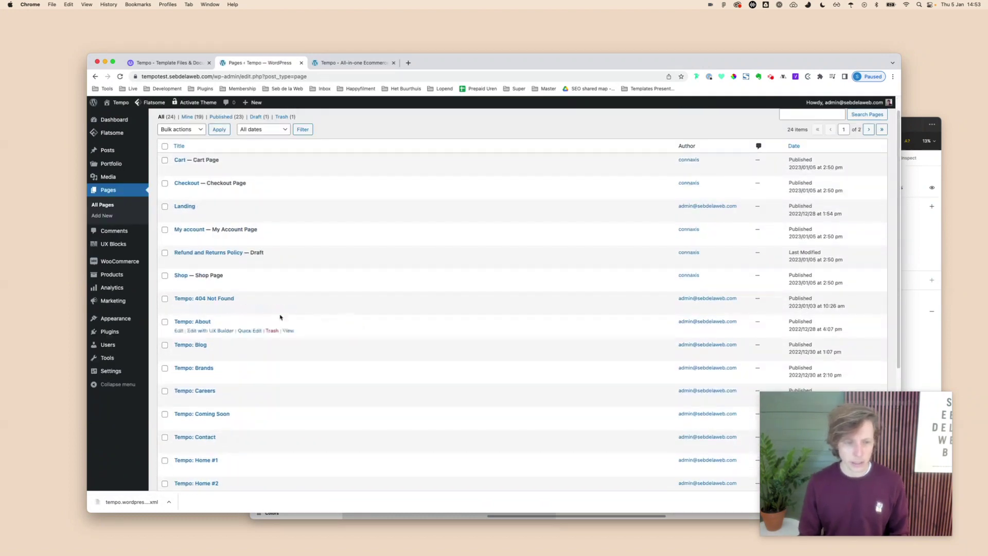
pyautogui.scroll(-2, 258, 316)
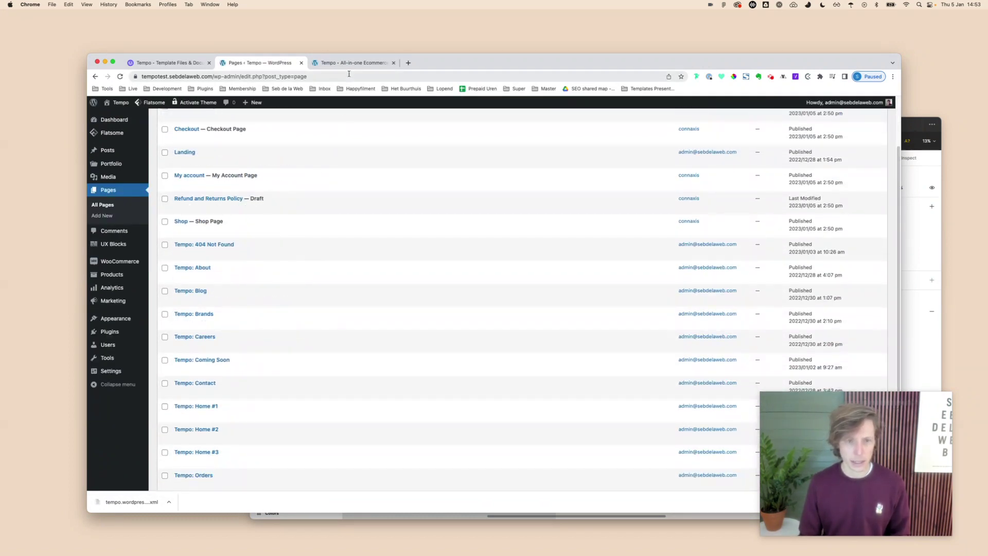
# Step: Compare the Tempo demo page with the imported home and content pages in the test site's list
pyautogui.click(353, 62)
pyautogui.scroll(10, 358, 250)
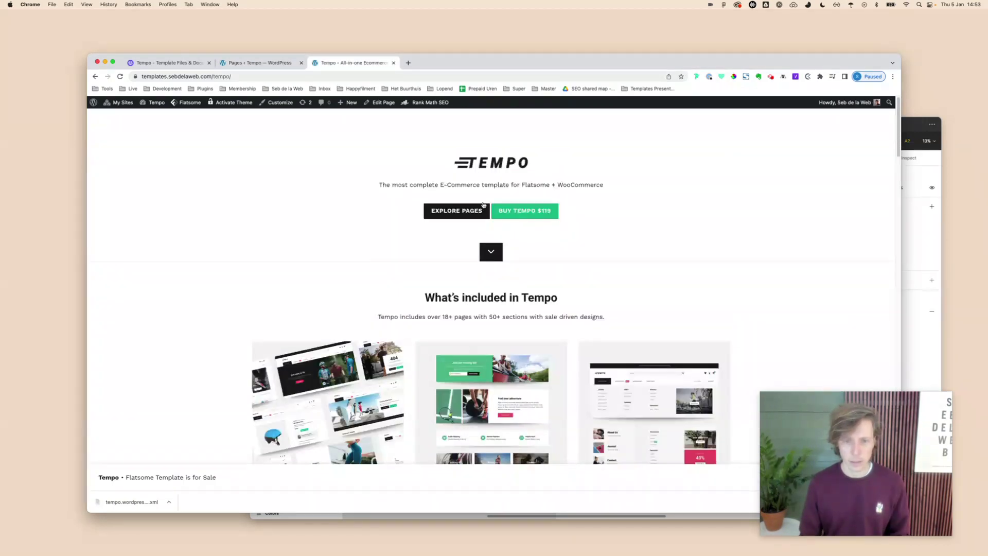
pyautogui.hotkey('ctrl', 'shift', 'Tab')
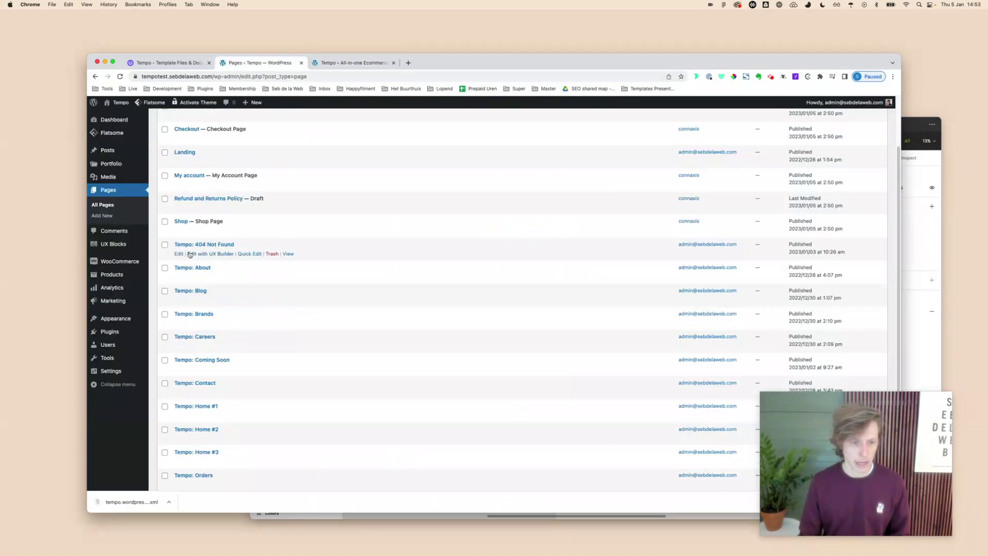
pyautogui.scroll(-3, 206, 355)
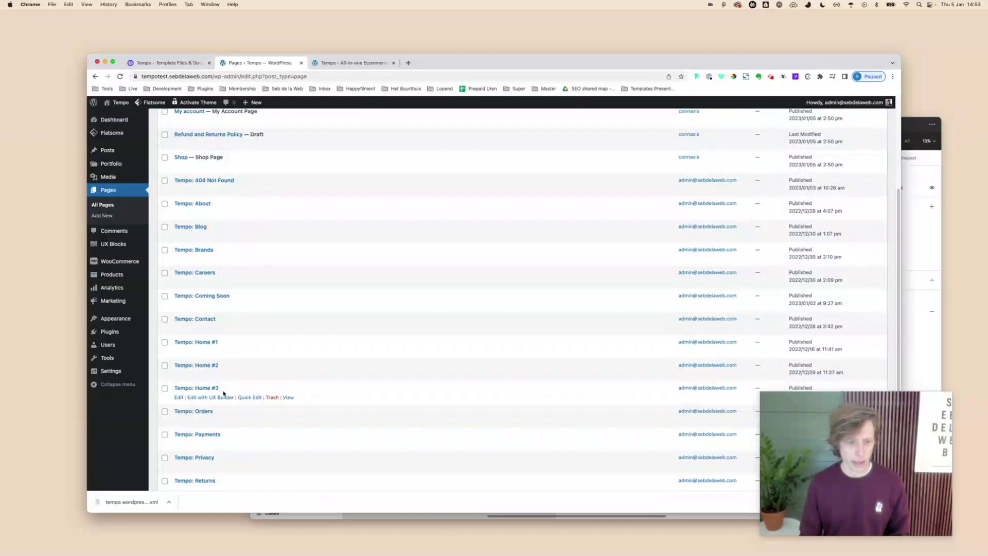
# Step: Open the overview of all template files on the sebdelaweb site and return to the test site's list of pages
pyautogui.scroll(-2, 223, 392)
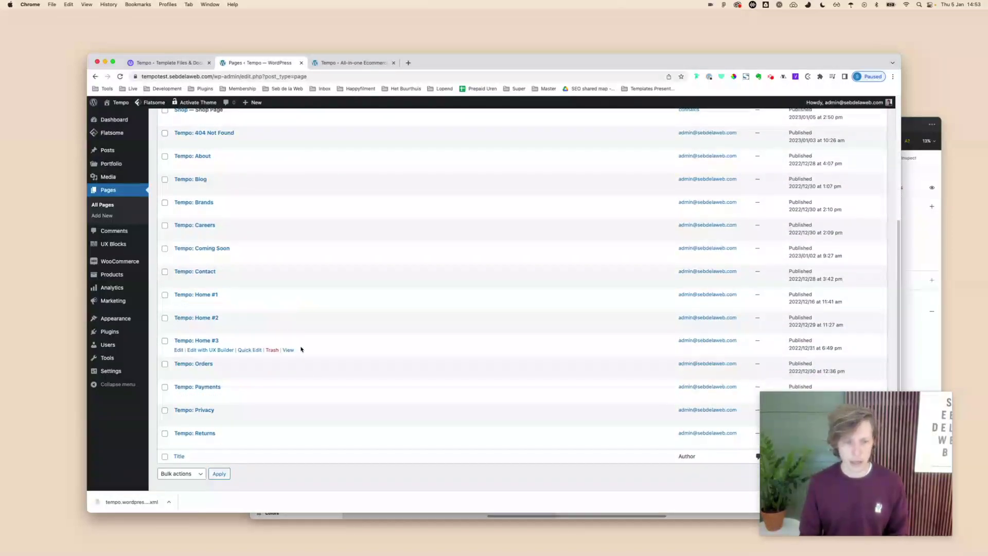
pyautogui.click(167, 62)
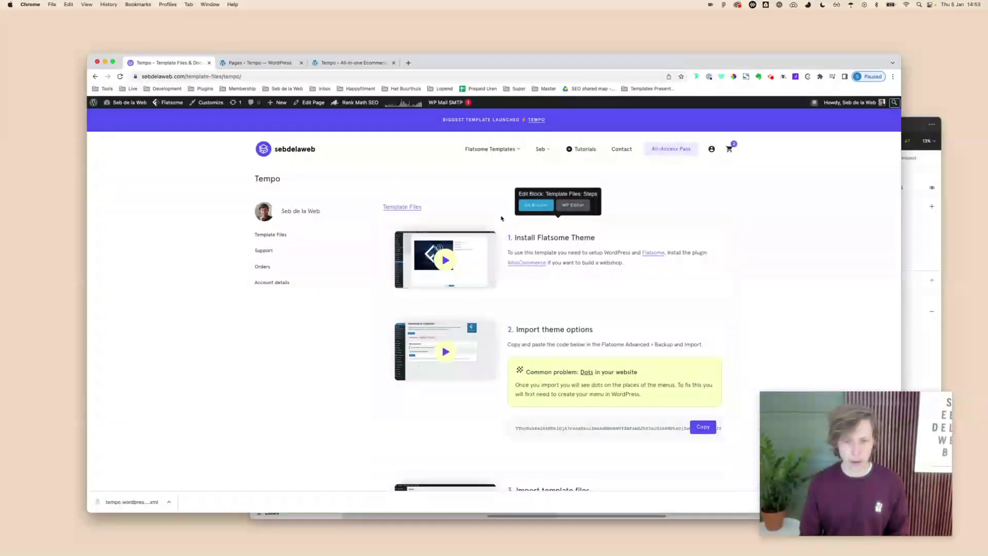
pyautogui.click(277, 239)
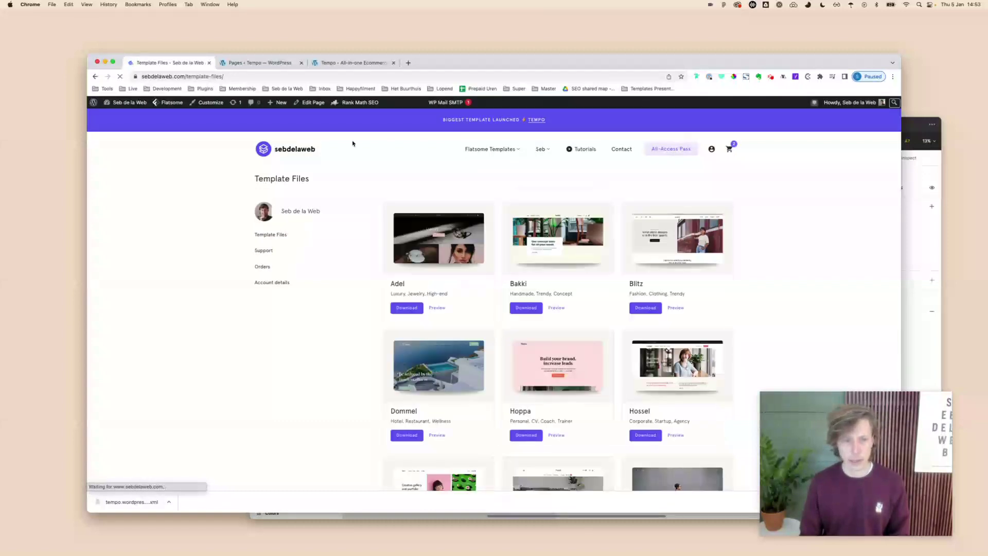
pyautogui.click(254, 64)
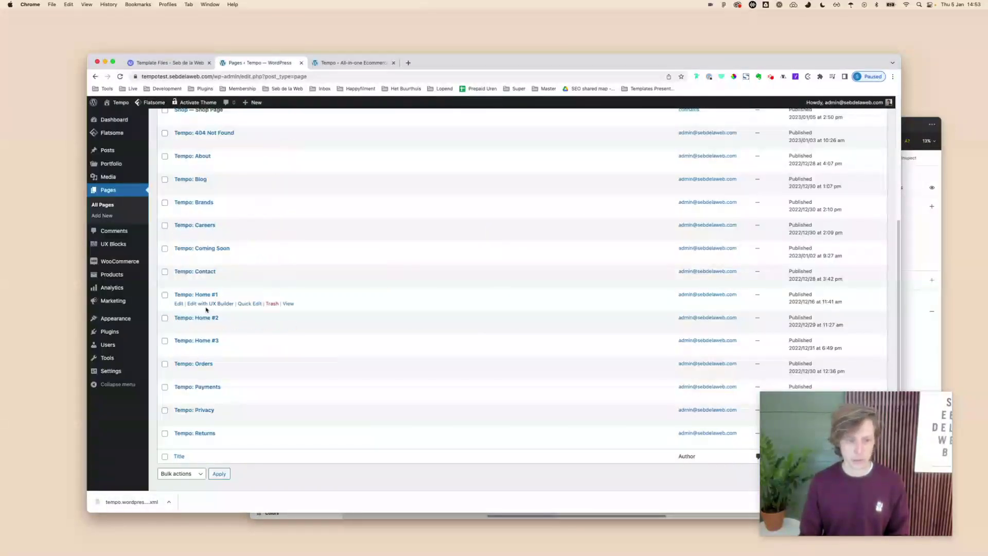
pyautogui.click(168, 62)
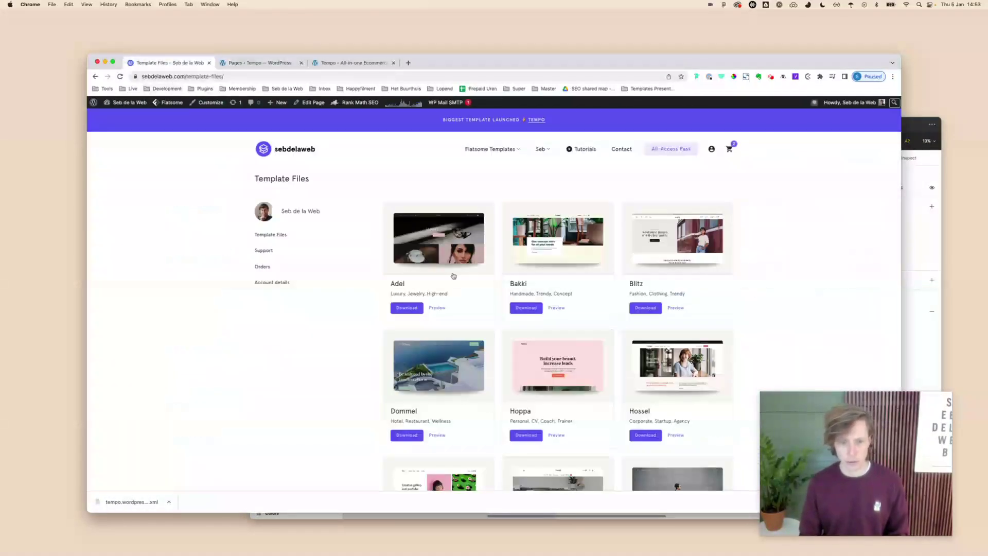
pyautogui.click(262, 63)
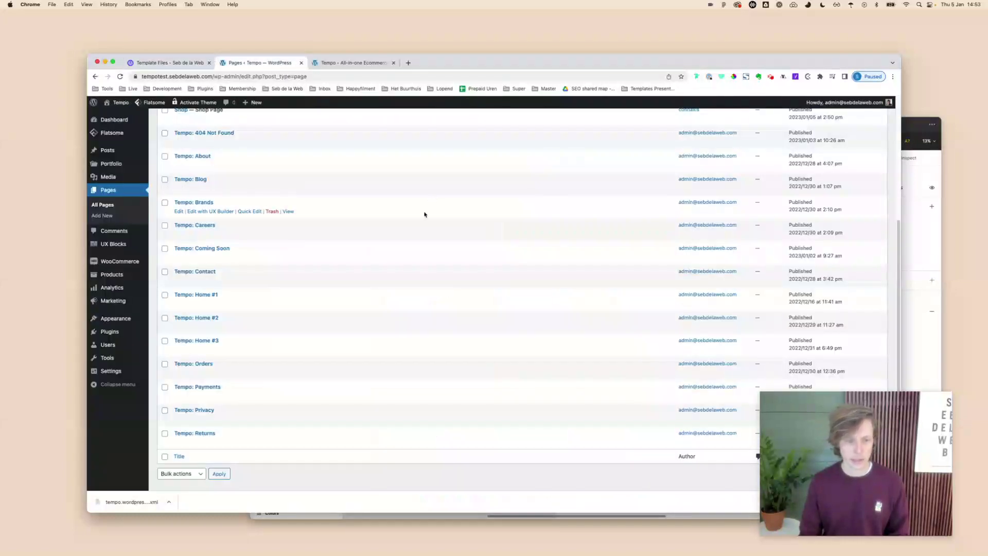
# Step: Look through the imported Tempo pages on the first and second pages of the test site's page list
pyautogui.scroll(5, 391, 342)
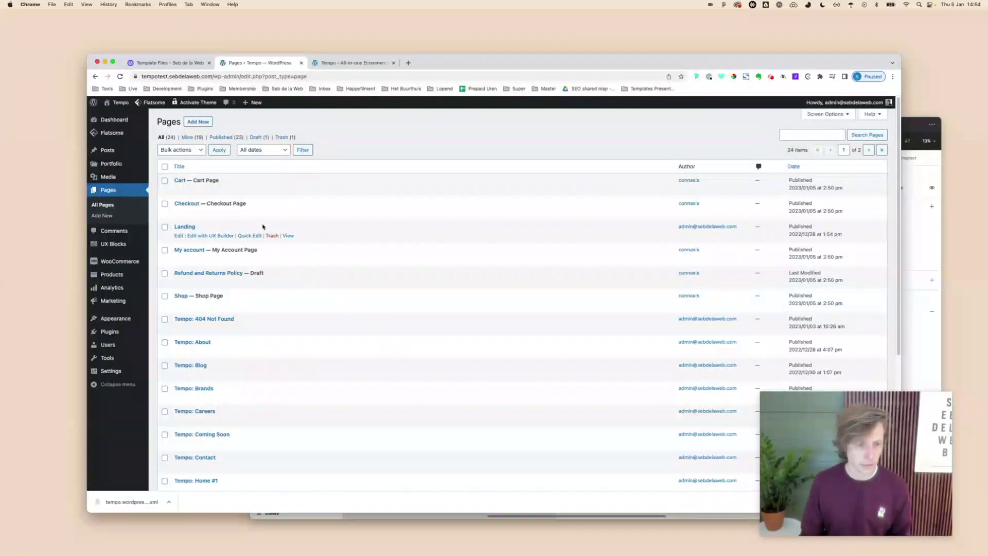
pyautogui.scroll(-1, 276, 265)
pyautogui.scroll(-4, 273, 350)
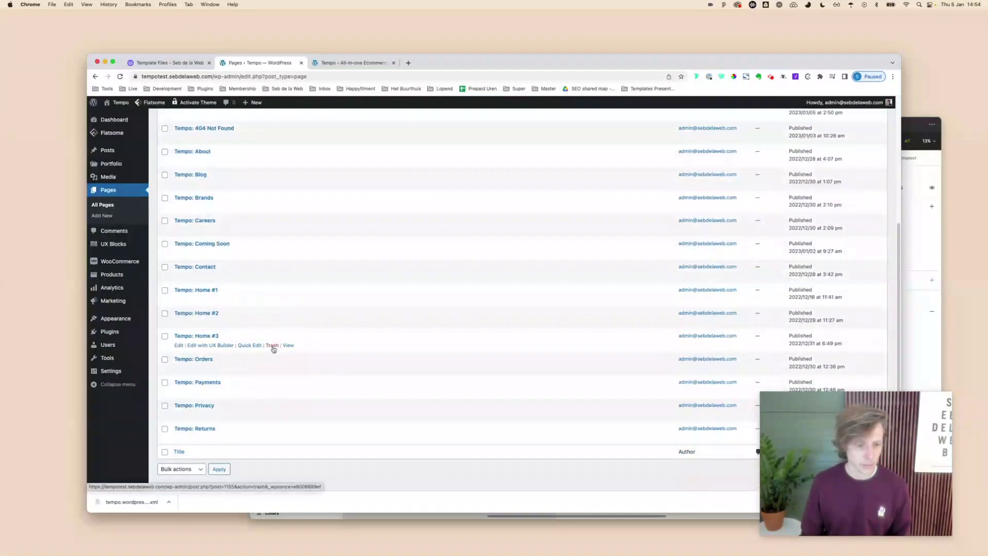
pyautogui.scroll(5, 249, 264)
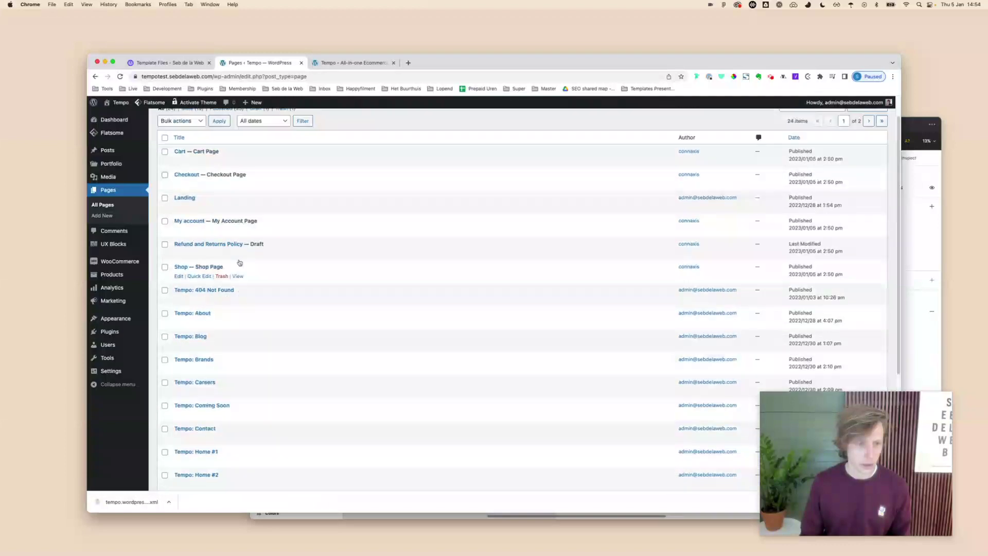
pyautogui.scroll(-3, 211, 216)
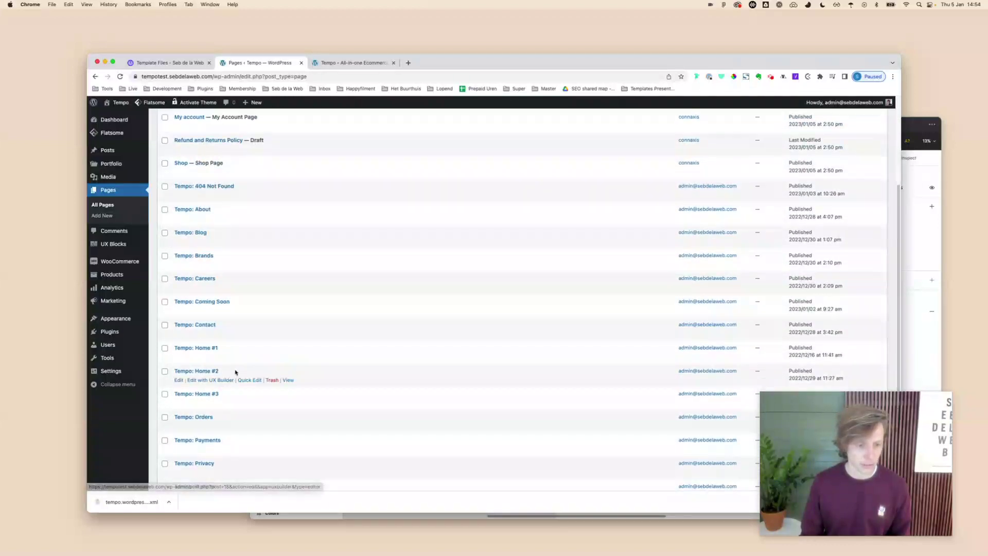
pyautogui.scroll(-3, 215, 313)
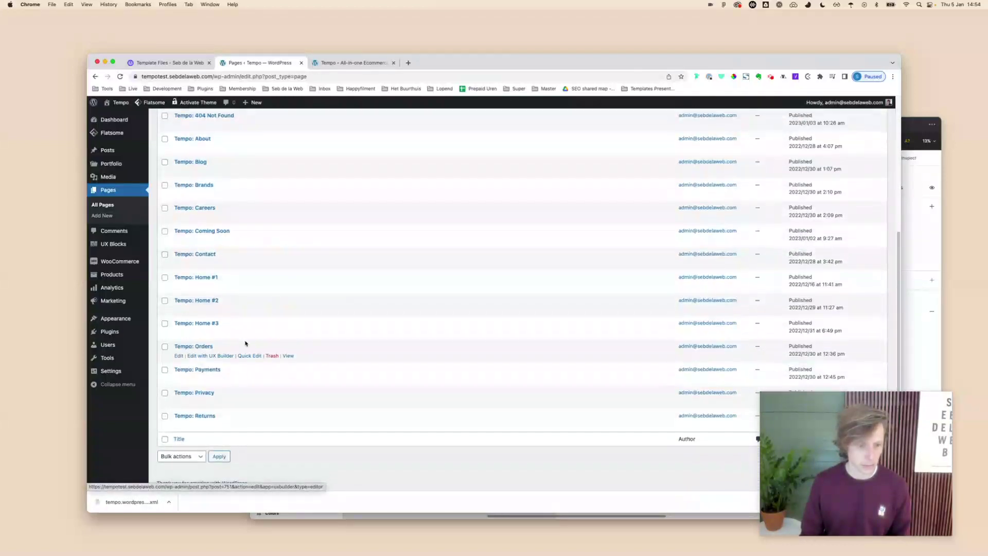
pyautogui.click(871, 473)
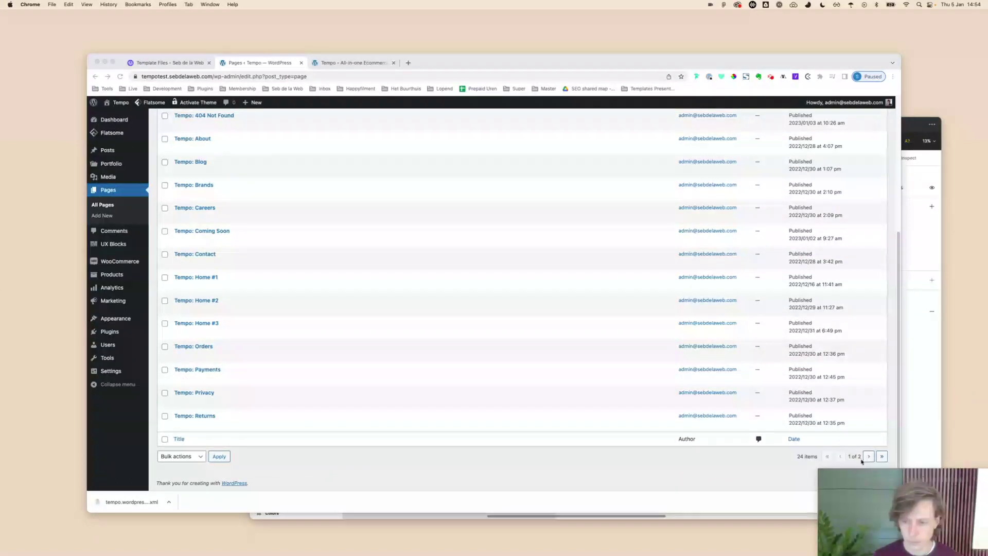
pyautogui.click(869, 457)
pyautogui.scroll(5, 453, 266)
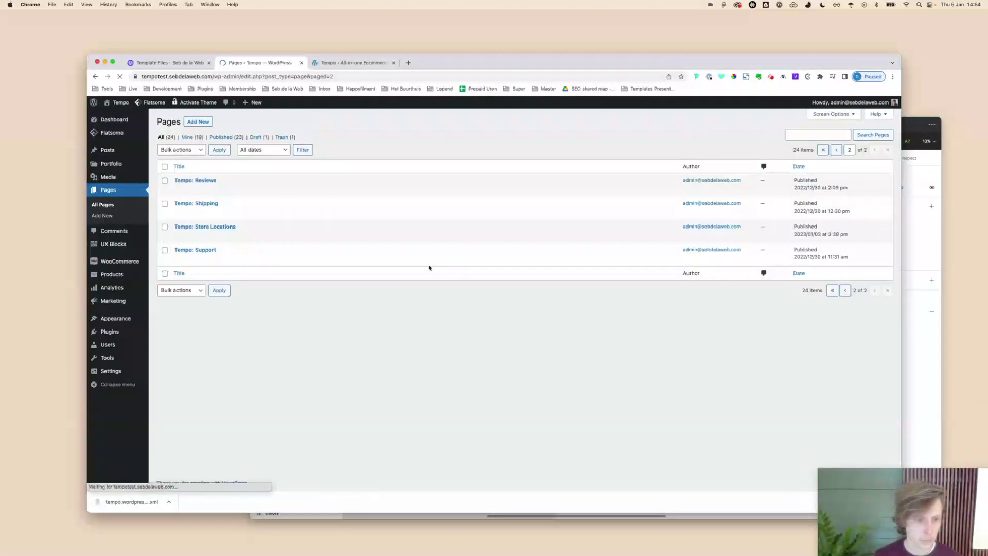
# Step: Go back to the first page of the list to recheck its Tempo entries, and reopen the second page
pyautogui.click(844, 291)
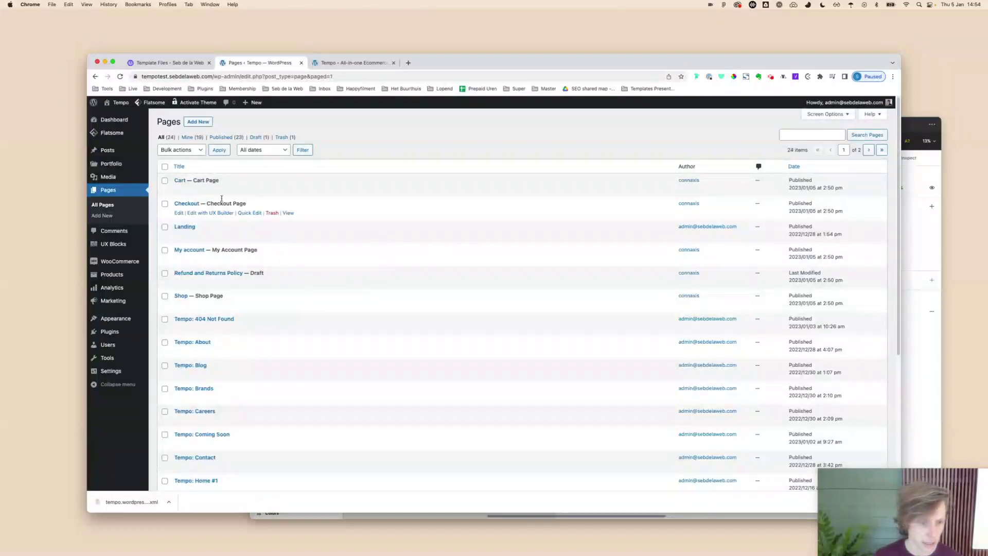
pyautogui.scroll(-3, 282, 264)
pyautogui.scroll(-3, 281, 268)
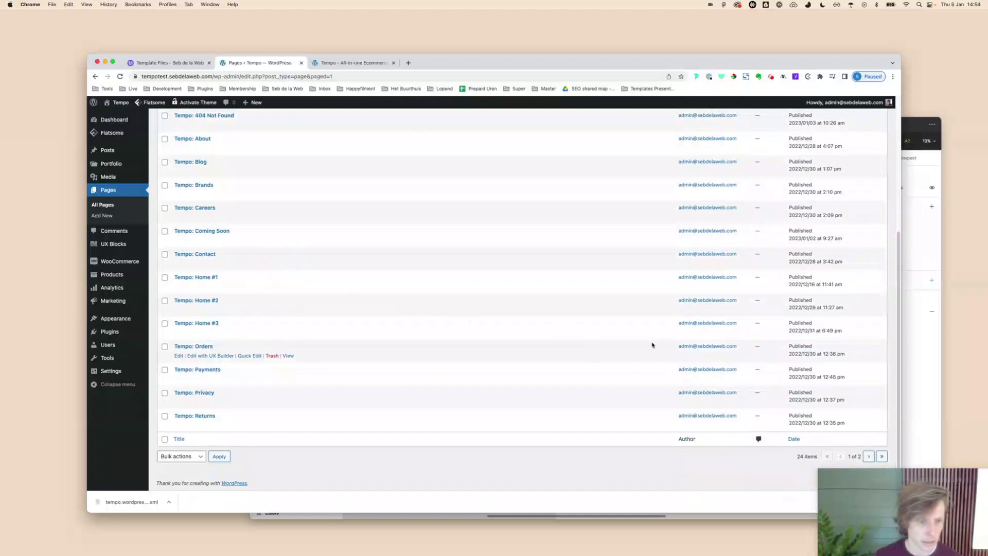
pyautogui.scroll(2, 652, 350)
pyautogui.scroll(-2, 651, 355)
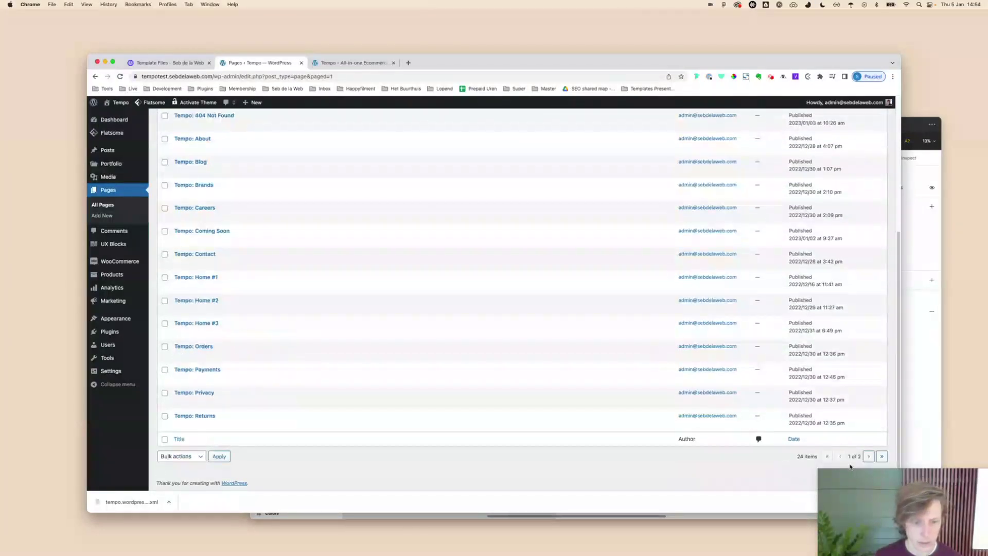
pyautogui.click(869, 456)
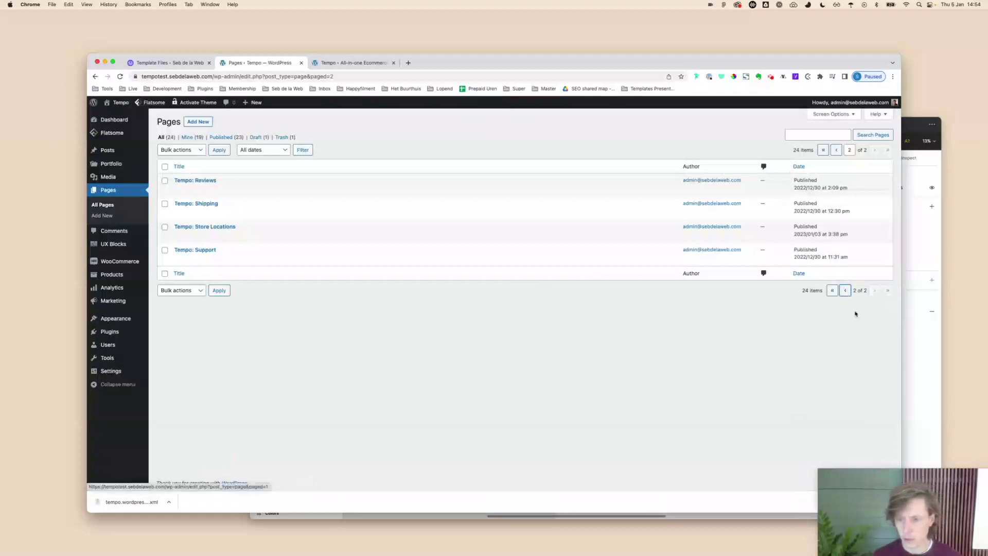
# Step: Open the test site's front end in a new tab and look over its header and blog content
pyautogui.click(147, 33)
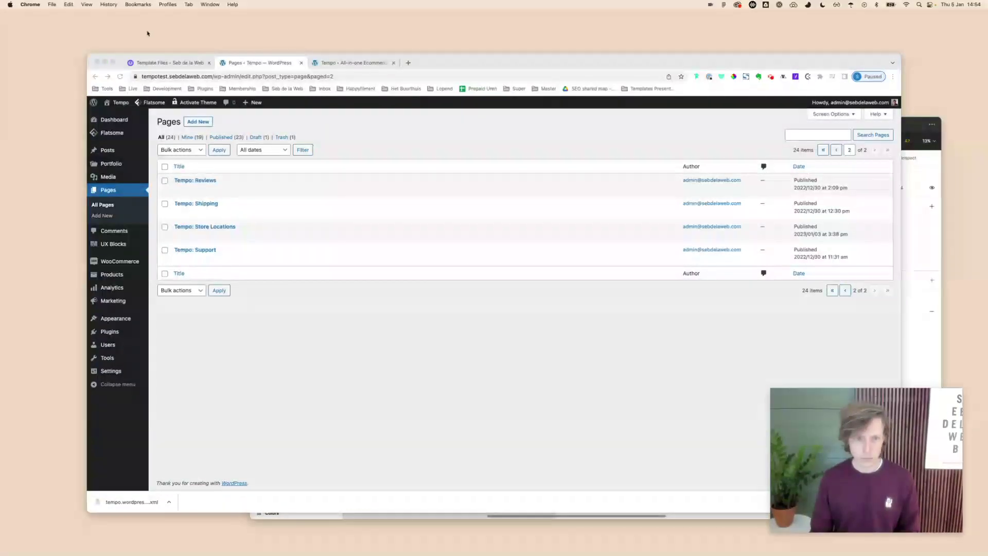
pyautogui.click(332, 63)
pyautogui.click(287, 65)
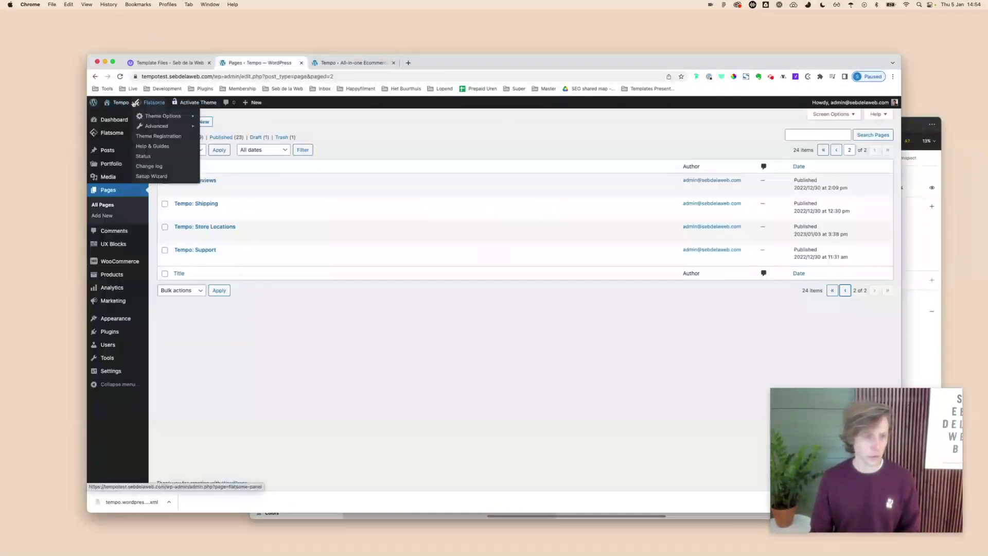
pyautogui.keyDown('super'); pyautogui.click(114, 115); pyautogui.keyUp('super')
pyautogui.click(360, 63)
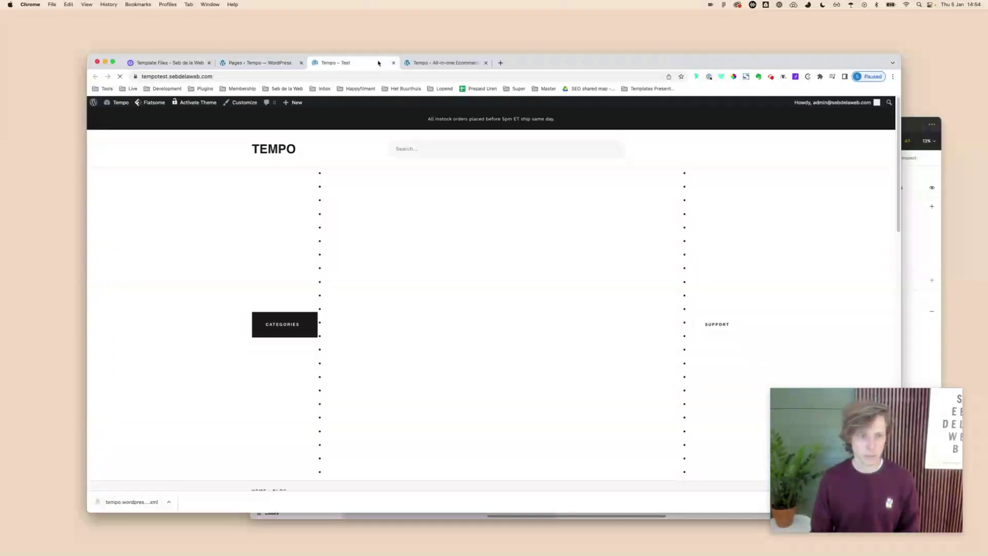
pyautogui.scroll(-5, 640, 219)
pyautogui.scroll(5, 638, 221)
pyautogui.scroll(-5, 542, 397)
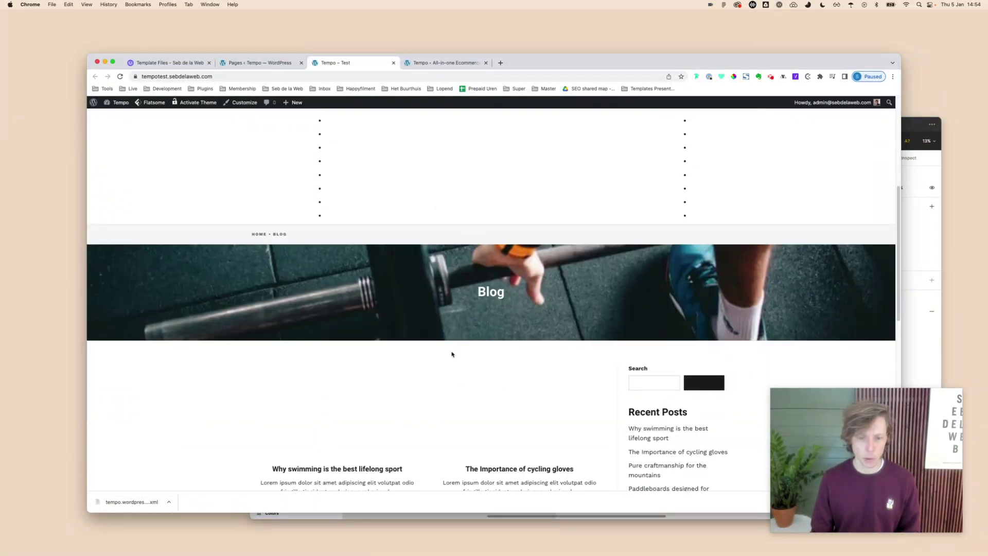
# Step: Open the Home #3 page from the Tempo demo and look over its category and brand sections
pyautogui.click(267, 65)
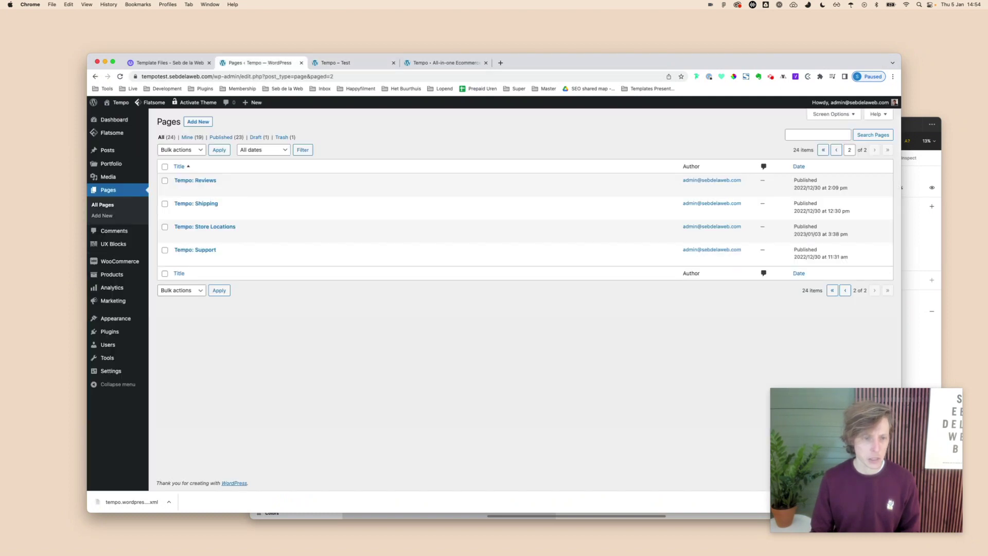
pyautogui.moveTo(109, 332)
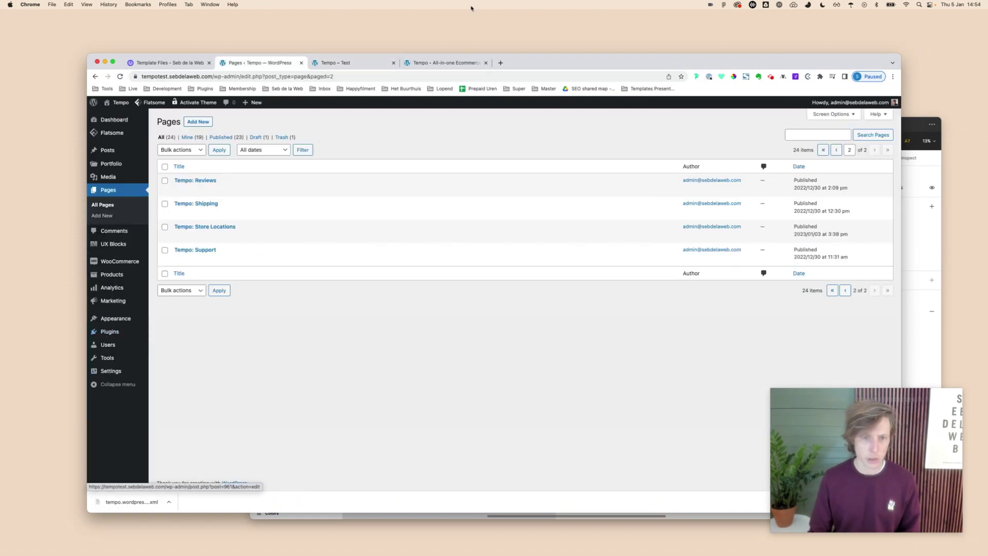
pyautogui.click(446, 64)
pyautogui.scroll(-15, 581, 213)
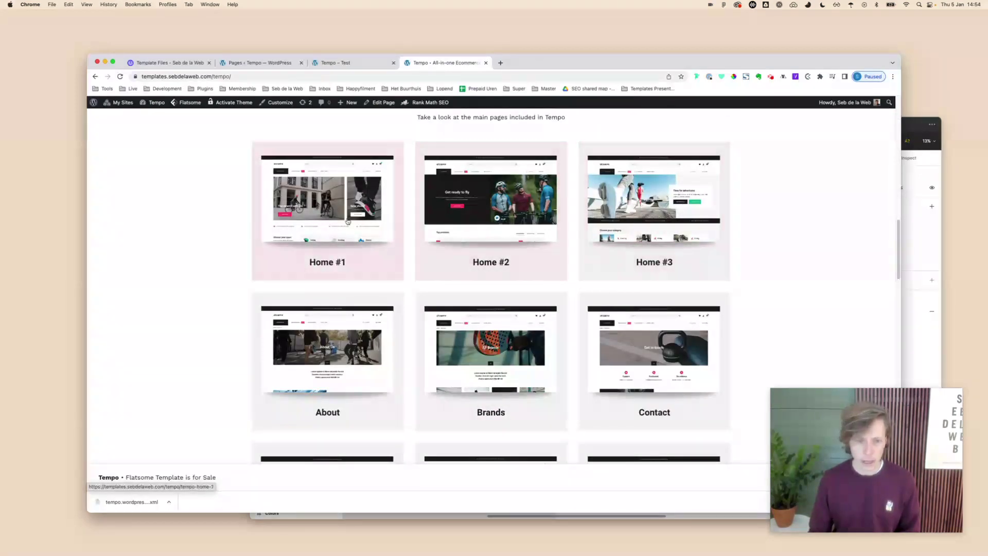
pyautogui.click(592, 255)
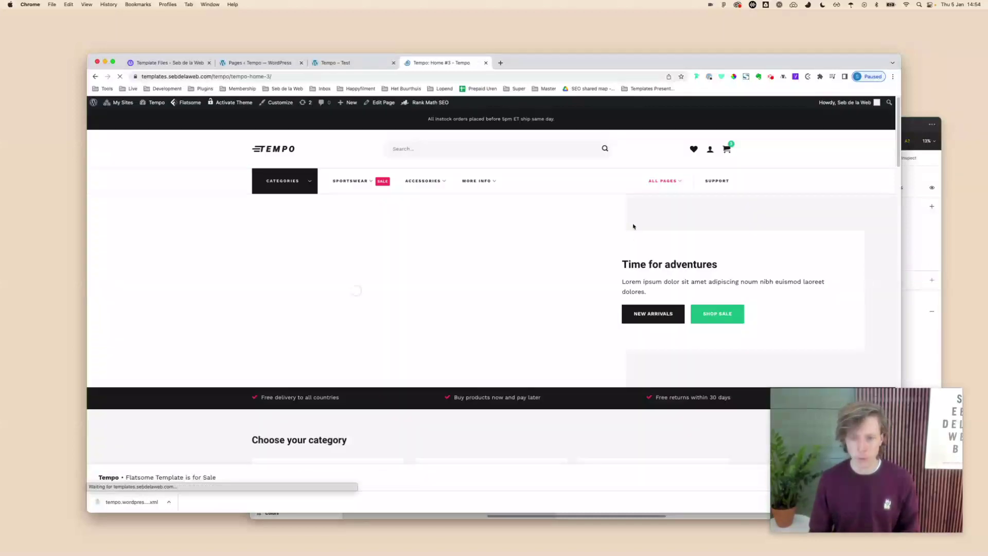
pyautogui.scroll(-5, 509, 276)
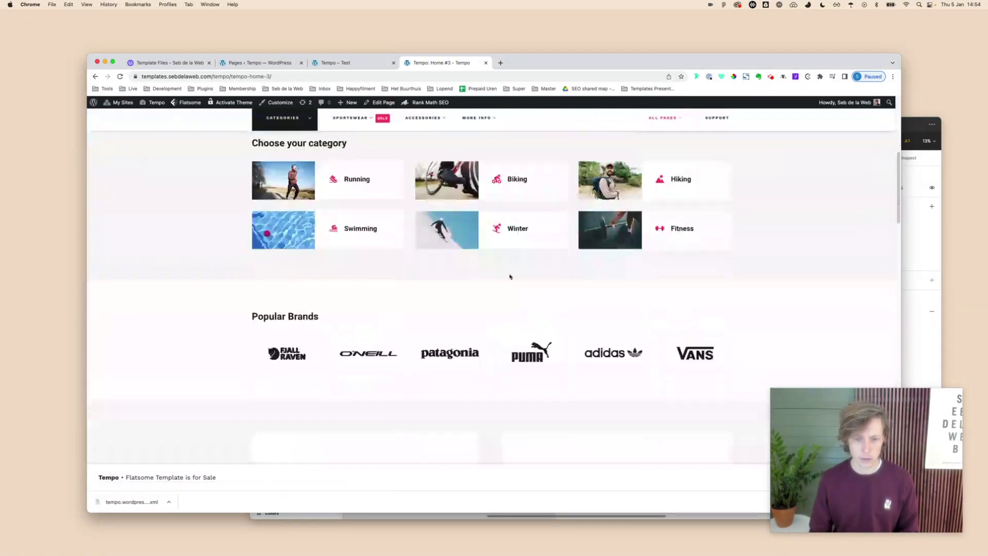
# Step: Set the test site's homepage to the static page Tempo: Home #3 in the Reading settings and save the changes
pyautogui.click(282, 64)
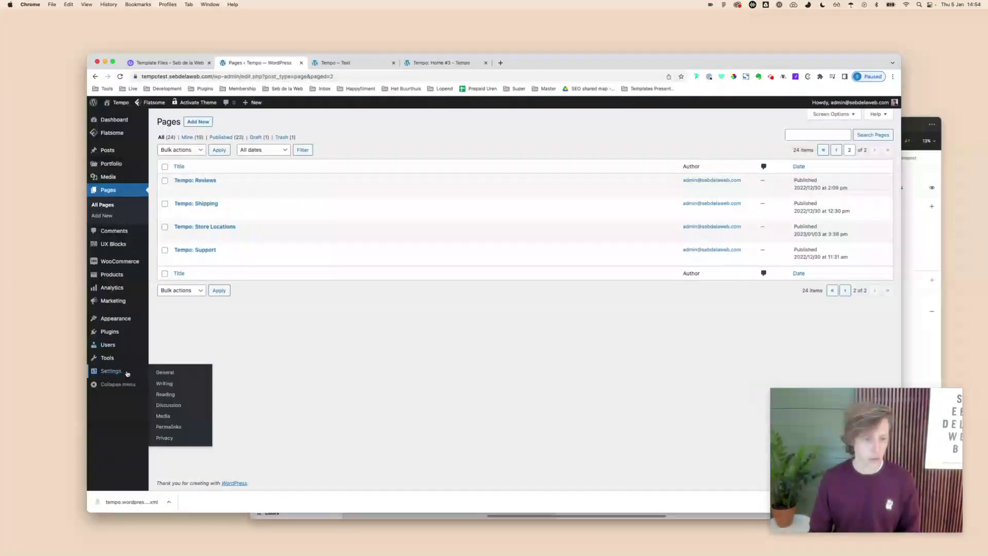
pyautogui.click(181, 396)
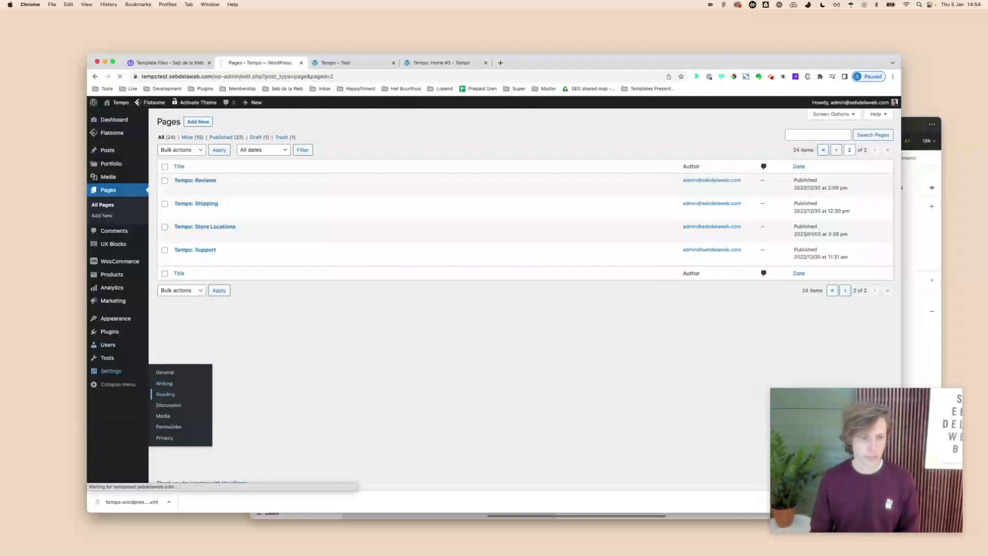
pyautogui.click(245, 156)
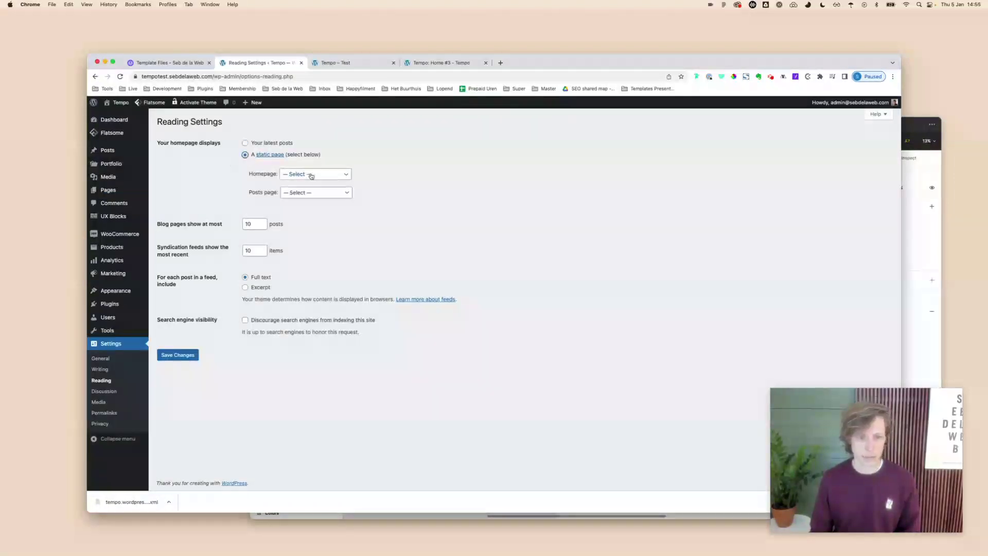
pyautogui.click(310, 176)
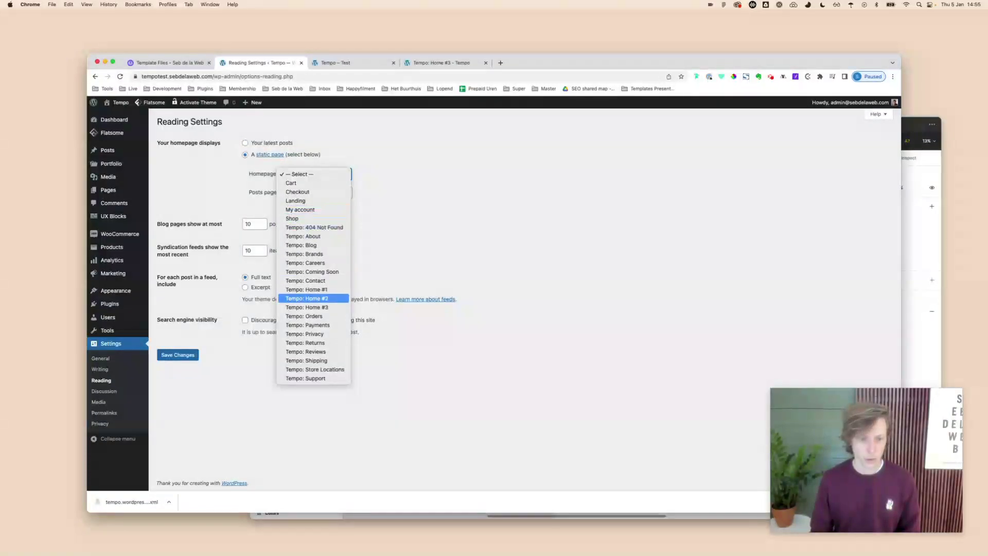
pyautogui.click(307, 307)
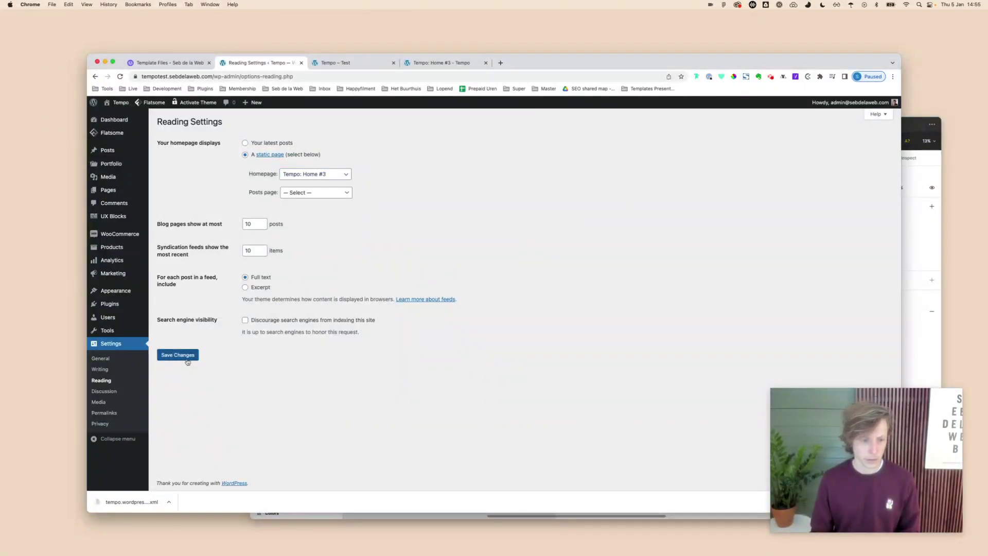
# Step: Reload the test site's front end and check the new homepage and its header
pyautogui.click(370, 61)
pyautogui.press('super+r')
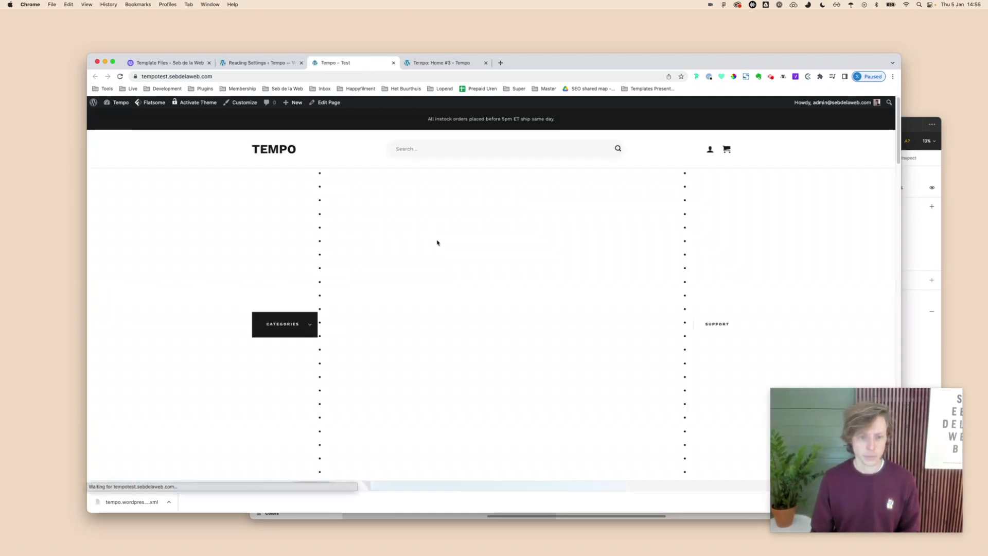
pyautogui.scroll(5, 411, 276)
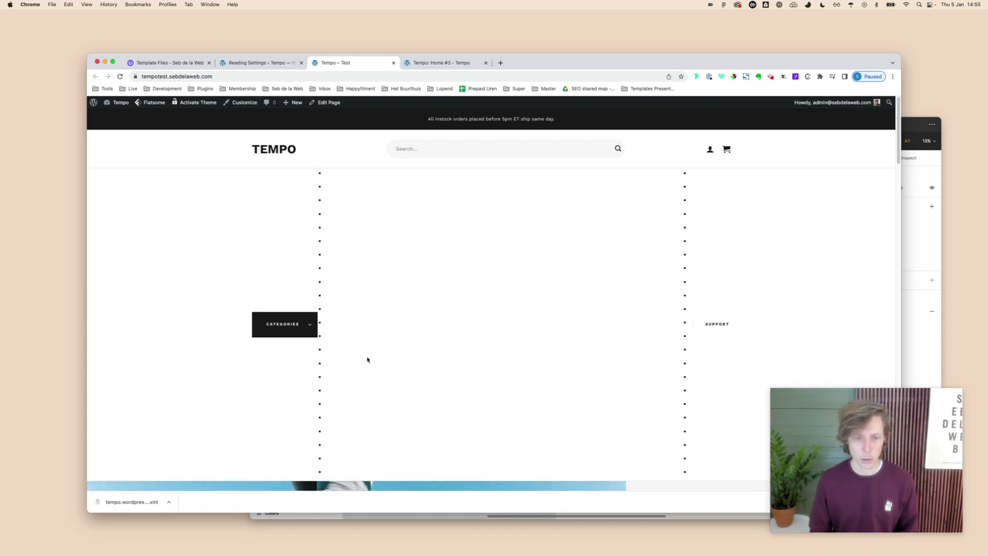
# Step: Open the Menus page in the test site's admin and the Flatsome header builder in a separate tab
pyautogui.click(278, 64)
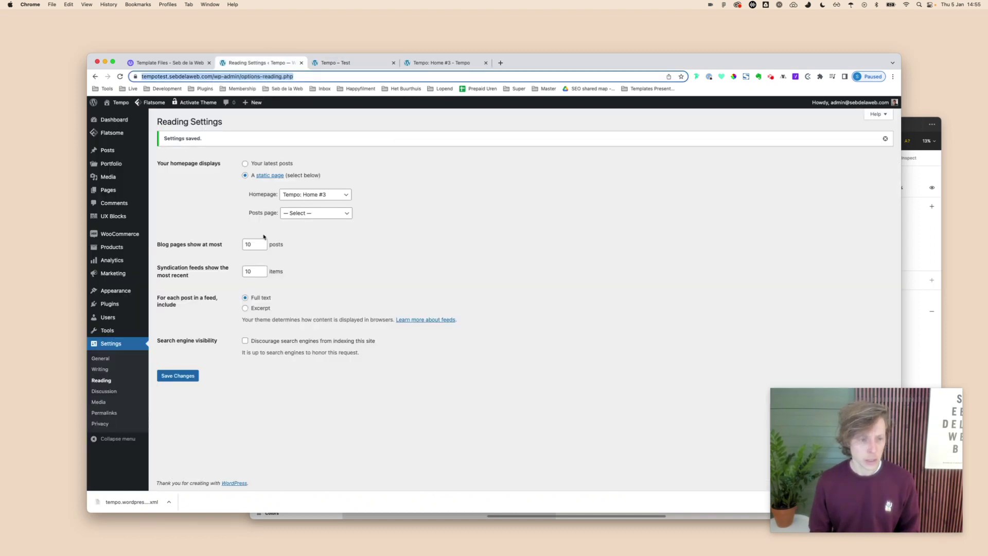
pyautogui.moveTo(142, 293)
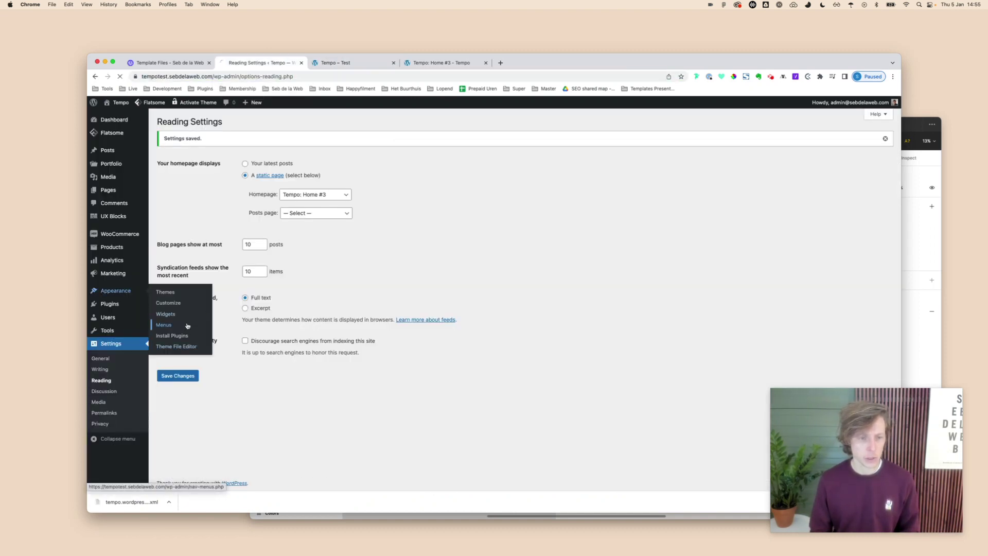
pyautogui.click(185, 326)
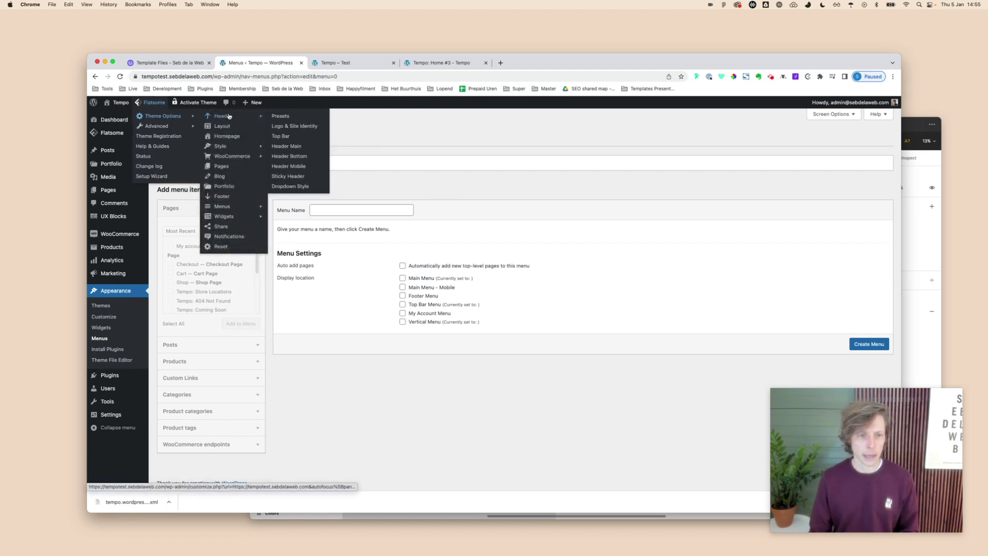
pyautogui.keyDown('super'); pyautogui.click(298, 149); pyautogui.keyUp('super')
pyautogui.moveTo(441, 62); pyautogui.dragTo(379, 64)
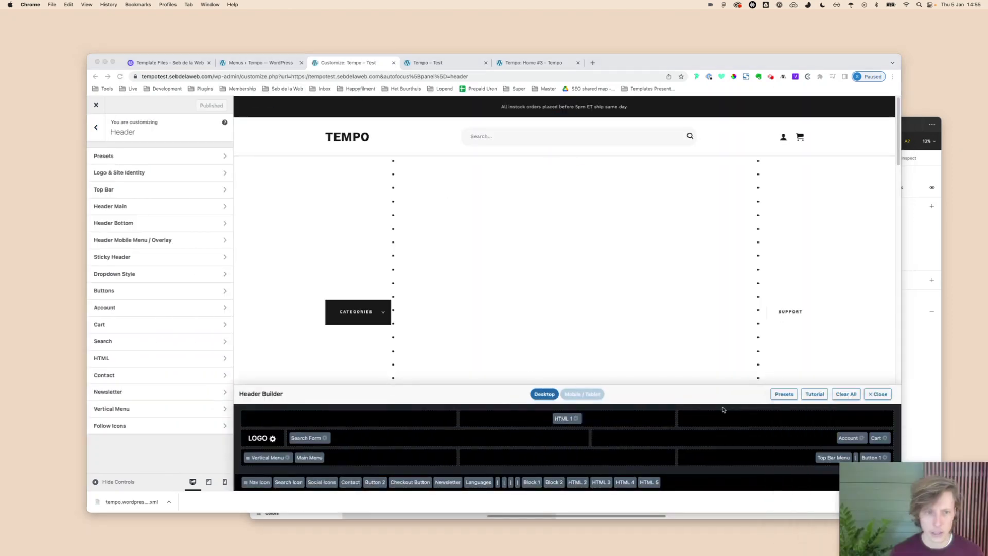
# Step: Review the path to the header settings in the Flatsome theme options and examine the menu elements in the header builder
pyautogui.click(274, 64)
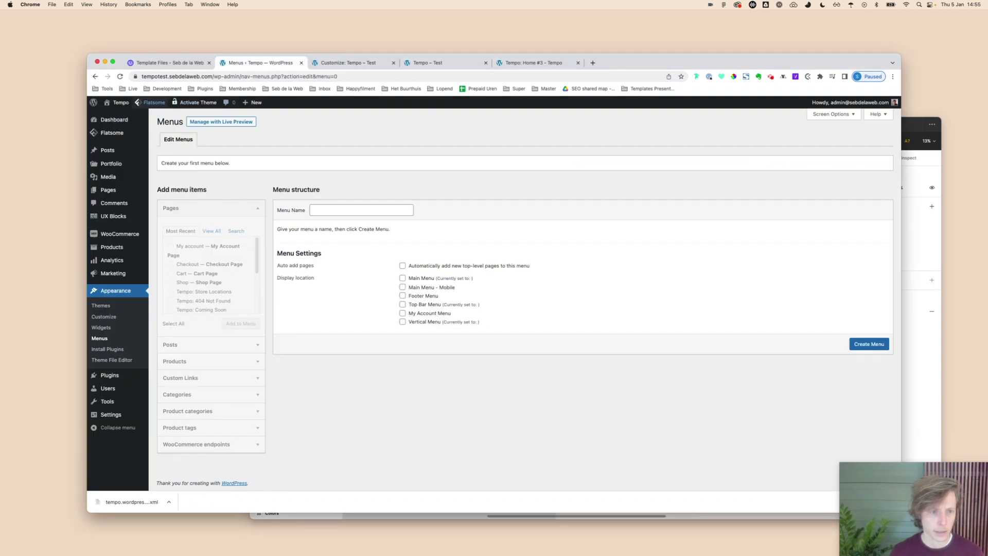
pyautogui.click(154, 115)
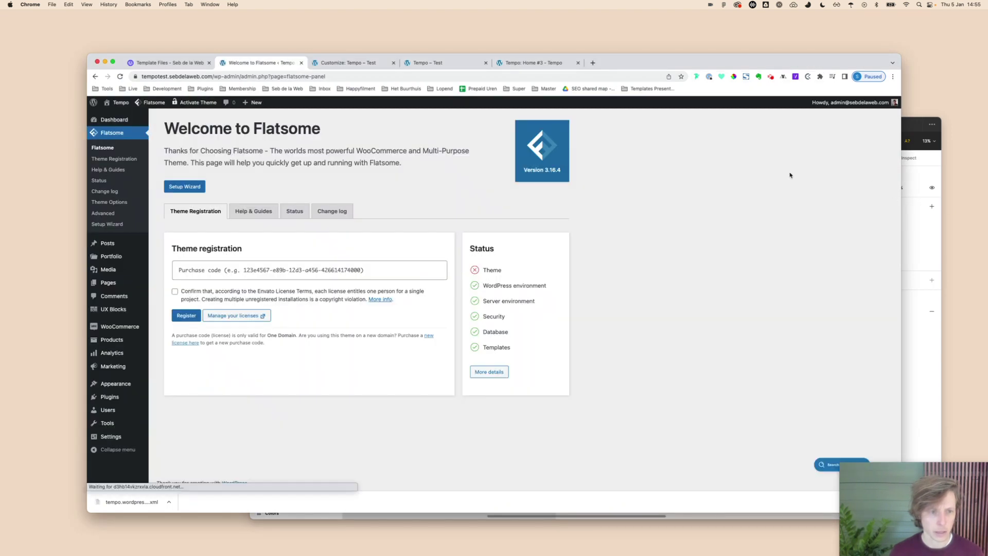
pyautogui.moveTo(148, 105)
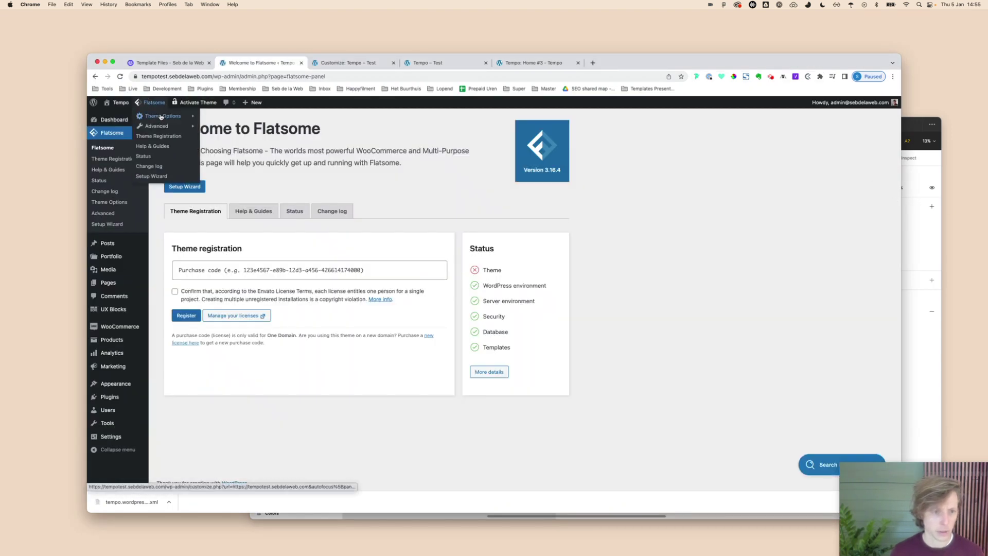
pyautogui.moveTo(227, 117)
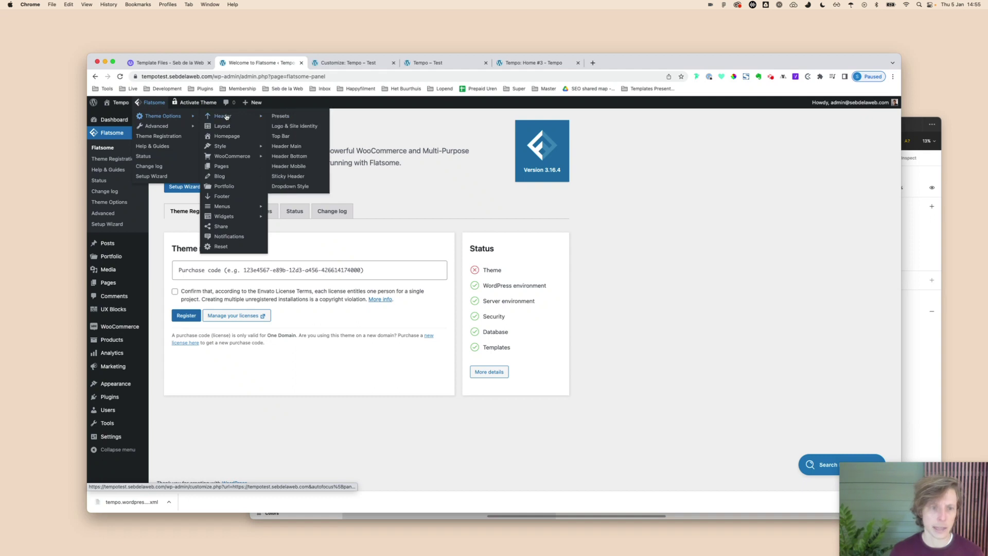
pyautogui.click(339, 63)
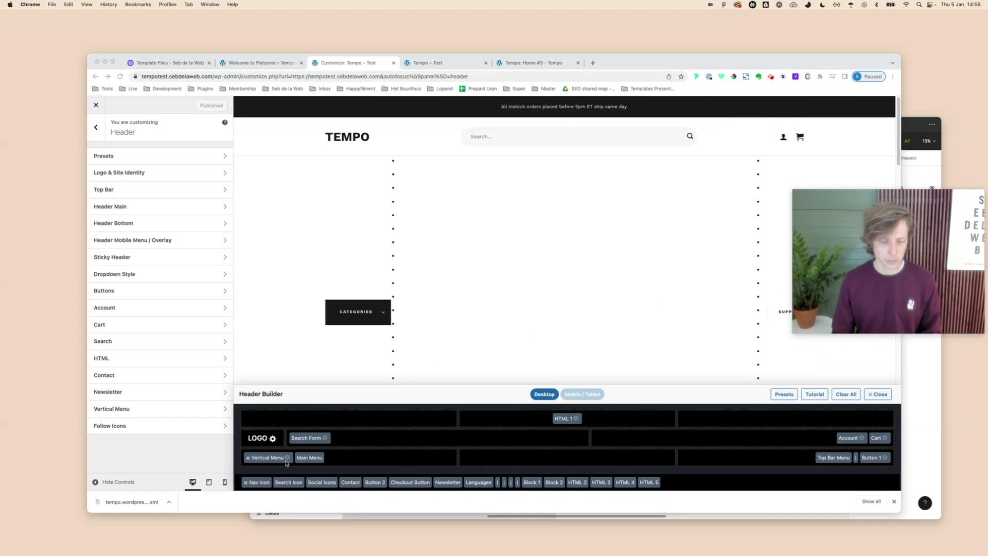
pyautogui.click(371, 312)
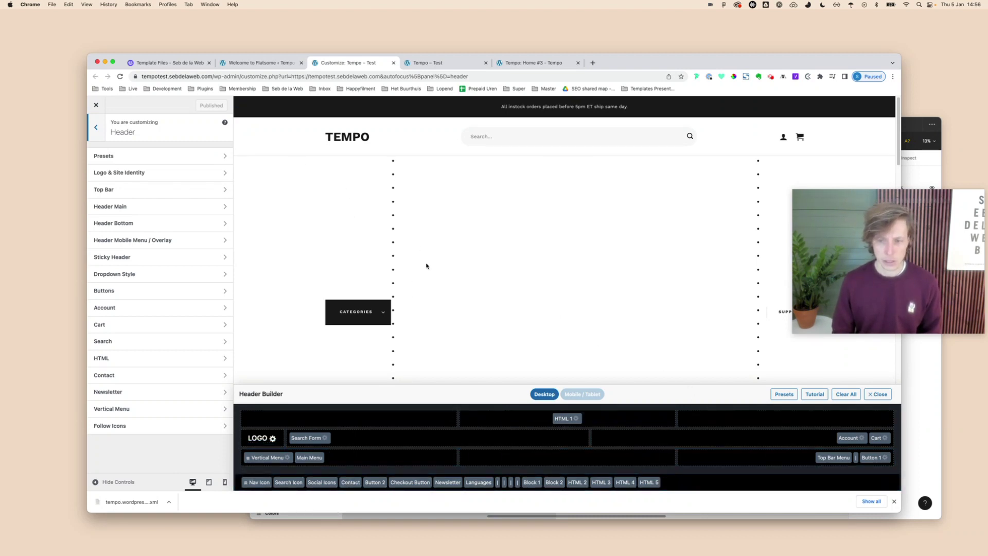
pyautogui.moveTo(813, 200)
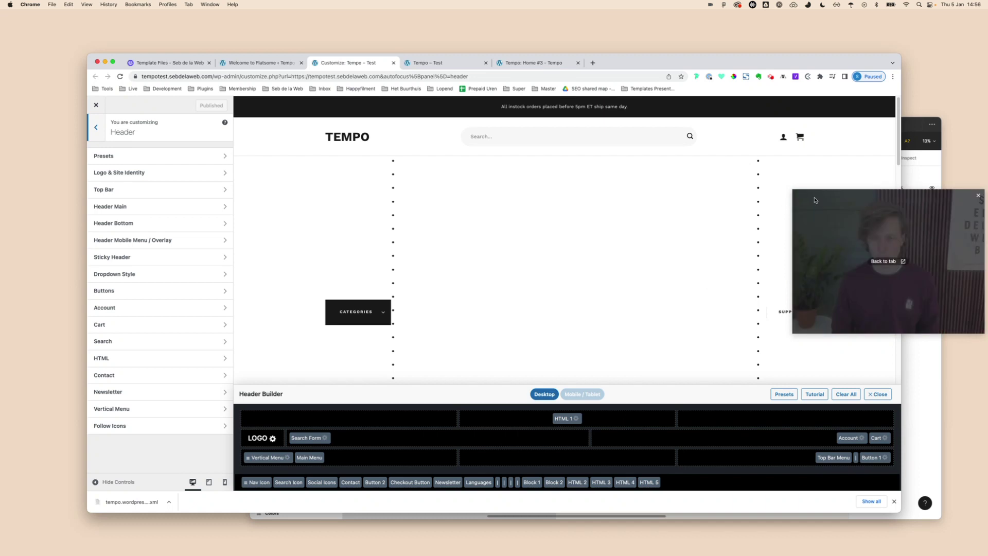
pyautogui.moveTo(813, 201); pyautogui.dragTo(803, 330)
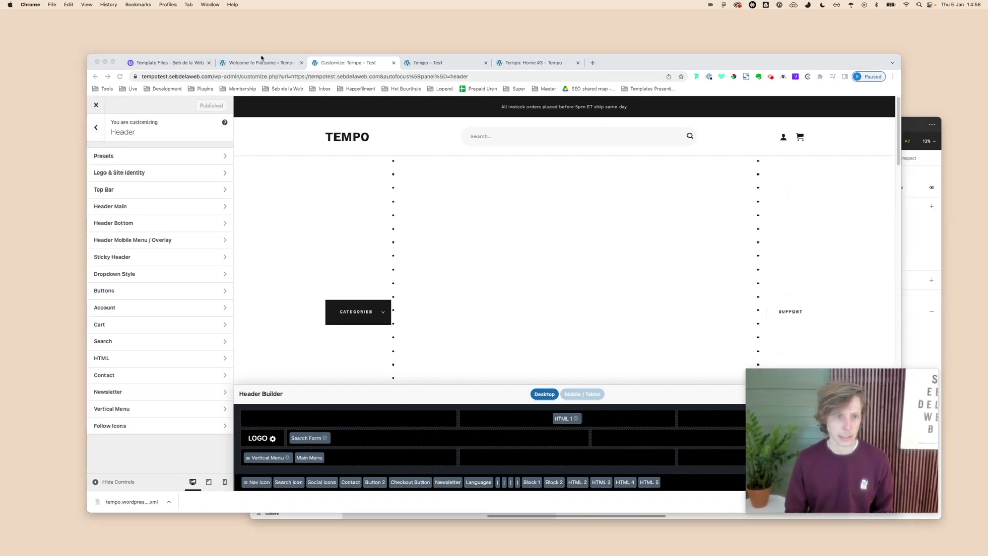
# Step: Create a menu named Vertical Menu on the Menus page and assign it to the Vertical Menu display location
pyautogui.click(261, 62)
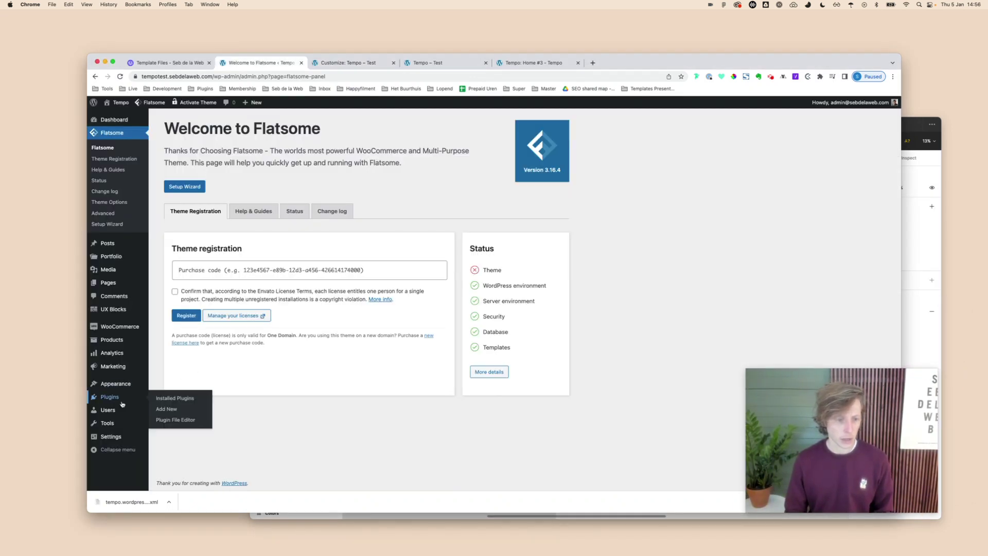
pyautogui.moveTo(129, 385)
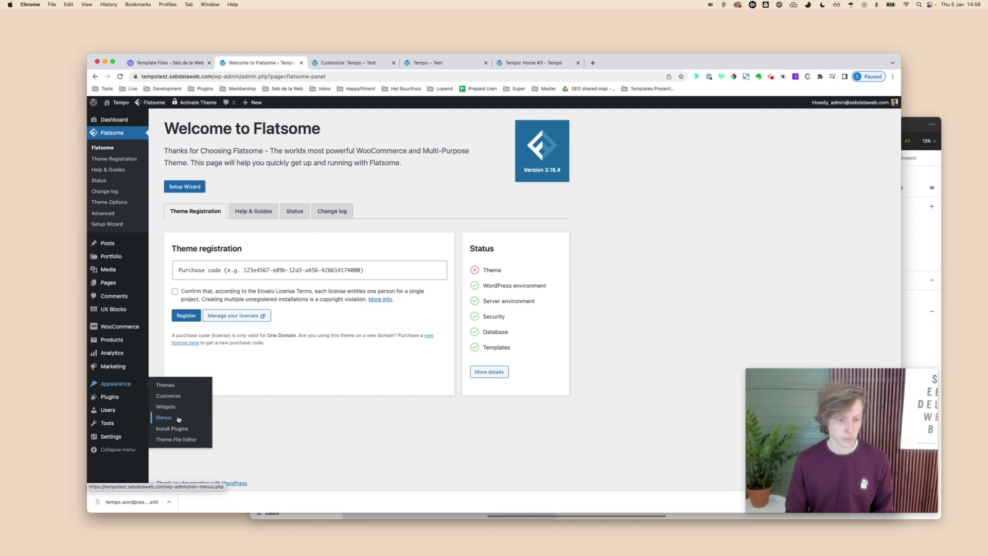
pyautogui.click(178, 418)
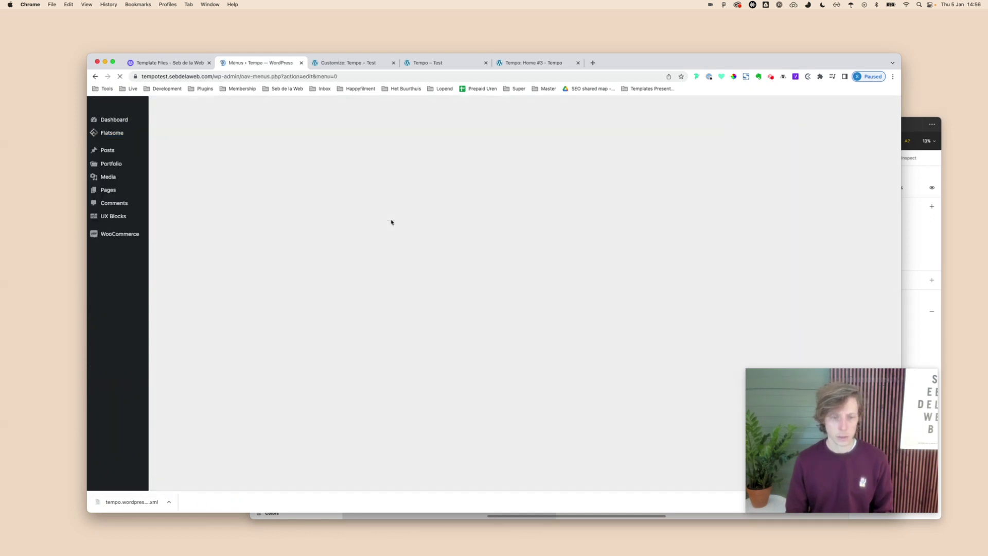
pyautogui.click(372, 214)
pyautogui.write('Vertical Menu')
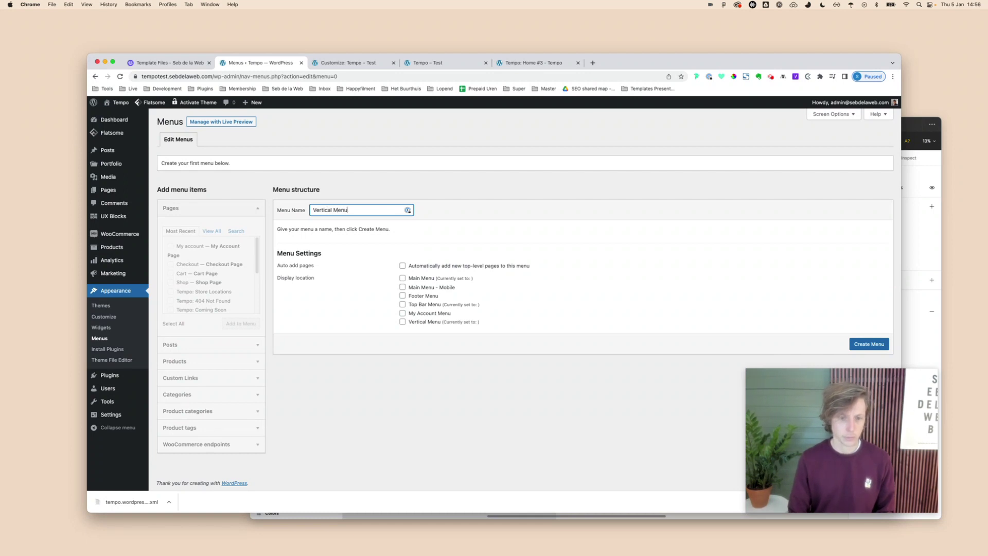
pyautogui.click(417, 321)
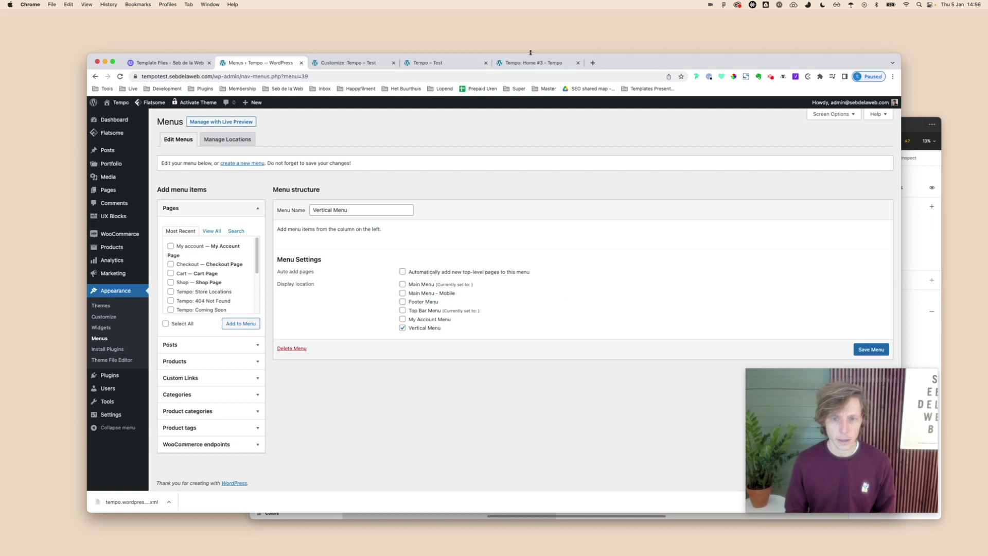
# Step: Examine the items of the Categories dropdown in the header of the Tempo Home #3 demo
pyautogui.click(534, 63)
pyautogui.scroll(6, 403, 194)
pyautogui.moveTo(291, 191)
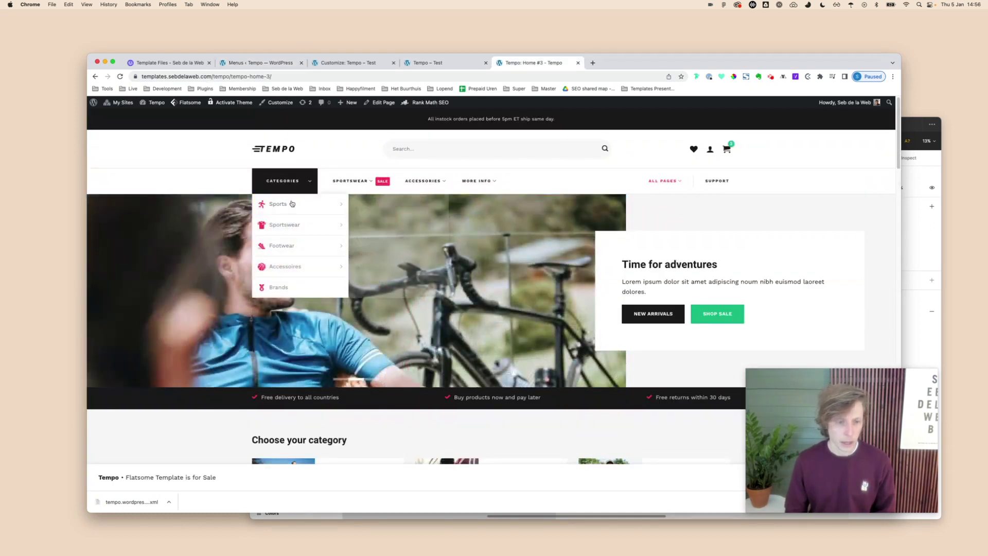
pyautogui.moveTo(291, 207)
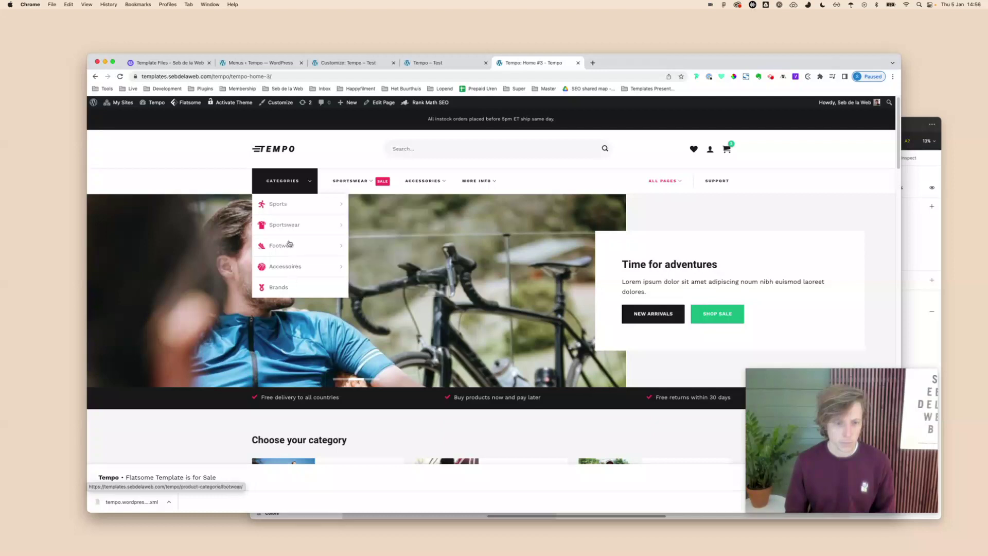
pyautogui.rightClick(283, 202)
pyautogui.press('Escape')
pyautogui.rightClick(282, 201)
pyautogui.press('Escape')
# Step: Compare the test site's front-end header with the demo's Categories dropdown
pyautogui.click(273, 64)
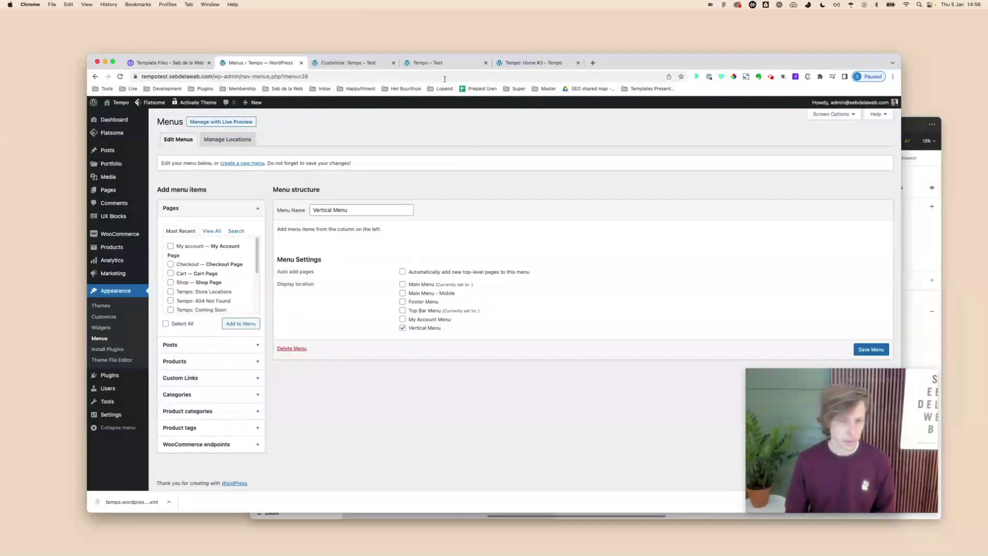
pyautogui.click(445, 66)
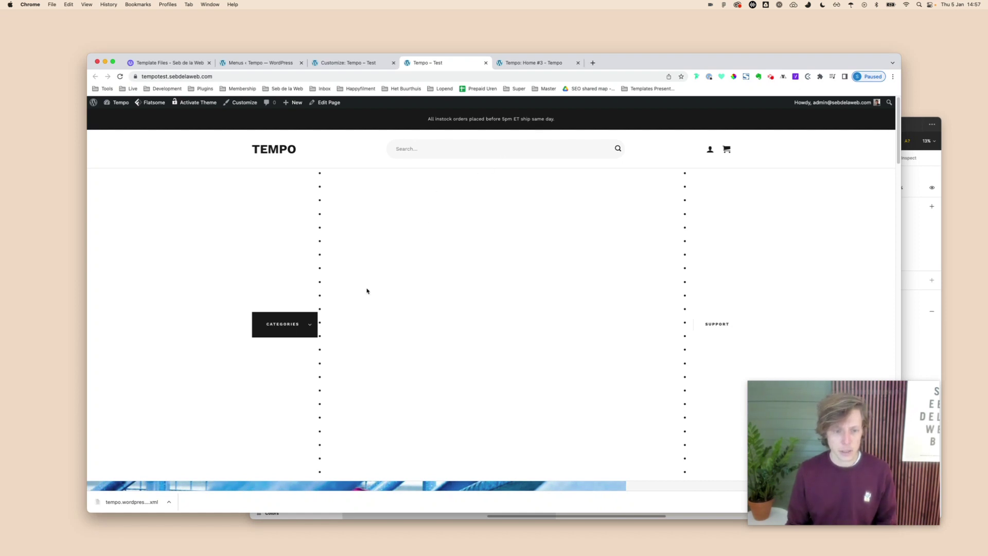
pyautogui.click(536, 62)
pyautogui.moveTo(289, 186)
pyautogui.moveTo(296, 211)
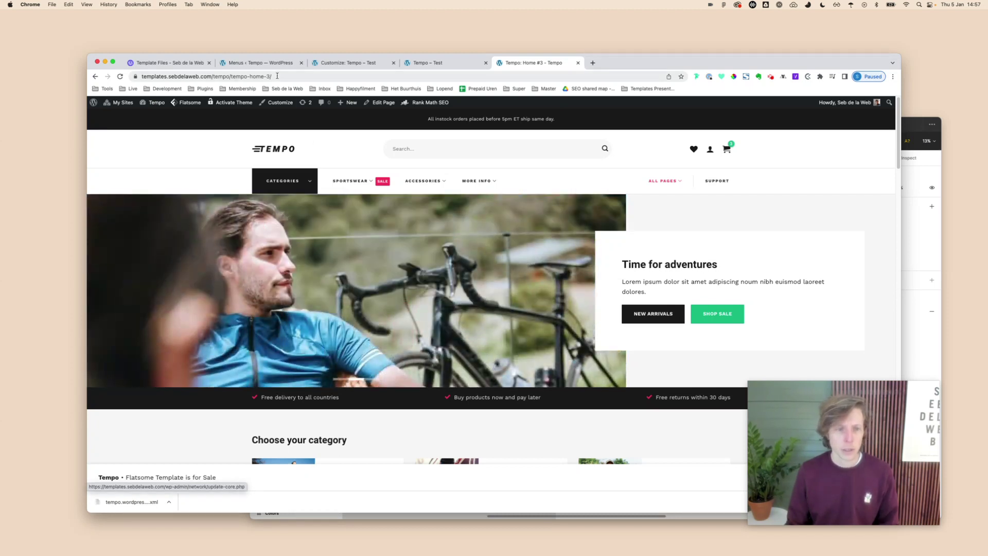
# Step: Add a product category named Sports on the test site
pyautogui.click(258, 63)
pyautogui.moveTo(130, 237)
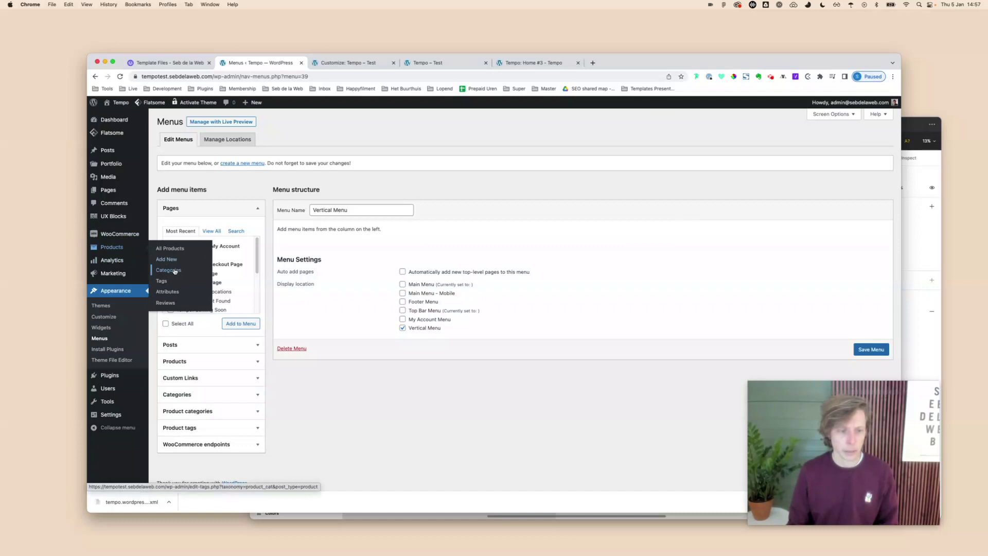
pyautogui.click(174, 271)
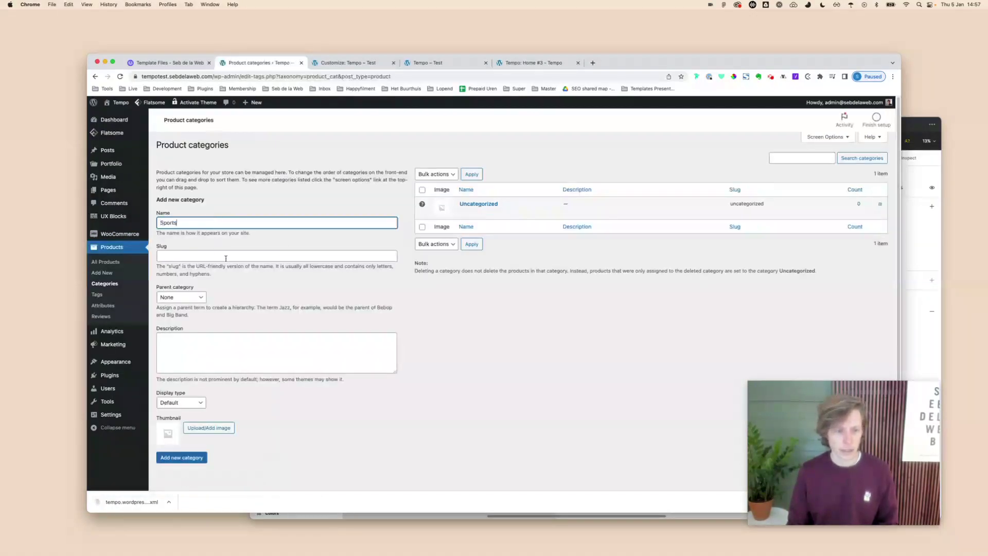
pyautogui.click(205, 457)
# Step: Check the Sports subcategories in the demo's Categories dropdown and add a product category named Running with Sports as its parent
pyautogui.click(530, 63)
pyautogui.moveTo(286, 179)
pyautogui.moveTo(296, 206)
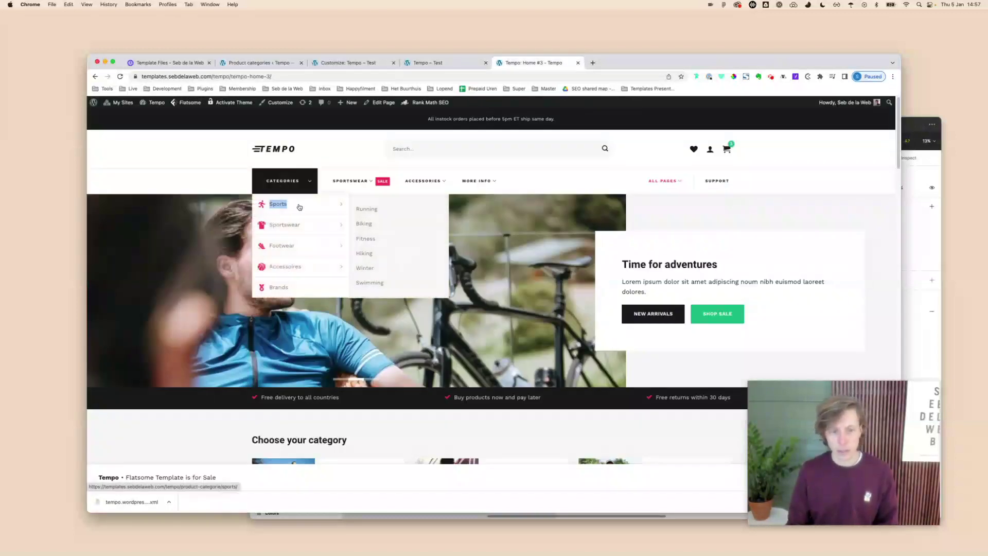
pyautogui.click(255, 63)
pyautogui.click(204, 251)
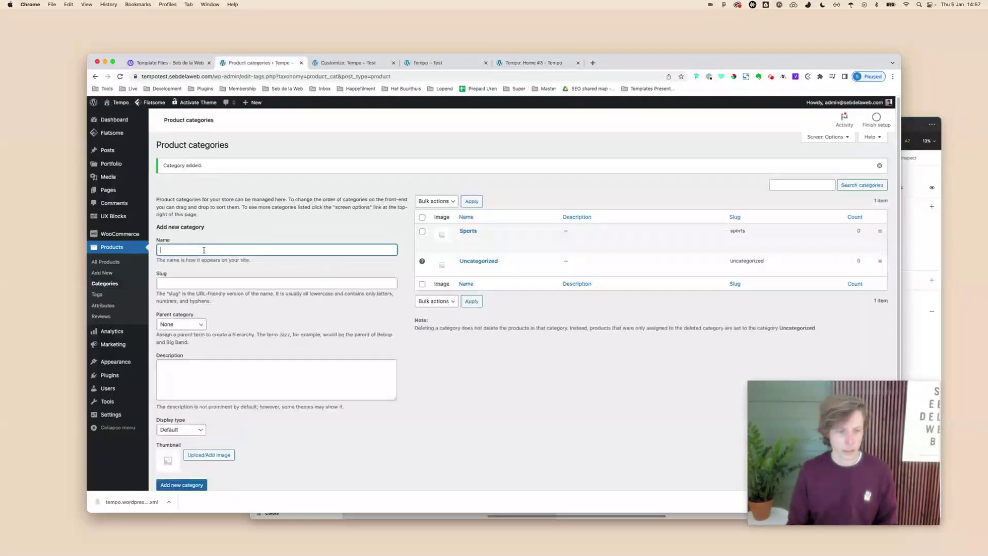
pyautogui.write('Running')
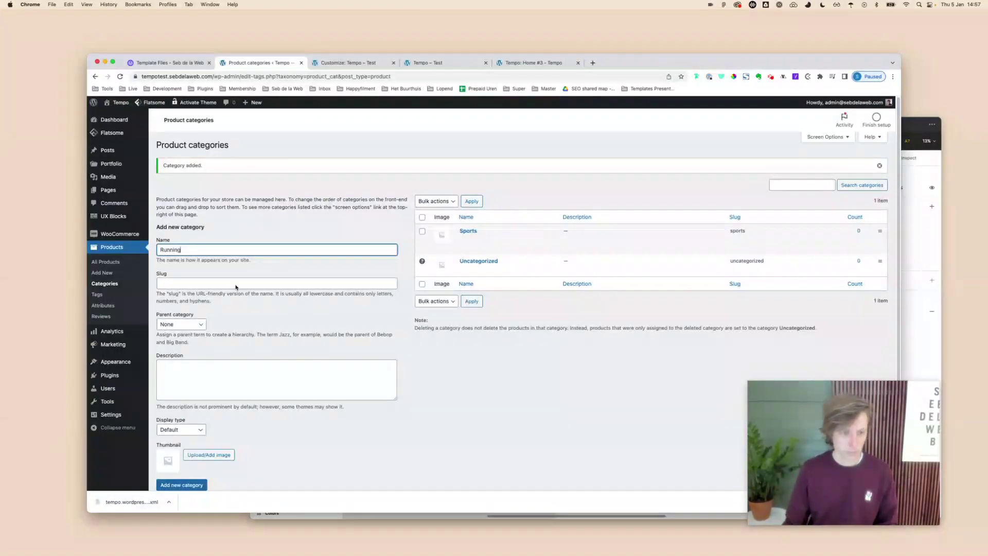
pyautogui.click(181, 324)
pyautogui.click(170, 325)
pyautogui.press('s')
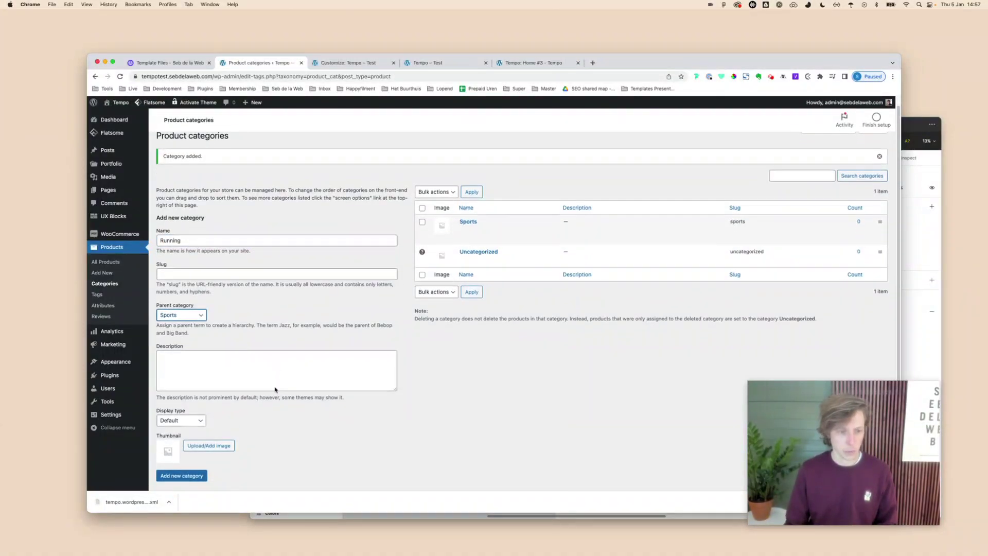
pyautogui.scroll(-2, 182, 453)
pyautogui.click(182, 449)
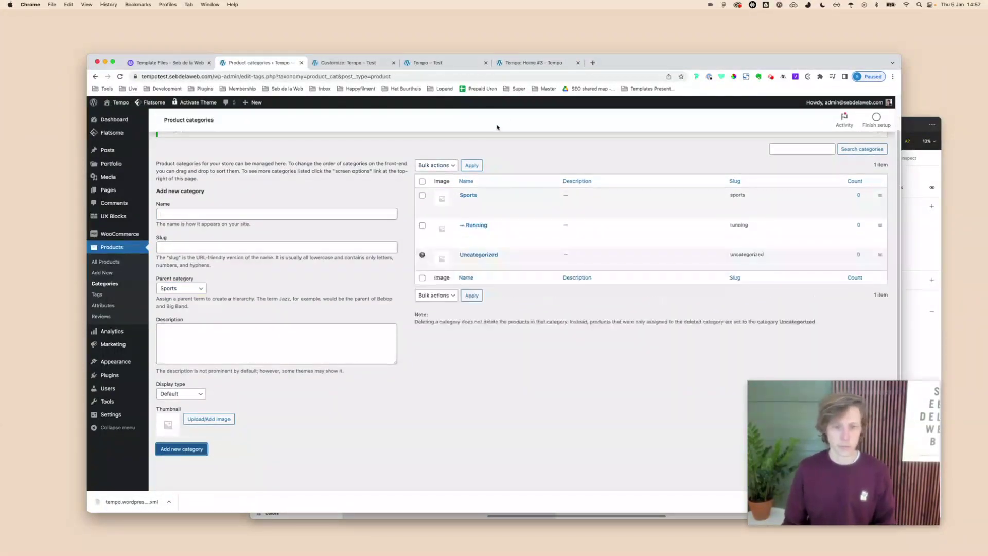
# Step: Copy the Sportswear name from the demo's Categories dropdown and add it as a product category on the test site
pyautogui.click(533, 63)
pyautogui.moveTo(299, 181)
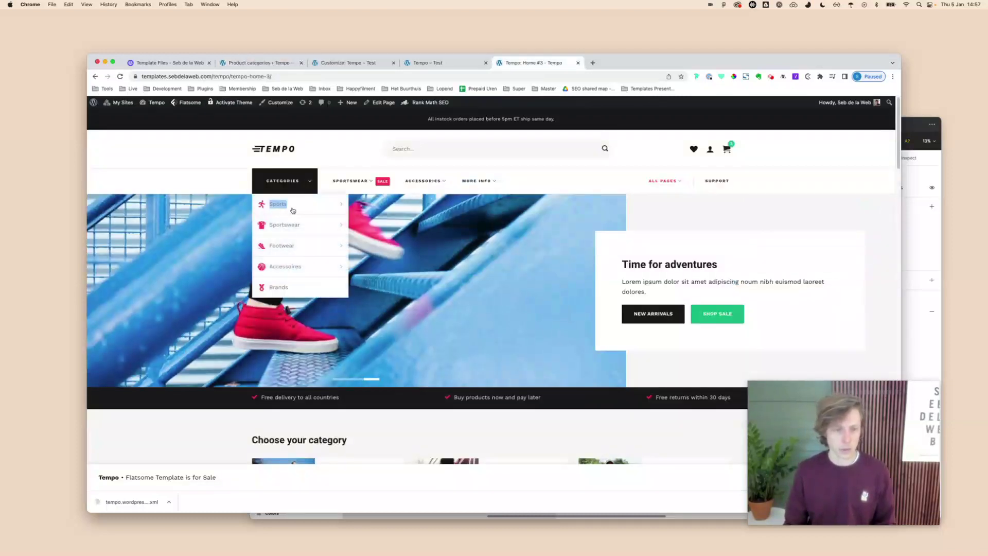
pyautogui.rightClick(284, 224)
pyautogui.press('super+c')
pyautogui.click(296, 113)
pyautogui.click(259, 63)
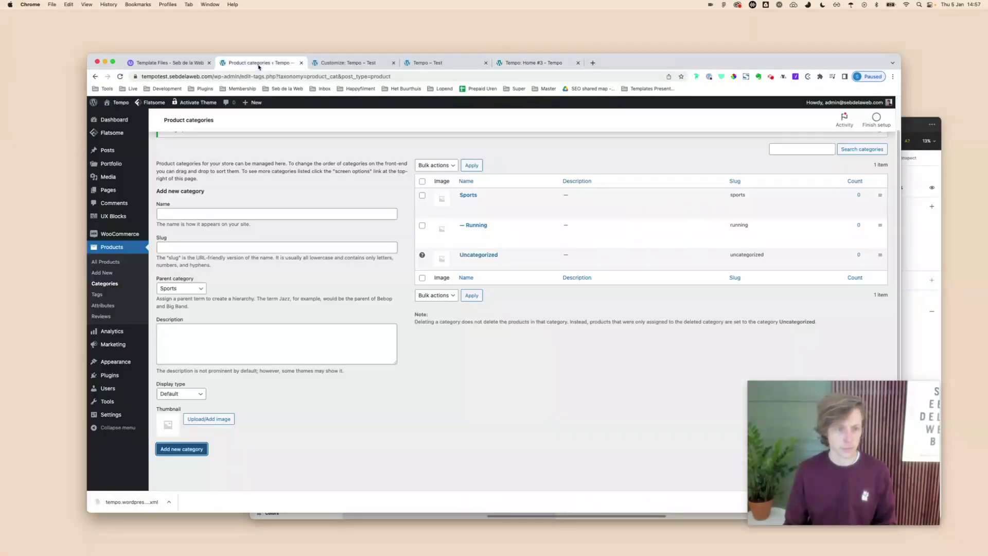
pyautogui.click(236, 215)
pyautogui.press('super+v')
pyautogui.click(179, 452)
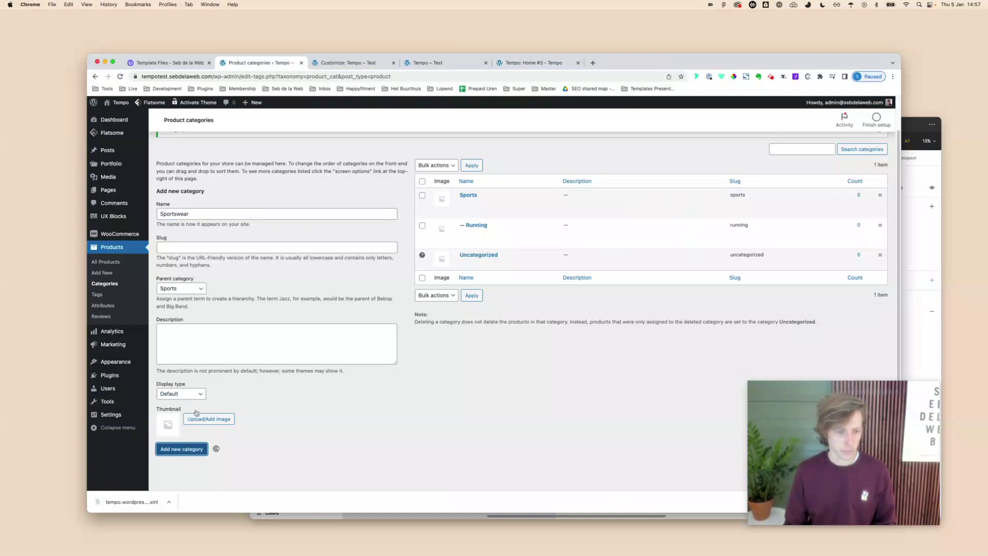
# Step: Add another product category for jackets and choose its parent category
pyautogui.write('Jacked')
pyautogui.write('s')
pyautogui.click(180, 288)
pyautogui.click(194, 299)
pyautogui.click(181, 449)
# Step: Set the Sportswear category's parent category to None and update the category
pyautogui.click(490, 226)
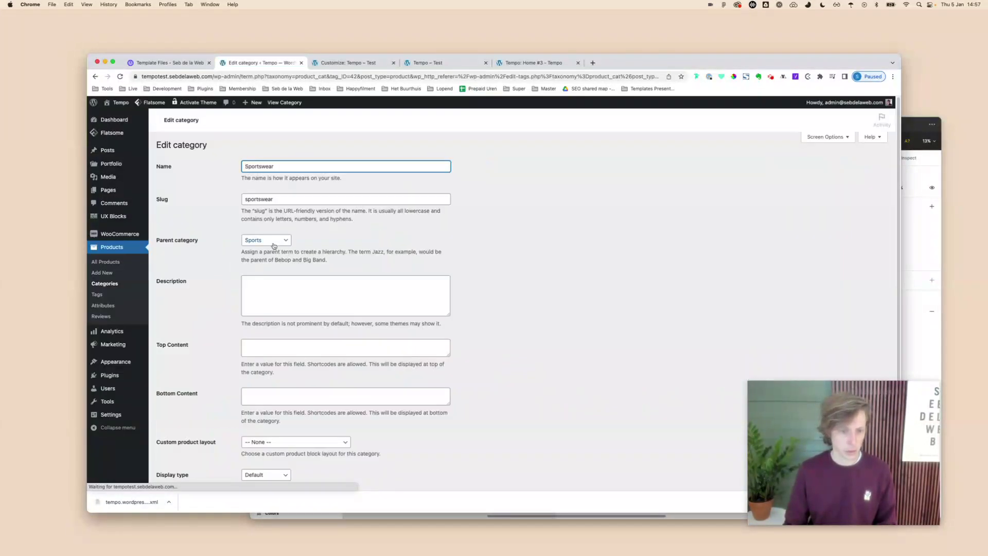
pyautogui.click(274, 242)
pyautogui.click(254, 231)
pyautogui.scroll(-2, 183, 437)
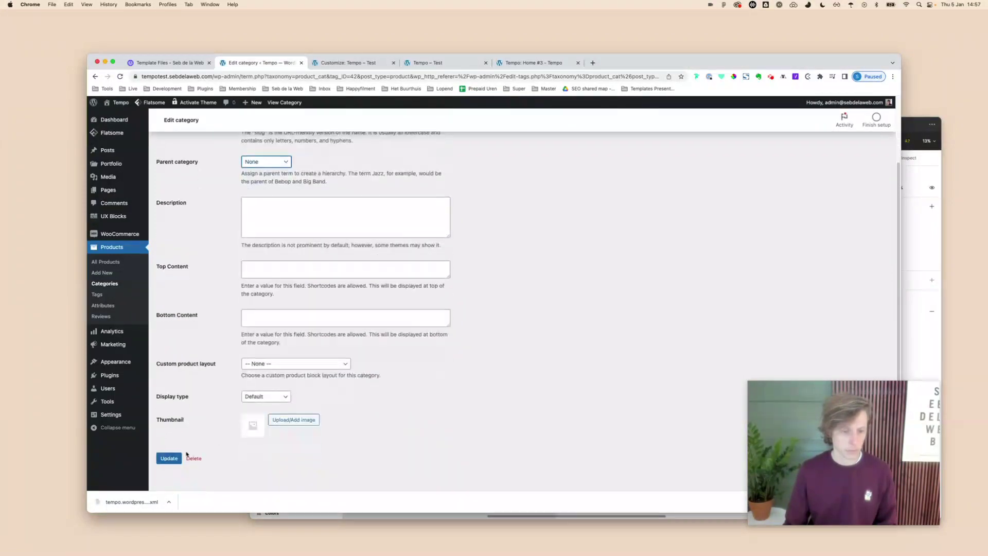
pyautogui.click(168, 458)
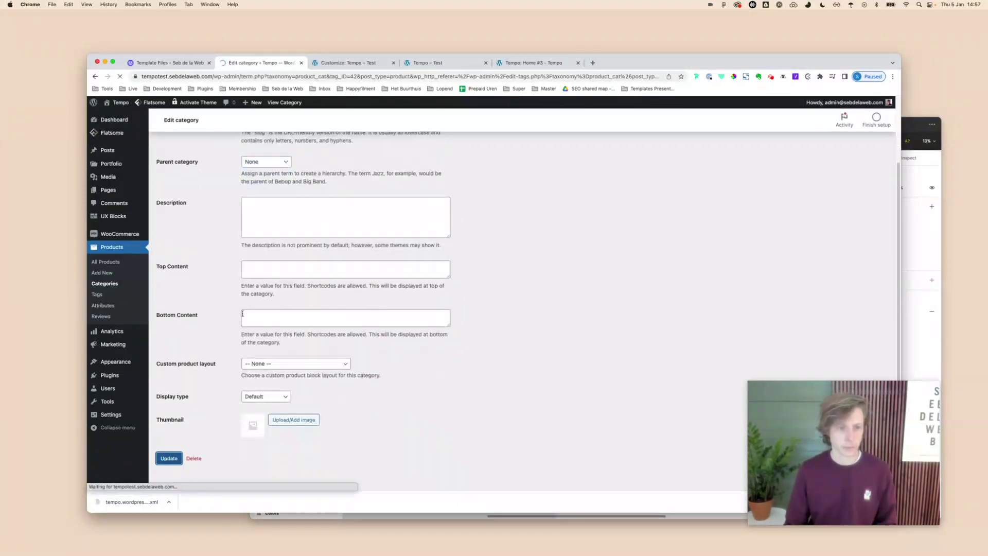
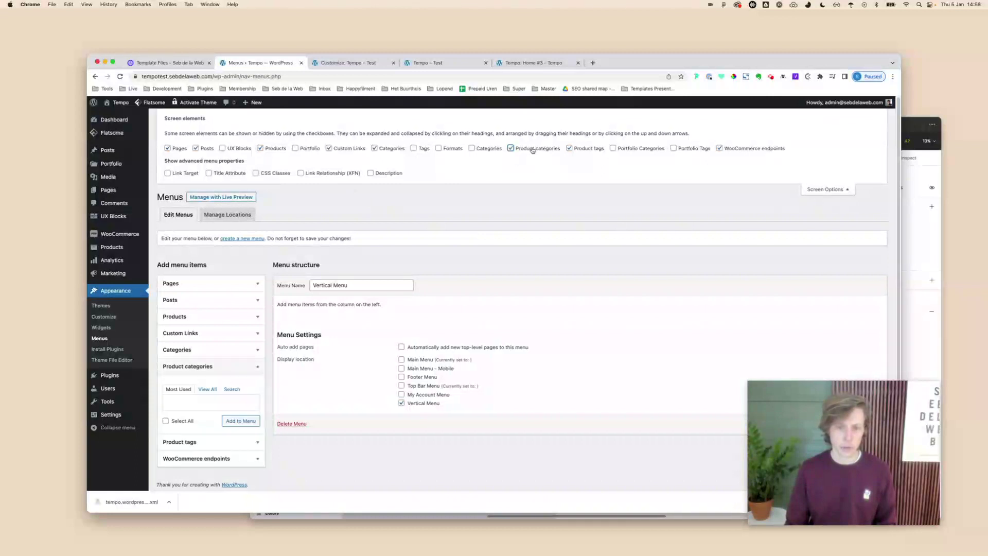
# Step: Try to add the Sports, Running, Sportswear and Jackets product categories to the Vertical Menu and save it
pyautogui.click(829, 189)
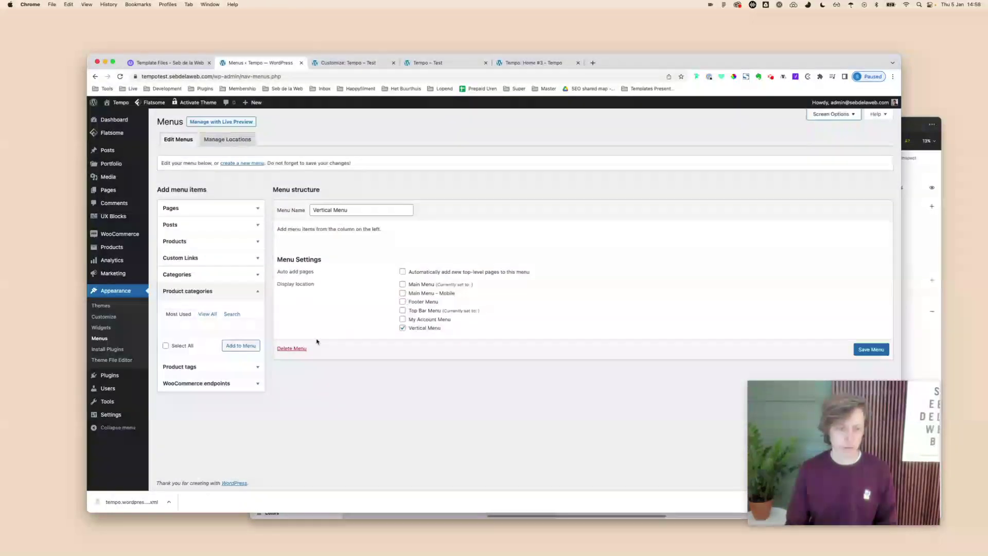
pyautogui.click(207, 315)
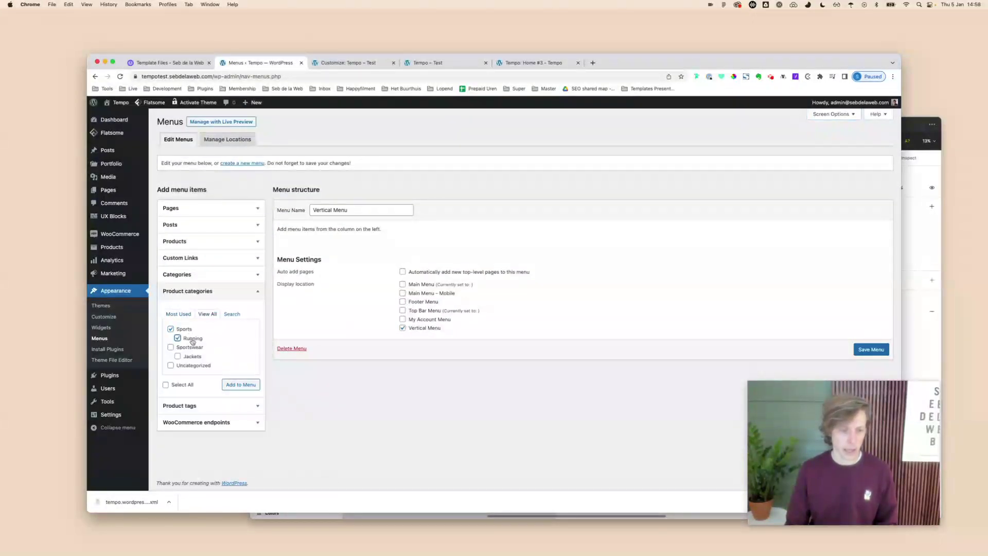
pyautogui.click(194, 355)
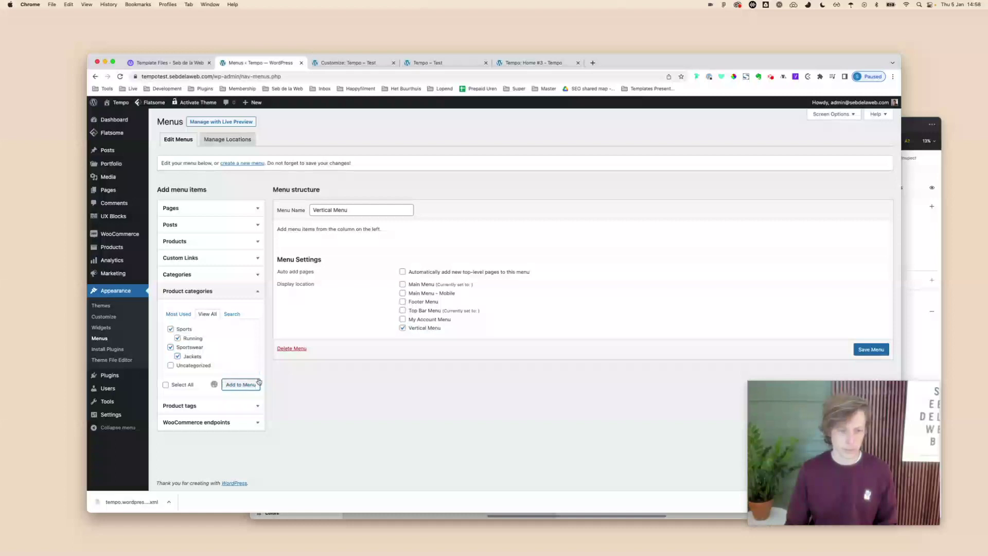
pyautogui.moveTo(315, 289); pyautogui.dragTo(361, 342)
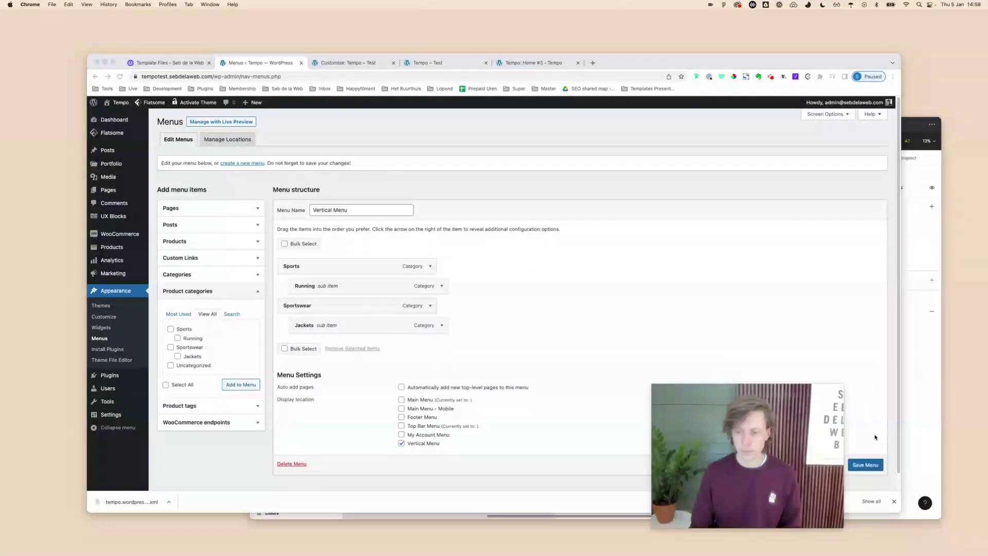
pyautogui.click(865, 465)
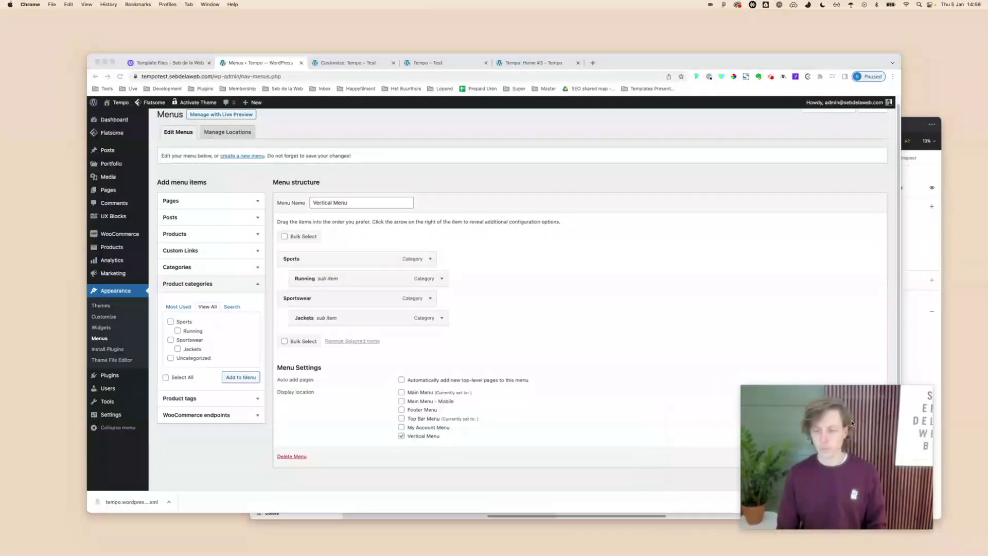
# Step: Check the Categories button on the test site's homepage against the Vertical Menu's items and display location
pyautogui.click(453, 67)
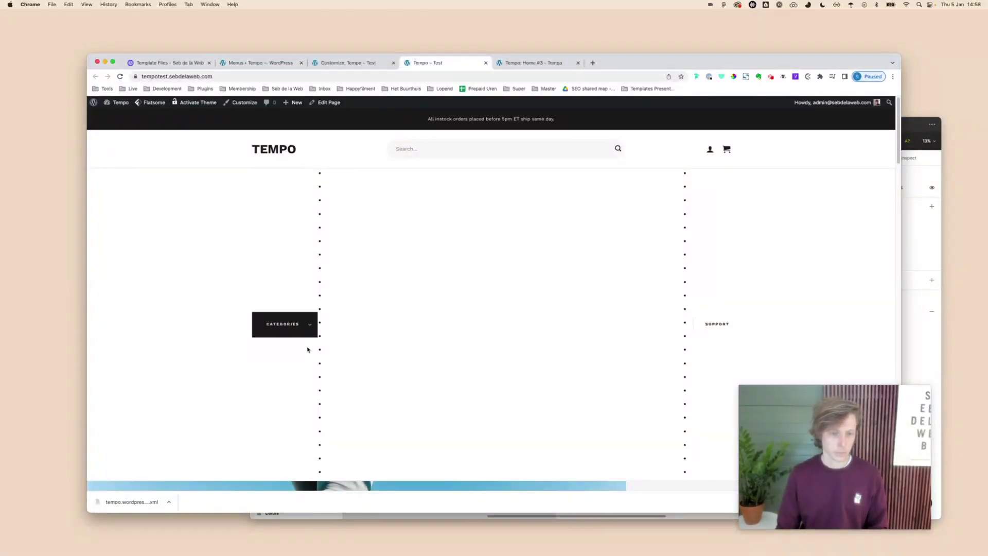
pyautogui.scroll(-3, 307, 349)
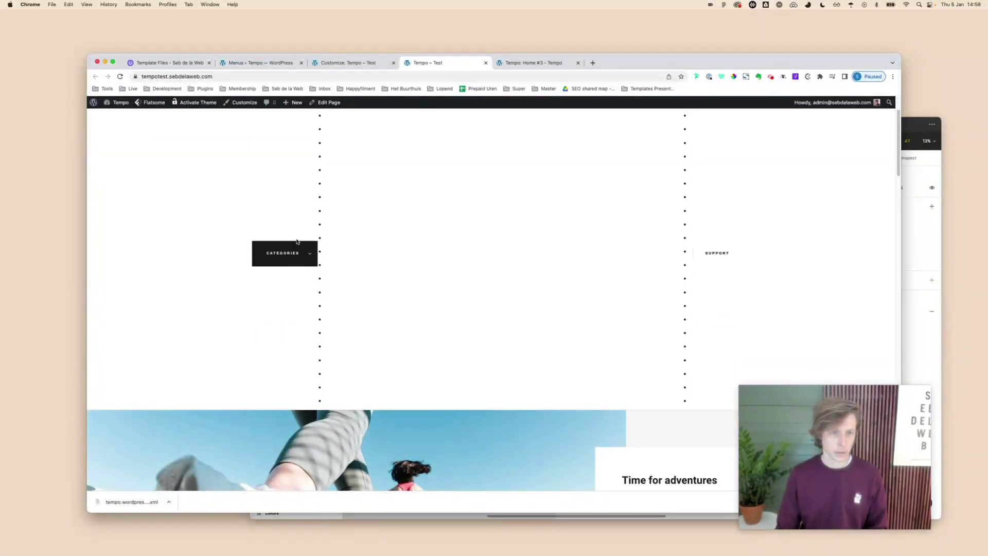
pyautogui.click(369, 63)
pyautogui.click(251, 63)
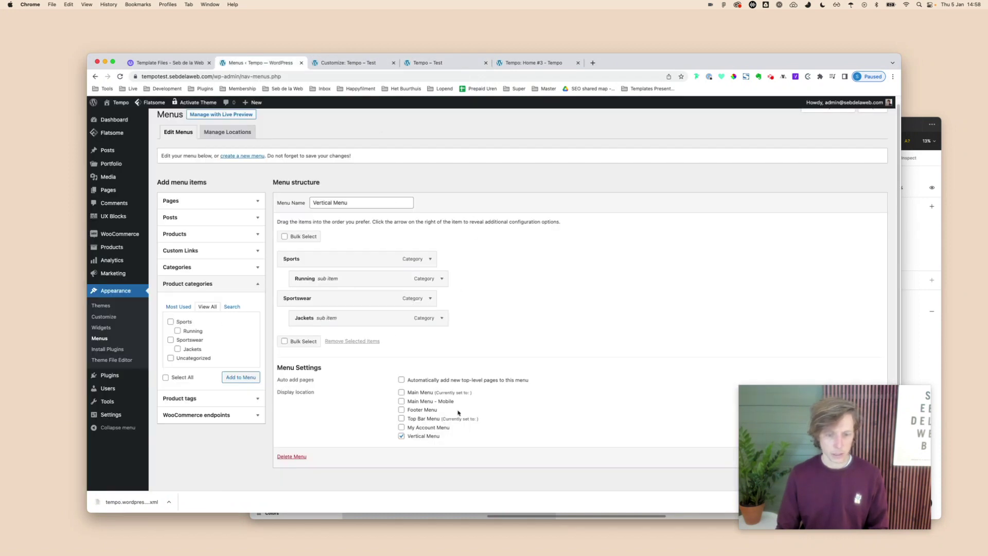
pyautogui.click(427, 63)
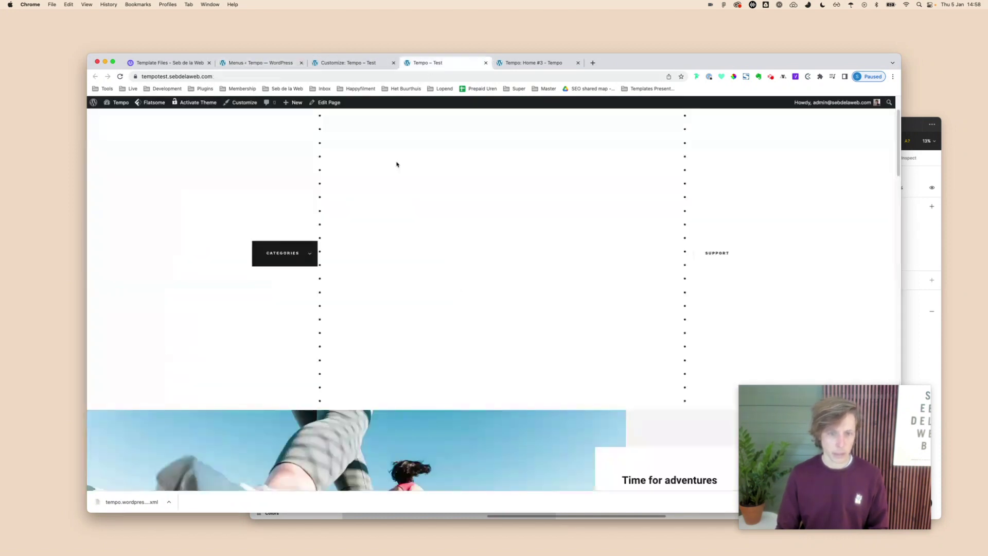
pyautogui.scroll(3, 389, 312)
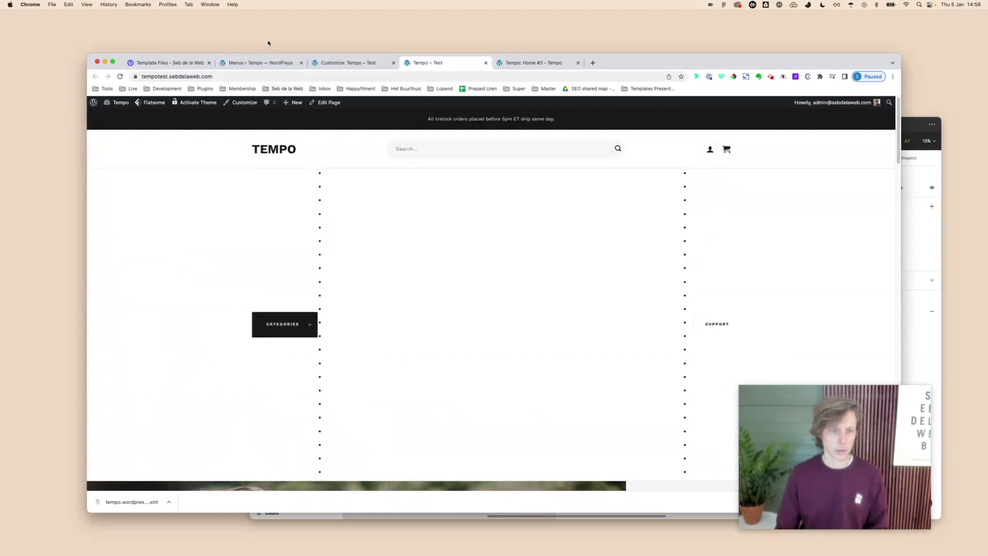
# Step: Try to create a new menu named Vertical Menu with the Vertical Menu display location, discarding the unsaved menu changes
pyautogui.click(263, 63)
pyautogui.click(251, 156)
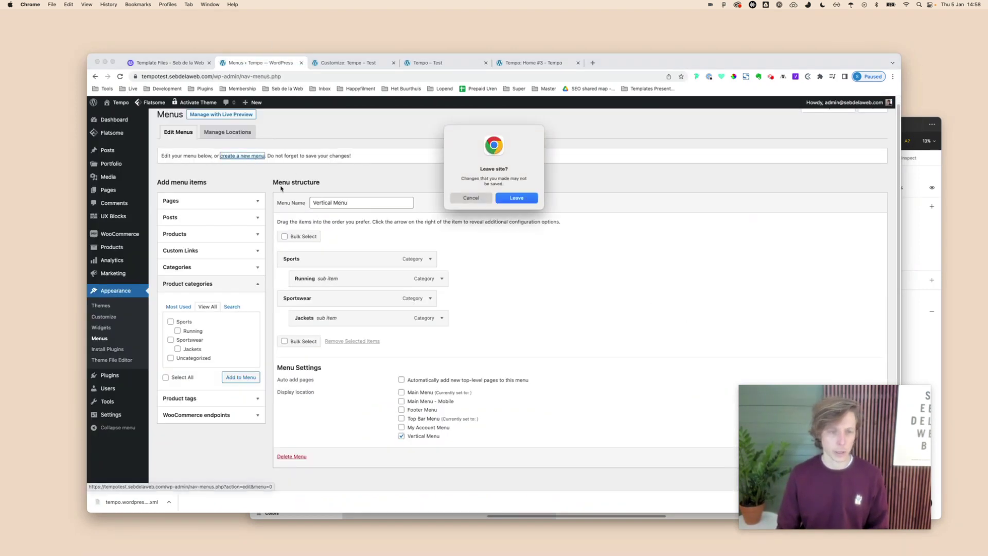
pyautogui.click(515, 196)
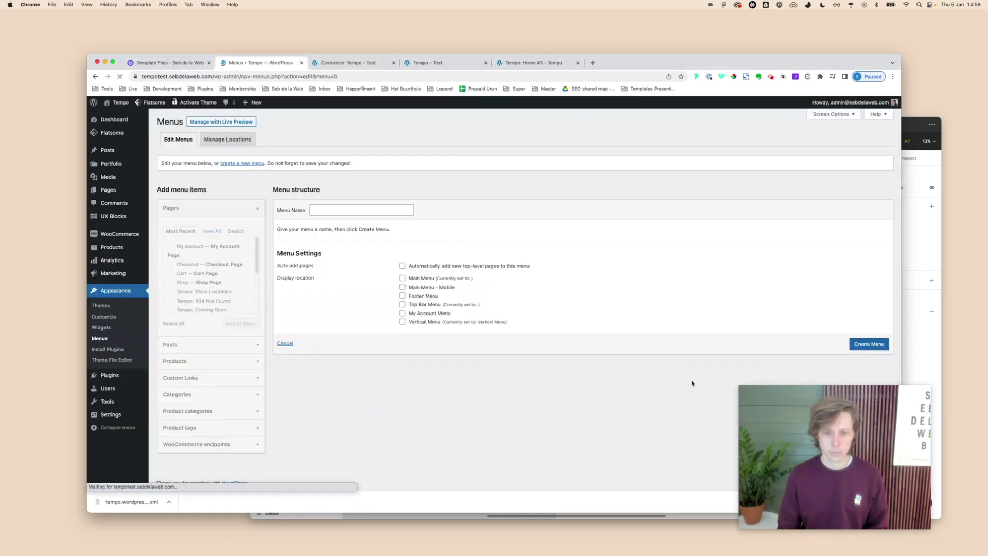
pyautogui.click(393, 210)
pyautogui.write('Vertical Menu')
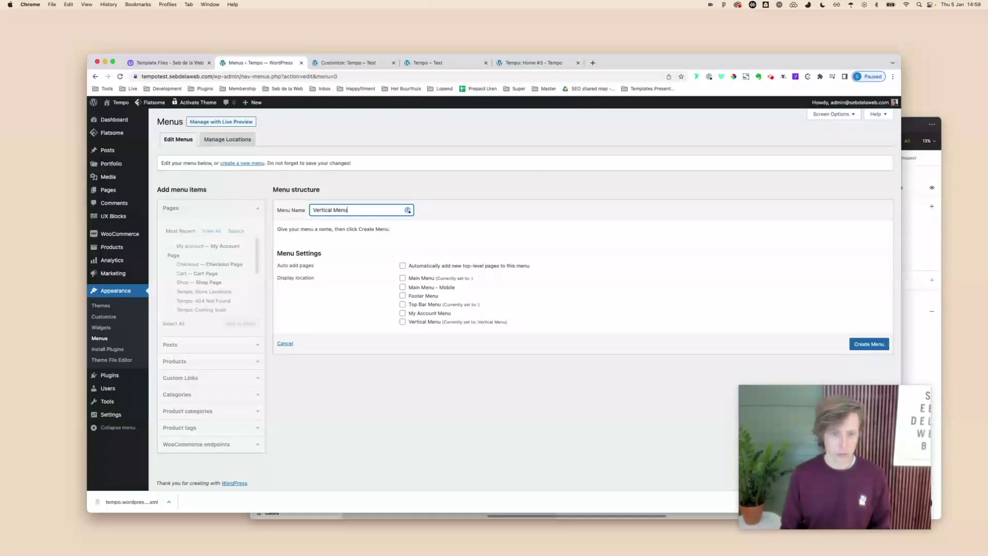
pyautogui.click(430, 324)
pyautogui.click(869, 341)
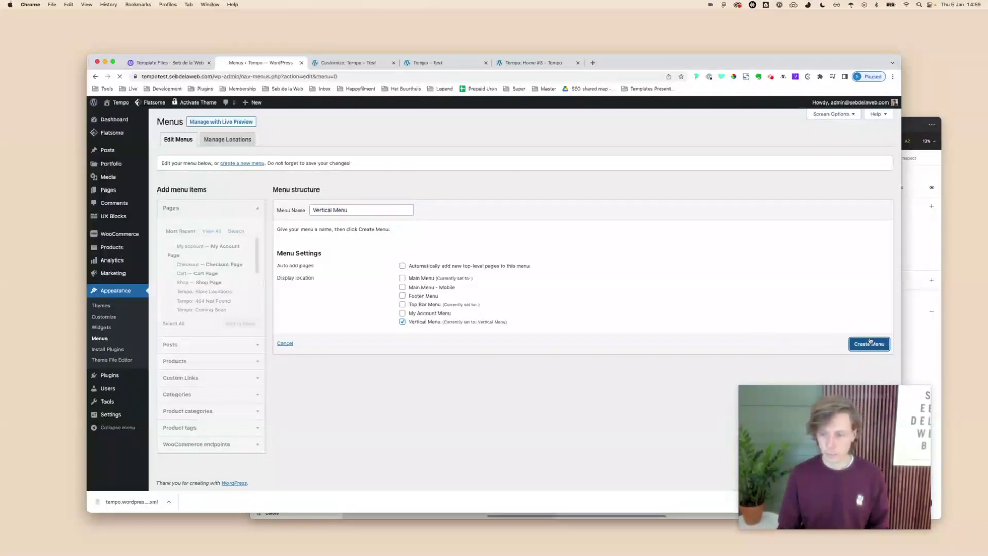
pyautogui.click(227, 437)
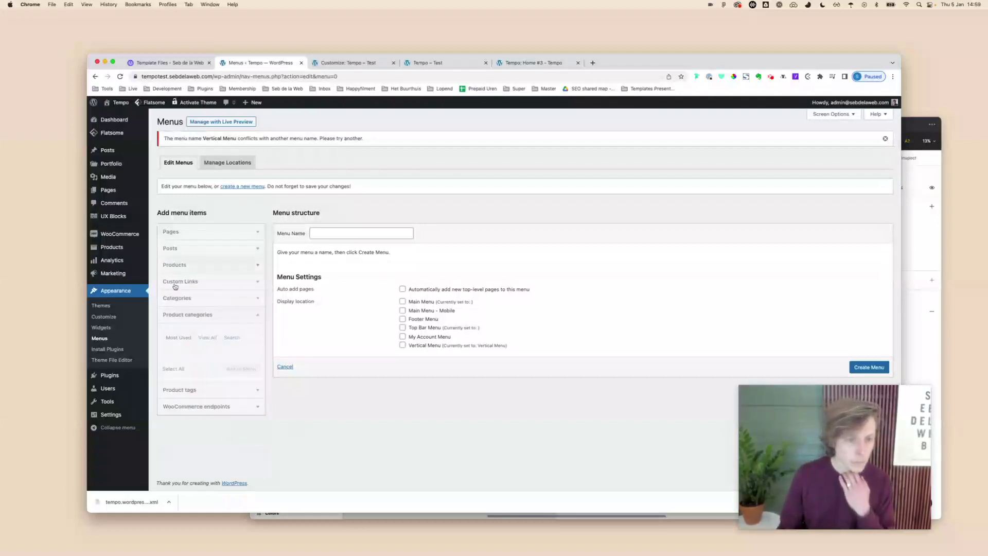
# Step: Reopen the existing Vertical Menu and add the Sports, Running, Sportswear and Jackets product categories to it
pyautogui.click(100, 338)
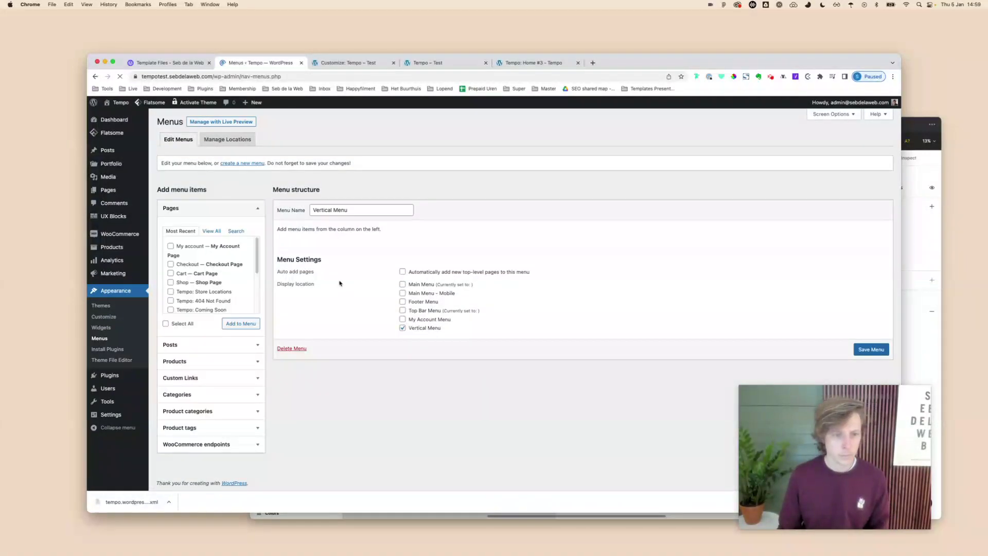
pyautogui.click(219, 411)
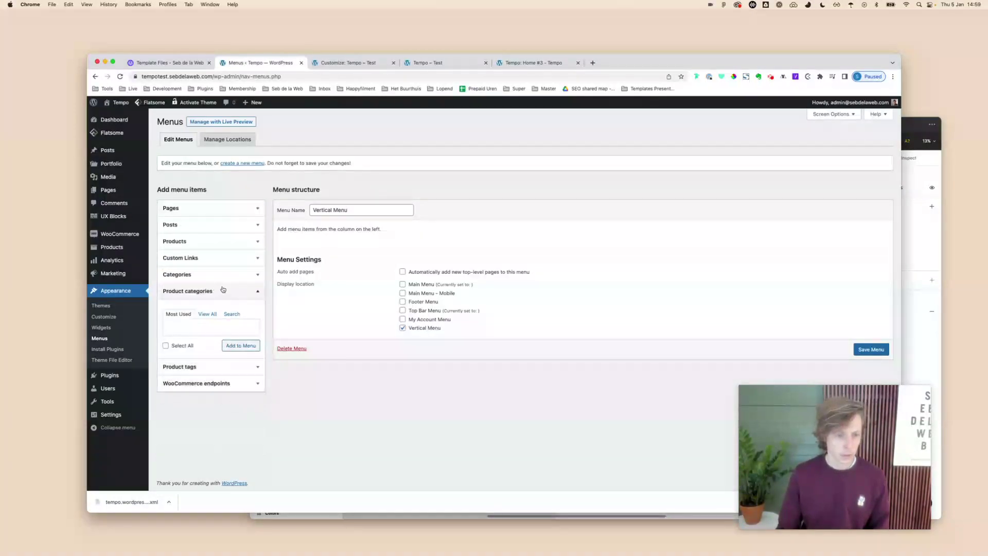
pyautogui.click(216, 315)
pyautogui.click(189, 330)
pyautogui.click(196, 338)
pyautogui.click(196, 347)
pyautogui.click(196, 356)
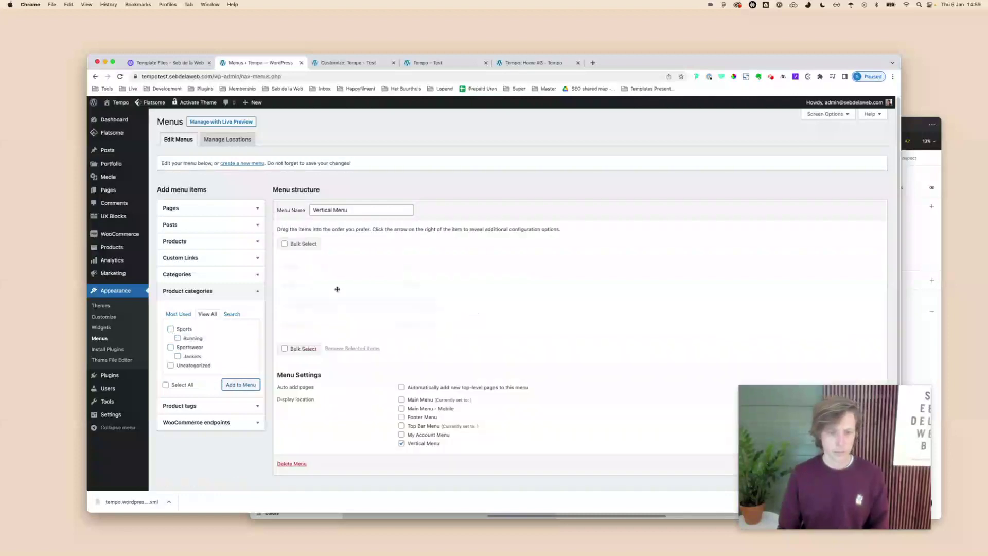
# Step: Nest Running under Sports and Jackets under Sportswear, and save the Vertical Menu
pyautogui.moveTo(324, 284); pyautogui.dragTo(340, 288)
pyautogui.moveTo(350, 336); pyautogui.dragTo(367, 330)
pyautogui.click(854, 464)
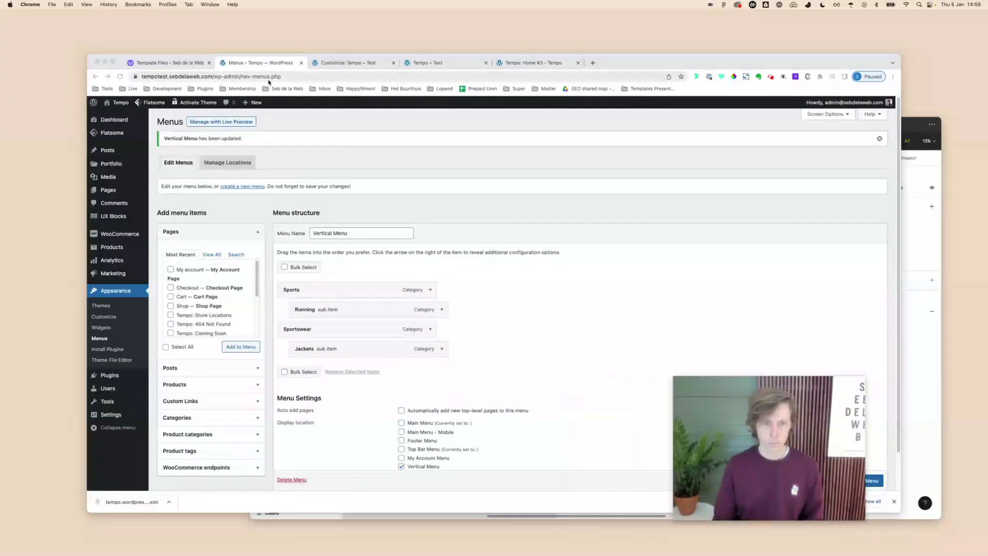
# Step: Reload the test site's homepage and check the items in its Categories dropdown
pyautogui.press('super+4')
pyautogui.press('super+r')
pyautogui.moveTo(304, 330)
pyautogui.moveTo(311, 371)
pyautogui.moveTo(308, 348)
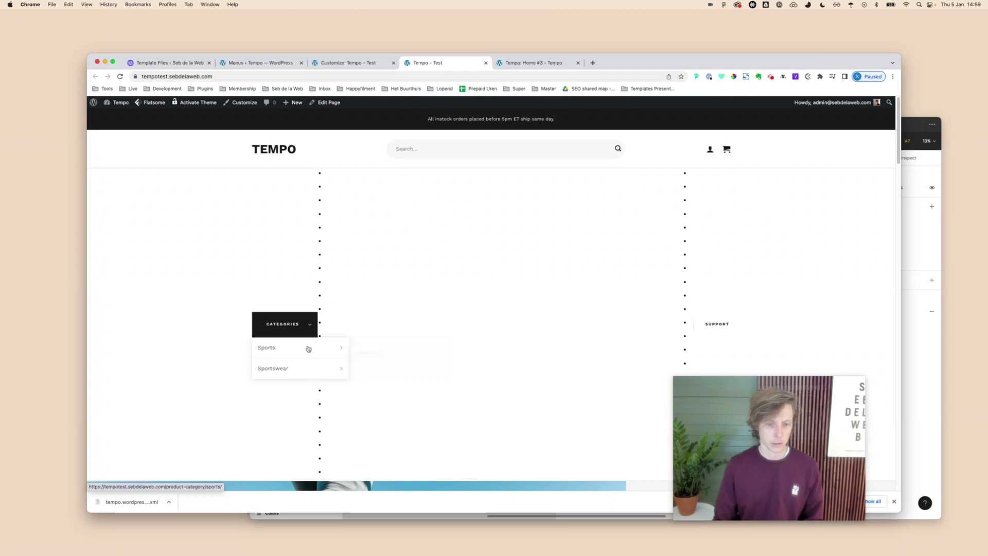
# Step: Create a new menu named Main Menu and assign it to the Main Menu display location
pyautogui.press('super+2')
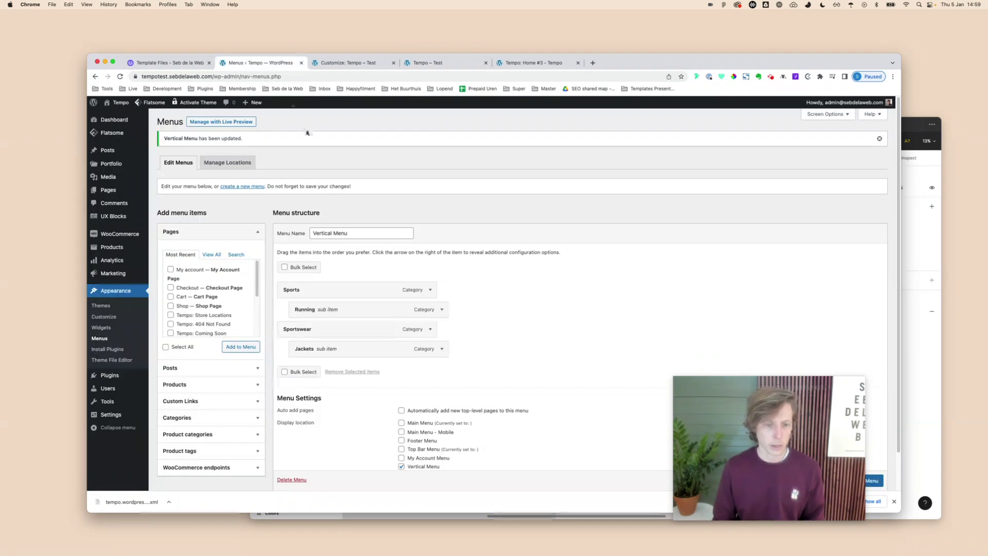
pyautogui.click(255, 187)
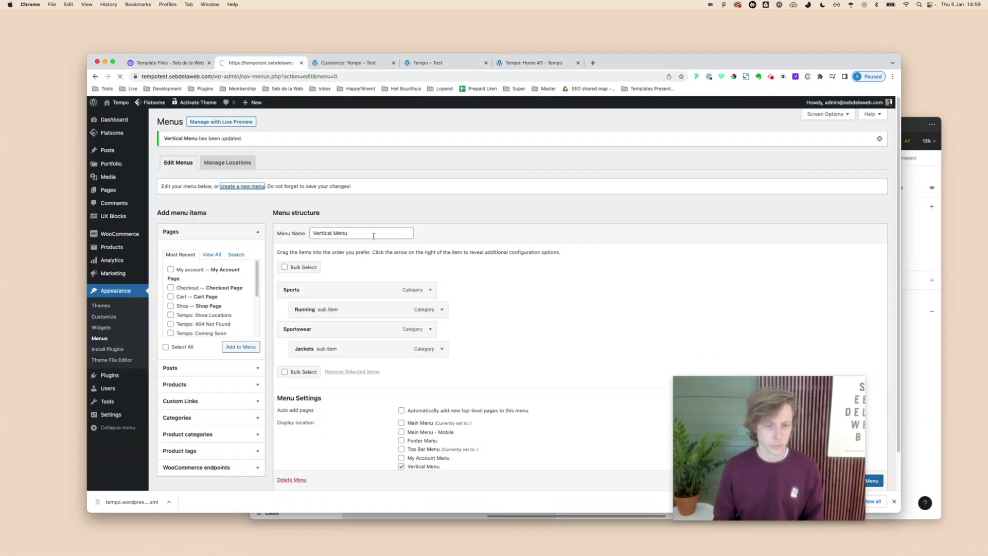
pyautogui.click(360, 210)
pyautogui.write('Main Menu')
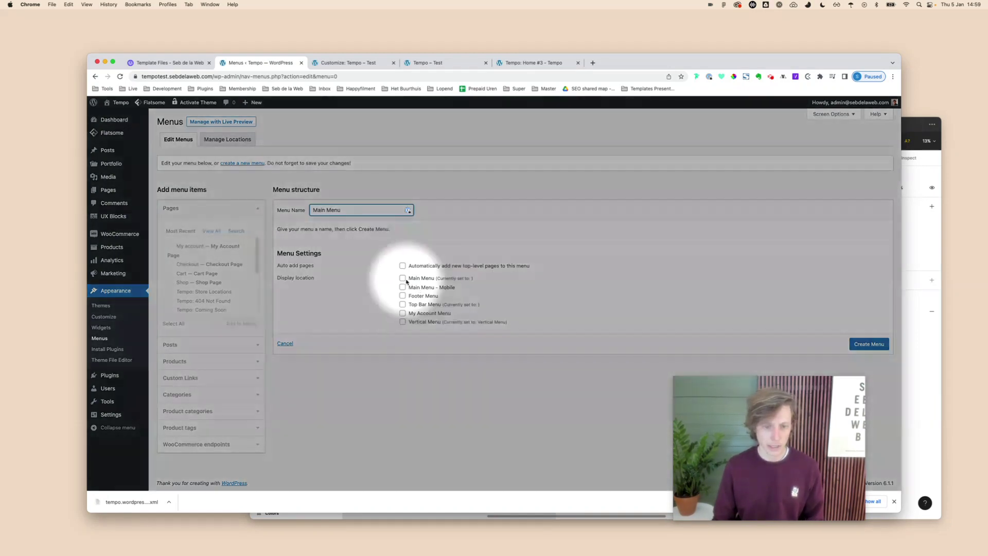
pyautogui.click(402, 278)
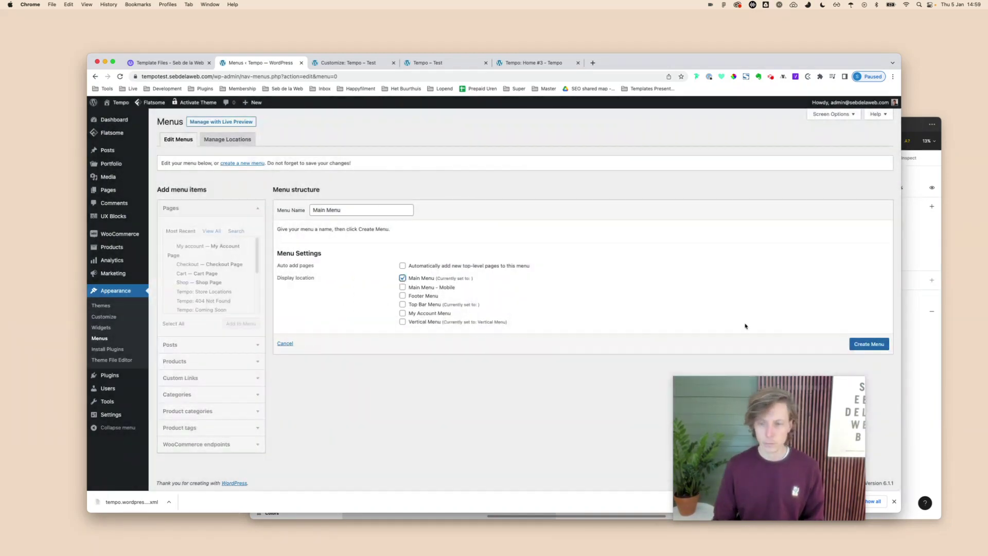
pyautogui.click(877, 344)
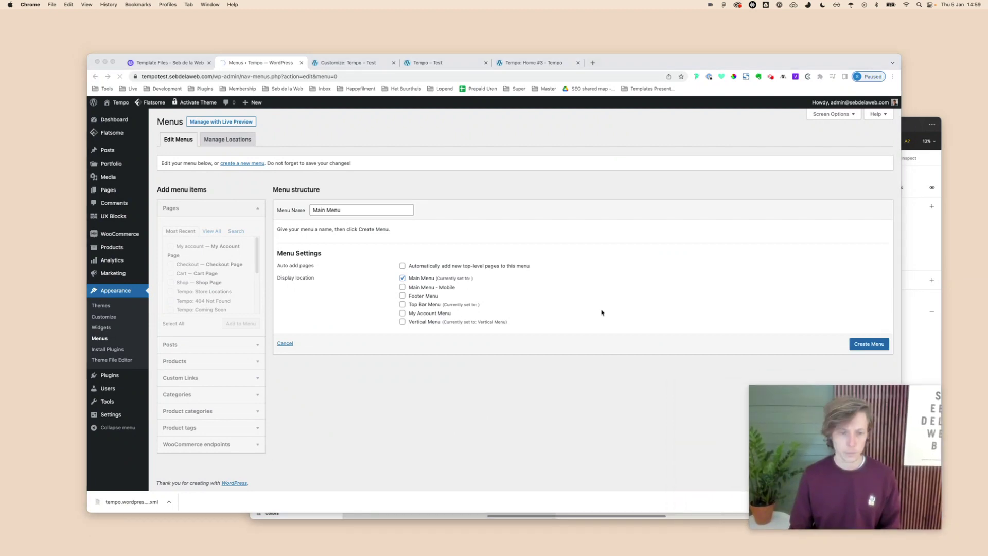
# Step: Compare the test site's header with the demo and examine the demo's Sportswear and More Info dropdowns
pyautogui.click(430, 66)
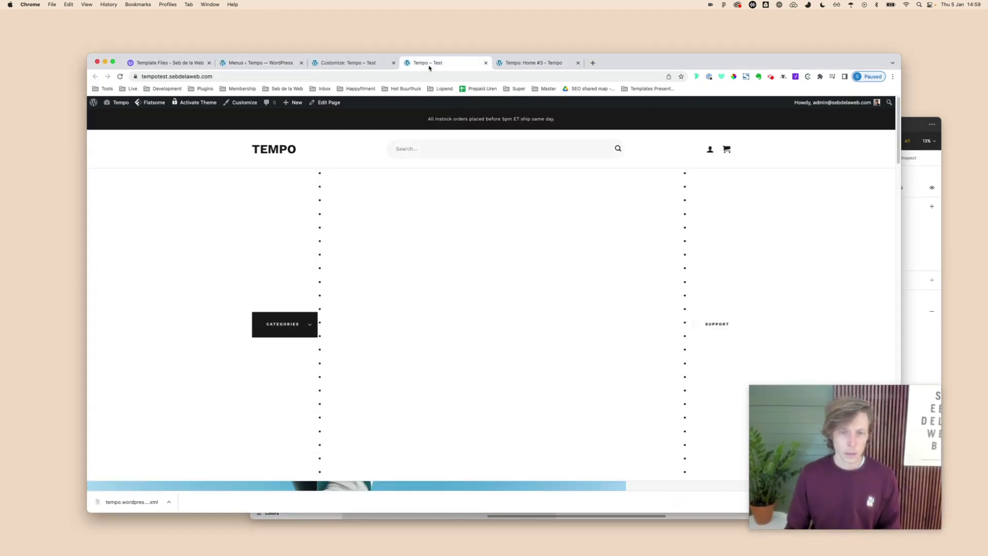
pyautogui.click(497, 65)
pyautogui.moveTo(359, 189)
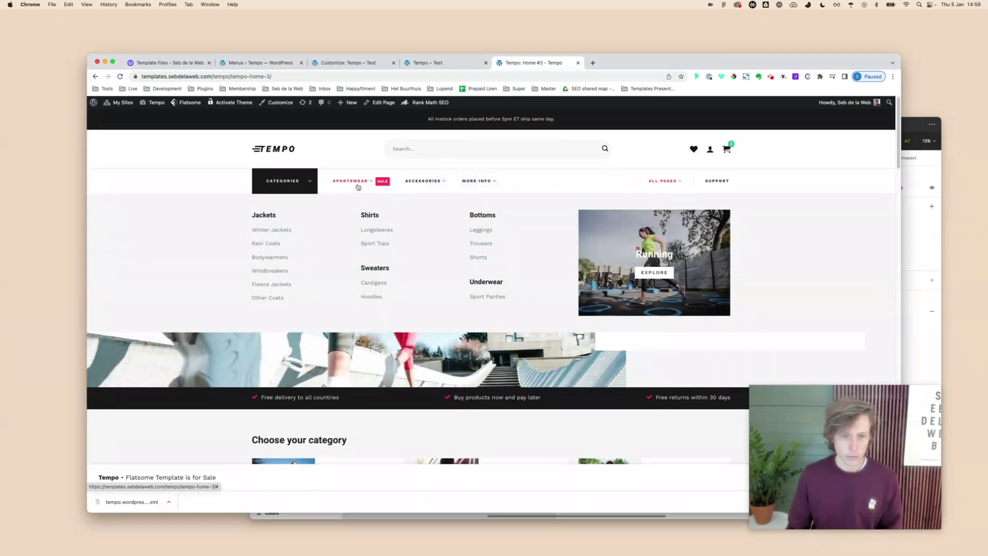
pyautogui.moveTo(491, 188)
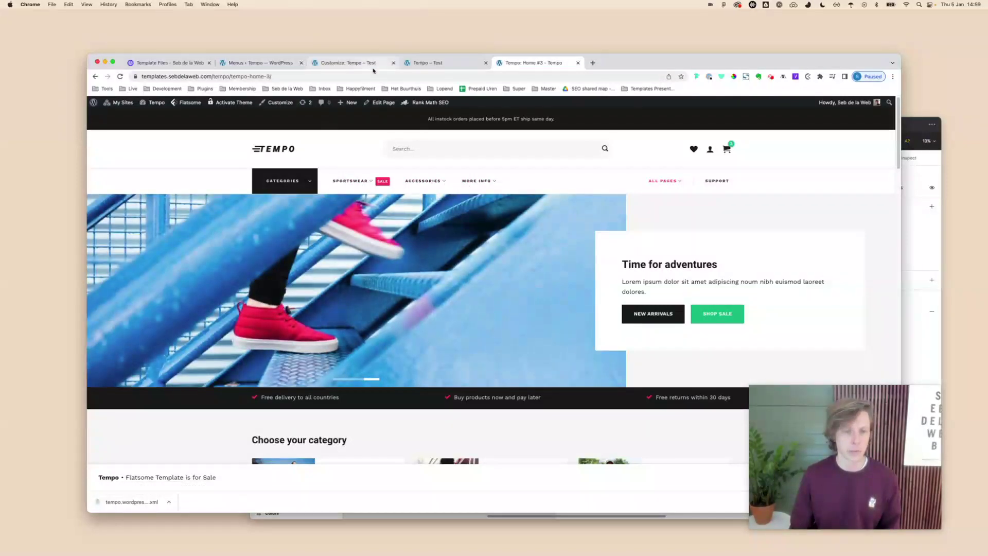
# Step: Add a custom link labelled Sportswear with the URL # to the Main Menu
pyautogui.click(348, 63)
pyautogui.click(261, 64)
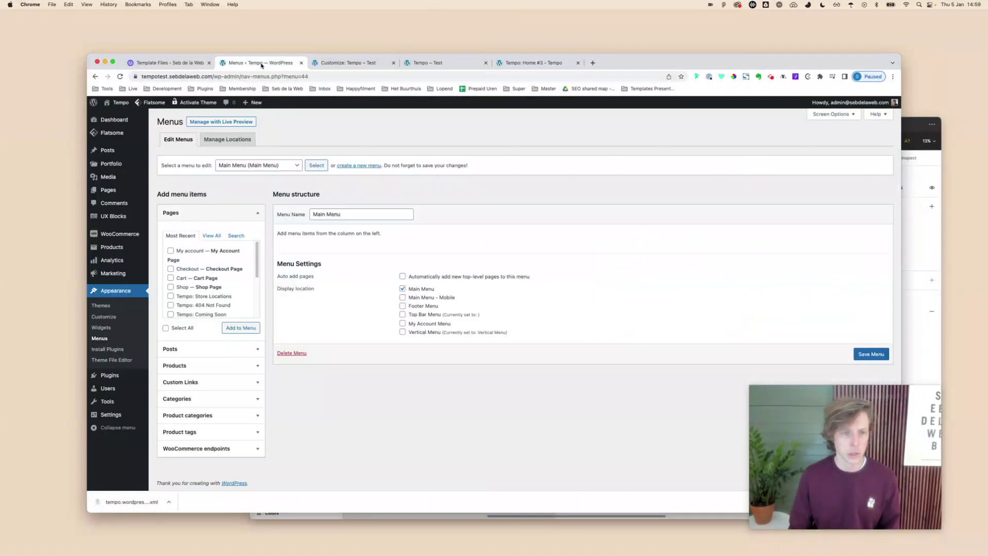
pyautogui.click(226, 381)
pyautogui.write('#')
pyautogui.press('Tab')
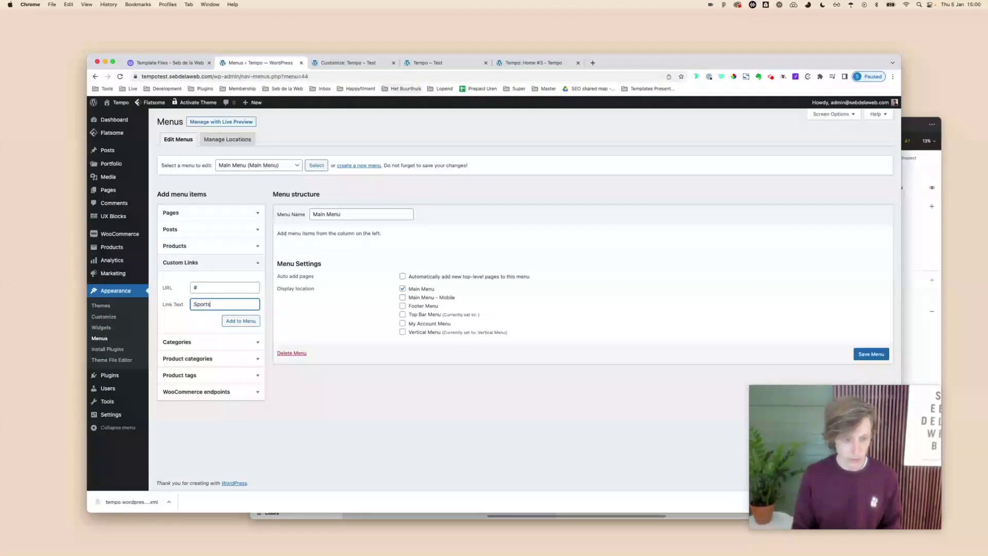
pyautogui.click(240, 320)
# Step: Check the Sportswear label on the demo and enable the CSS Classes property for the Main Menu's items
pyautogui.click(524, 67)
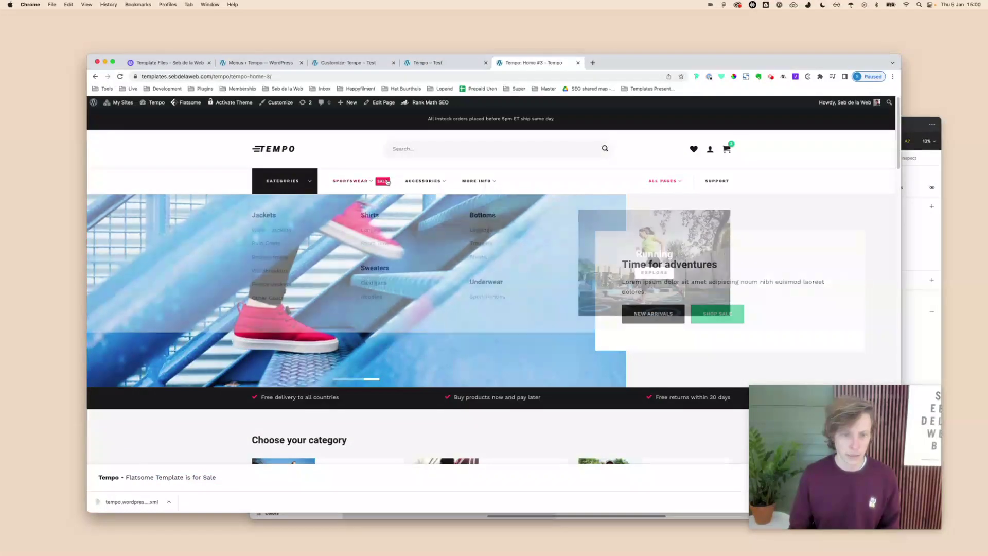
pyautogui.click(260, 62)
pyautogui.click(430, 271)
pyautogui.scroll(-5, 447, 306)
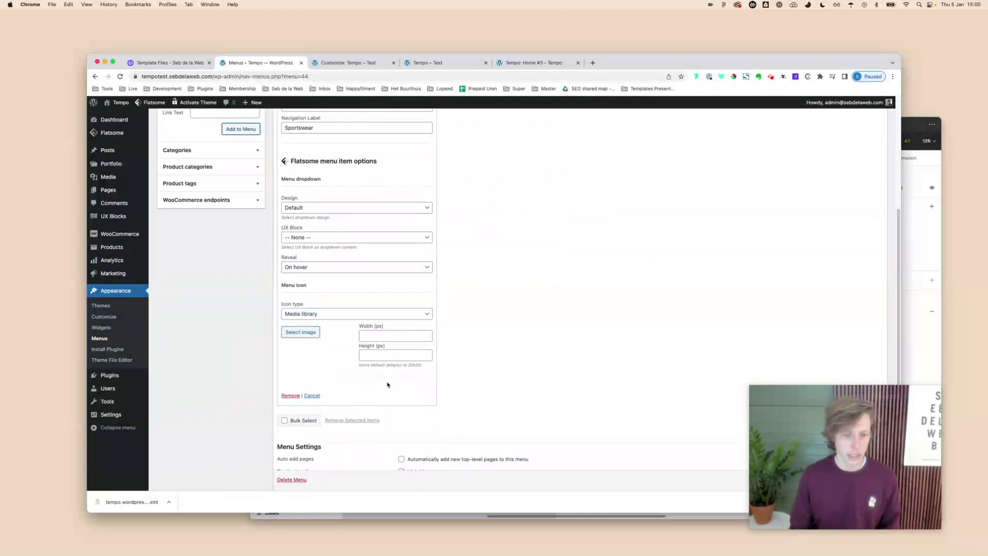
pyautogui.scroll(5, 329, 402)
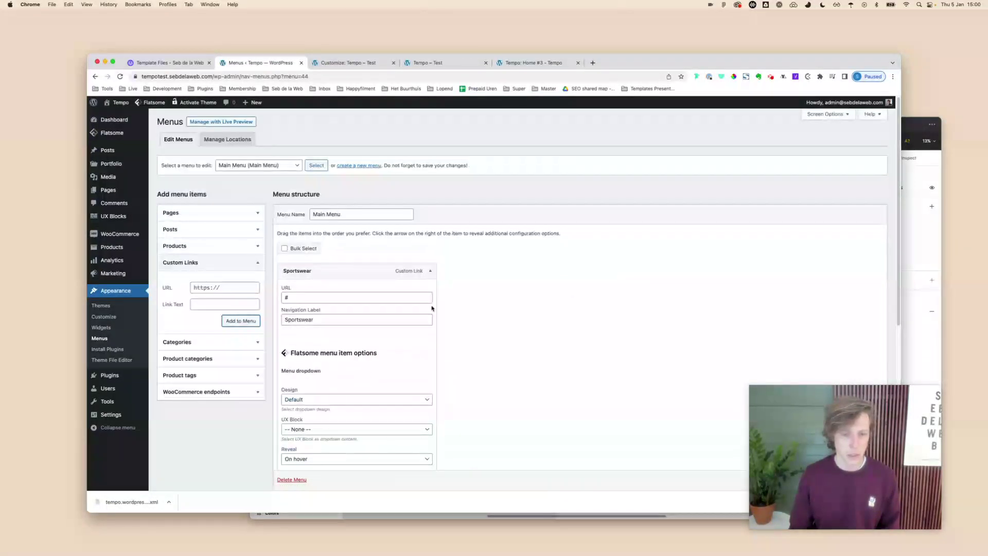
pyautogui.click(829, 114)
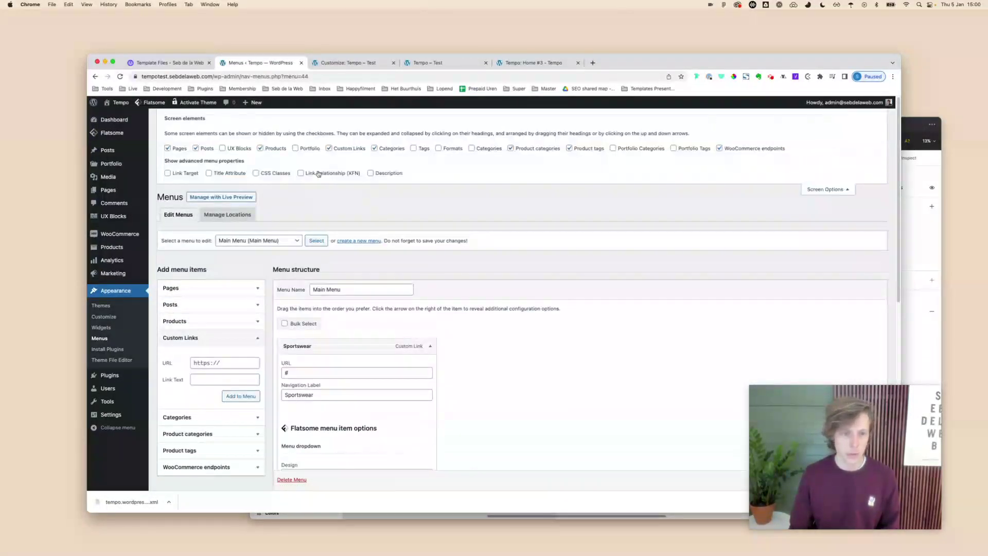
pyautogui.click(281, 175)
# Step: Give the Sportswear item the CSS class label-sale, save the menu and check the label on the test site's homepage
pyautogui.scroll(-3, 443, 337)
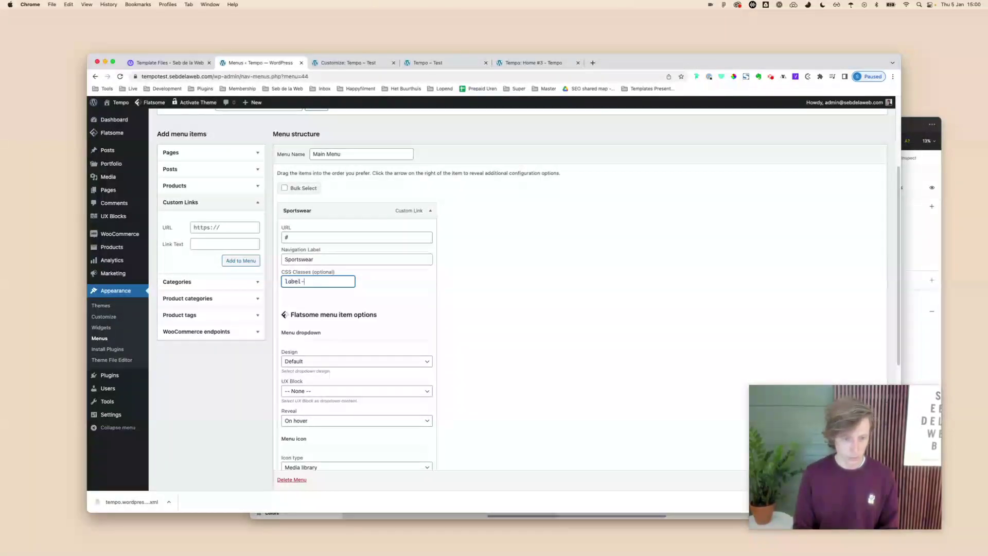
pyautogui.scroll(-5, 795, 294)
pyautogui.moveTo(912, 436); pyautogui.dragTo(832, 427)
pyautogui.click(871, 447)
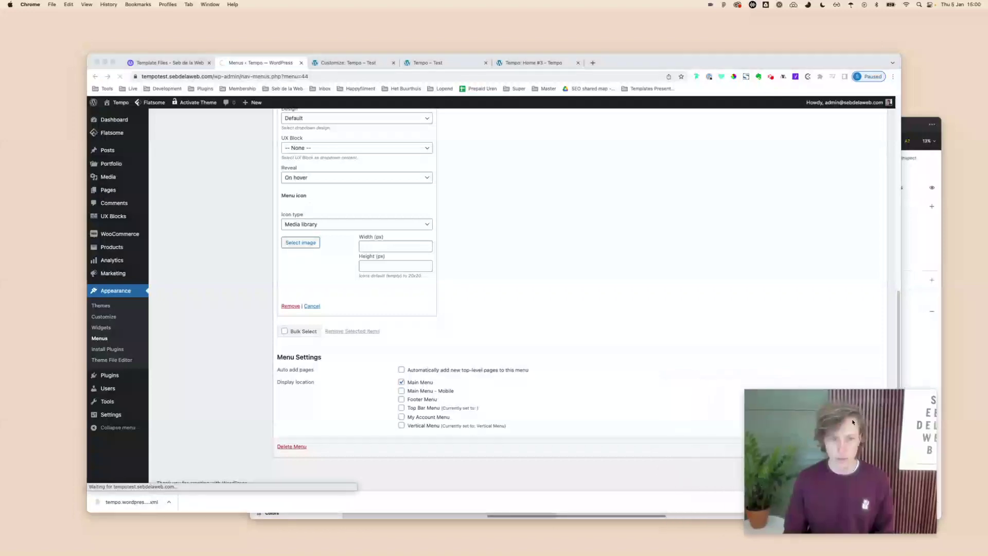
pyautogui.click(348, 62)
pyautogui.click(428, 62)
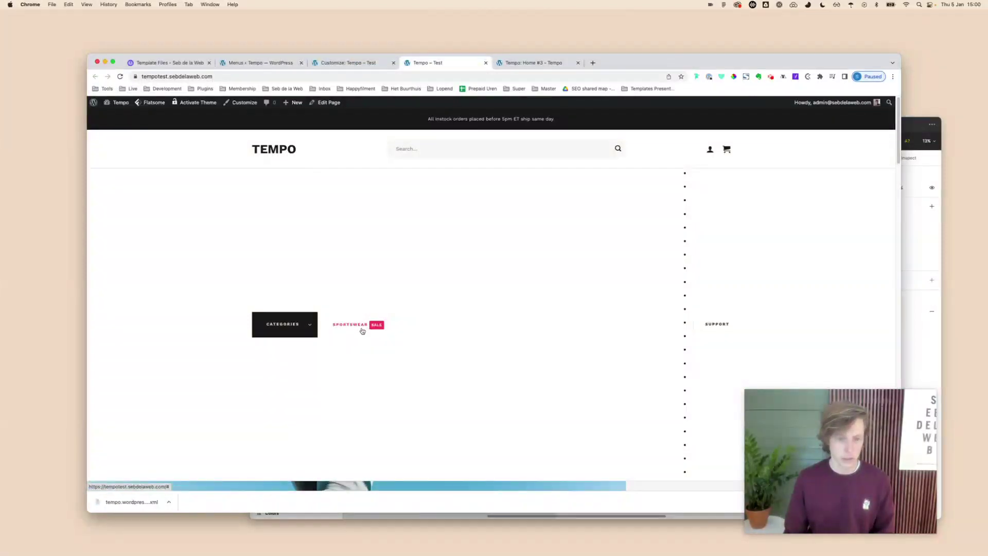
# Step: Try the CSS class label-new on the Sportswear item, saving the menu and viewing the test site's homepage
pyautogui.click(272, 62)
pyautogui.click(418, 295)
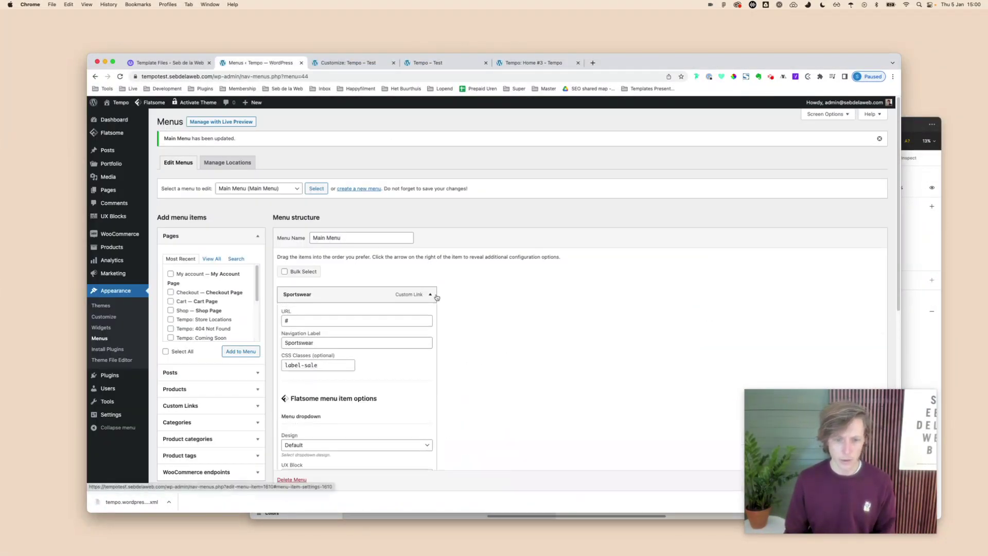
pyautogui.scroll(-3, 360, 309)
pyautogui.doubleClick(311, 293)
pyautogui.write('new')
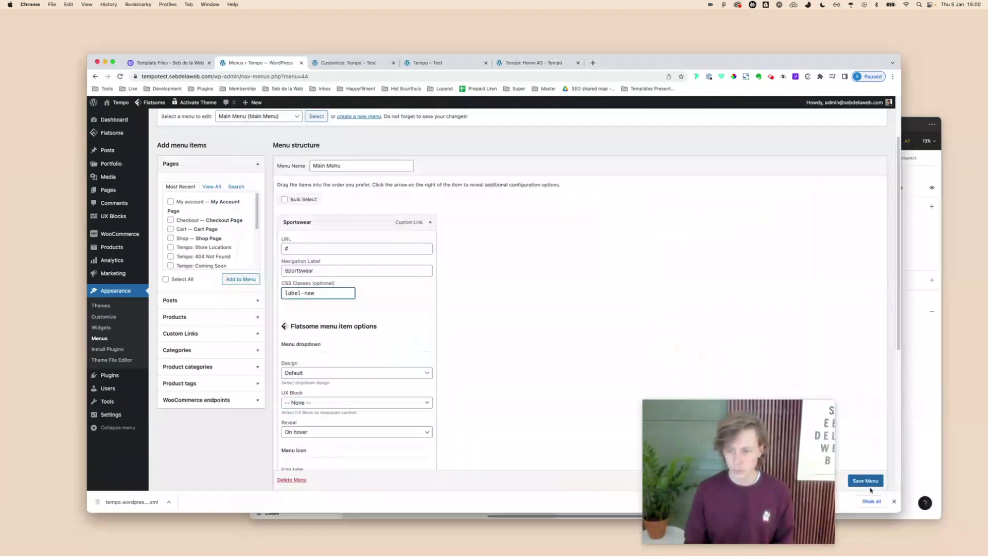
pyautogui.click(864, 481)
pyautogui.click(422, 63)
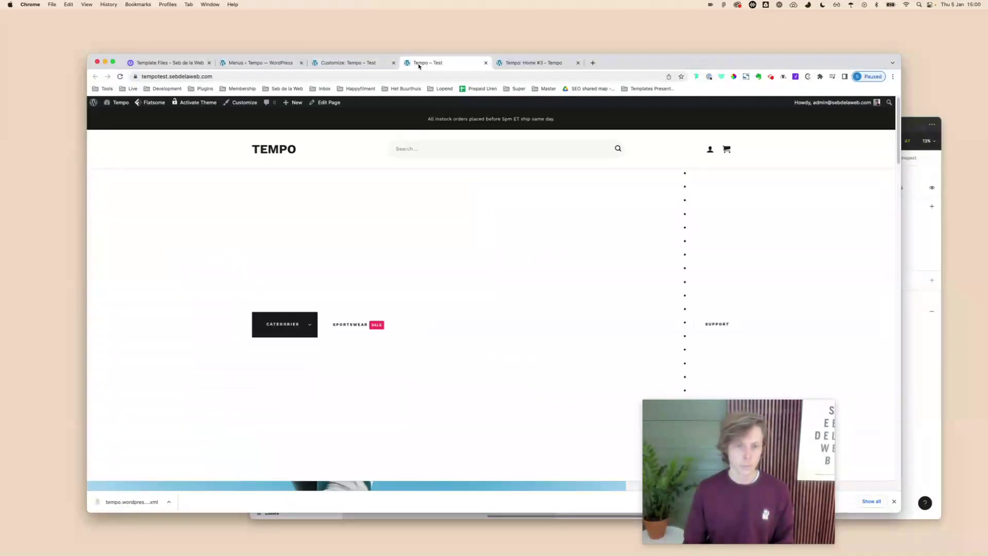
# Step: Try the CSS class label-hot on the Sportswear item, saving the menu and reloading the test site's homepage
pyautogui.press('super+2')
pyautogui.click(430, 294)
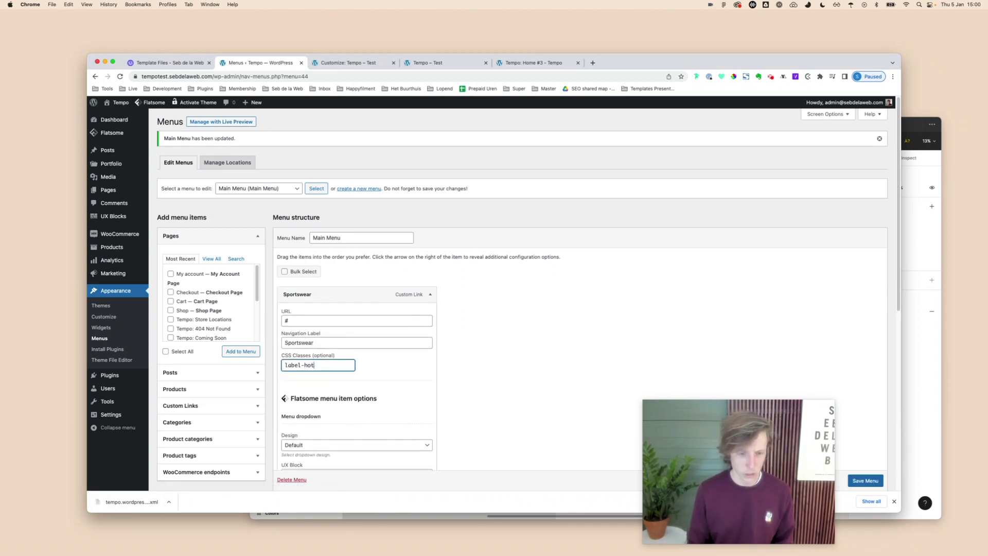
pyautogui.click(865, 480)
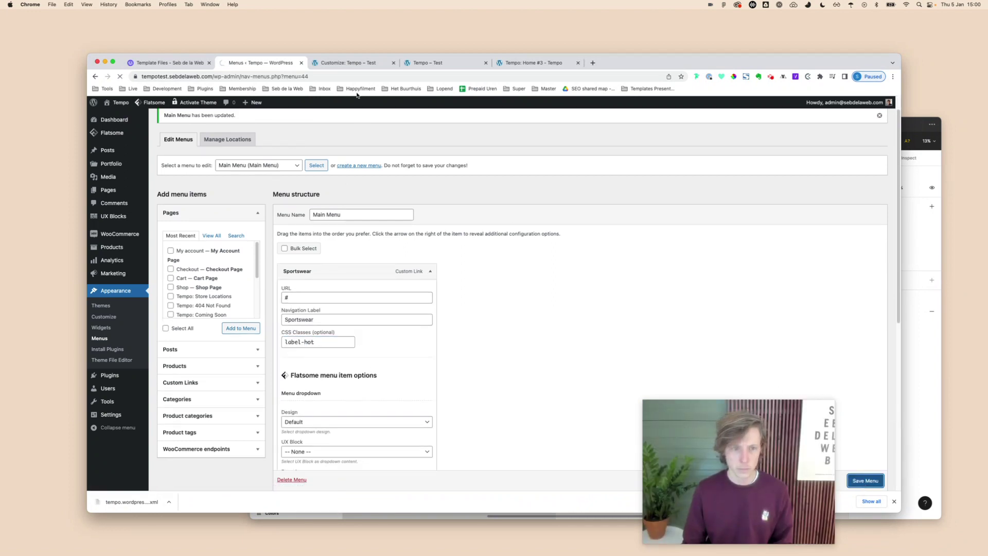
pyautogui.click(356, 64)
pyautogui.click(423, 63)
pyautogui.press('super+r')
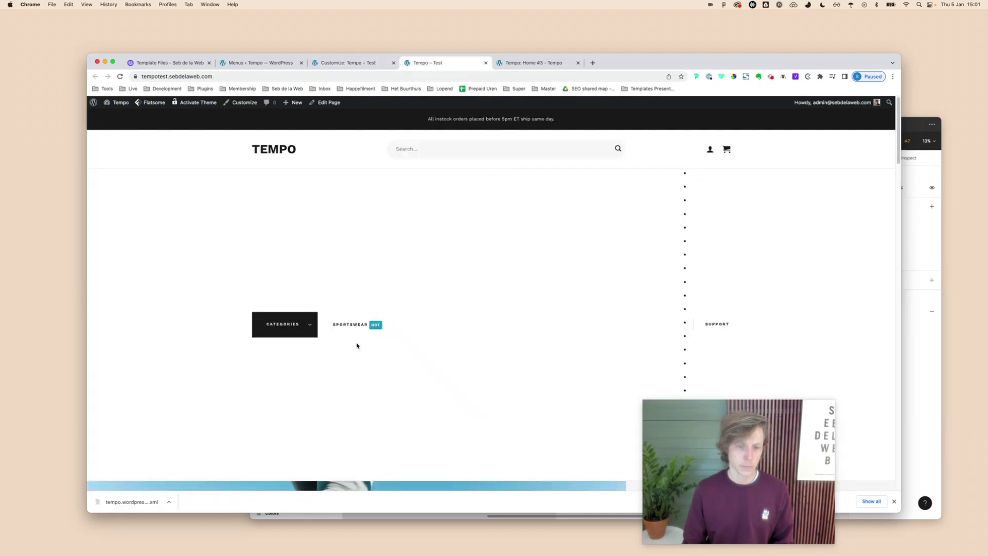
# Step: Set the Sportswear item's CSS class back to label-sale and save the Main Menu
pyautogui.click(260, 63)
pyautogui.click(431, 299)
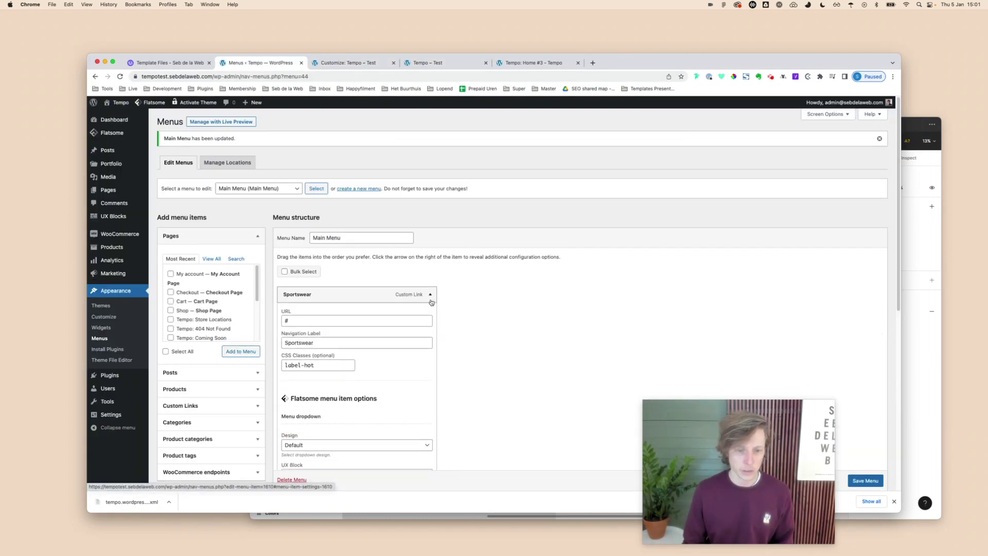
pyautogui.scroll(-3, 305, 356)
pyautogui.click(304, 305)
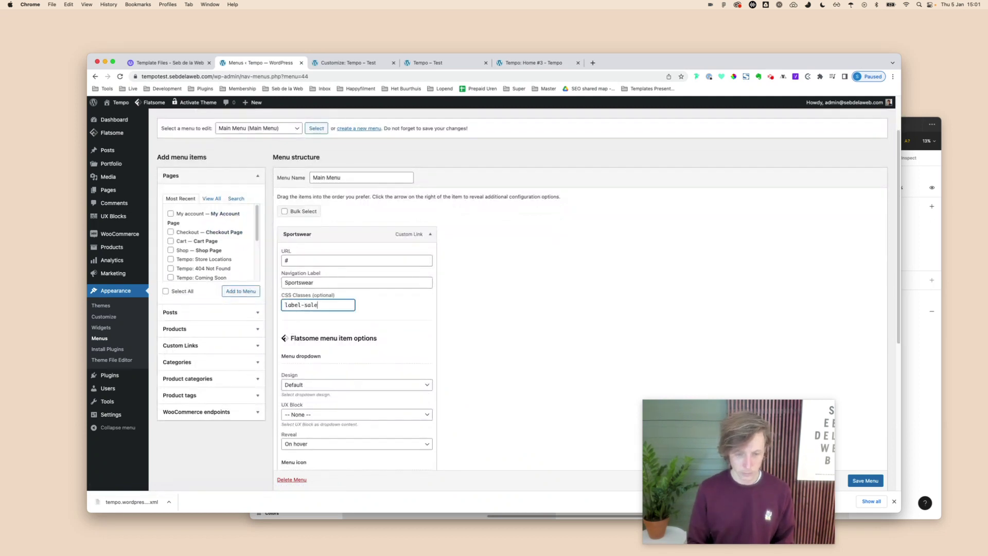
pyautogui.click(871, 480)
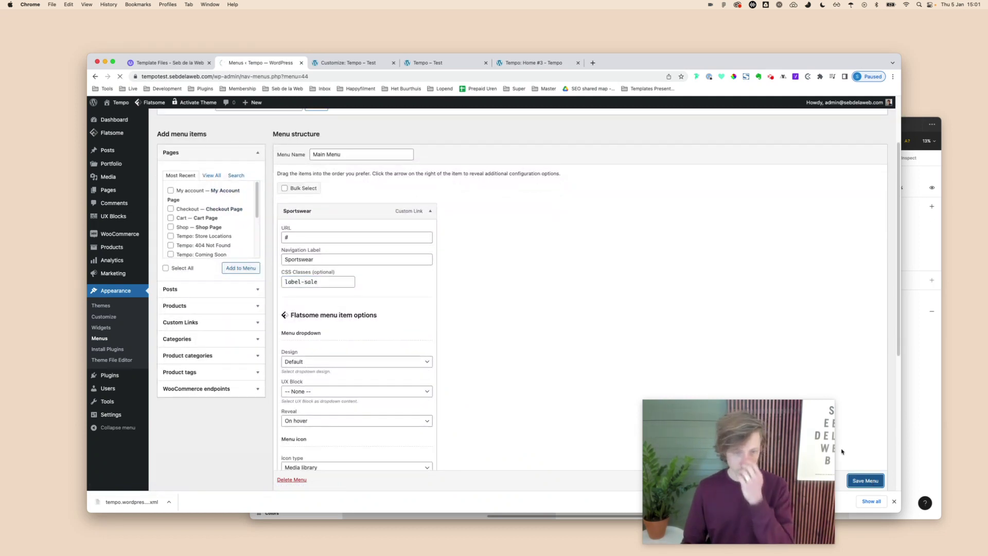
pyautogui.click(462, 63)
# Step: Set Sportswear's dropdown to Full width with the UX Block Tempo: Custom dropdown - Full Width, save, and check the test site
pyautogui.click(530, 62)
pyautogui.moveTo(365, 183)
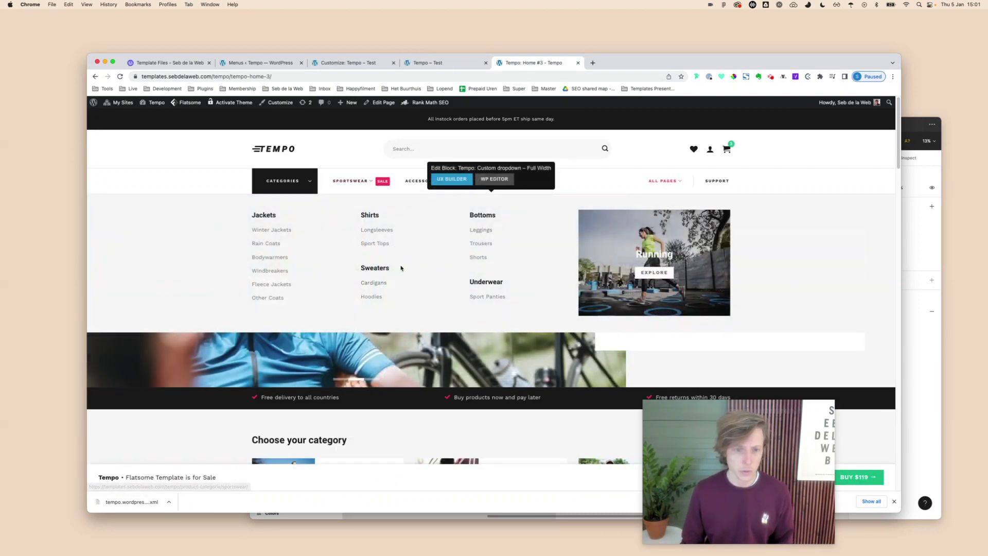
pyautogui.click(260, 63)
pyautogui.click(431, 294)
pyautogui.scroll(-5, 327, 343)
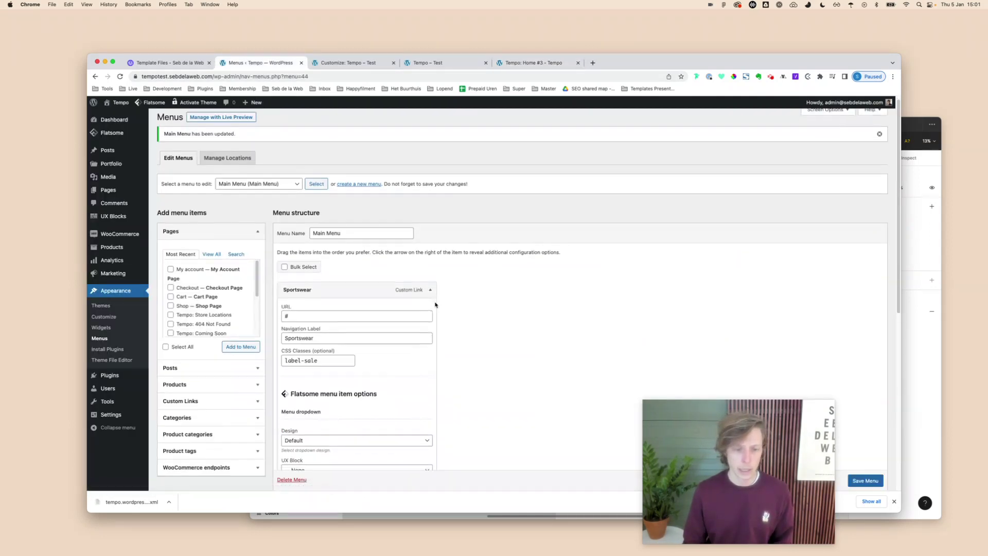
pyautogui.click(323, 329)
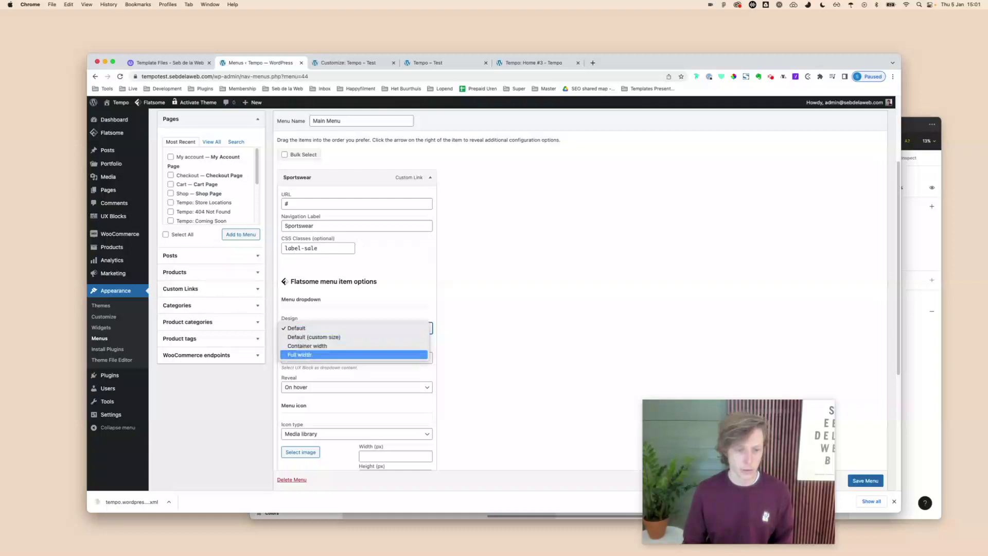
pyautogui.click(391, 354)
pyautogui.click(388, 357)
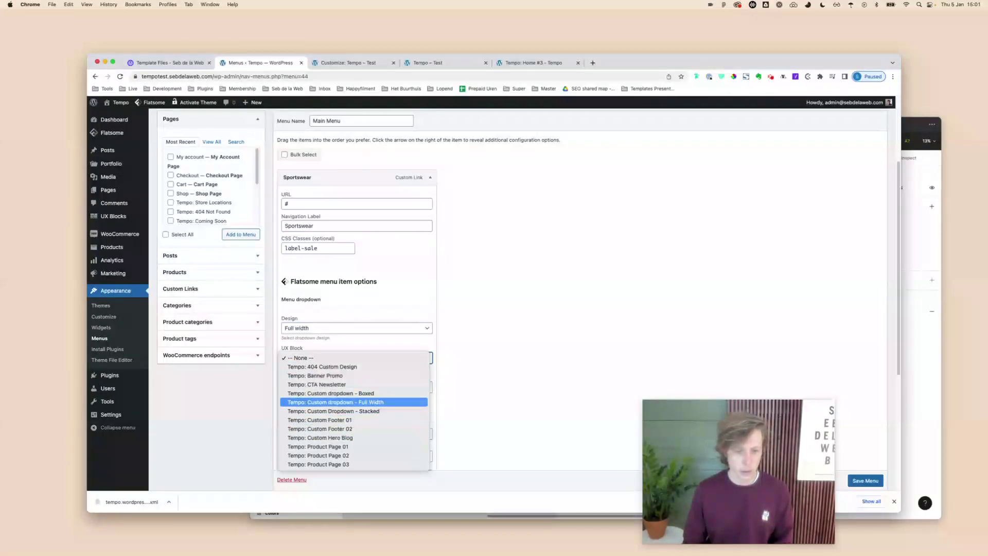
pyautogui.click(355, 402)
pyautogui.click(865, 480)
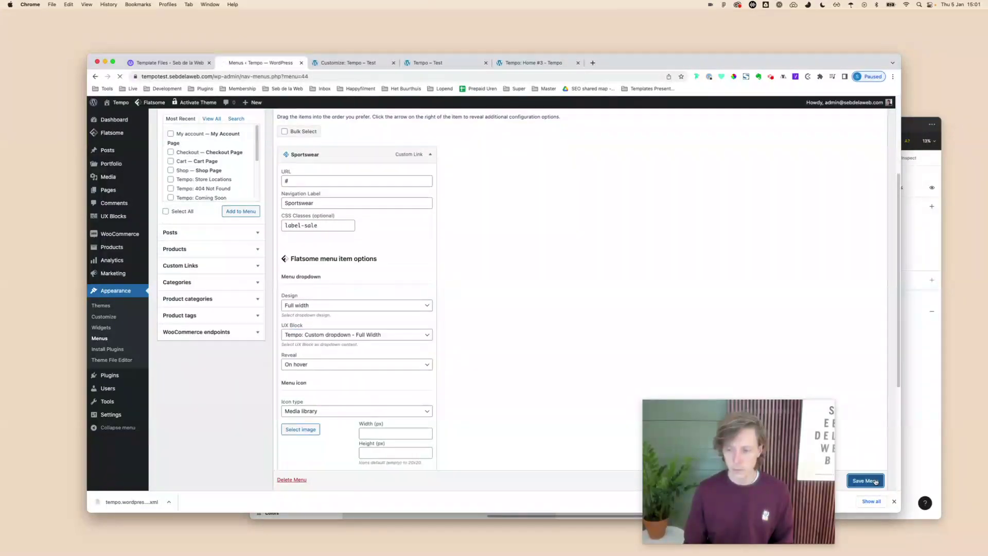
pyautogui.click(427, 62)
pyautogui.press('super+r')
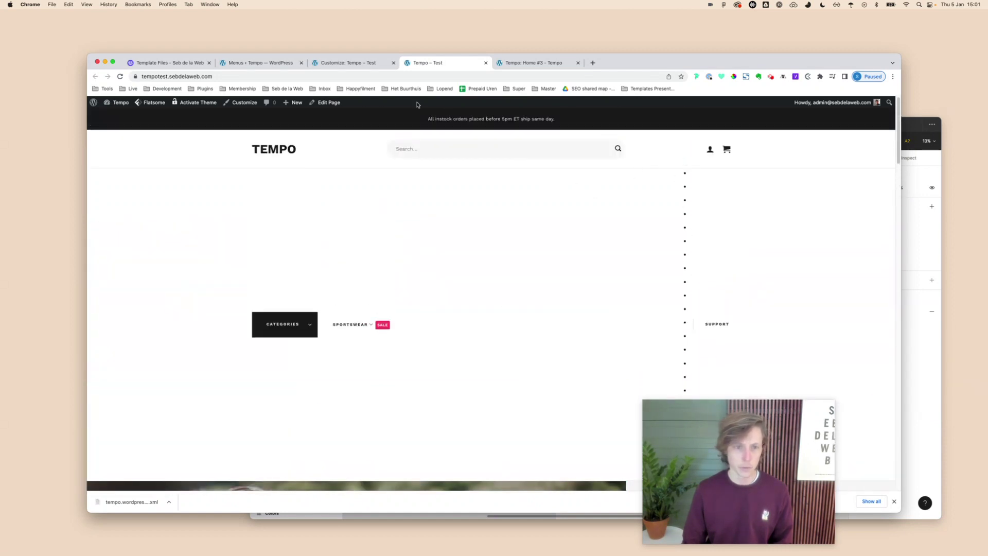
# Step: Examine the demo's Accessories dropdown and copy the Accessories label from its header menu
pyautogui.click(520, 63)
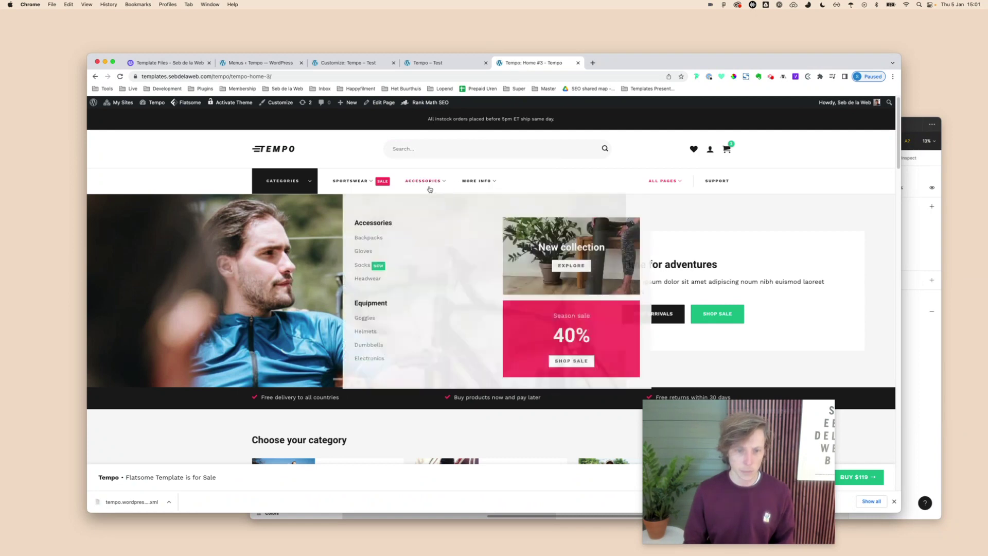
pyautogui.rightClick(430, 185)
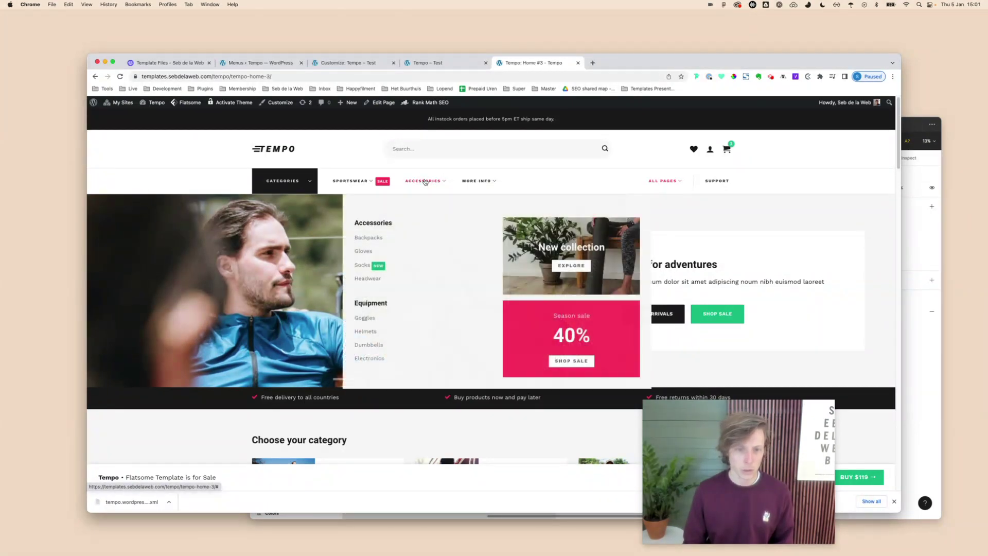
pyautogui.rightClick(422, 178)
pyautogui.press('super+c')
pyautogui.press('Escape')
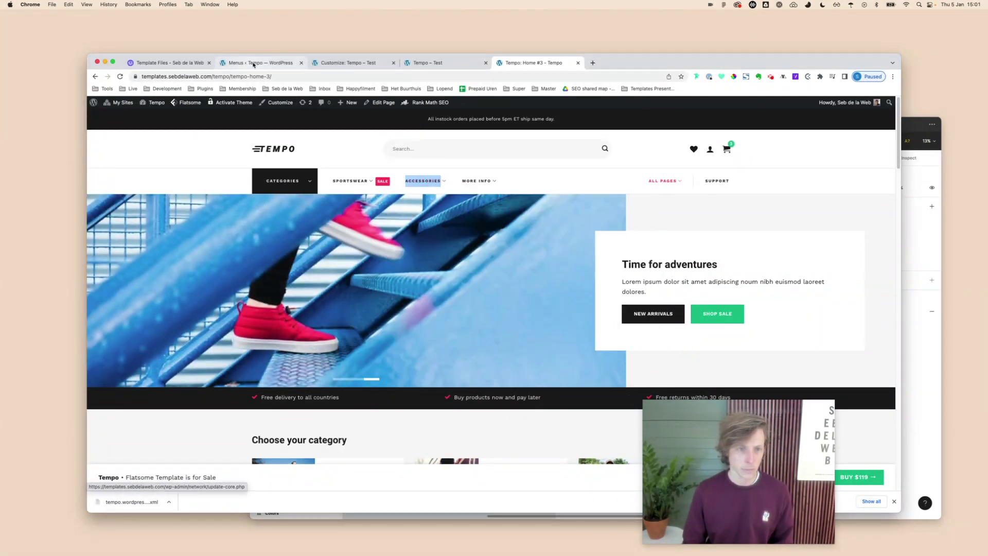
# Step: Add a custom link labelled Accessories with the URL # to the Main Menu
pyautogui.click(254, 63)
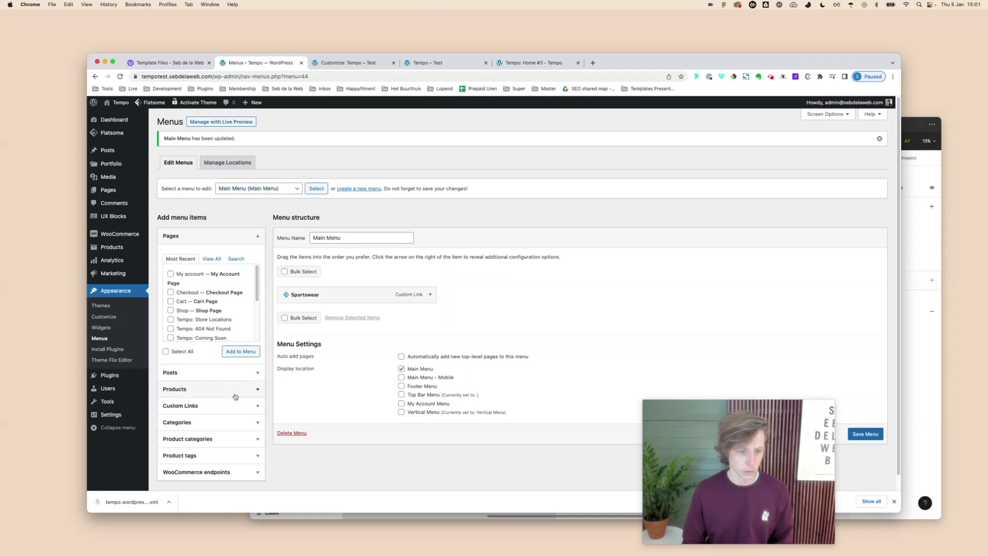
pyautogui.click(196, 405)
pyautogui.click(227, 324)
pyautogui.click(227, 311)
pyautogui.press('super+v')
pyautogui.press('Tab')
pyautogui.write('Acc')
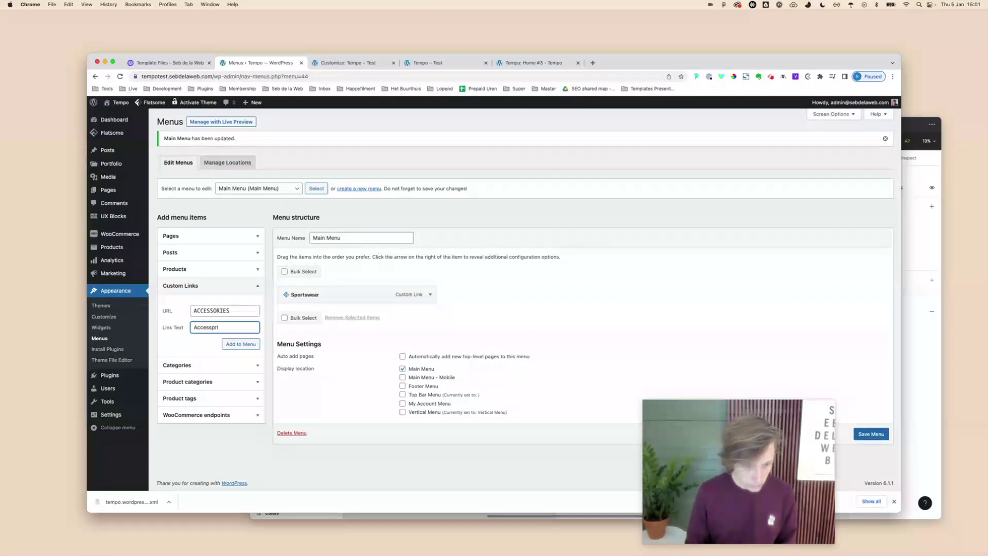
pyautogui.write('essories')
pyautogui.press('super+a')
pyautogui.press('BackSpace')
pyautogui.click(238, 312)
pyautogui.press('super+a')
pyautogui.write('#')
pyautogui.press('Tab')
pyautogui.write('Accessories')
pyautogui.click(244, 344)
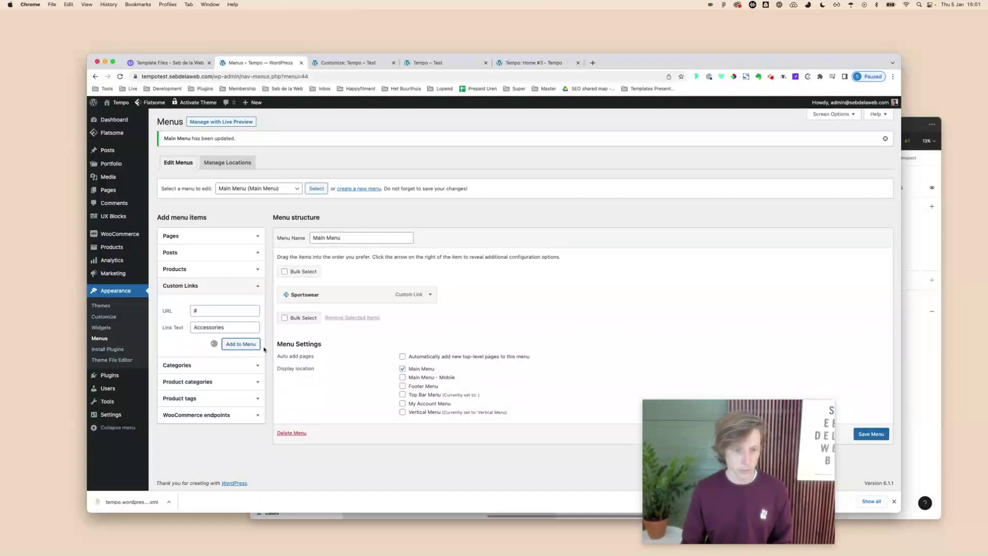
# Step: Check the demo's Accessories dropdown and set the Accessories menu item's dropdown design to Default (custom size) with a width of 700 px
pyautogui.click(536, 63)
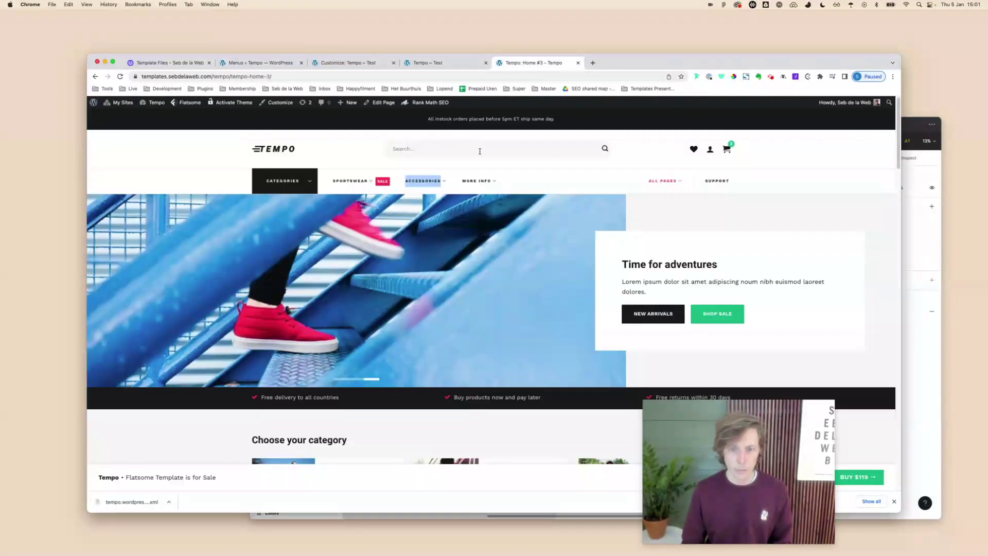
pyautogui.moveTo(427, 186)
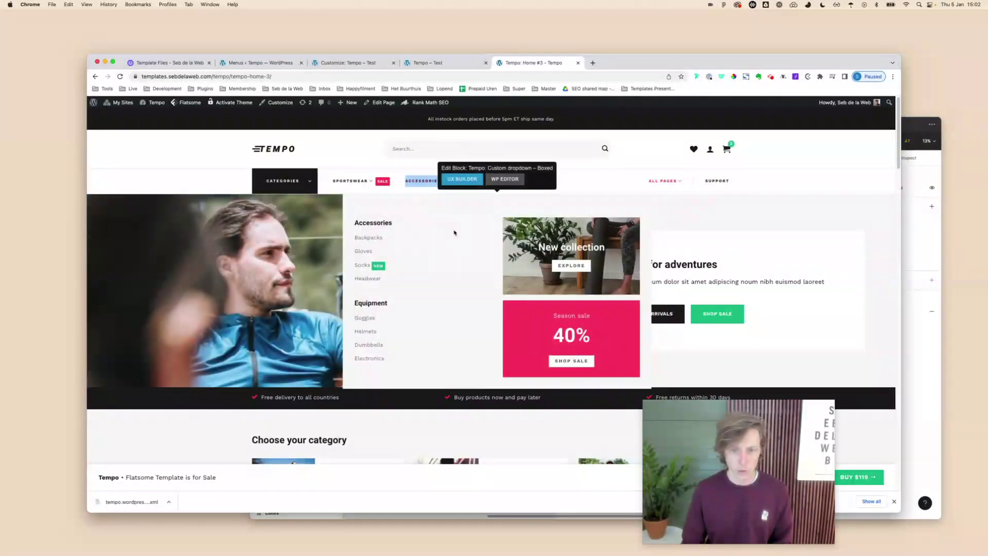
pyautogui.click(260, 62)
pyautogui.click(430, 314)
pyautogui.scroll(-5, 408, 357)
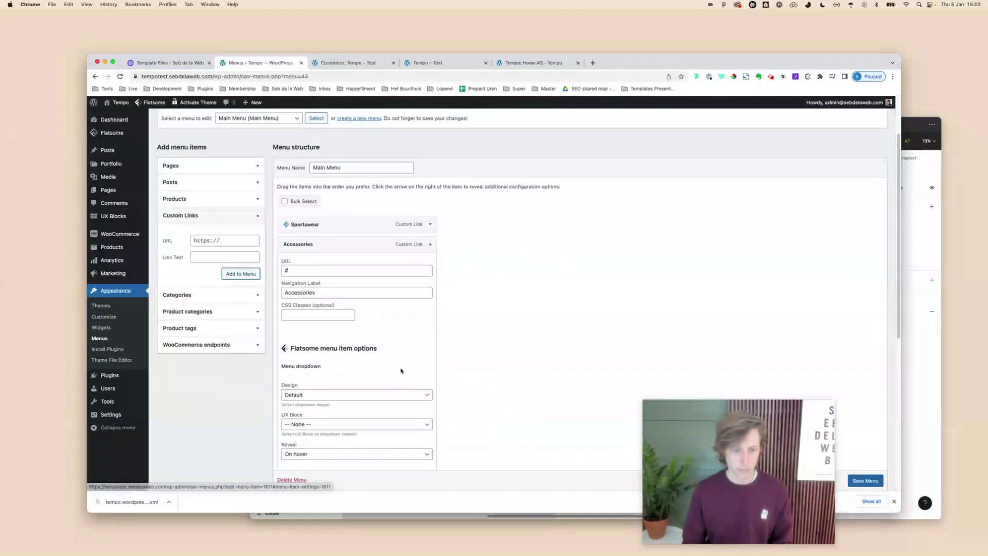
pyautogui.click(326, 332)
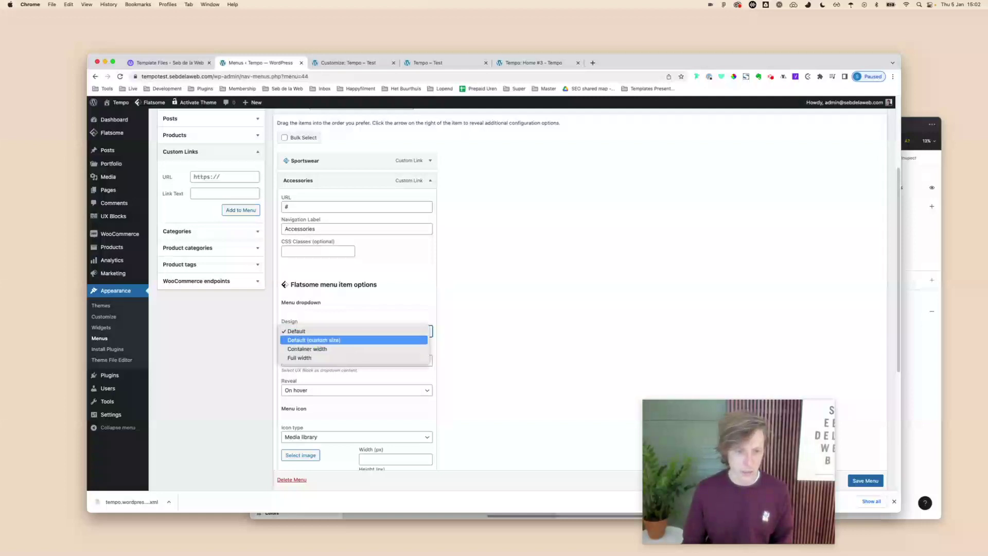
pyautogui.click(308, 349)
pyautogui.click(327, 332)
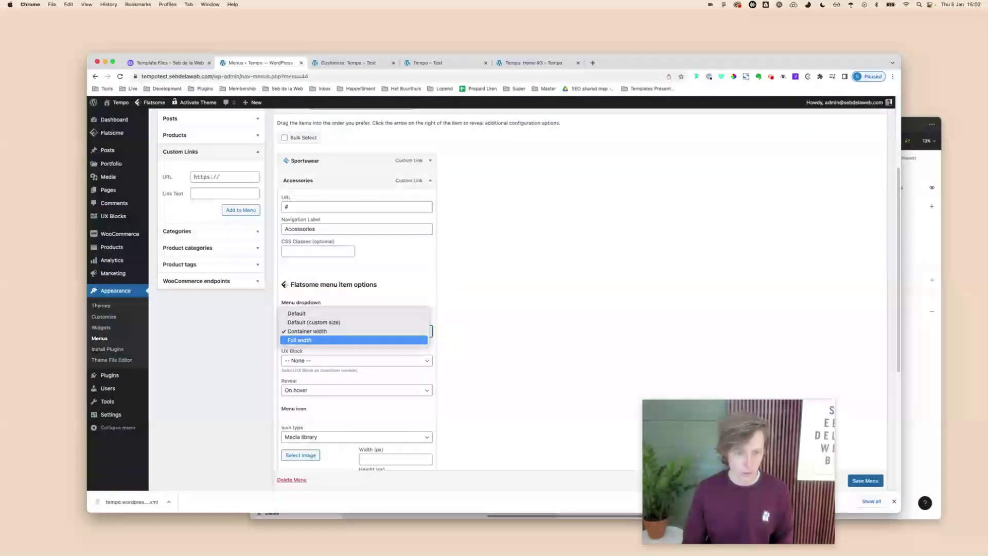
pyautogui.click(314, 322)
pyautogui.click(331, 361)
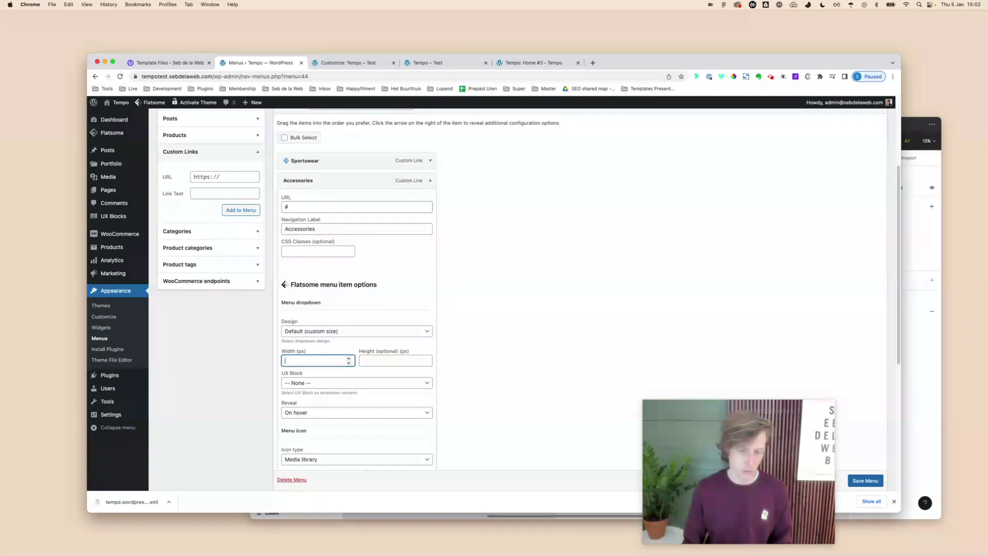
# Step: Assign the UX Block Tempo: Custom dropdown - Boxed to Accessories, save the Main Menu, and check the dropdown on the test site
pyautogui.click(335, 384)
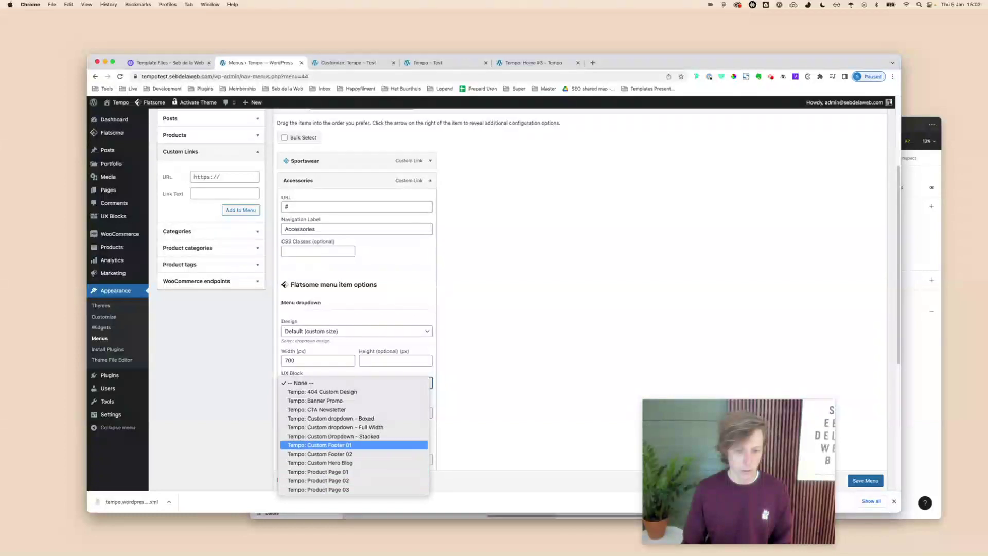
pyautogui.click(331, 418)
pyautogui.click(864, 481)
pyautogui.click(343, 63)
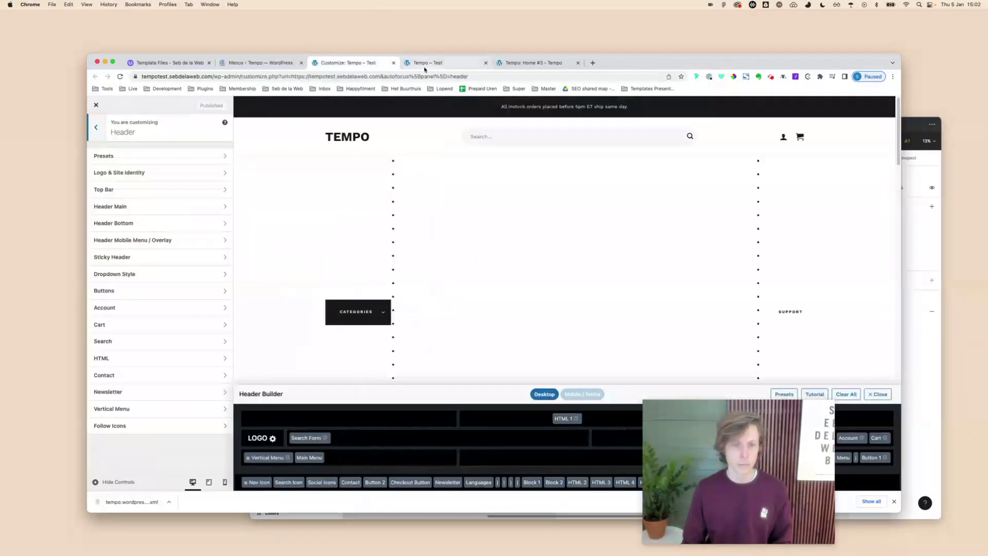
pyautogui.click(424, 68)
pyautogui.press('super+r')
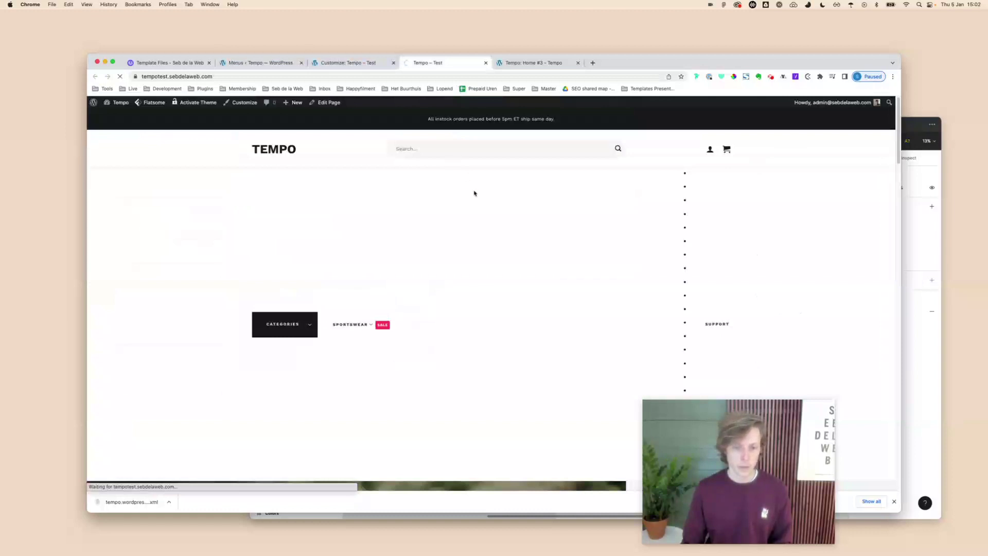
pyautogui.moveTo(438, 182)
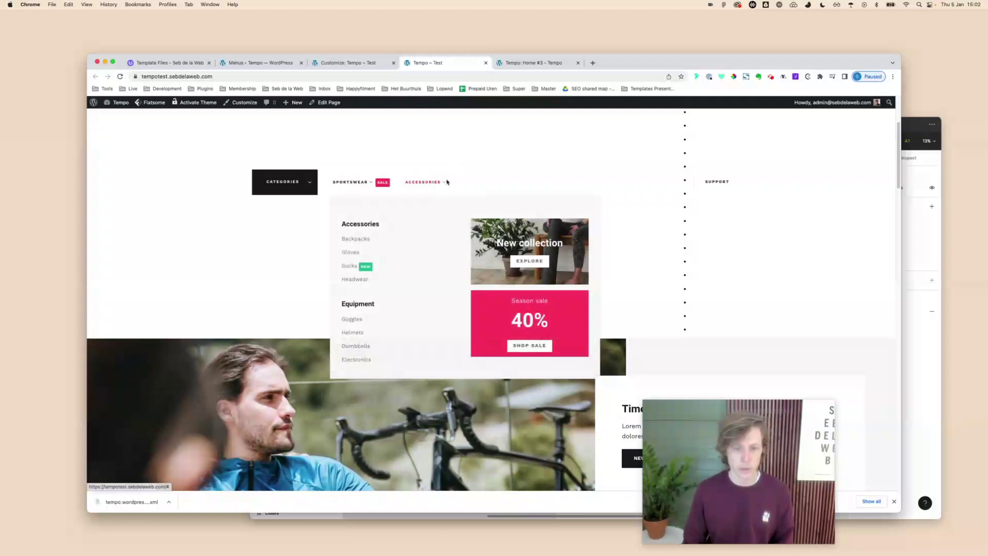
# Step: Check the demo's More Info dropdown and add a custom link labelled More info with the URL # to the Main Menu
pyautogui.click(535, 63)
pyautogui.moveTo(490, 181)
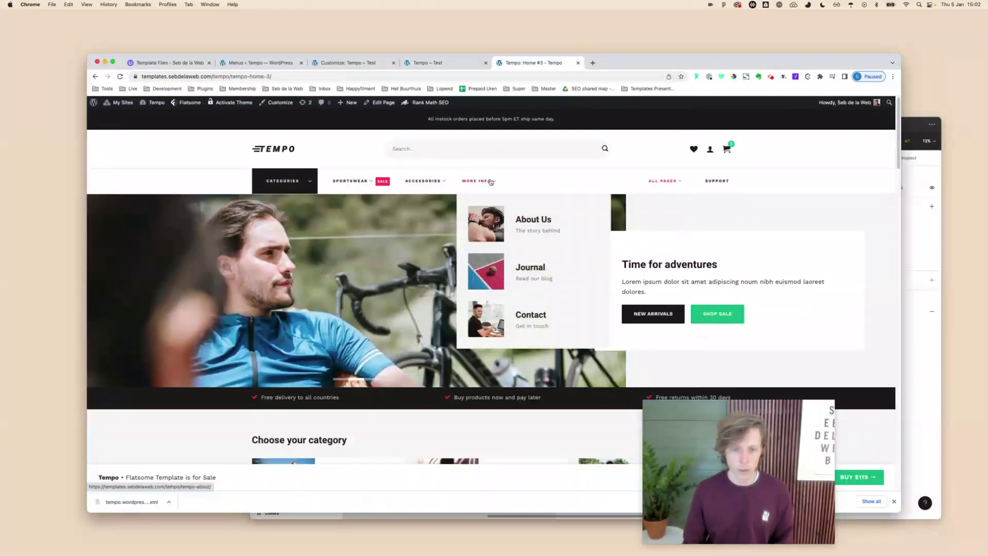
pyautogui.click(260, 62)
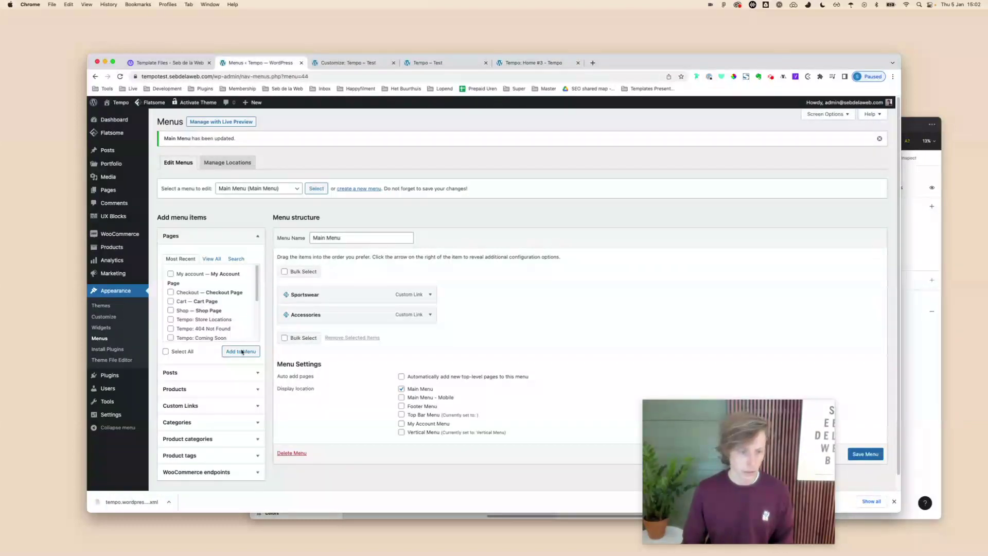
pyautogui.click(205, 405)
pyautogui.click(225, 311)
pyautogui.write('#')
pyautogui.press('Tab')
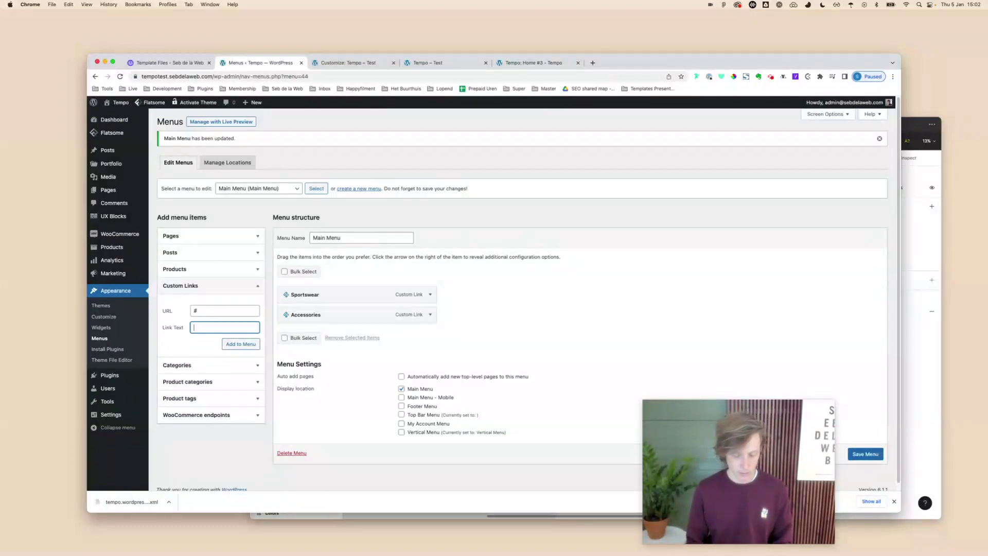
pyautogui.click(239, 344)
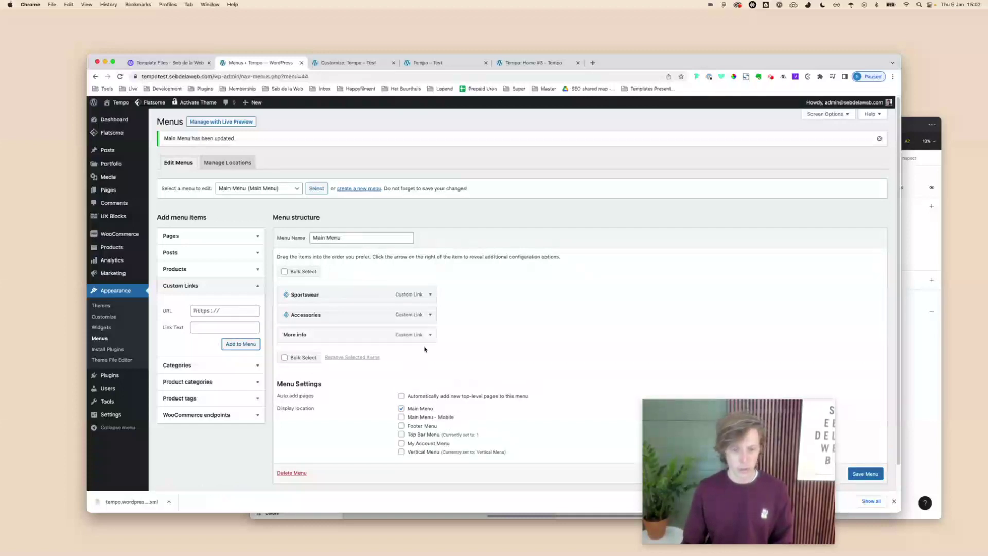
# Step: Set the More info item's dropdown design to Default (custom size) with a width of 500 px
pyautogui.click(430, 335)
pyautogui.scroll(-2, 425, 349)
pyautogui.scroll(-3, 406, 357)
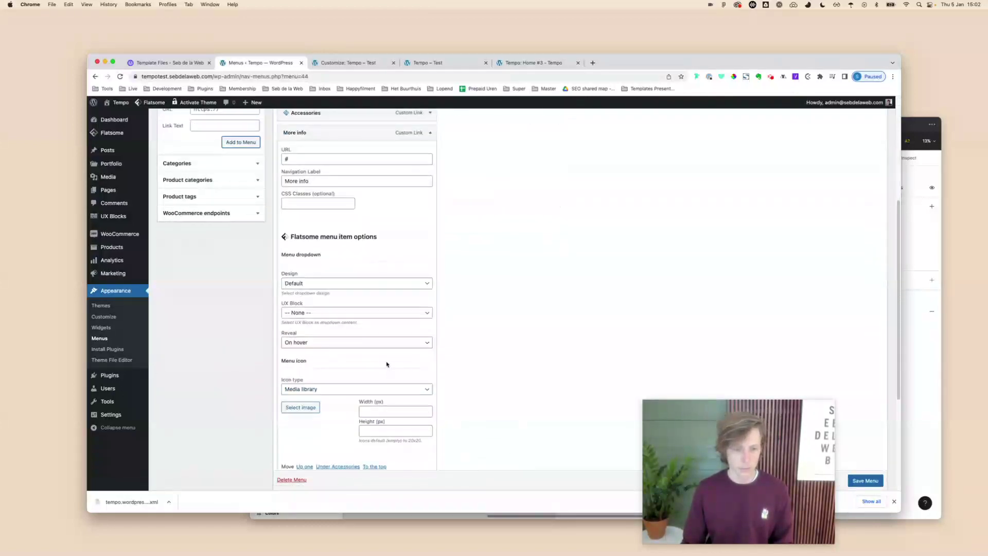
pyautogui.click(358, 313)
pyautogui.click(386, 282)
pyautogui.click(400, 283)
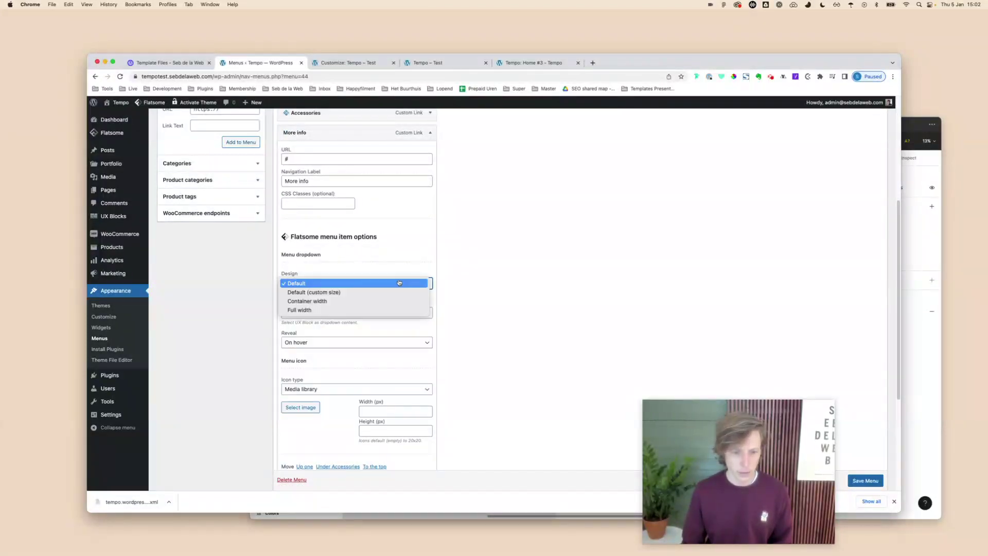
pyautogui.click(331, 292)
pyautogui.click(330, 311)
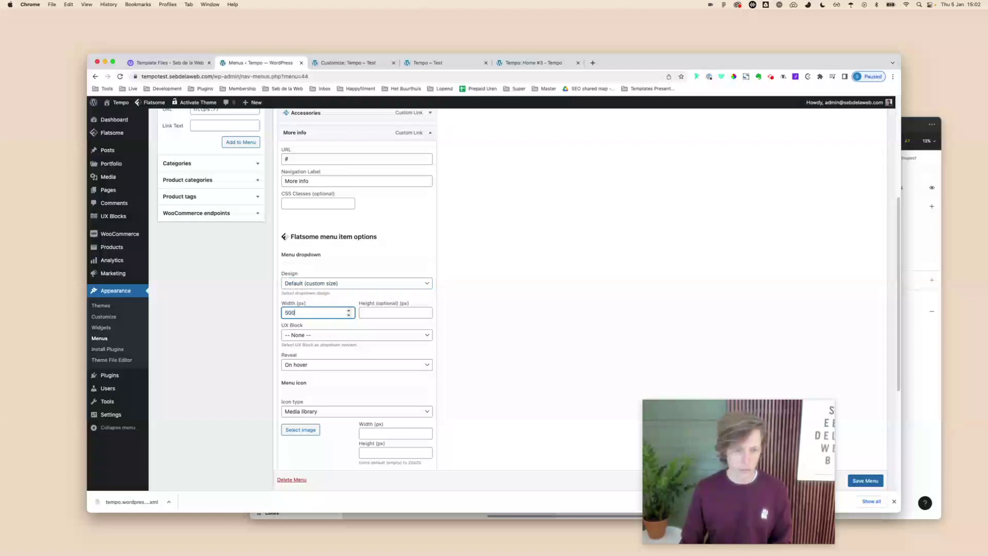
# Step: Assign the UX Block Tempo: Custom Dropdown - Stacked to More info, save the Main Menu, and check the dropdown on the test site
pyautogui.click(340, 336)
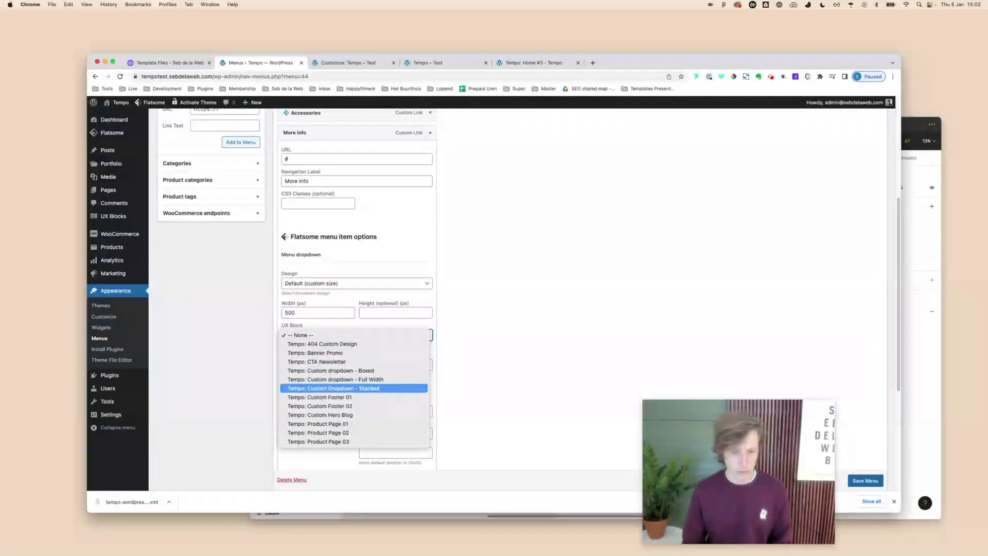
pyautogui.press('Return')
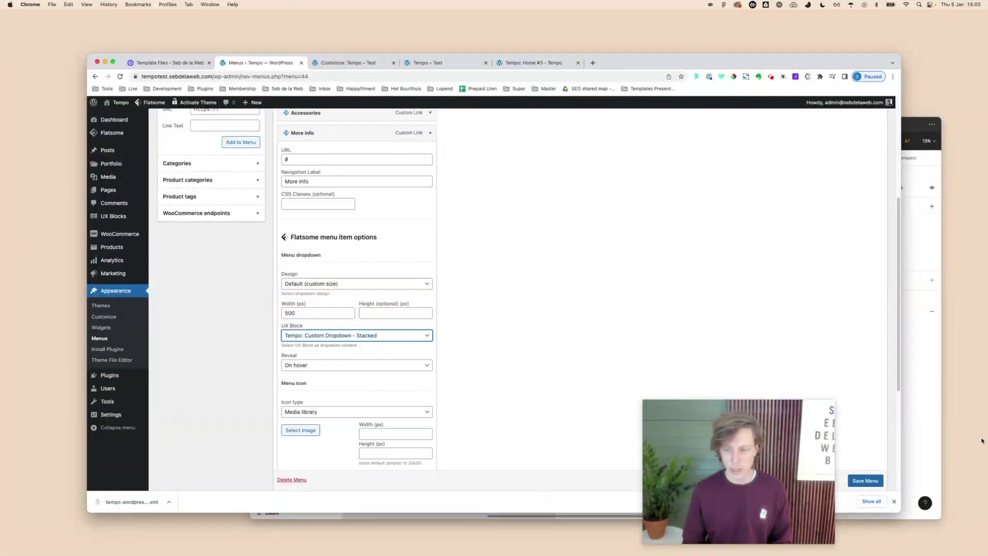
pyautogui.click(865, 480)
pyautogui.click(379, 74)
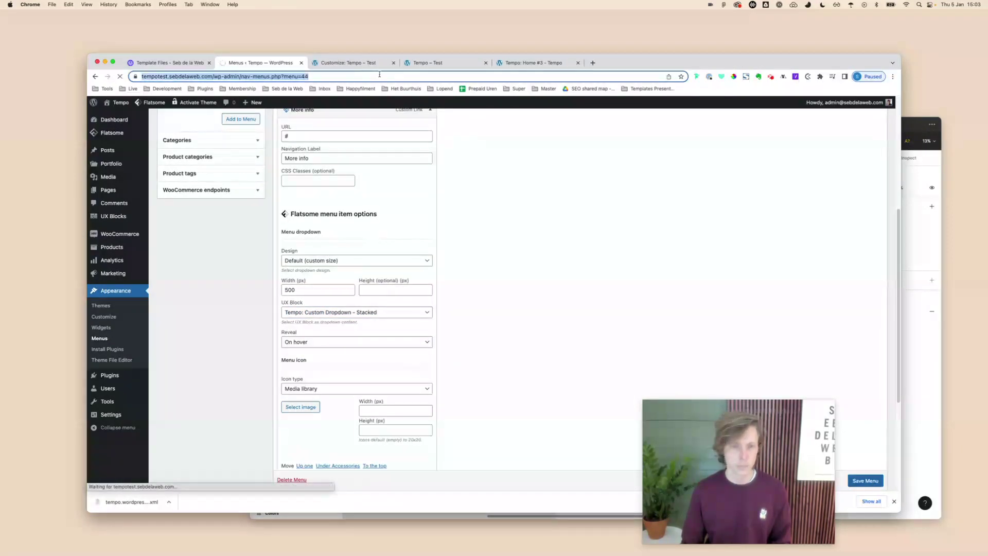
pyautogui.click(446, 66)
pyautogui.press('super+r')
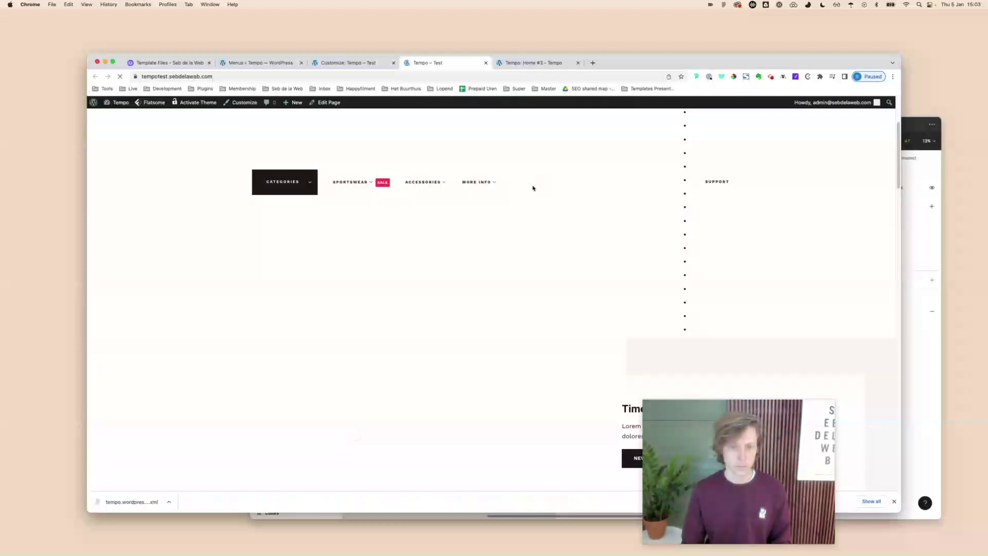
pyautogui.moveTo(491, 183)
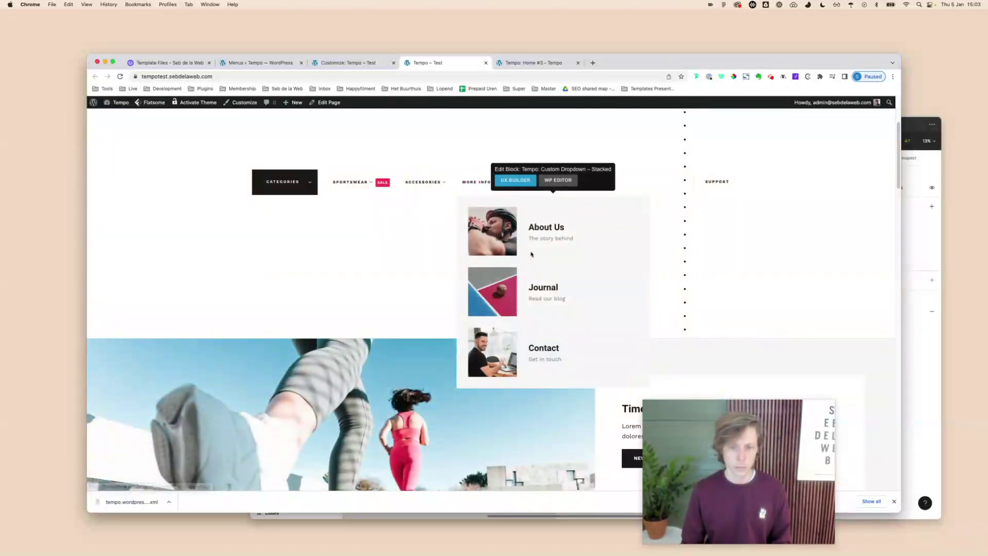
# Step: Set the More info dropdown's width to 400 px, save the Main Menu, and check the dropdowns on the reloaded test site
pyautogui.click(281, 65)
pyautogui.click(430, 335)
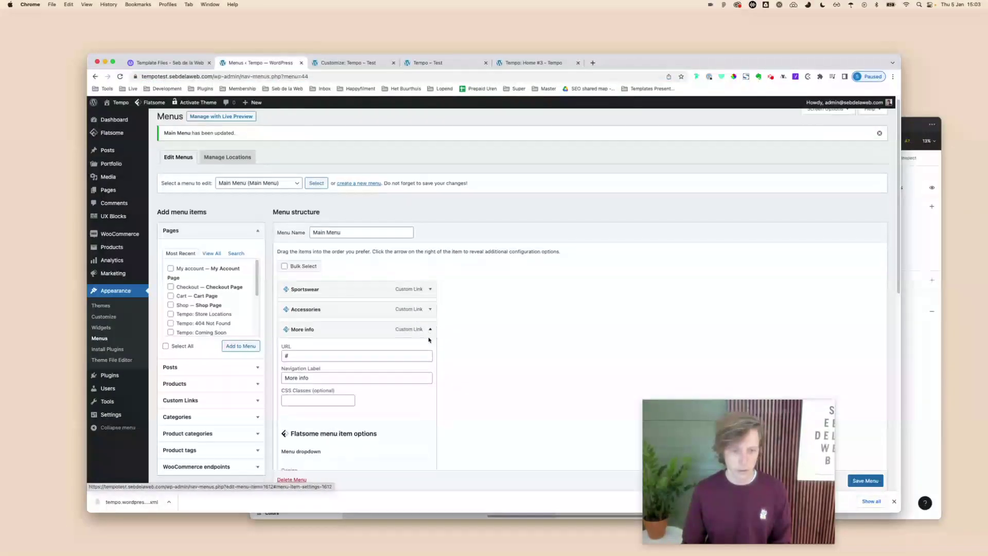
pyautogui.scroll(-3, 360, 334)
pyautogui.click(296, 371)
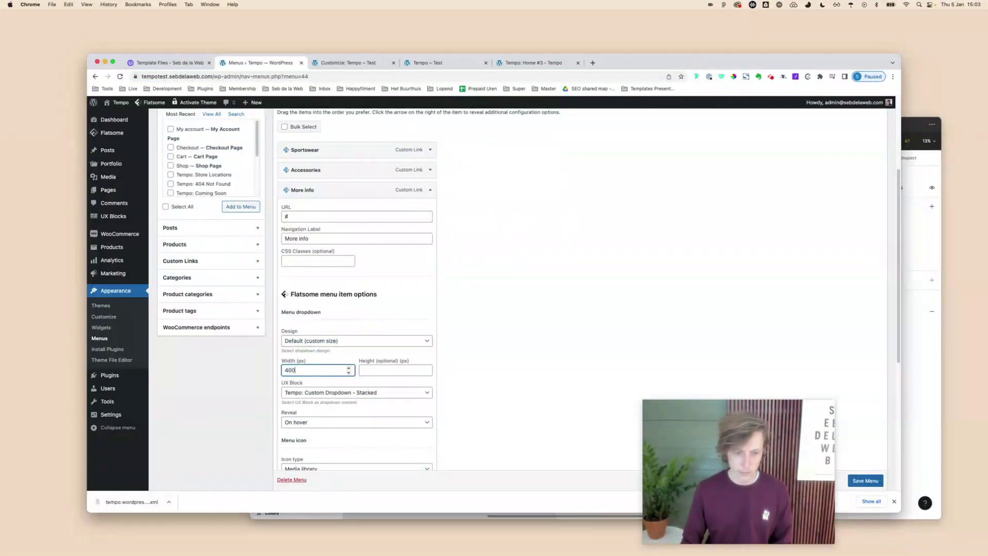
pyautogui.press('Return')
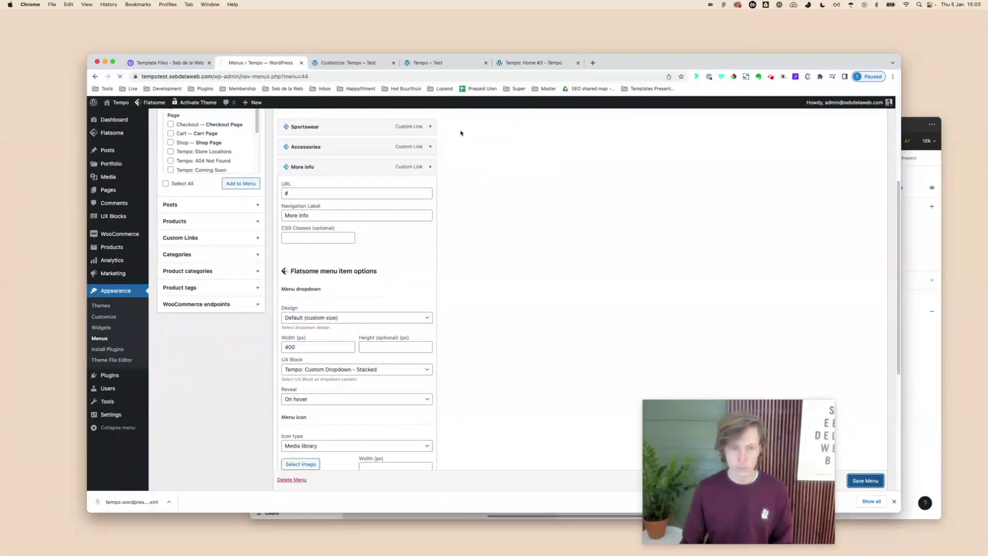
pyautogui.hotkey('ctrl', 'Tab')
pyautogui.hotkey('ctrl', 'Tab')
pyautogui.press('super+r')
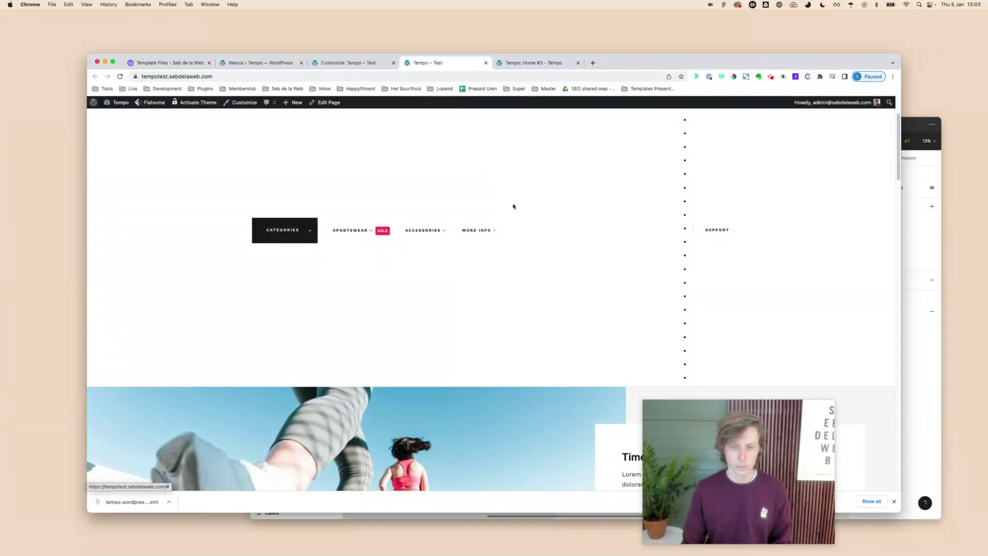
pyautogui.moveTo(427, 236)
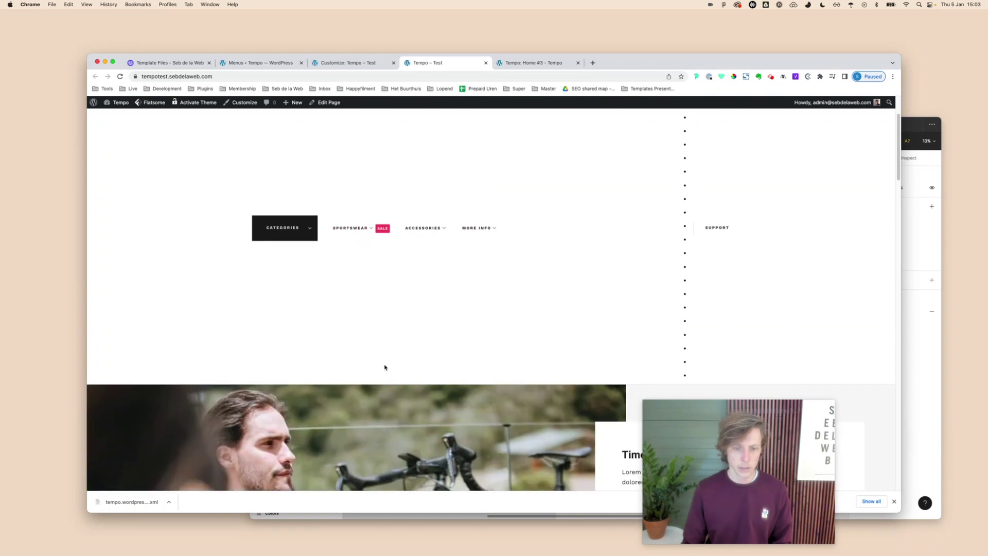
# Step: Look over the unassigned menu area in the test site's header and start creating a new menu
pyautogui.scroll(-2, 341, 198)
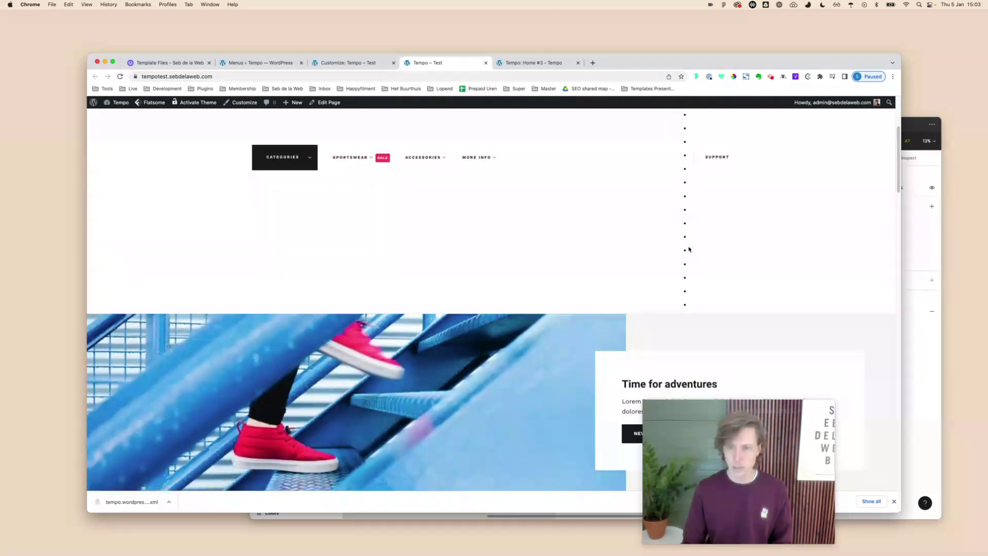
pyautogui.scroll(3, 685, 206)
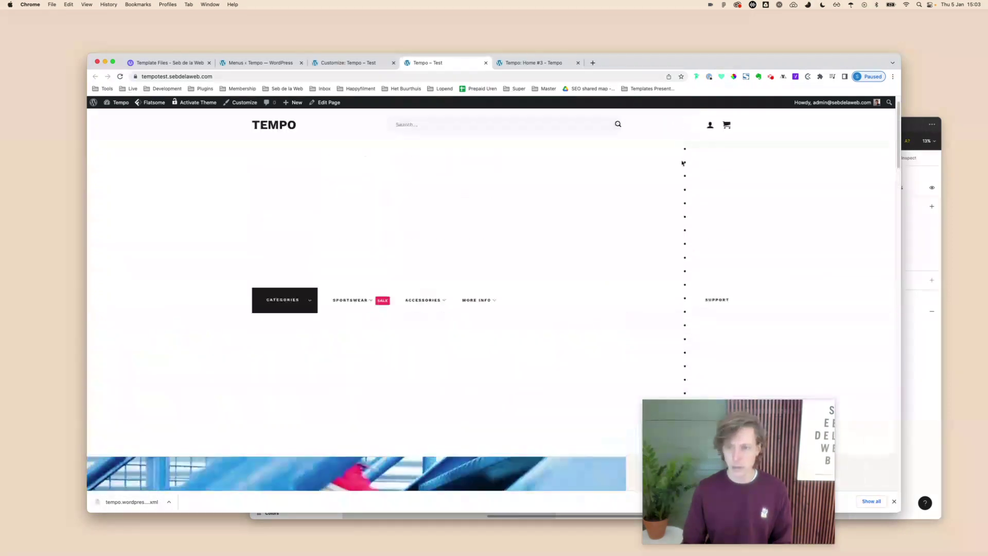
pyautogui.click(275, 64)
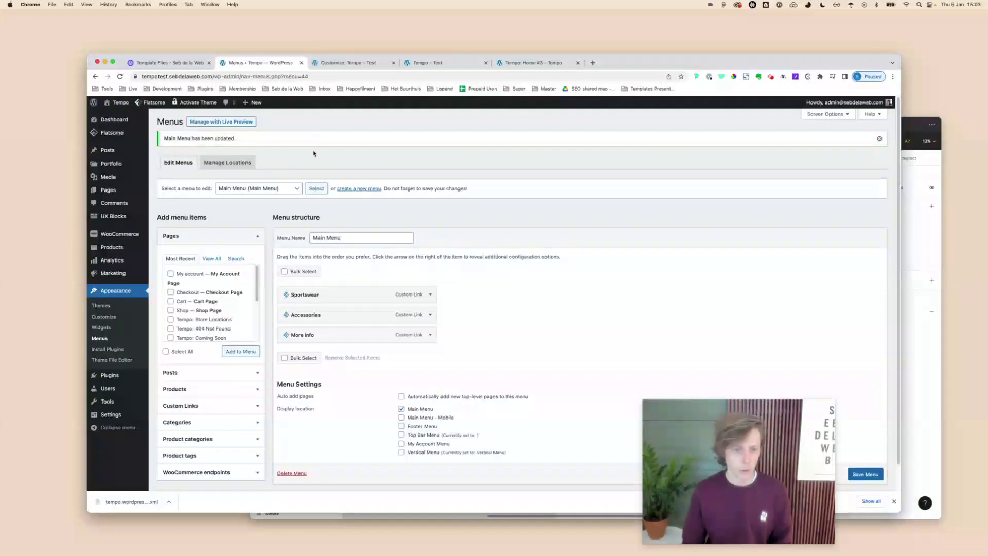
pyautogui.click(356, 189)
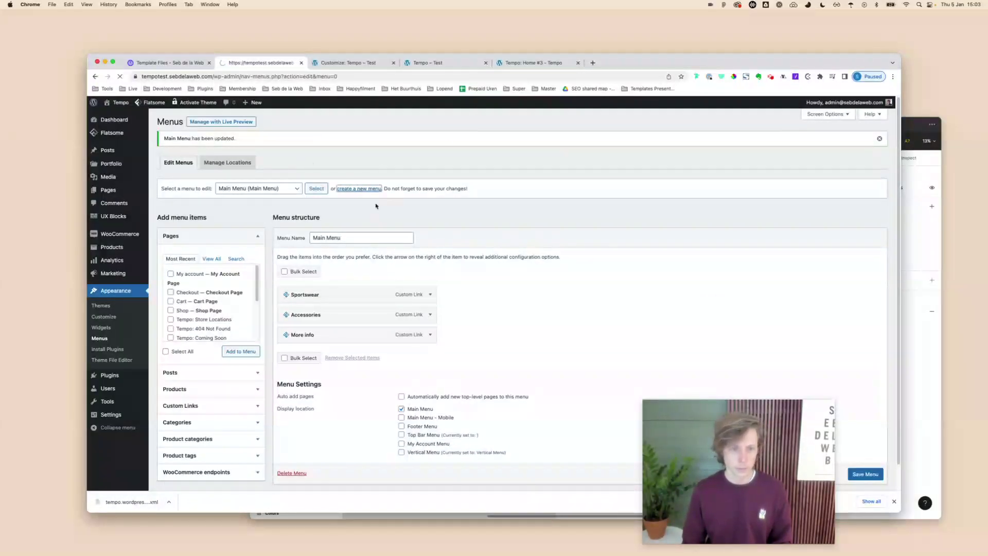
pyautogui.click(406, 214)
pyautogui.write('Vertical Menu')
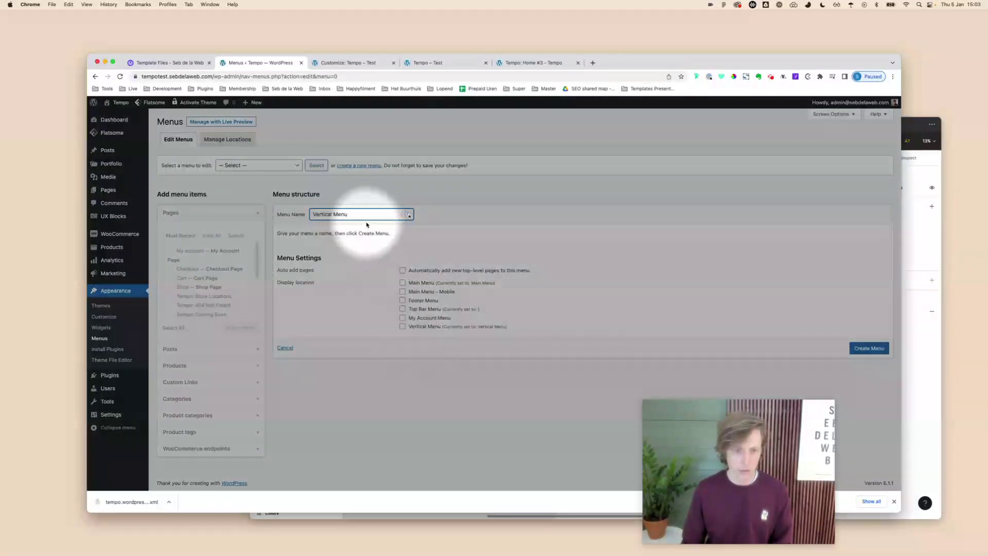
pyautogui.click(367, 224)
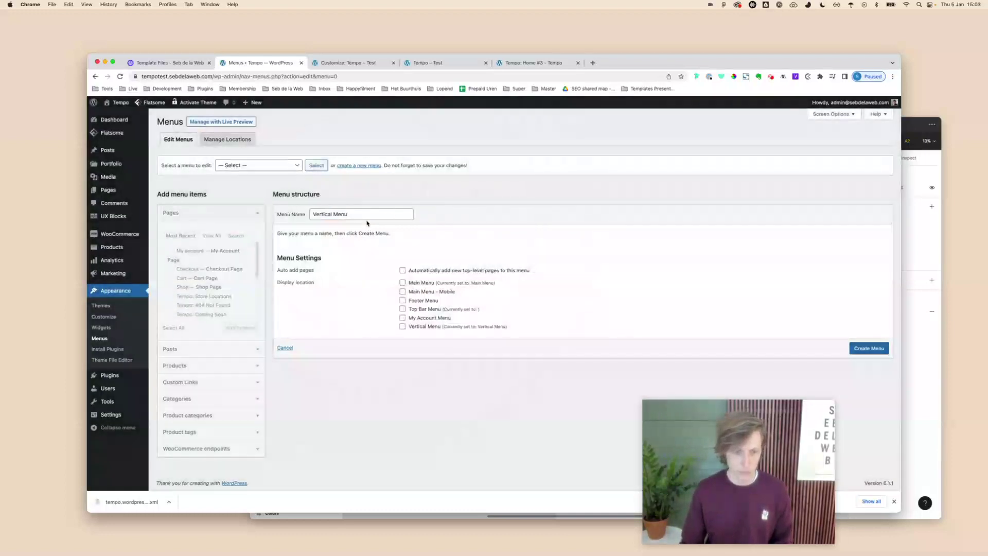
pyautogui.tripleClick(367, 214)
pyautogui.write('Top Me')
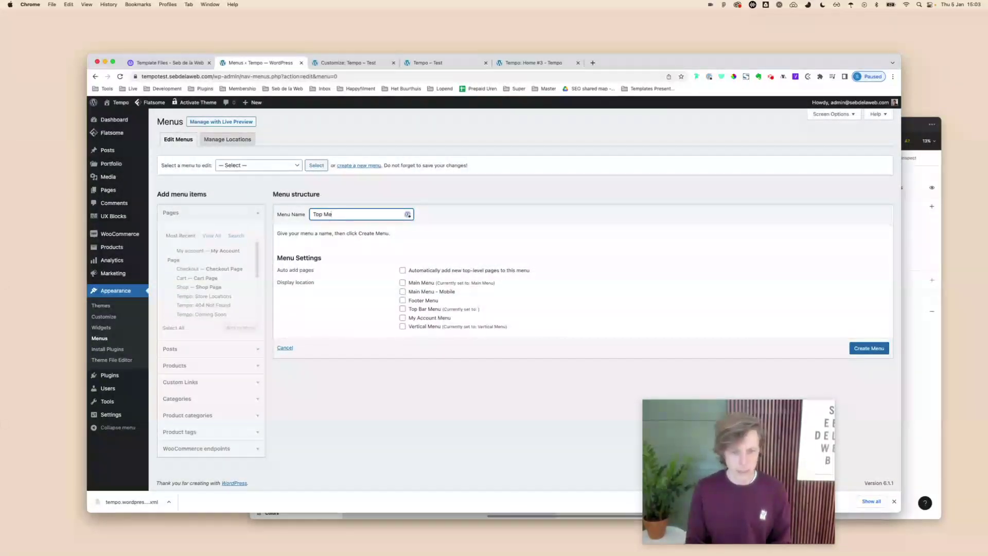
# Step: Name the new menu Right Menu, assign it to the Top Bar Menu location, and create it
pyautogui.press('super+a')
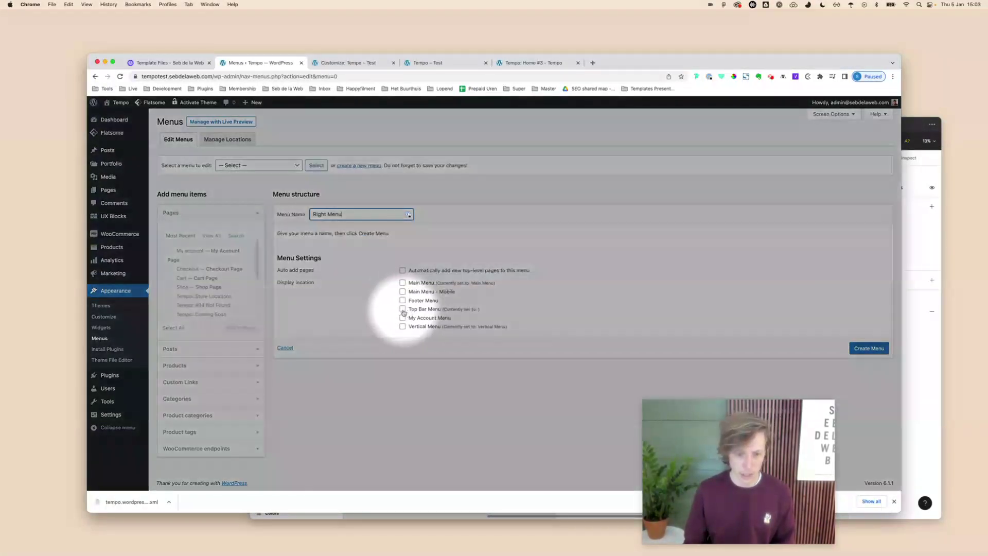
pyautogui.click(403, 309)
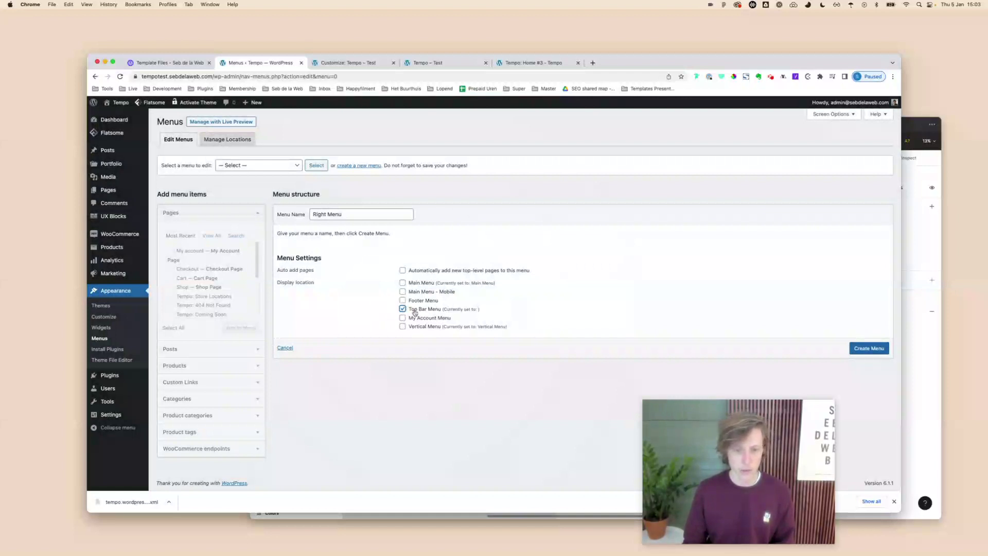
pyautogui.click(869, 350)
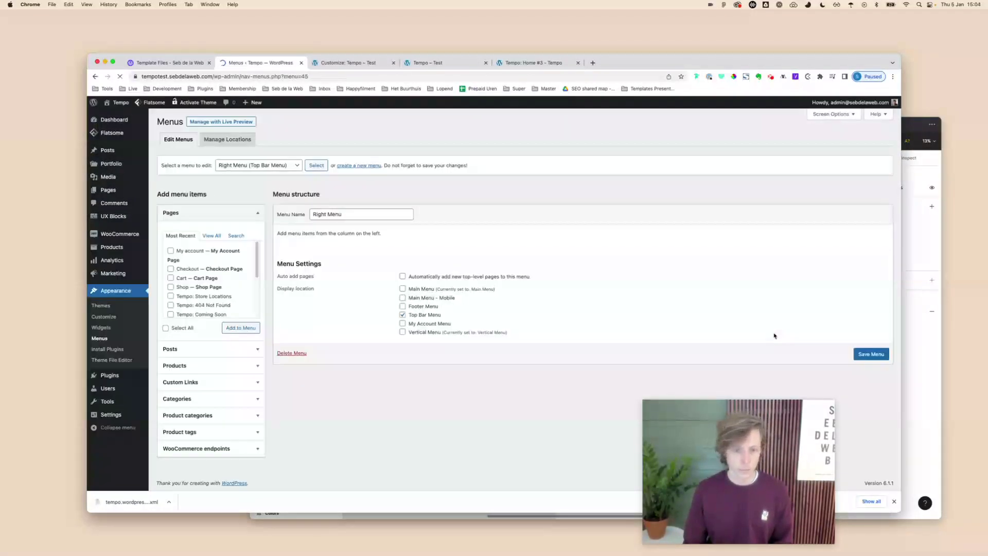
# Step: Open the header customizer separately, examine the Top Bar Menu element's placement in the Header Builder, and return to the Right Menu
pyautogui.moveTo(154, 103)
pyautogui.moveTo(170, 122)
pyautogui.keyDown('super'); pyautogui.click(242, 149); pyautogui.keyUp('super')
pyautogui.click(342, 66)
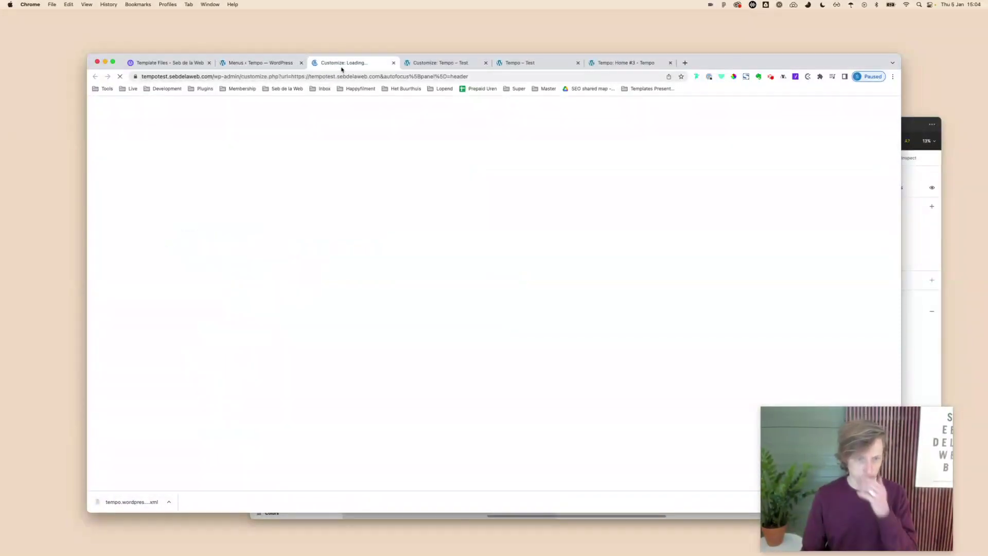
pyautogui.moveTo(830, 445); pyautogui.dragTo(841, 222)
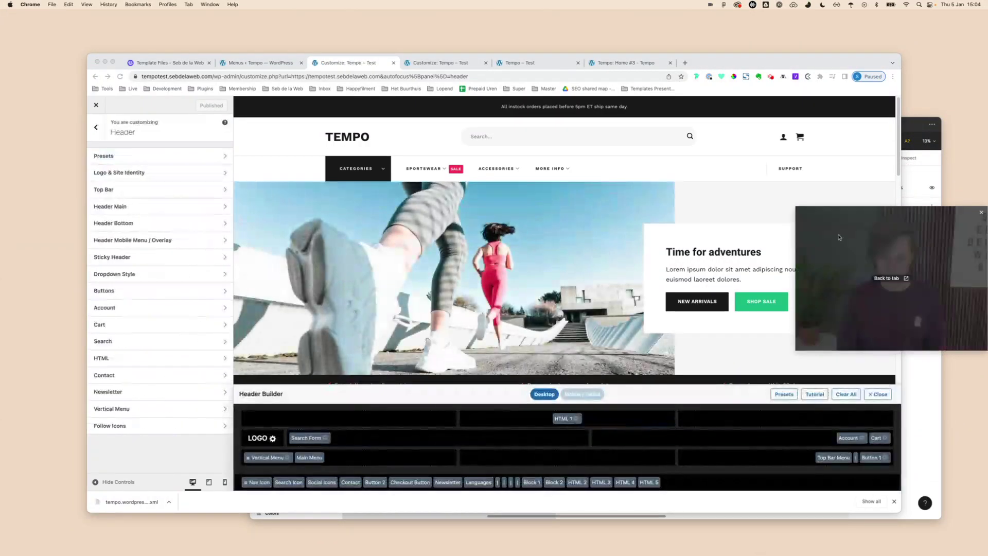
pyautogui.click(834, 463)
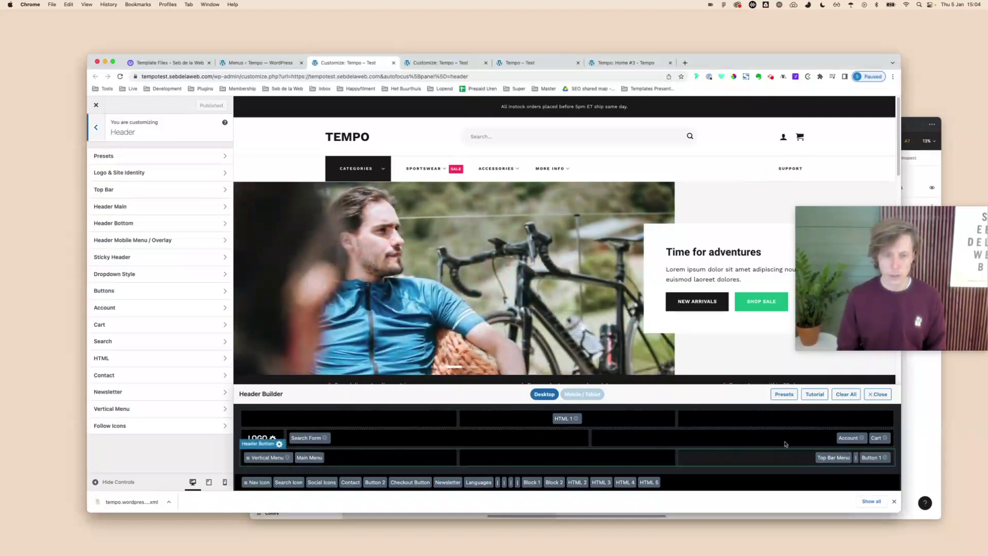
pyautogui.click(265, 63)
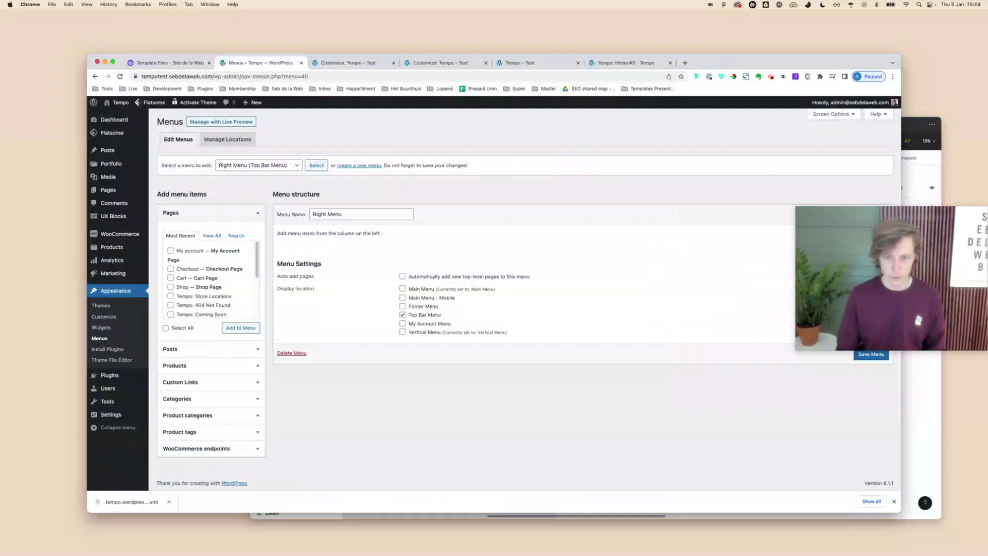
pyautogui.moveTo(828, 266)
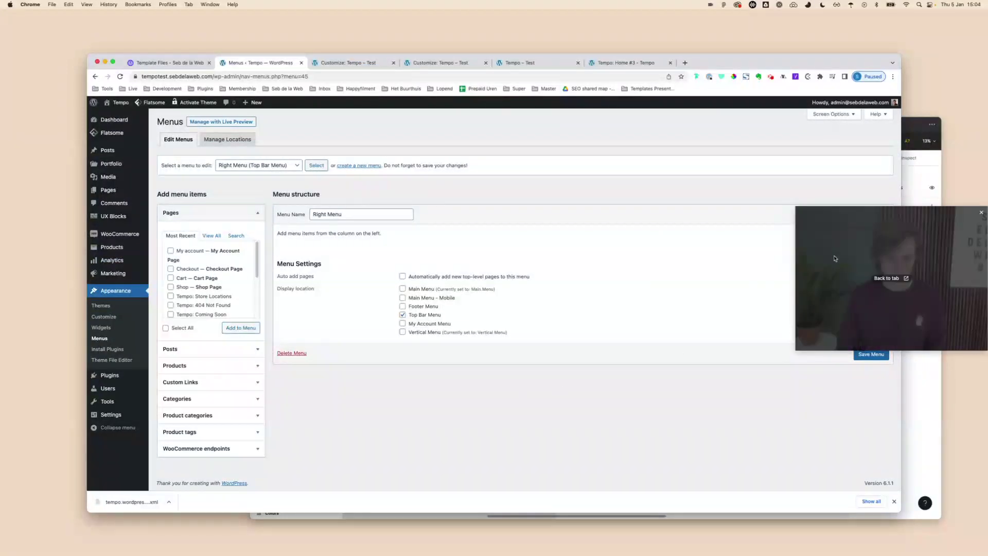
pyautogui.moveTo(828, 265); pyautogui.dragTo(822, 391)
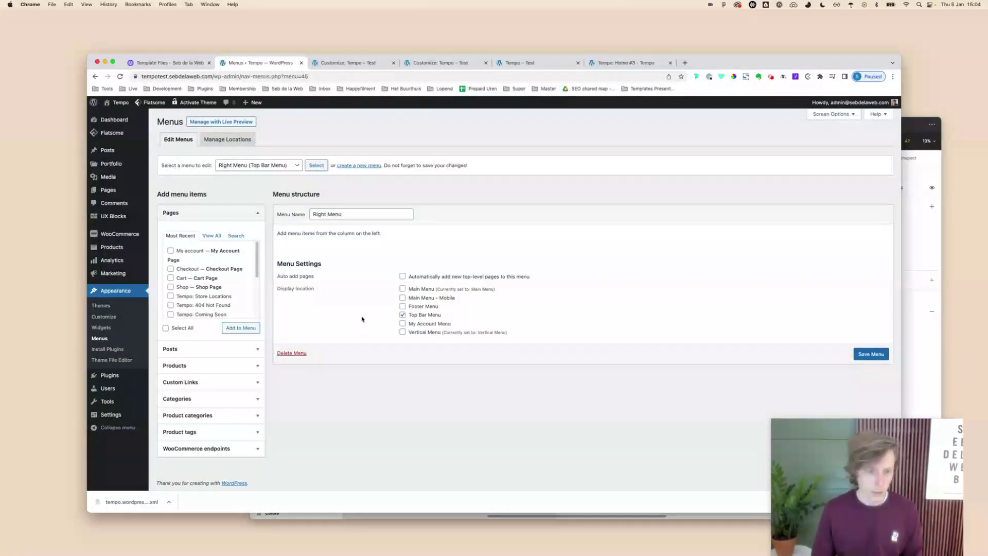
# Step: Add the Tempo: Contact page to the Right Menu and save the menu
pyautogui.click(223, 380)
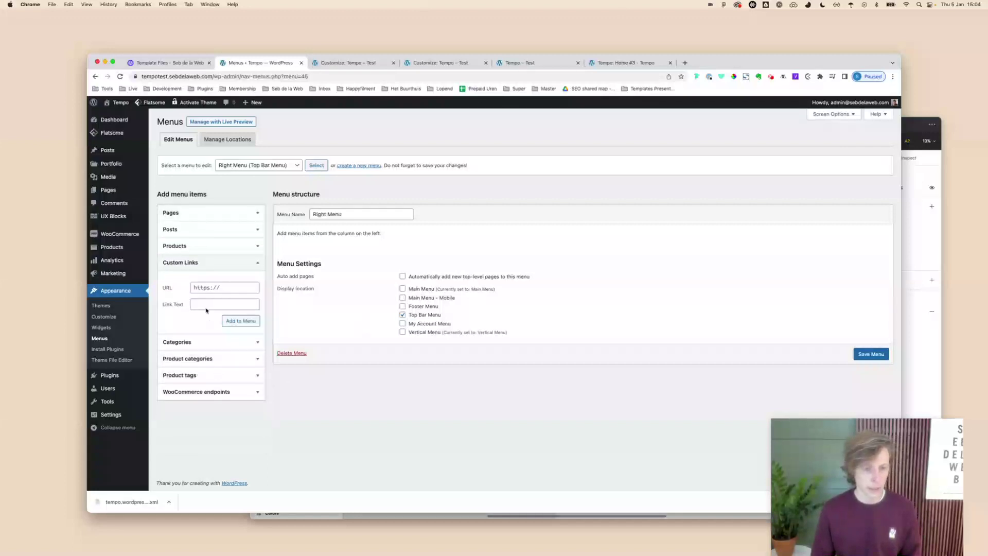
pyautogui.click(212, 213)
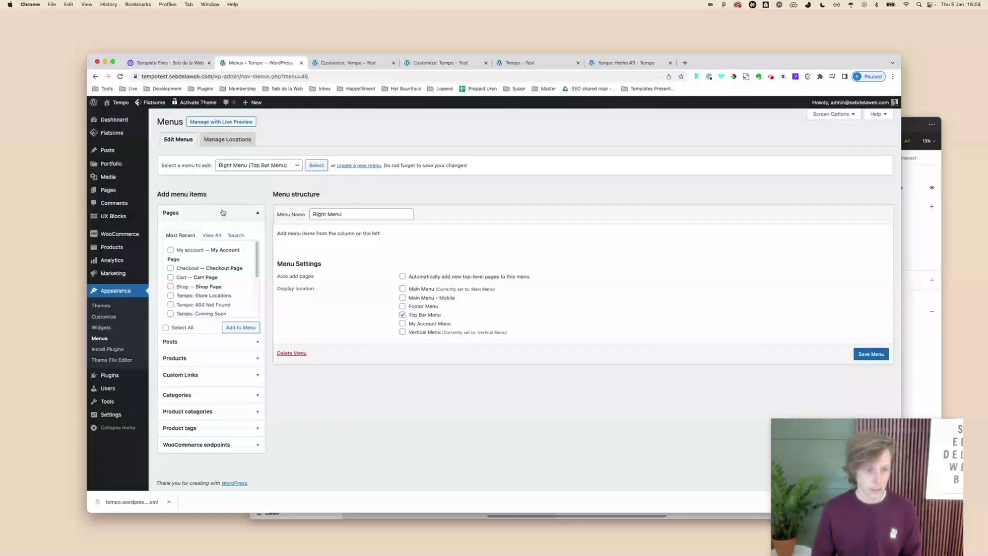
pyautogui.click(216, 236)
pyautogui.scroll(-5, 239, 288)
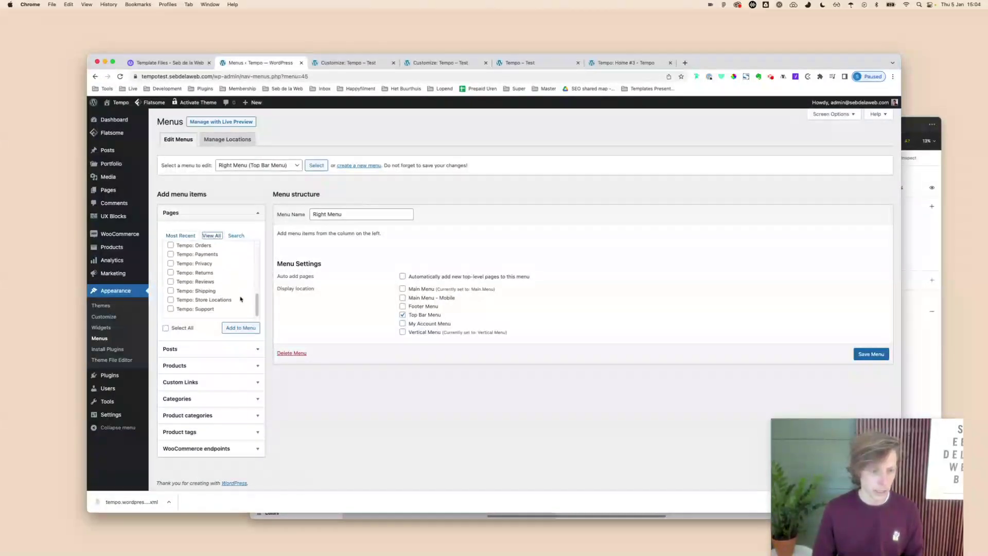
pyautogui.scroll(3, 238, 292)
pyautogui.click(207, 257)
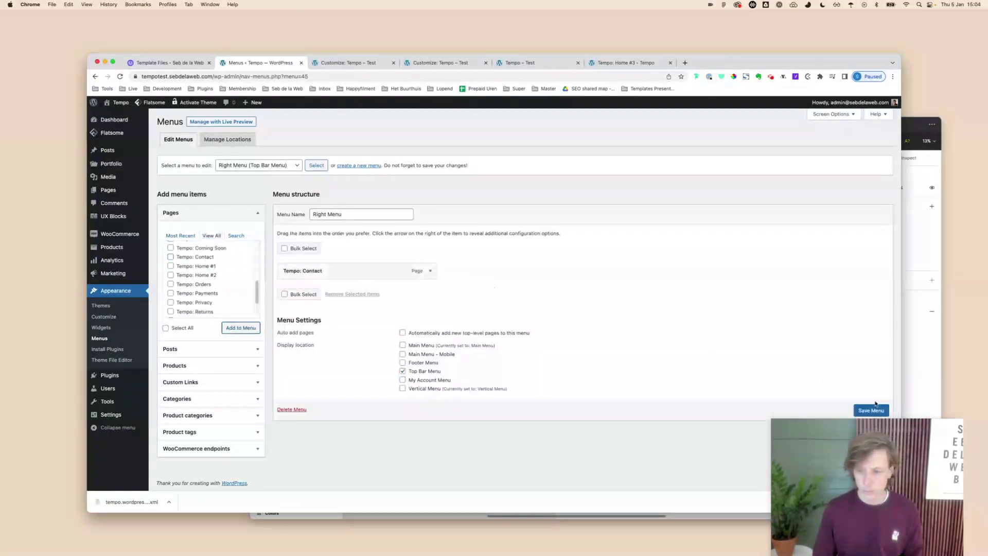
pyautogui.click(875, 411)
# Step: Check the header menu on the reloaded test site and review the Tempo: Contact item's settings in the Right Menu
pyautogui.click(453, 64)
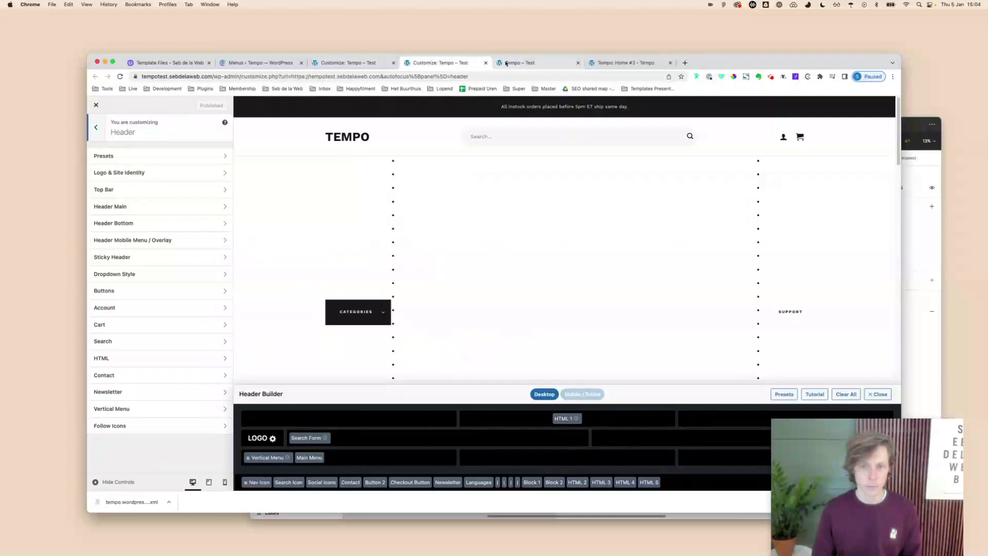
pyautogui.click(509, 63)
pyautogui.press('super+r')
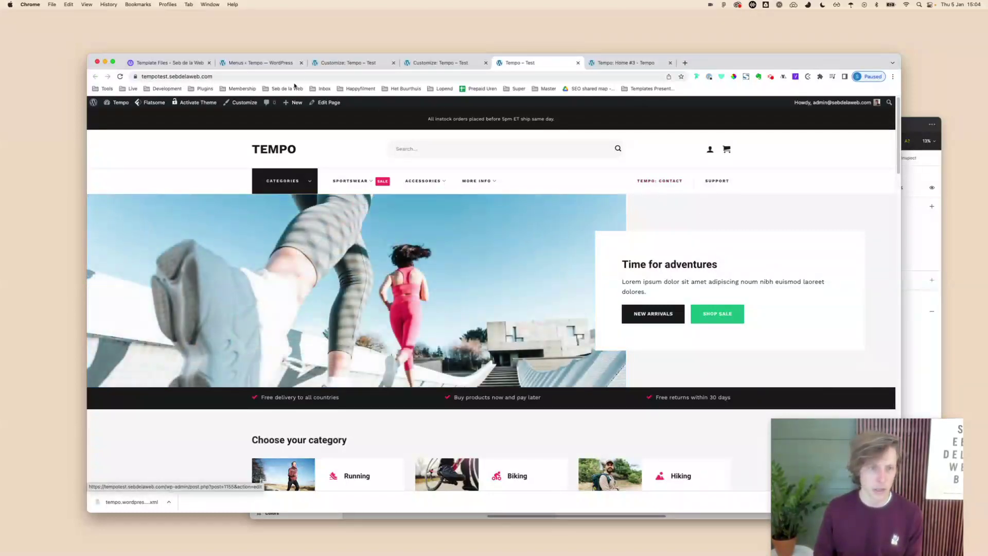
pyautogui.click(261, 67)
pyautogui.click(430, 294)
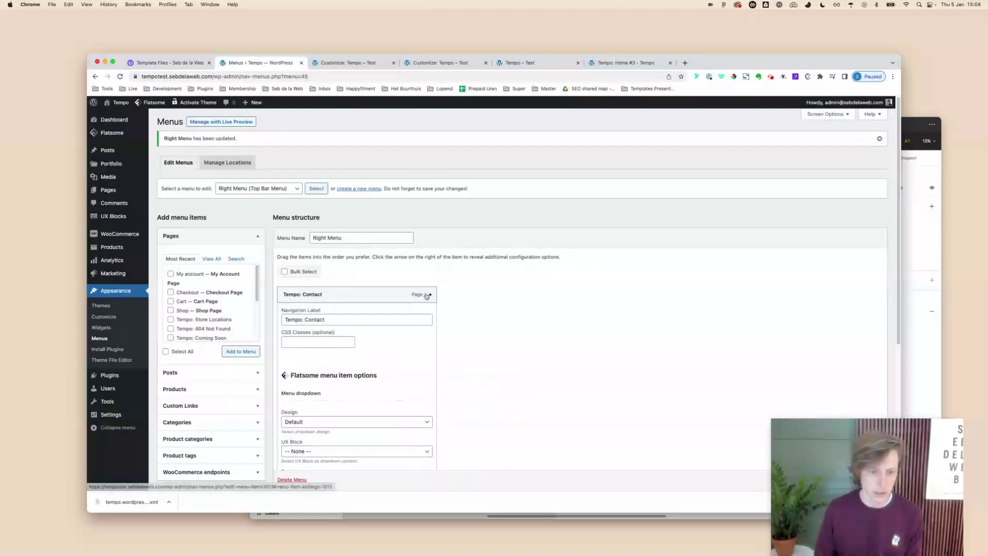
pyautogui.scroll(-2, 305, 271)
pyautogui.scroll(-2, 353, 292)
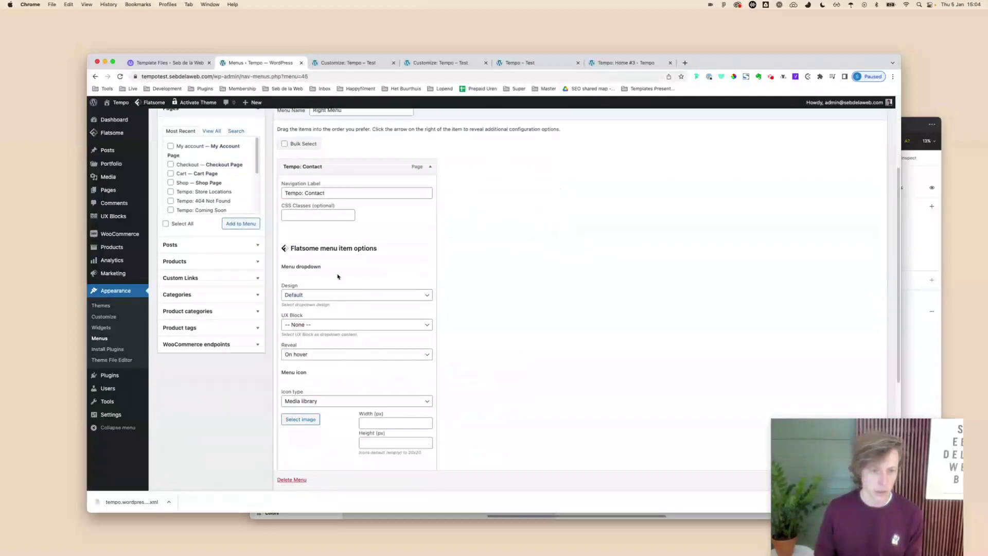
pyautogui.scroll(4, 353, 202)
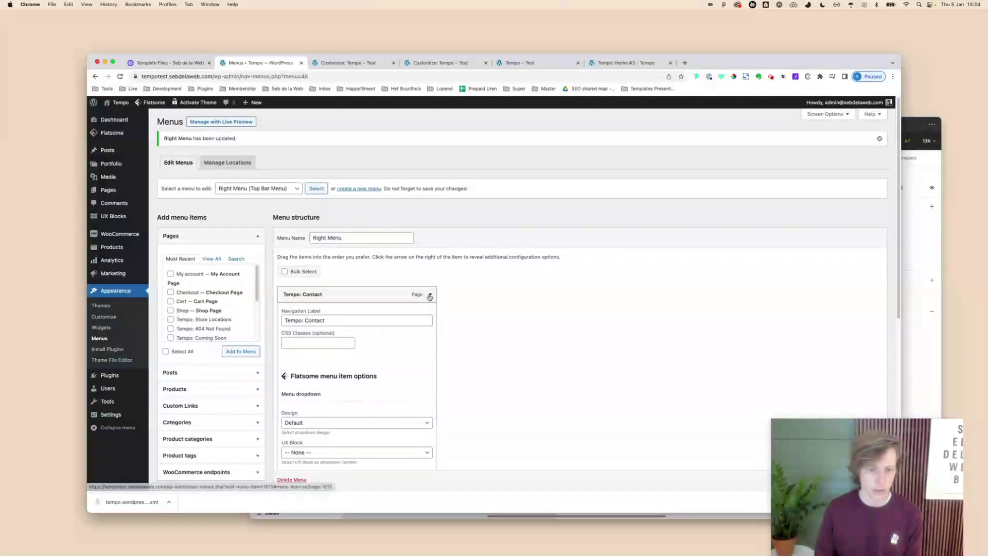
pyautogui.click(430, 294)
# Step: Search the pages for contact, rename the Tempo: Contact page as Contact, and update it
pyautogui.click(131, 189)
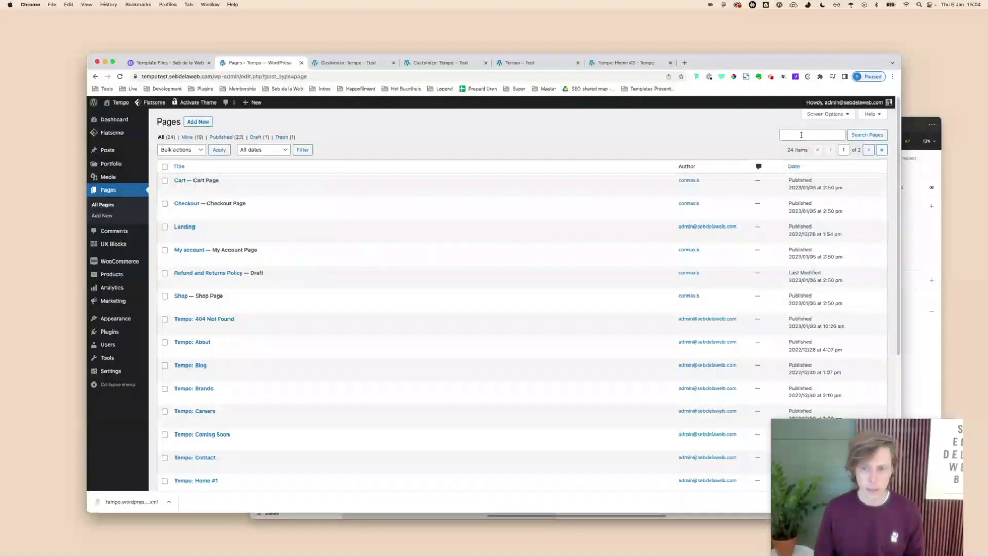
pyautogui.click(803, 134)
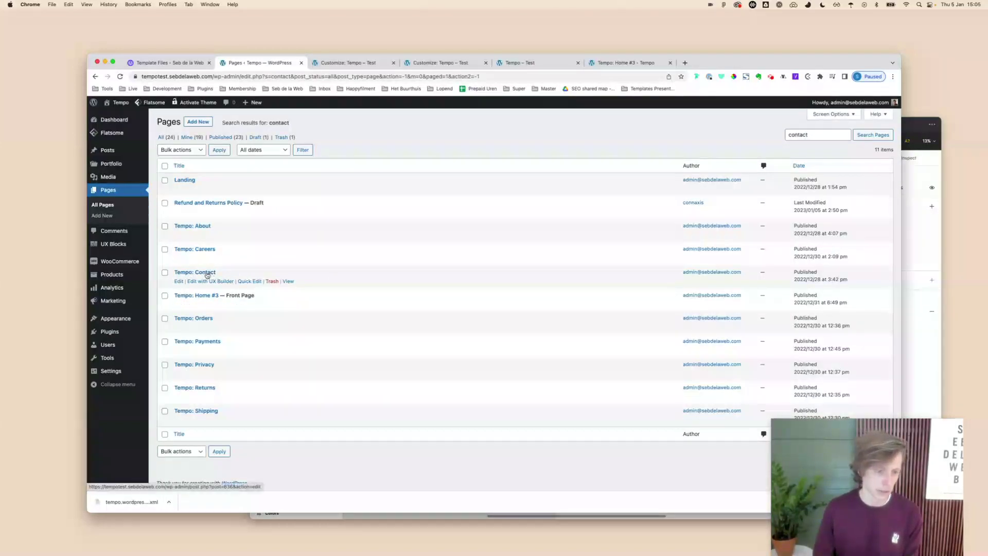
pyautogui.click(207, 274)
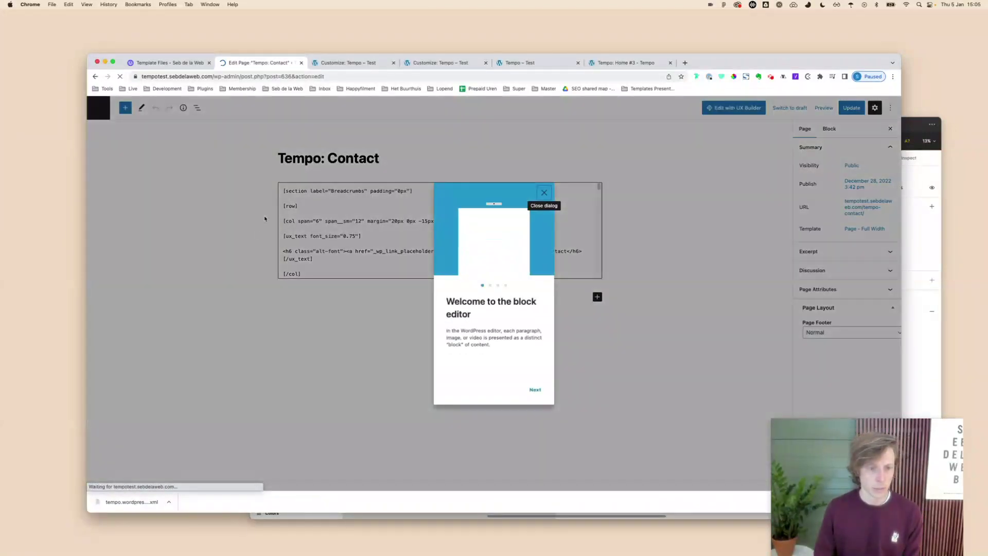
pyautogui.click(544, 193)
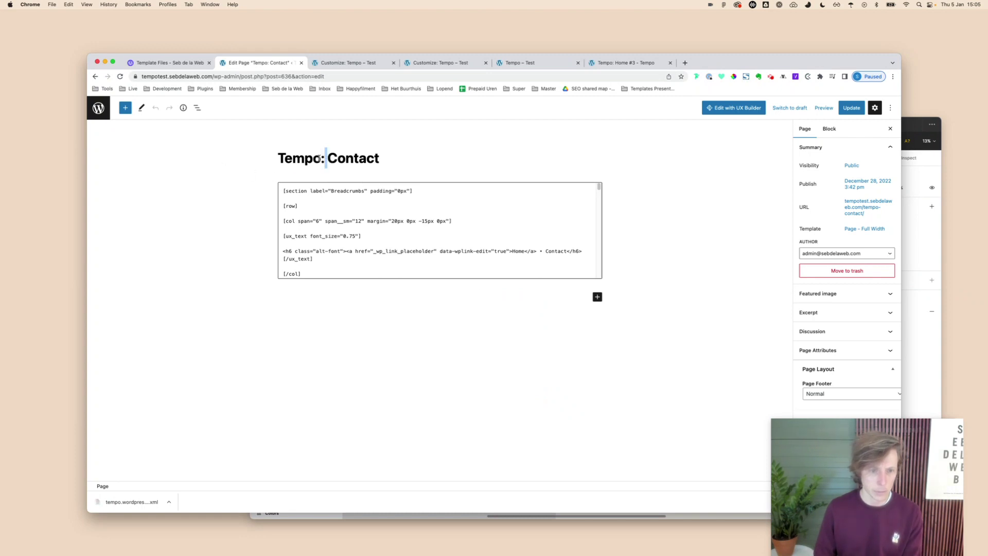
pyautogui.moveTo(319, 159); pyautogui.dragTo(278, 158)
pyautogui.press('BackSpace')
pyautogui.click(851, 109)
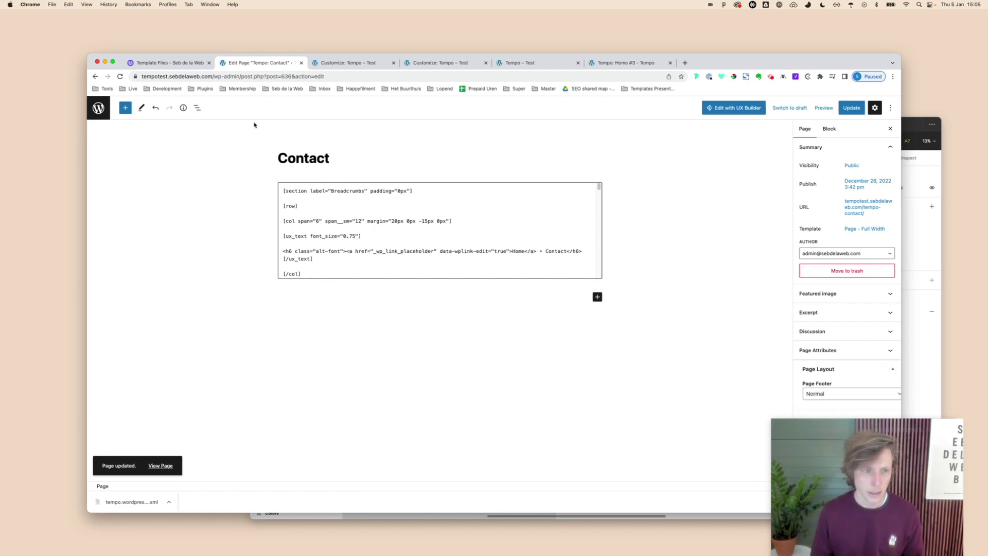
# Step: Install and activate the Classic Editor plugin
pyautogui.click(102, 108)
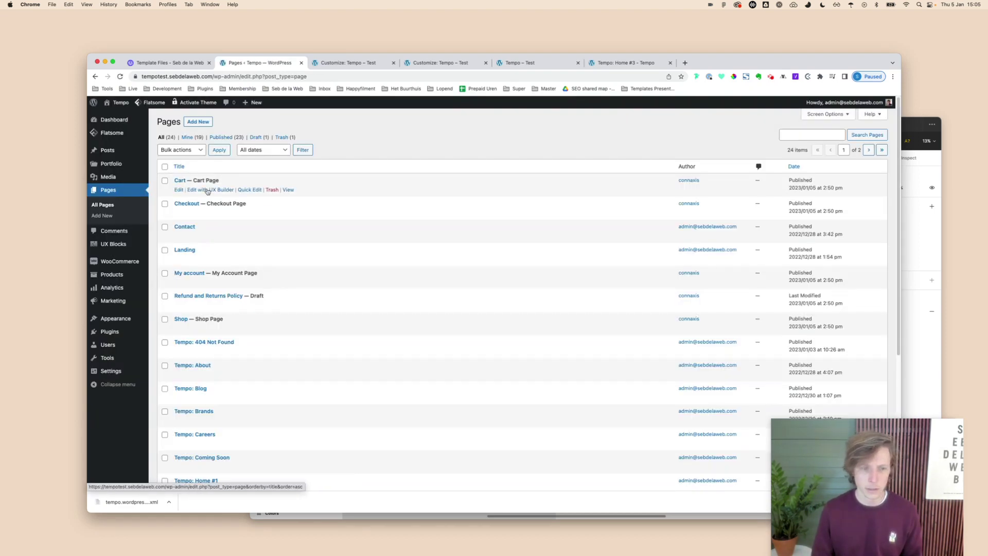
pyautogui.click(129, 331)
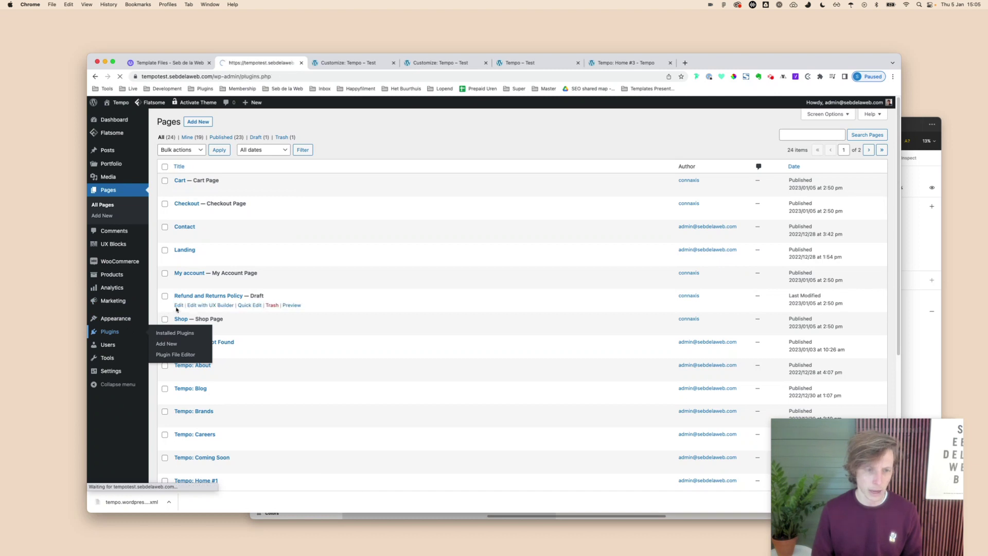
pyautogui.click(202, 127)
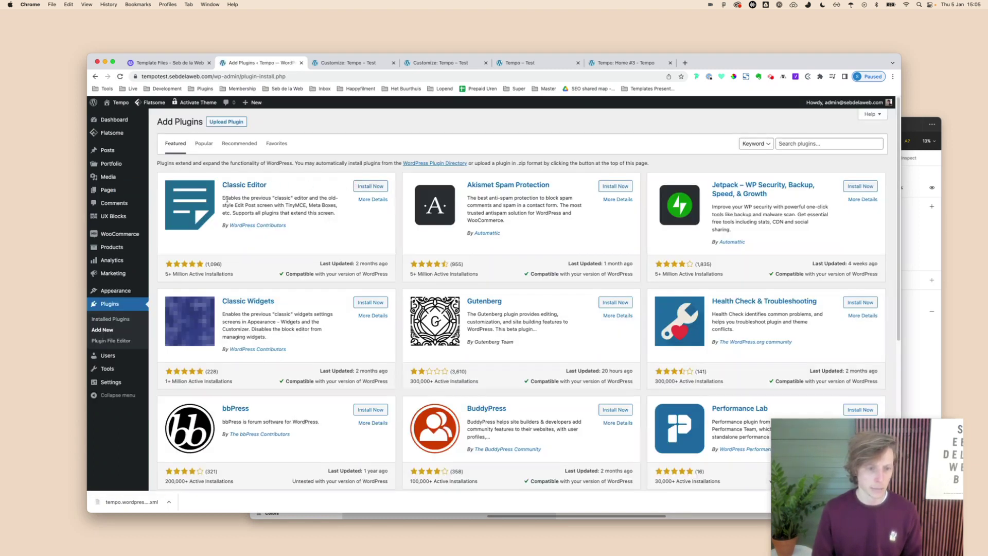
pyautogui.click(371, 186)
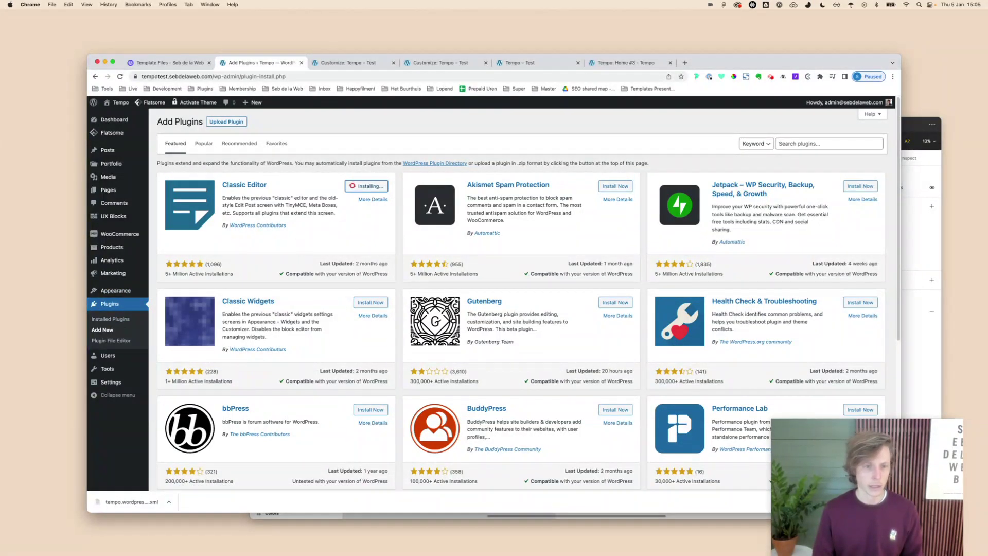
pyautogui.click(372, 187)
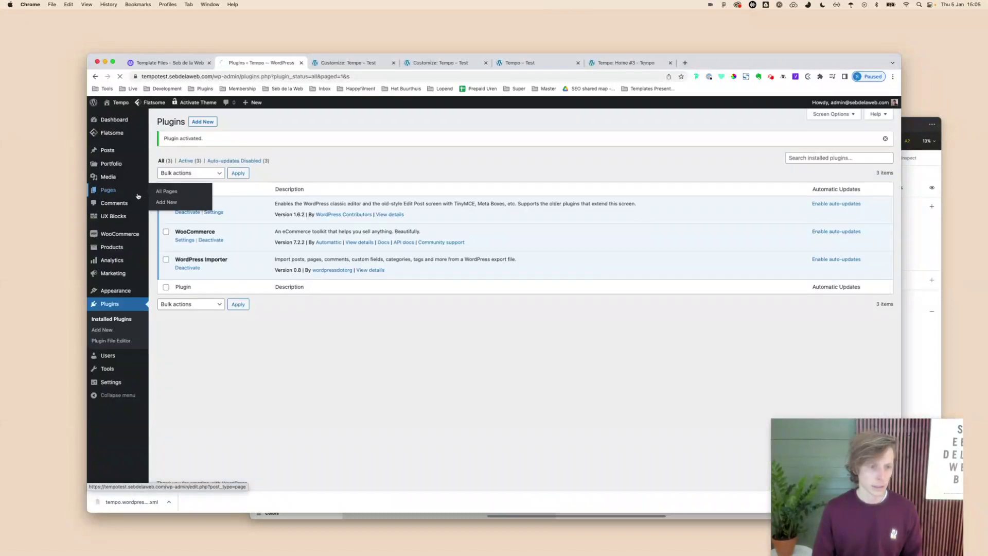
# Step: Look through the Contact page's content in the classic editor and view the published page in a separate tab
pyautogui.click(196, 195)
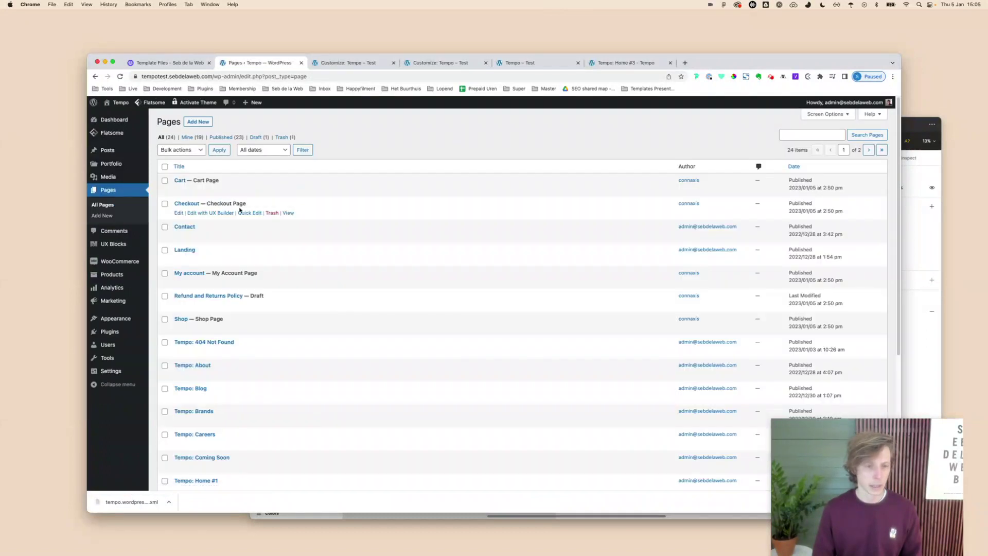
pyautogui.click(194, 228)
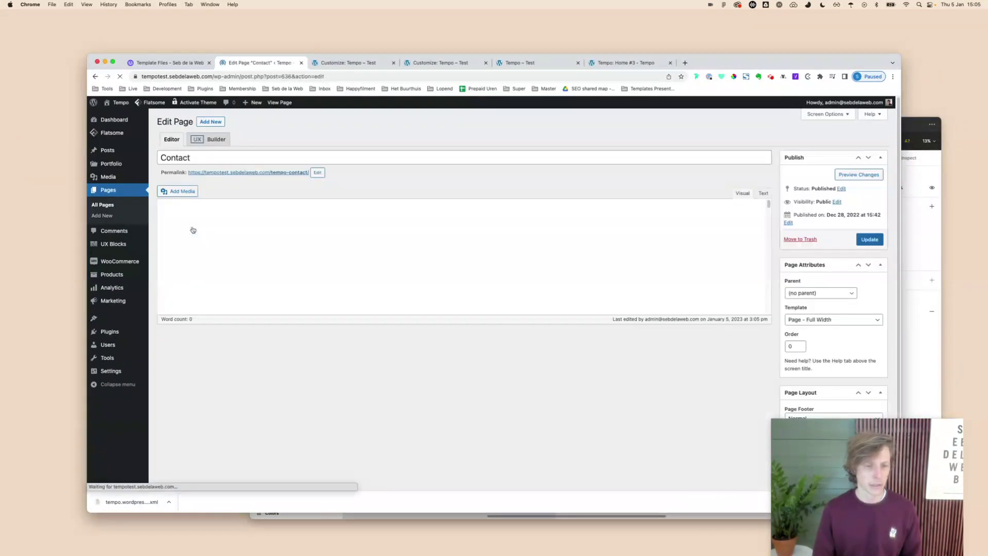
pyautogui.click(764, 194)
pyautogui.click(743, 193)
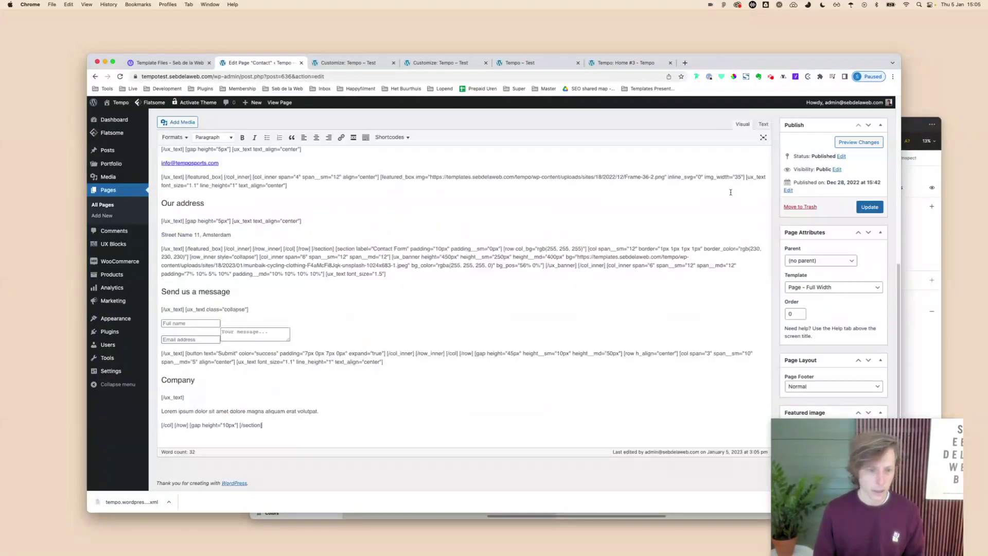
pyautogui.scroll(10, 366, 331)
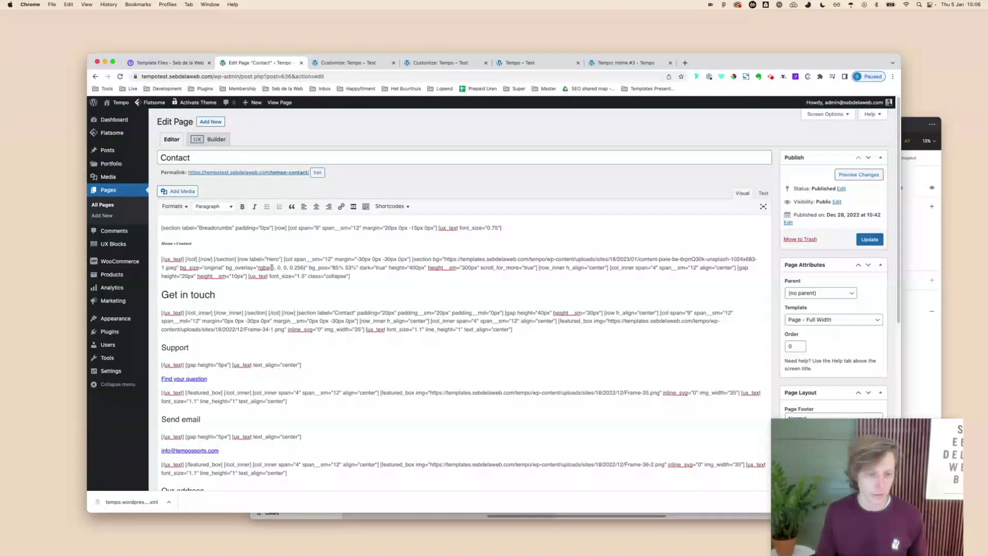
pyautogui.scroll(-5, 272, 267)
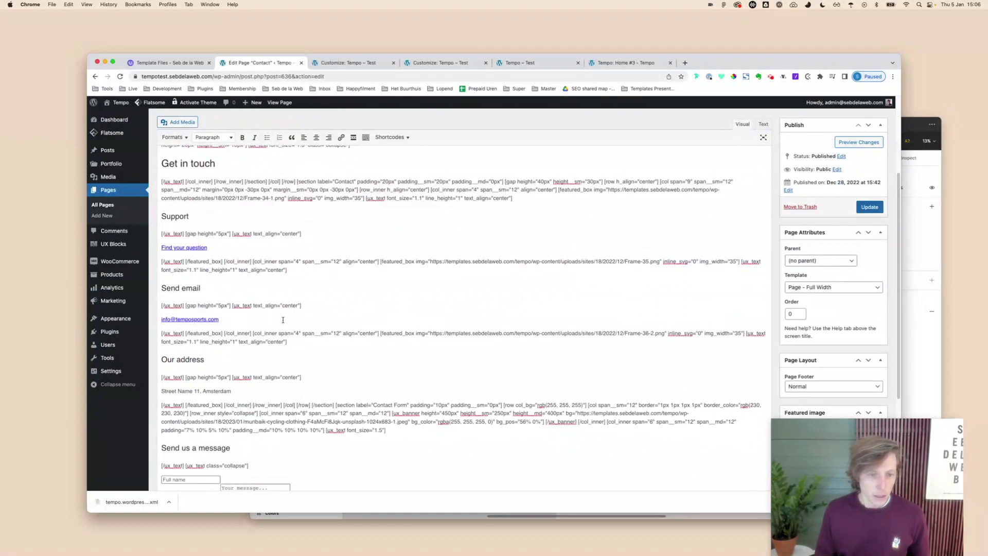
pyautogui.scroll(2, 282, 319)
pyautogui.scroll(3, 331, 214)
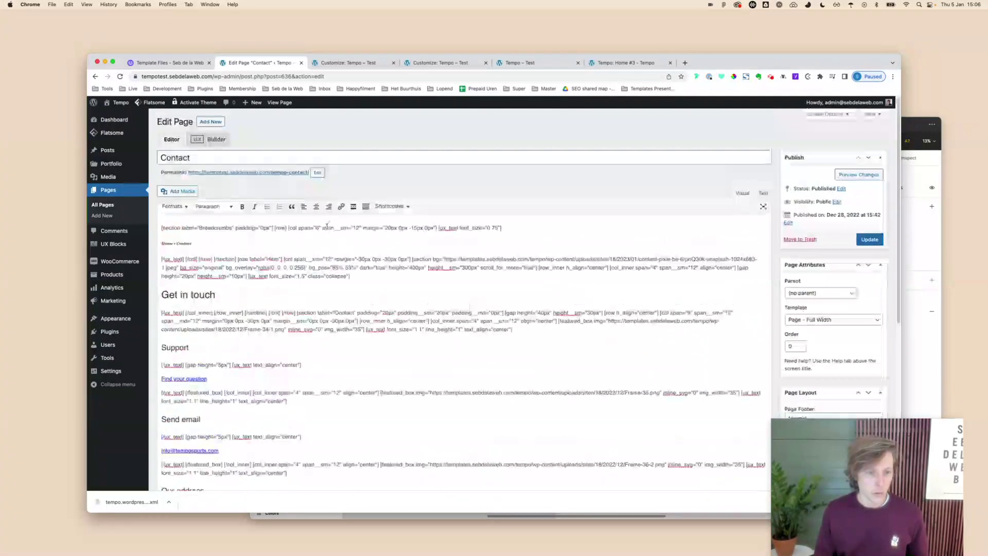
pyautogui.keyDown('super'); pyautogui.click(246, 173); pyautogui.keyUp('super')
pyautogui.click(355, 63)
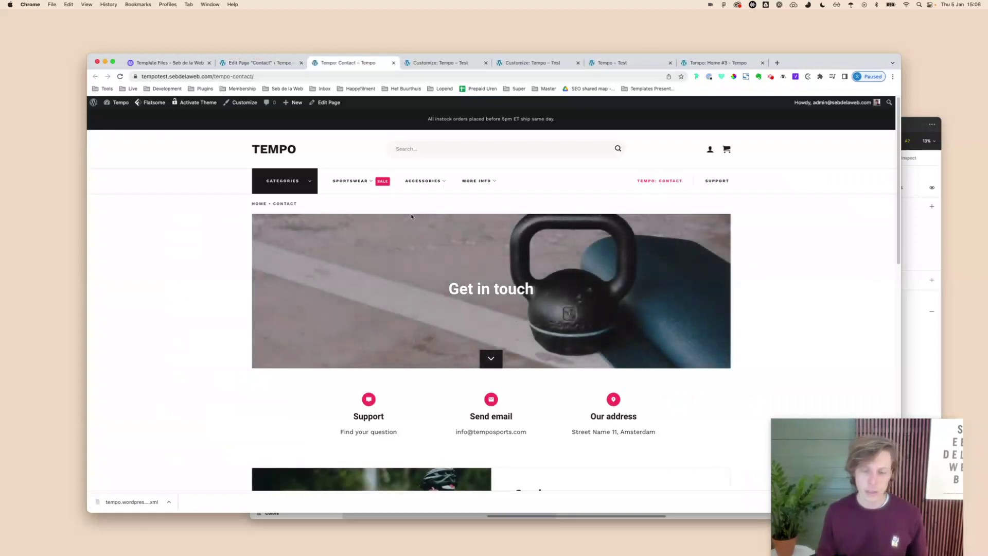
# Step: Replace all code in the Contact page's text editor with the copied page code and update the page
pyautogui.click(259, 64)
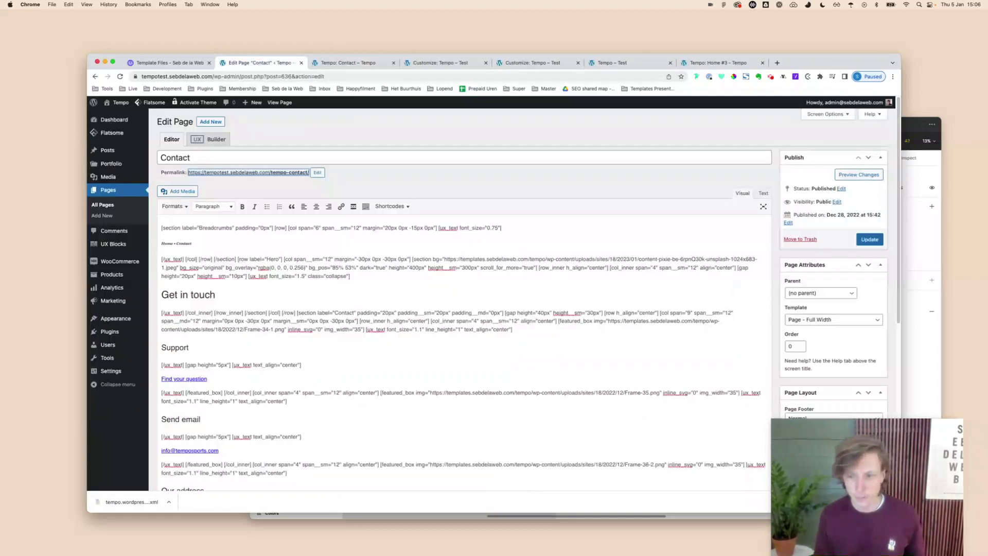
pyautogui.press('super+a')
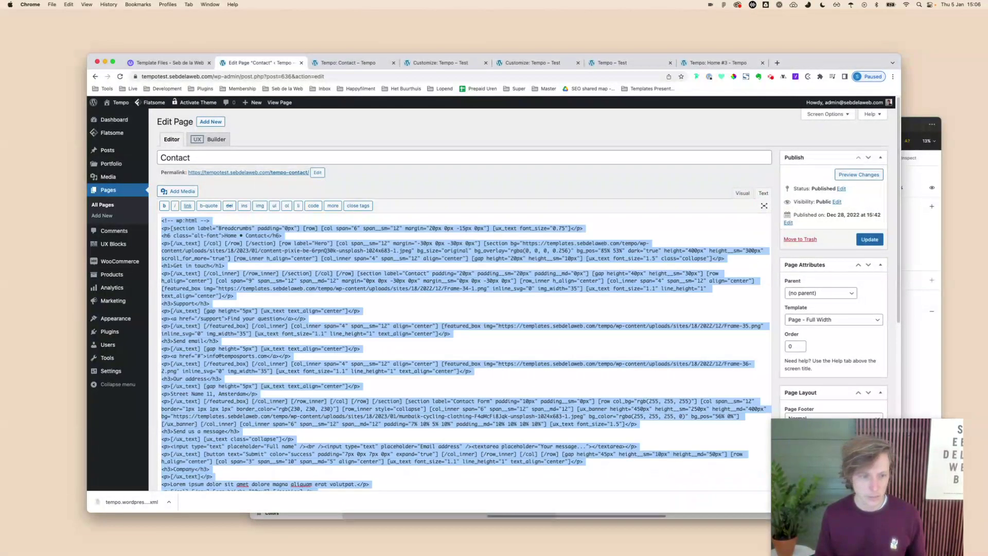
pyautogui.press('BackSpace')
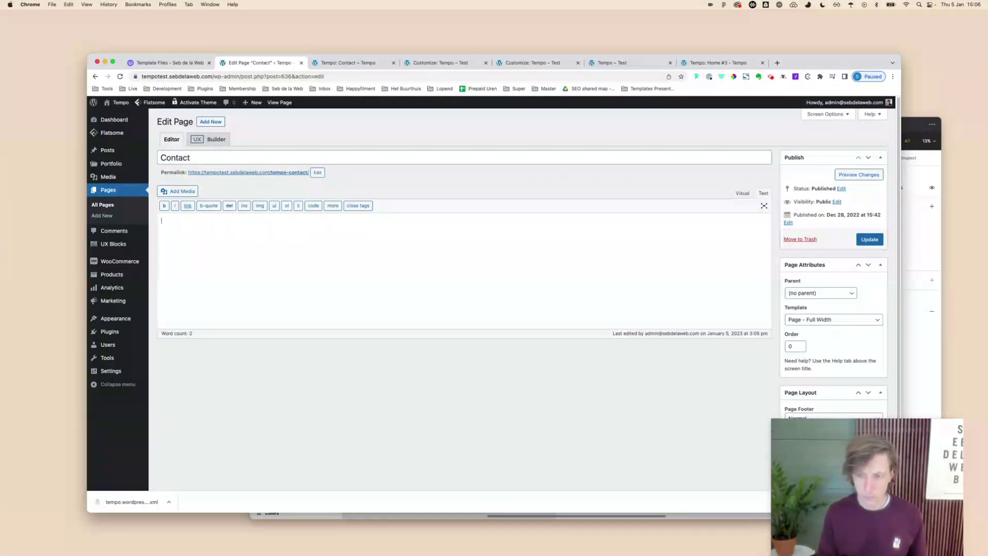
pyautogui.press('super+v')
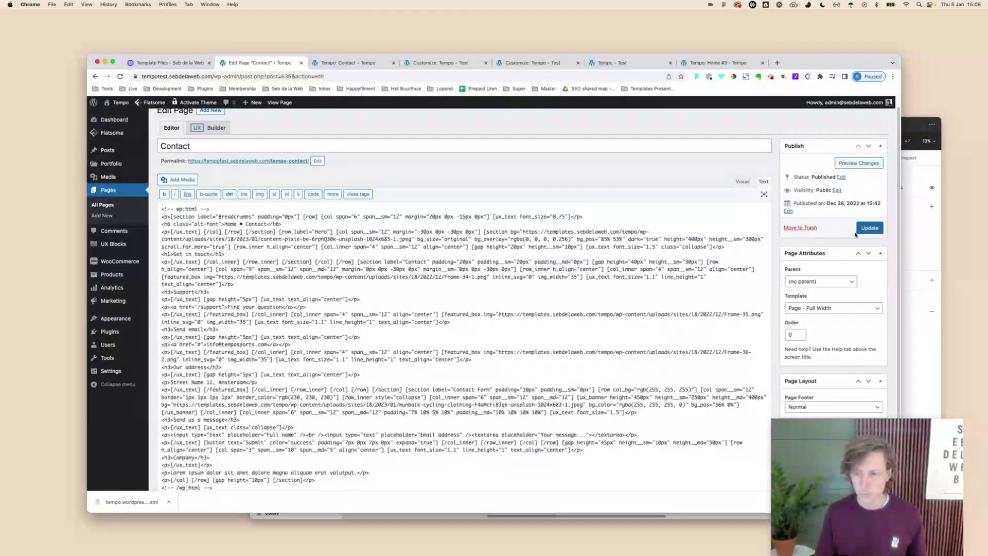
pyautogui.click(869, 227)
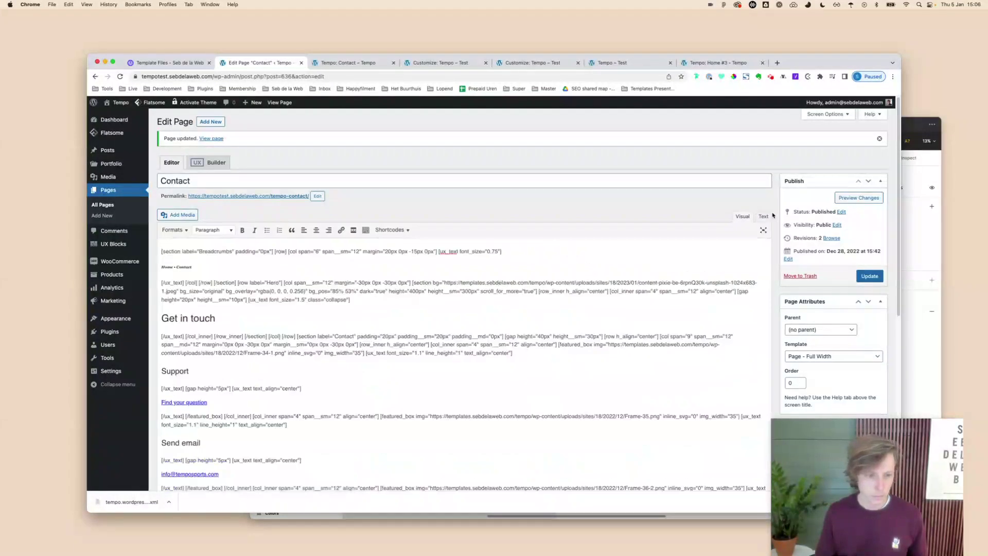
# Step: Change the Contact page's permalink slug to contact and update the page
pyautogui.click(771, 217)
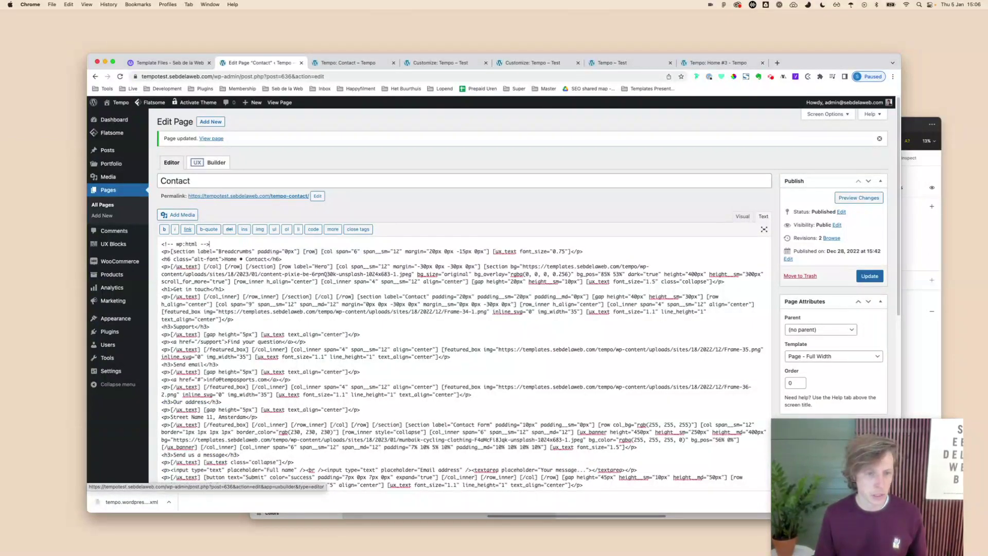
pyautogui.click(317, 196)
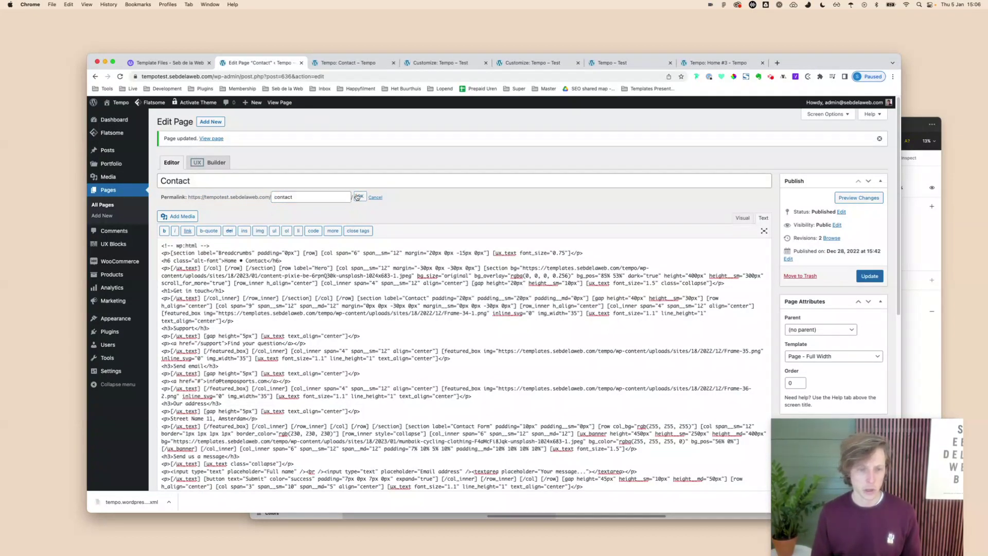
pyautogui.press('Return')
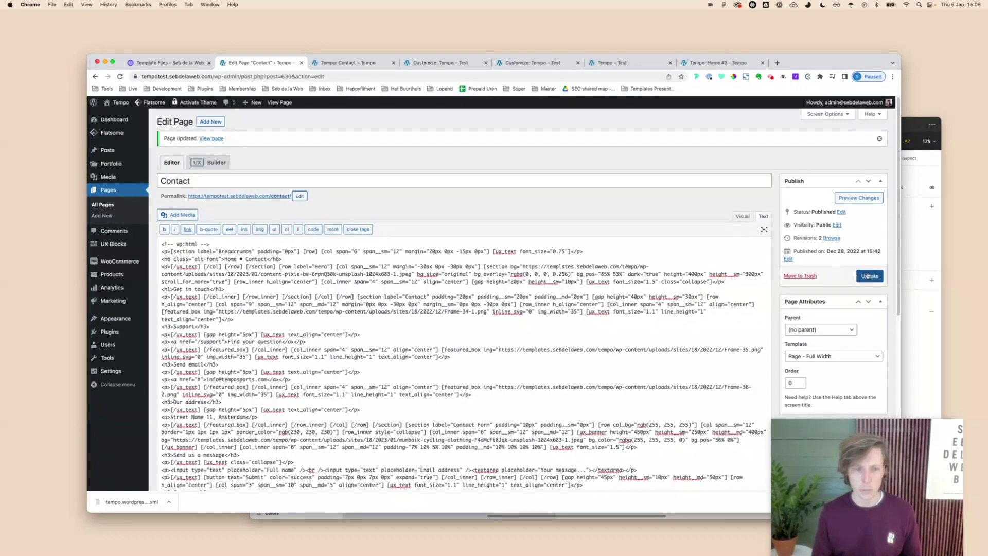
pyautogui.click(868, 275)
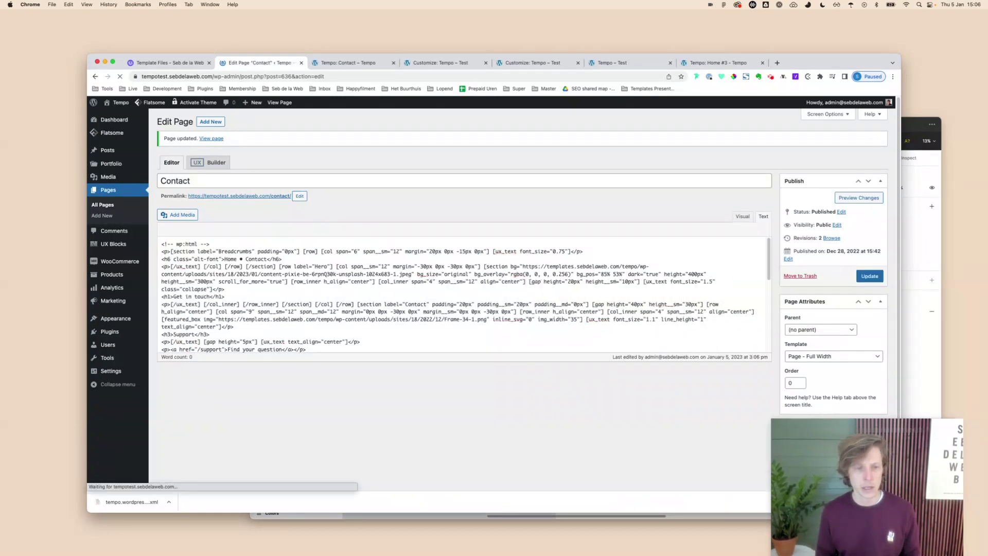
# Step: In UX Builder, delete the Text elements before the Breadcrumbs section and after the Contact Form section, and update the Contact page
pyautogui.click(221, 163)
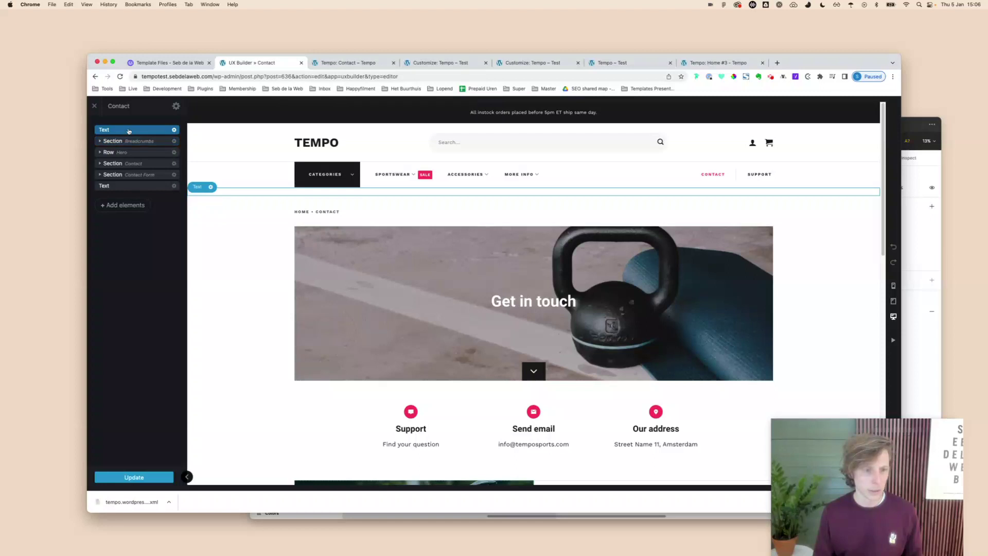
pyautogui.click(131, 130)
pyautogui.click(94, 125)
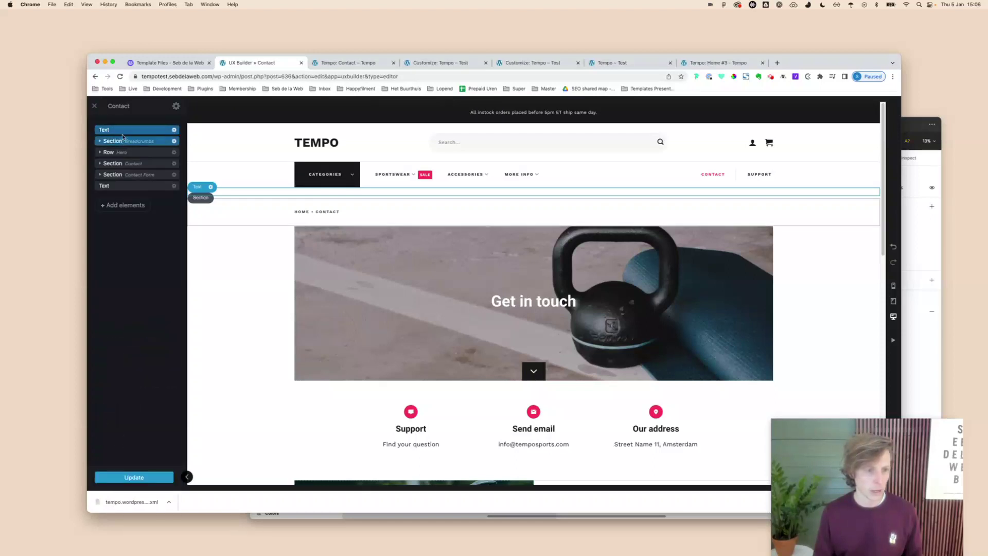
pyautogui.rightClick(125, 132)
pyautogui.click(129, 177)
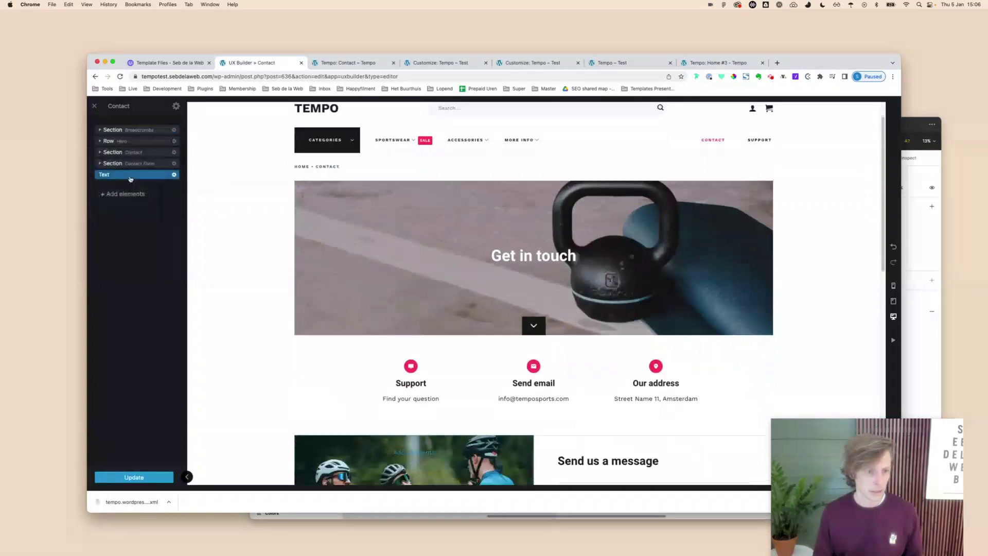
pyautogui.click(95, 125)
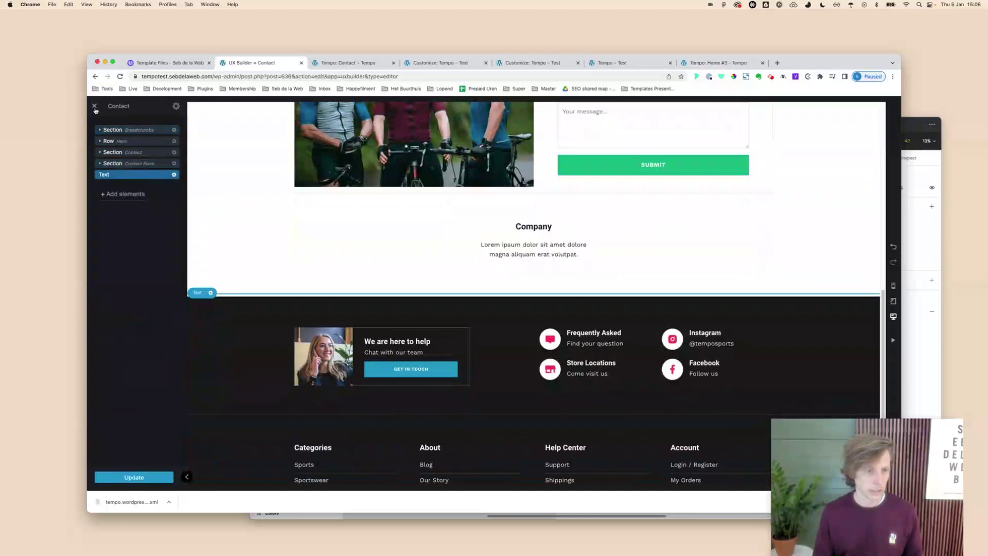
pyautogui.rightClick(132, 175)
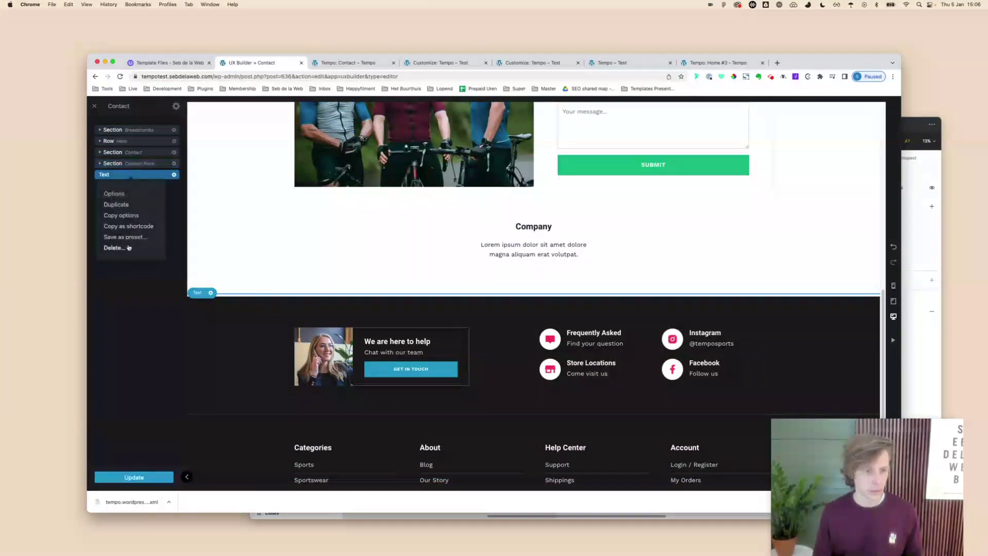
pyautogui.click(129, 248)
pyautogui.scroll(2, 342, 256)
pyautogui.scroll(4, 288, 316)
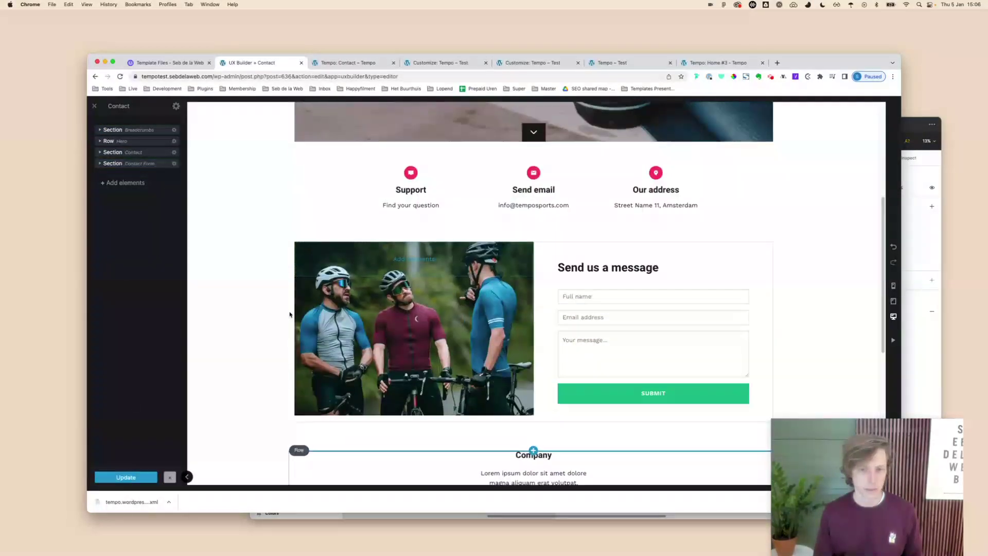
pyautogui.scroll(5, 290, 313)
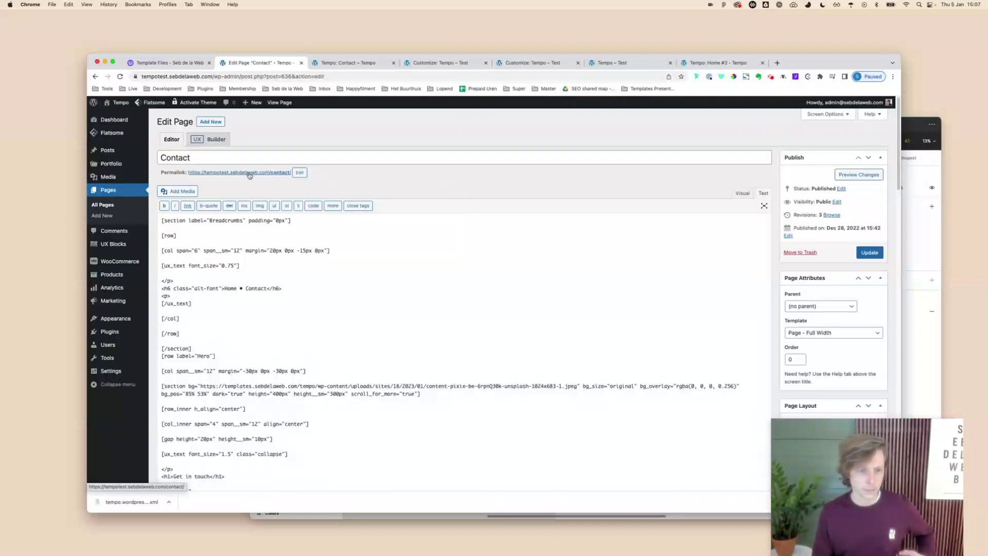
# Step: View the published Contact, Support and home pages and check the Categories, Sportswear and Accessories dropdowns in the header
pyautogui.click(249, 173)
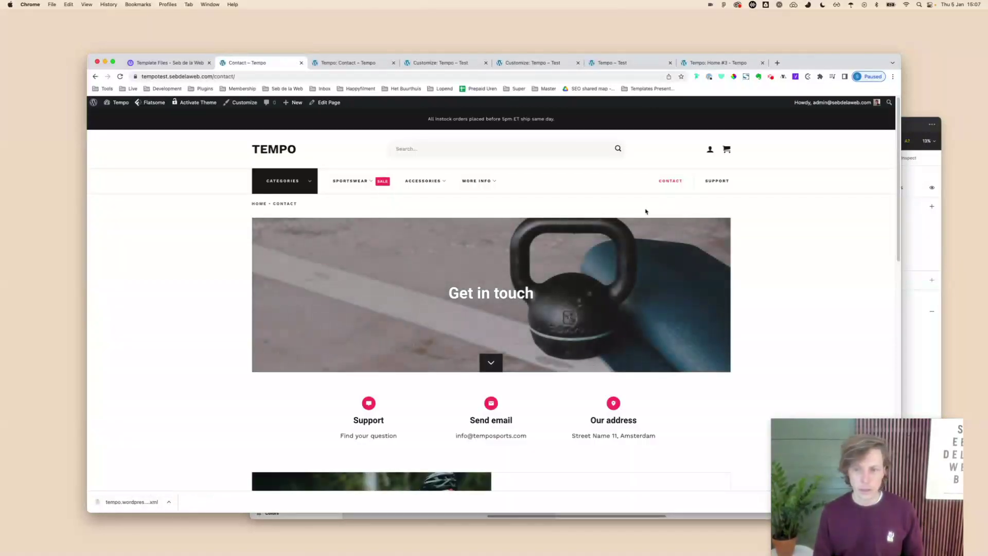
pyautogui.click(721, 182)
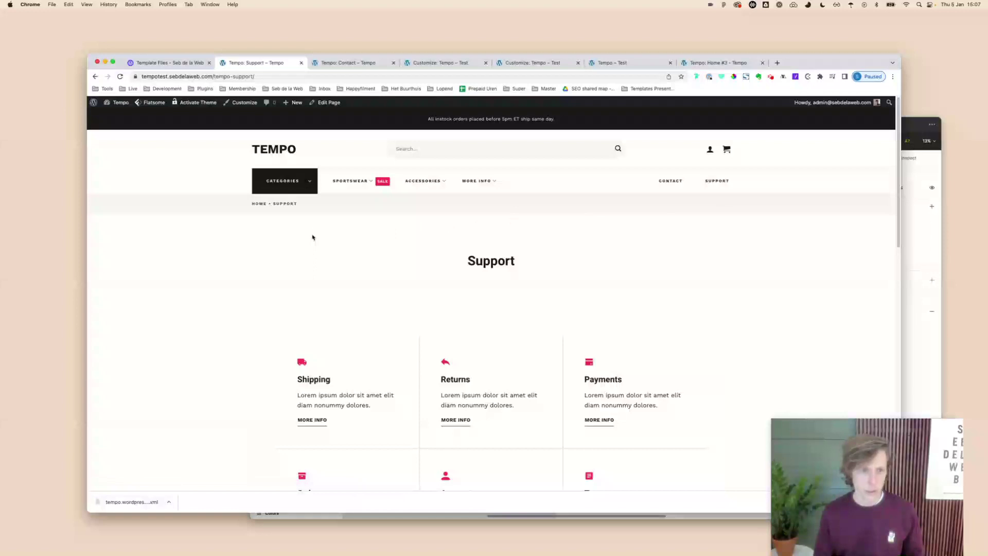
pyautogui.click(287, 153)
pyautogui.moveTo(307, 207)
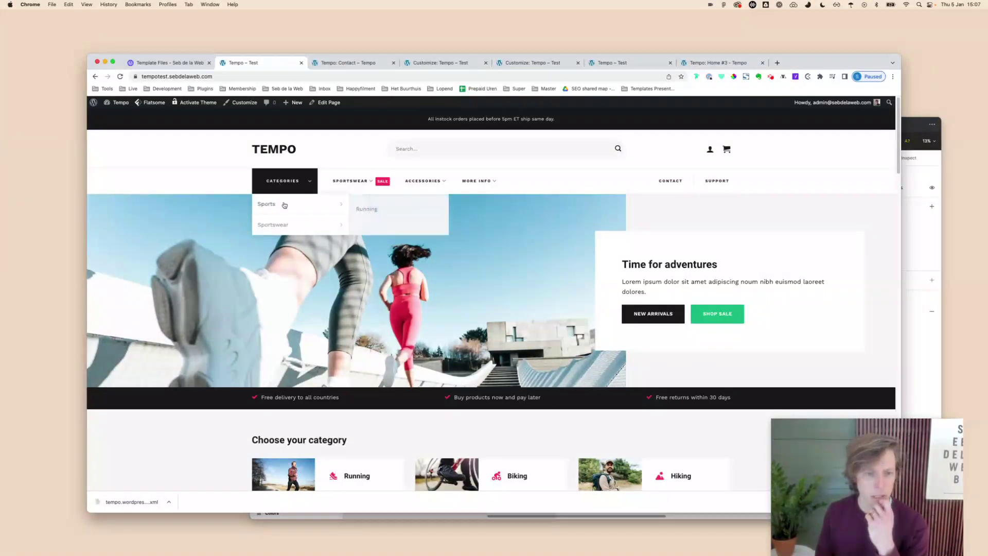
pyautogui.moveTo(367, 183)
pyautogui.moveTo(428, 182)
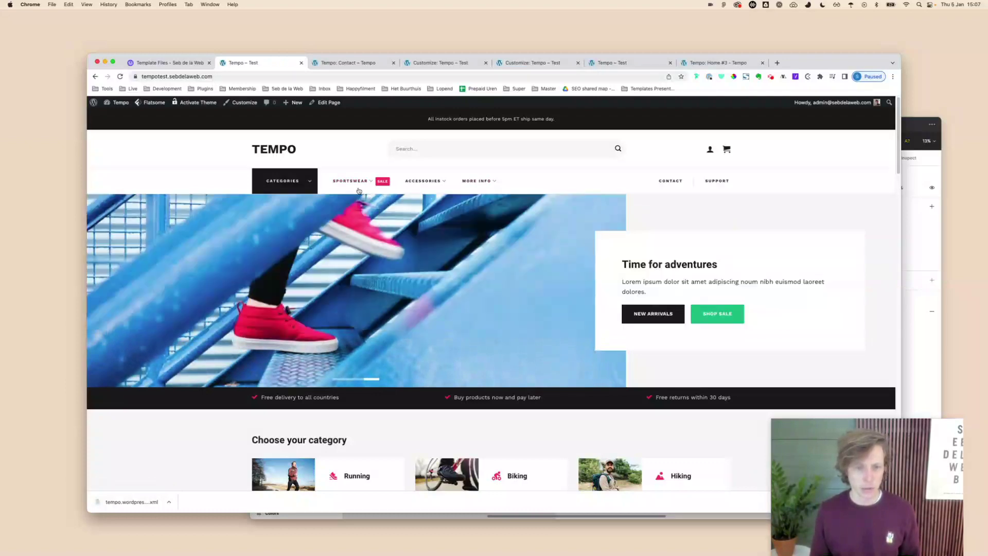
pyautogui.moveTo(393, 219)
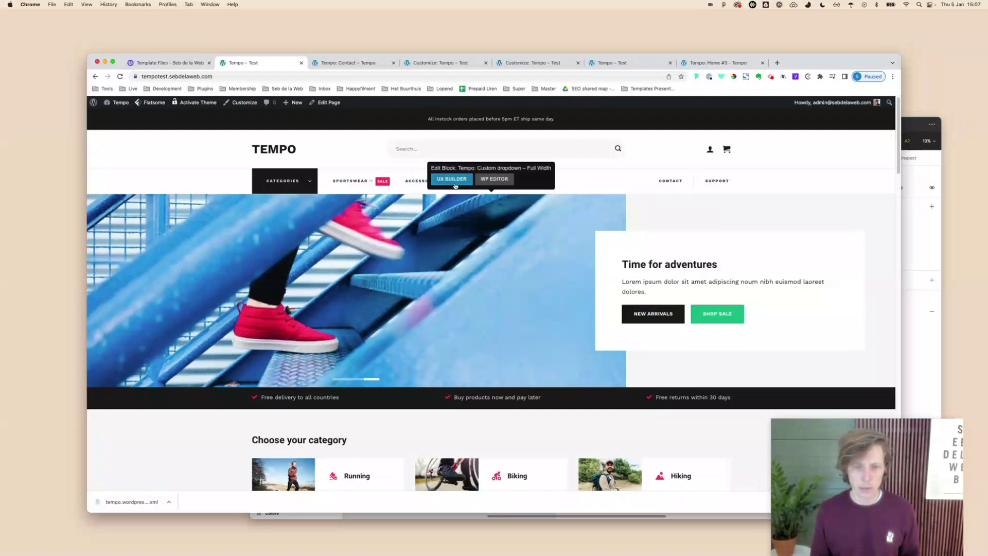
# Step: Open the Tempo: Custom dropdown – Full Width block in UX Builder, inspect its Sportswear menu links, and exit without saving
pyautogui.click(457, 184)
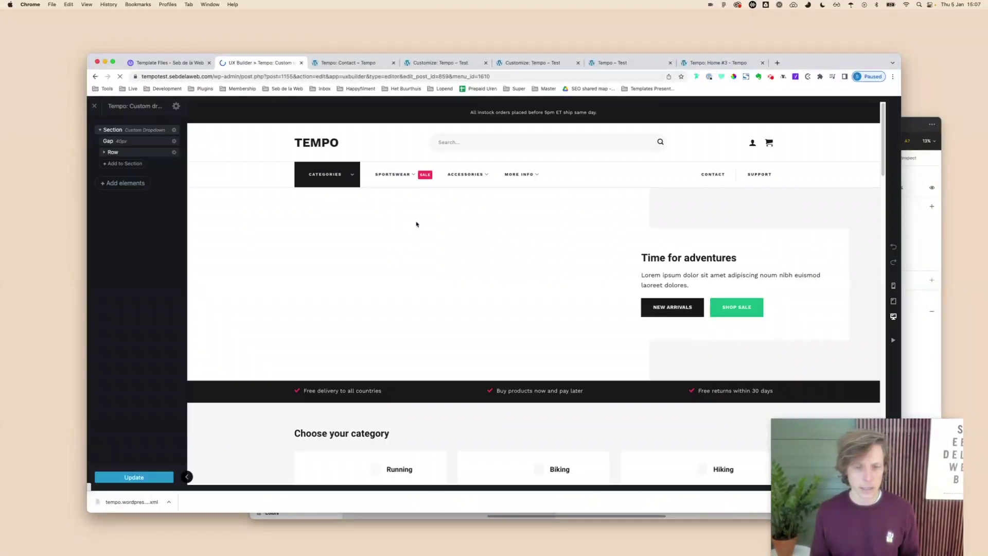
pyautogui.moveTo(403, 176)
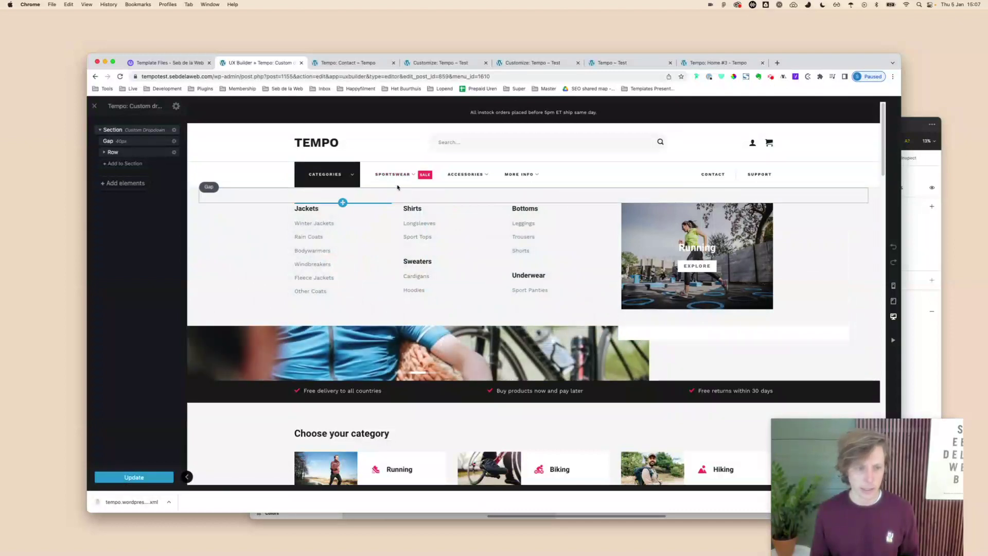
pyautogui.click(313, 223)
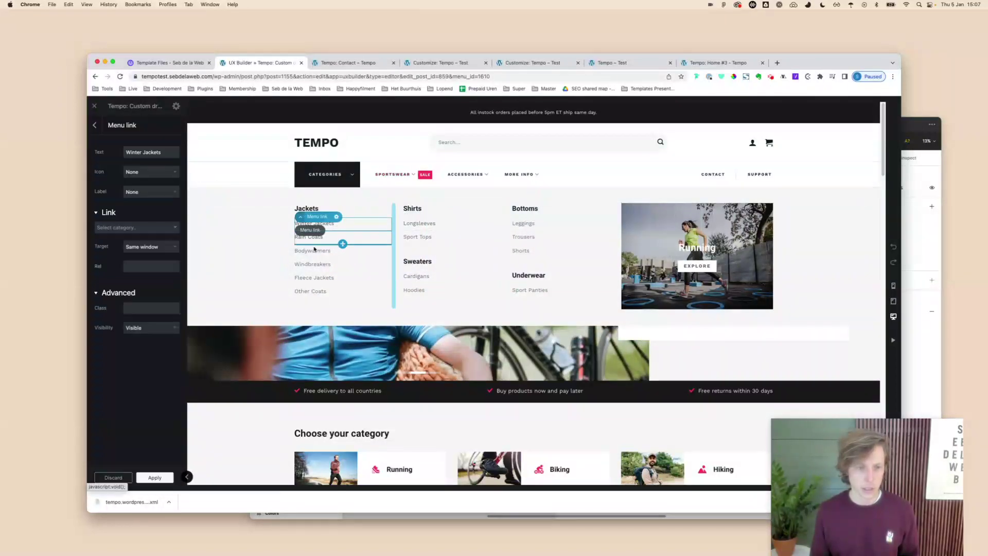
pyautogui.click(312, 251)
pyautogui.click(446, 225)
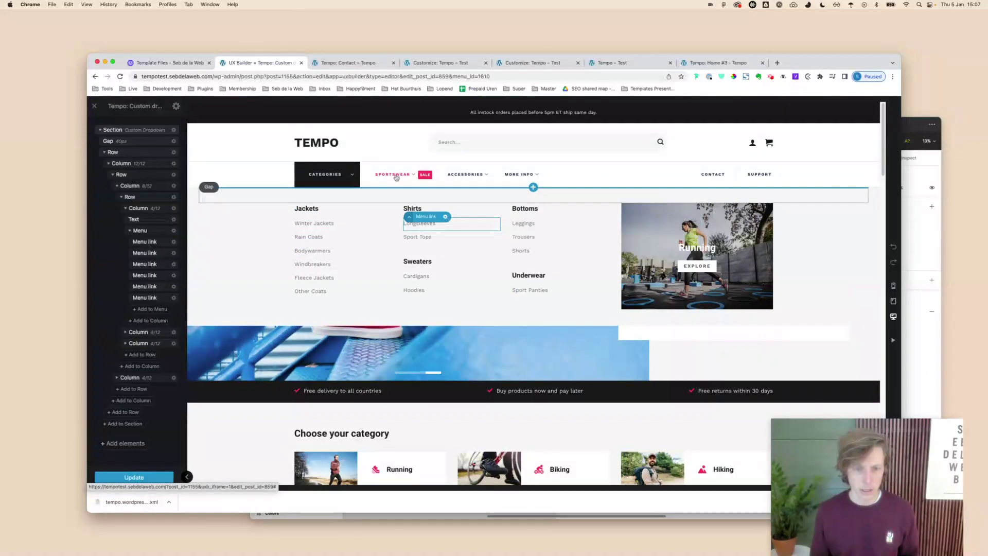
pyautogui.click(94, 105)
pyautogui.click(563, 121)
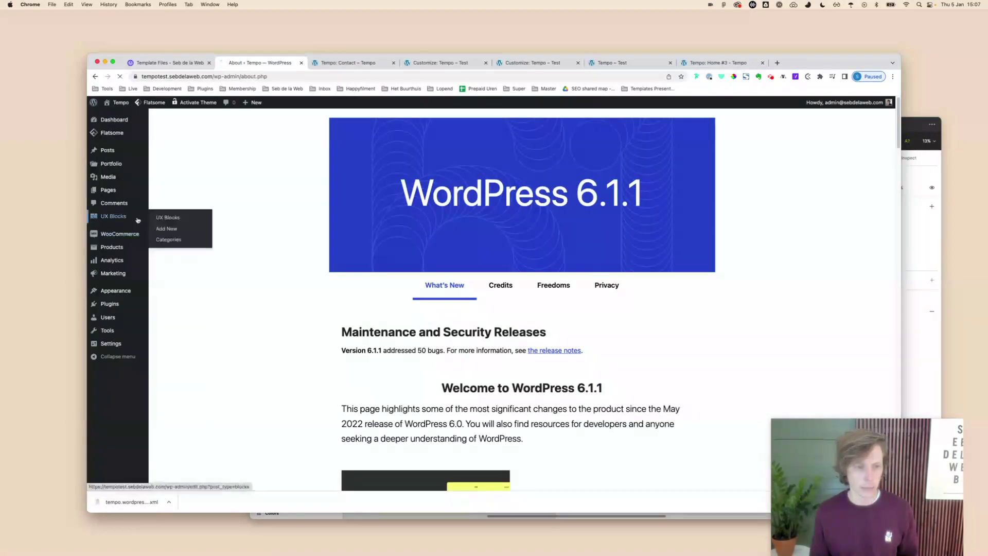
# Step: From the UX Blocks list, open Tempo: Custom Dropdown – Stacked in UX Builder, look through its content, and exit without saving
pyautogui.click(137, 220)
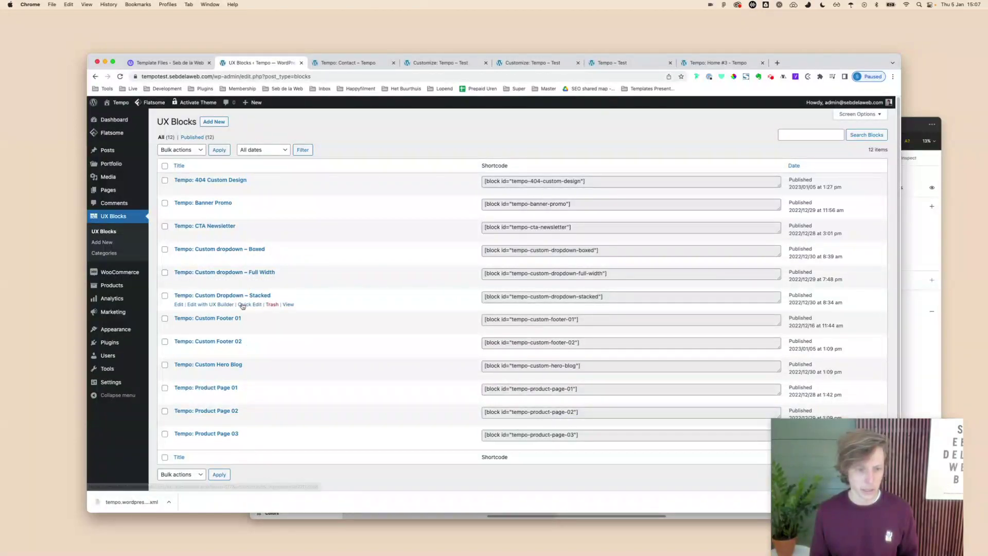
pyautogui.click(228, 304)
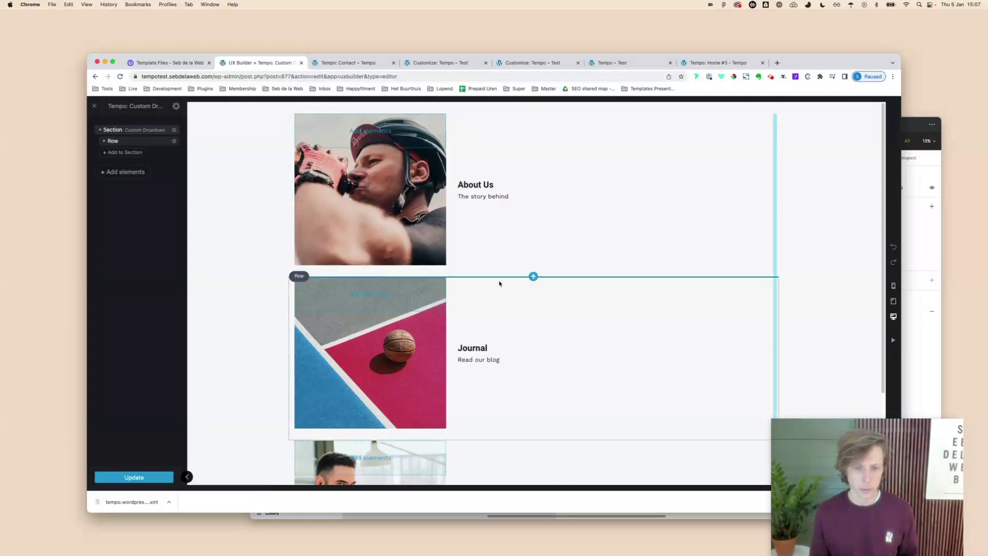
pyautogui.scroll(-5, 496, 282)
pyautogui.scroll(5, 485, 326)
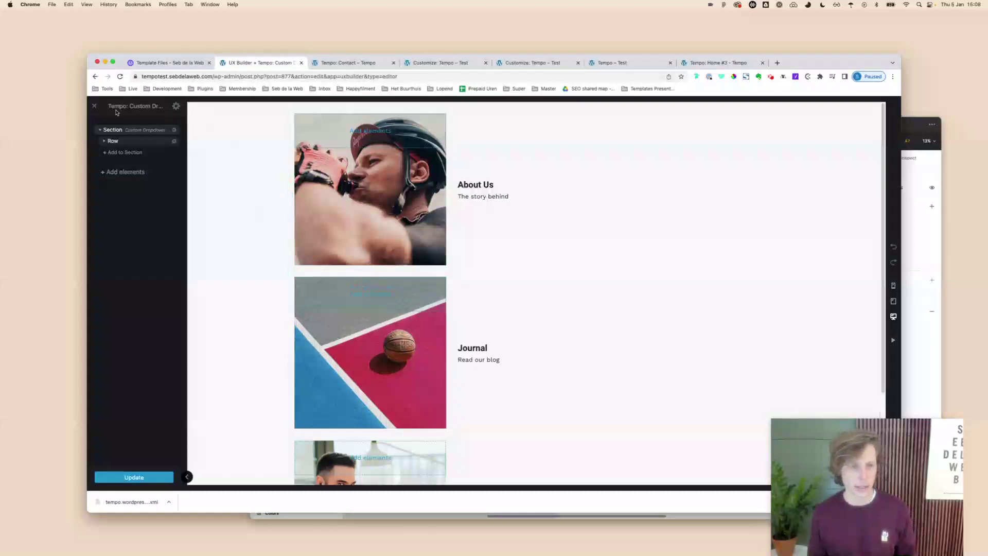
pyautogui.click(95, 108)
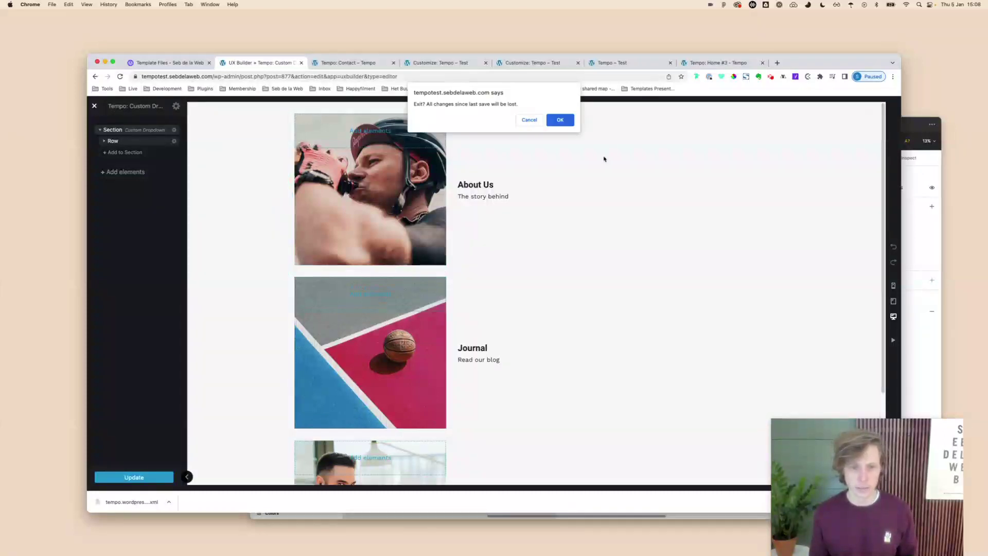
pyautogui.click(560, 116)
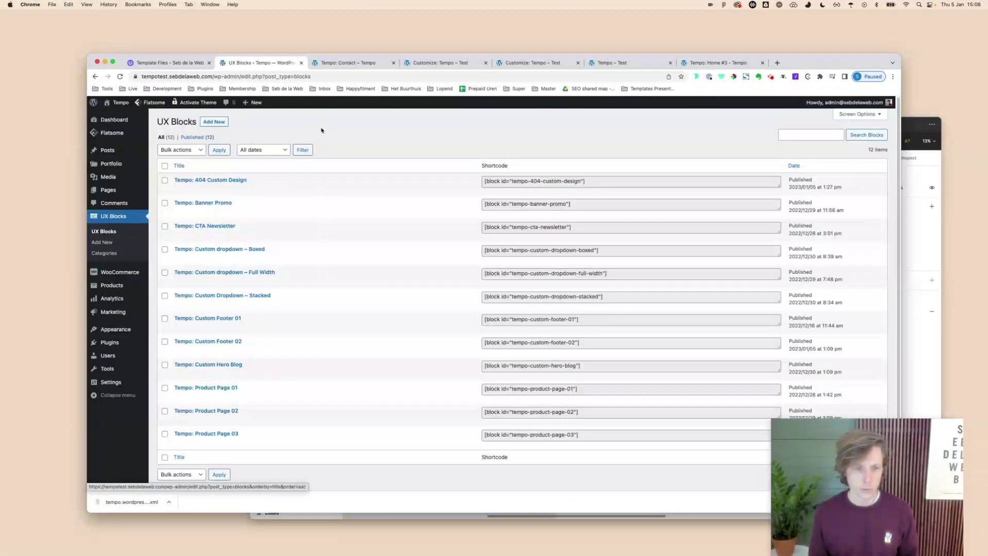
# Step: Open the test site in a separate tab, close the surplus tabs, and compare its Categories menu with the Tempo: Home #3 demo
pyautogui.keyDown('super'); pyautogui.click(116, 116); pyautogui.keyUp('super')
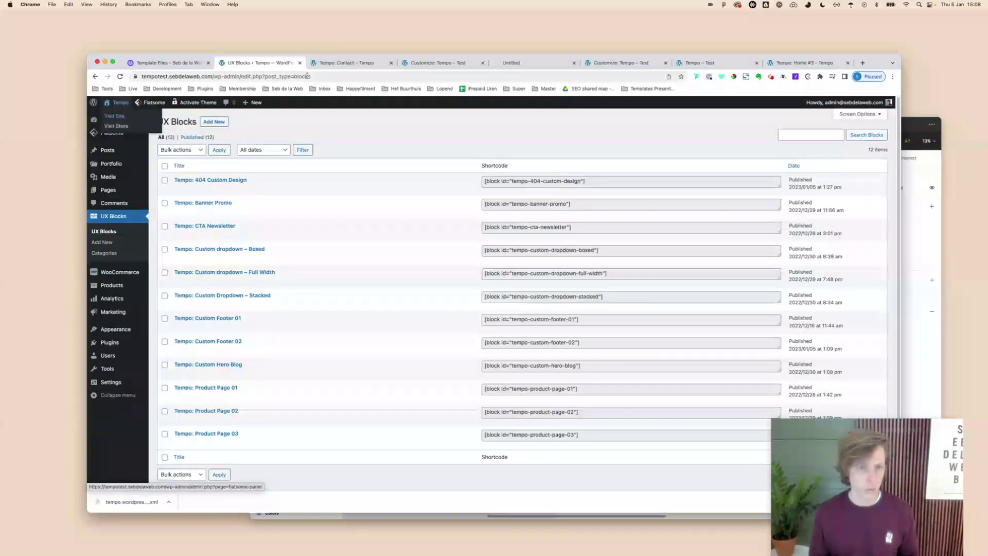
pyautogui.click(355, 63)
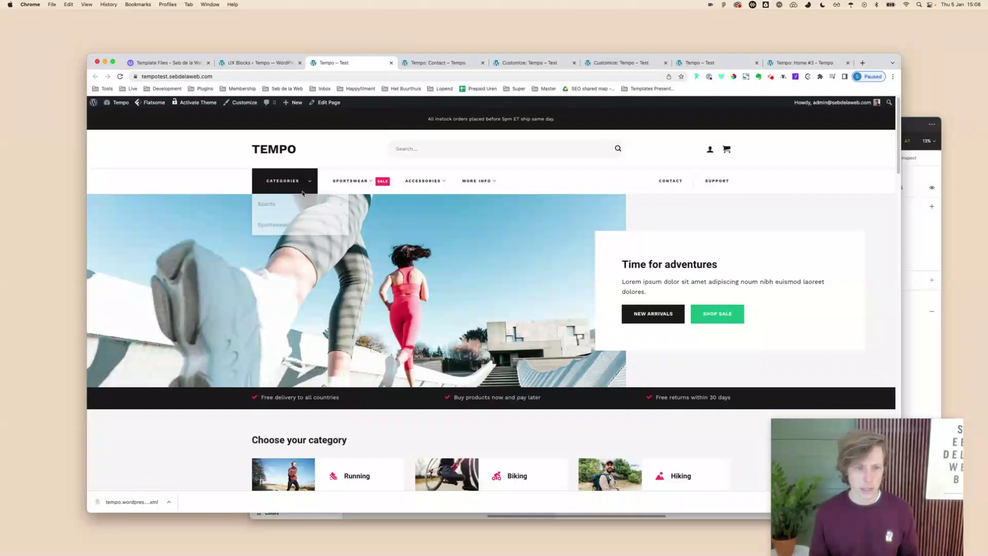
pyautogui.click(561, 64)
pyautogui.click(574, 63)
pyautogui.click(574, 63)
pyautogui.click(574, 62)
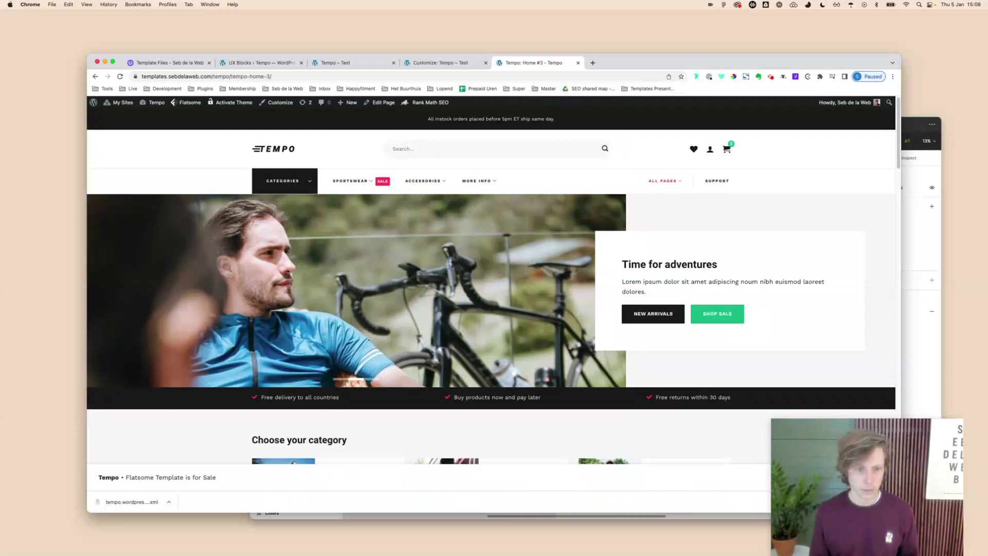
pyautogui.moveTo(273, 175)
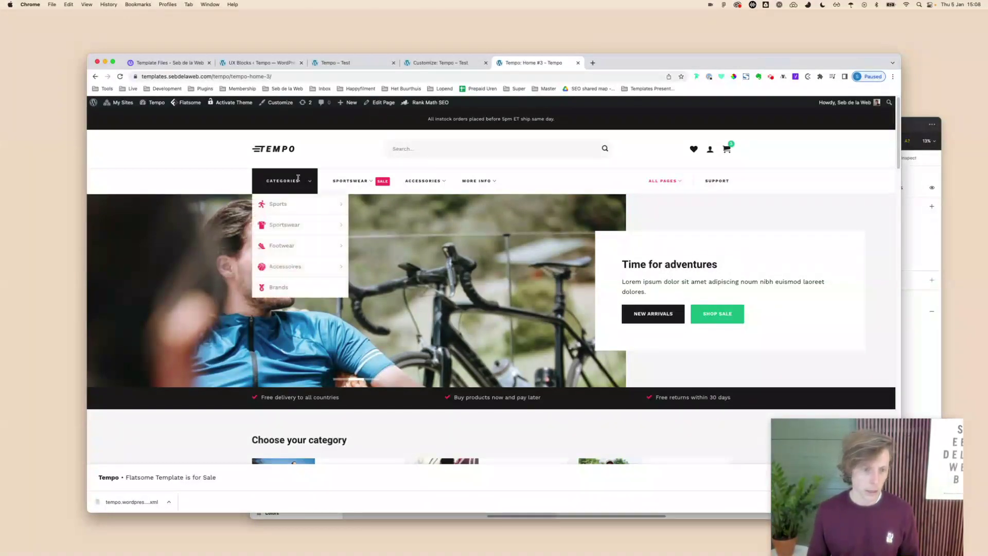
# Step: Open the Remix Icon website in a new tab
pyautogui.moveTo(275, 204)
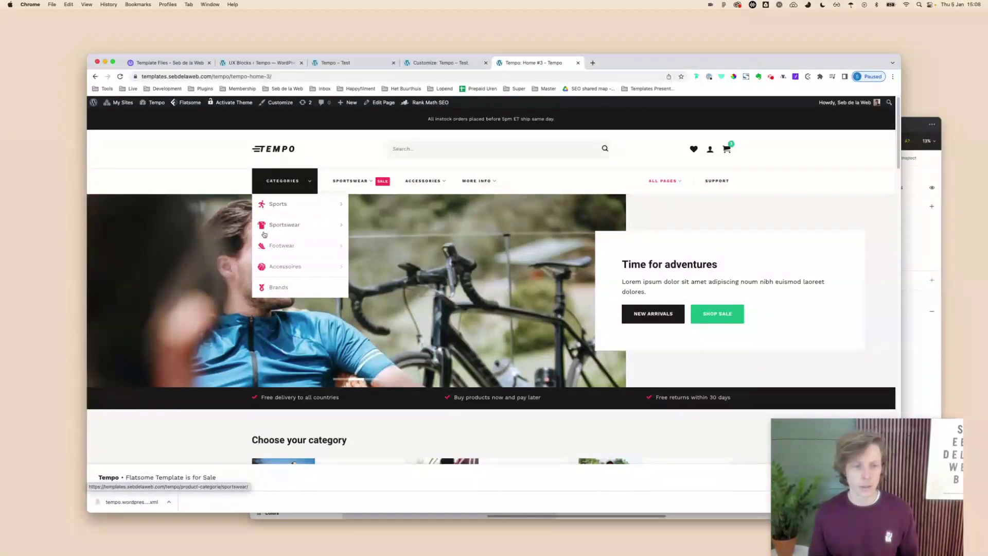
pyautogui.press('super+t')
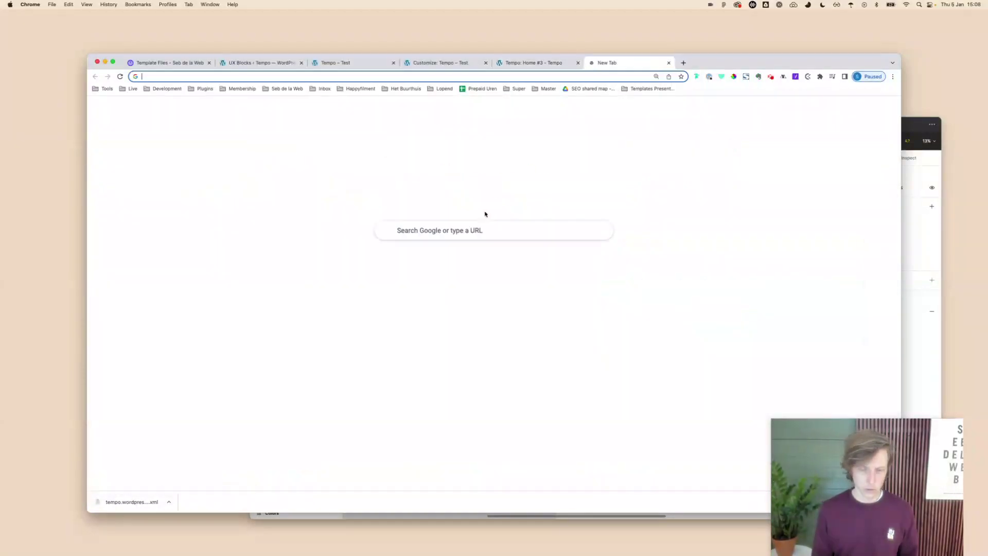
pyautogui.write('materi')
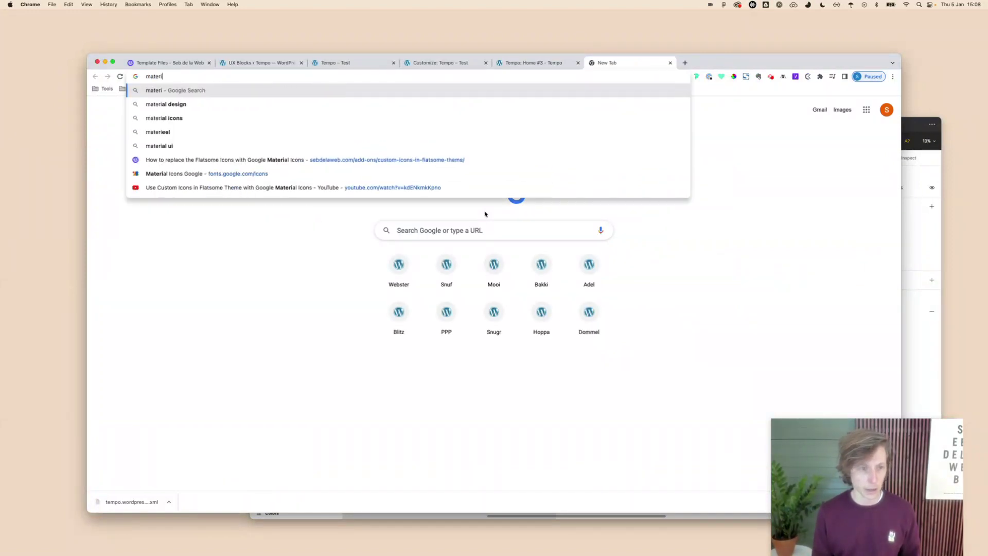
pyautogui.write('aliremix')
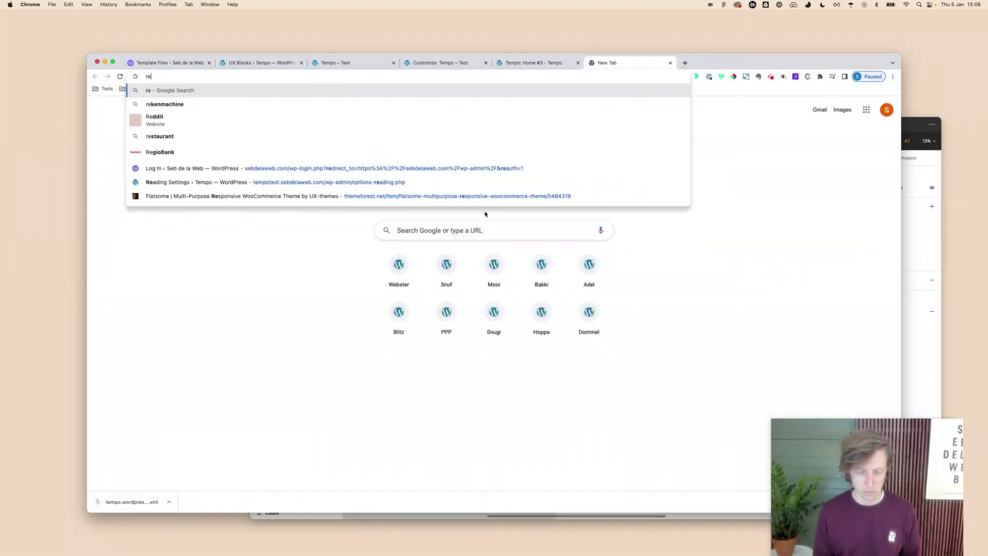
pyautogui.press('Return')
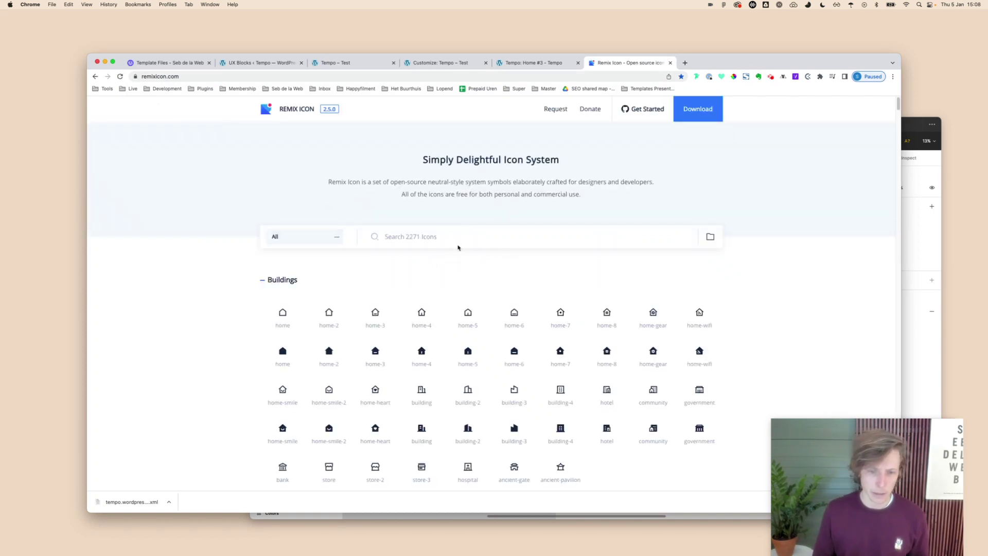
# Step: Open the Flaticon website in another new tab and dismiss its Google sign-in prompt
pyautogui.press('super+t')
pyautogui.write('flat')
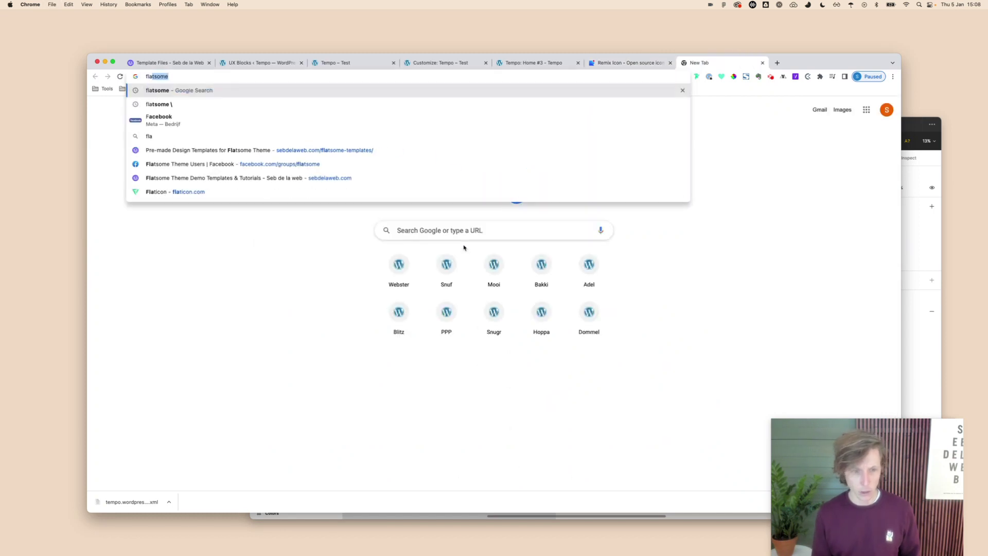
pyautogui.write('ic')
pyautogui.press('Return')
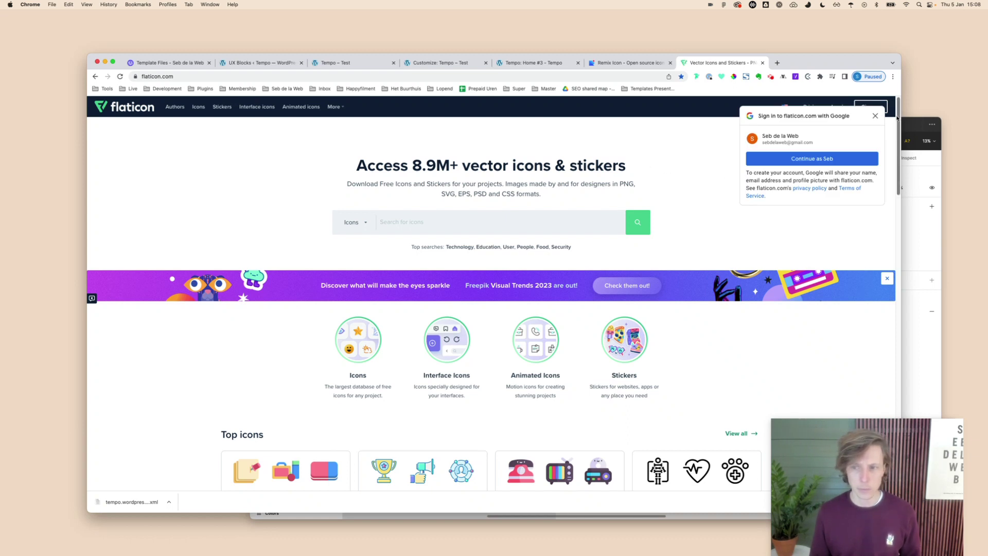
pyautogui.click(875, 117)
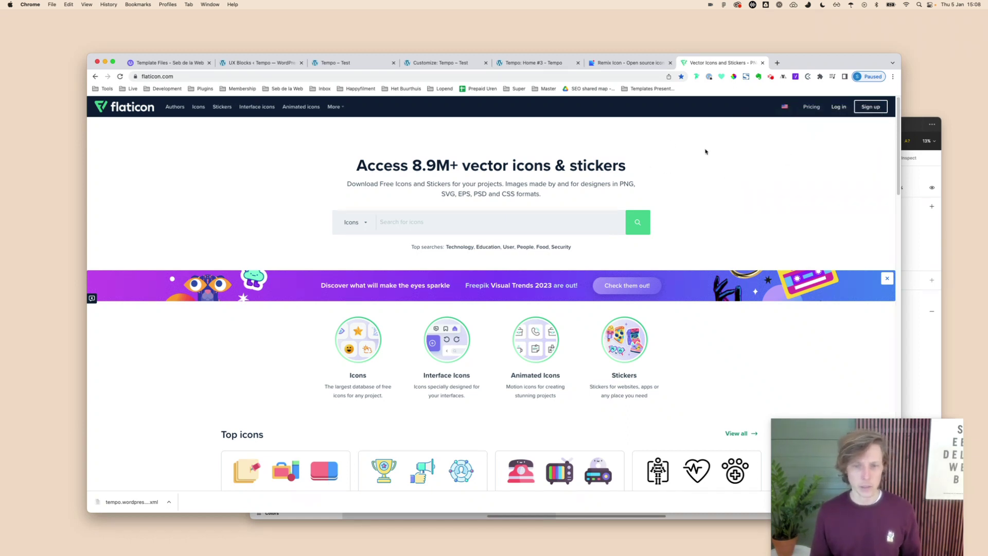
# Step: Search Remix Icon for "sport" and open the filled basketball icon's details
pyautogui.click(632, 63)
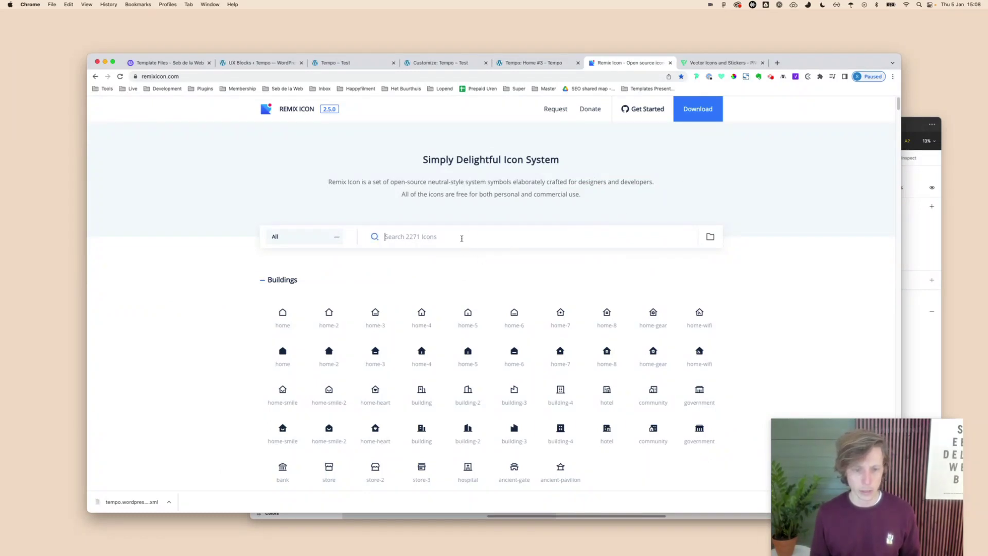
pyautogui.write('sport')
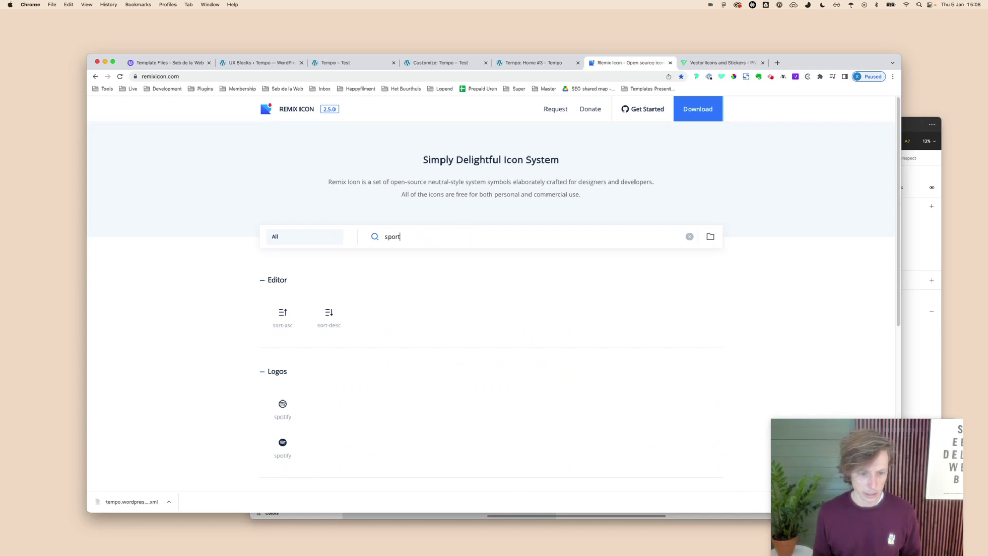
pyautogui.scroll(-5, 388, 388)
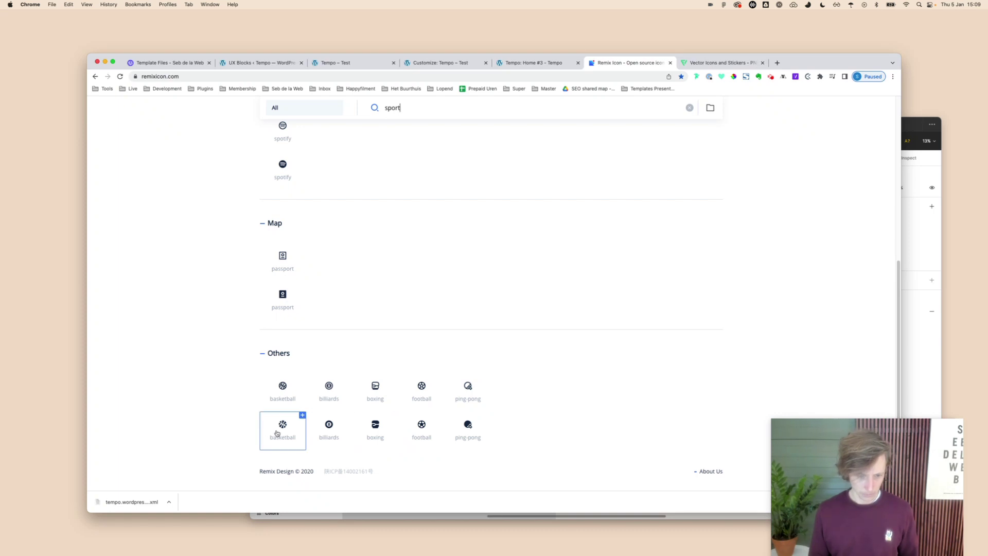
pyautogui.click(288, 435)
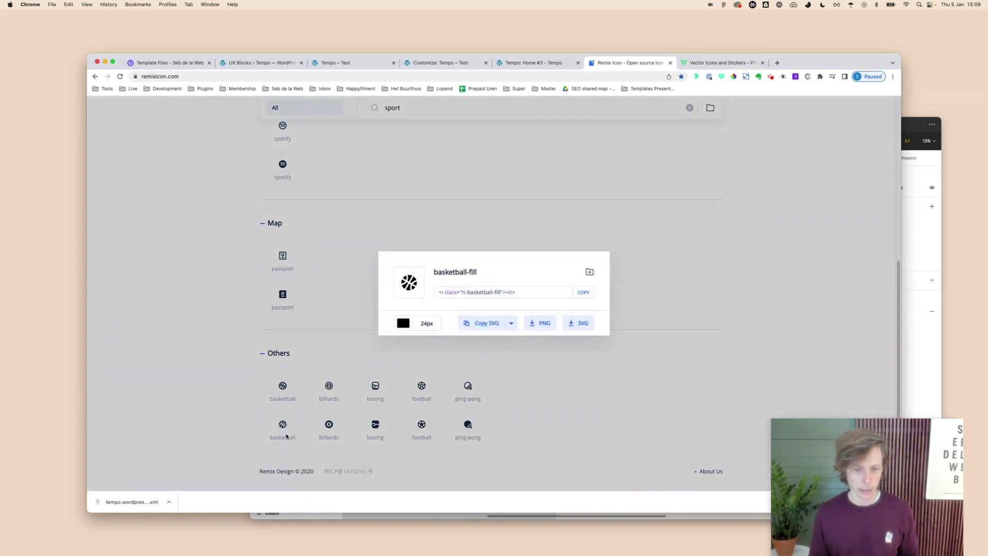
# Step: Copy the primary palette's Blue fill colour from the Shift Up Branding file in Figma and apply #96BDBA to the basketball-fill icon in Remix Icon
pyautogui.click(548, 69)
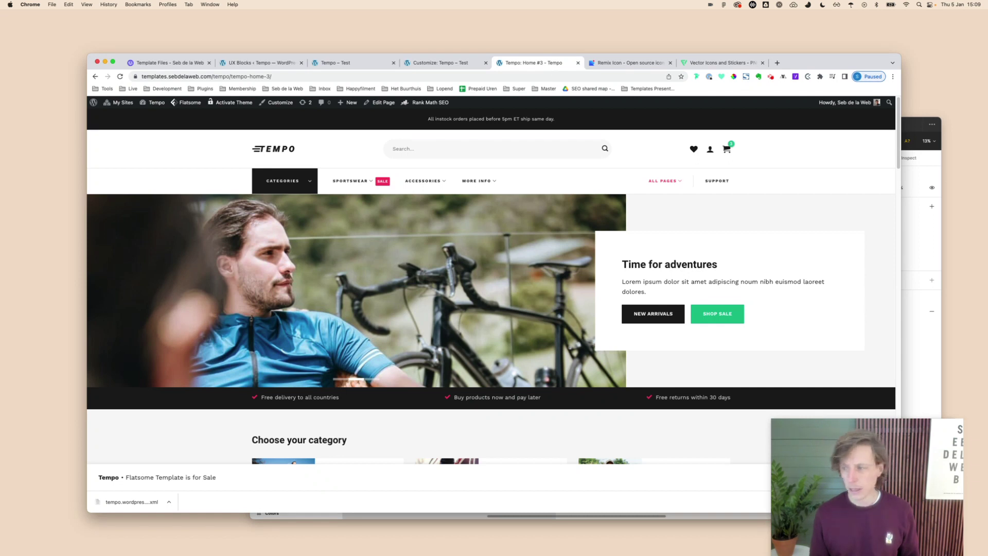
pyautogui.press('super+Tab')
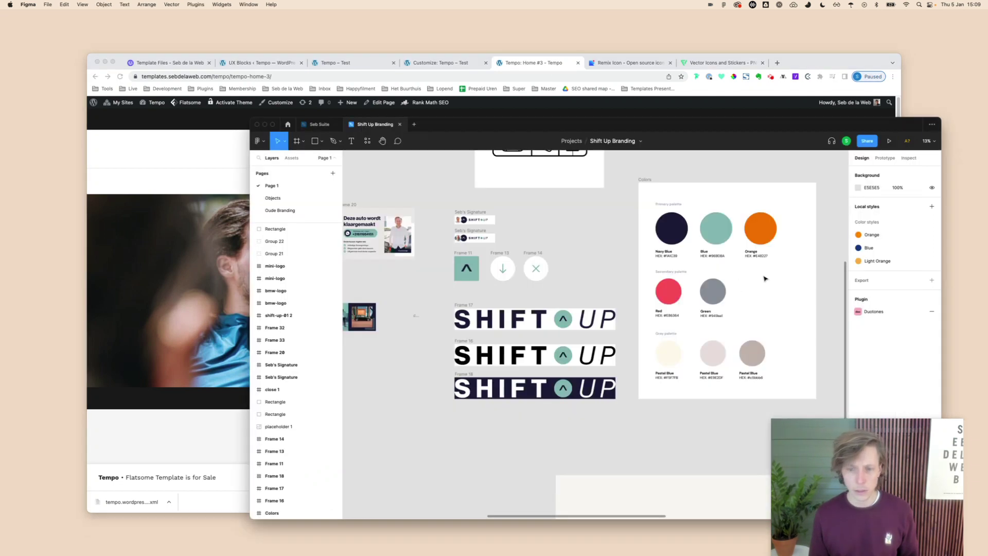
pyautogui.click(714, 233)
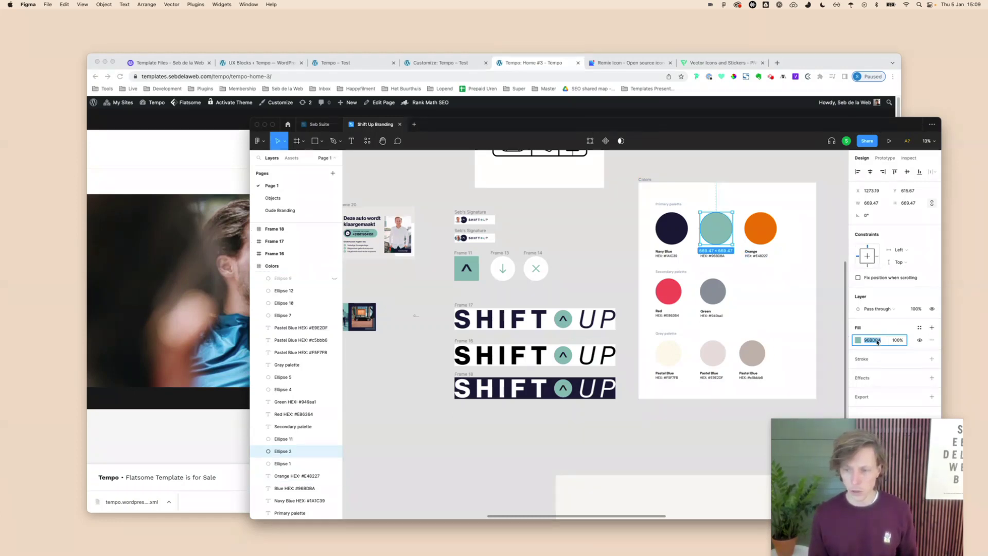
pyautogui.press('super+Tab')
pyautogui.click(628, 62)
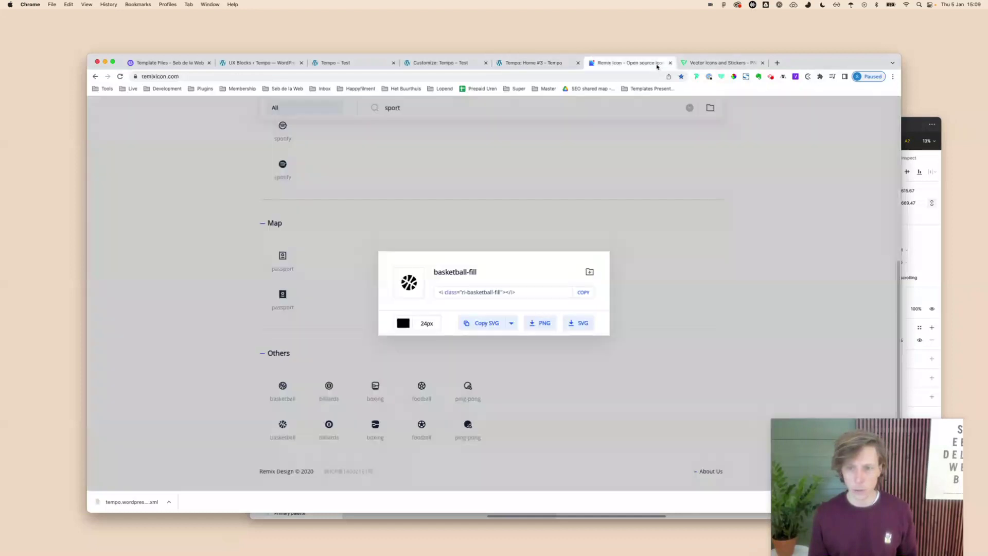
pyautogui.click(404, 324)
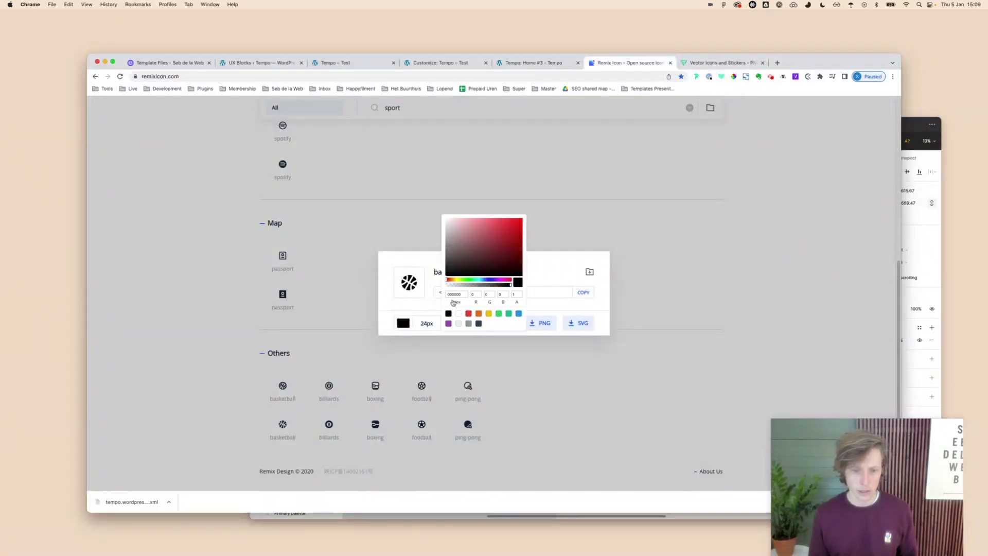
pyautogui.press('super+v')
pyautogui.click(410, 307)
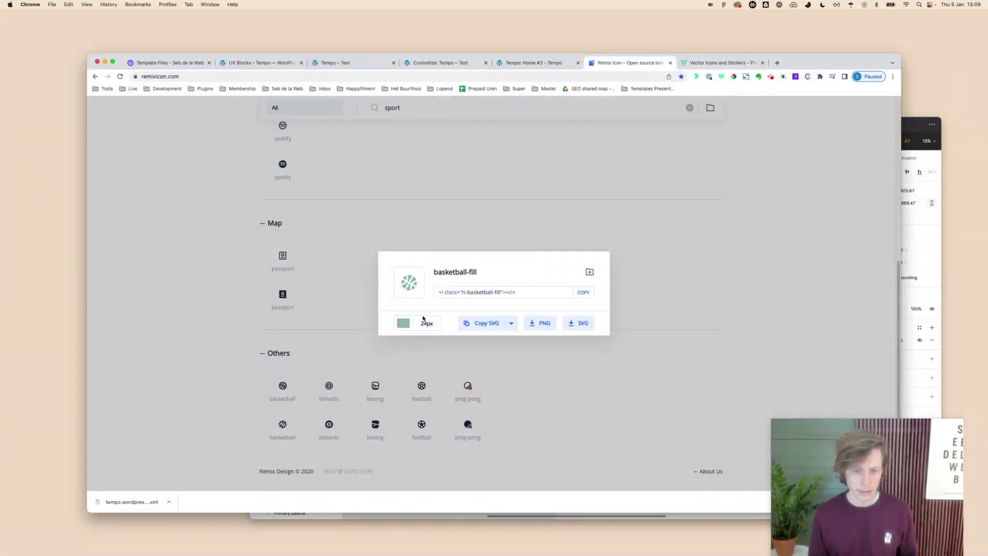
# Step: Set the basketball-fill icon's size to 18px and copy its SVG code
pyautogui.click(429, 326)
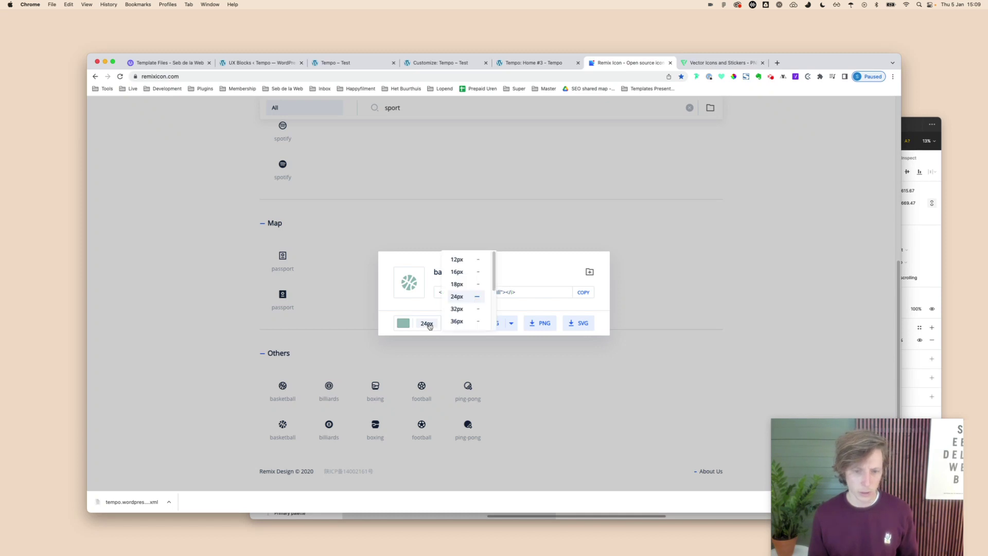
pyautogui.click(465, 287)
pyautogui.click(469, 325)
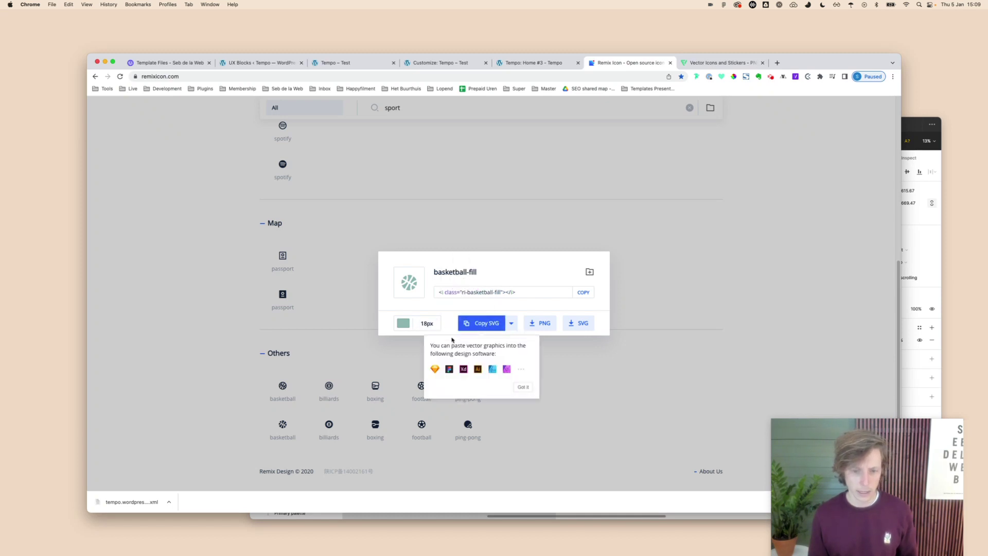
pyautogui.click(485, 323)
pyautogui.click(486, 327)
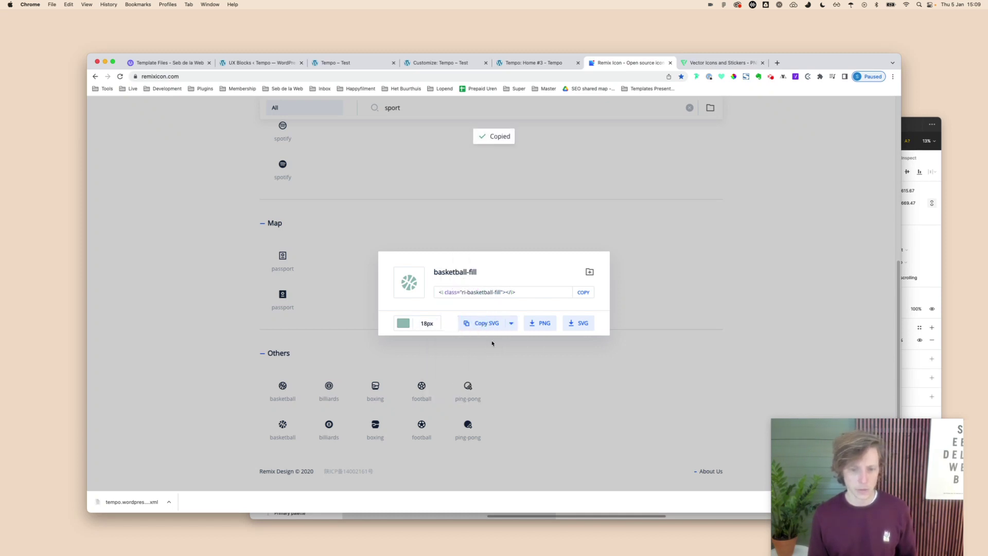
# Step: Open the test site's Menus settings in WordPress with the Vertical Menu selected for editing, and close the Customizer tab
pyautogui.click(336, 64)
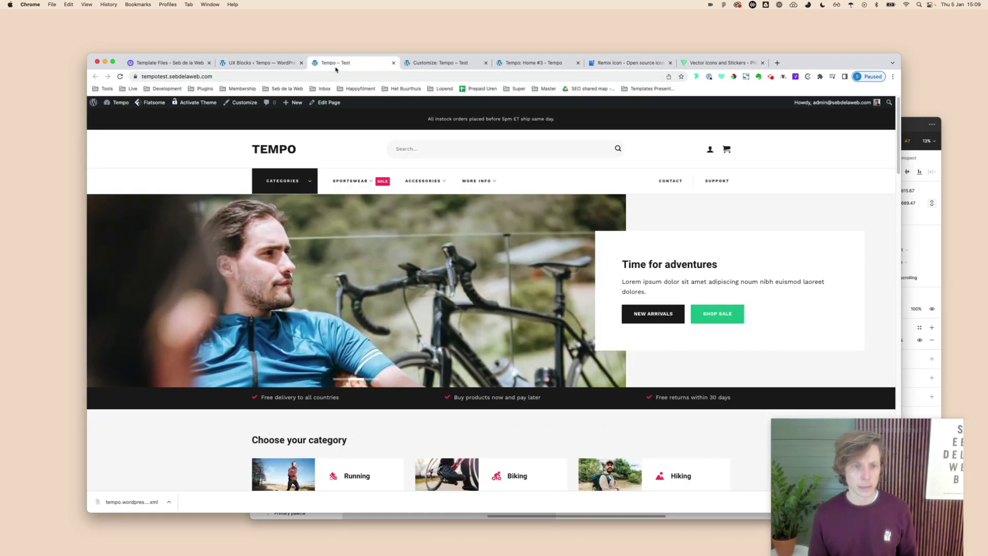
pyautogui.click(94, 103)
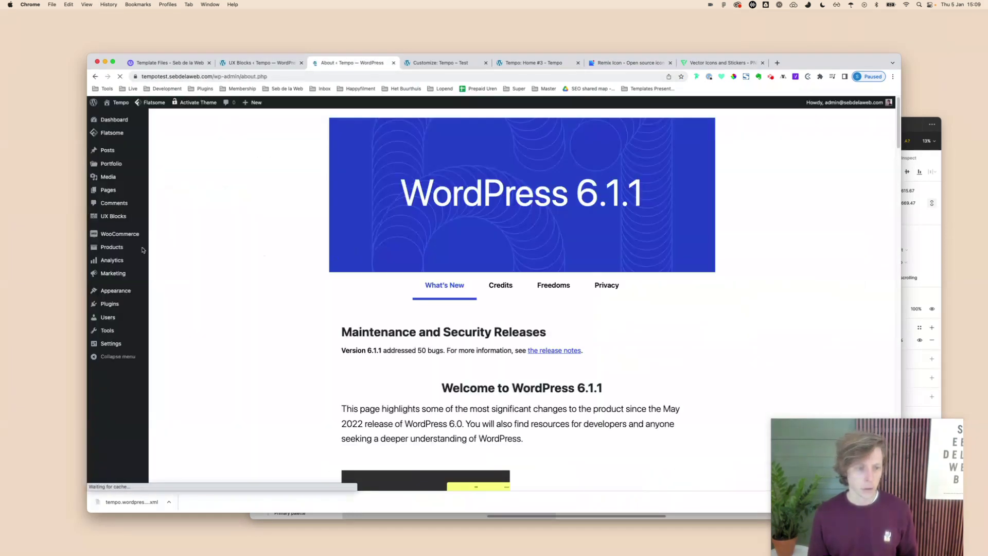
pyautogui.moveTo(139, 292)
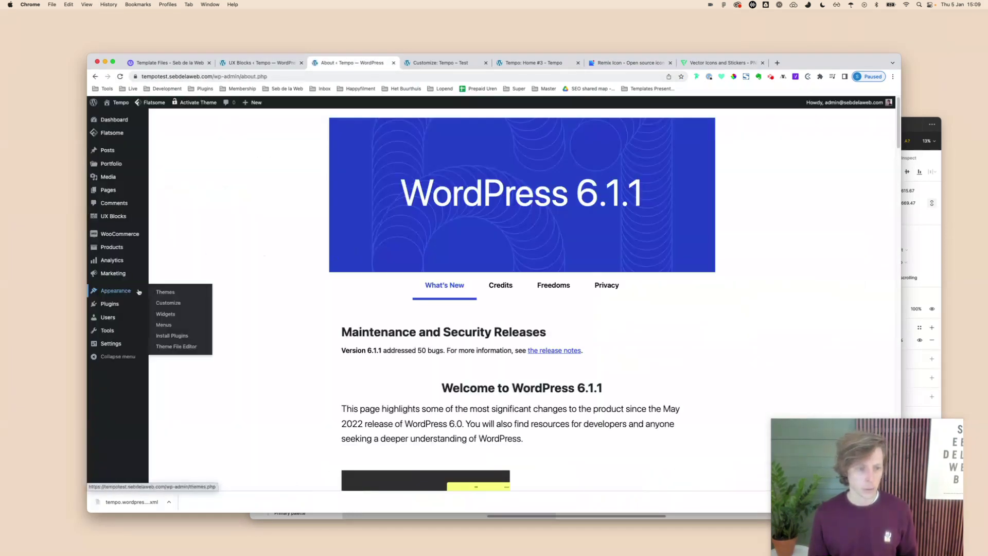
pyautogui.click(189, 326)
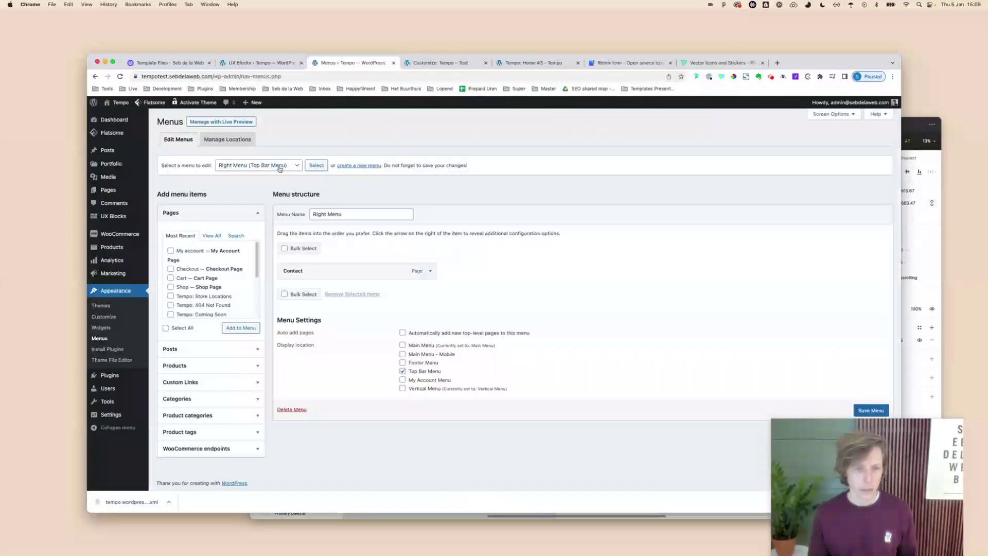
pyautogui.click(279, 167)
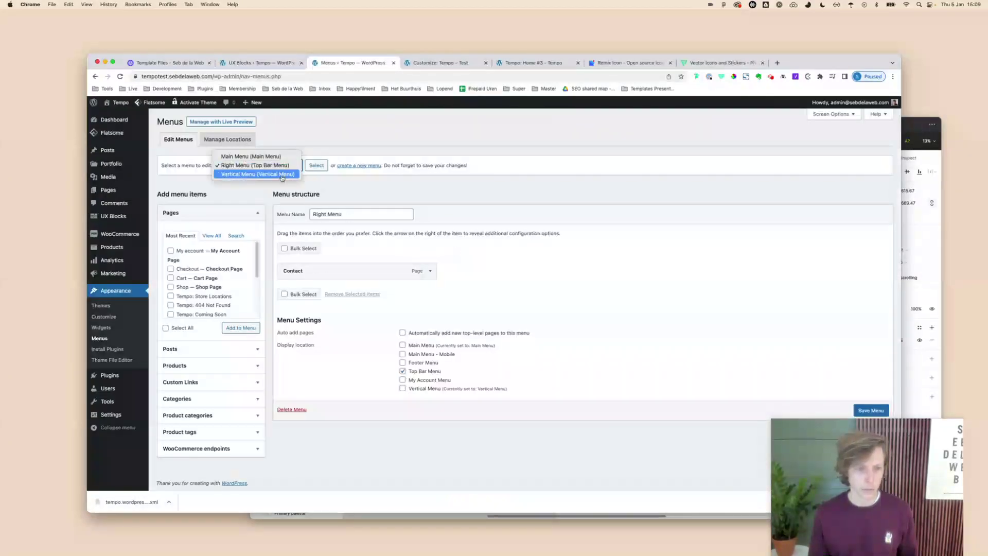
pyautogui.click(282, 175)
pyautogui.click(438, 62)
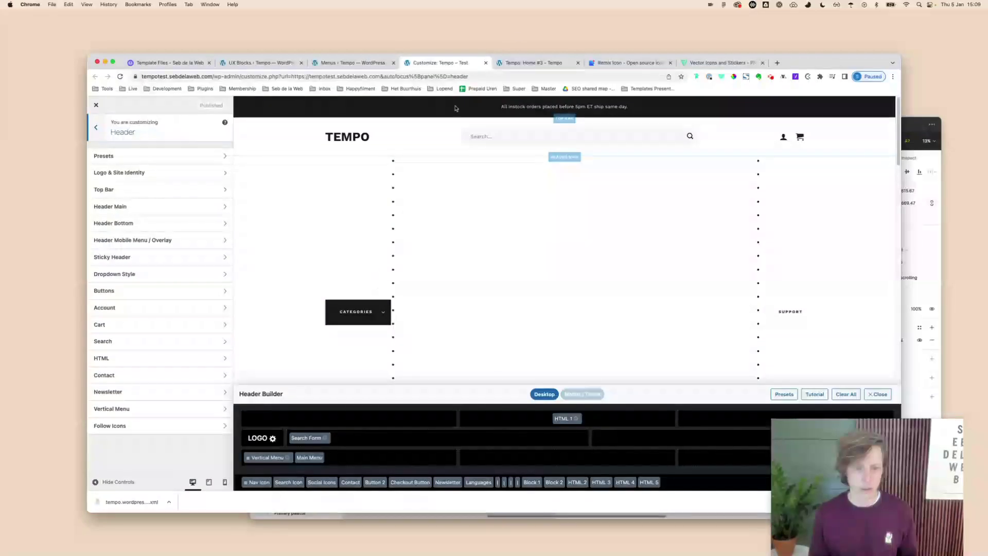
pyautogui.press('super+w')
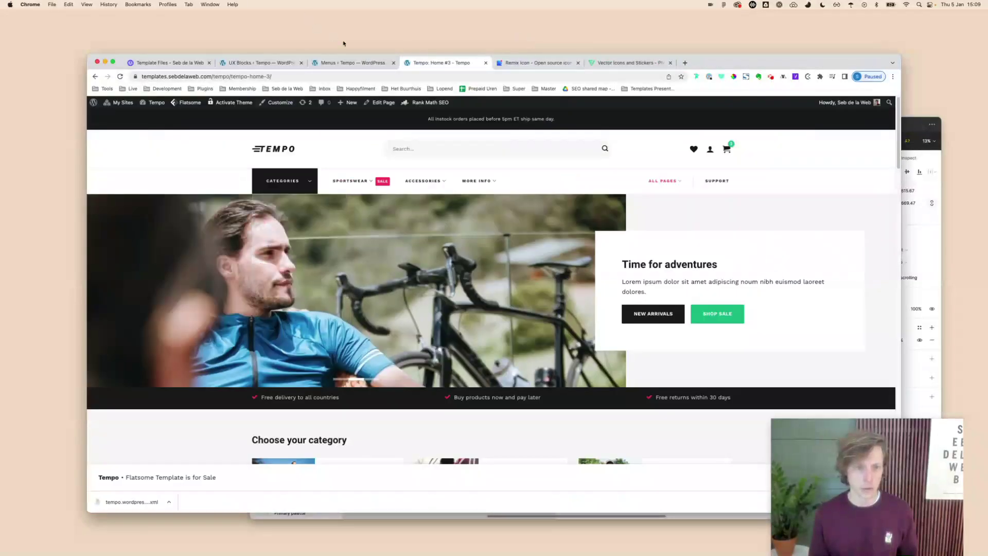
pyautogui.click(350, 62)
# Step: Set the Sports menu item's icon type to Custom content, paste the copied basketball SVG as its markup, and save the Vertical Menu
pyautogui.click(432, 273)
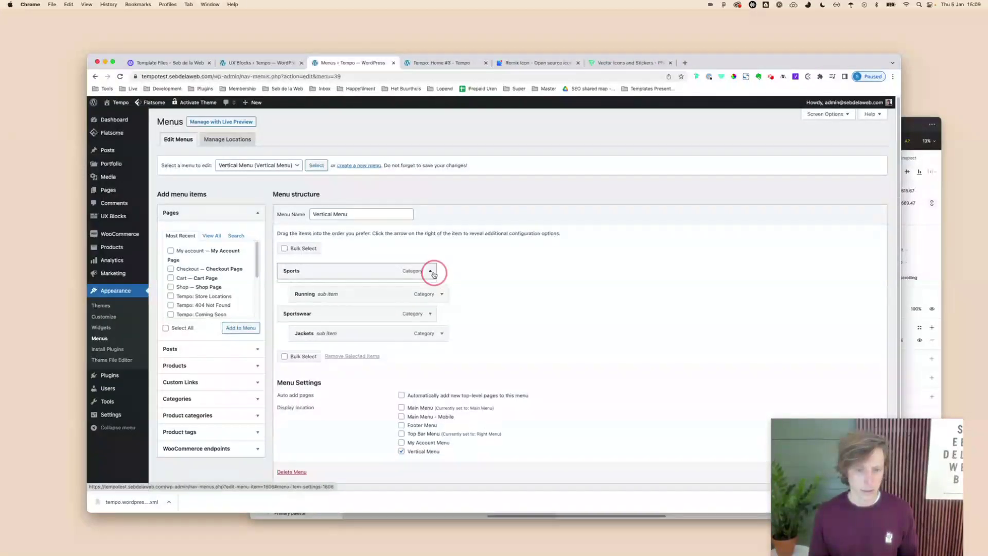
pyautogui.scroll(-5, 476, 274)
pyautogui.scroll(-1, 479, 276)
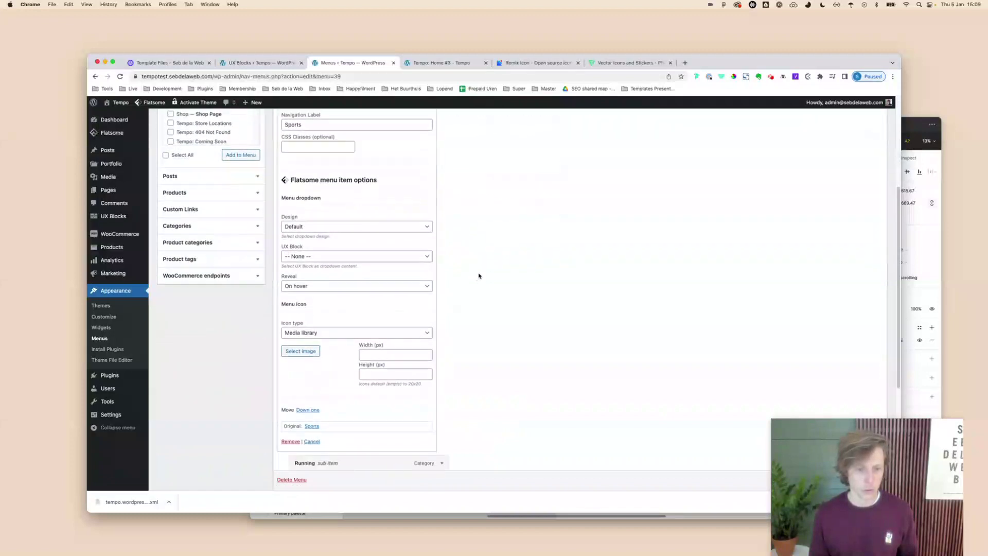
pyautogui.click(303, 332)
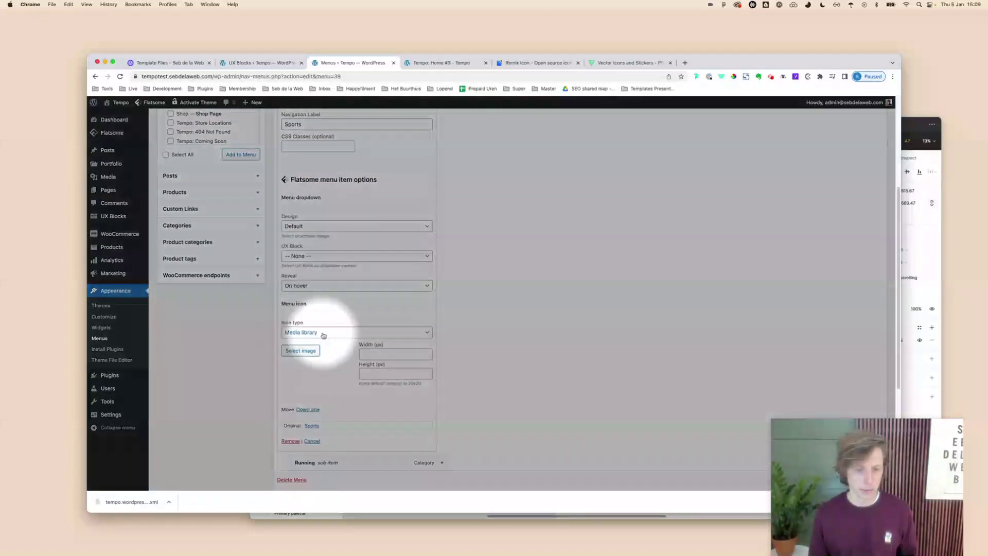
pyautogui.click(319, 342)
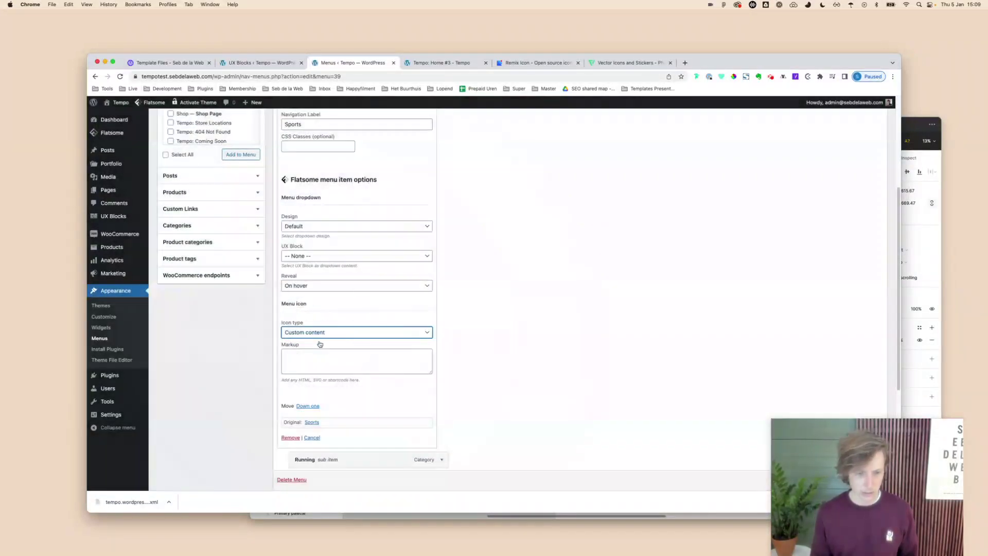
pyautogui.click(384, 353)
pyautogui.press('super+v')
pyautogui.scroll(-3, 441, 373)
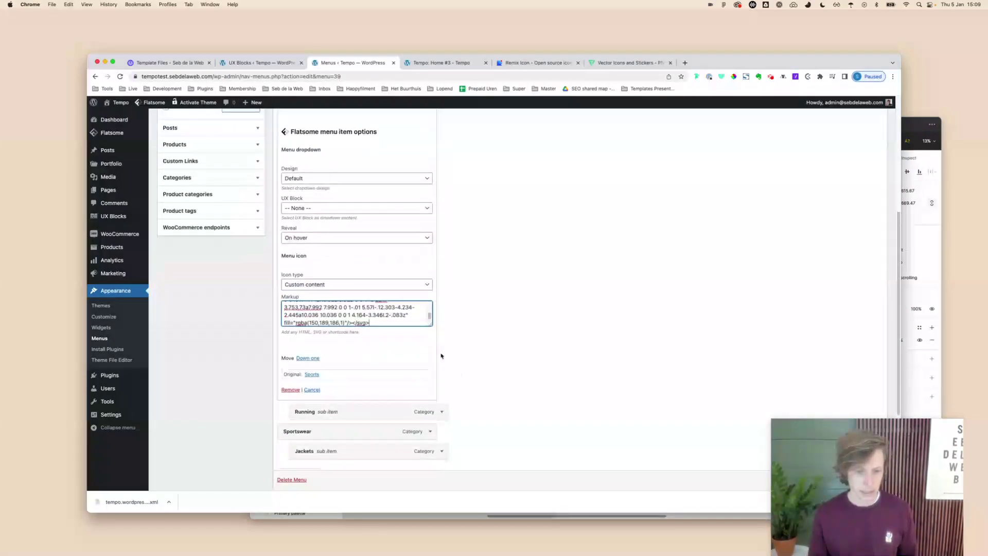
pyautogui.moveTo(431, 322); pyautogui.dragTo(426, 380)
pyautogui.scroll(-8, 626, 352)
pyautogui.click(886, 450)
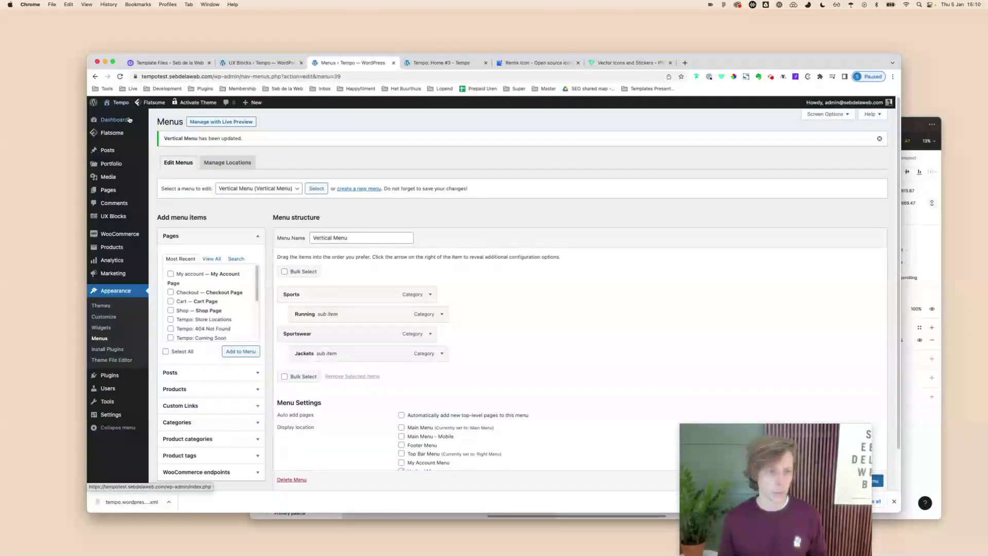
# Step: Open the test site's homepage in a new tab and check the Sports icon in the Categories menu
pyautogui.keyDown('super'); pyautogui.click(121, 115); pyautogui.keyUp('super')
pyautogui.click(430, 64)
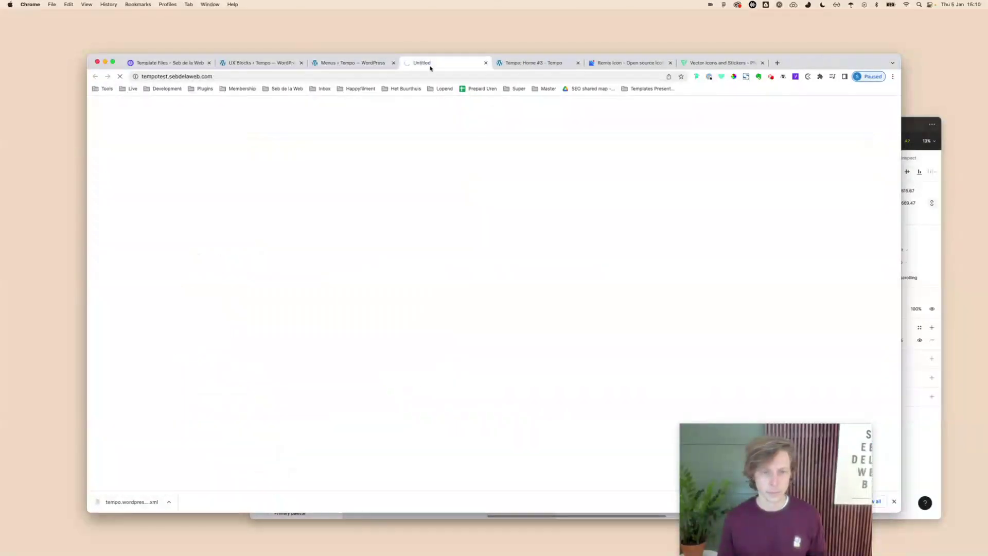
pyautogui.moveTo(278, 183)
pyautogui.moveTo(273, 208)
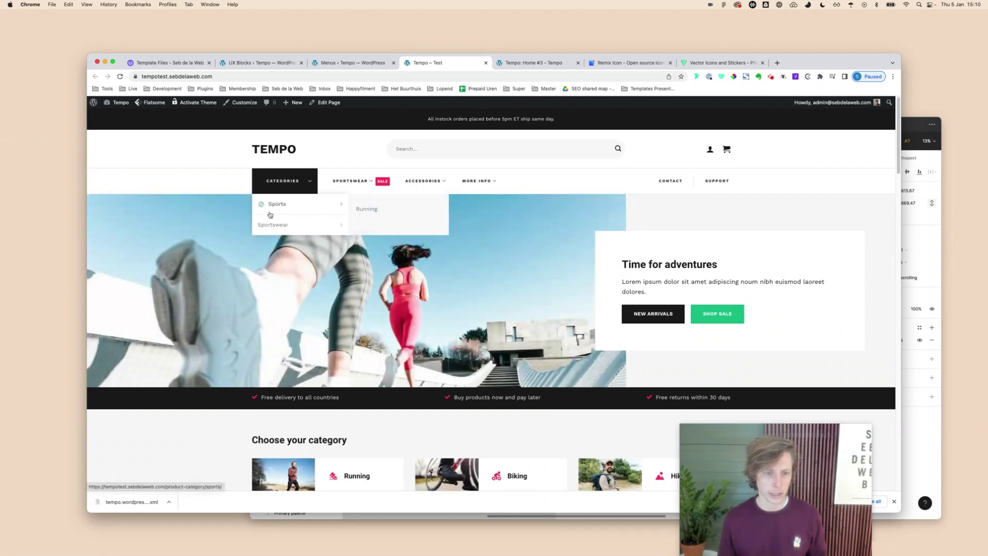
# Step: Search Remix Icon for "shirt" and open the filled t-shirt icon
pyautogui.click(707, 64)
pyautogui.click(628, 63)
pyautogui.click(521, 187)
pyautogui.press('super+a')
pyautogui.write('shirt')
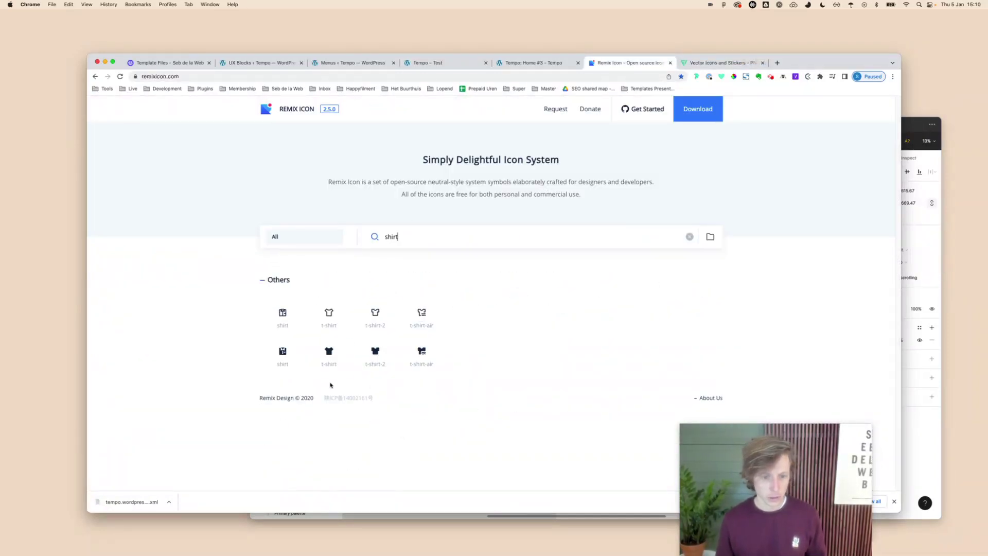
pyautogui.click(329, 352)
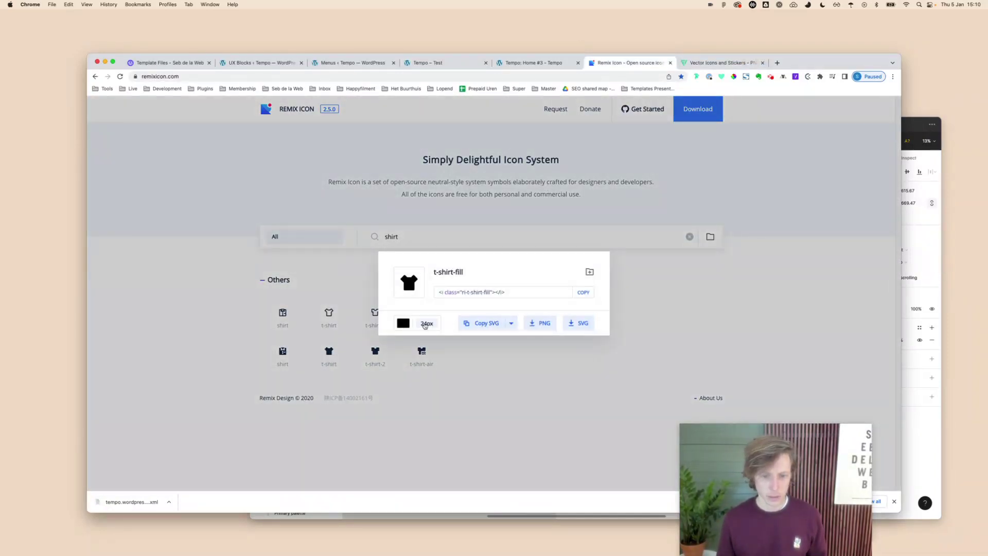
# Step: Set the t-shirt-fill icon to 18px with colour #96BDBA and copy its SVG code
pyautogui.click(419, 327)
pyautogui.click(463, 285)
pyautogui.press('super+Tab')
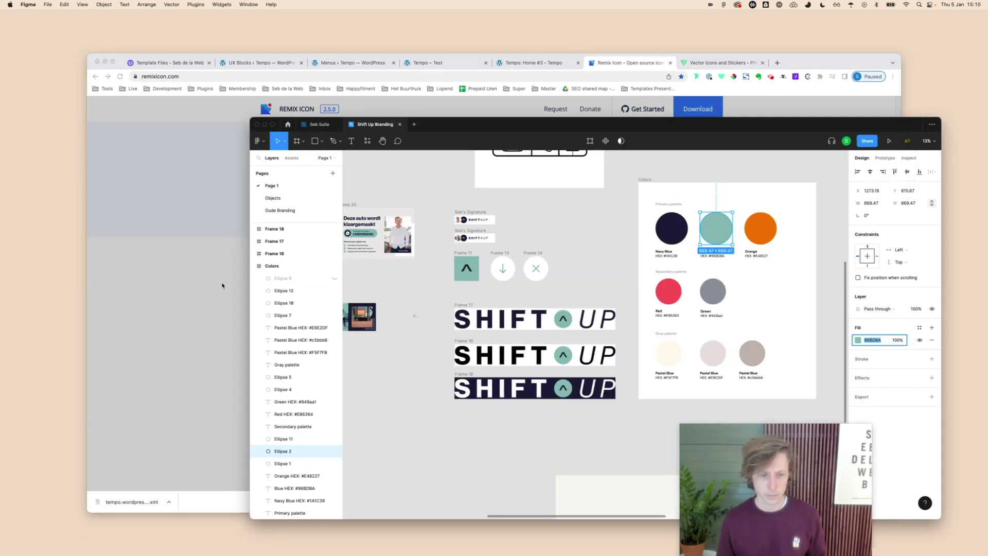
pyautogui.press('super+Tab')
pyautogui.click(403, 325)
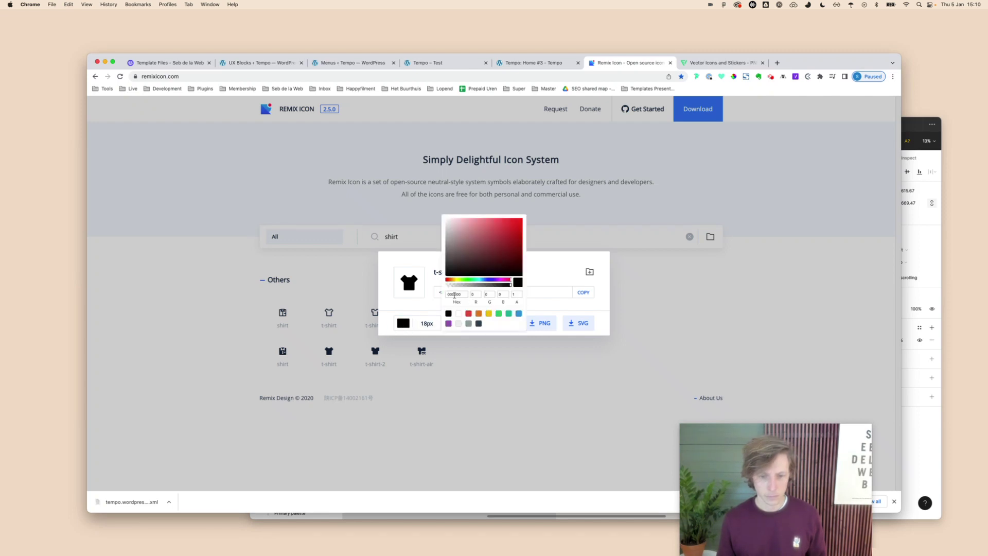
pyautogui.doubleClick(454, 294)
pyautogui.press('super+v')
pyautogui.click(433, 304)
pyautogui.click(484, 326)
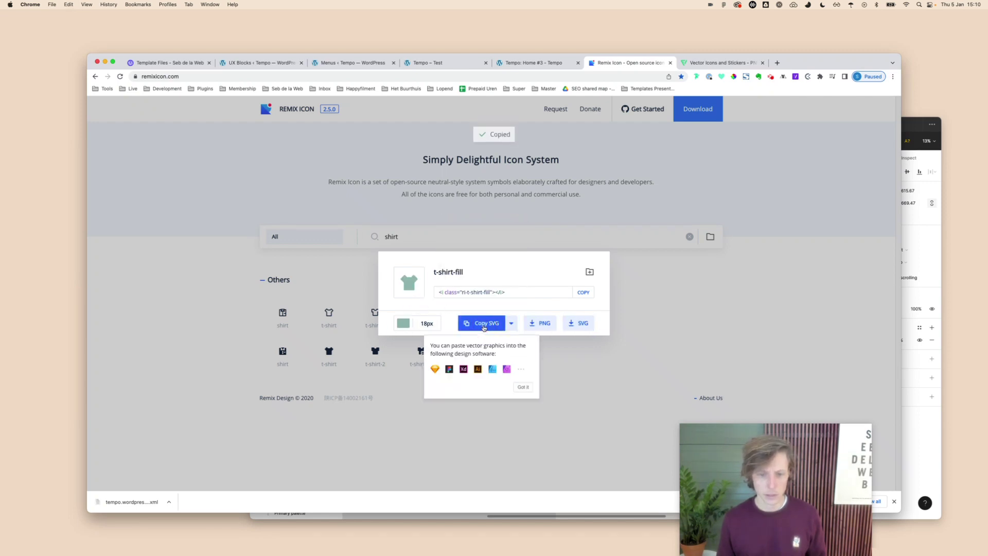
# Step: Give the Vertical Menu's Sportswear item a Custom content icon using the copied t-shirt SVG, save the menu and reload the test site's homepage
pyautogui.click(350, 63)
pyautogui.click(432, 335)
pyautogui.scroll(-3, 442, 333)
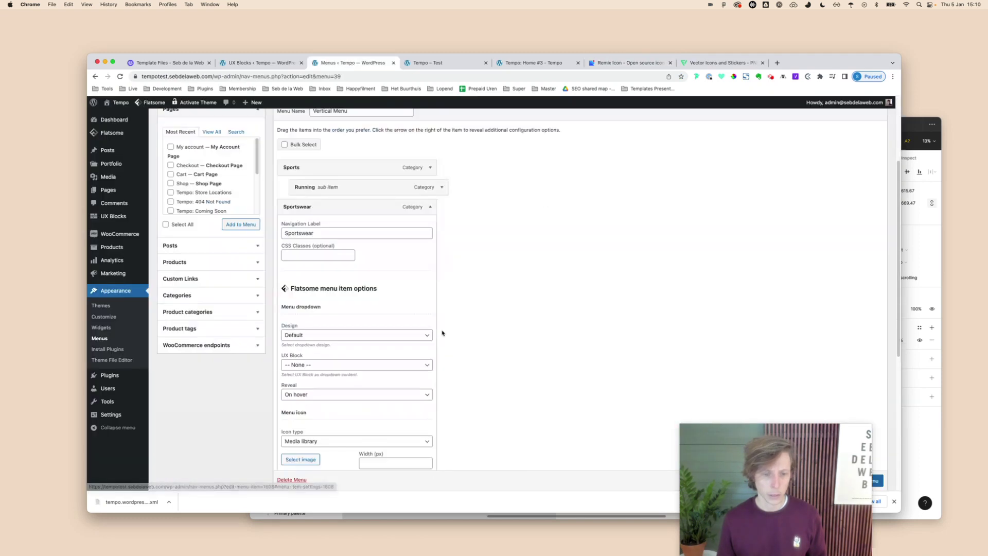
pyautogui.scroll(-3, 442, 333)
pyautogui.click(335, 270)
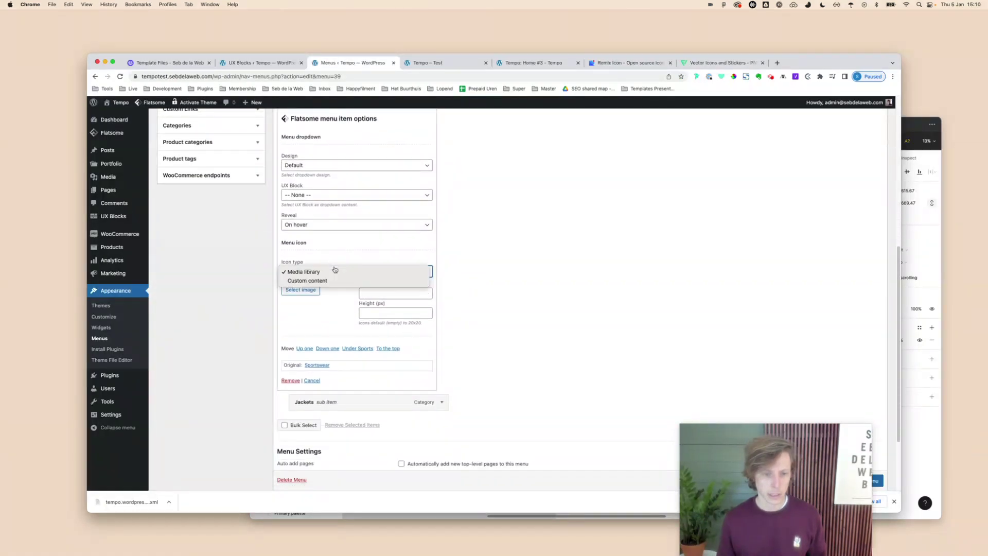
pyautogui.click(319, 280)
pyautogui.click(344, 298)
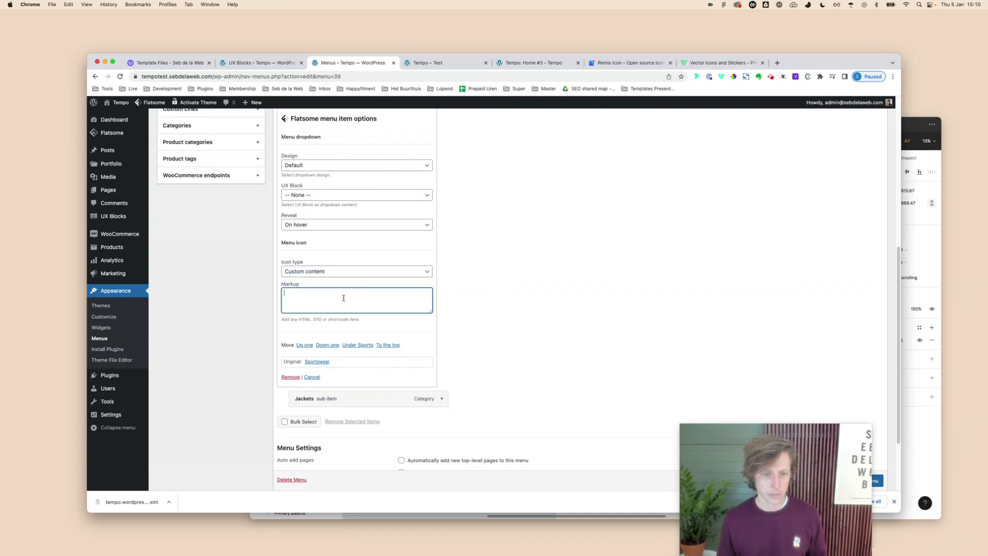
pyautogui.press('super+v')
pyautogui.click(878, 480)
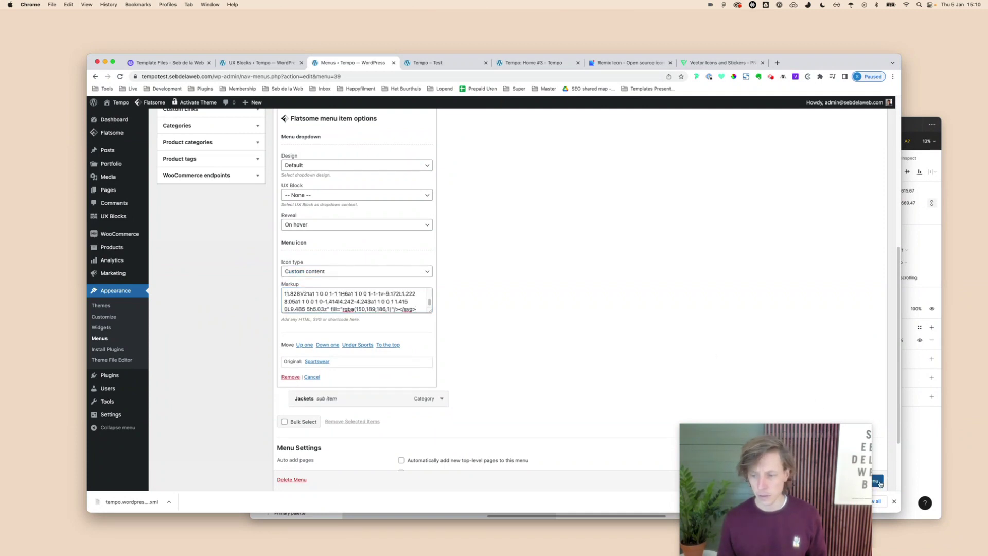
pyautogui.click(443, 62)
pyautogui.press('super+r')
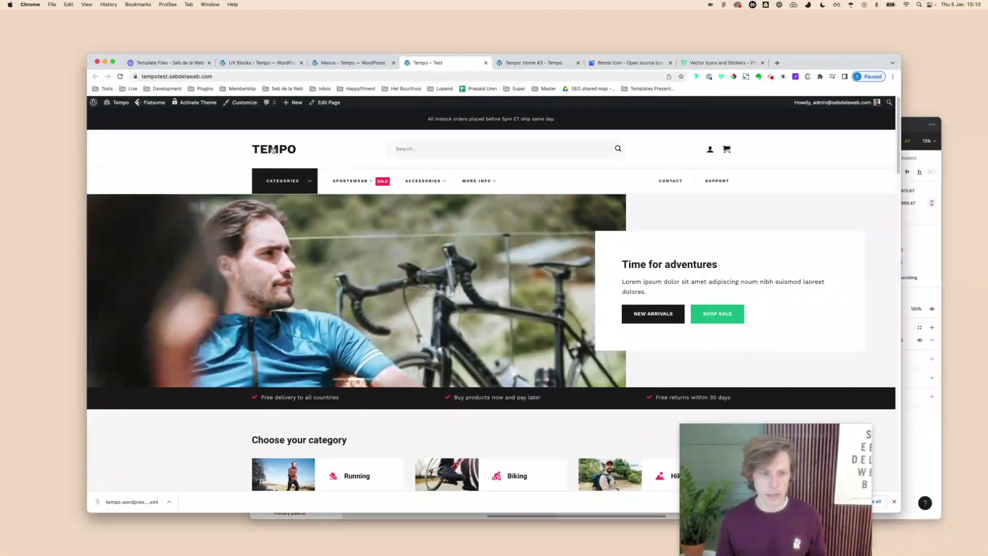
# Step: Select the Shift Up logo in Frame 17 of the Figma branding file and open its export format options
pyautogui.press('super+Tab')
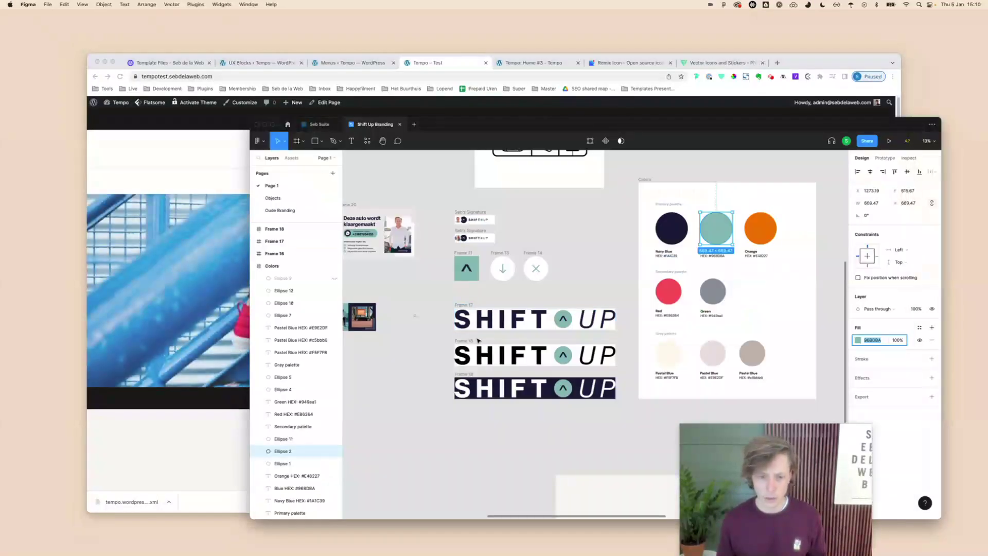
pyautogui.click(472, 306)
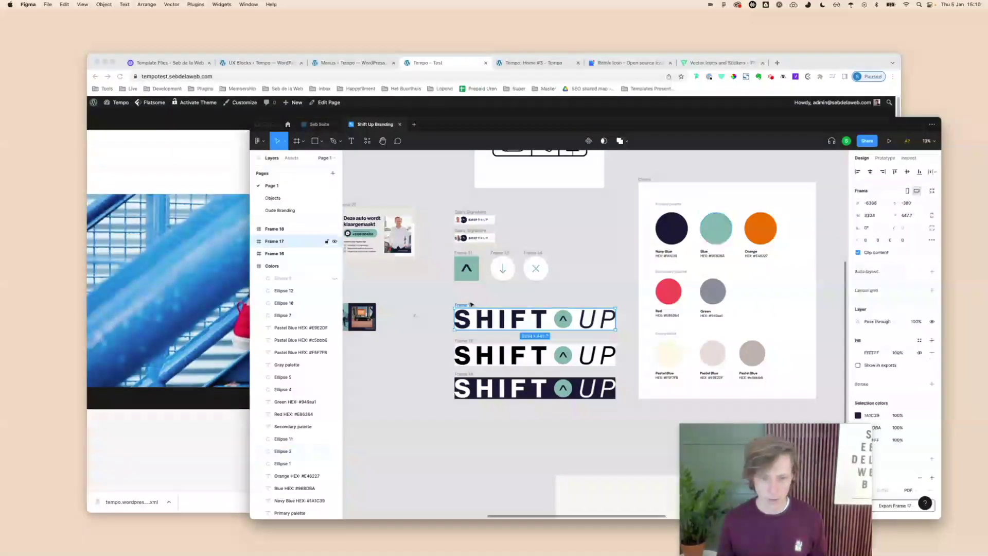
pyautogui.moveTo(860, 438); pyautogui.dragTo(115, 431)
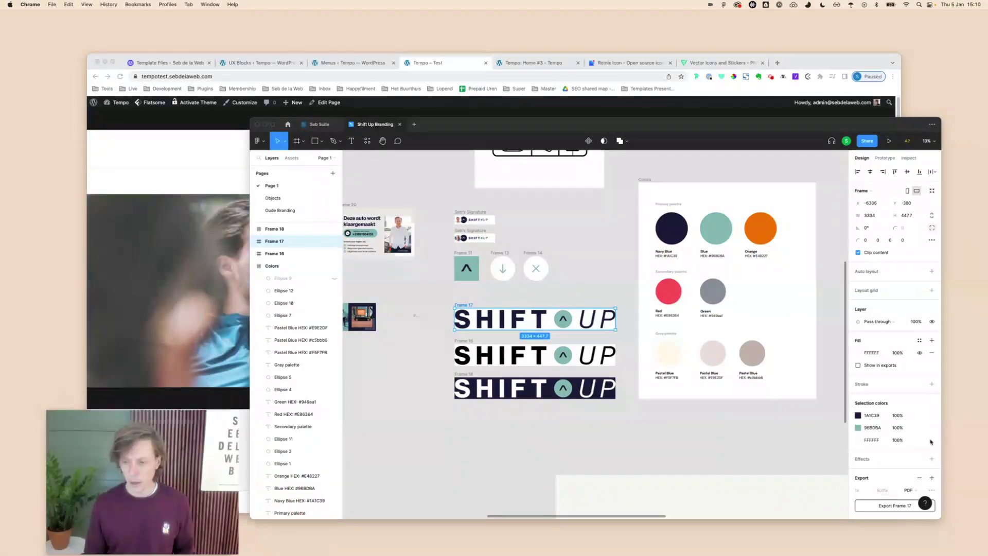
pyautogui.click(897, 490)
pyautogui.click(909, 490)
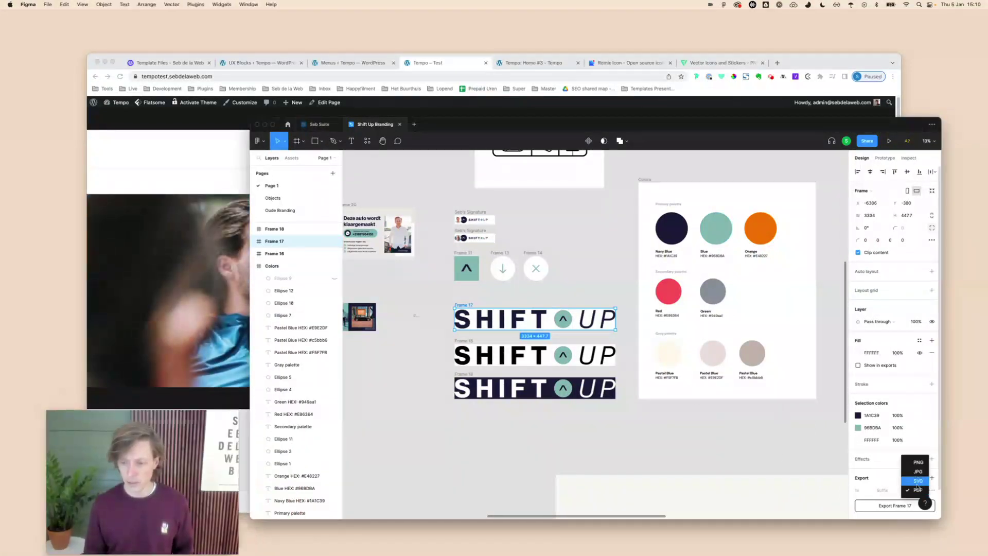
# Step: Export the selected SHIFT UP logo frame as an SVG file named logo to the Desktop
pyautogui.click(905, 482)
pyautogui.click(895, 505)
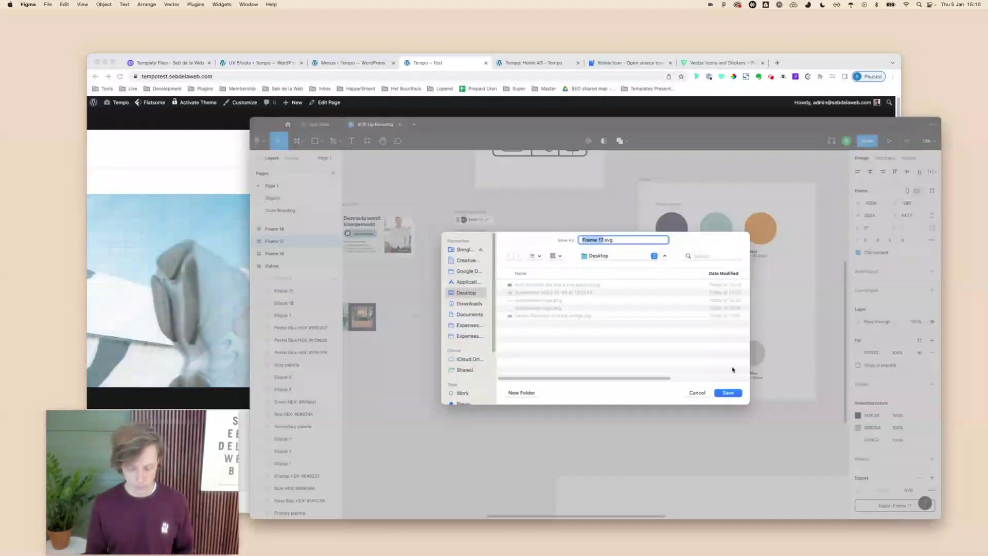
pyautogui.write('logo')
pyautogui.press('Return')
# Step: Switch to Chrome, search the WordPress plugin directory for "svg", and install and activate the SVG Support plugin
pyautogui.press('super+Tab')
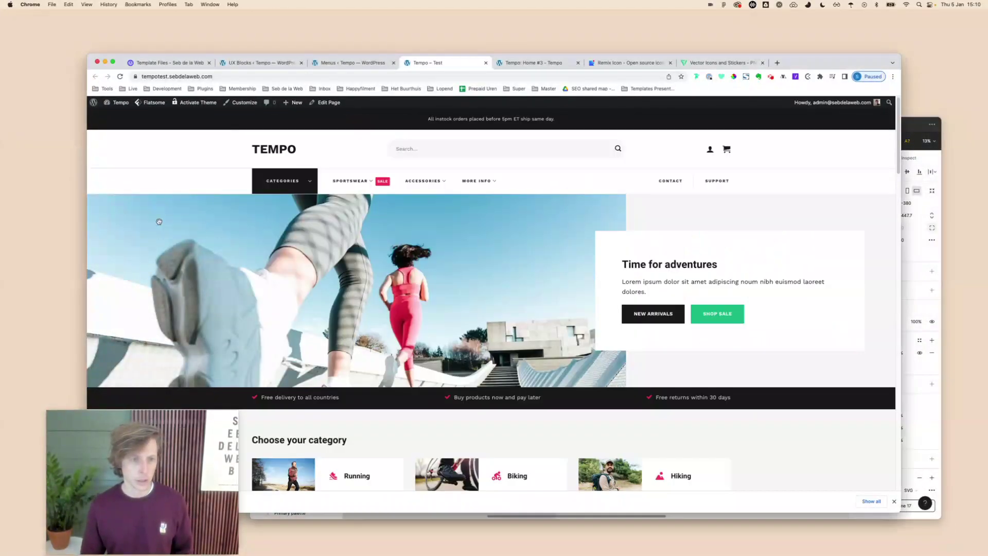
pyautogui.click(255, 62)
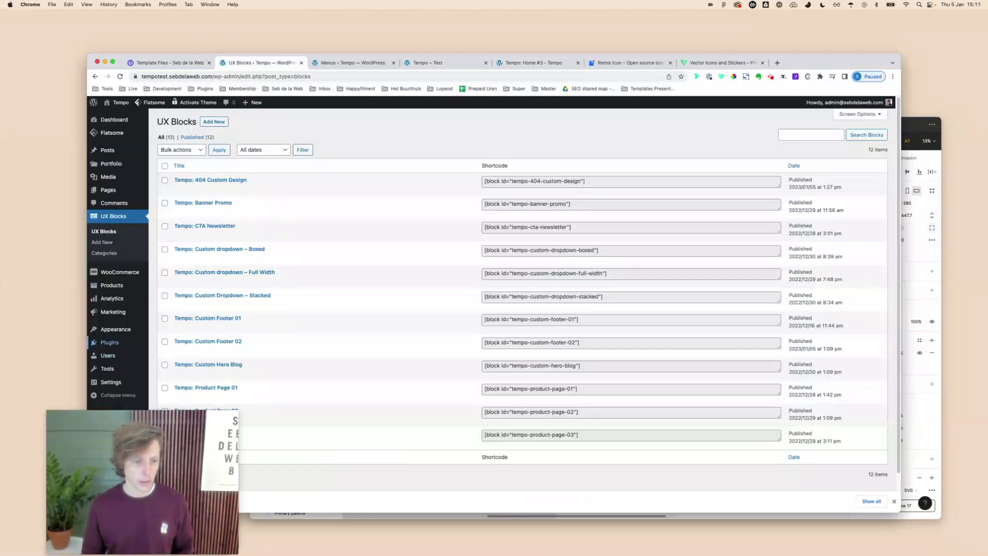
pyautogui.click(115, 330)
pyautogui.moveTo(152, 417); pyautogui.dragTo(842, 431)
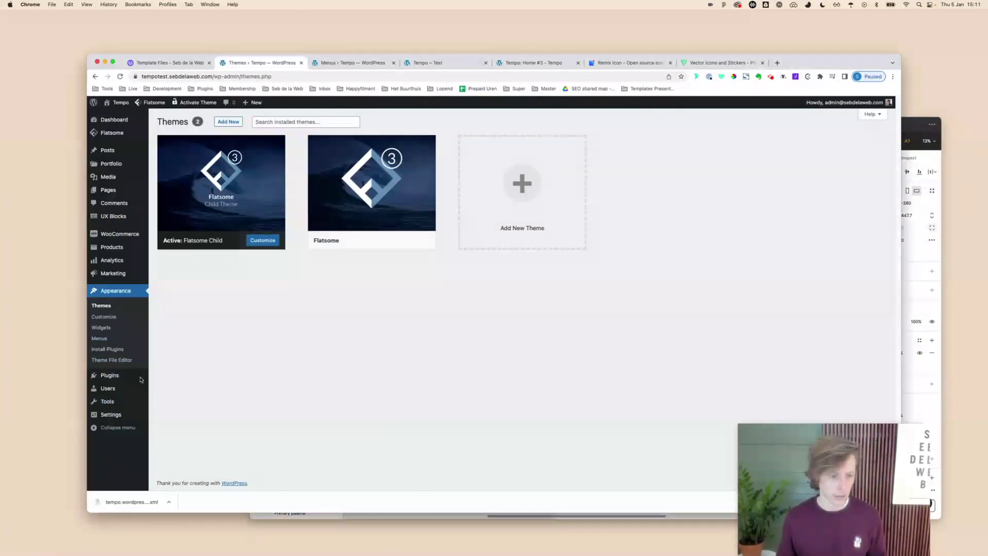
pyautogui.click(172, 389)
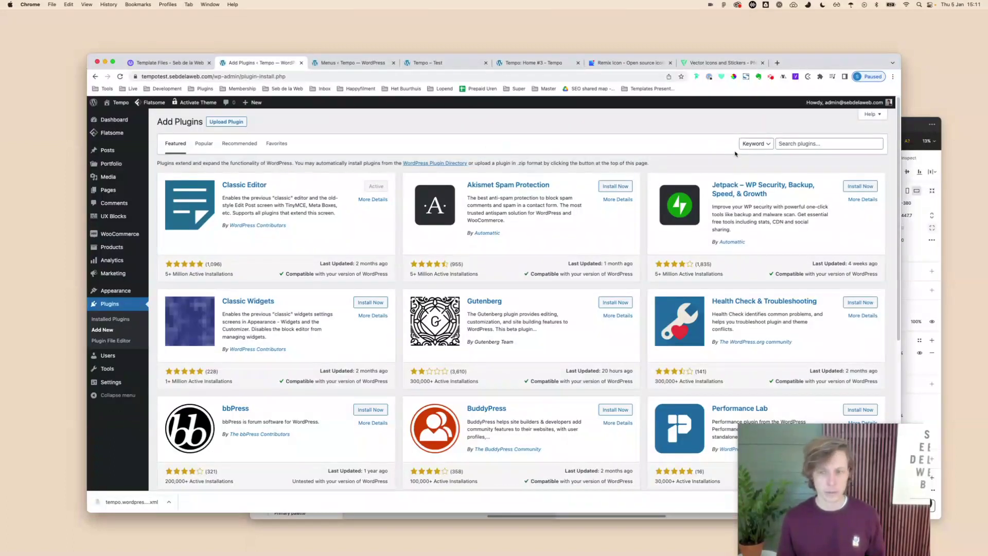
pyautogui.click(803, 144)
pyautogui.write('svg')
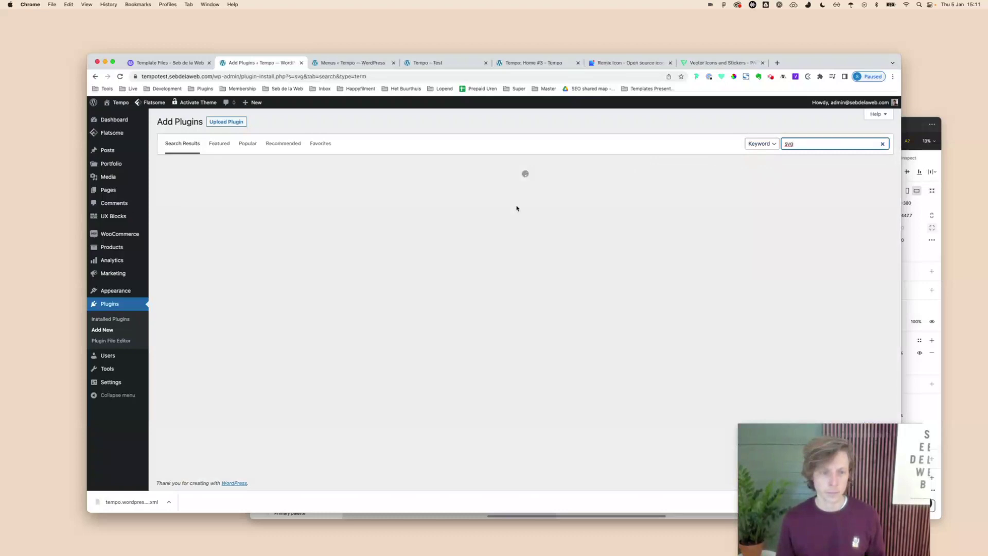
pyautogui.click(366, 187)
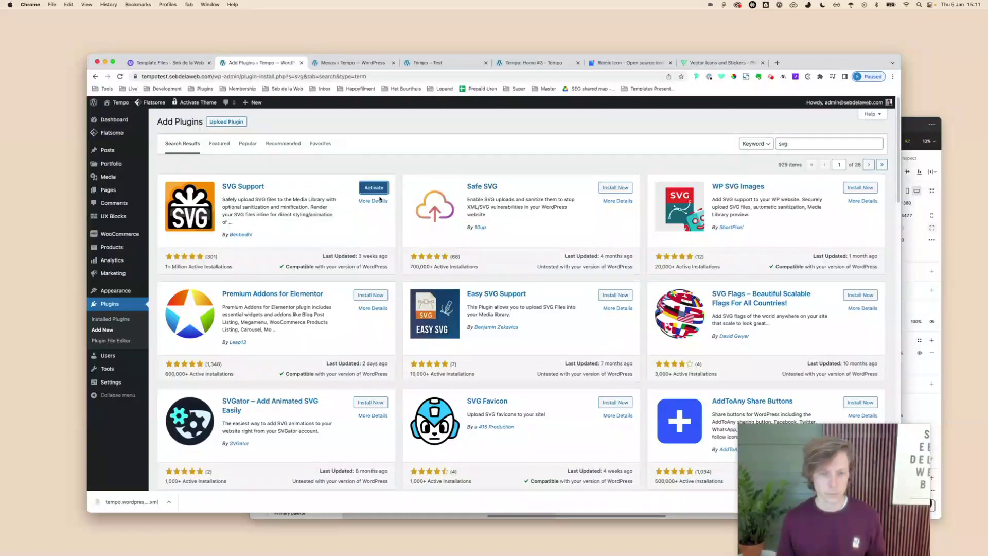
pyautogui.click(374, 189)
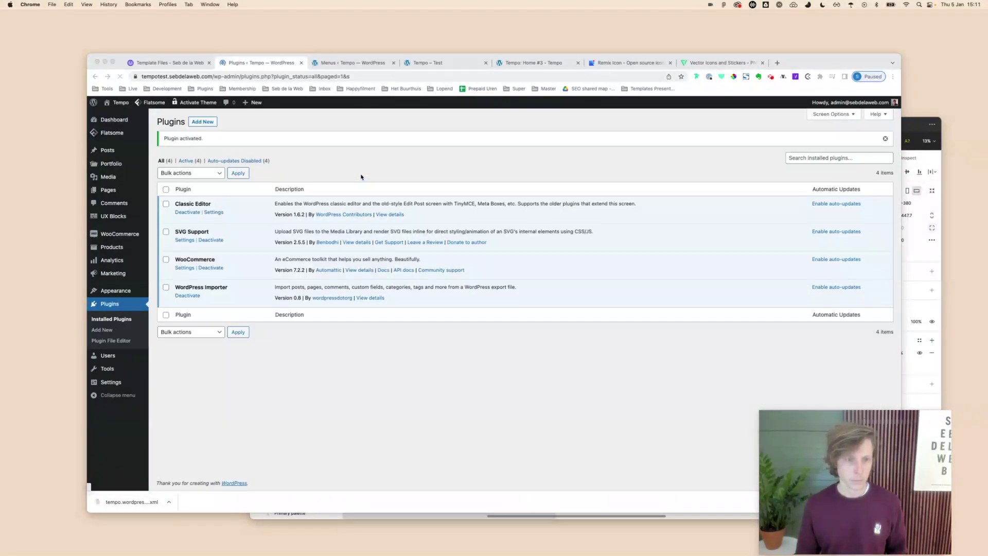
# Step: In the theme's Logo & Site Identity options, upload logo.svg from the Desktop as the logo image, set the container width to 192 and publish
pyautogui.moveTo(154, 105)
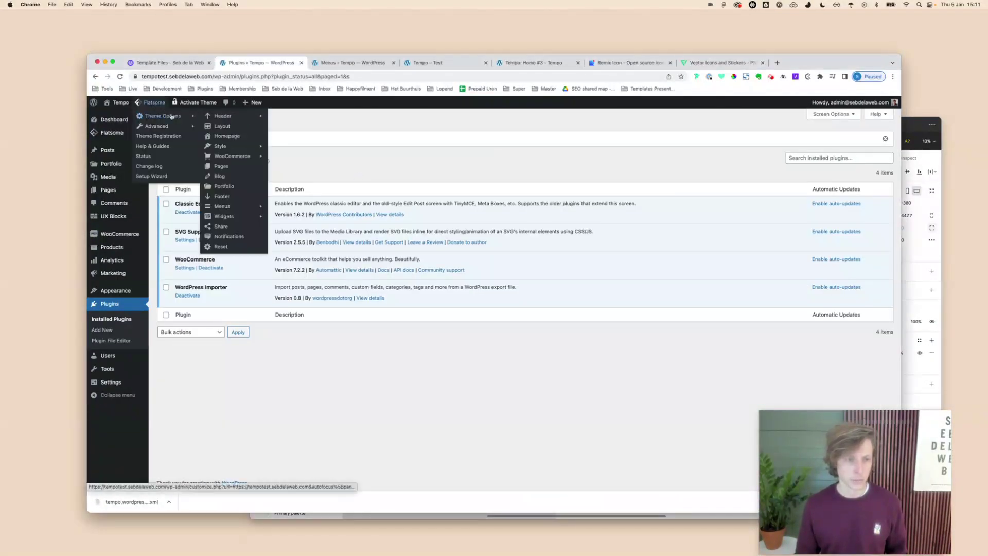
pyautogui.moveTo(238, 118)
pyautogui.click(297, 127)
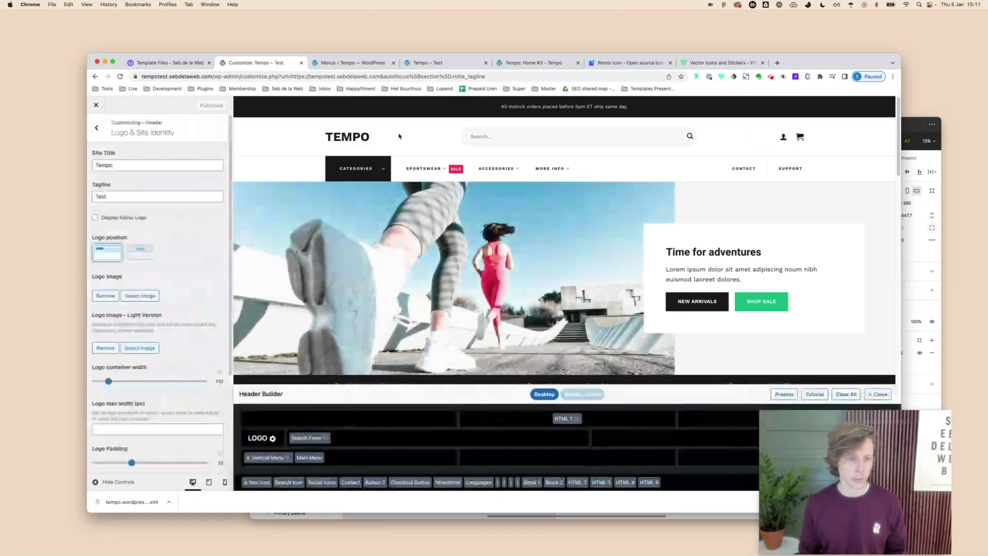
pyautogui.click(135, 296)
pyautogui.press('super+Tab')
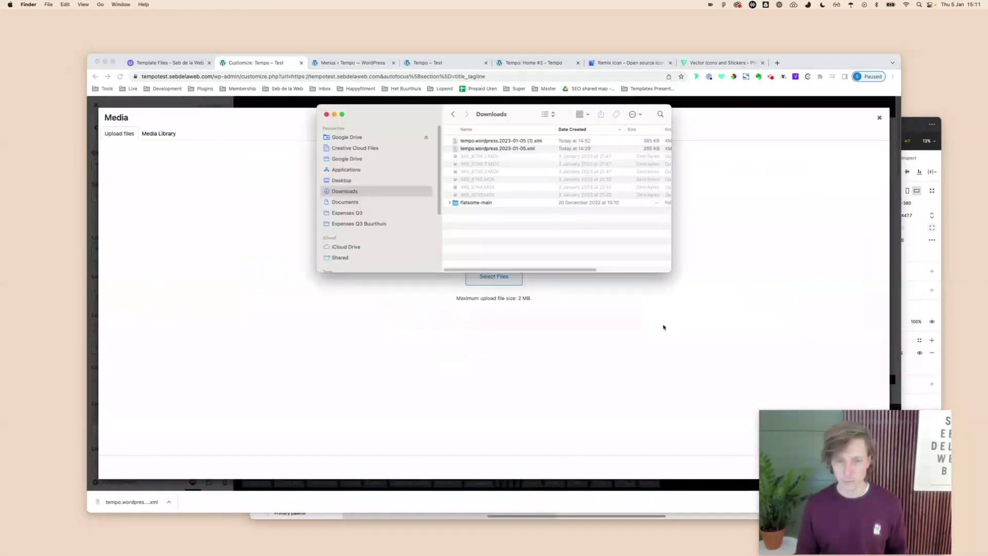
pyautogui.click(341, 180)
pyautogui.moveTo(477, 142); pyautogui.dragTo(391, 327)
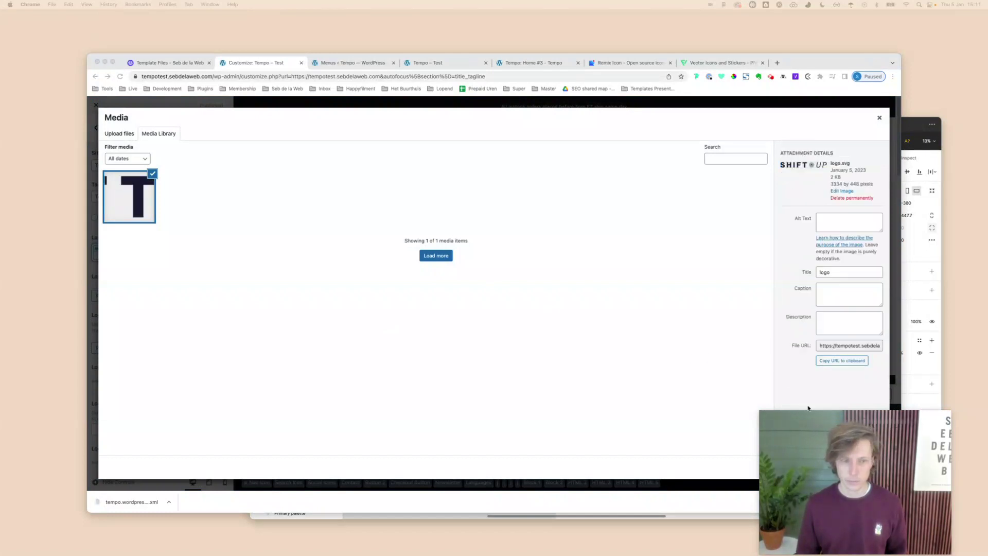
pyautogui.click(871, 467)
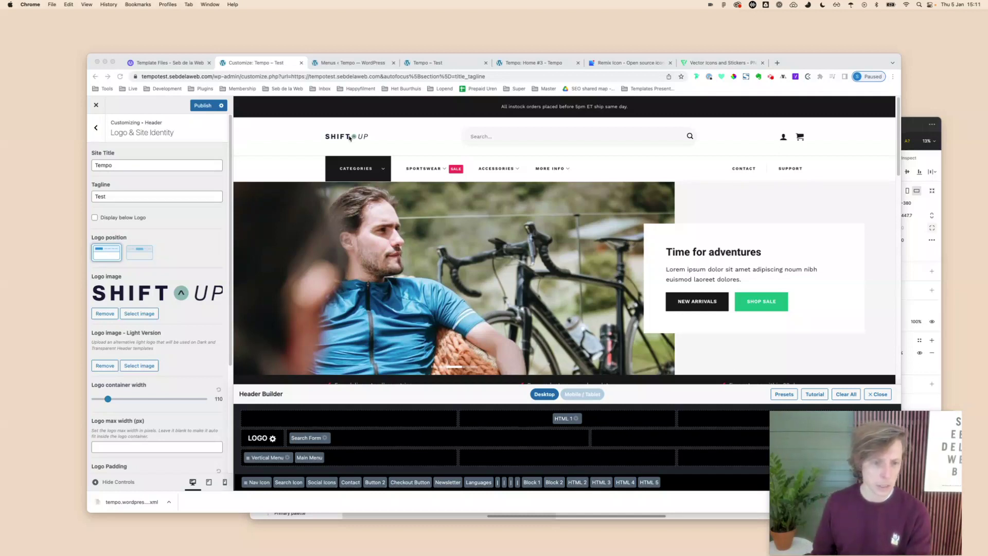
pyautogui.moveTo(108, 399); pyautogui.dragTo(122, 399)
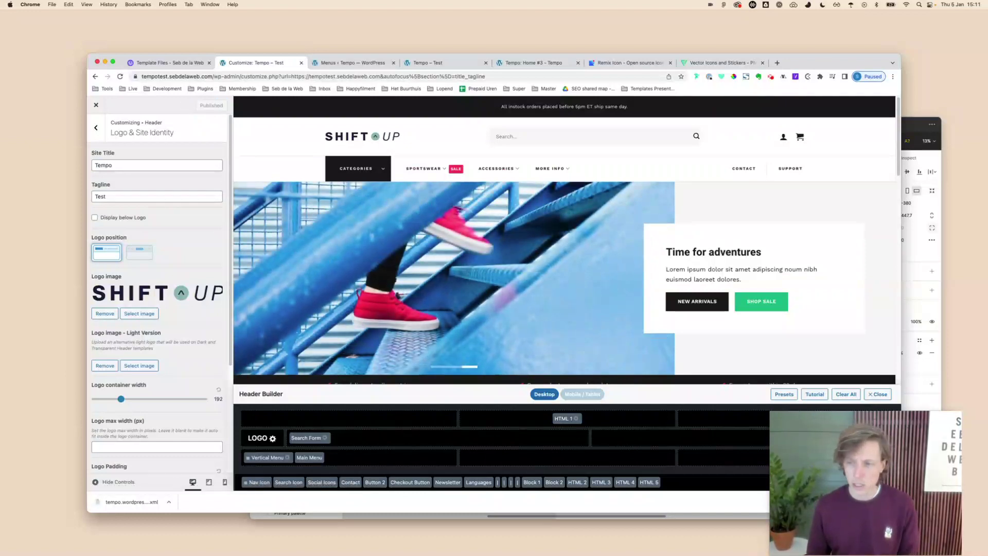
# Step: Switch to Figma and copy the fill hex code 1A1C39 of the Navy Blue circle in the primary palette
pyautogui.click(915, 257)
pyautogui.click(713, 200)
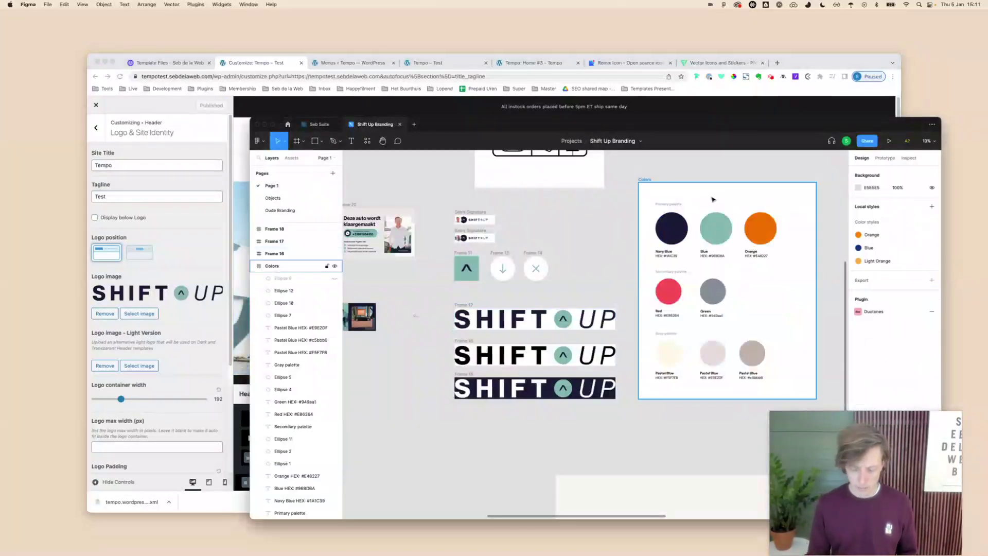
pyautogui.scroll(5, 676, 216)
pyautogui.moveTo(675, 216); pyautogui.dragTo(554, 311)
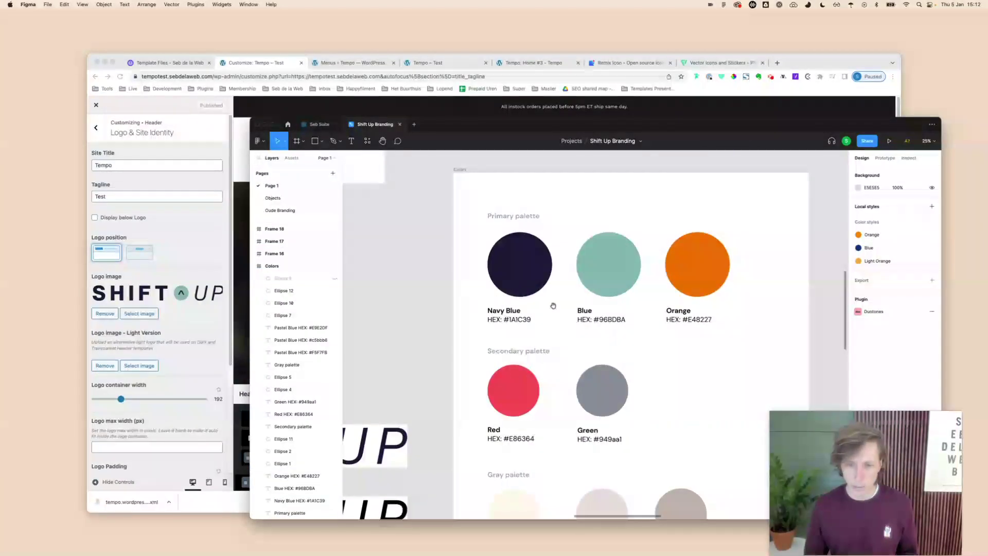
pyautogui.scroll(5, 554, 311)
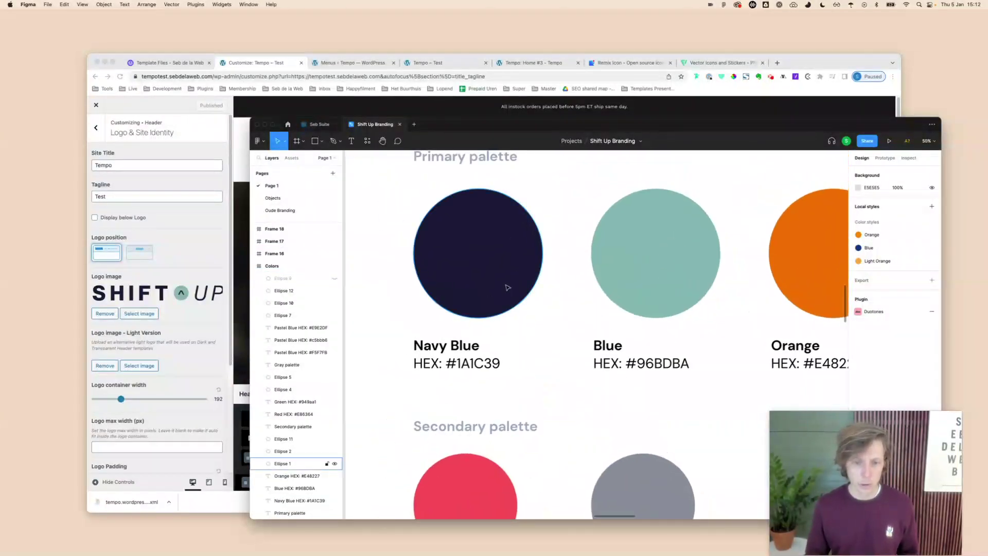
pyautogui.click(505, 286)
pyautogui.click(879, 340)
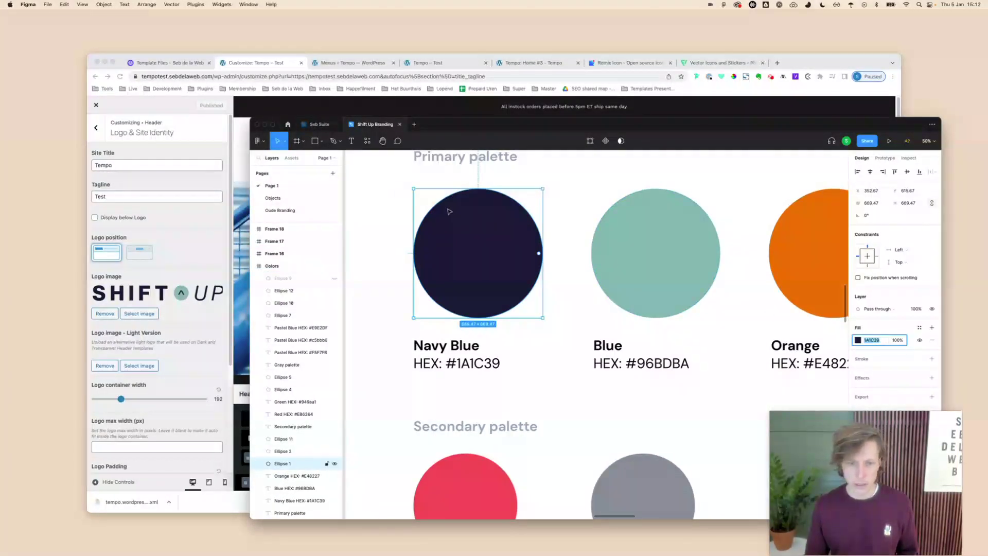
# Step: Back in the Chrome customizer, set the header Top Bar's background color to #1a1c39 and publish
pyautogui.press('super+Tab')
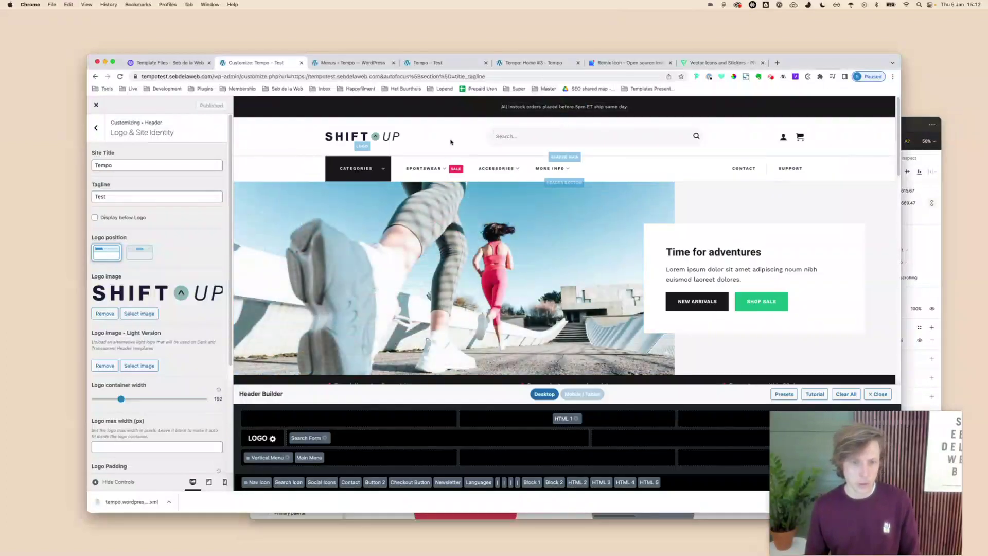
pyautogui.click(95, 128)
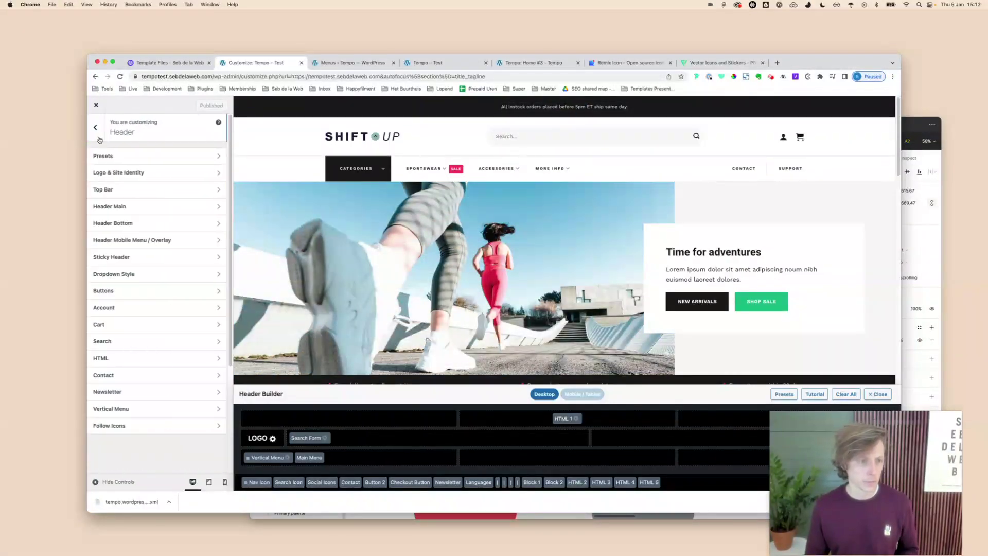
pyautogui.click(117, 193)
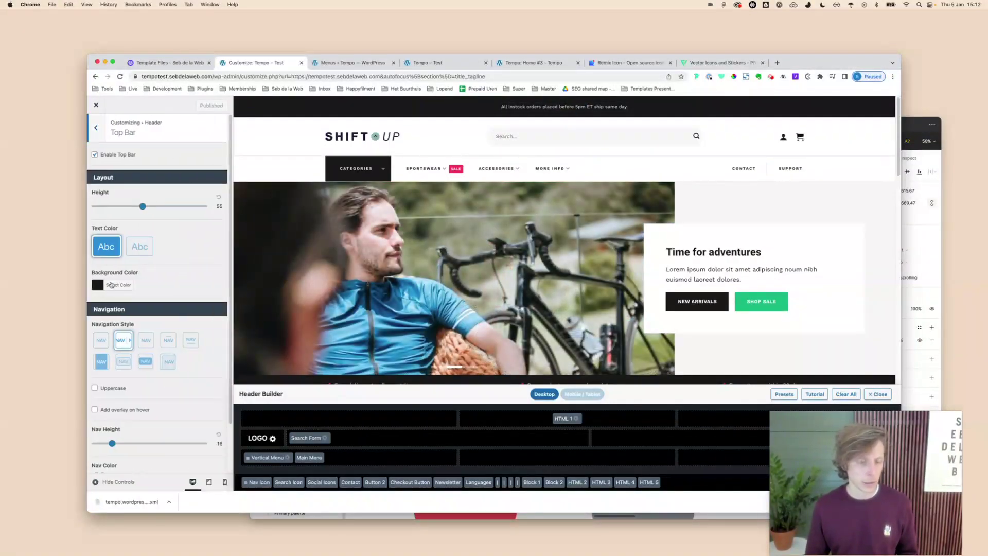
pyautogui.click(116, 289)
pyautogui.click(134, 368)
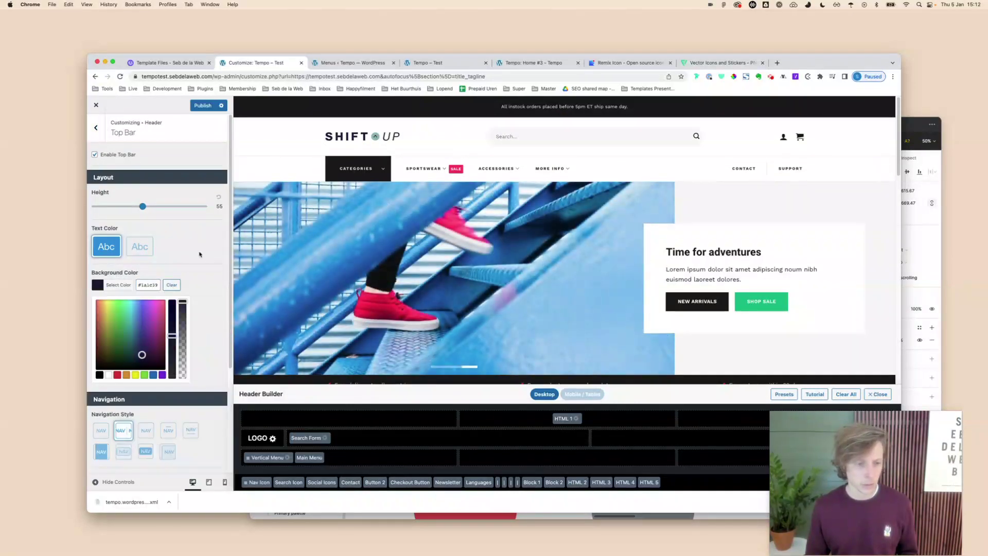
pyautogui.click(198, 269)
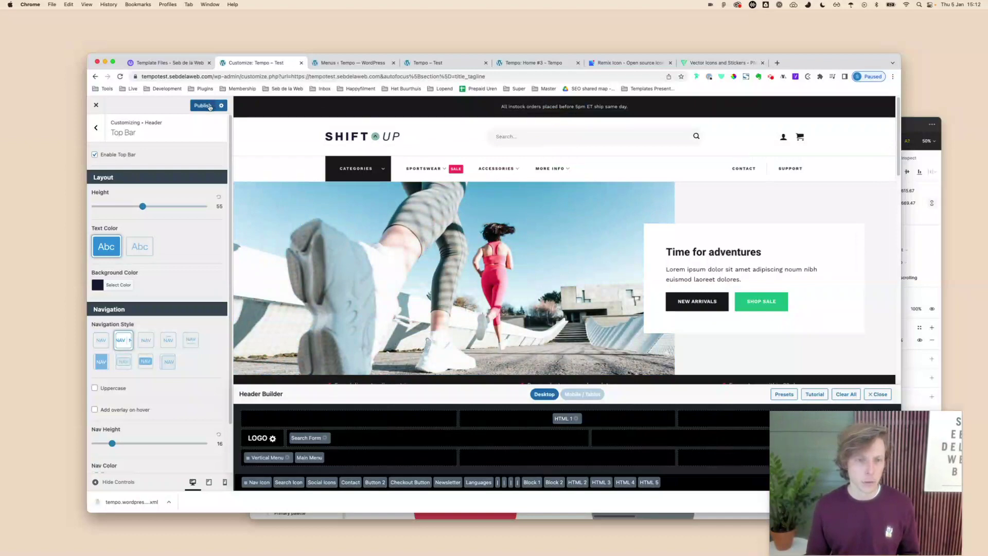
# Step: Place the live Tempo site tab beside the customizer tab and reload the page to check the new header
pyautogui.moveTo(435, 62); pyautogui.dragTo(343, 63)
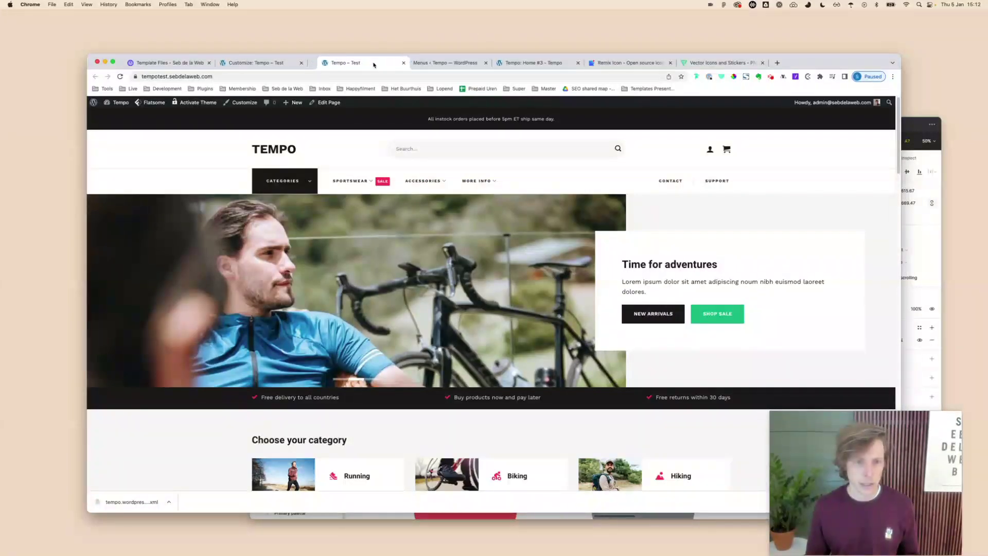
pyautogui.moveTo(471, 177)
pyautogui.press('super+r')
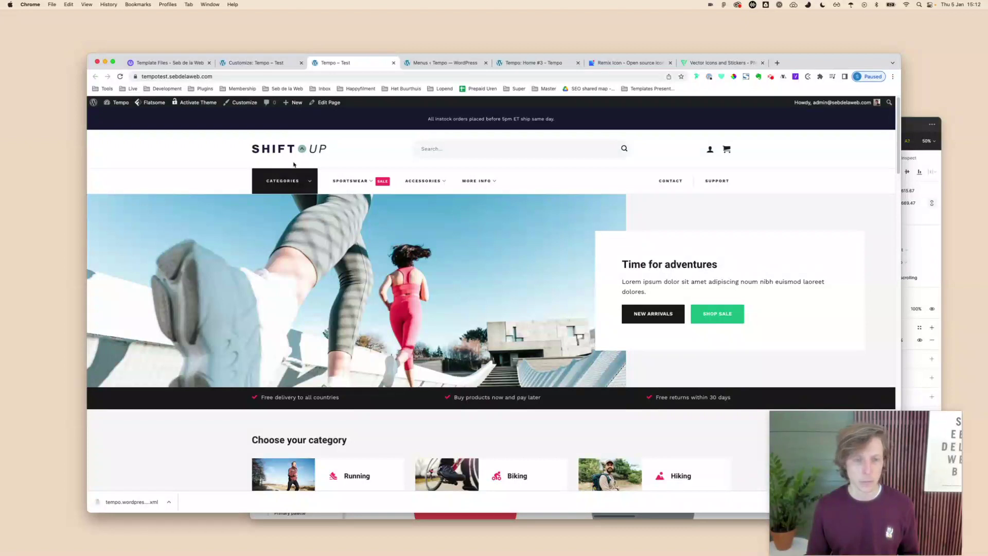
# Step: In the customizer, set the background color of the header's Vertical Menu opener to the copied navy blue and publish
pyautogui.click(256, 63)
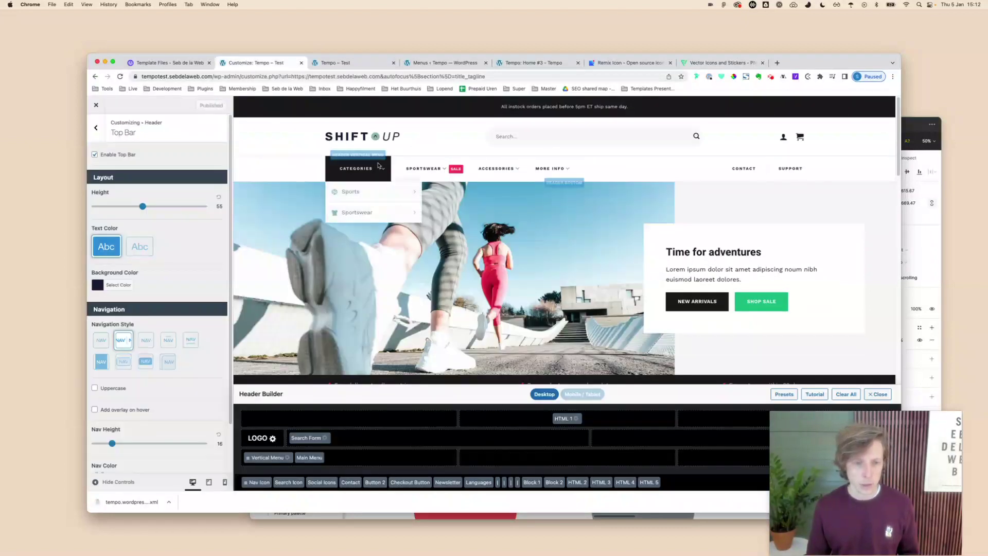
pyautogui.press('Escape')
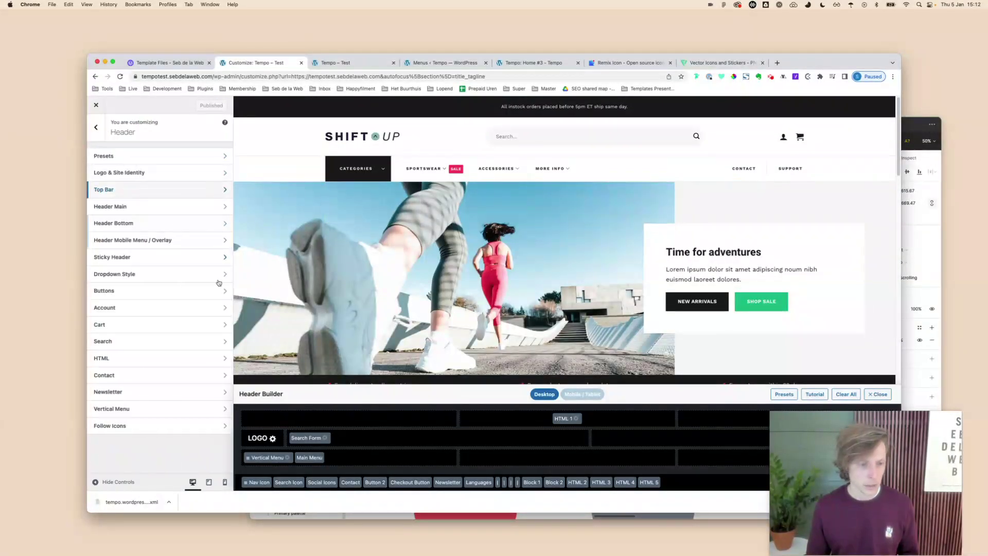
pyautogui.click(267, 457)
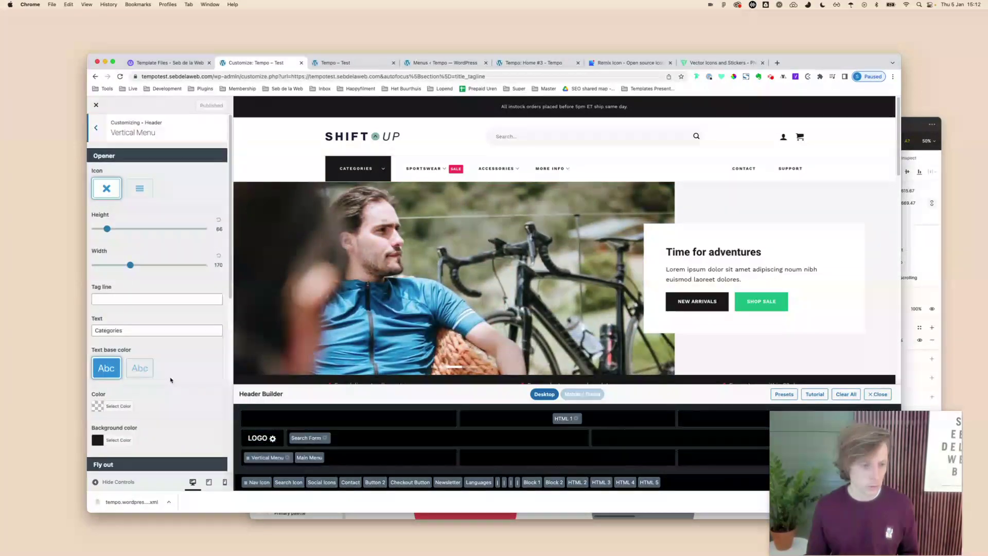
pyautogui.scroll(-3, 170, 380)
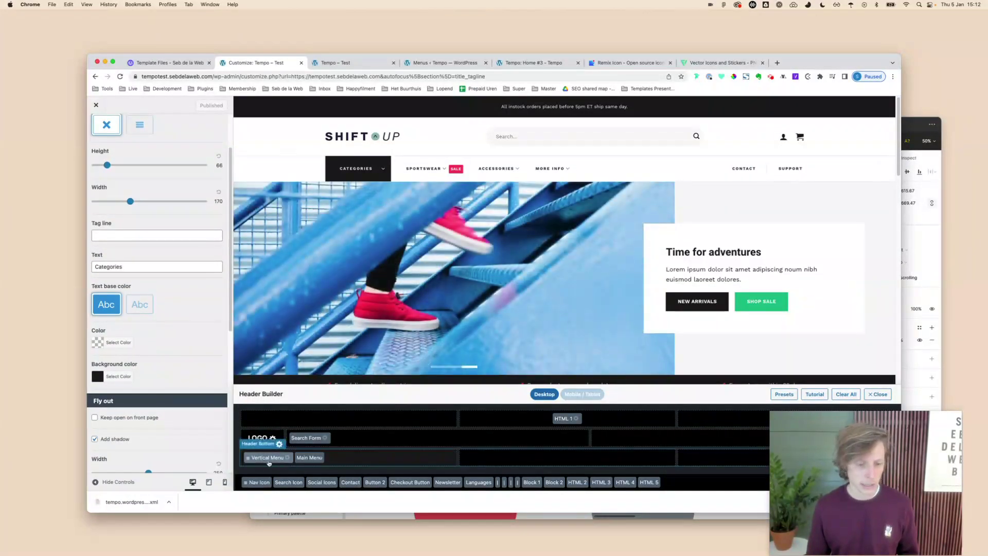
pyautogui.click(118, 376)
pyautogui.click(183, 343)
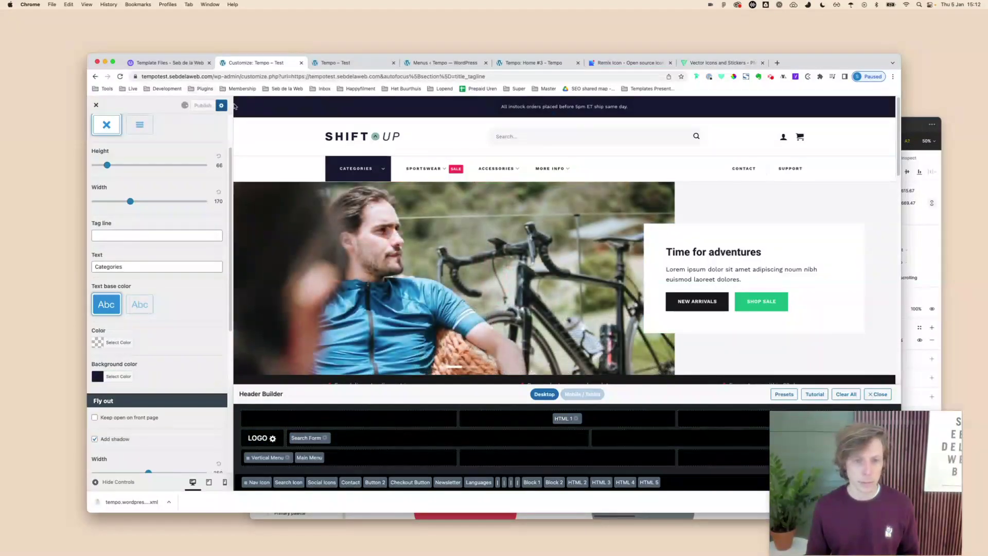
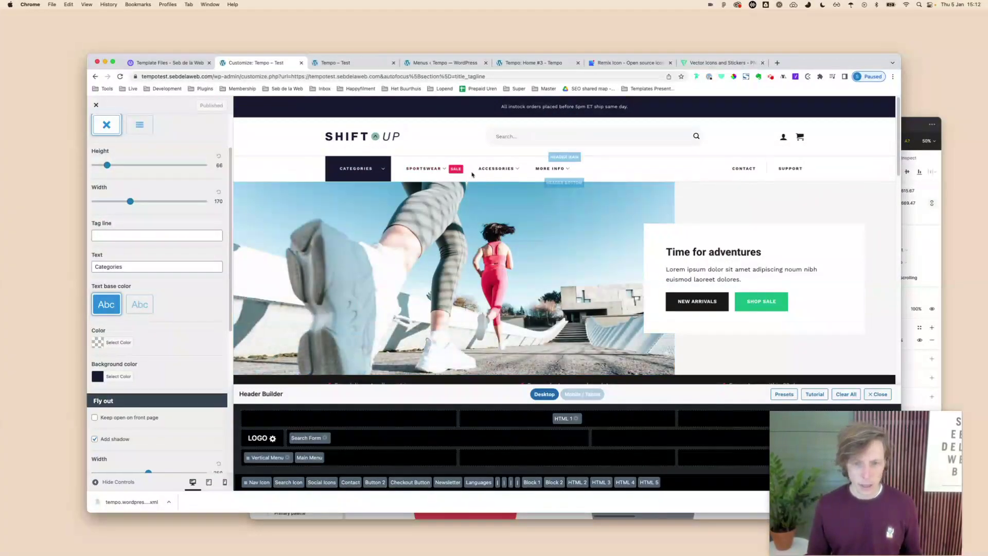
# Step: Open the theme's Style color settings in the customizer and set the Primary Color to #1A1C39
pyautogui.scroll(3, 173, 190)
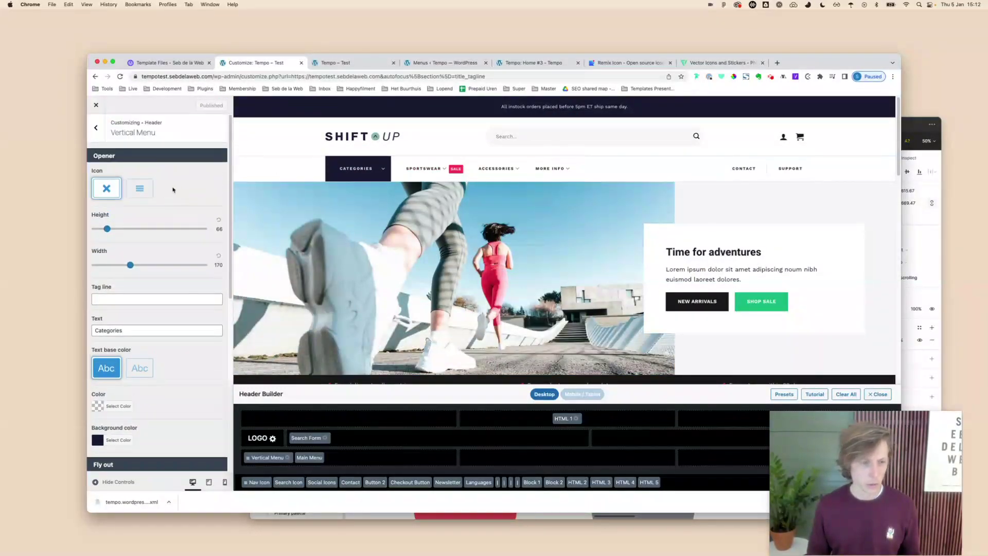
pyautogui.click(100, 132)
pyautogui.click(101, 132)
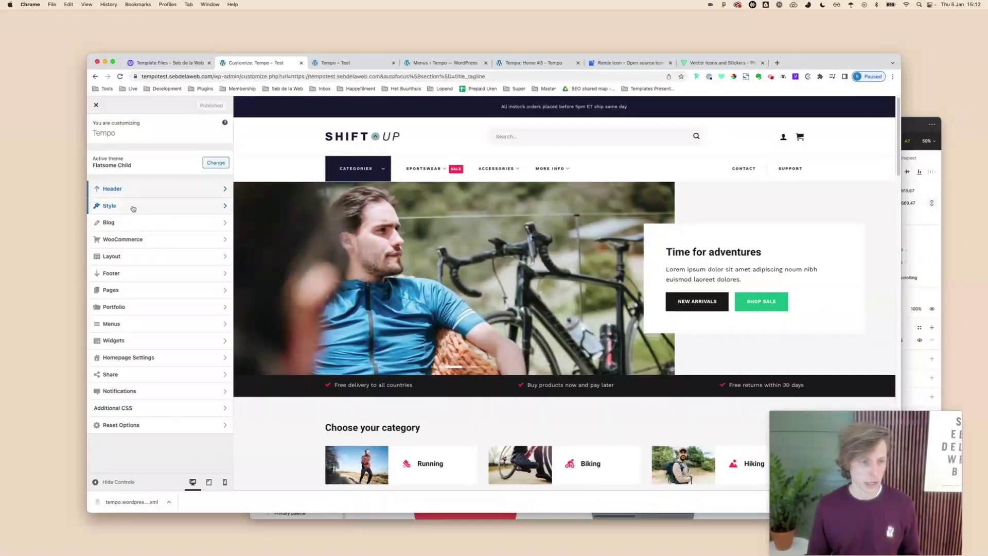
pyautogui.click(133, 206)
pyautogui.click(130, 173)
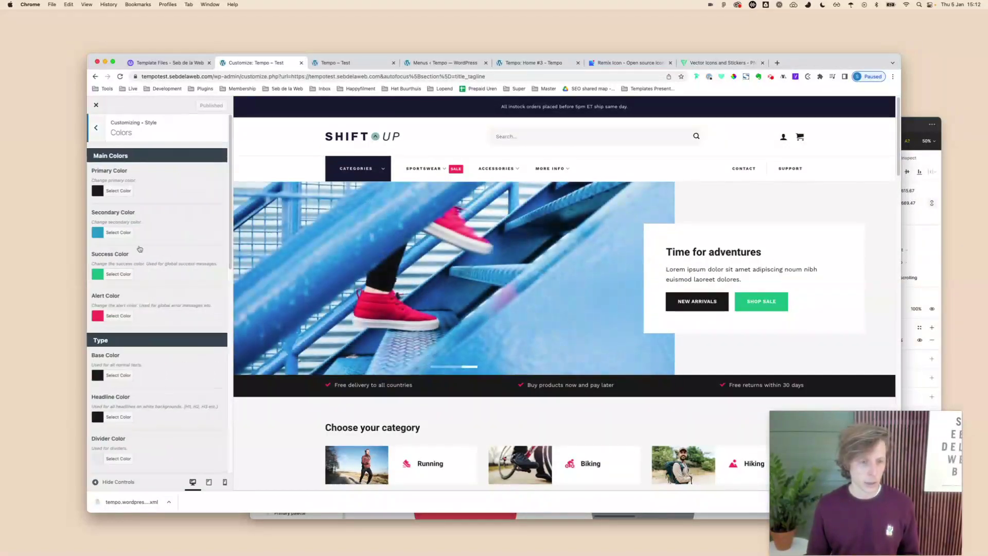
pyautogui.scroll(-5, 173, 391)
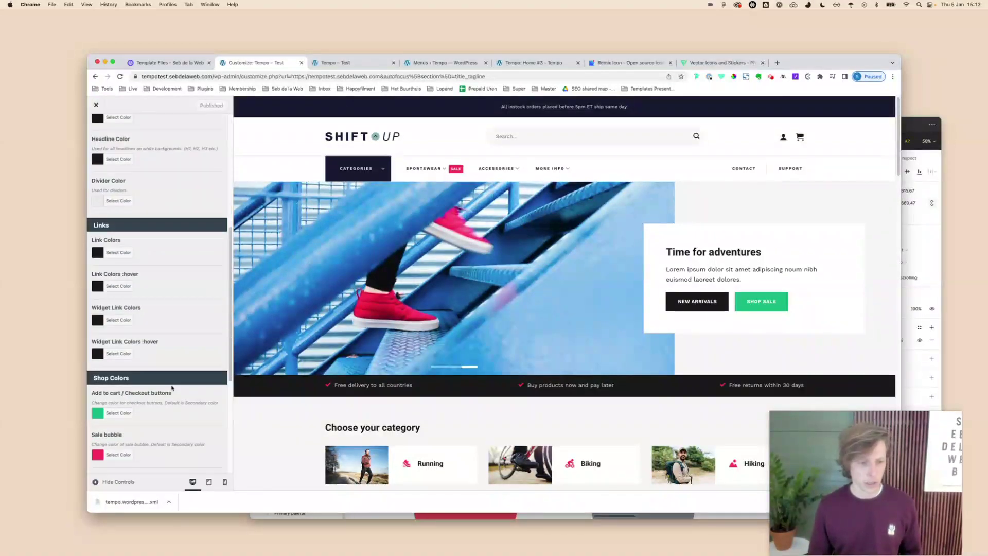
pyautogui.scroll(5, 172, 380)
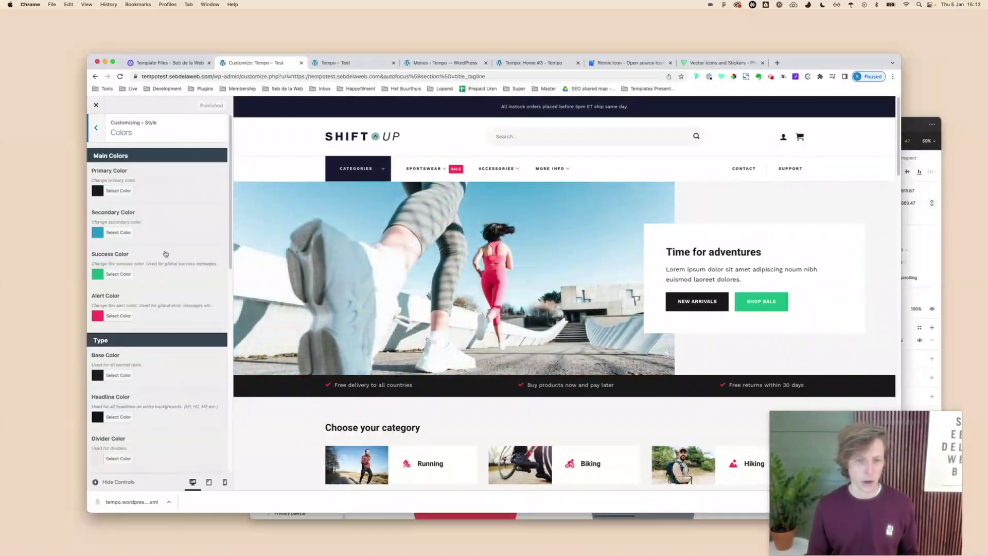
pyautogui.click(120, 191)
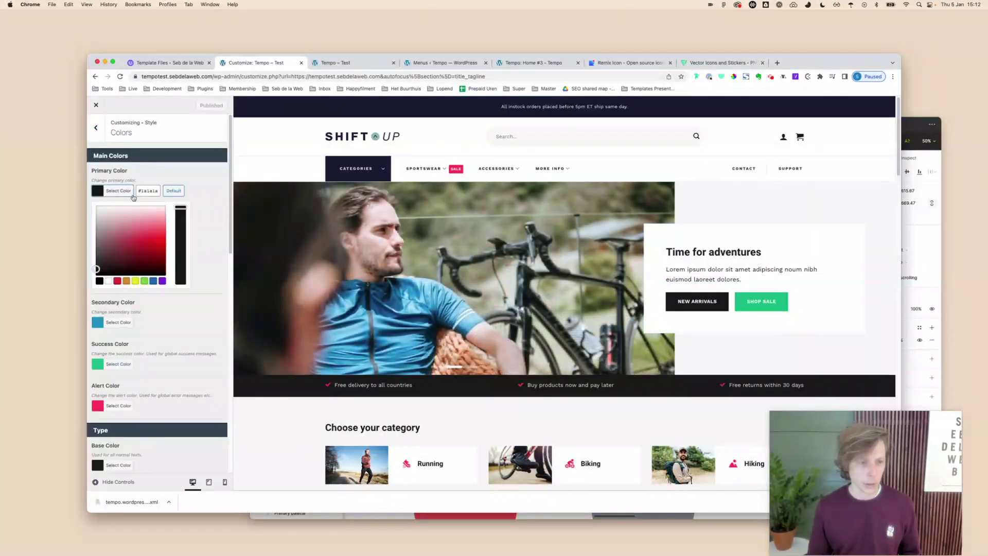
pyautogui.hotkey('ctrl', 'v')
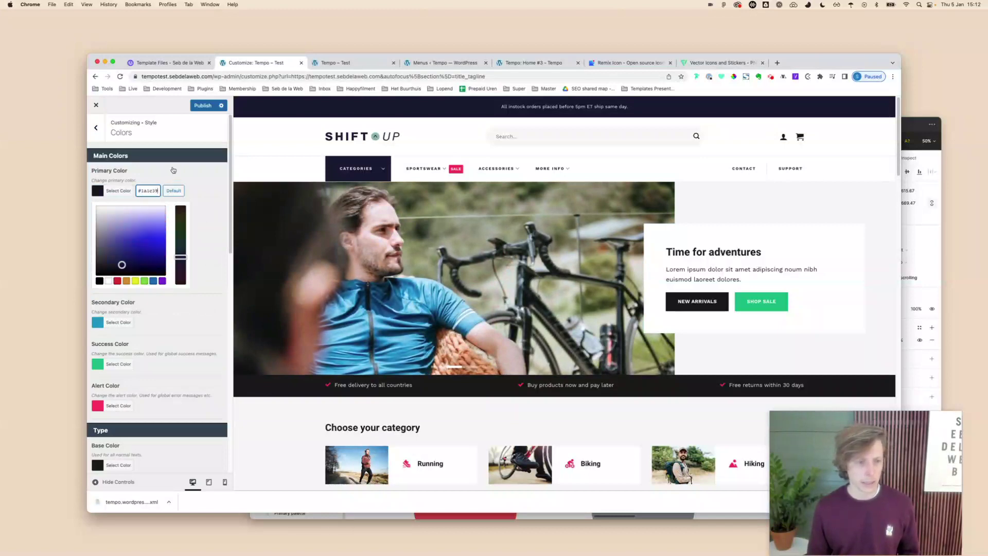
pyautogui.press('Return')
# Step: Set the Base Color and Headline Color of the Type section to the copied navy blue #1A1C39
pyautogui.scroll(-5, 134, 232)
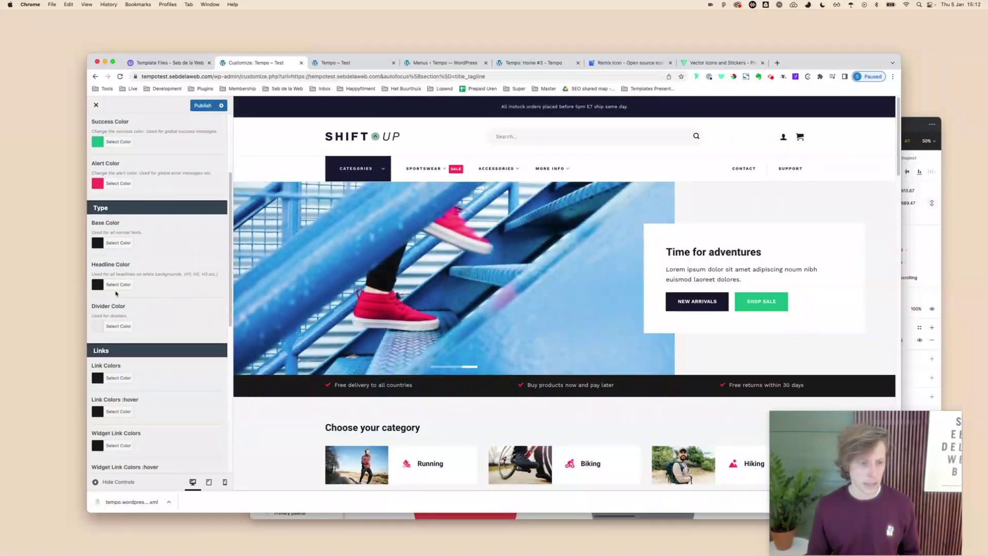
pyautogui.scroll(-5, 95, 416)
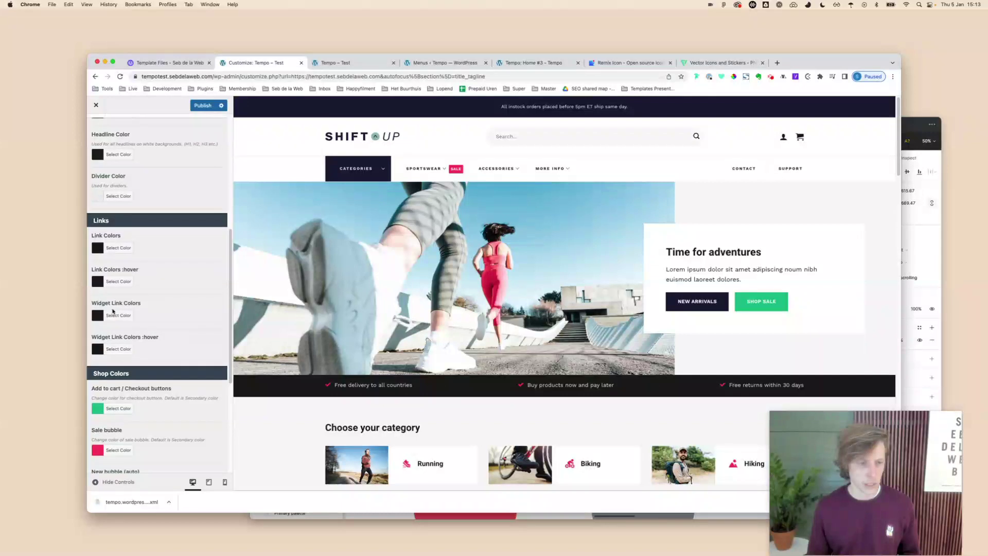
pyautogui.scroll(3, 115, 213)
pyautogui.scroll(1, 115, 208)
pyautogui.click(120, 194)
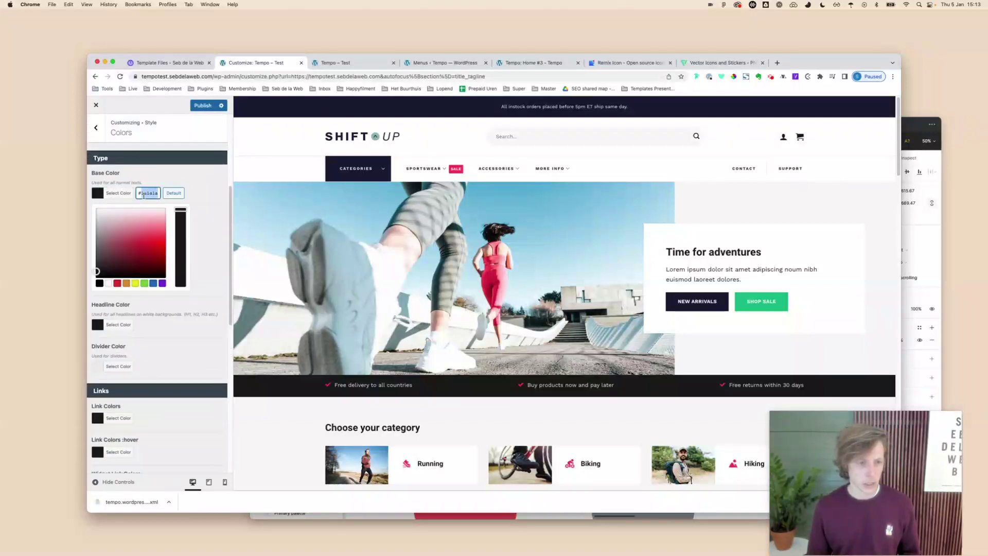
pyautogui.click(118, 193)
pyautogui.click(116, 237)
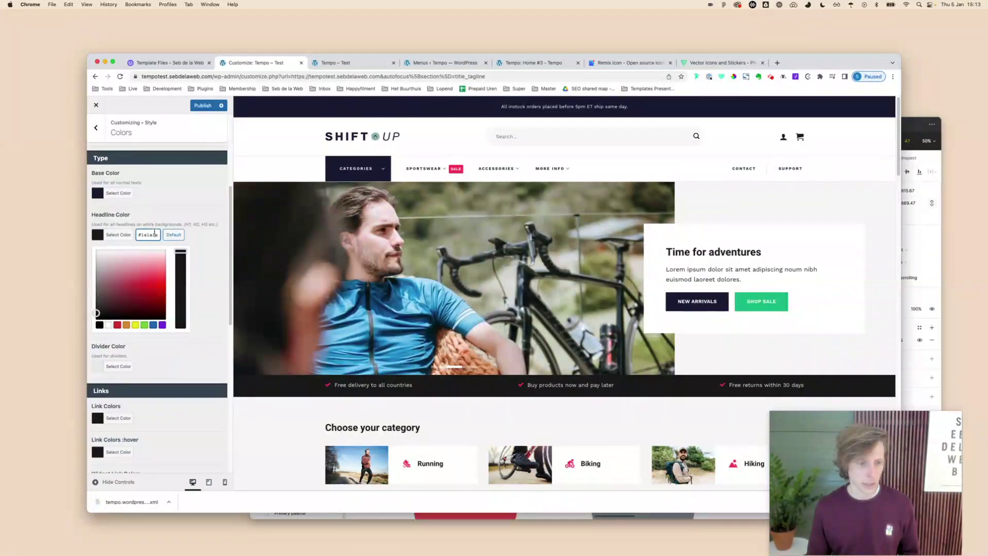
pyautogui.click(119, 235)
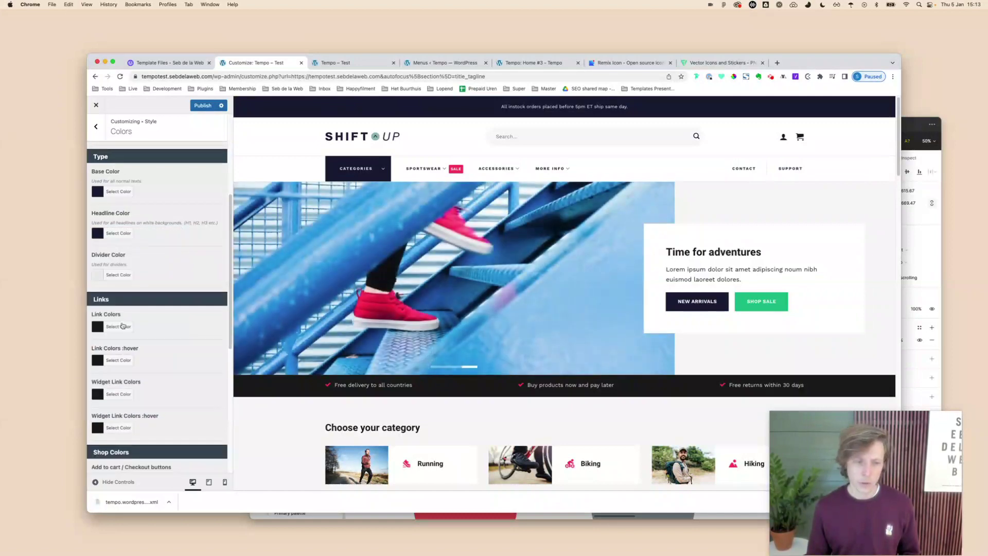
# Step: Set the link, link hover, widget link and widget link hover colors to #1A1C39
pyautogui.click(120, 326)
pyautogui.click(118, 327)
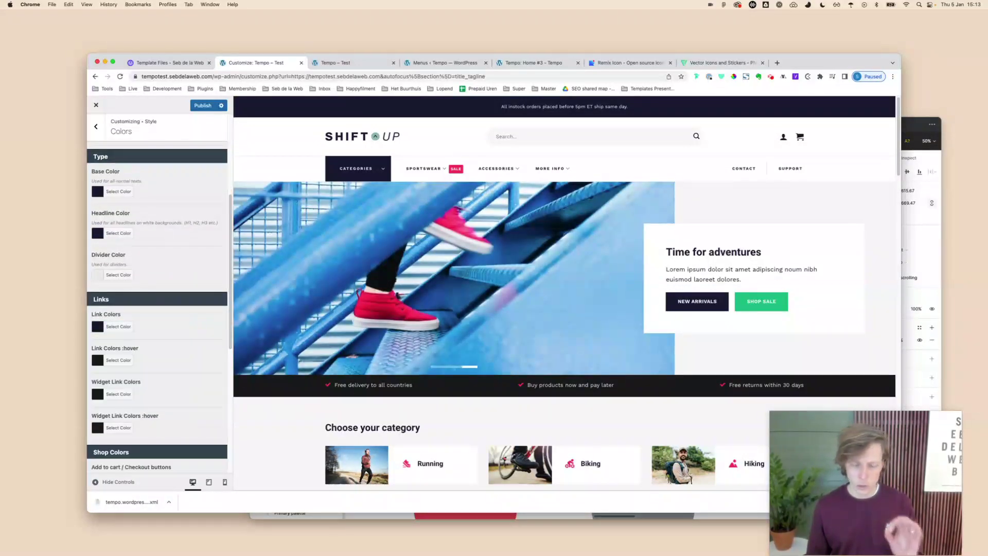
pyautogui.click(123, 360)
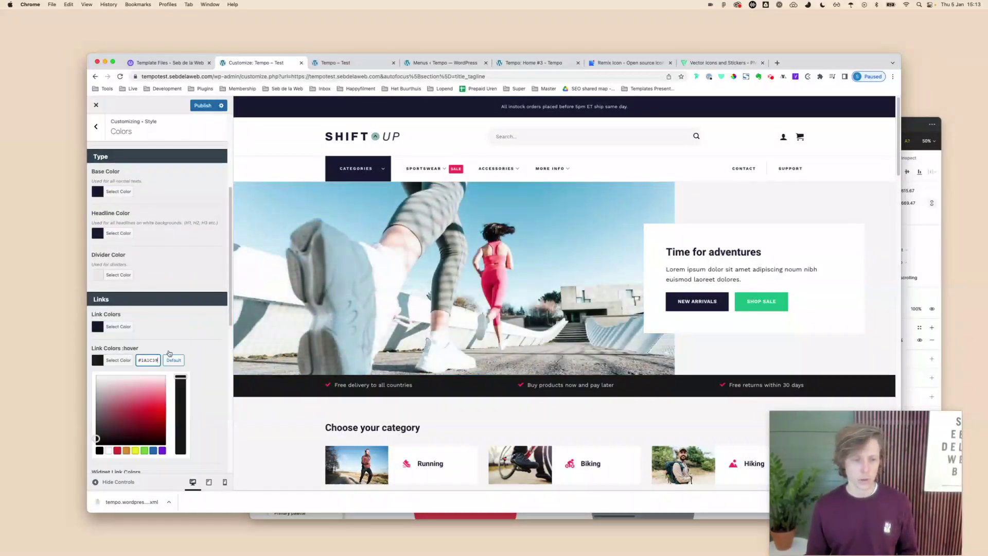
pyautogui.click(151, 371)
pyautogui.click(128, 389)
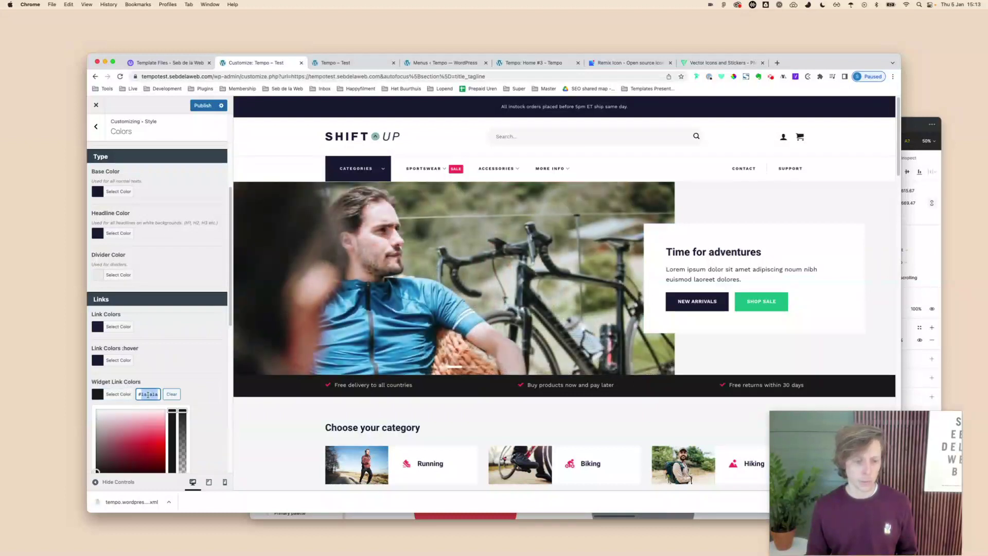
pyautogui.click(164, 363)
pyautogui.scroll(-2, 155, 371)
pyautogui.click(119, 371)
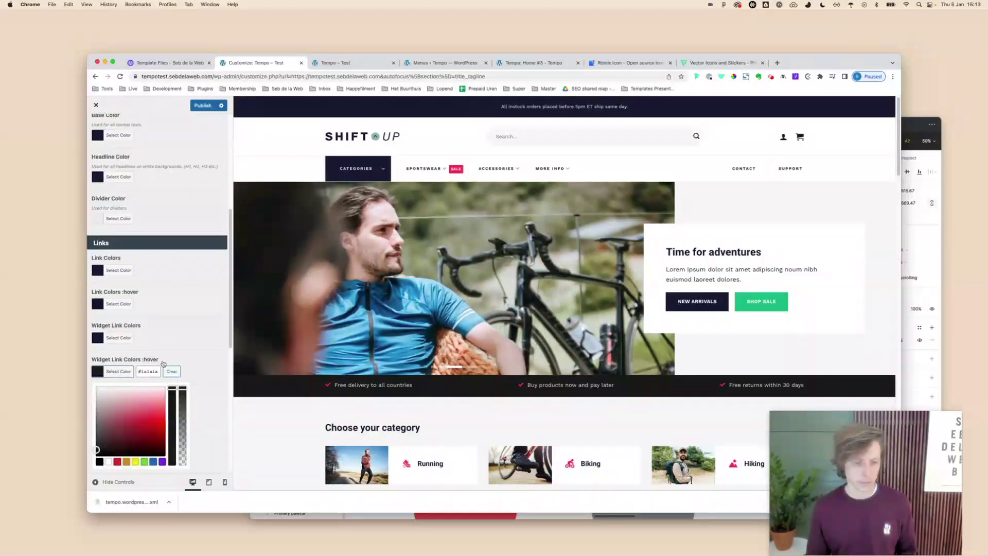
pyautogui.click(149, 371)
# Step: Set the Regular Price and Sale Price shop colors to the copied navy blue
pyautogui.scroll(-5, 165, 336)
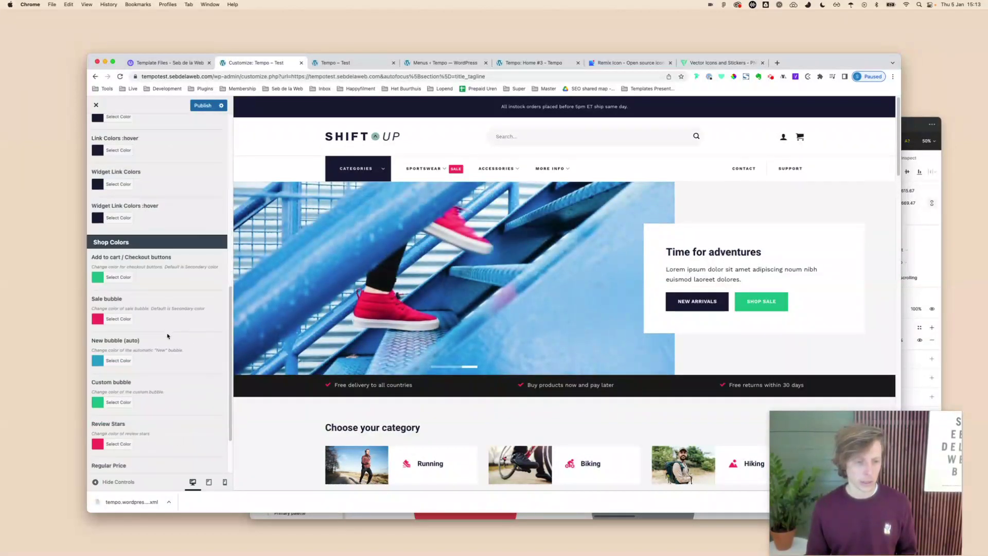
pyautogui.click(118, 415)
pyautogui.click(173, 447)
pyautogui.click(118, 415)
pyautogui.click(113, 456)
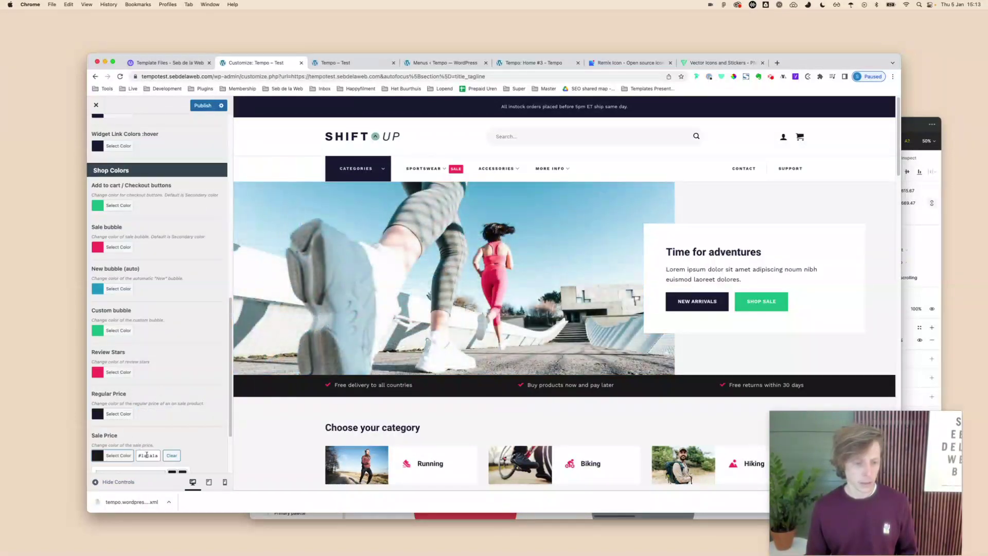
# Step: Switch to Figma and select the Blue circle in the primary palette
pyautogui.scroll(15, 167, 359)
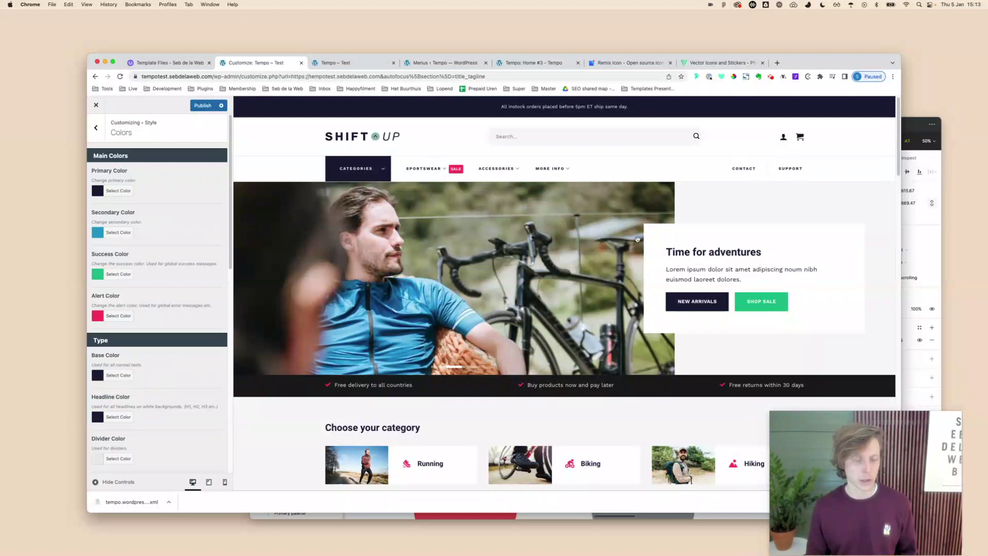
pyautogui.click(907, 246)
pyautogui.click(697, 249)
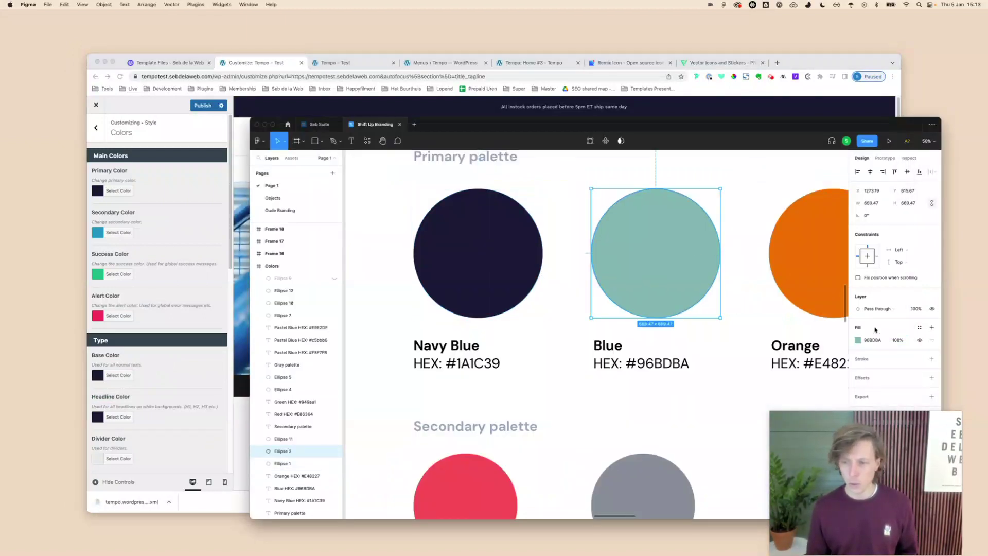
# Step: Back in the Chrome customizer, try to apply the Blue circle's hex code as the Success Color
pyautogui.click(164, 281)
pyautogui.click(119, 274)
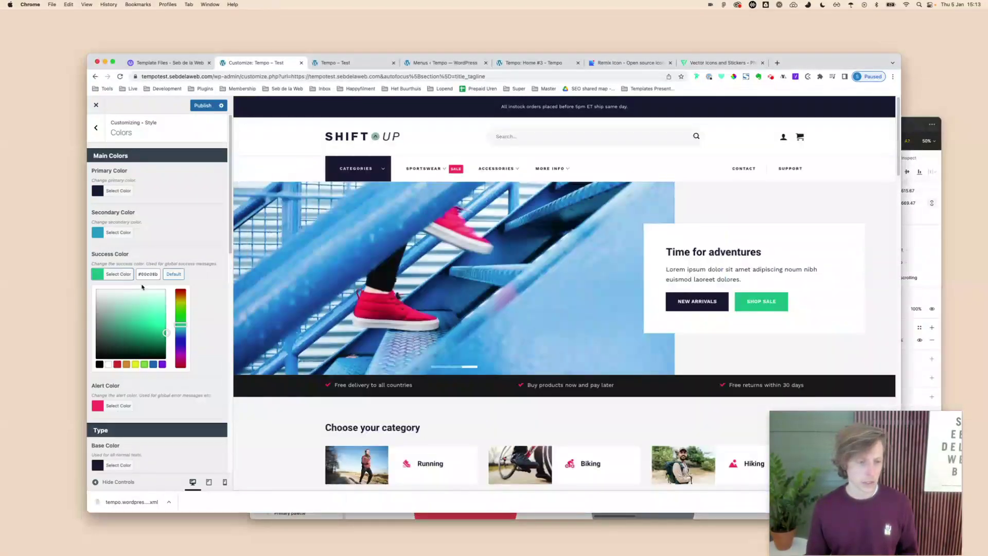
pyautogui.hotkey('ctrl', 'v')
pyautogui.click(171, 236)
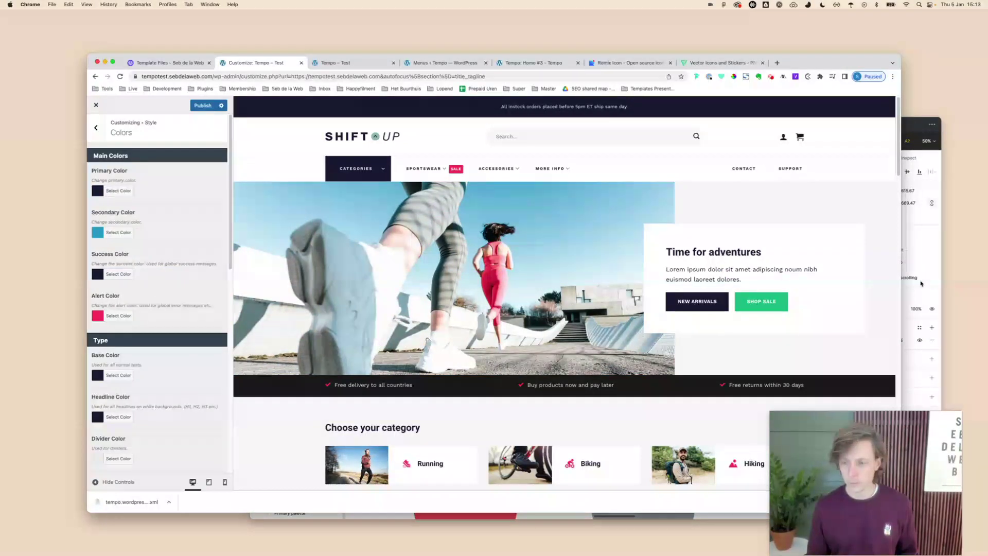
# Step: Copy the Blue circle's fill hex code 96BDBA in Figma and set it as the Success Color in the Chrome customizer
pyautogui.click(921, 283)
pyautogui.click(878, 340)
pyautogui.click(154, 278)
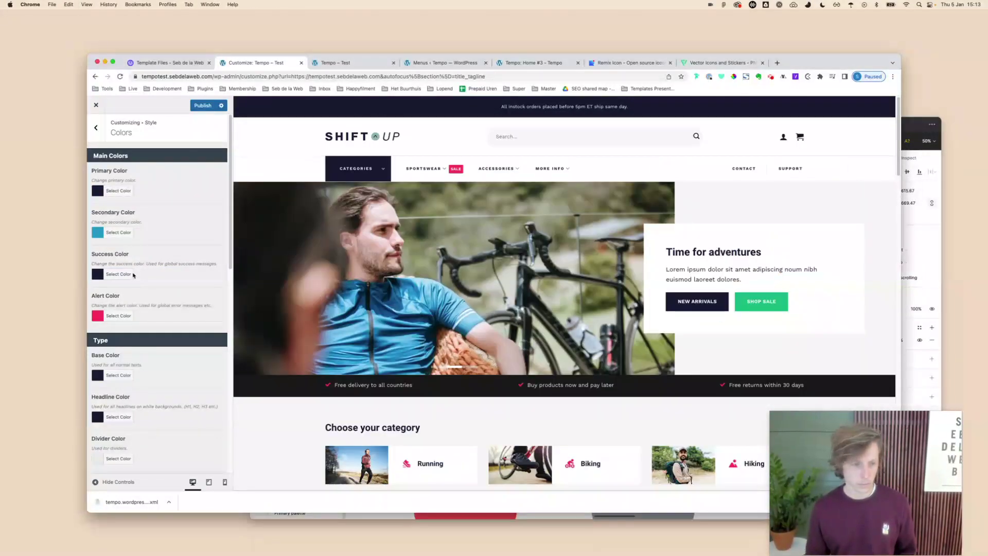
pyautogui.click(119, 274)
pyautogui.click(174, 281)
# Step: Set the Add to cart / Checkout buttons and Custom bubble shop colors to the copied #96BDBA
pyautogui.scroll(-10, 160, 309)
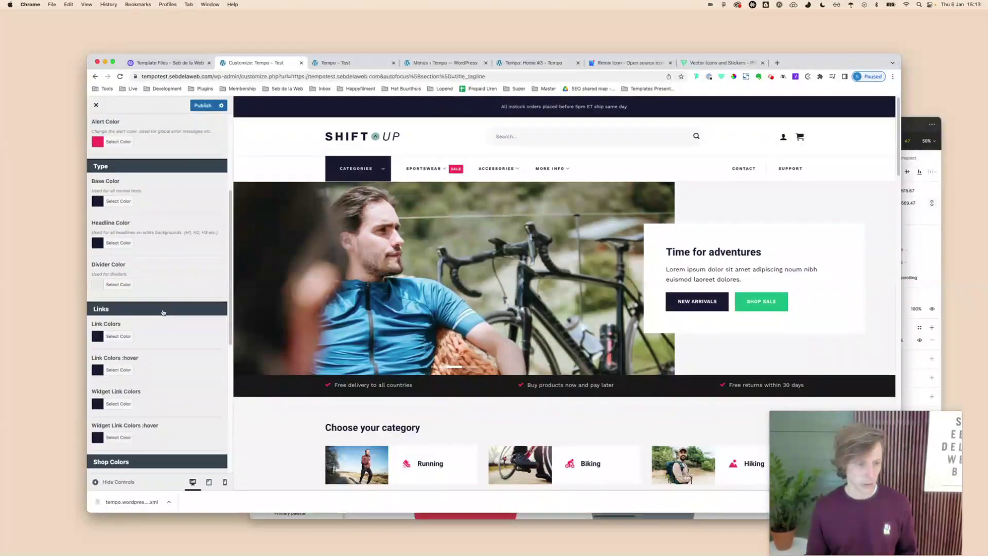
pyautogui.click(118, 254)
pyautogui.click(209, 262)
pyautogui.click(118, 379)
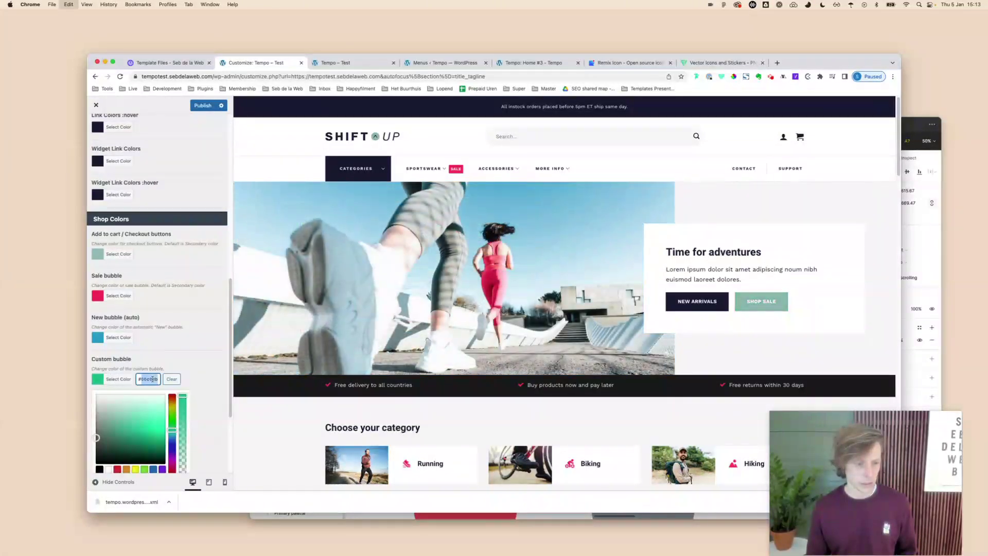
pyautogui.click(188, 329)
# Step: Switch to Figma and copy the fill hex code E48227 of the Orange circle in the primary palette
pyautogui.scroll(5, 187, 324)
pyautogui.scroll(2, 196, 327)
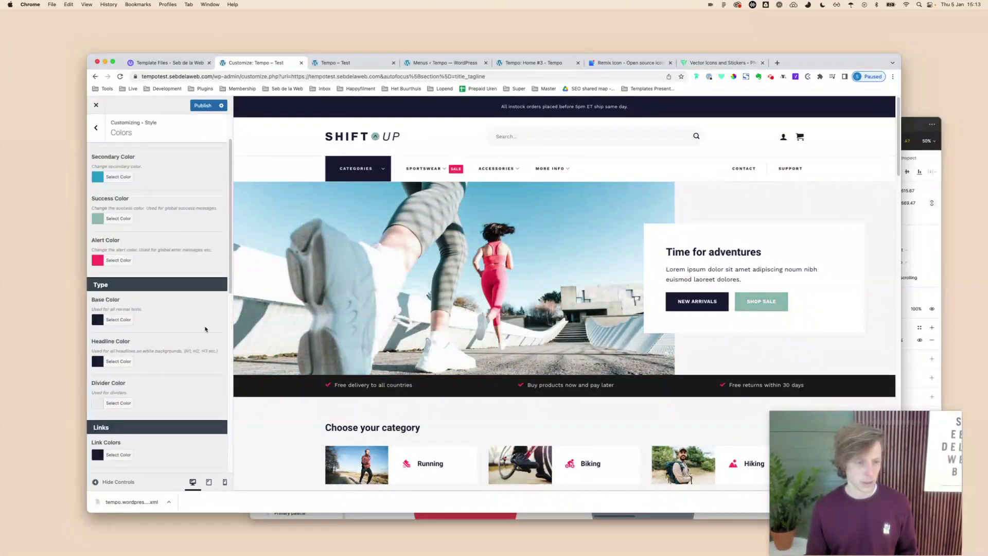
pyautogui.click(904, 240)
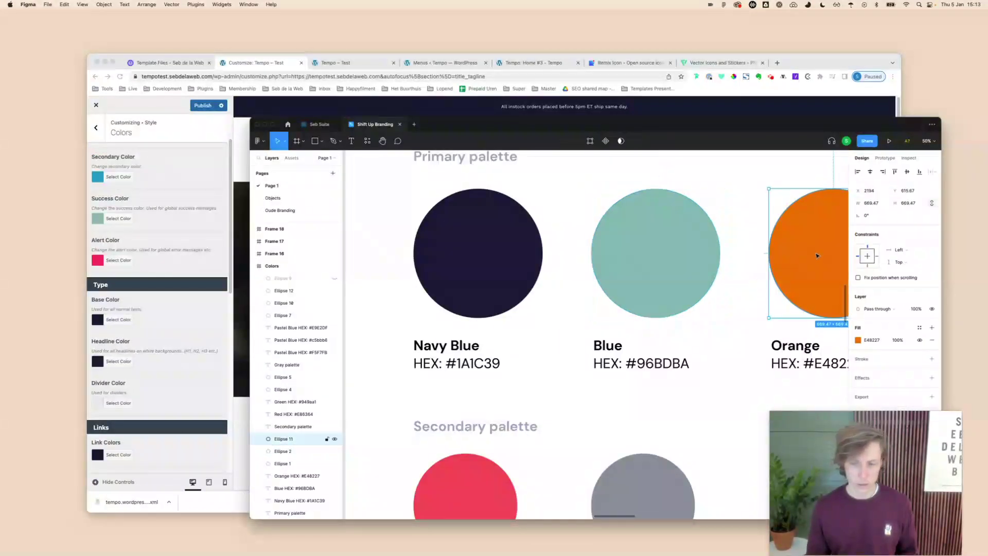
pyautogui.scroll(-2, 717, 335)
pyautogui.hscroll(3, 717, 335)
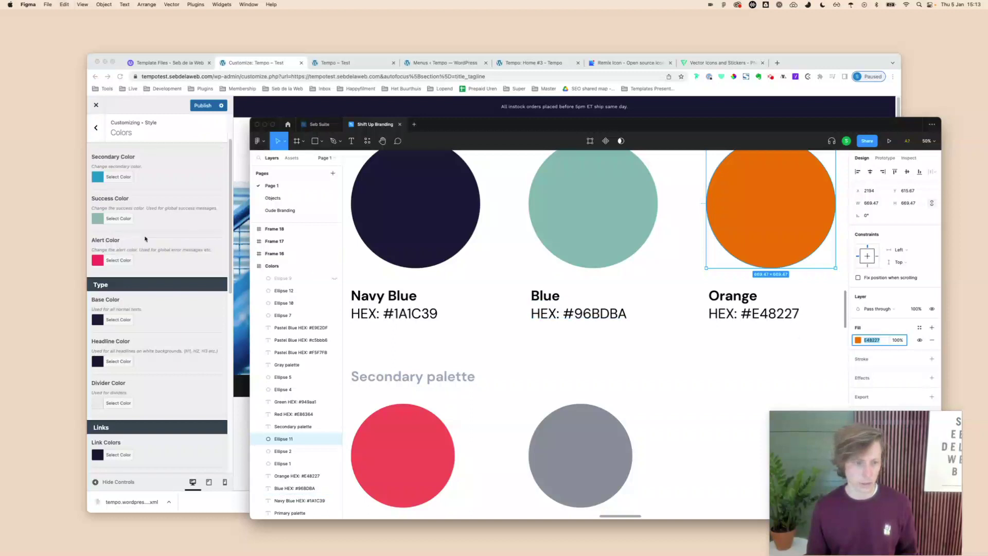
# Step: Back in the Chrome customizer, set the Alert Color to the copied orange #E48227
pyautogui.click(117, 260)
pyautogui.click(118, 260)
pyautogui.click(176, 227)
# Step: Set the Sale bubble and Review Stars shop colors to the copied orange #E48227
pyautogui.scroll(-10, 154, 268)
pyautogui.click(121, 291)
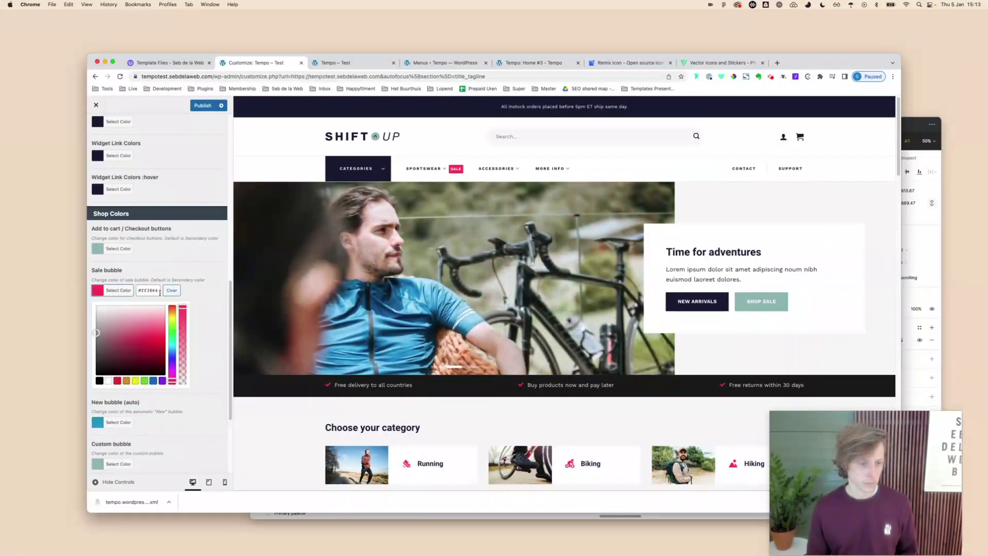
pyautogui.click(156, 286)
pyautogui.scroll(-2, 149, 330)
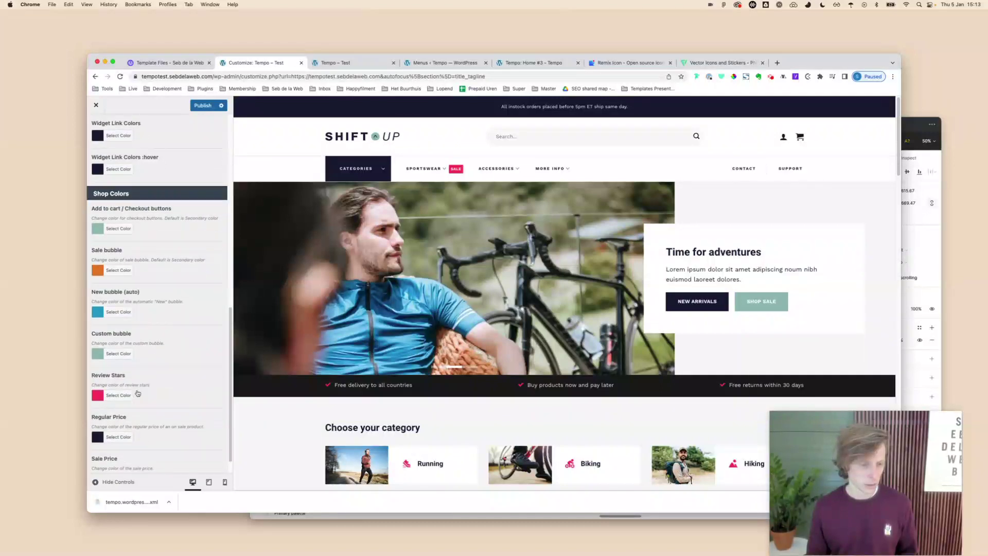
pyautogui.click(123, 373)
pyautogui.press('super+v')
pyautogui.click(174, 338)
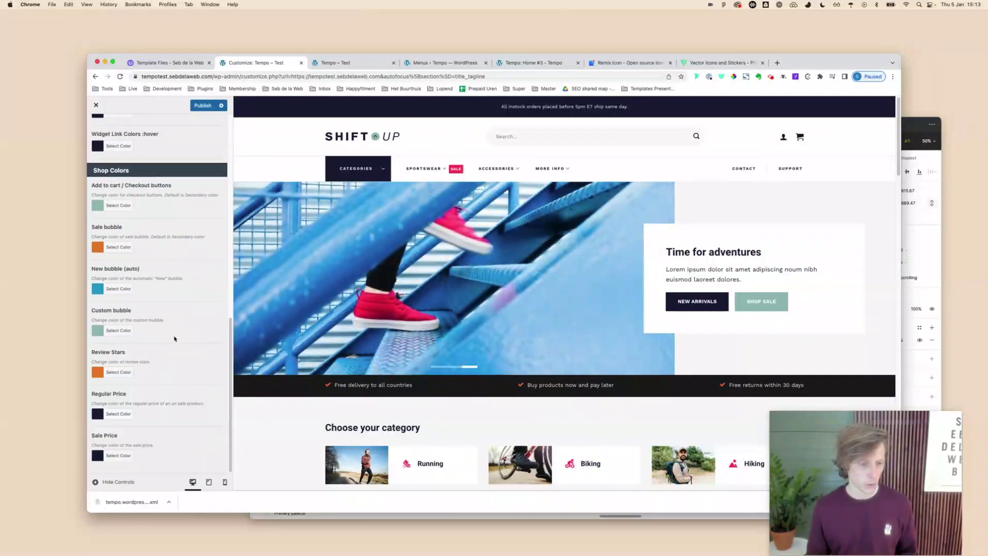
# Step: Switch to Figma and copy the fill hex code E86364 of the Red circle in the secondary palette
pyautogui.click(909, 317)
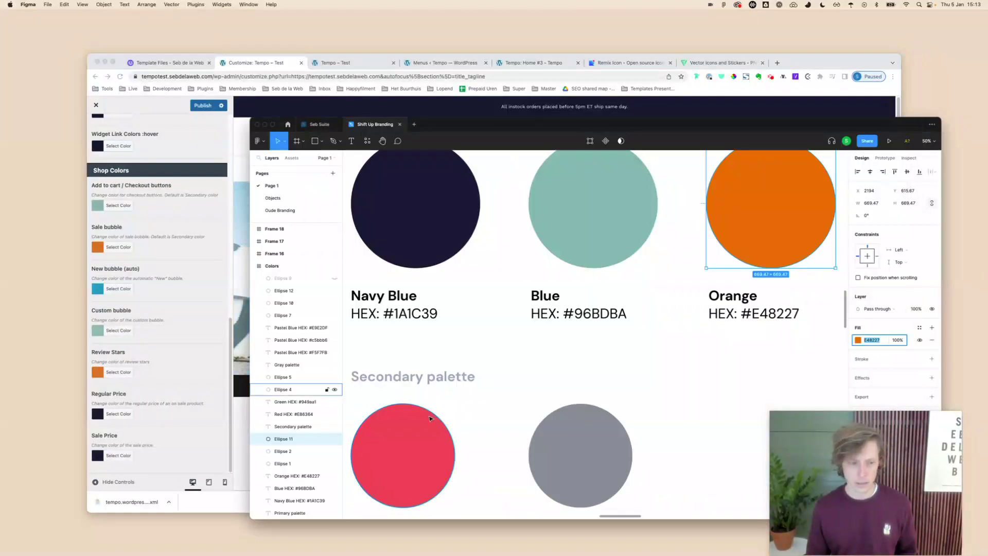
pyautogui.click(108, 278)
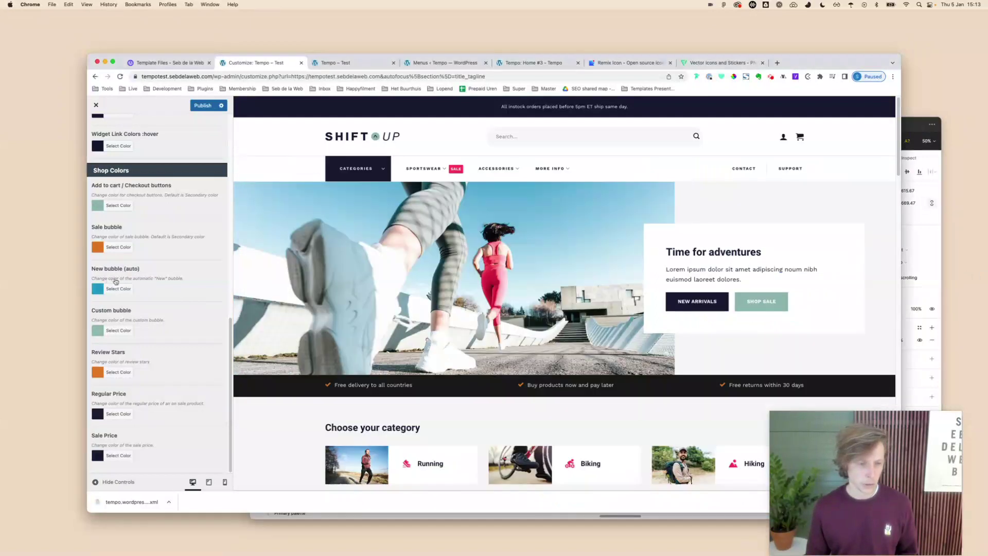
pyautogui.click(914, 309)
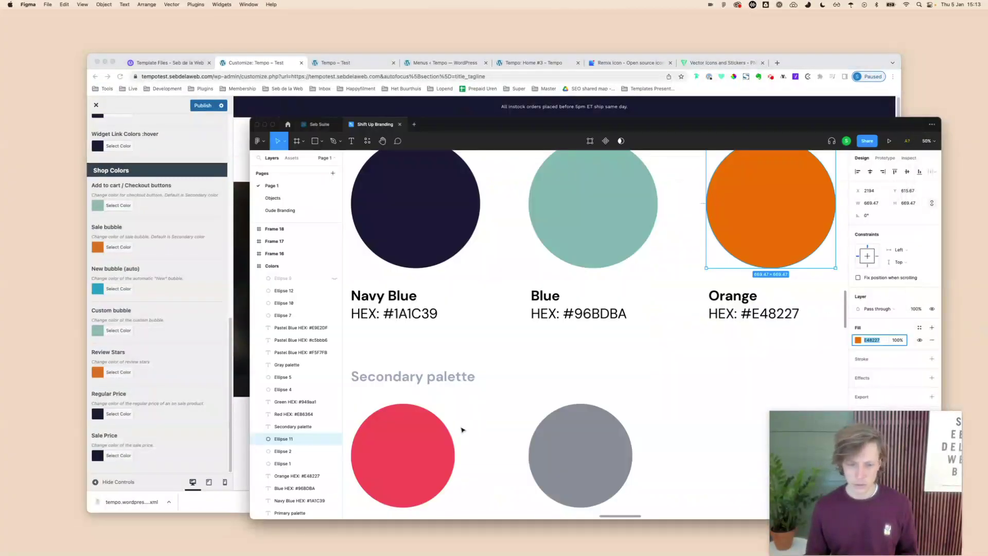
pyautogui.scroll(-3, 462, 430)
pyautogui.click(431, 354)
pyautogui.click(872, 339)
pyautogui.press('super+c')
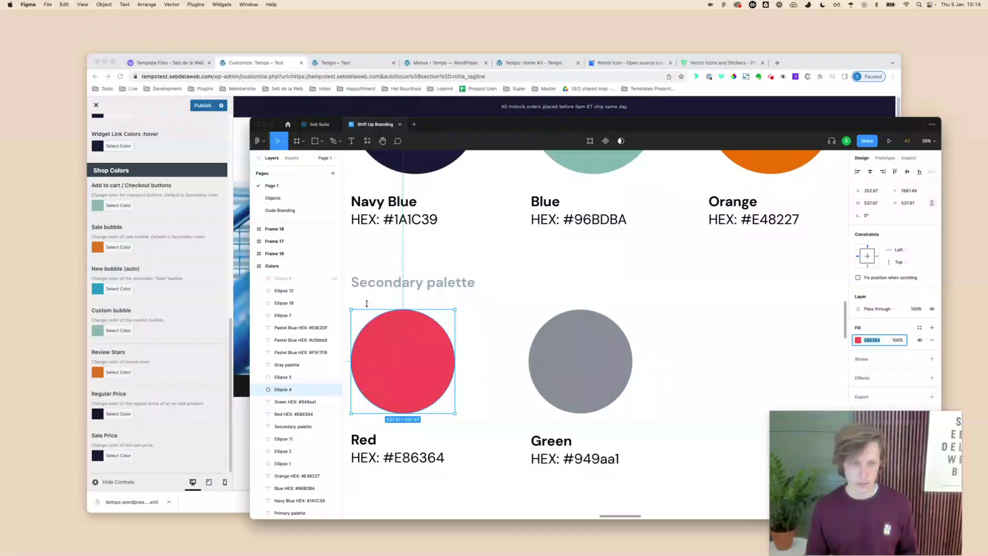
# Step: Back in the Chrome customizer, set the New bubble and Sale Price colors to the copied red #E86364 and publish the changes
pyautogui.click(118, 289)
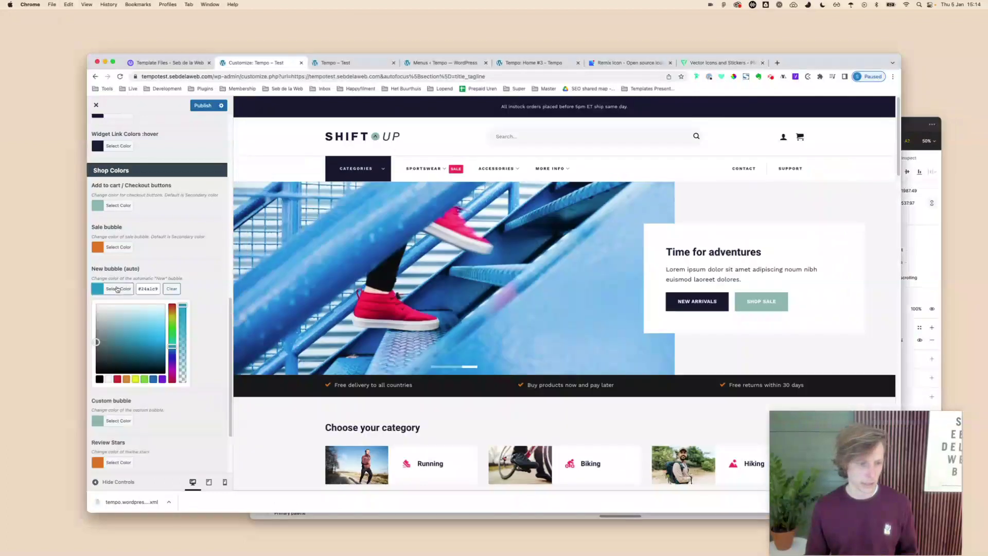
pyautogui.press('super+v')
pyautogui.click(157, 281)
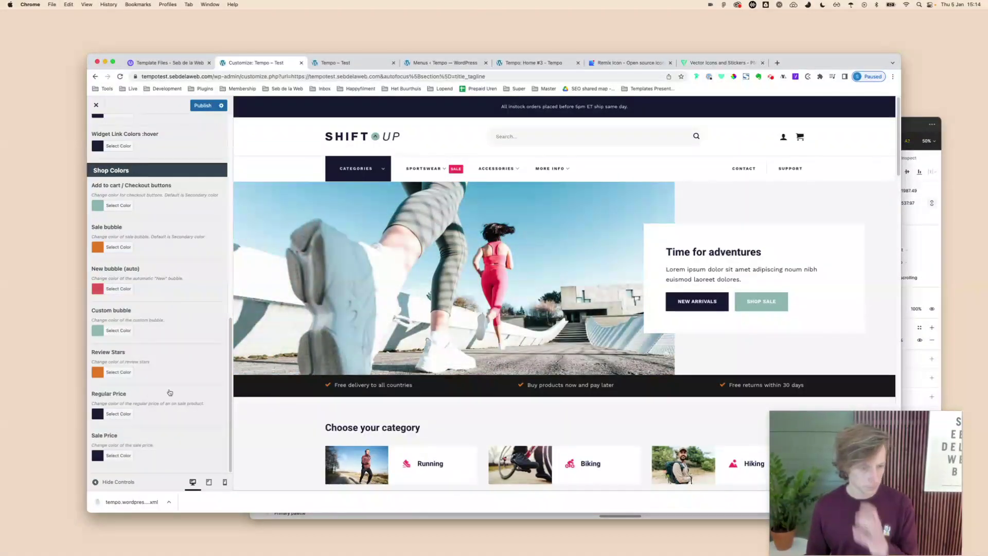
pyautogui.click(119, 456)
pyautogui.scroll(-2, 153, 389)
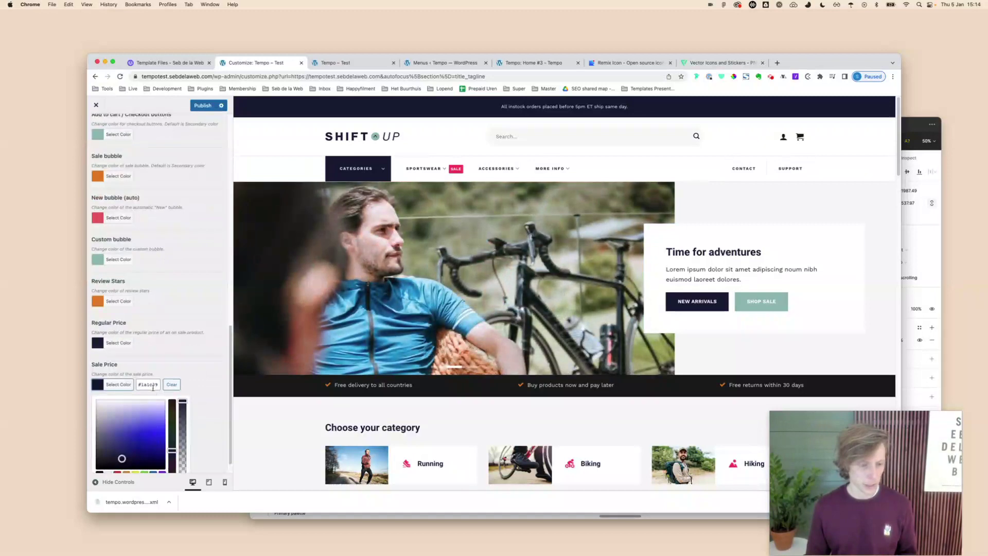
pyautogui.click(222, 430)
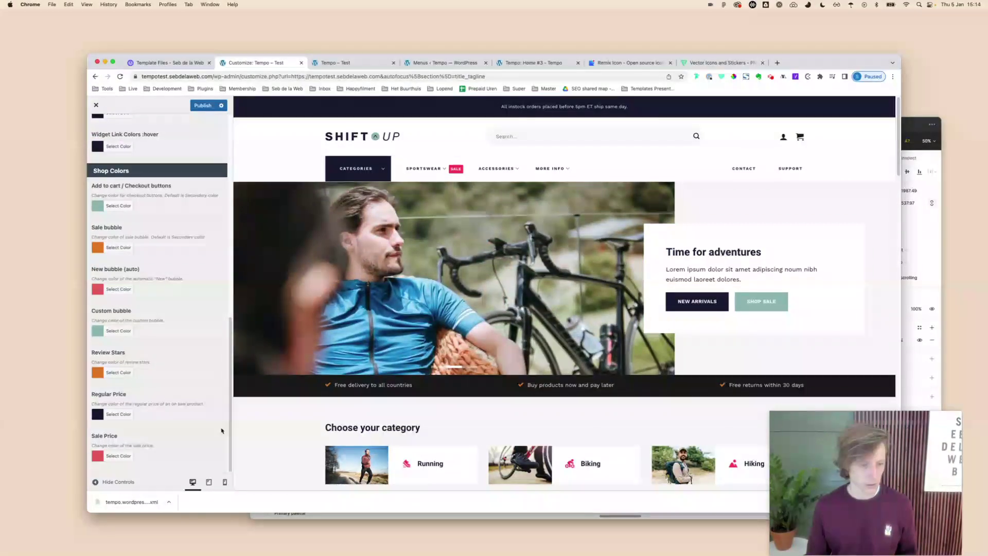
pyautogui.click(203, 105)
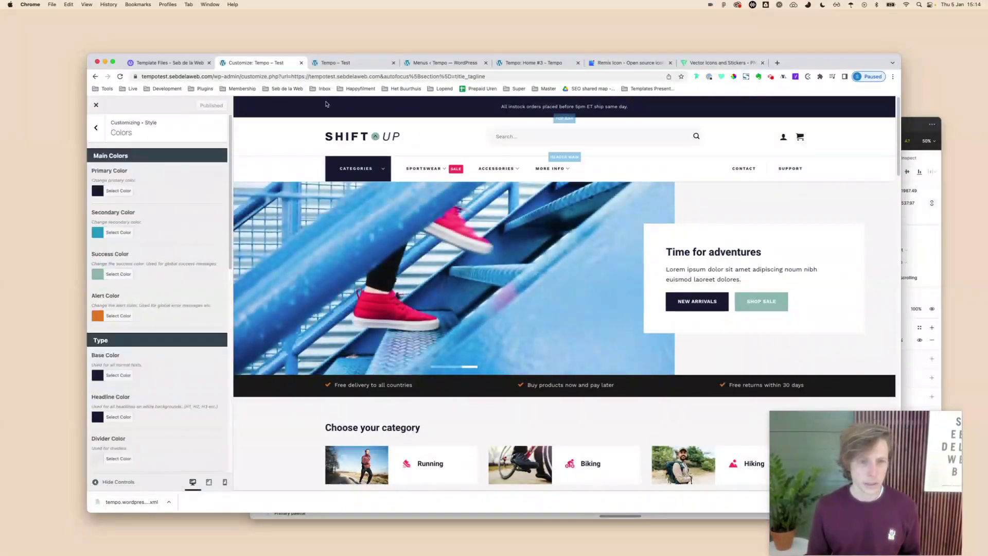
# Step: Reload the live Tempo shop homepage and examine the new colors in the header, dropdown menus, buttons and page sections
pyautogui.click(337, 64)
pyautogui.press('super+r')
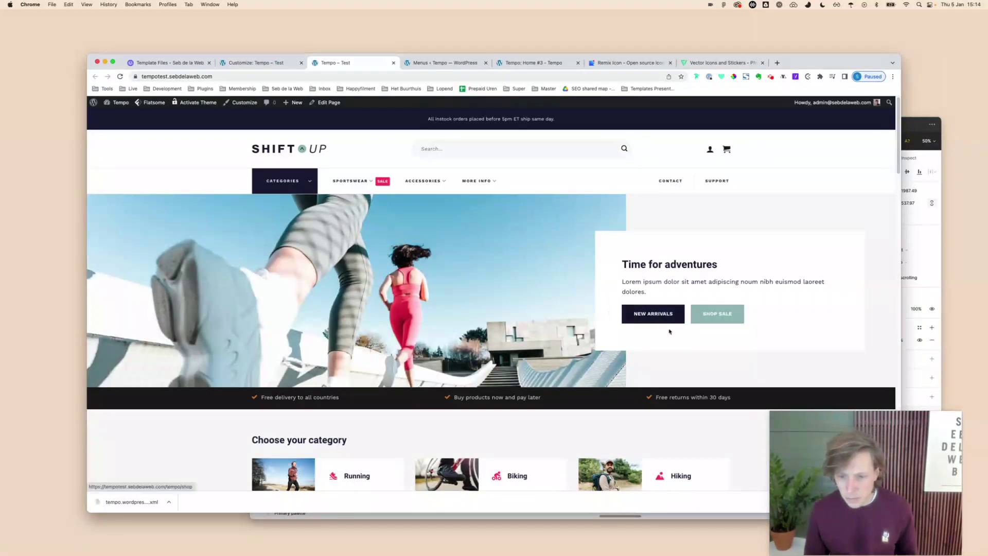
pyautogui.scroll(-2, 703, 330)
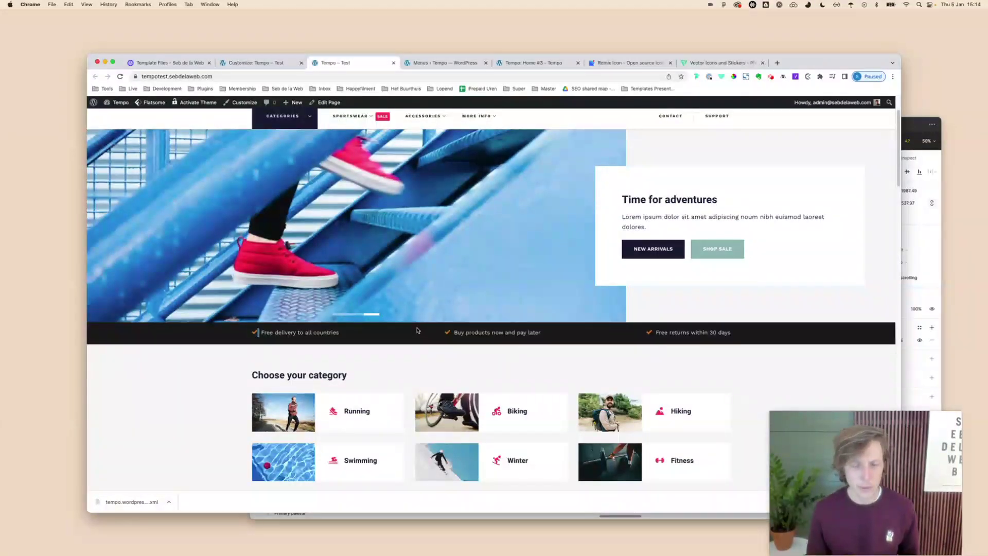
pyautogui.scroll(2, 417, 331)
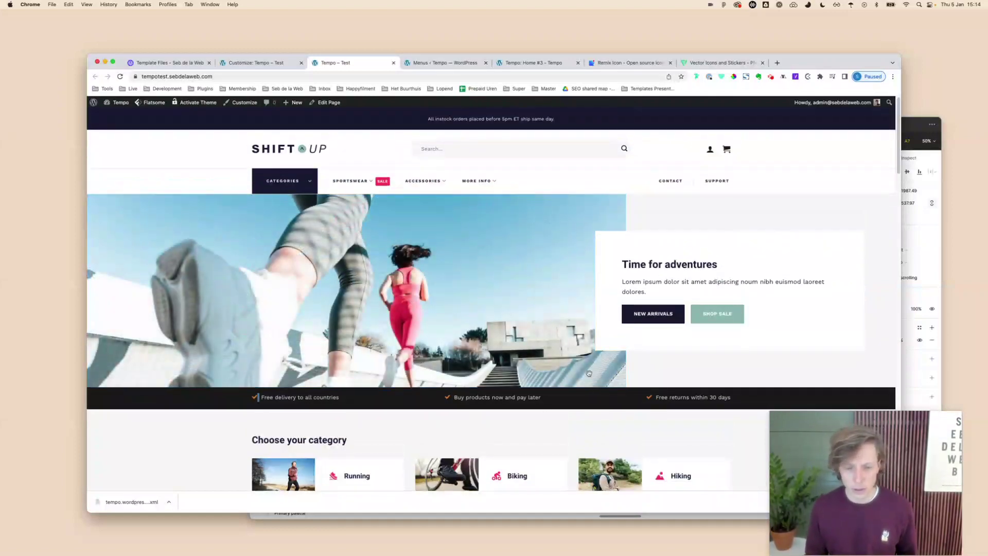
pyautogui.scroll(-10, 507, 382)
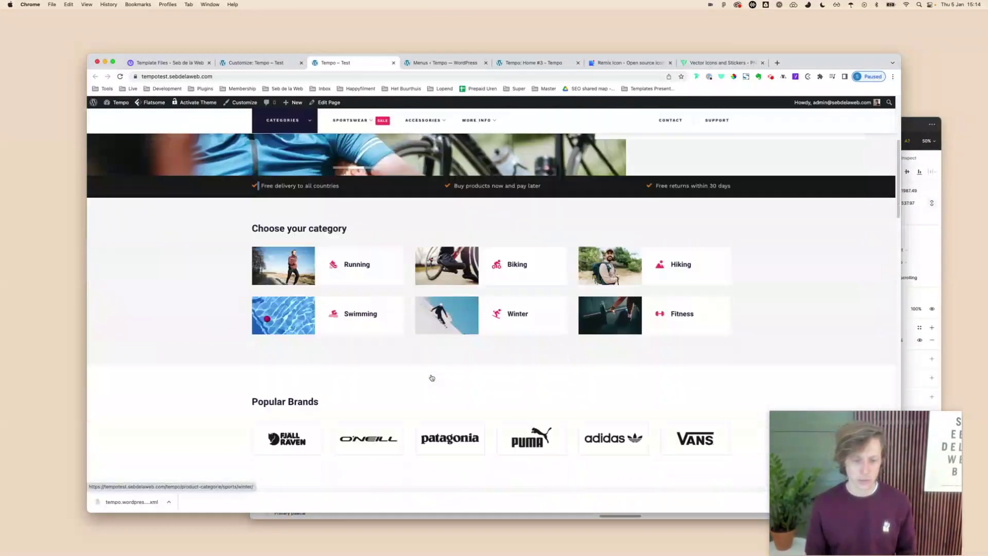
pyautogui.scroll(-5, 442, 401)
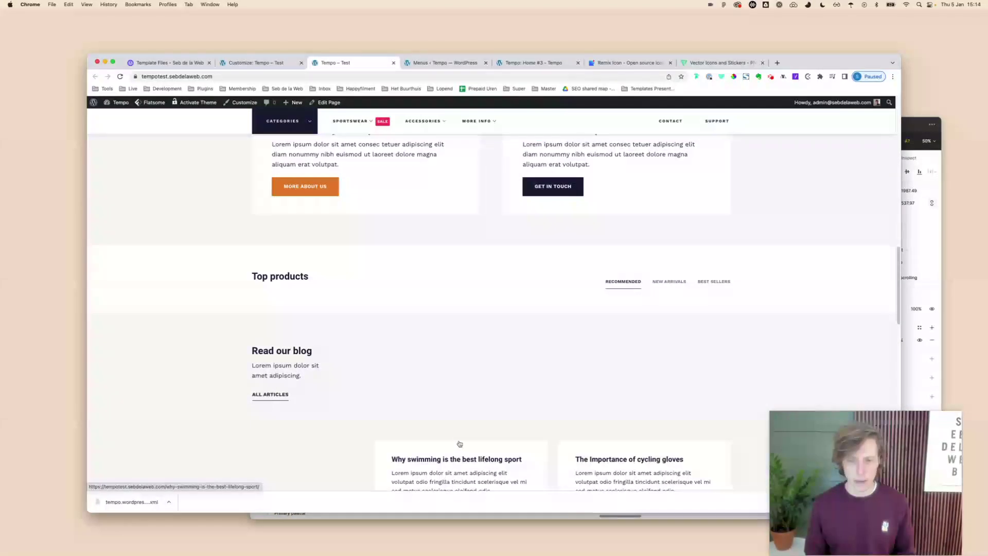
pyautogui.scroll(15, 459, 443)
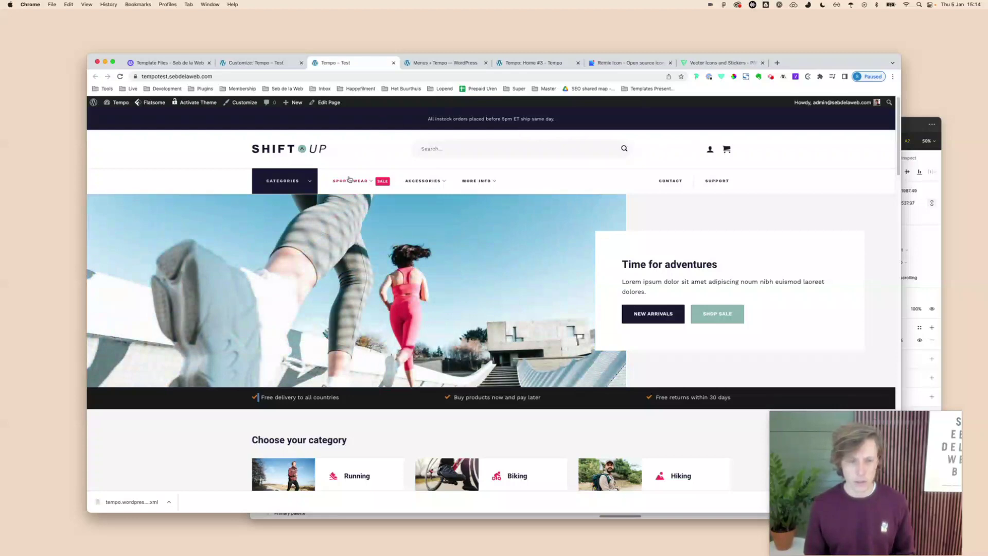
pyautogui.moveTo(446, 184)
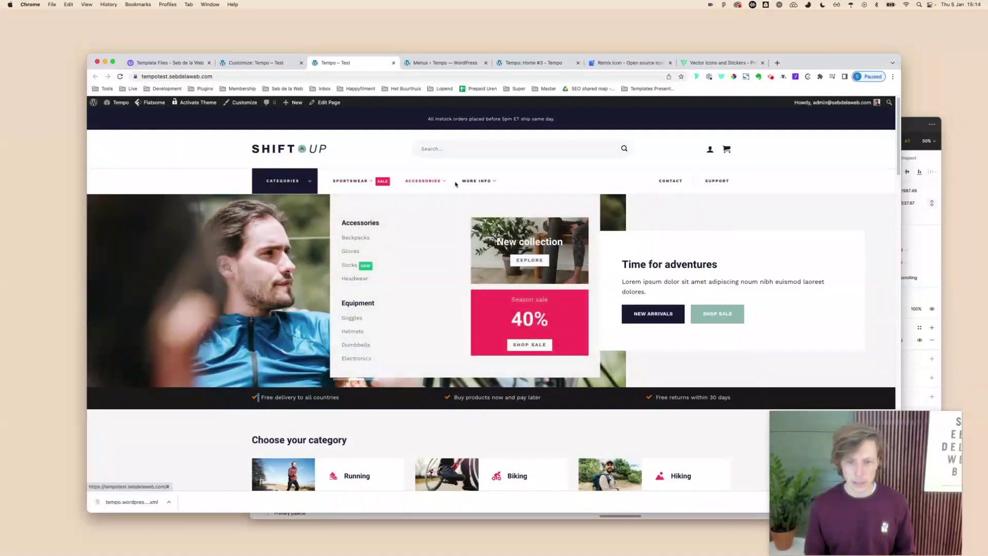
pyautogui.scroll(-4, 646, 298)
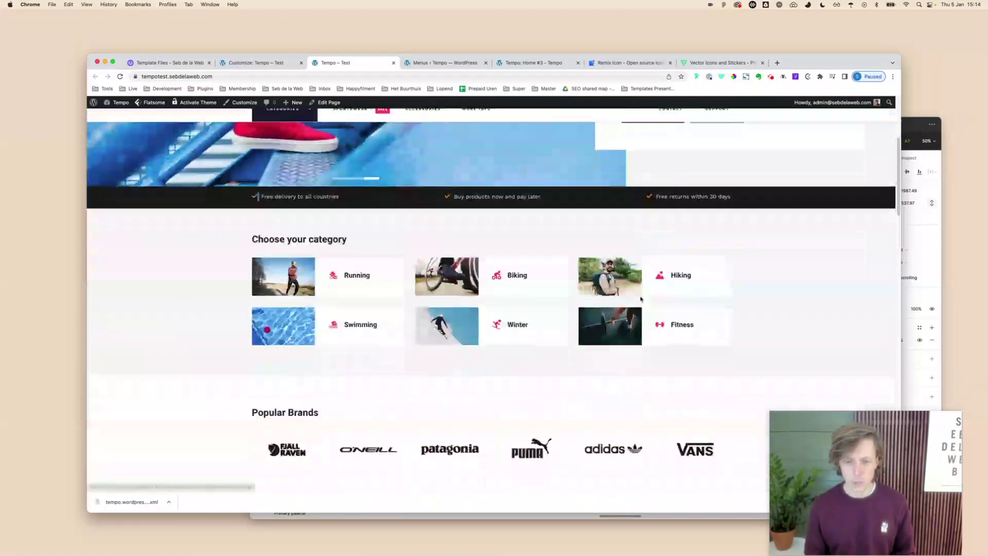
pyautogui.scroll(-10, 640, 299)
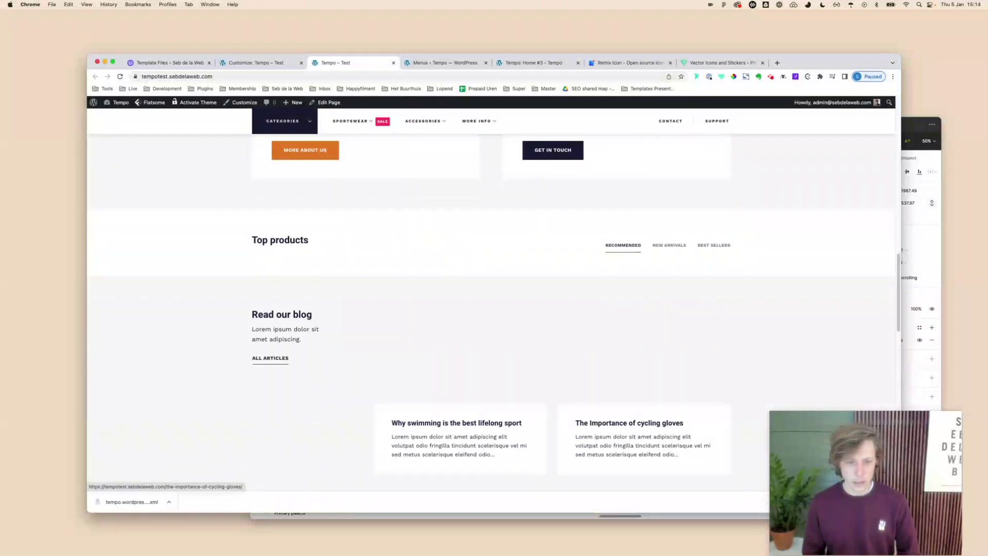
pyautogui.scroll(-10, 472, 263)
pyautogui.scroll(15, 479, 317)
pyautogui.scroll(10, 481, 323)
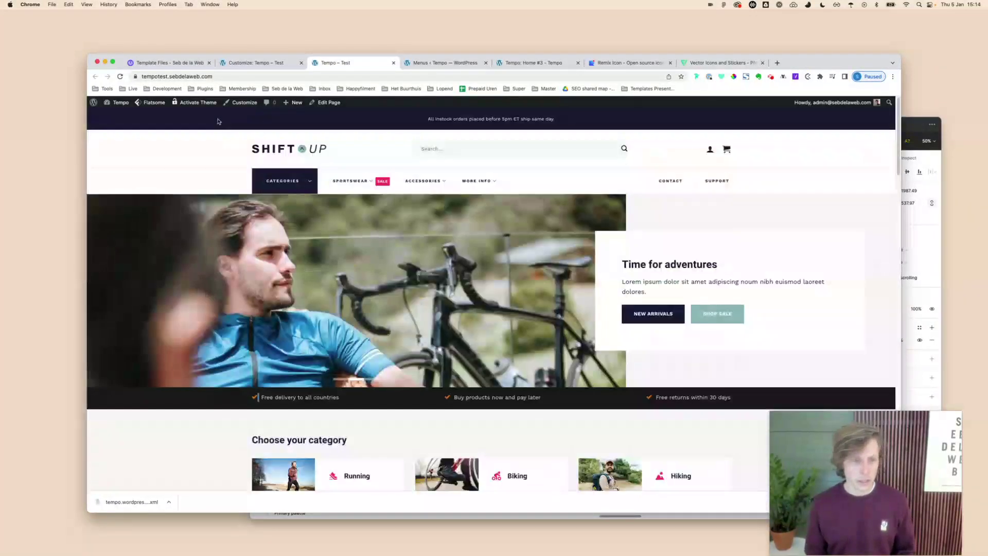
pyautogui.click(255, 63)
pyautogui.click(323, 63)
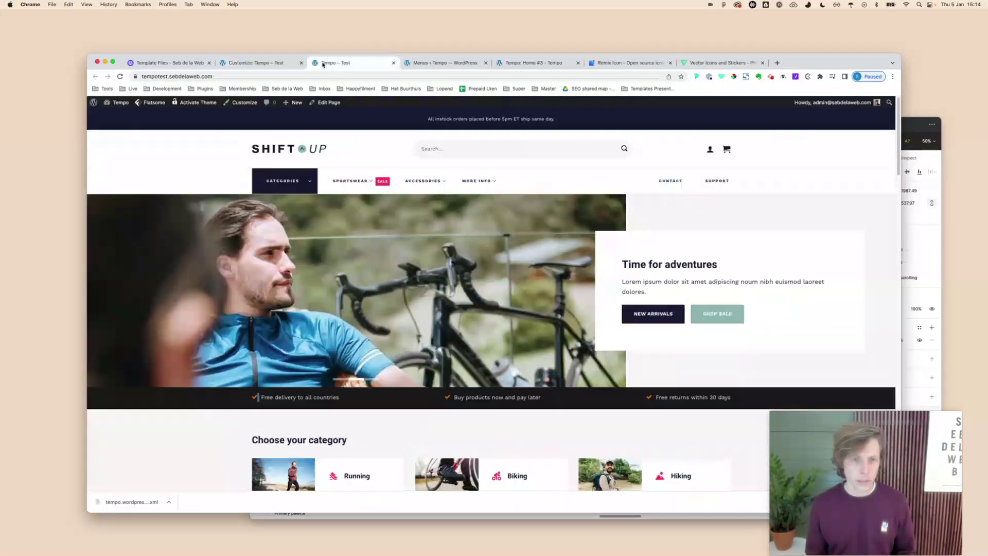
# Step: Go to the product list in the WordPress dashboard and start a product import
pyautogui.click(92, 102)
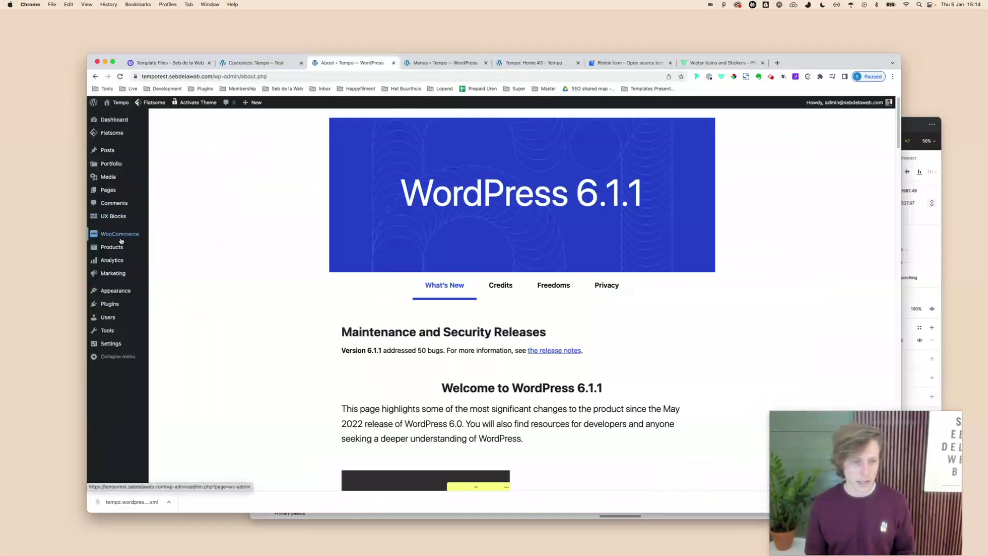
pyautogui.moveTo(121, 246)
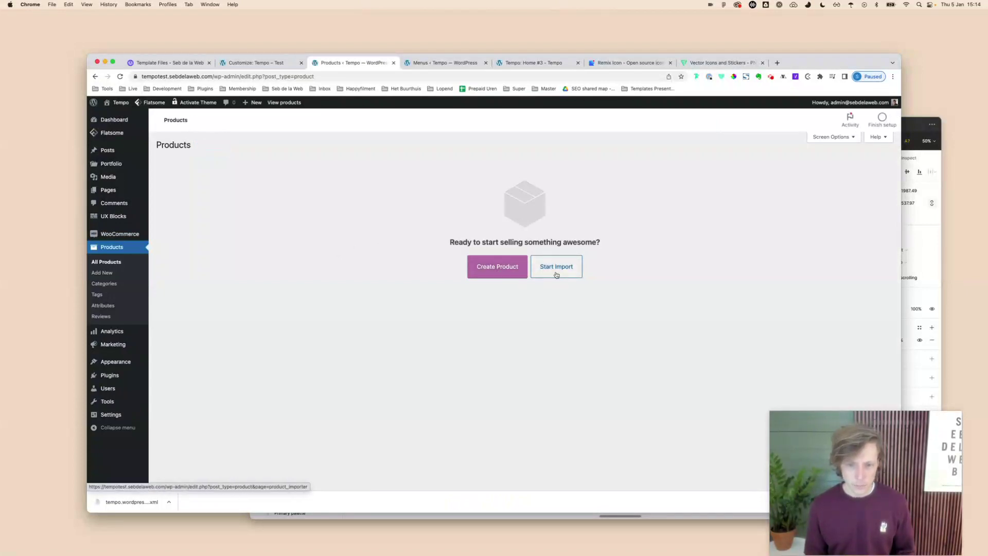
pyautogui.click(563, 274)
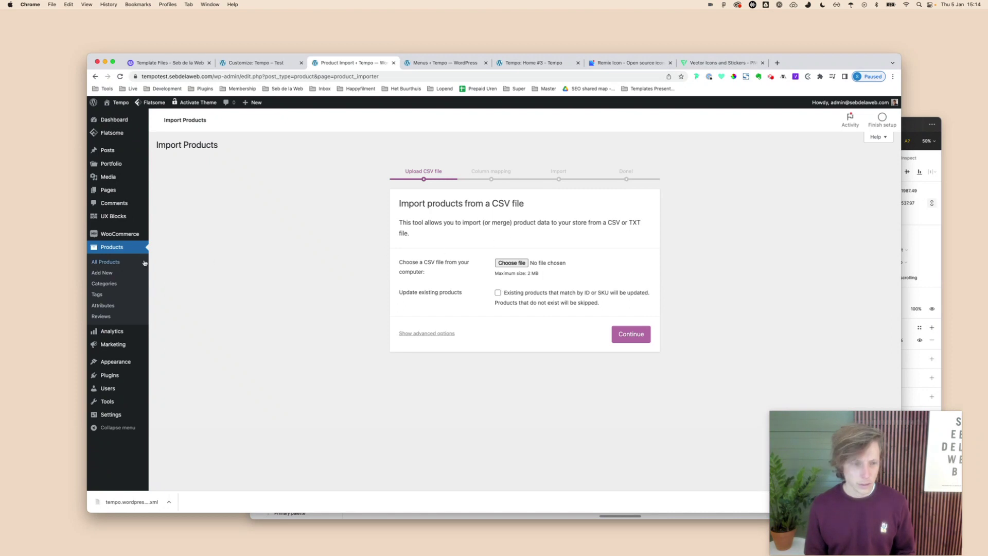
# Step: Check the screen options of the product list, and reopen the product importer with its advanced options shown
pyautogui.click(124, 263)
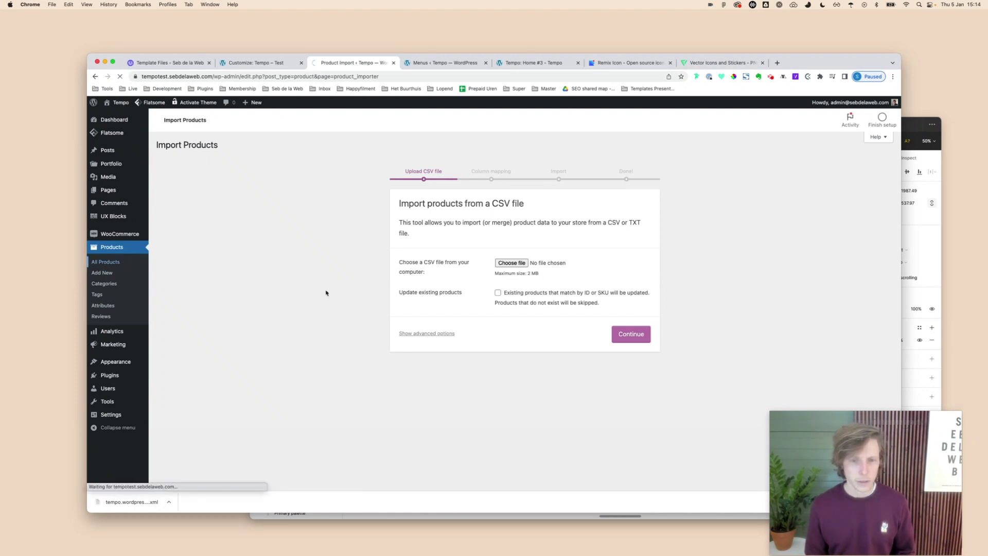
pyautogui.click(844, 139)
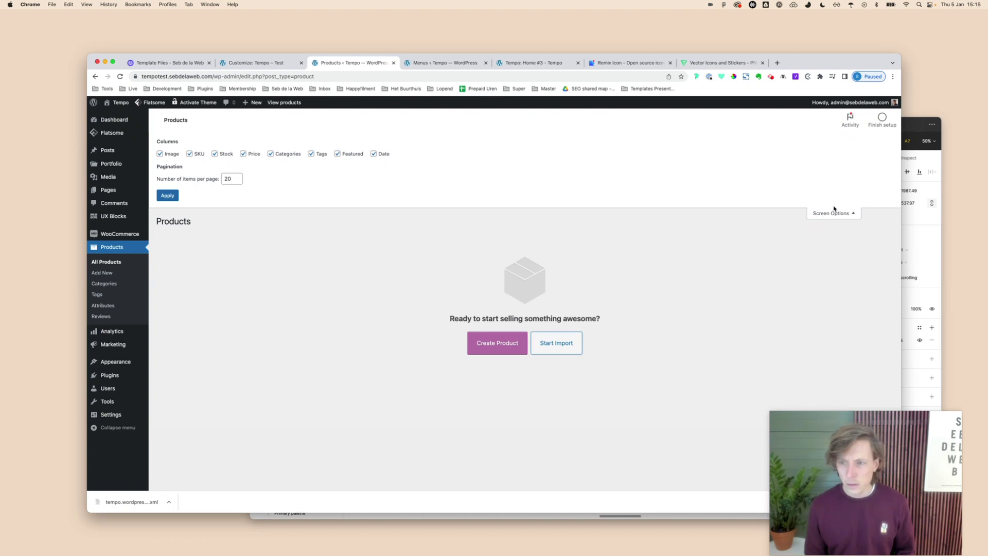
pyautogui.click(834, 210)
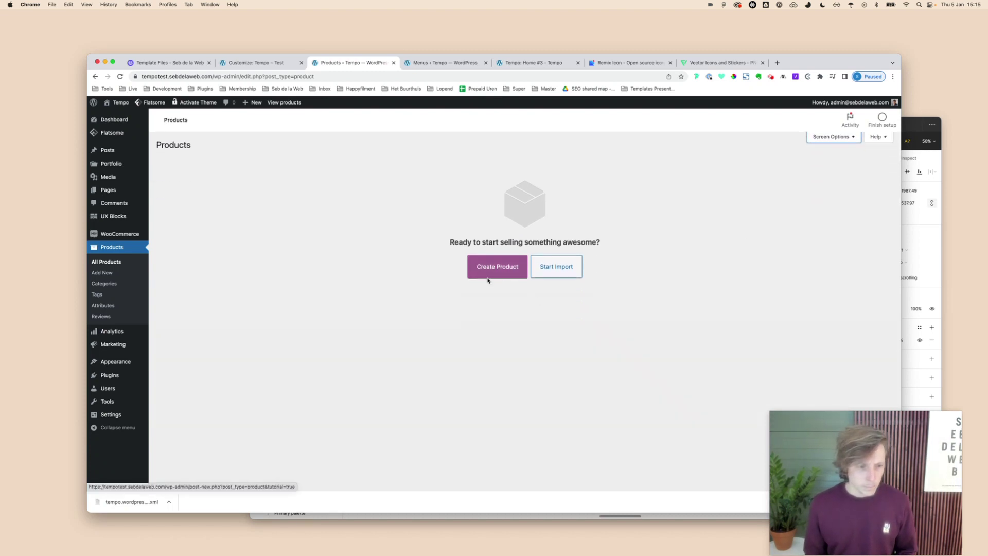
pyautogui.click(575, 269)
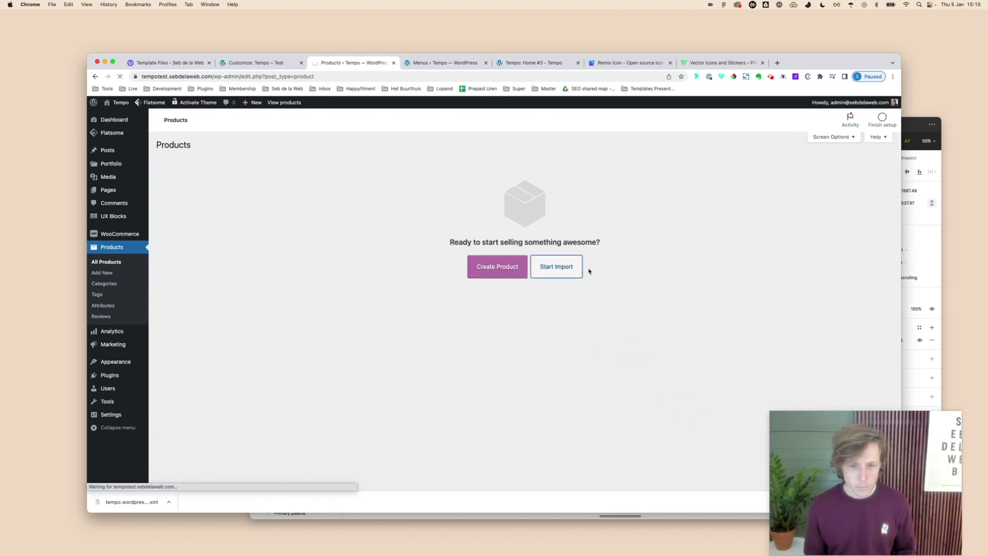
pyautogui.click(441, 335)
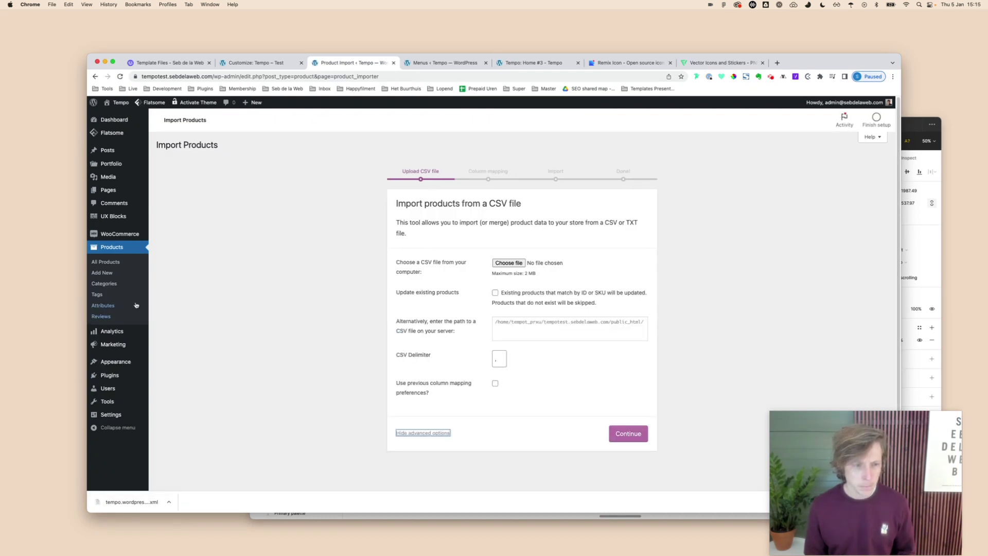
# Step: Search Google for "woocommerce demo products import" in a new browser tab
pyautogui.press('super+t')
pyautogui.write('wo')
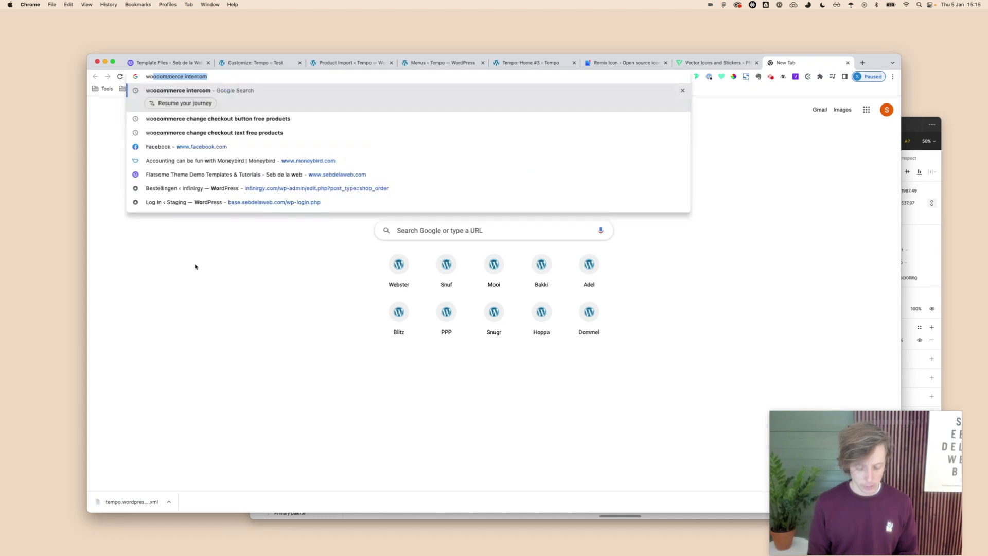
pyautogui.write('ocommerce demo products')
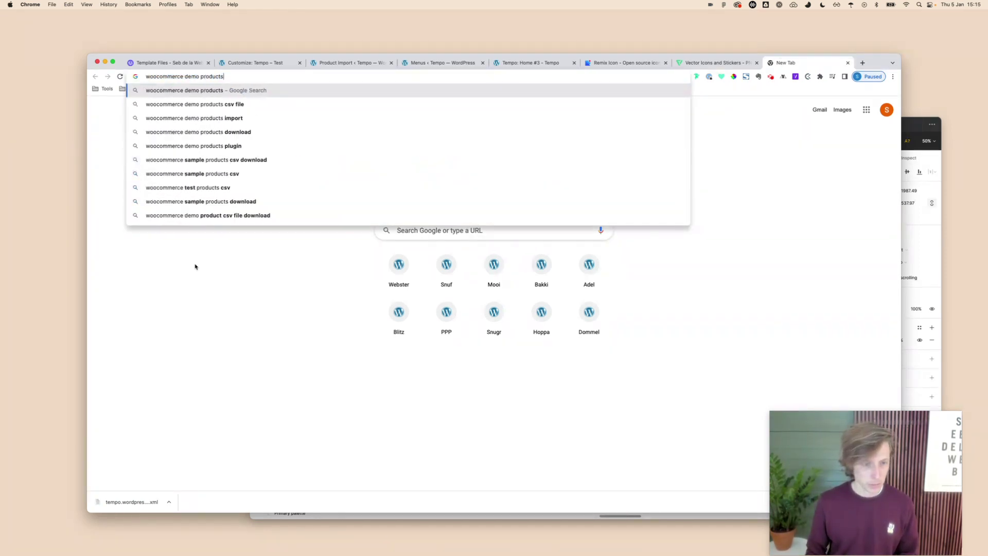
pyautogui.press('Down')
pyautogui.press('Down')
pyautogui.press('Return')
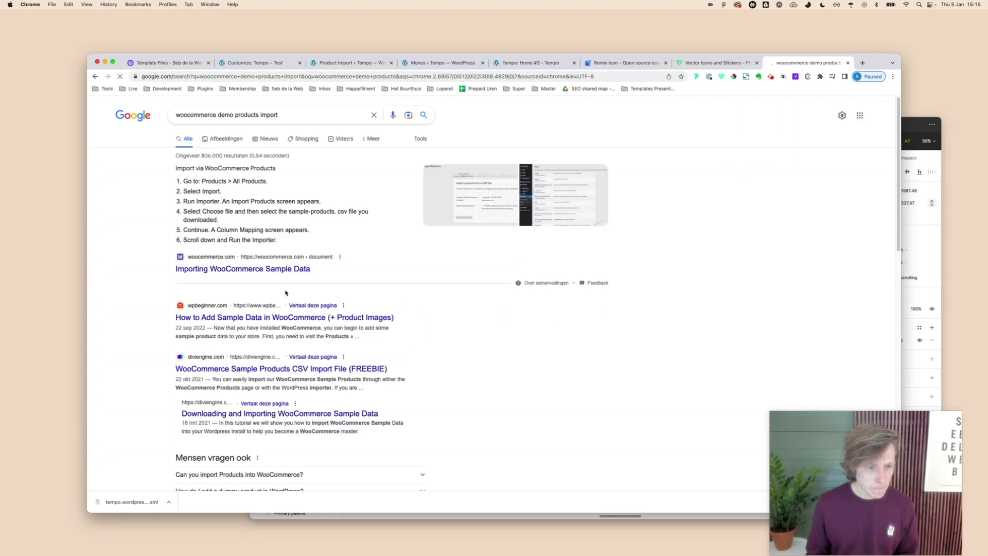
# Step: Open the WooCommerce article "Importing WooCommerce Sample Data" and read how to import the sample products
pyautogui.click(278, 272)
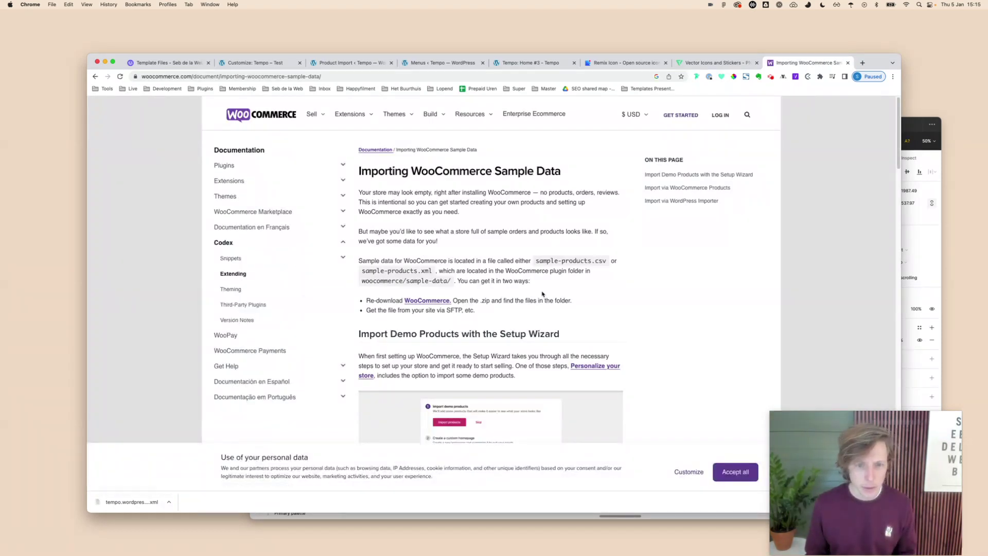
pyautogui.scroll(-5, 542, 294)
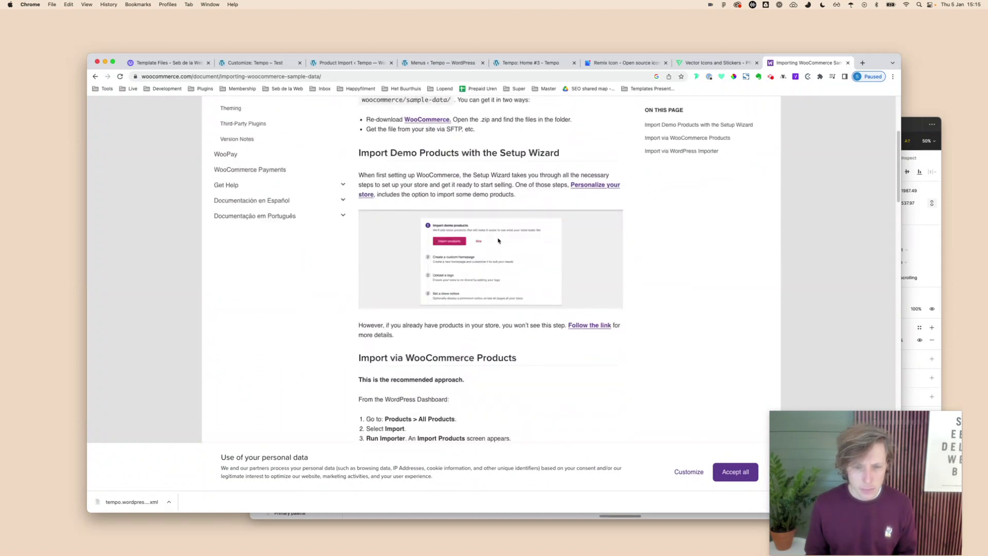
pyautogui.scroll(-2, 472, 338)
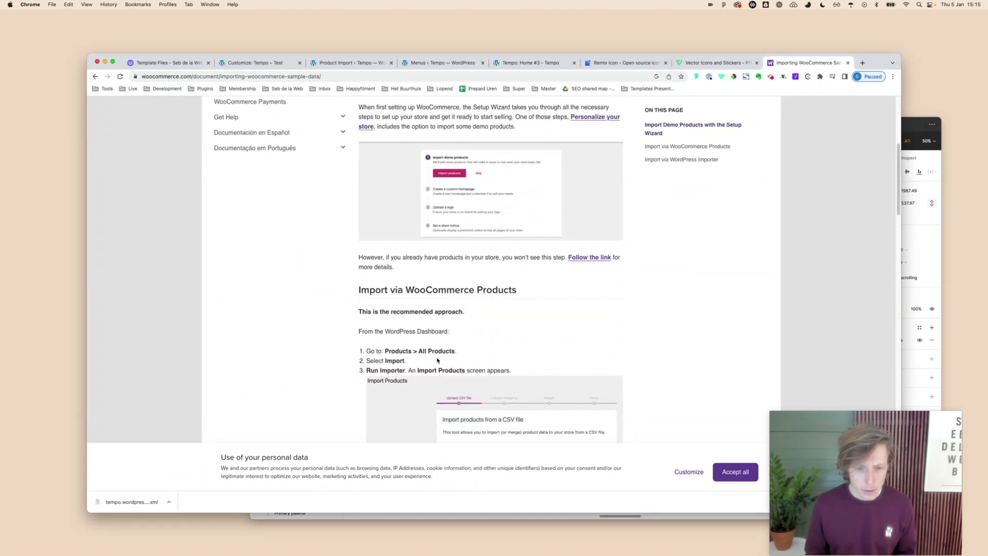
pyautogui.scroll(-4, 397, 360)
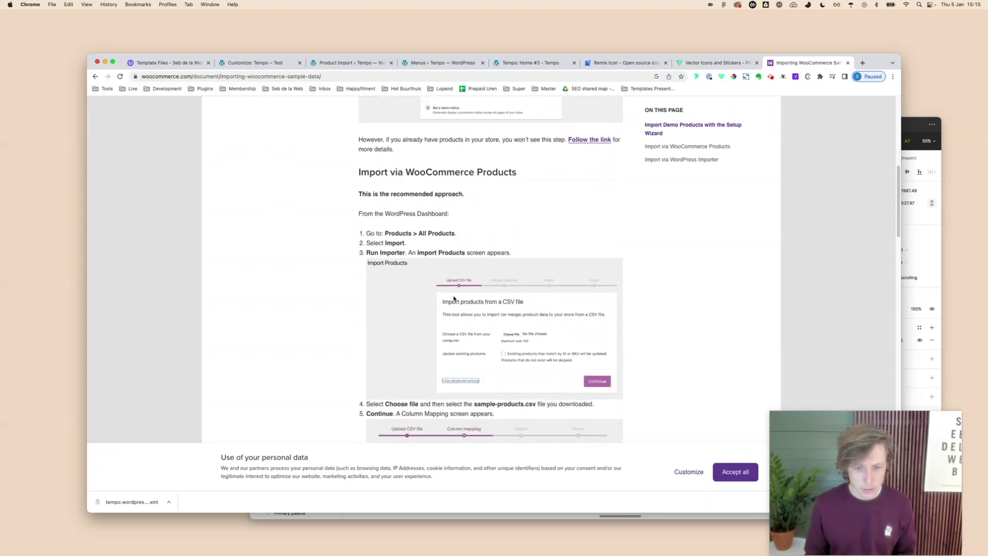
pyautogui.scroll(-10, 453, 298)
pyautogui.scroll(-4, 518, 361)
# Step: Return to the product import page, review its advanced options and leave them hidden
pyautogui.click(255, 62)
pyautogui.click(325, 64)
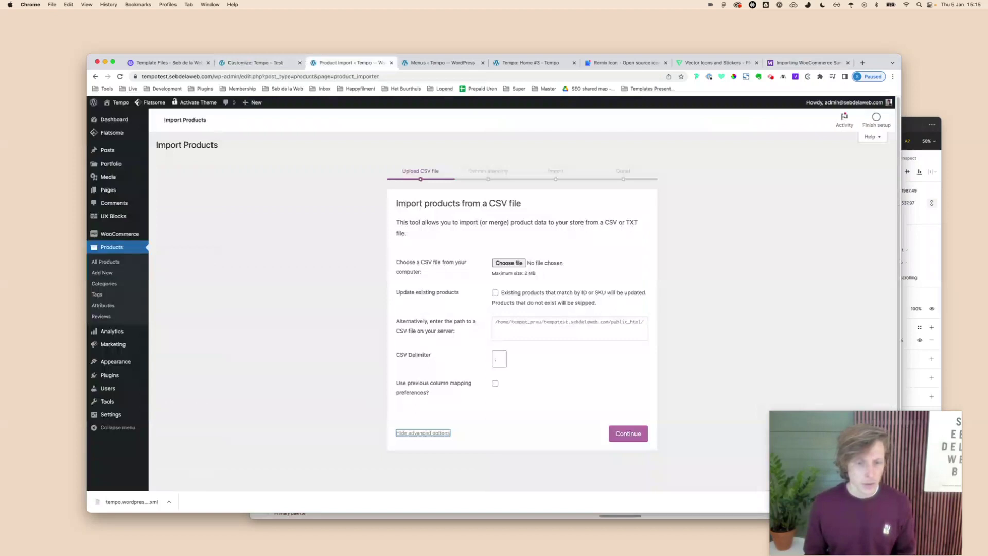
pyautogui.click(526, 413)
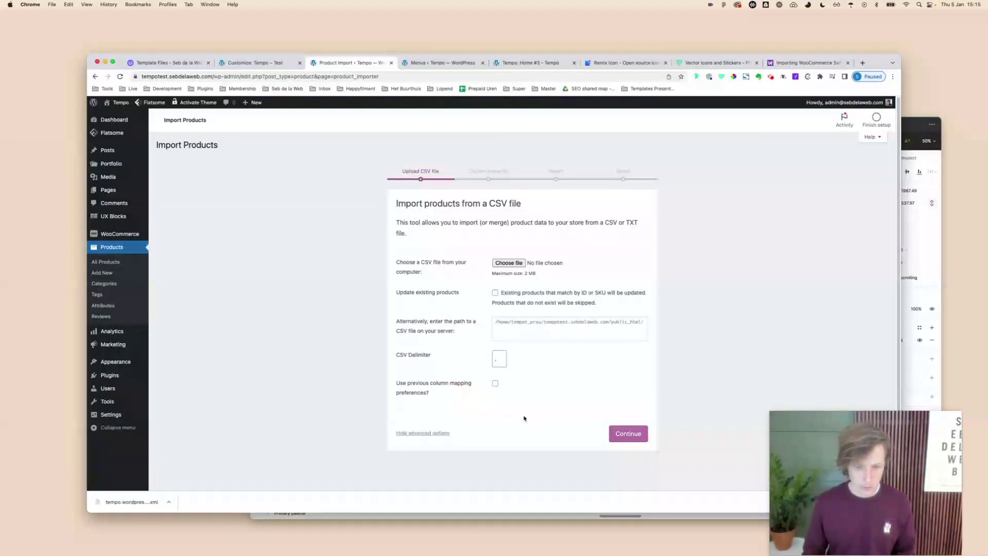
pyautogui.click(429, 431)
pyautogui.click(438, 332)
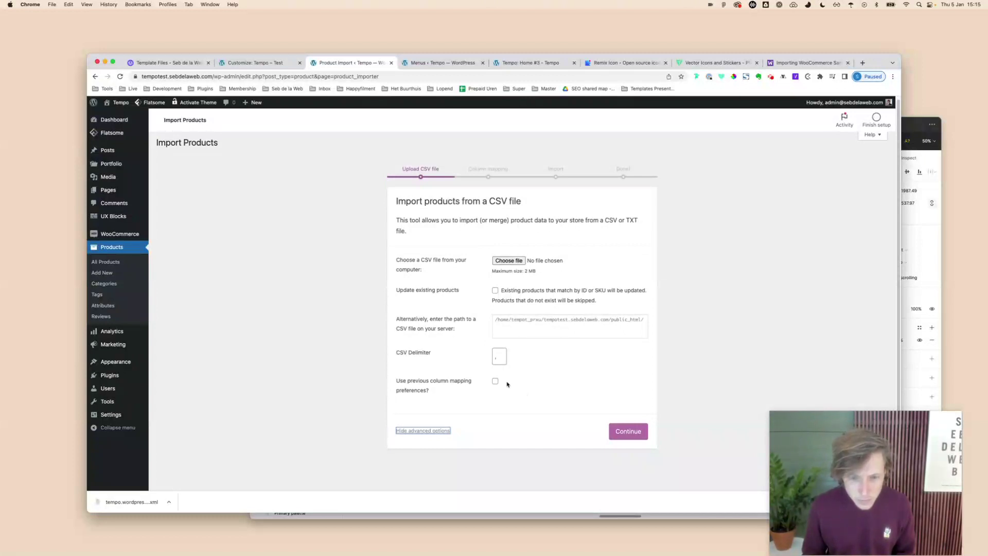
pyautogui.click(423, 431)
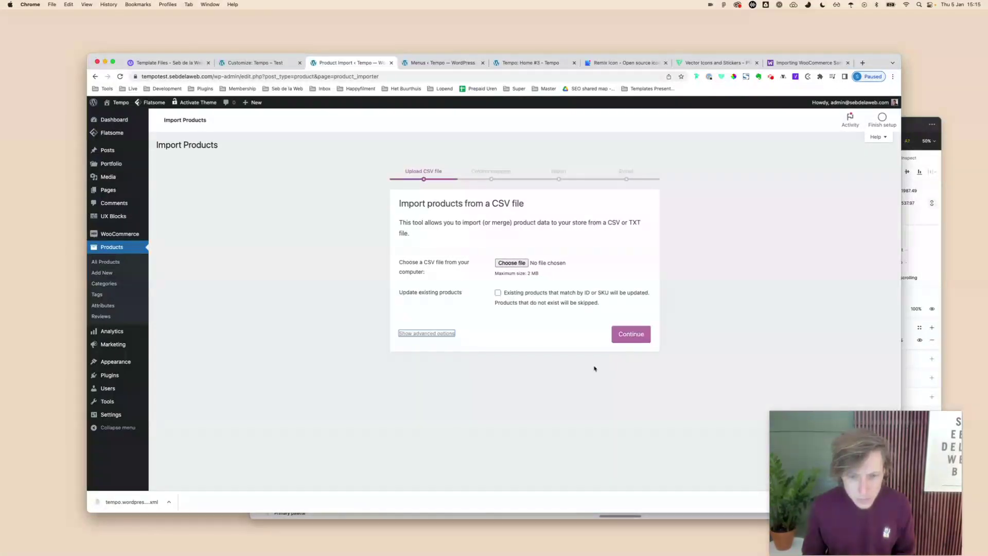
# Step: Try to continue the product import without a file, and reread in the WooCommerce article where the sample data file is found
pyautogui.click(631, 333)
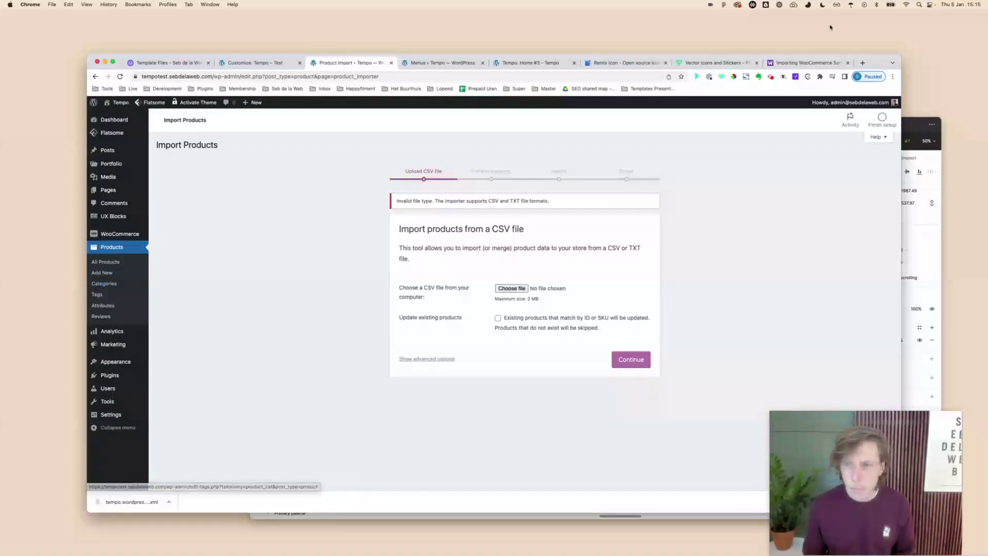
pyautogui.click(804, 64)
pyautogui.scroll(5, 620, 262)
pyautogui.scroll(4, 621, 262)
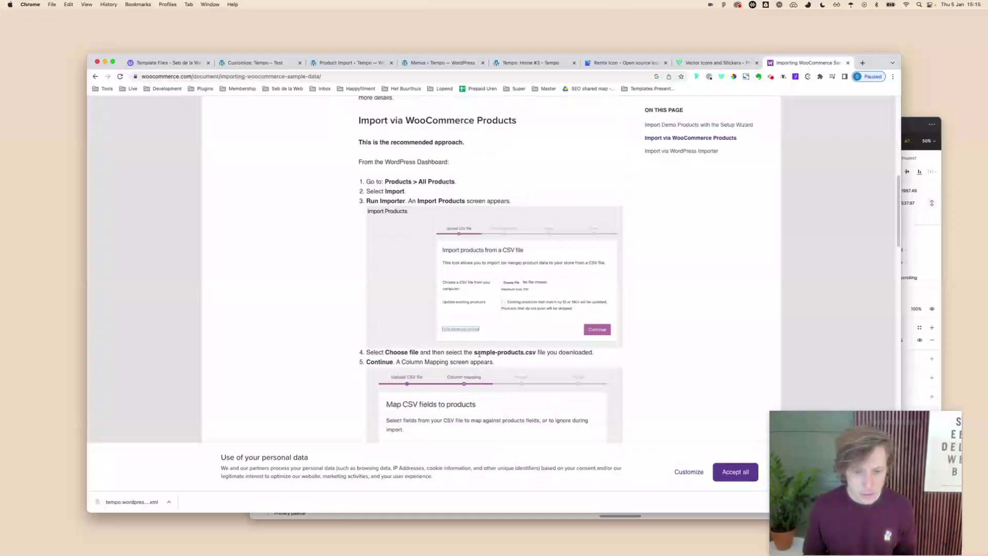
pyautogui.scroll(6, 539, 335)
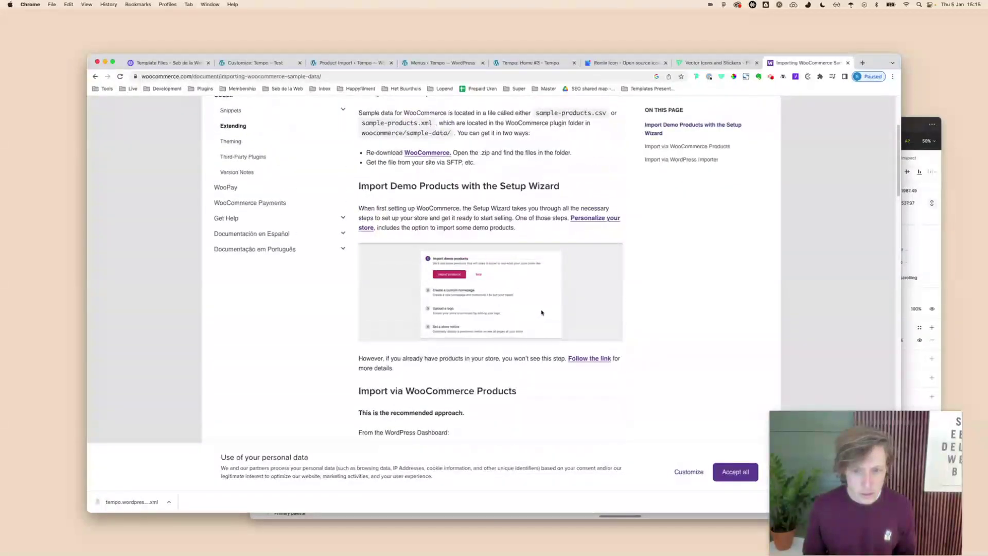
pyautogui.scroll(3, 542, 311)
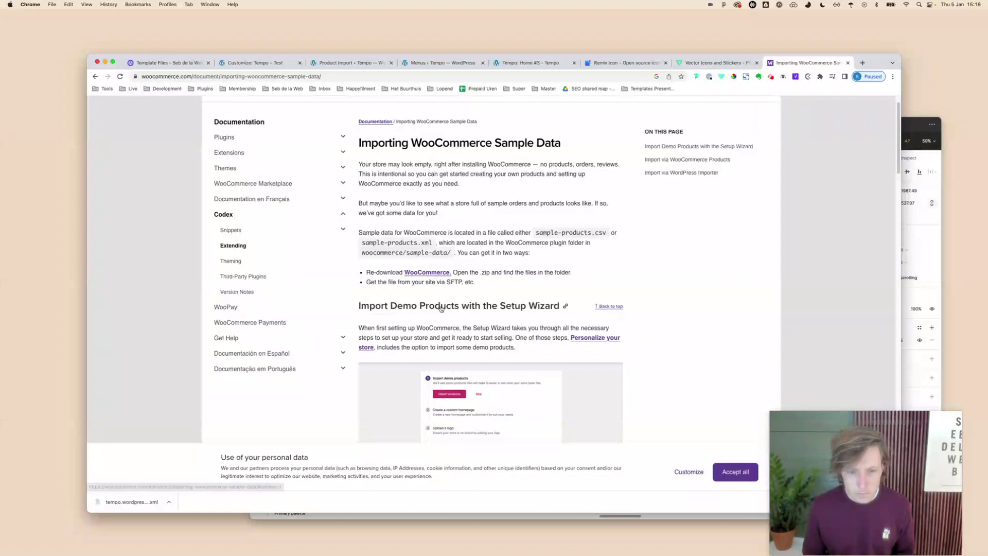
# Step: Download the WooCommerce plugin from its WordPress.org page and open the downloaded zip file
pyautogui.click(443, 277)
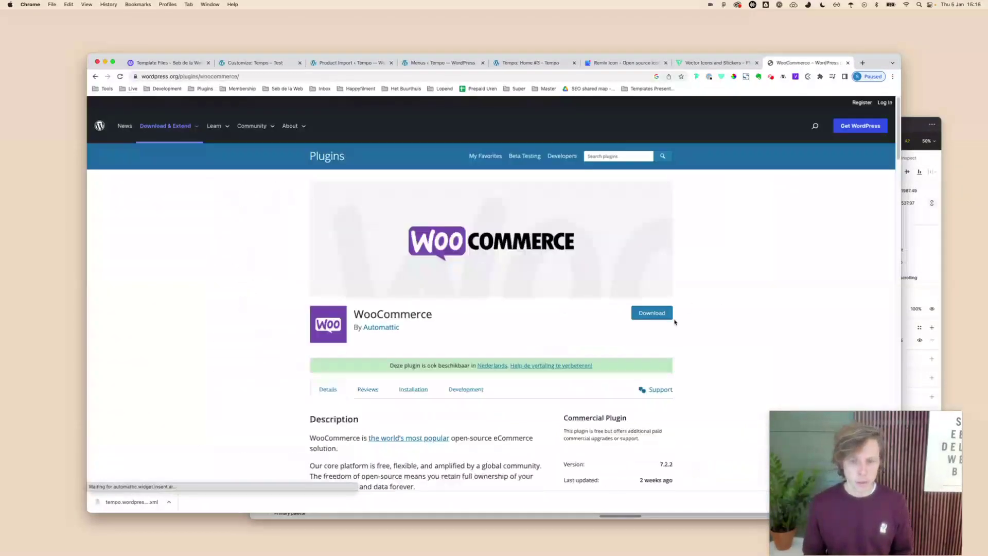
pyautogui.click(655, 317)
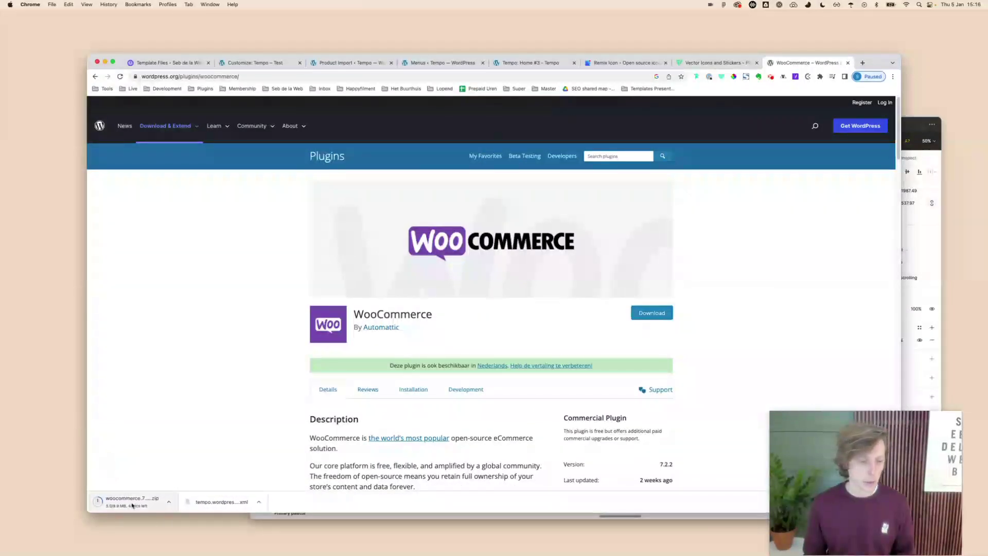
pyautogui.click(137, 506)
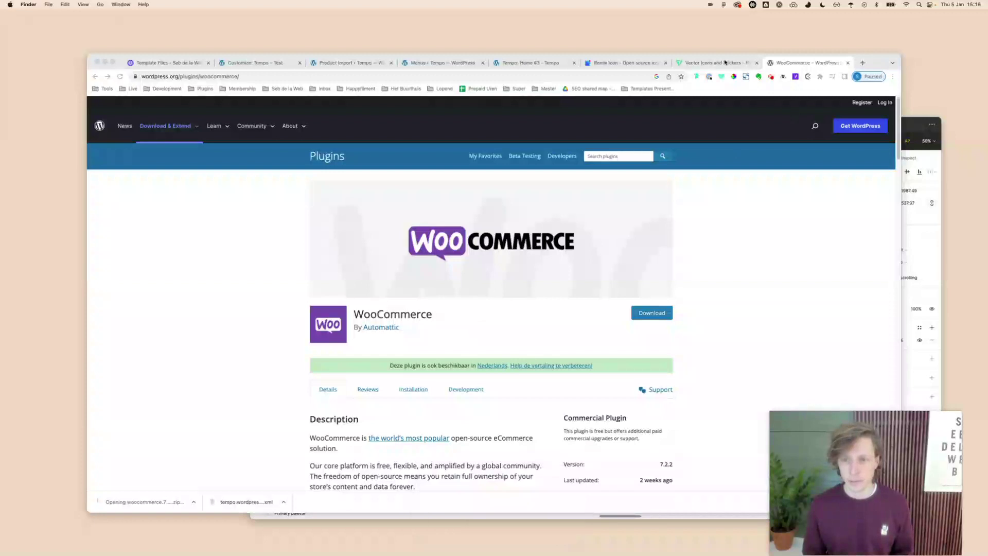
# Step: Open the unzipped woocommerce folder and go into its sample-data folder
pyautogui.rightClick(495, 222)
pyautogui.press('Escape')
pyautogui.doubleClick(489, 222)
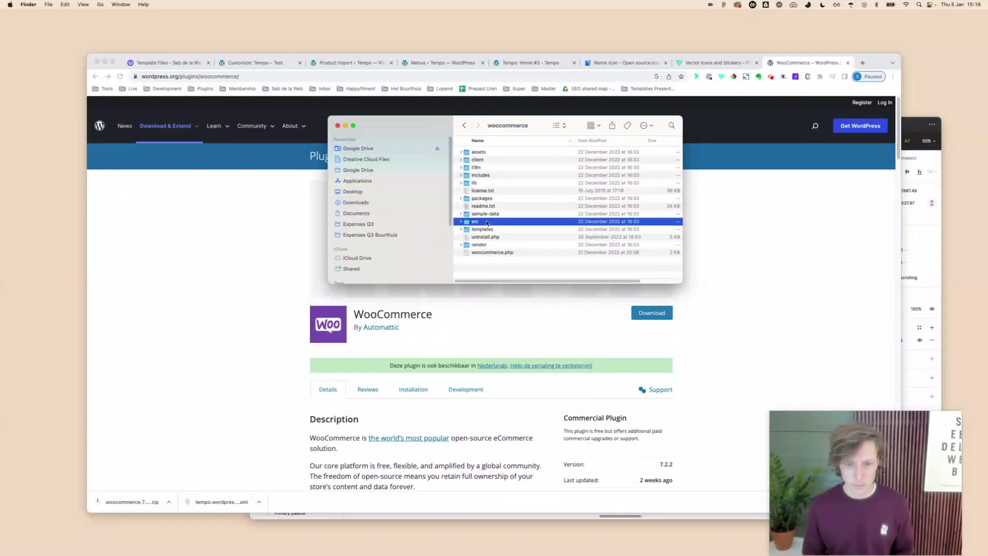
pyautogui.click(488, 253)
pyautogui.doubleClick(491, 215)
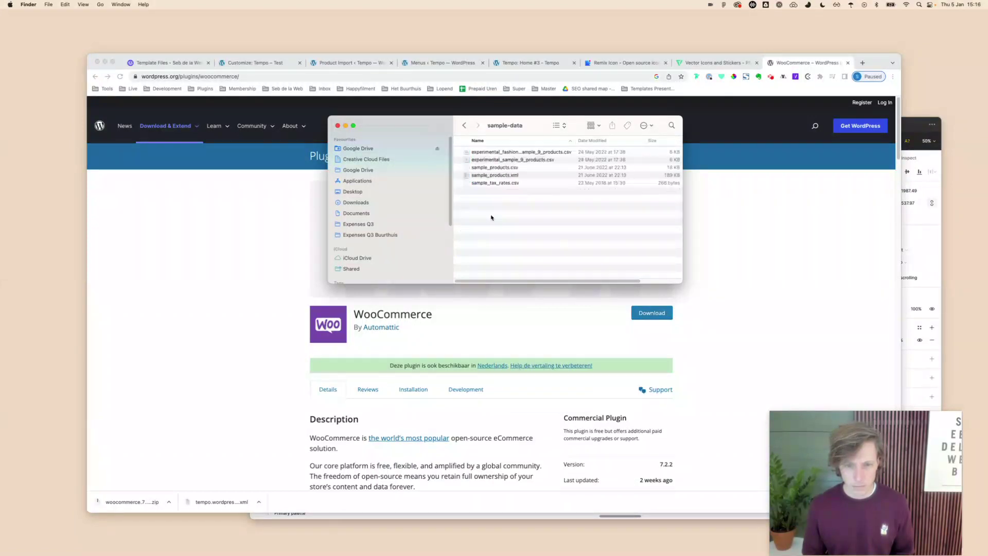
# Step: Return to the product import page and supply sample_products.csv from the sample-data folder as the file to upload
pyautogui.click(178, 191)
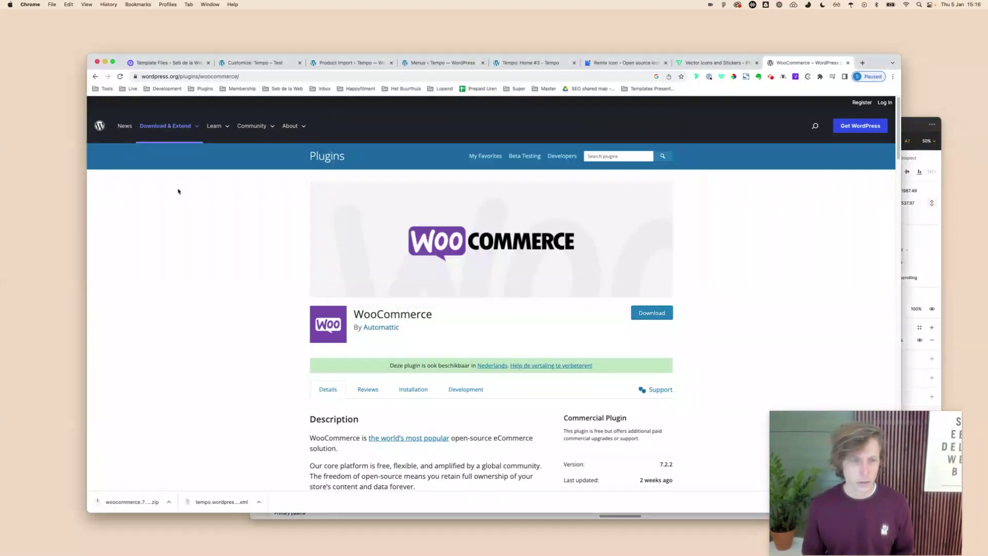
pyautogui.click(337, 63)
pyautogui.click(513, 283)
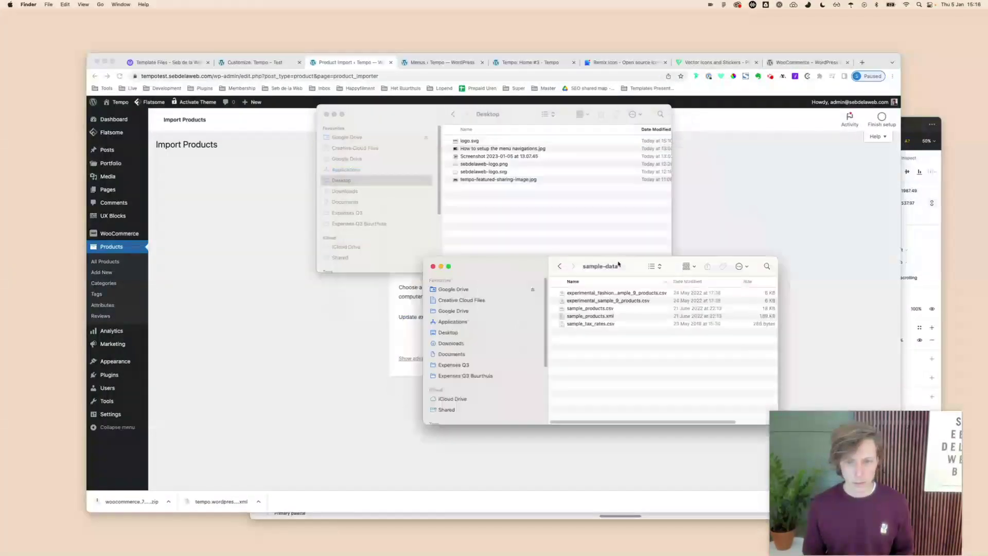
pyautogui.press('Escape')
pyautogui.press('super+Tab')
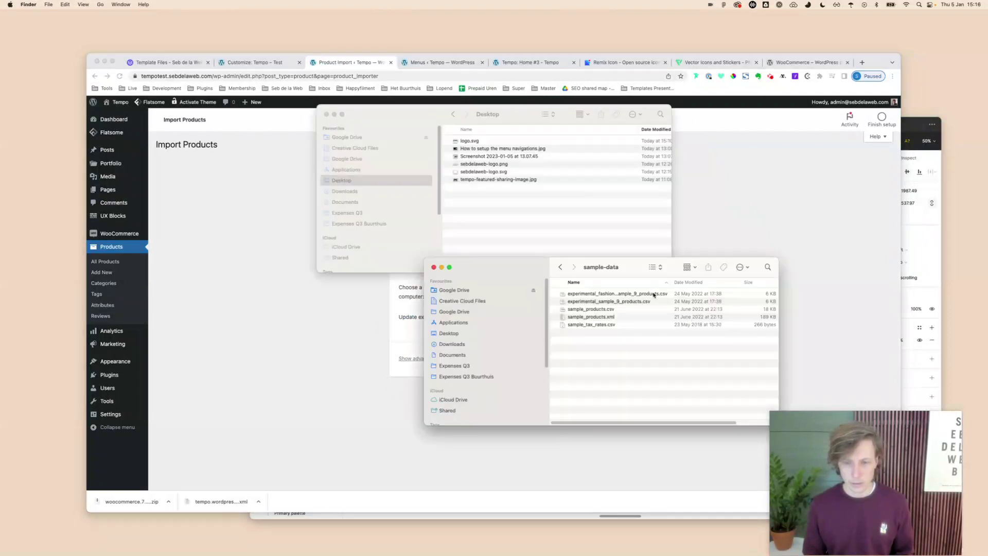
pyautogui.press('super+w')
pyautogui.moveTo(623, 267); pyautogui.dragTo(793, 224)
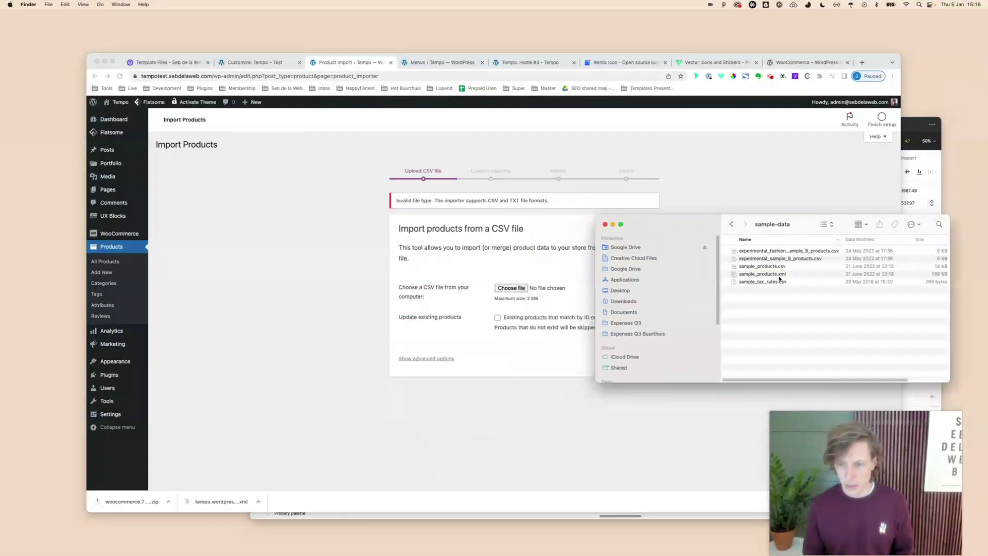
pyautogui.moveTo(777, 267); pyautogui.dragTo(512, 287)
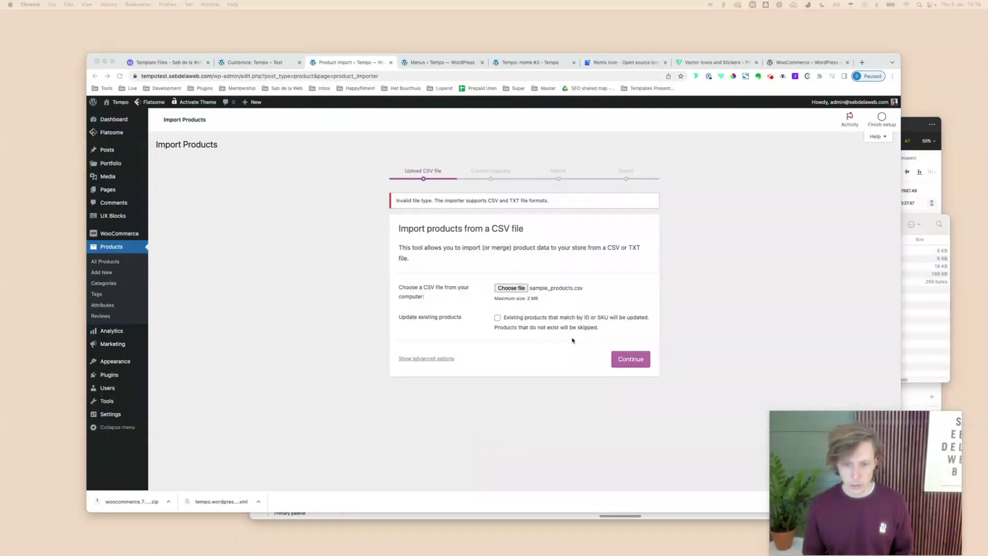
# Step: Run the product import with the suggested column mapping, and close the sample-data folder window
pyautogui.click(631, 362)
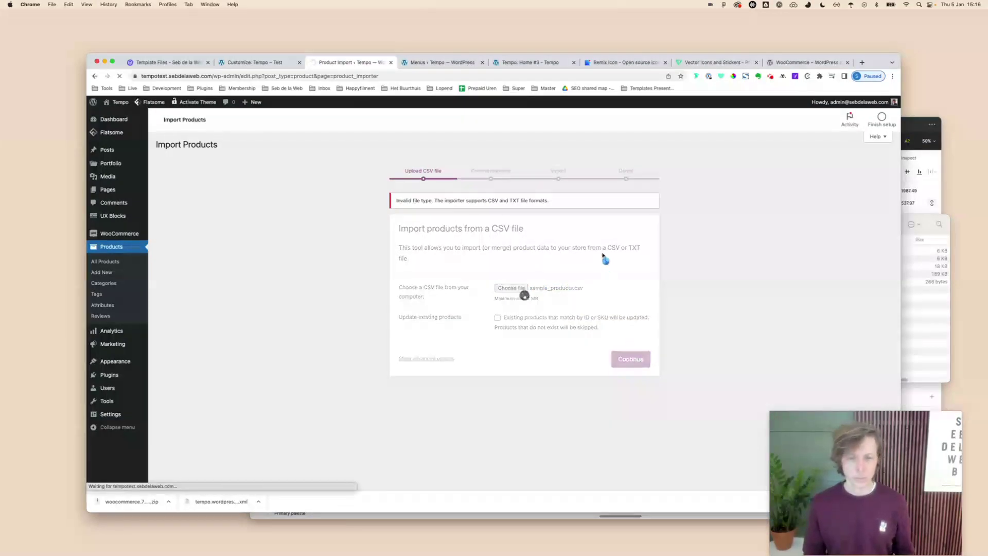
pyautogui.scroll(-20, 600, 302)
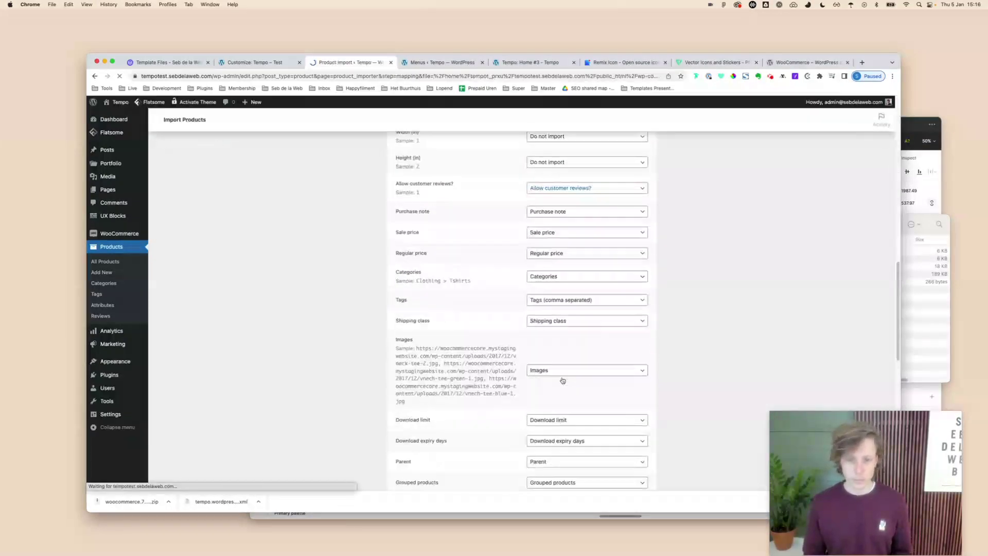
pyautogui.click(622, 431)
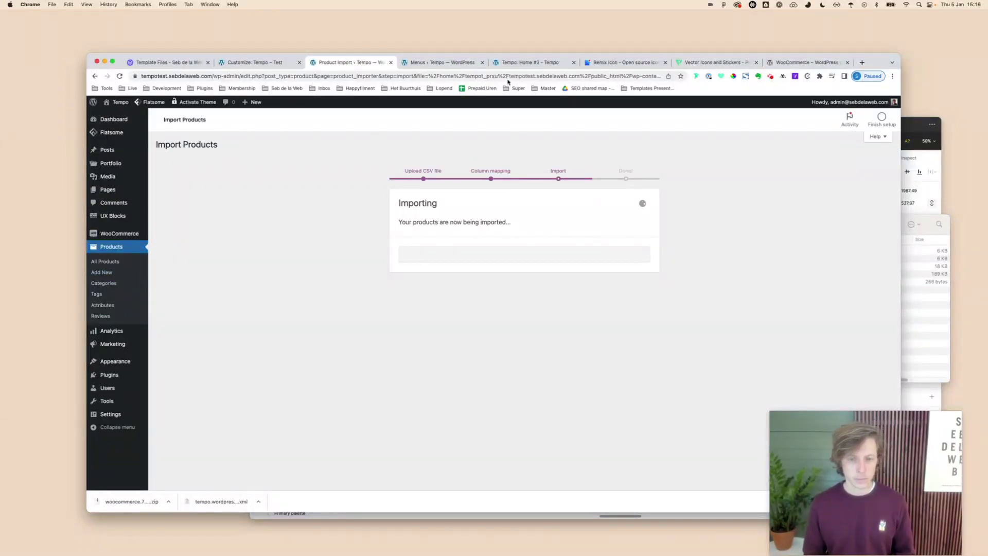
pyautogui.click(941, 251)
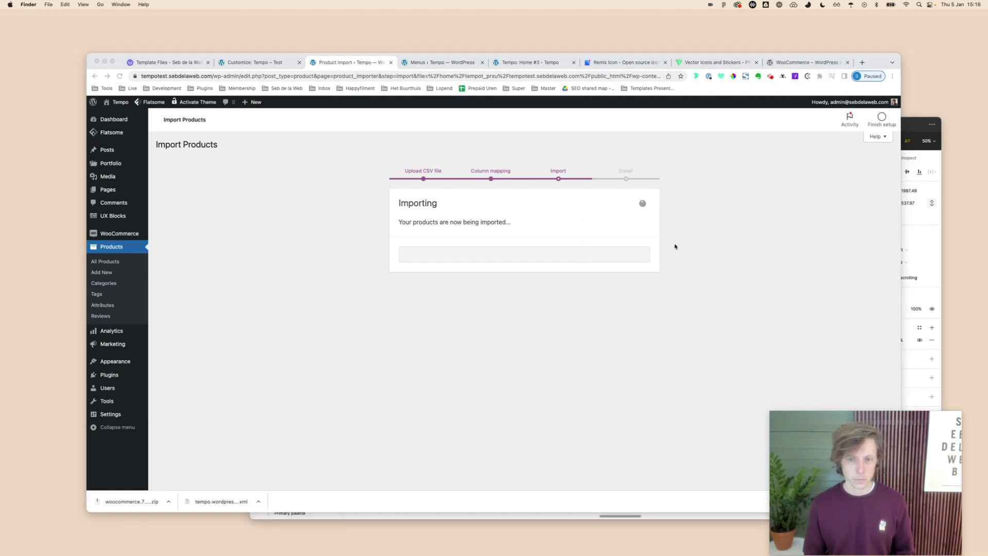
# Step: Look at the Top products section on the Tempo Home #3 demo page
pyautogui.click(526, 63)
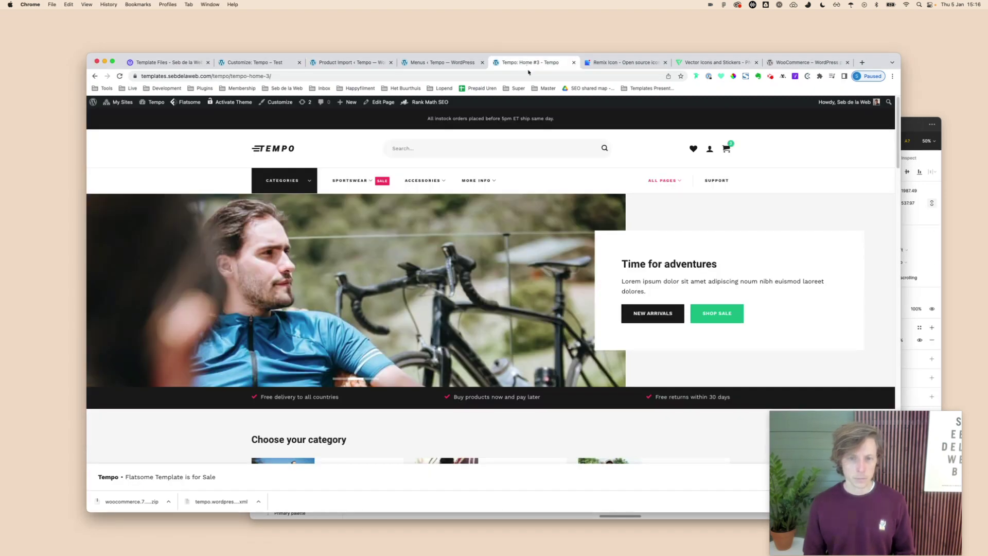
pyautogui.scroll(-15, 518, 316)
pyautogui.scroll(-8, 518, 316)
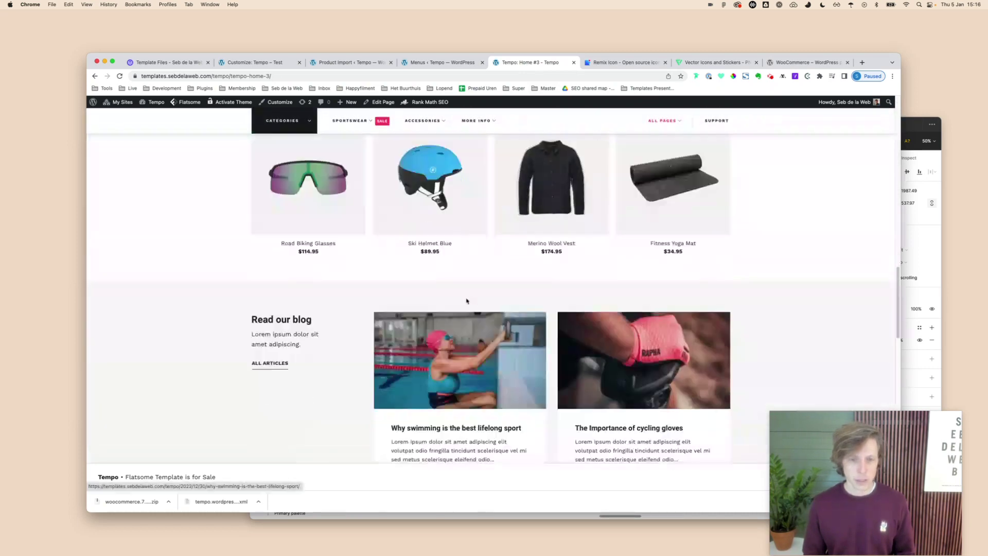
pyautogui.scroll(5, 399, 276)
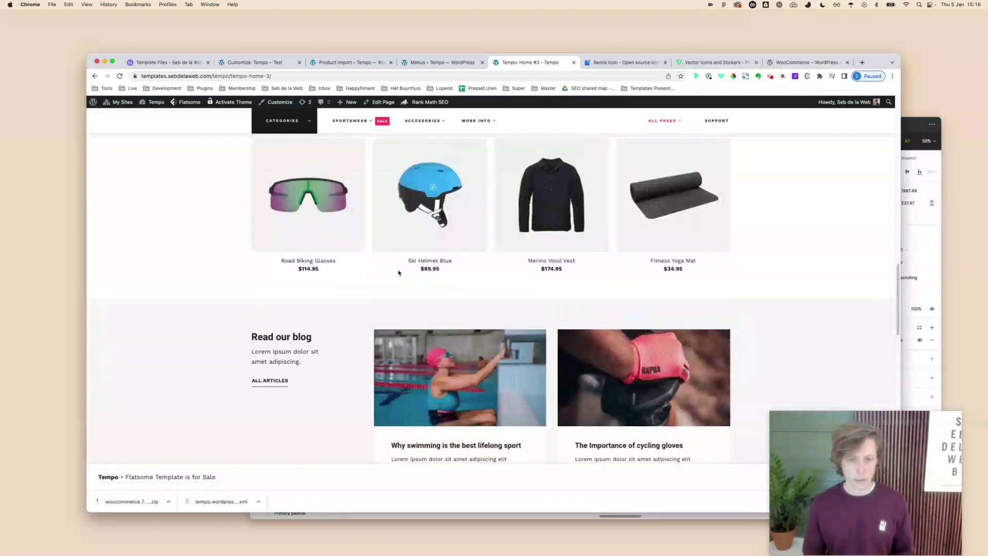
pyautogui.scroll(1, 381, 286)
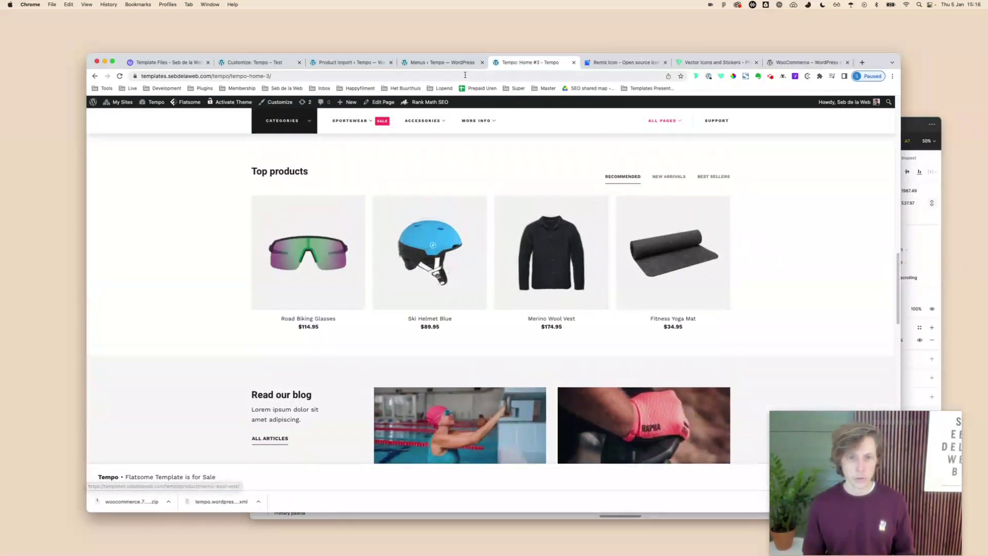
# Step: Open the test site's homepage from the Menus page and check the imported products in the Top products section
pyautogui.click(351, 66)
pyautogui.click(431, 63)
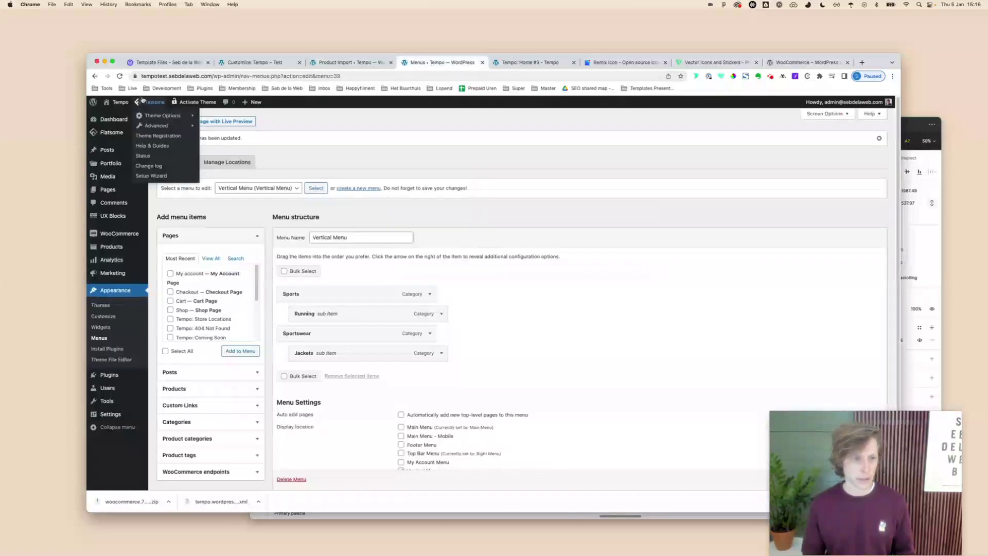
pyautogui.click(125, 115)
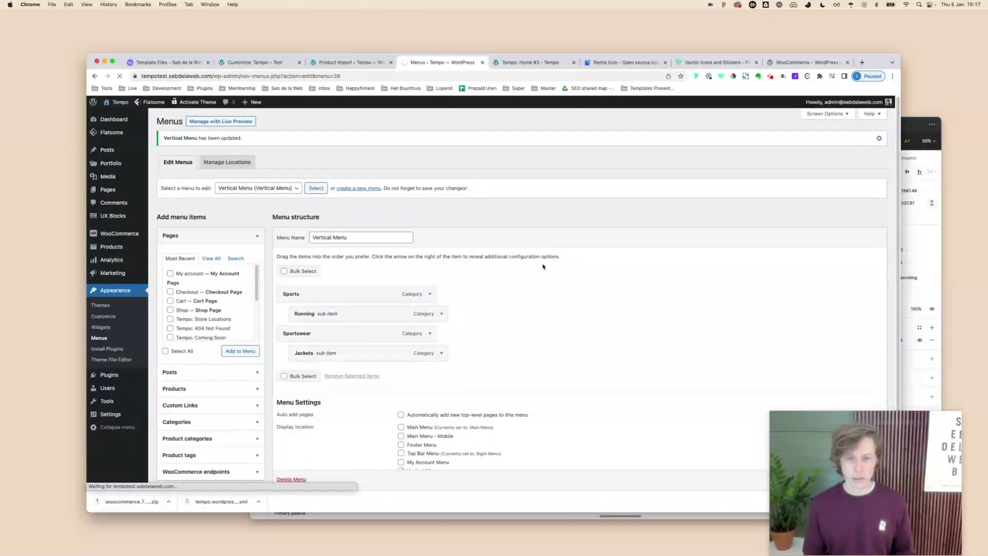
pyautogui.scroll(-10, 605, 257)
pyautogui.scroll(-5, 606, 263)
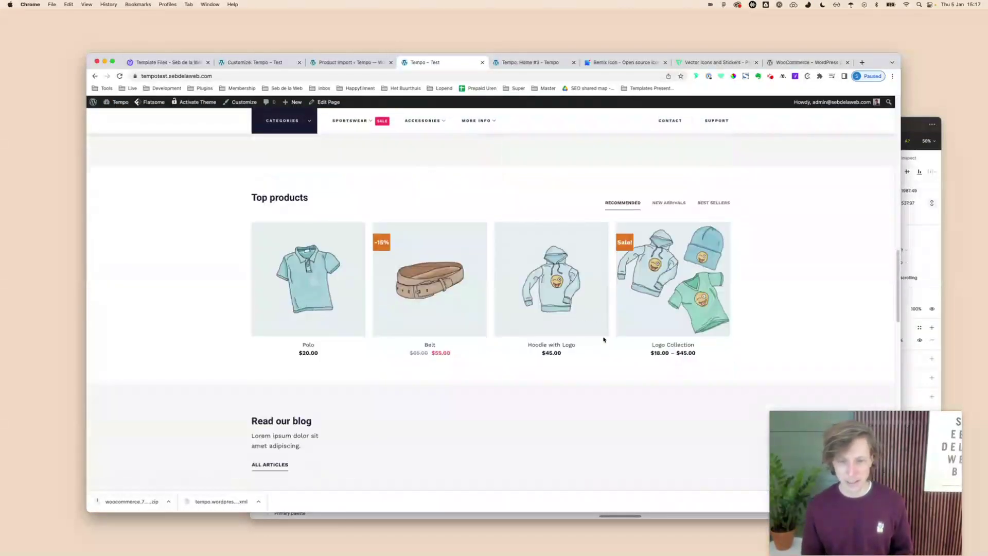
pyautogui.scroll(-5, 518, 371)
pyautogui.scroll(5, 495, 357)
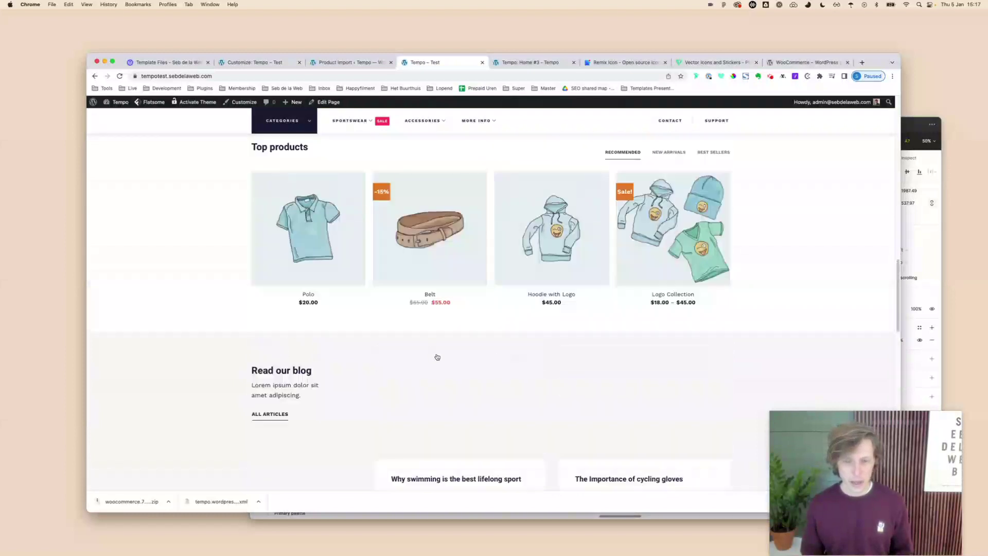
# Step: Open the Polo product from the Top products section and look over its product page
pyautogui.click(285, 331)
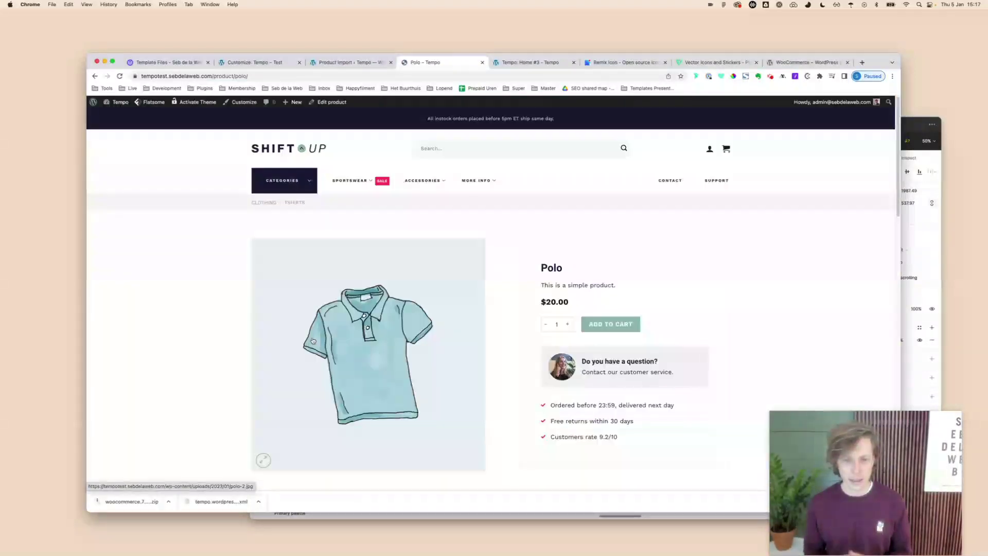
pyautogui.moveTo(322, 349); pyautogui.dragTo(324, 350)
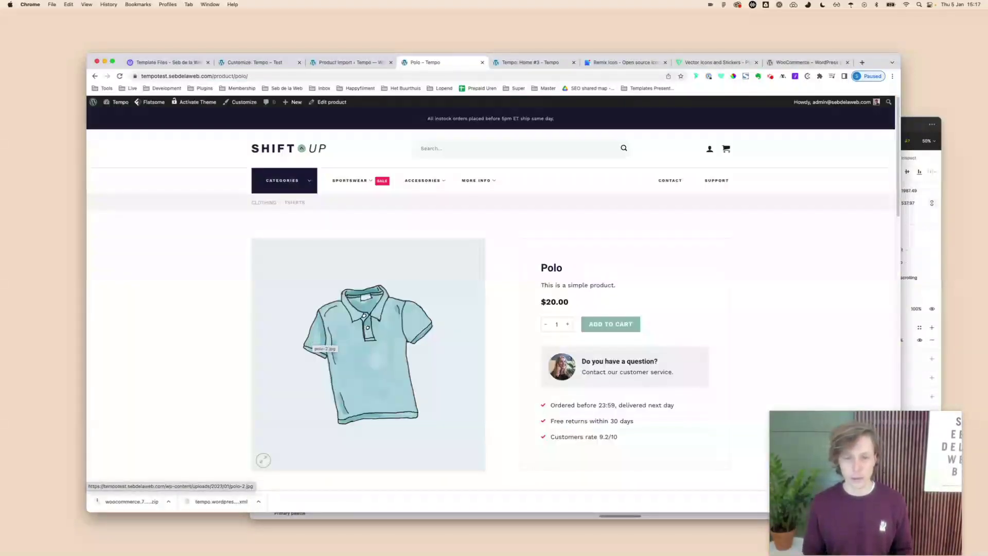
pyautogui.scroll(-3, 582, 286)
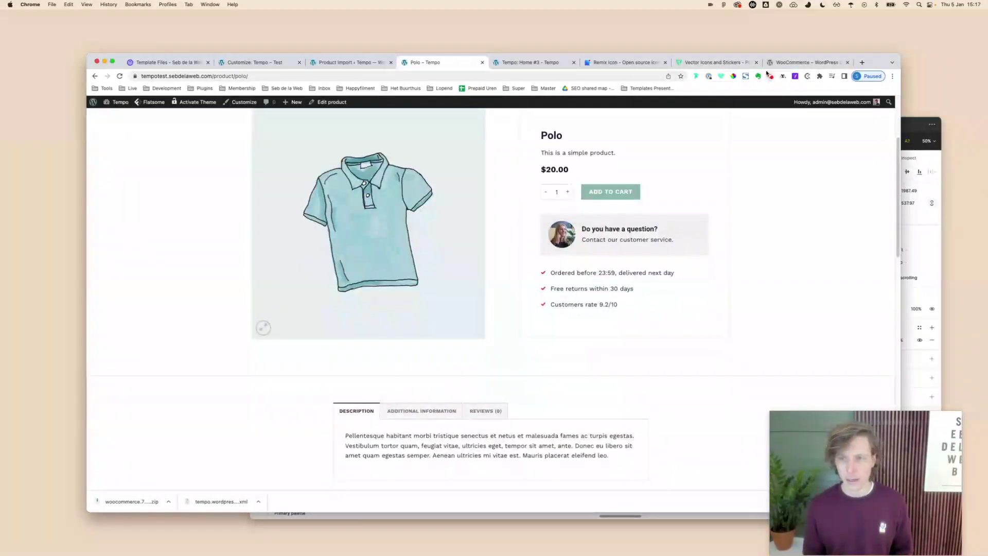
# Step: Open the Tempo demo overview page and examine the product page layouts included in the template
pyautogui.click(538, 64)
pyautogui.scroll(5, 287, 138)
pyautogui.moveTo(286, 136)
pyautogui.scroll(10, 286, 154)
pyautogui.click(279, 151)
pyautogui.scroll(-20, 562, 370)
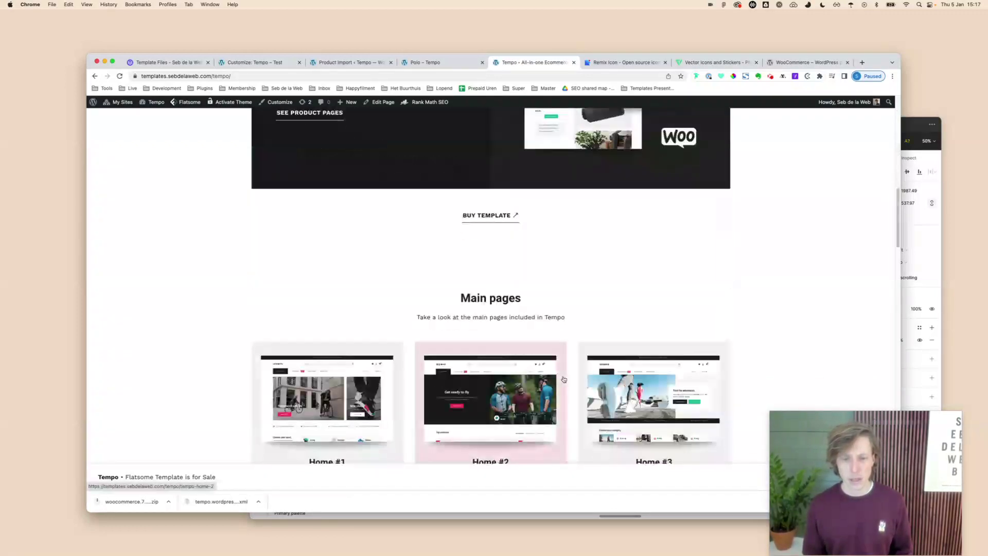
pyautogui.scroll(-5, 490, 370)
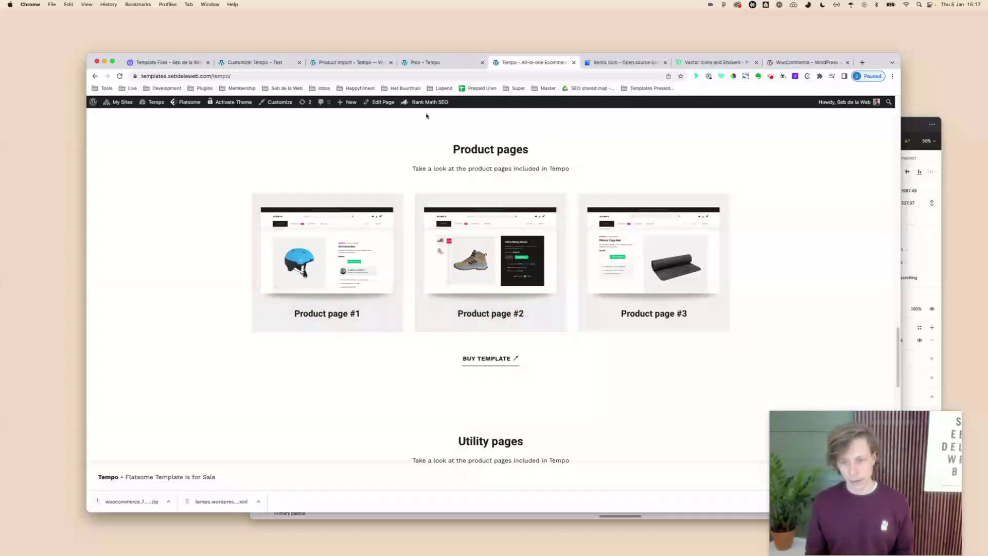
# Step: Open the Product Page customizer settings from the Polo page, check the custom product layouts on offer, and close the customizer
pyautogui.click(431, 62)
pyautogui.scroll(3, 479, 161)
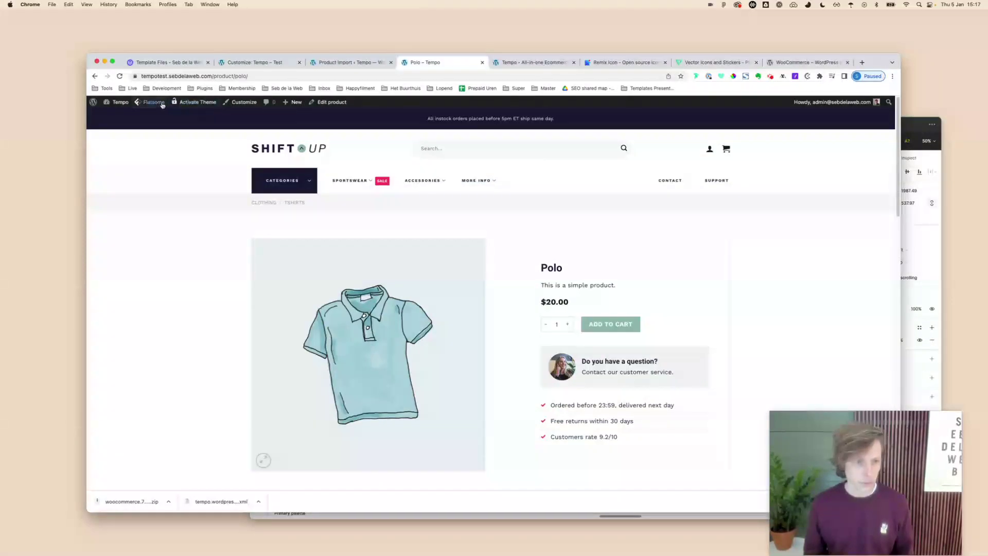
pyautogui.moveTo(154, 102)
pyautogui.moveTo(246, 156)
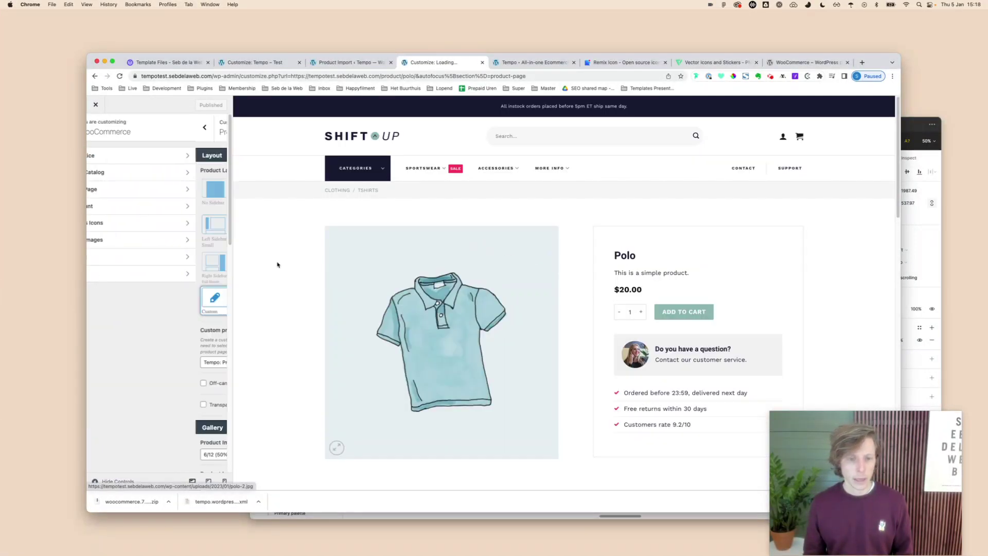
pyautogui.scroll(-1, 194, 330)
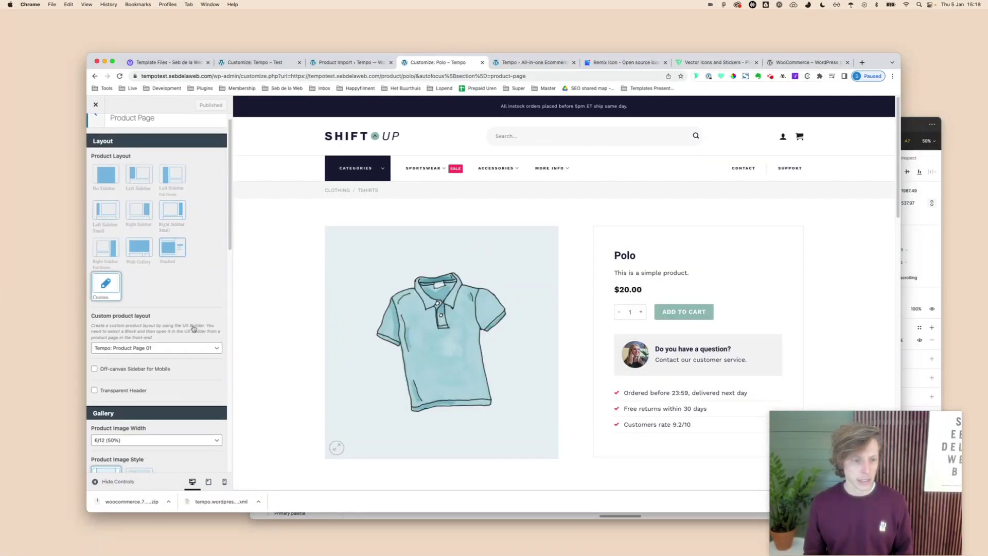
pyautogui.click(159, 349)
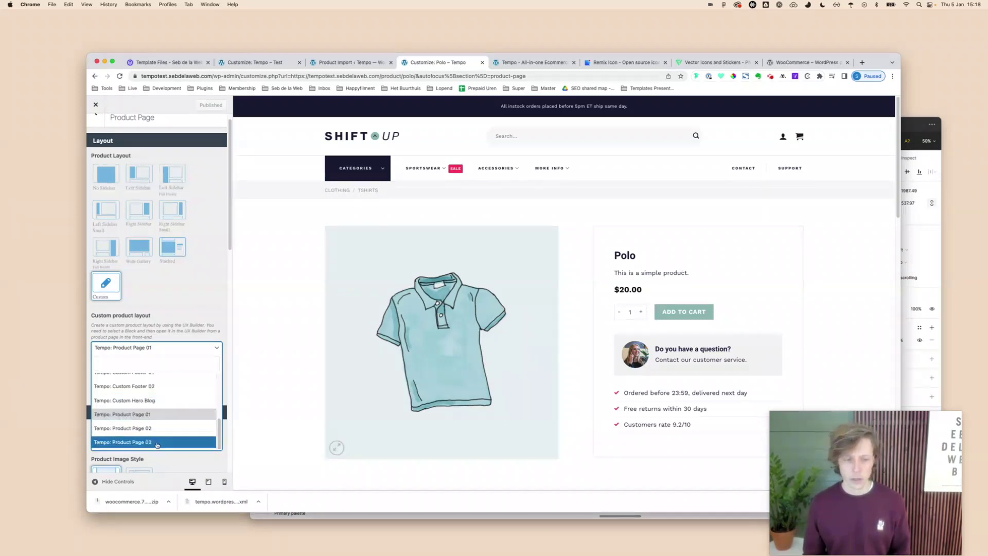
pyautogui.click(130, 139)
pyautogui.click(95, 105)
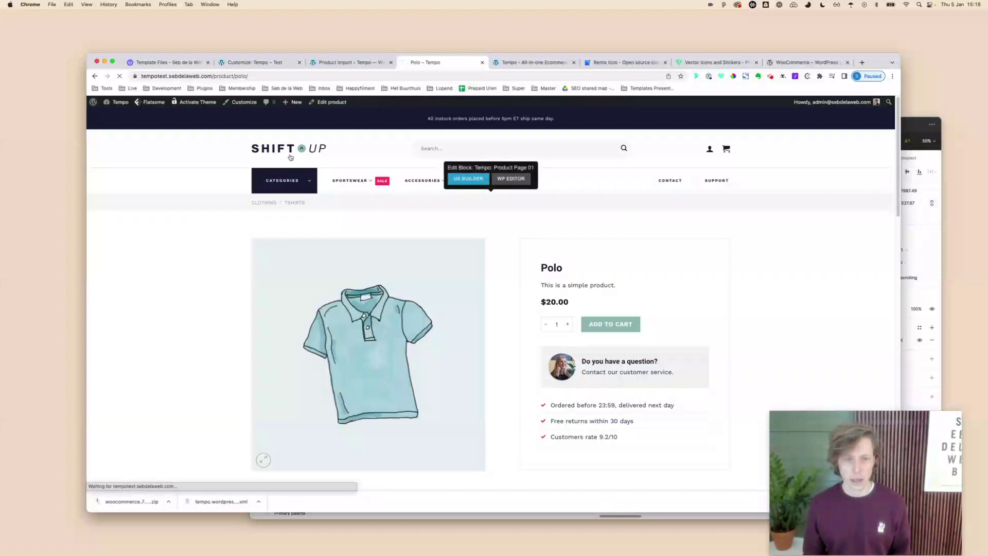
# Step: Open the Long Sleeve Tee for editing from the homepage, and open Hoodie with Pocket for editing from the full product list
pyautogui.scroll(-15, 575, 335)
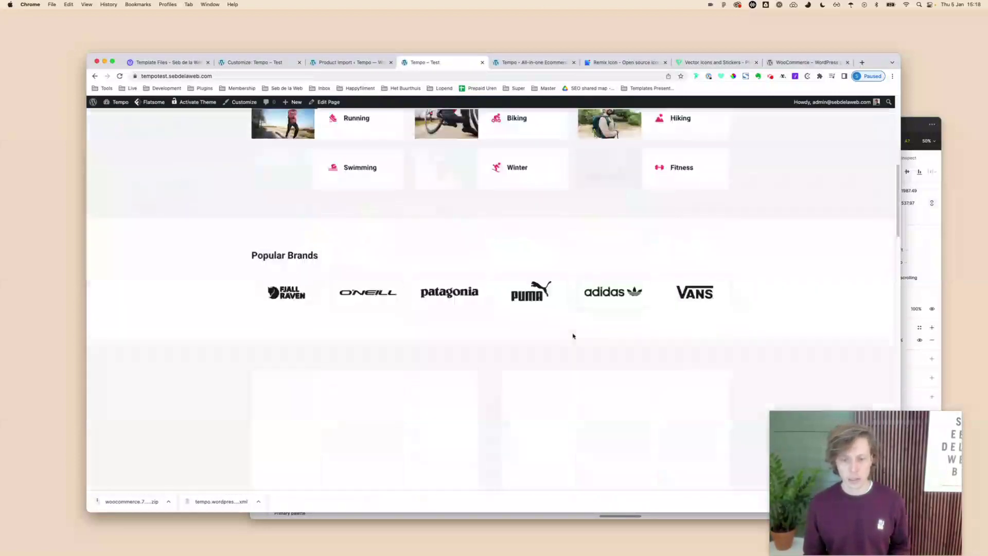
pyautogui.click(571, 340)
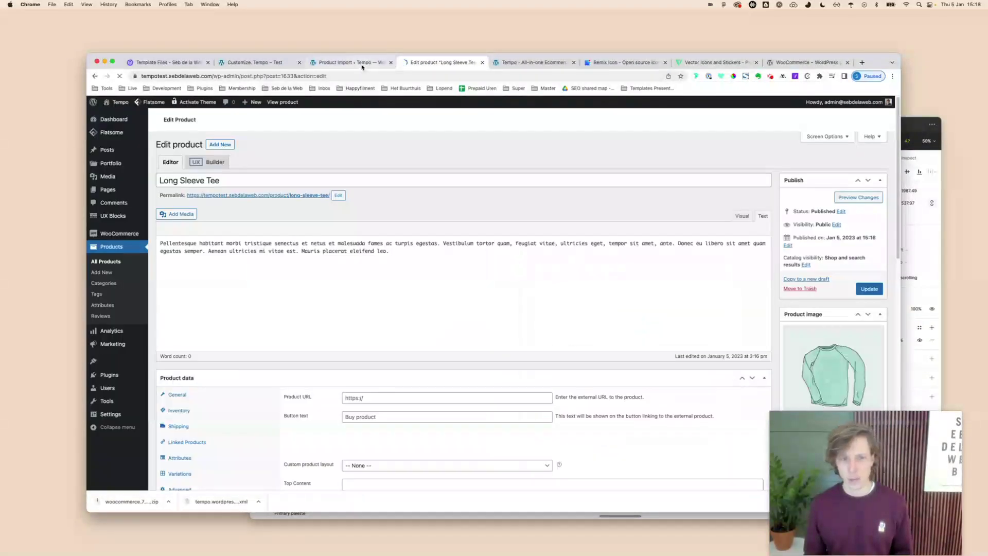
pyautogui.click(350, 63)
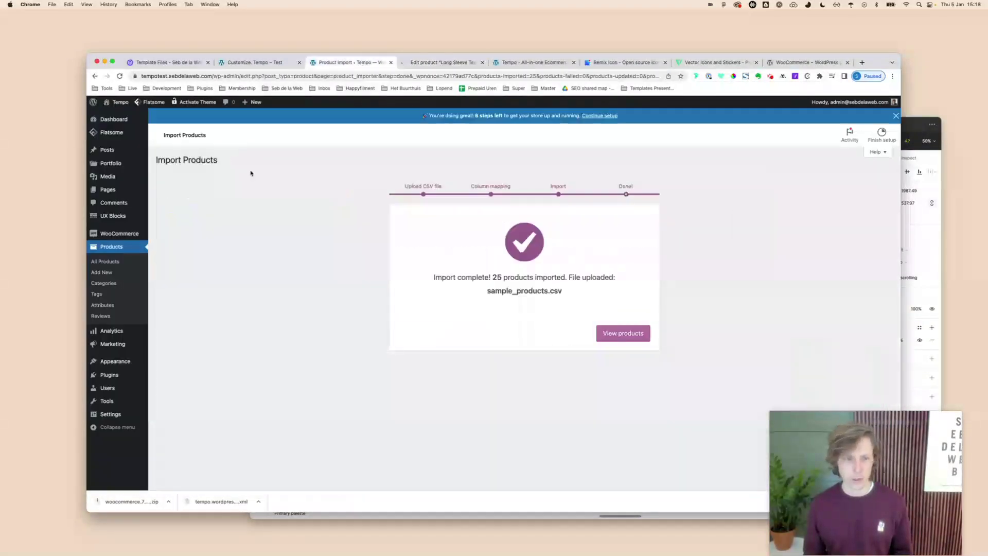
pyautogui.click(126, 257)
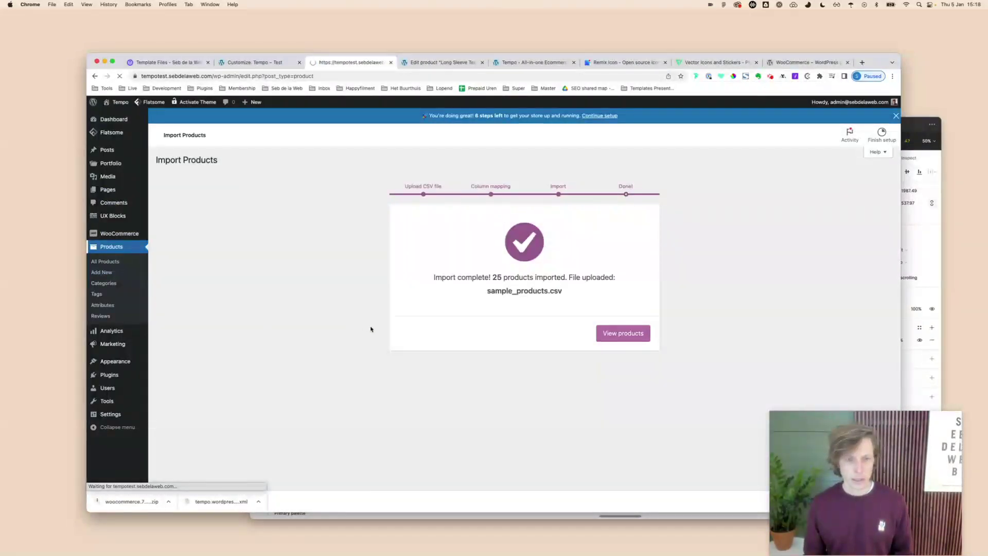
pyautogui.scroll(-5, 400, 328)
pyautogui.click(245, 235)
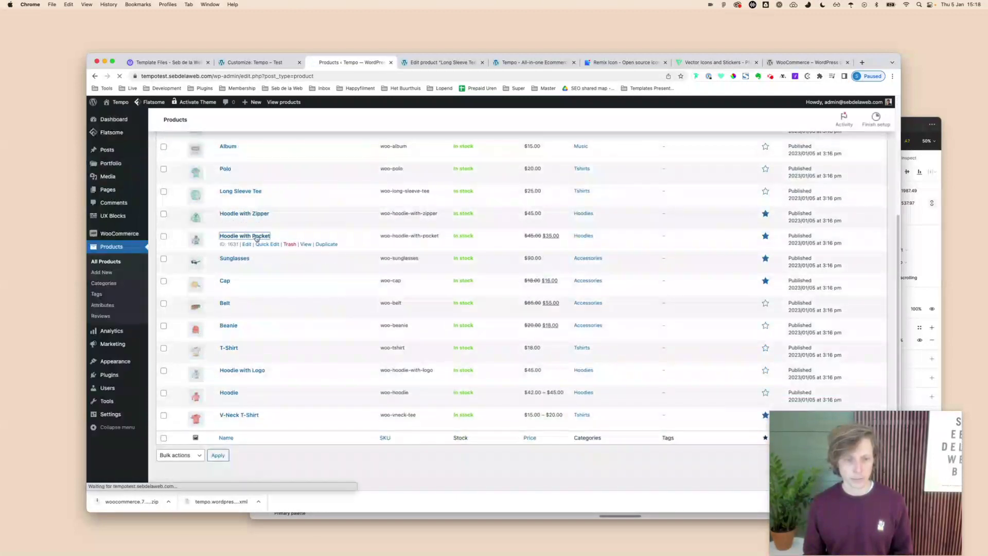
# Step: Assign Tempo: Product Page 02 as the custom product layout of Hoodie with Pocket and update the product
pyautogui.scroll(-5, 452, 231)
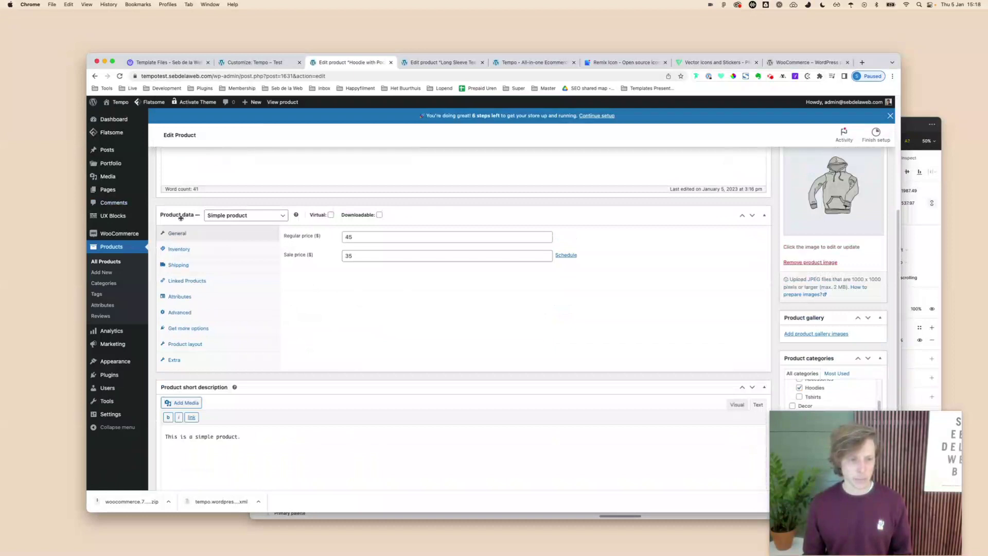
pyautogui.click(209, 311)
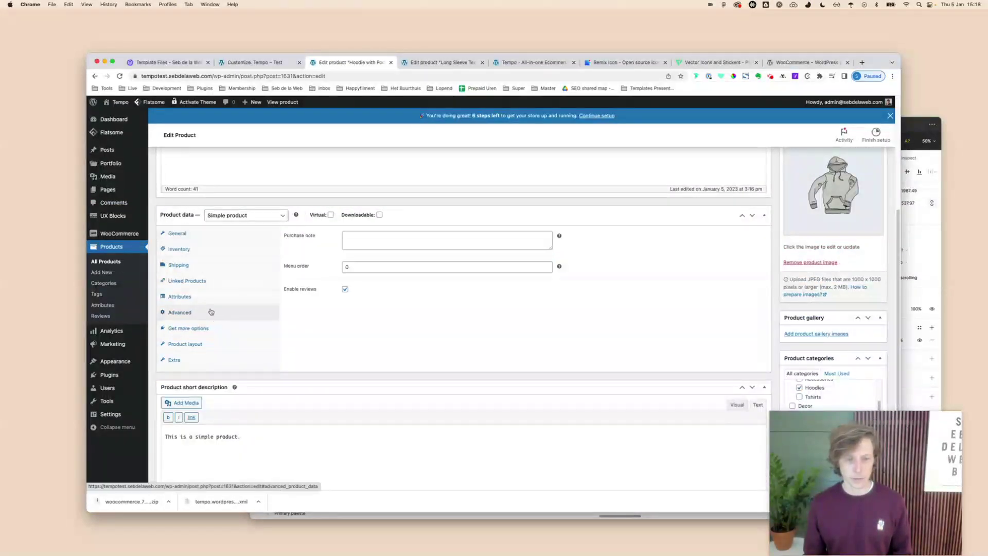
pyautogui.click(210, 346)
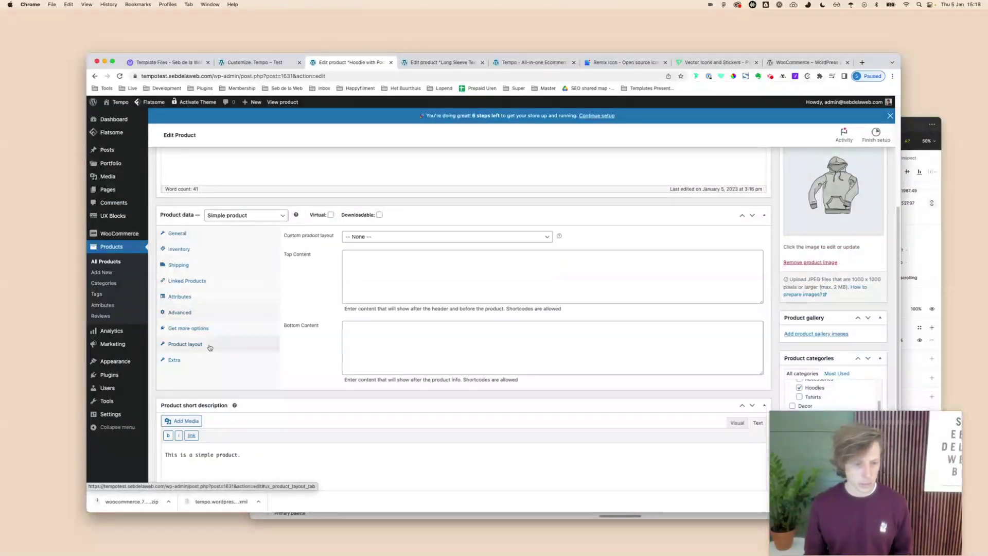
pyautogui.click(344, 238)
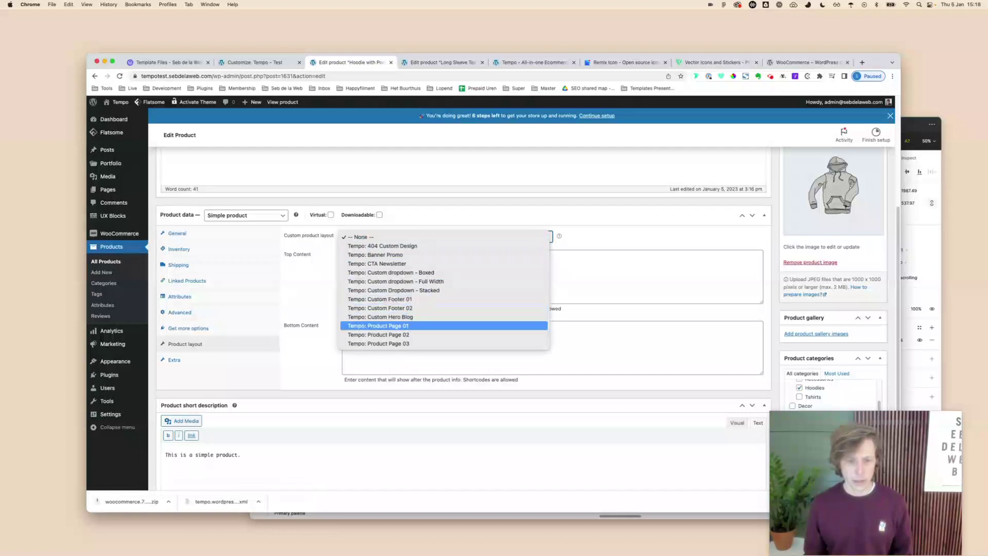
pyautogui.press('Return')
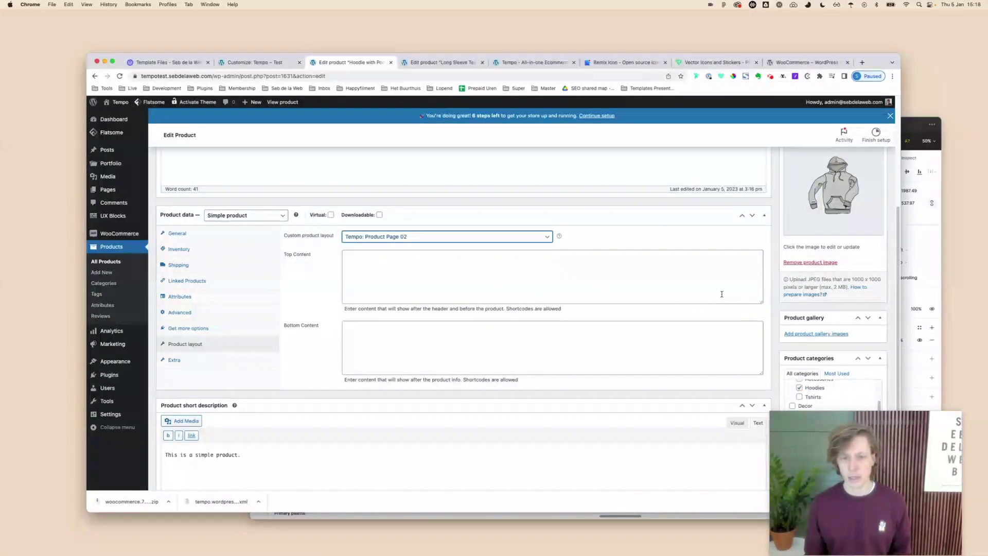
pyautogui.scroll(10, 722, 294)
pyautogui.click(870, 253)
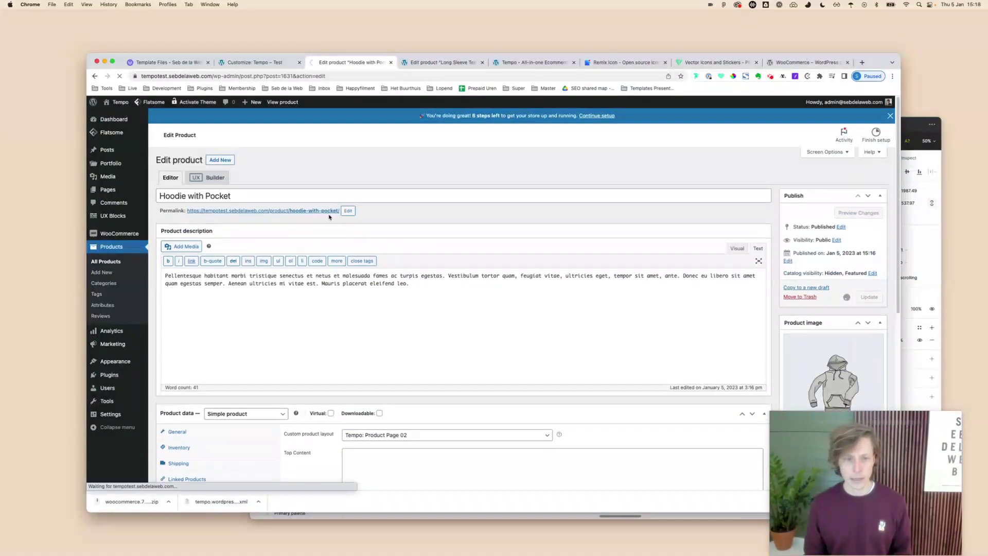
# Step: Open the live Hoodie with Pocket page separately and look over its layout from the product header to the content sections
pyautogui.keyDown('super'); pyautogui.click(312, 223); pyautogui.keyUp('super')
pyautogui.click(401, 67)
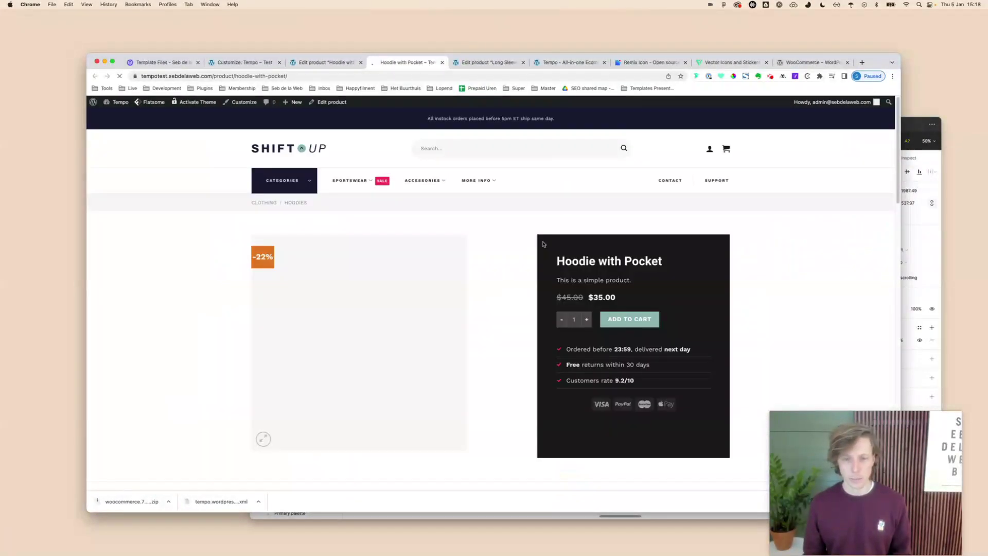
pyautogui.scroll(-5, 478, 325)
pyautogui.scroll(-10, 477, 323)
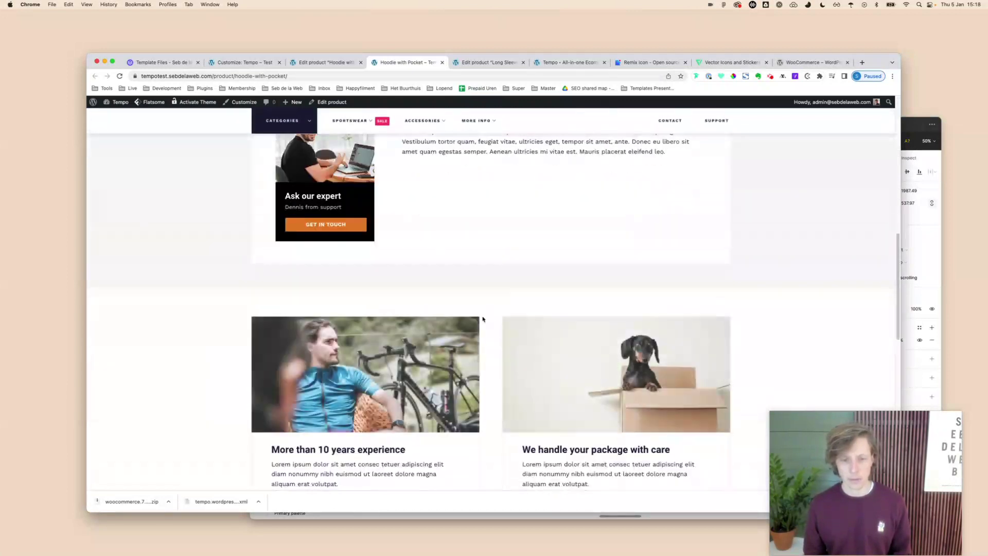
pyautogui.scroll(15, 474, 304)
pyautogui.scroll(3, 476, 306)
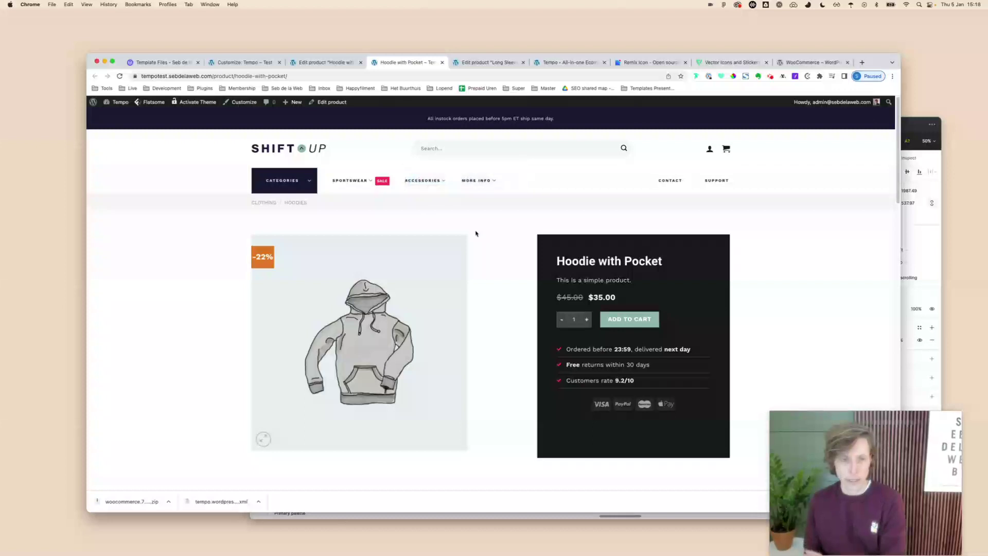
# Step: Go to the product categories and open the Accessories category for editing
pyautogui.click(324, 63)
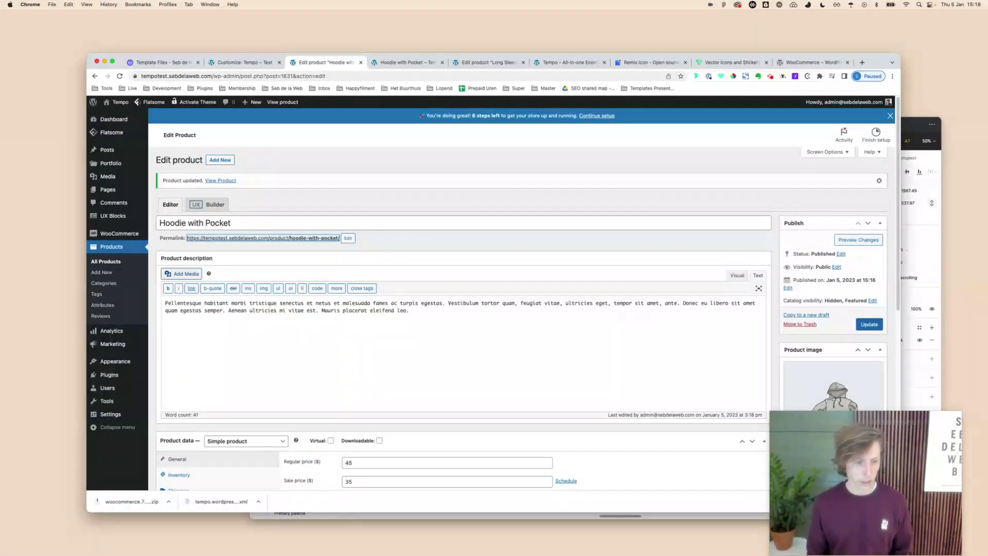
pyautogui.click(122, 283)
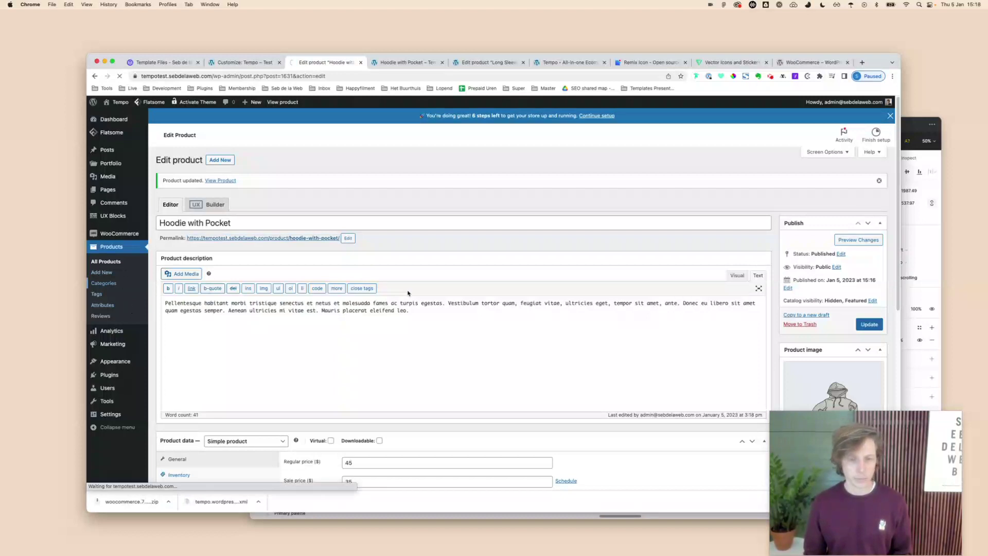
pyautogui.scroll(-3, 488, 216)
pyautogui.scroll(1, 491, 198)
pyautogui.click(492, 202)
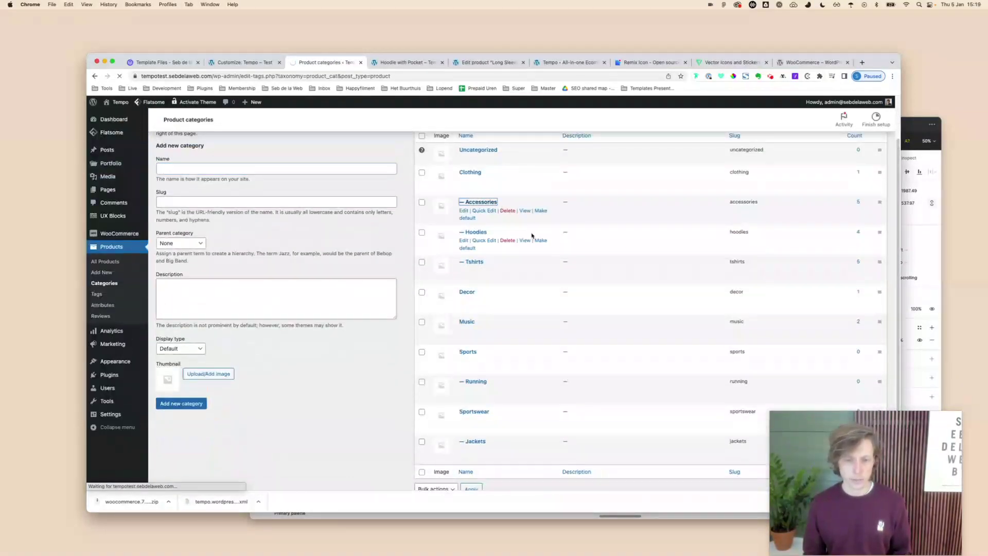
# Step: Choose Tempo: Product Page 02 as the custom product layout of the Accessories category
pyautogui.scroll(-3, 316, 364)
pyautogui.click(316, 364)
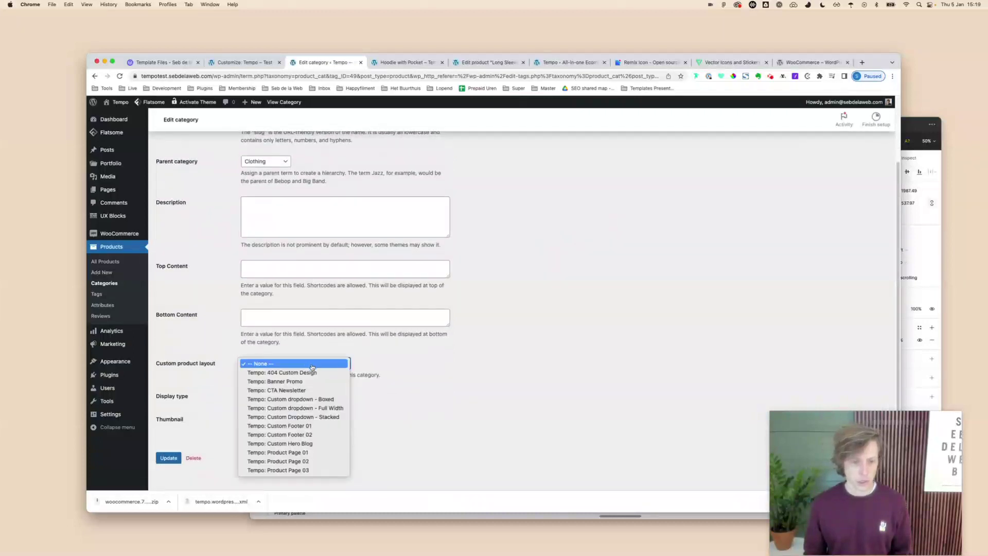
pyautogui.press('Up')
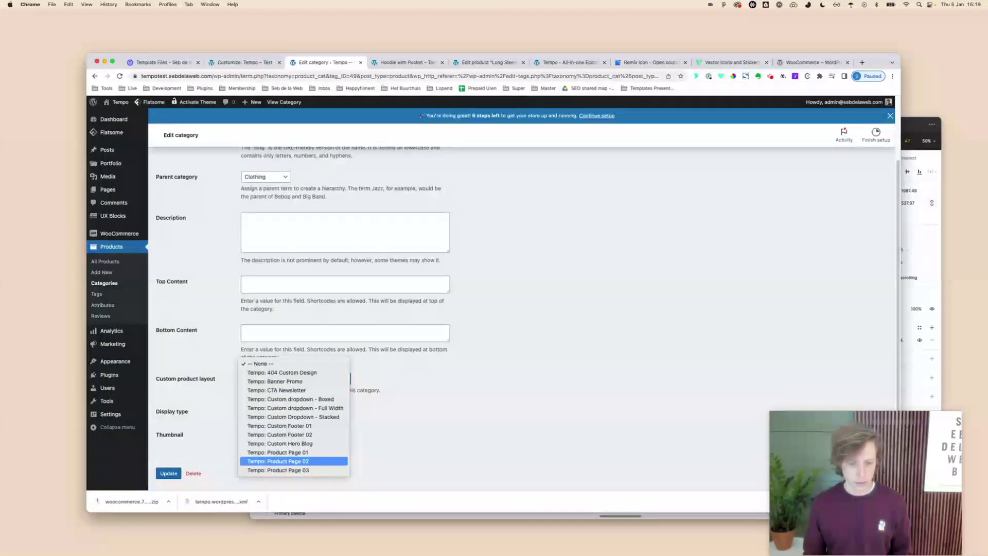
pyautogui.press('Return')
pyautogui.scroll(3, 307, 333)
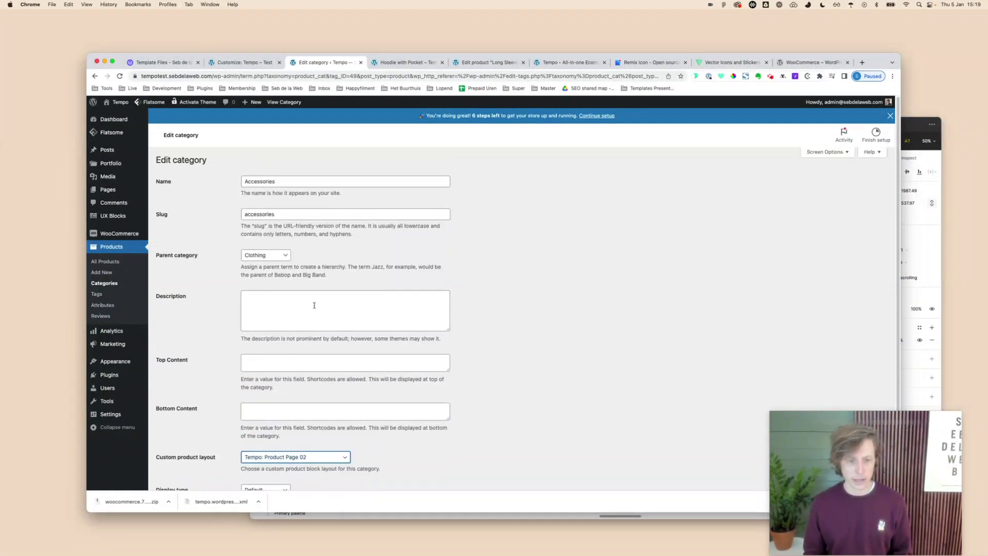
pyautogui.scroll(-3, 309, 293)
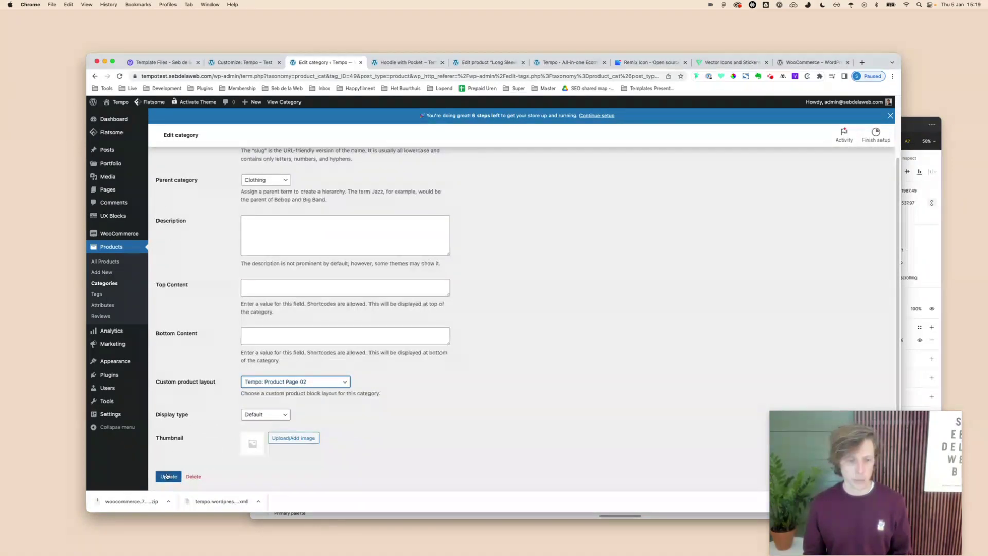
# Step: Set the Accessories category's custom product layout to Tempo: Product Page 03 and update the category
pyautogui.click(292, 383)
pyautogui.click(294, 391)
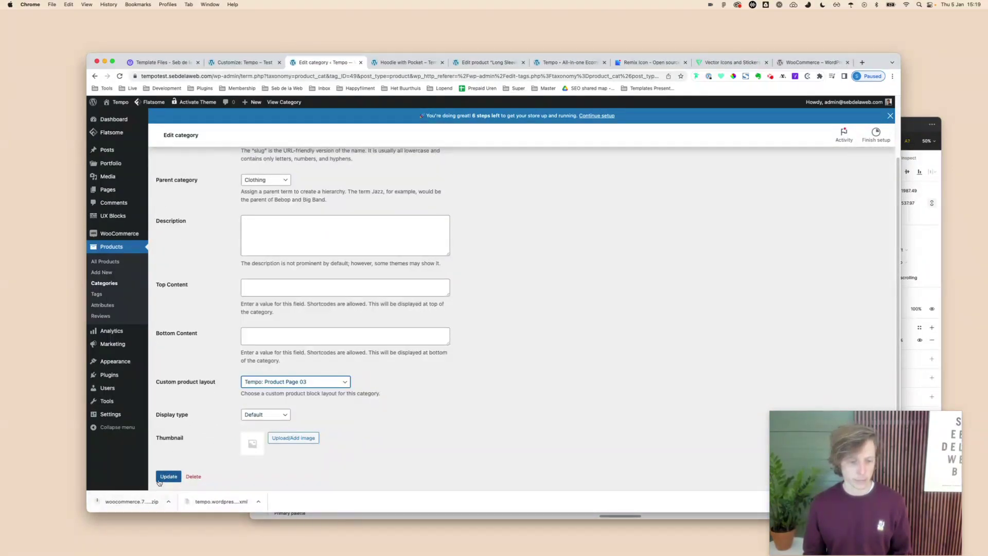
pyautogui.click(167, 477)
# Step: Review the product page layouts on the Tempo demo overview page and close that page
pyautogui.click(571, 63)
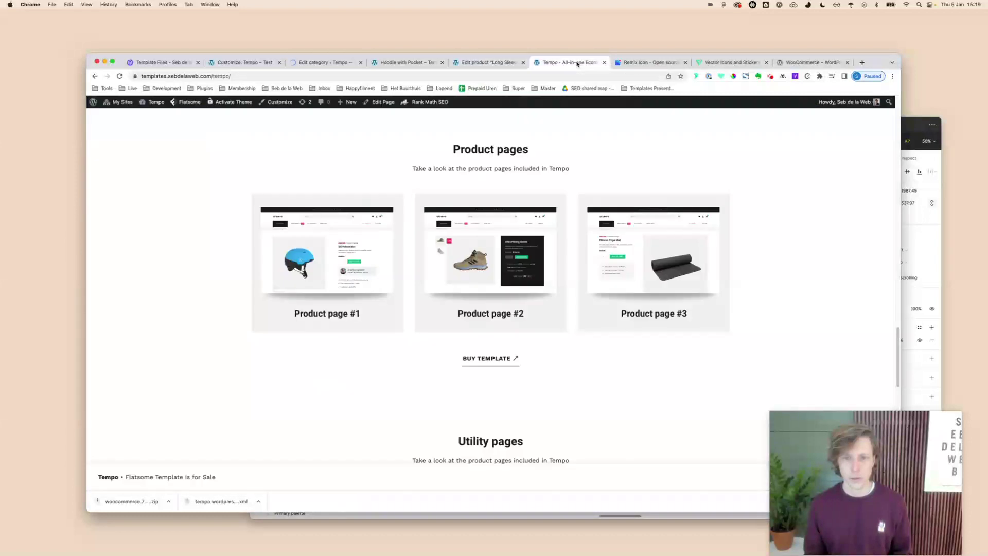
pyautogui.scroll(-5, 540, 150)
pyautogui.press('super+w')
# Step: Look over the live Hoodie with Pocket page again, down to its description, info blocks and related products
pyautogui.click(458, 62)
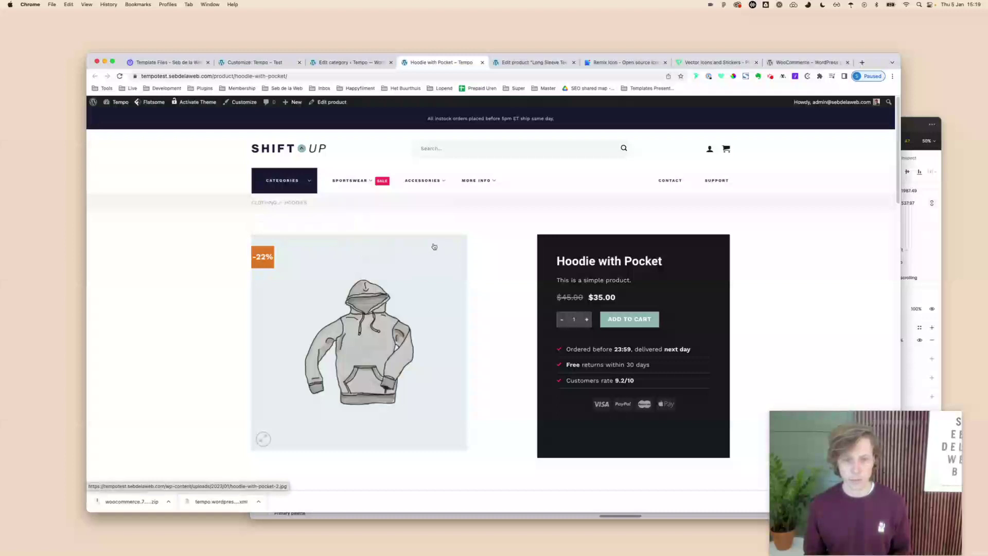
pyautogui.scroll(-10, 434, 248)
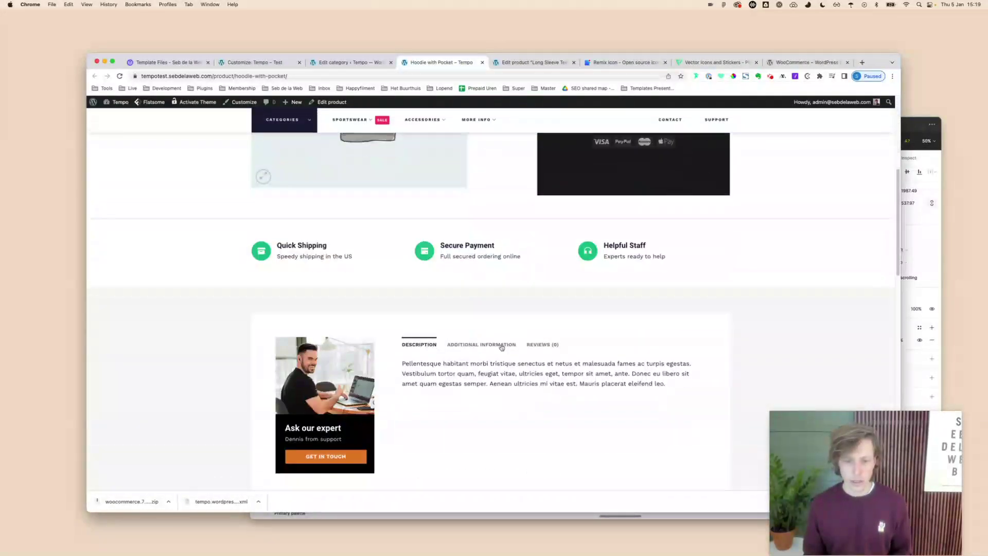
pyautogui.scroll(3, 503, 349)
pyautogui.scroll(-7, 503, 347)
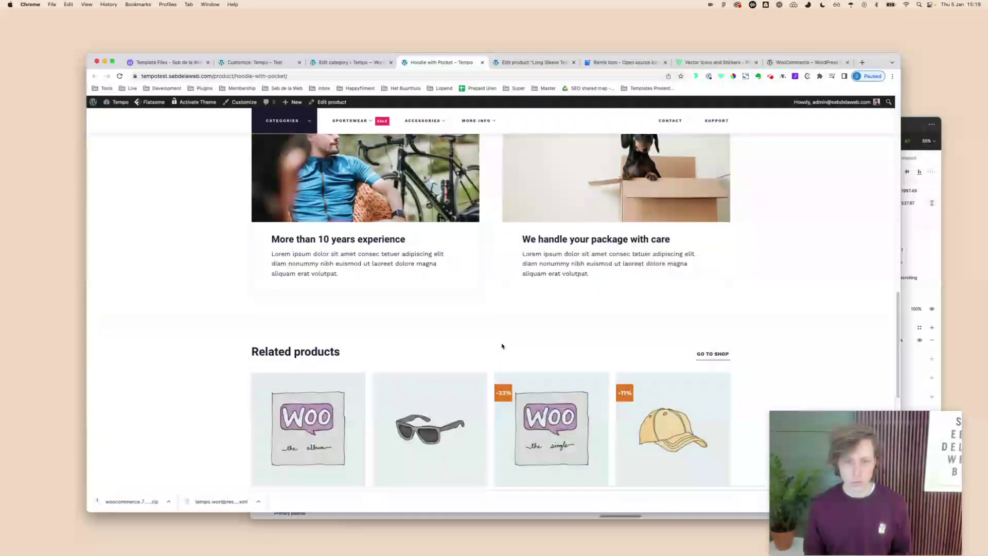
pyautogui.scroll(-5, 504, 346)
pyautogui.scroll(10, 503, 346)
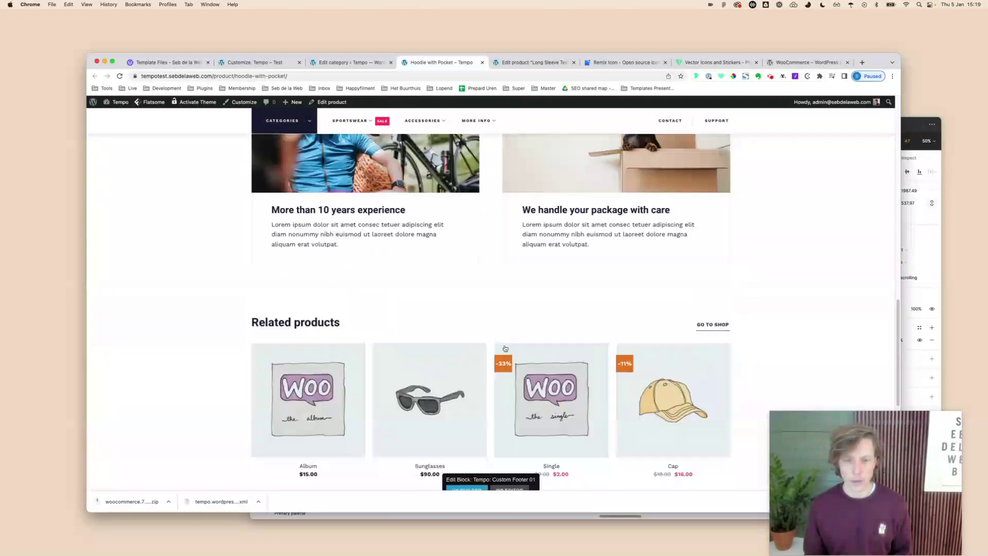
pyautogui.scroll(8, 675, 203)
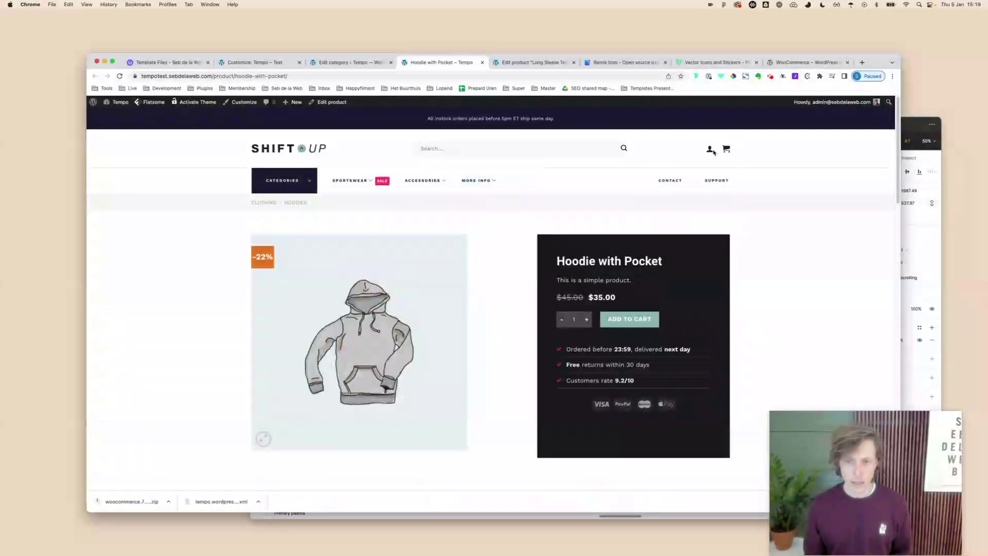
# Step: Return to the Long Sleeve Tee editor and visit the test site's homepage from there
pyautogui.click(556, 64)
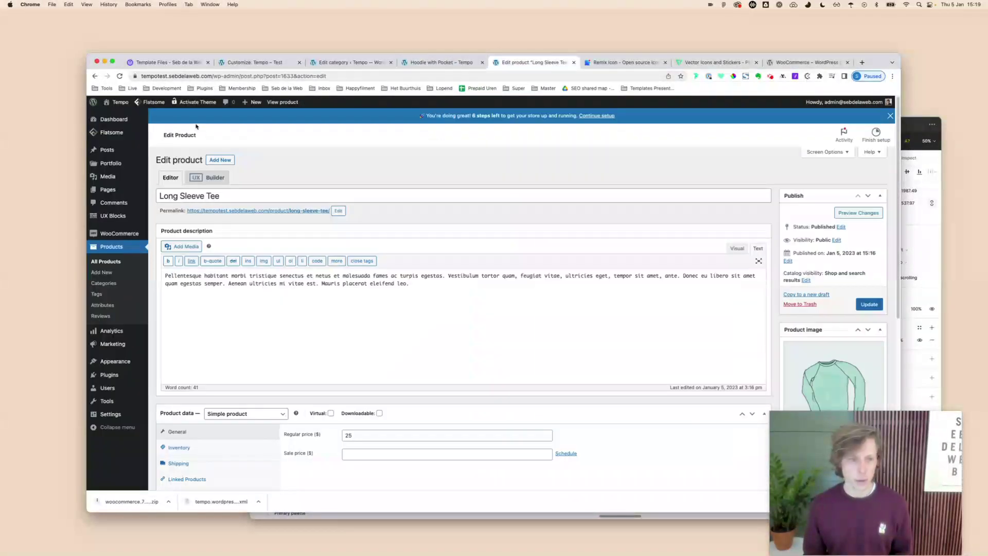
pyautogui.click(122, 116)
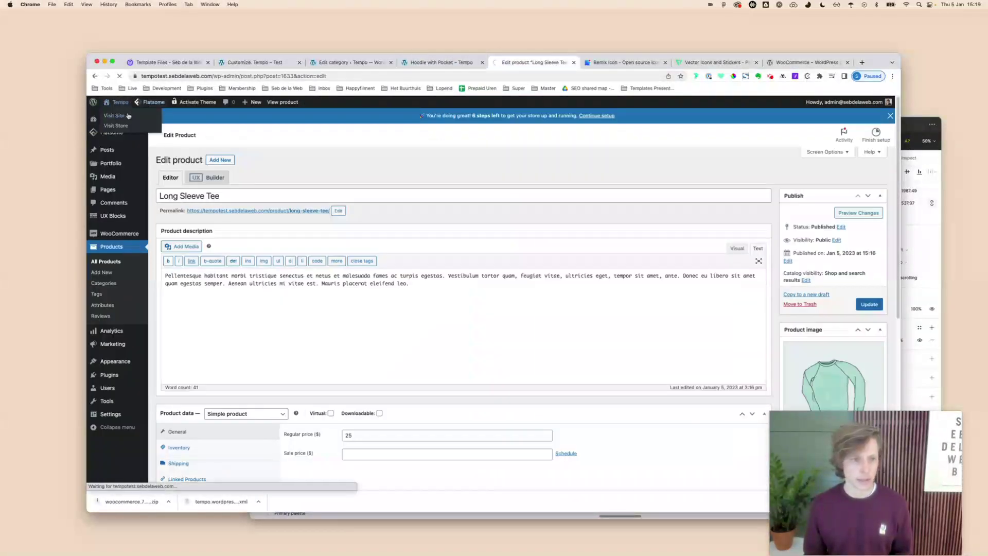
# Step: Open the demo at templates.sebdelaweb.com/tempo/, view the header icons on its Home #1 page, and close that page
pyautogui.click(246, 63)
pyautogui.click(185, 65)
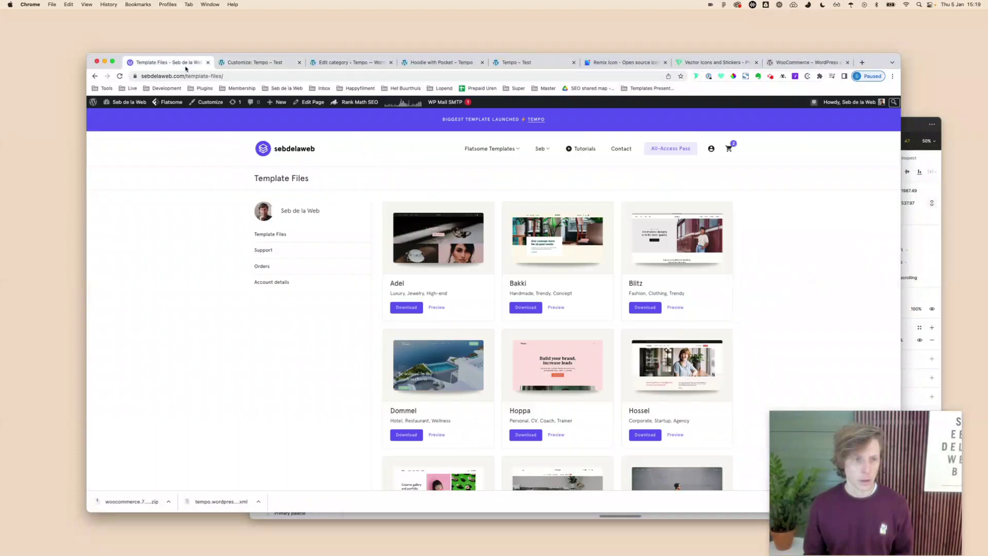
pyautogui.press('super+t')
pyautogui.write('templates.sebdelaweb.com/tempo/')
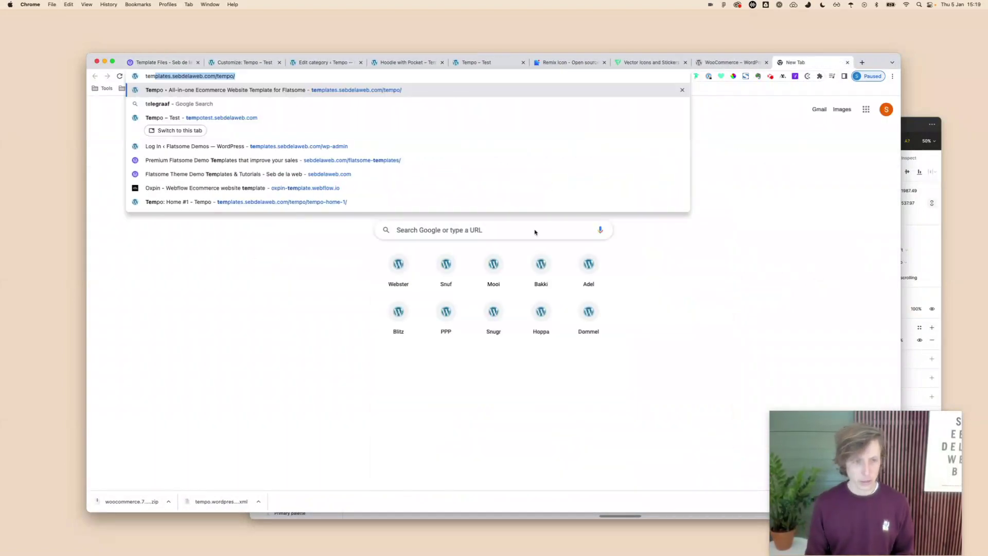
pyautogui.press('Return')
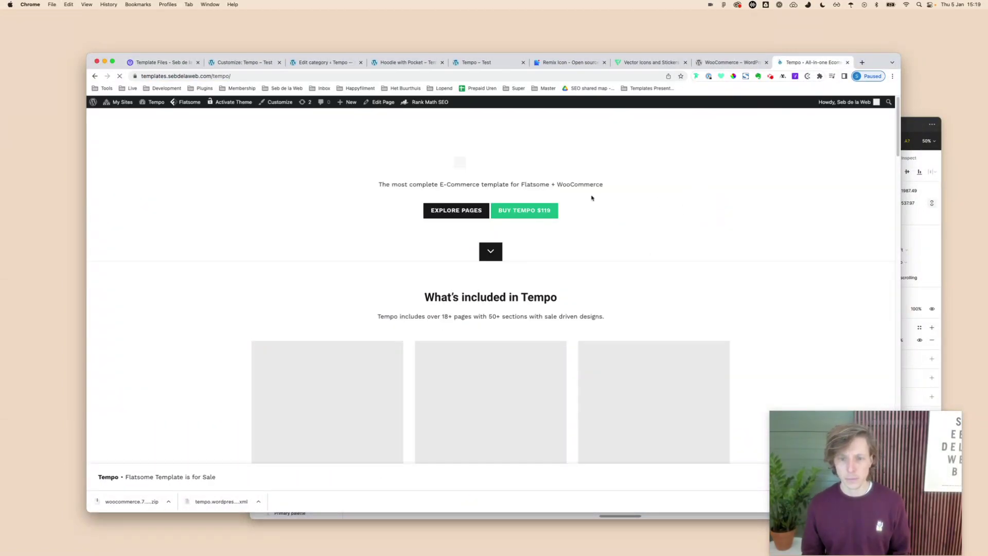
pyautogui.scroll(-10, 349, 351)
pyautogui.scroll(-4, 349, 350)
pyautogui.click(335, 322)
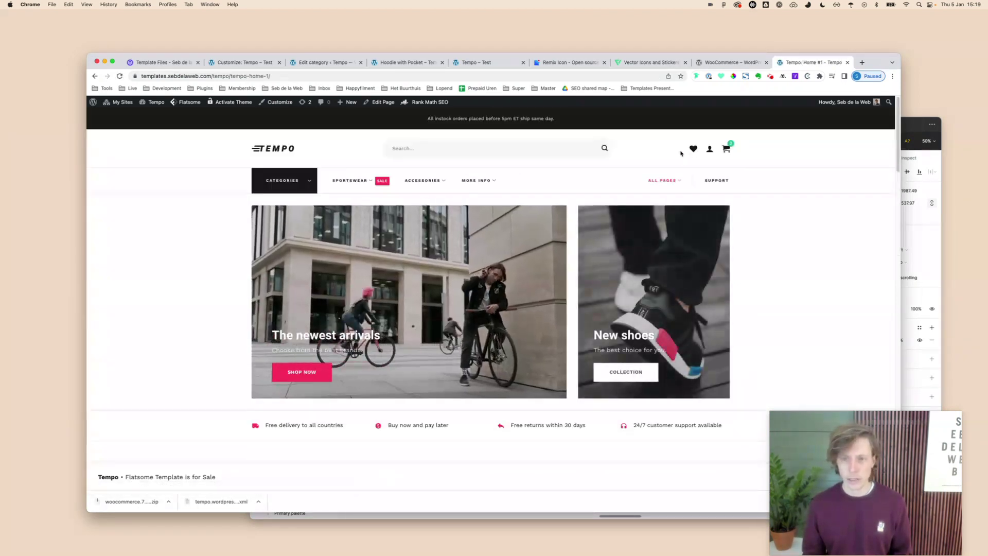
pyautogui.press('super+w')
# Step: Search the test site's available plugins for "wishlist", and install and activate YITH WooCommerce Wishlist
pyautogui.click(322, 63)
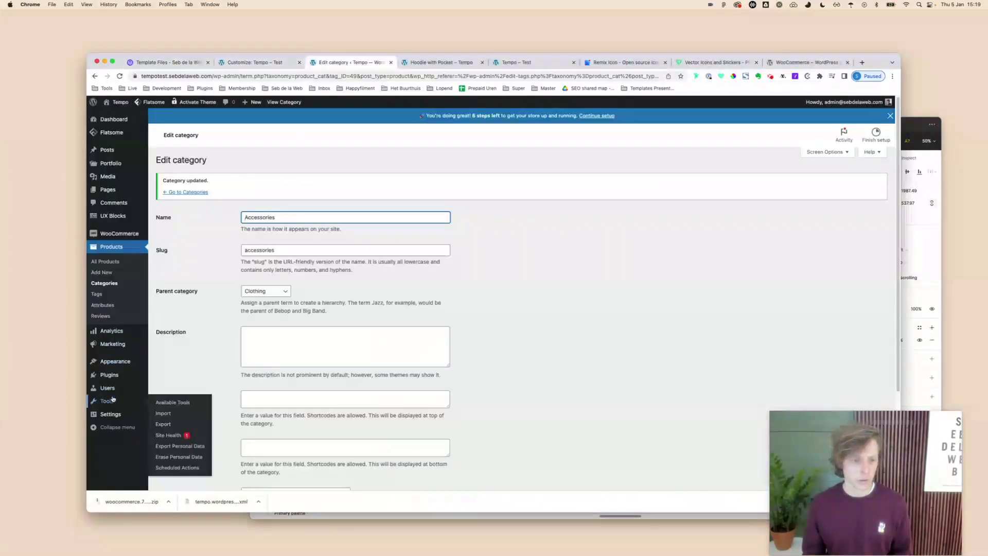
pyautogui.click(108, 375)
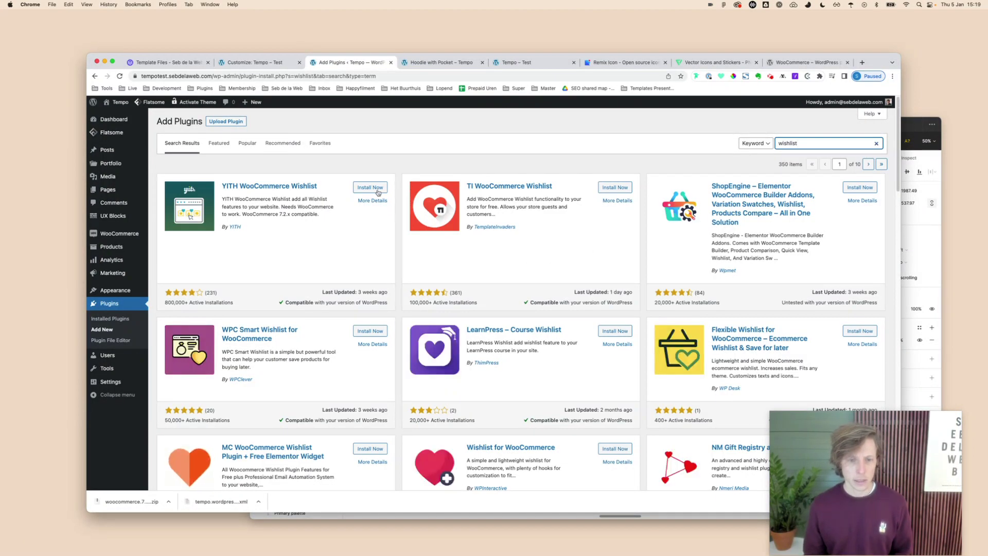
pyautogui.click(378, 188)
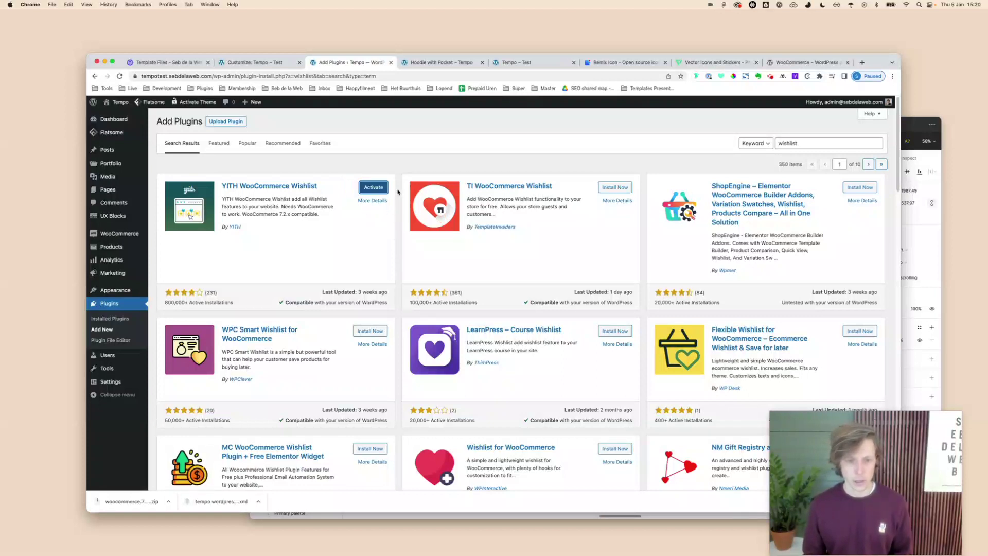
pyautogui.click(371, 189)
# Step: Check the Wishlist element of the main header in the test site's header builder, and leave the customizer without changes
pyautogui.click(531, 66)
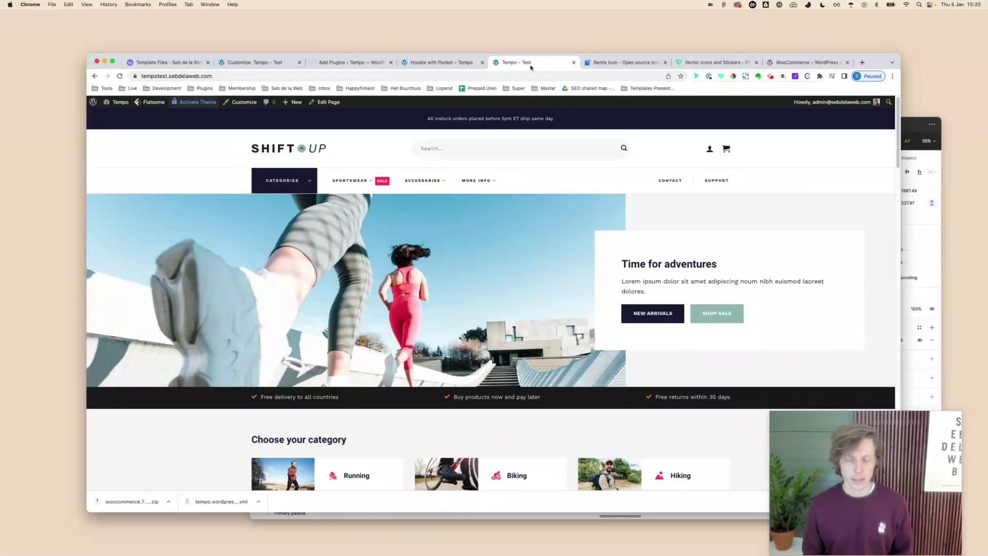
pyautogui.moveTo(154, 102)
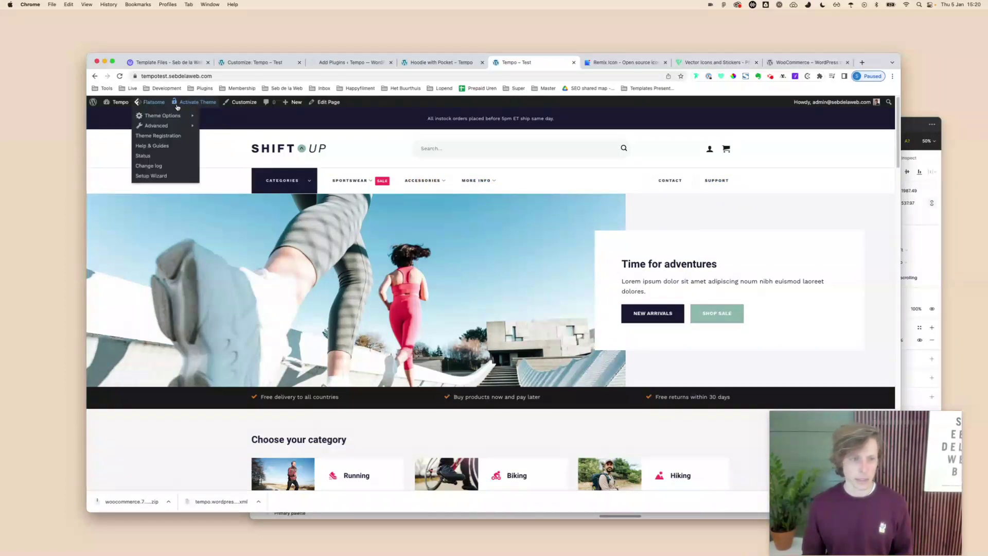
pyautogui.moveTo(245, 118)
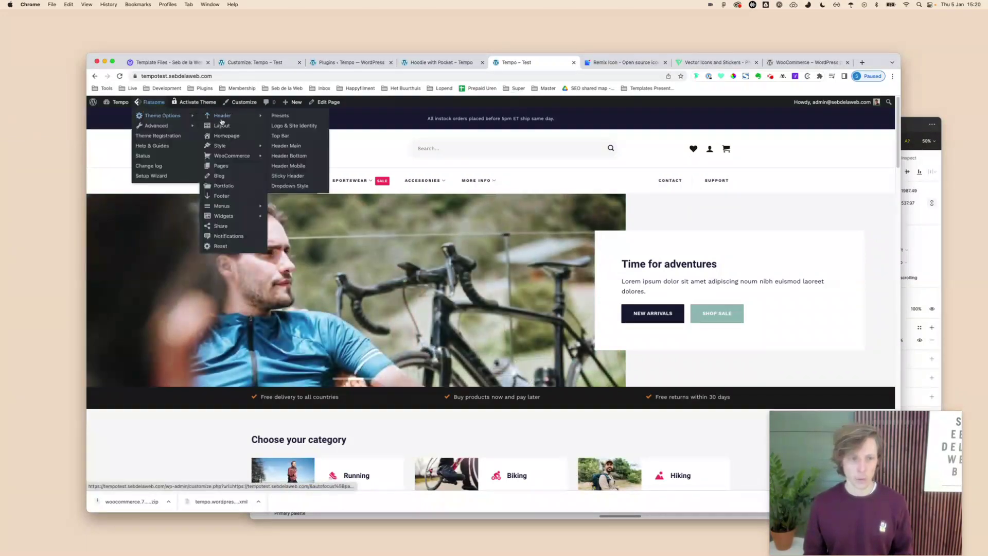
pyautogui.click(304, 137)
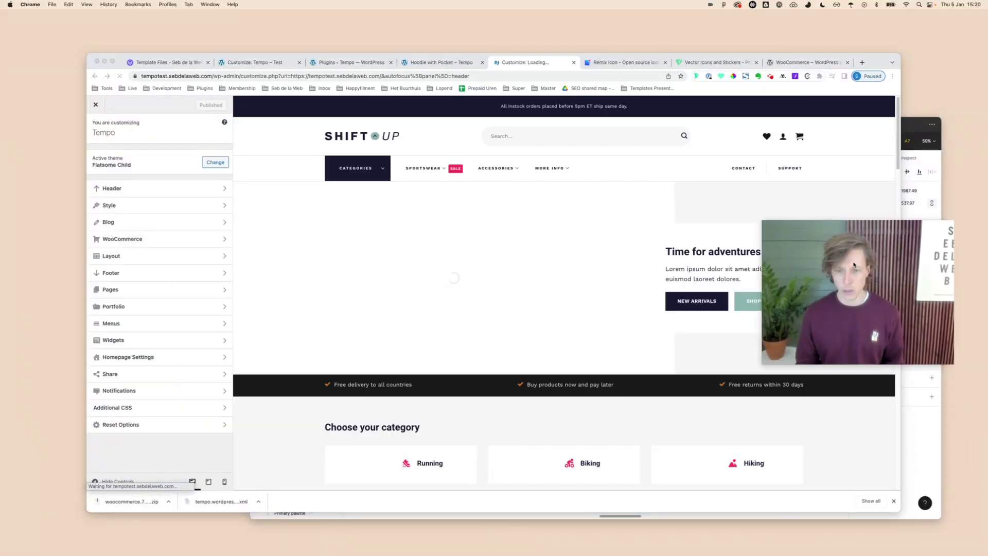
pyautogui.click(819, 437)
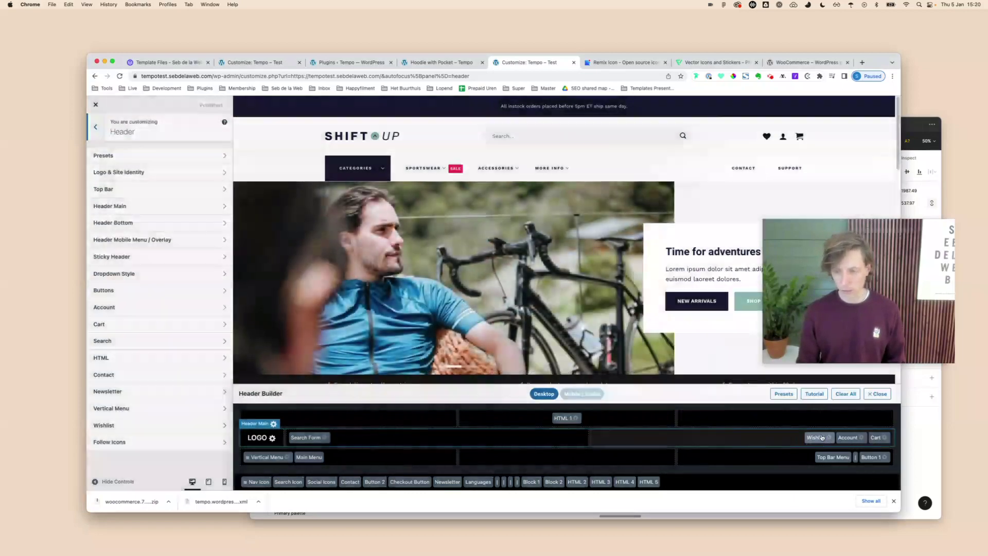
pyautogui.moveTo(831, 254); pyautogui.dragTo(840, 330)
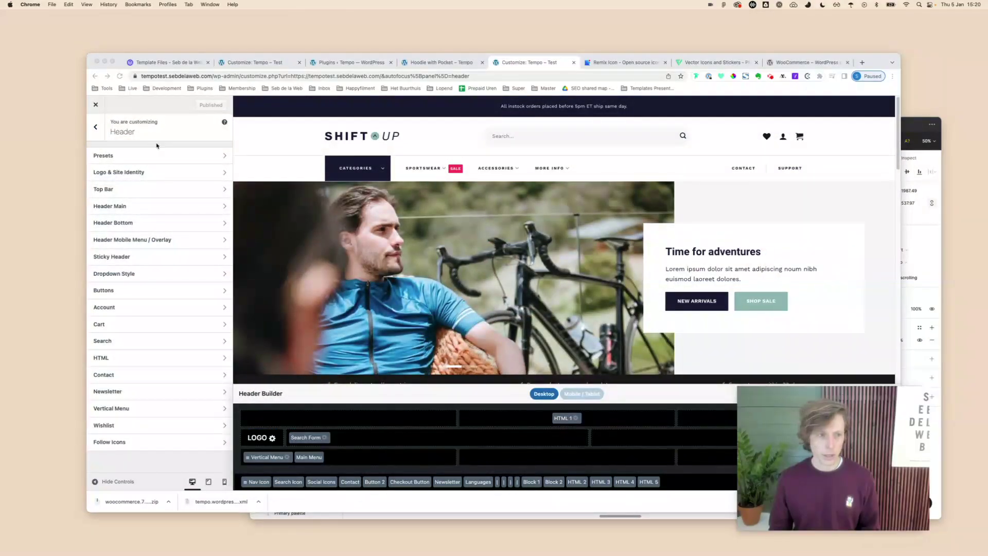
pyautogui.click(98, 106)
pyautogui.click(97, 106)
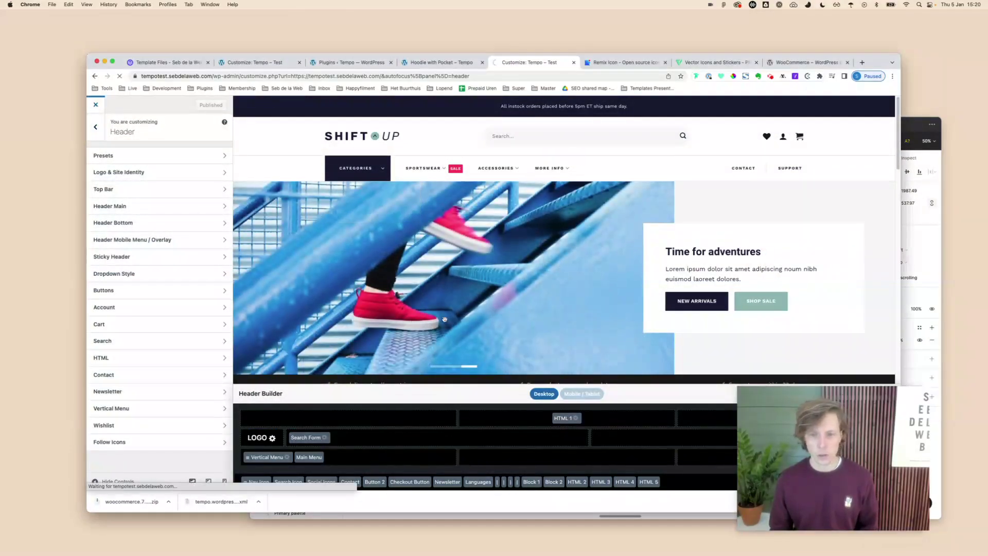
# Step: Look over the homepage down to its blog section and view the post "Why swimming is the best lifelong sport"
pyautogui.scroll(-14, 578, 327)
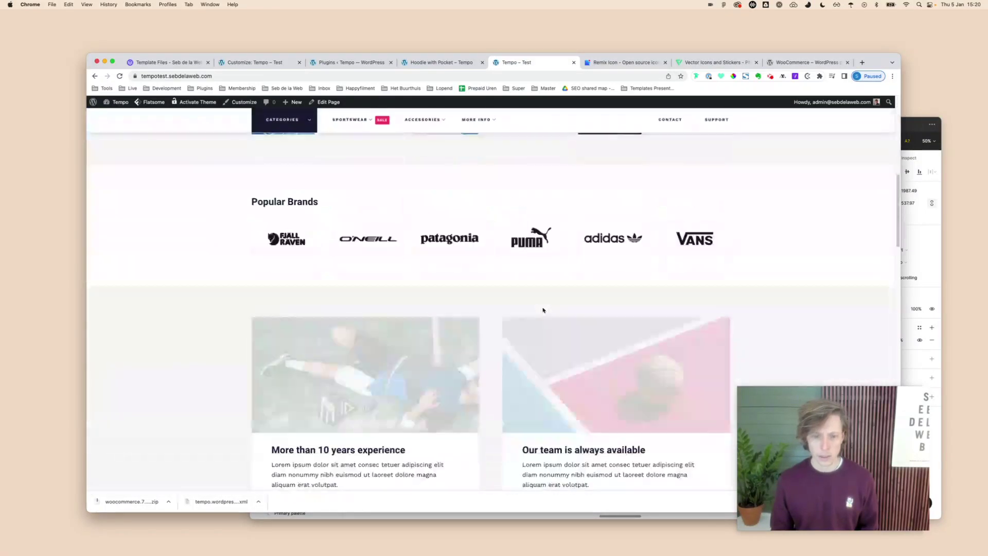
pyautogui.scroll(-4, 440, 324)
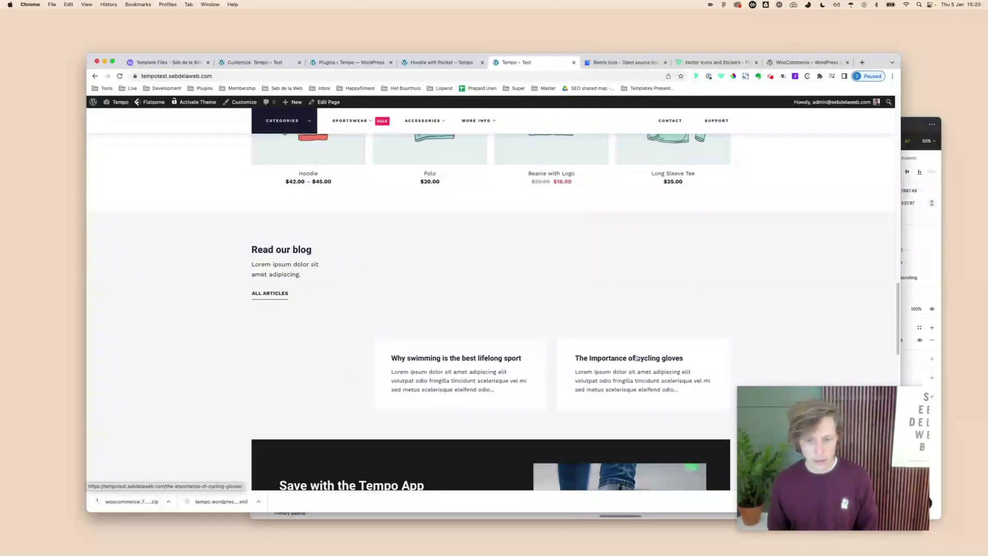
pyautogui.click(504, 343)
pyautogui.scroll(-10, 480, 250)
pyautogui.scroll(15, 479, 248)
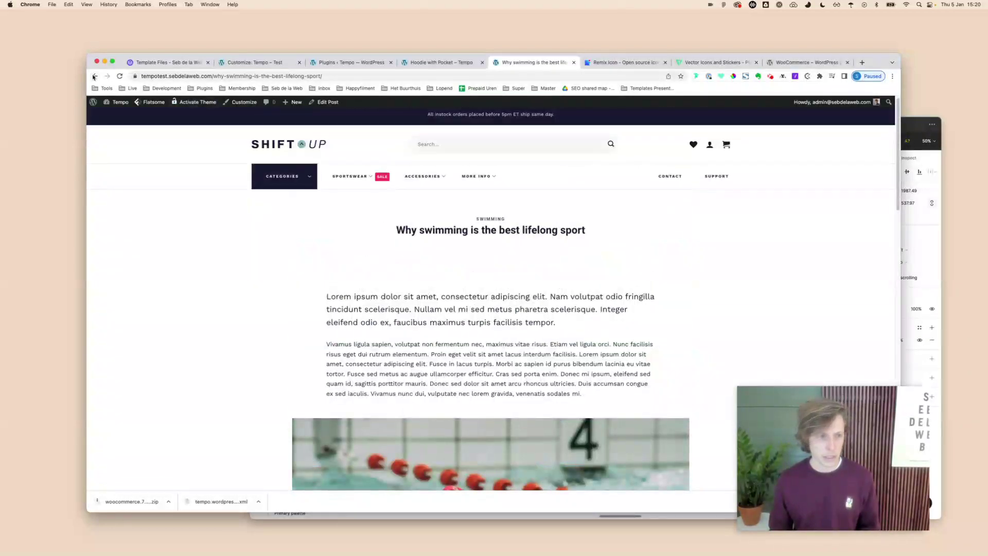
# Step: Return to the homepage's blog section and open the post "Why swimming is the best lifelong sport" for editing
pyautogui.press('super+bracketleft')
pyautogui.scroll(-8, 569, 357)
pyautogui.scroll(8, 569, 358)
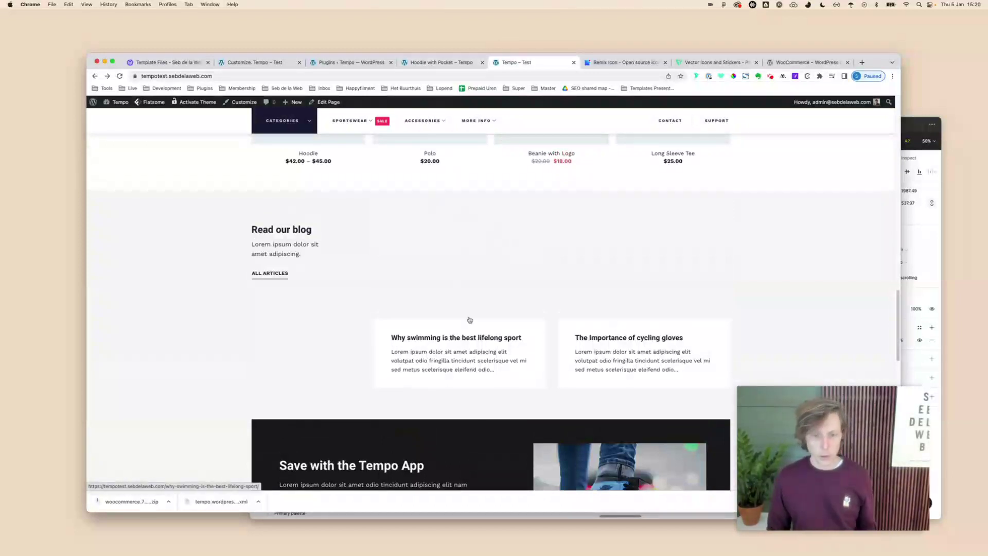
pyautogui.click(479, 286)
pyautogui.click(323, 101)
# Step: Open unsplash.com in a separate tab and search its photos for "swimming"
pyautogui.press('super+t')
pyautogui.press('super+w')
pyautogui.press('super+t')
pyautogui.write('unsplash.com')
pyautogui.press('Return')
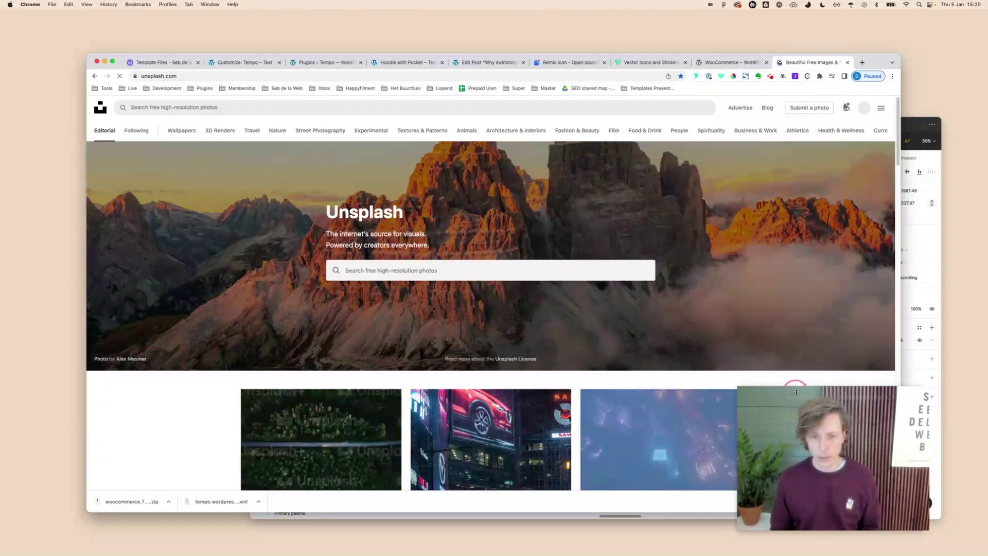
pyautogui.click(390, 107)
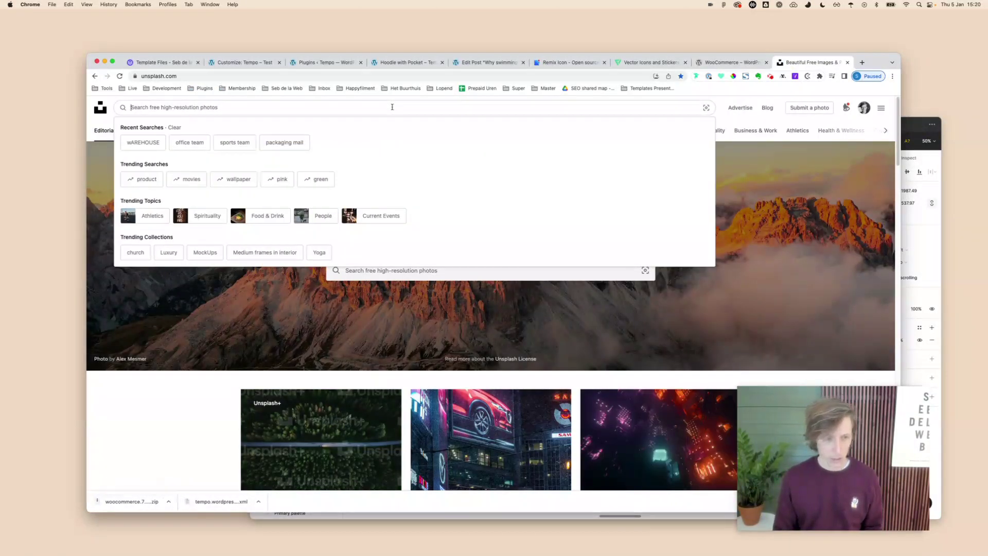
pyautogui.write('swimming')
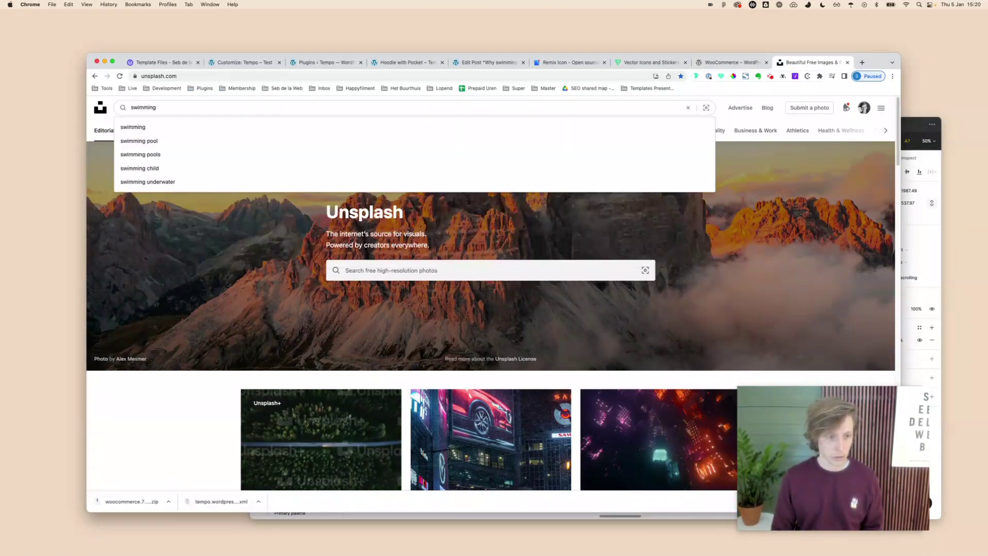
pyautogui.press('Return')
# Step: Download the photo of the butterfly swimmer in the black cap at the Small size, 640 x 426
pyautogui.scroll(-2, 489, 298)
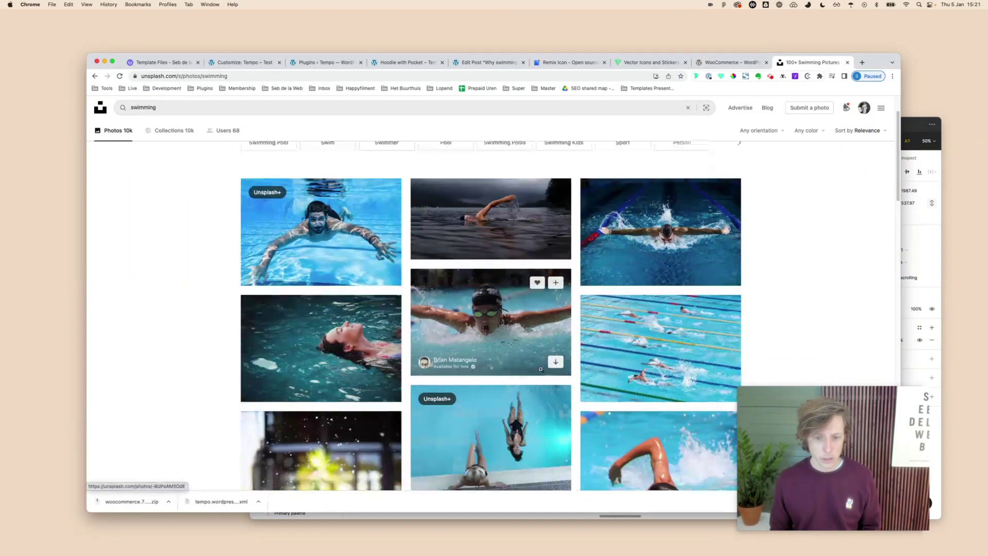
pyautogui.scroll(-3, 489, 299)
pyautogui.click(497, 180)
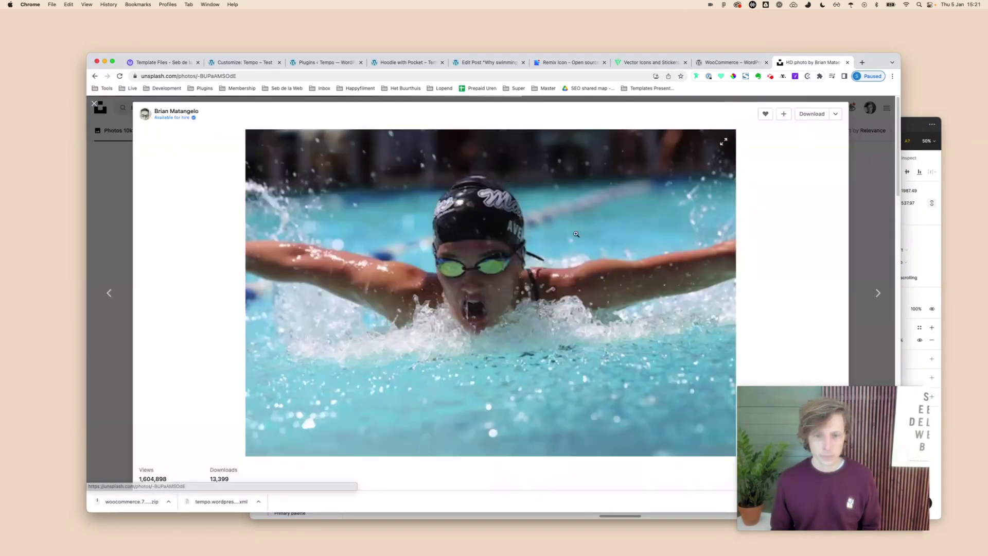
pyautogui.click(838, 113)
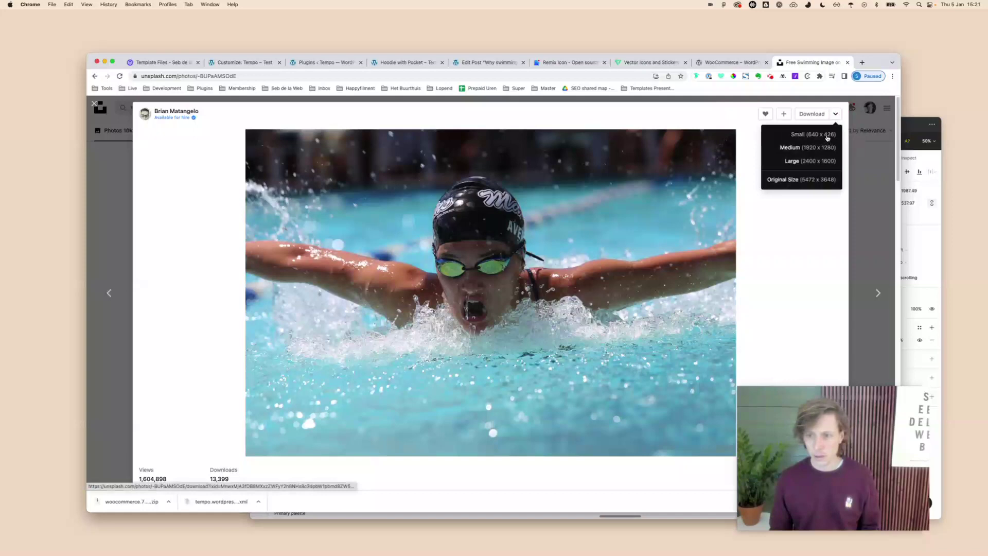
pyautogui.click(834, 140)
# Step: Upload the swimmer photo from Downloads as the swimming post's featured image and update the post
pyautogui.click(489, 62)
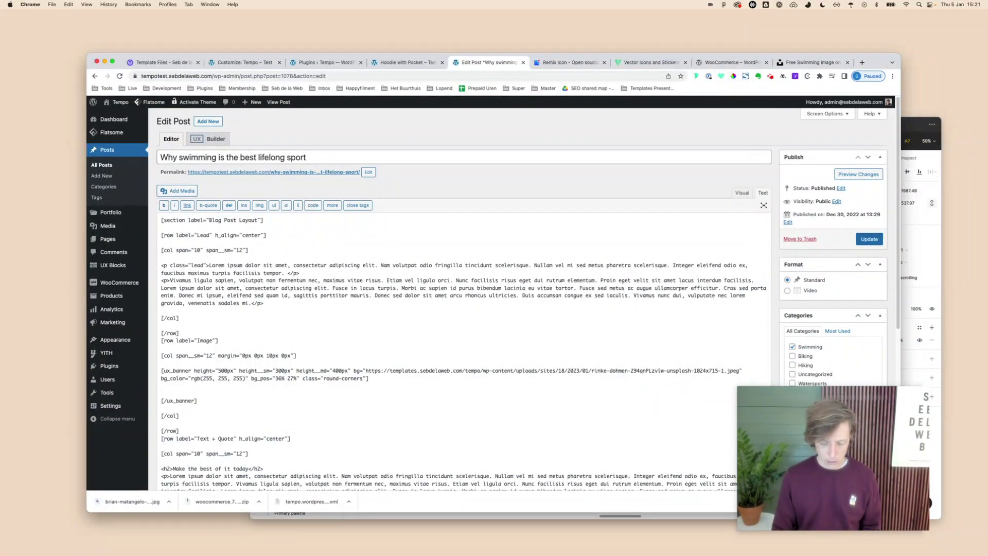
pyautogui.scroll(-10, 653, 289)
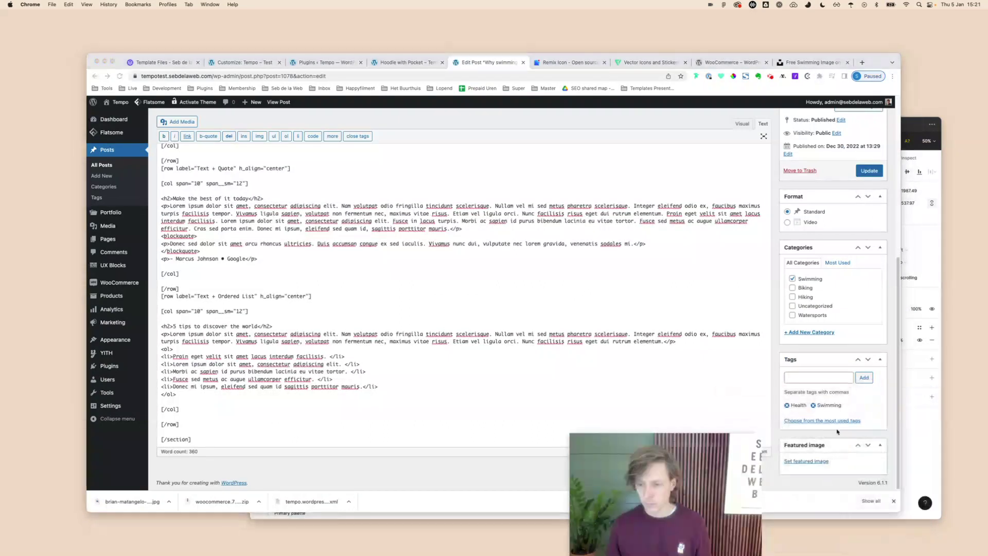
pyautogui.click(829, 462)
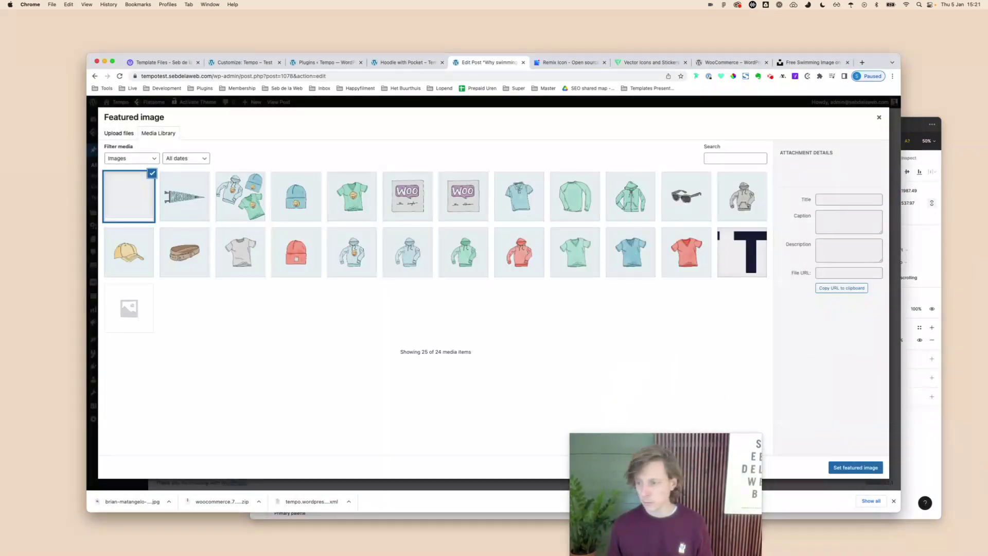
pyautogui.press('super+Tab')
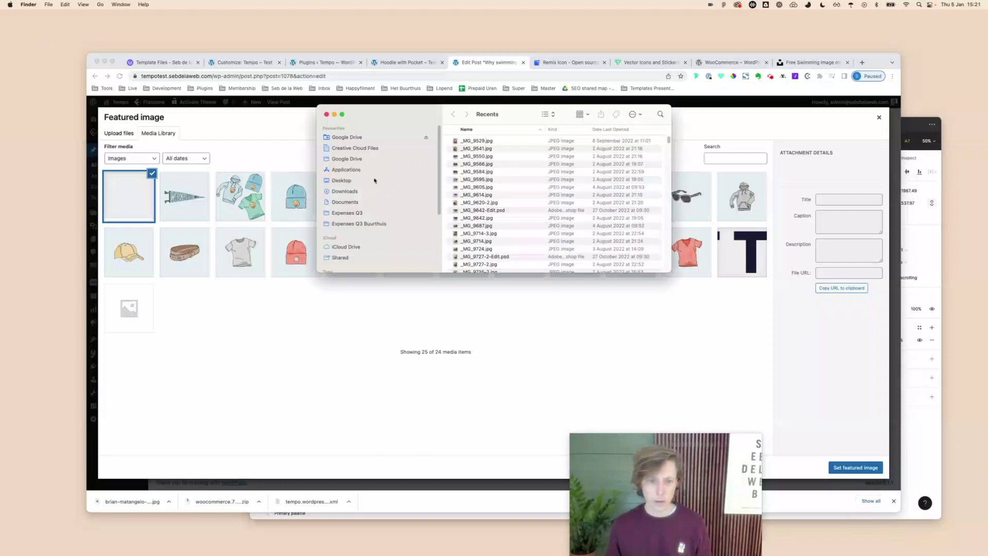
pyautogui.click(342, 180)
pyautogui.click(386, 190)
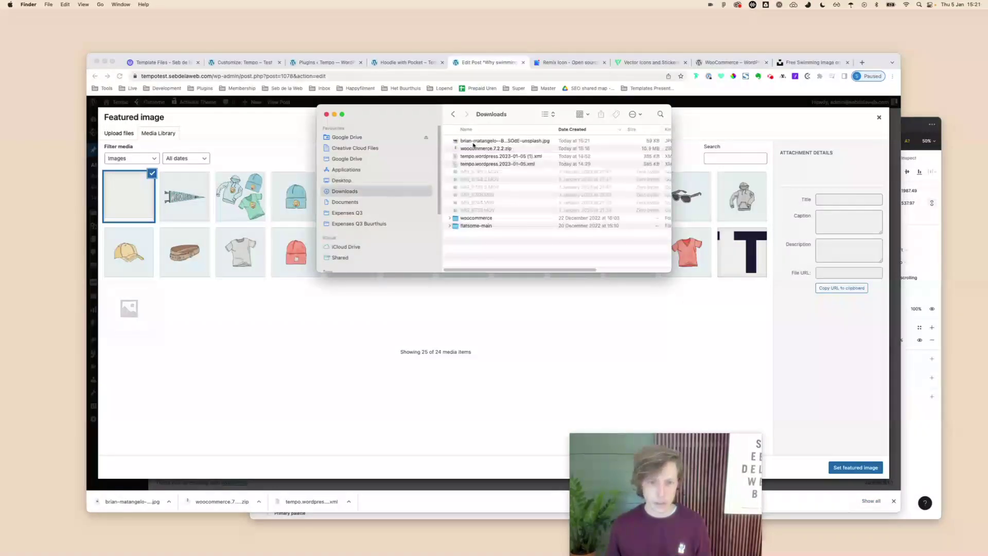
pyautogui.click(476, 141)
pyautogui.moveTo(318, 320); pyautogui.dragTo(319, 321)
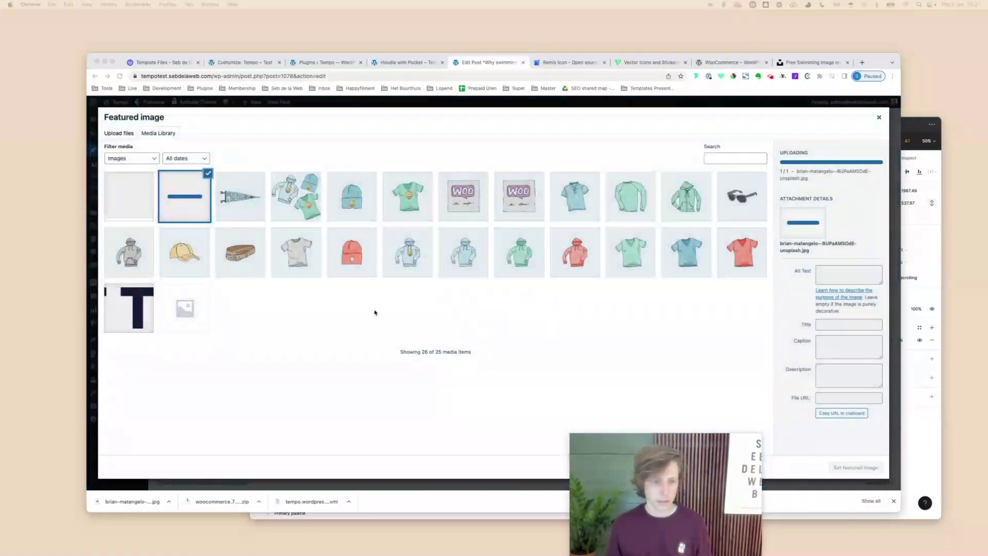
pyautogui.click(854, 467)
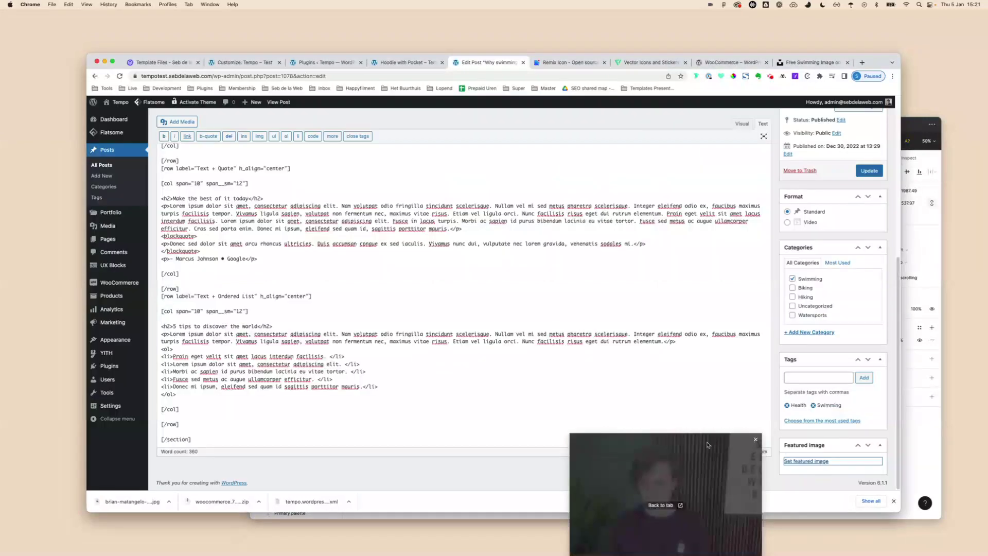
pyautogui.scroll(15, 823, 309)
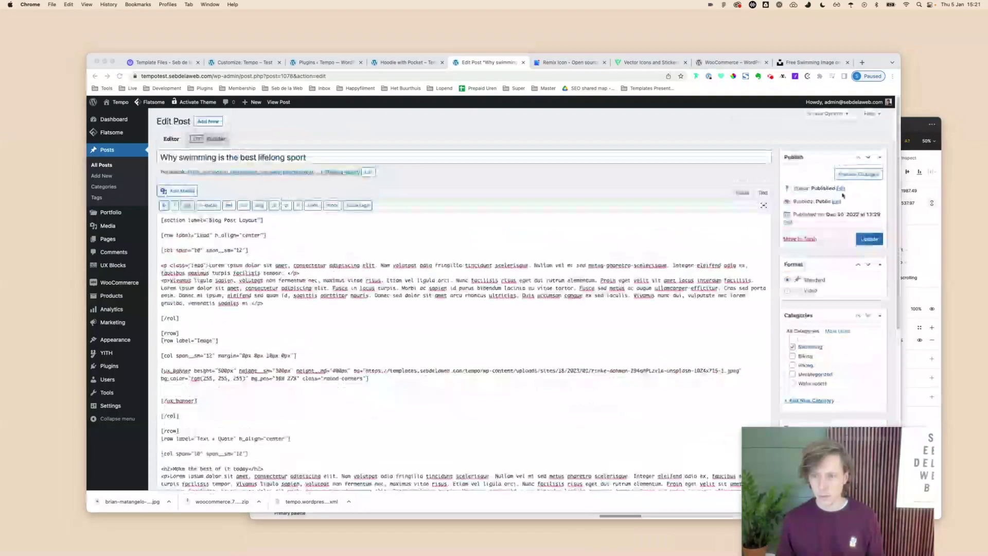
pyautogui.click(874, 242)
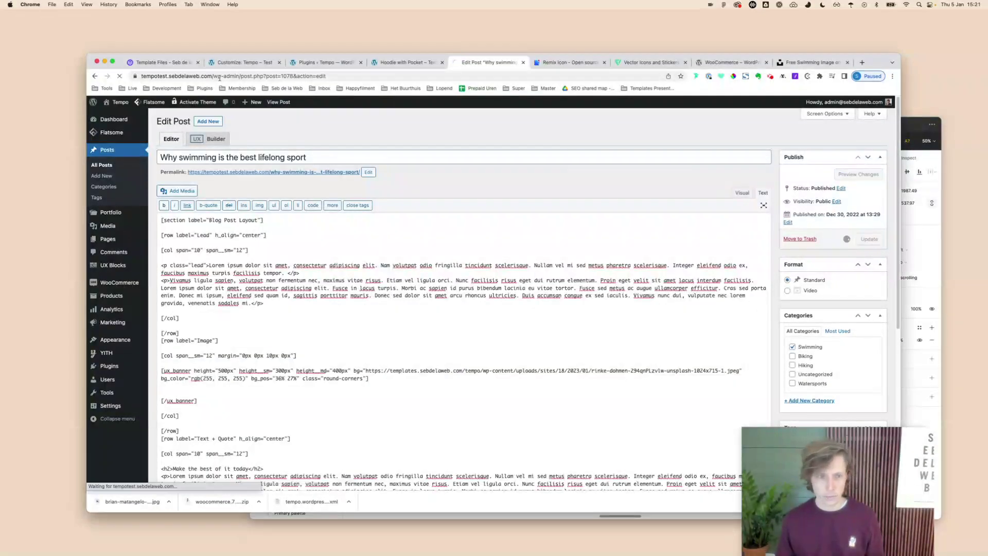
# Step: Open the test site's homepage in a separate tab and check the swimming post's image in the blog section
pyautogui.keyDown('super'); pyautogui.click(156, 103); pyautogui.keyUp('super')
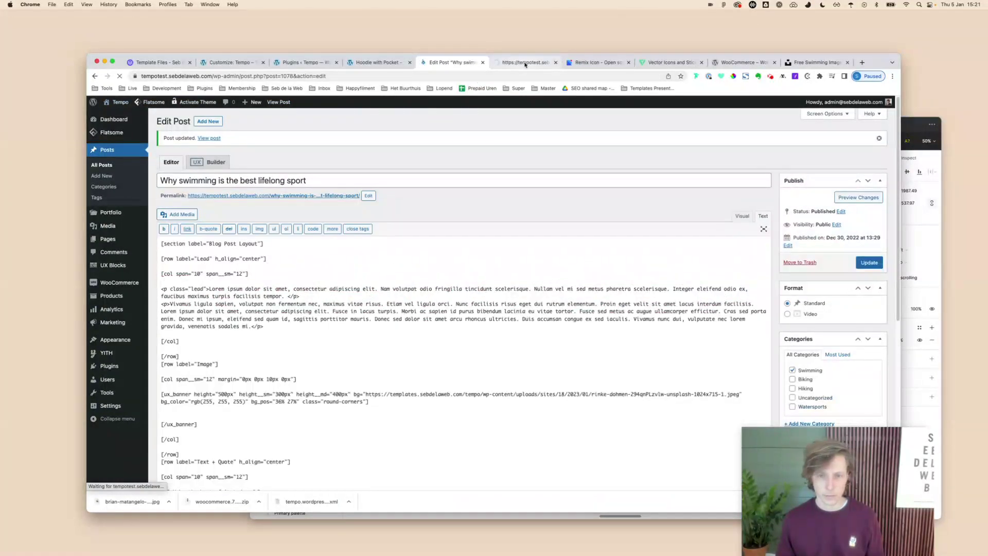
pyautogui.click(525, 62)
pyautogui.scroll(-15, 542, 264)
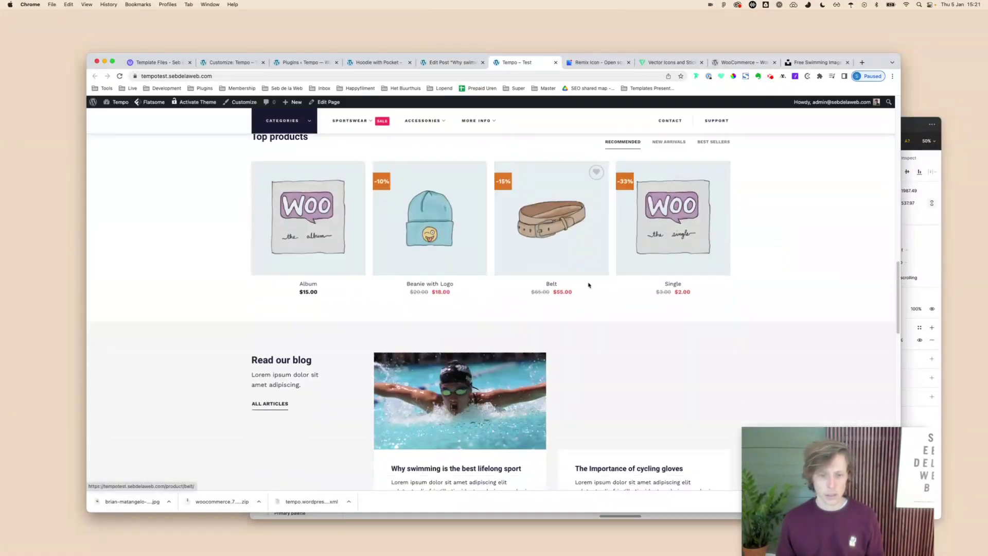
# Step: Open the swimming post from the homepage's blog section and look through the page down to its comment form
pyautogui.scroll(-3, 588, 285)
pyautogui.scroll(-2, 513, 309)
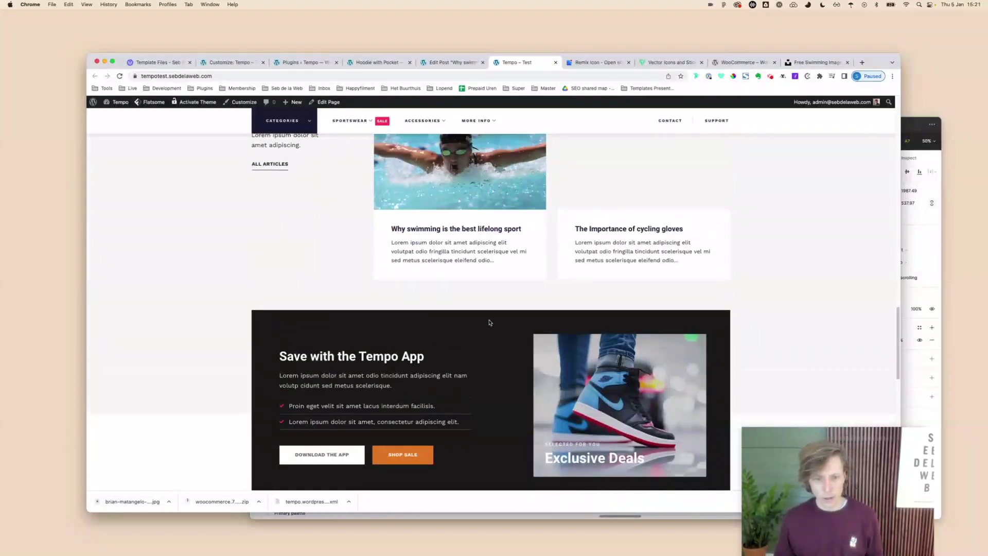
pyautogui.click(491, 151)
pyautogui.scroll(-6, 598, 305)
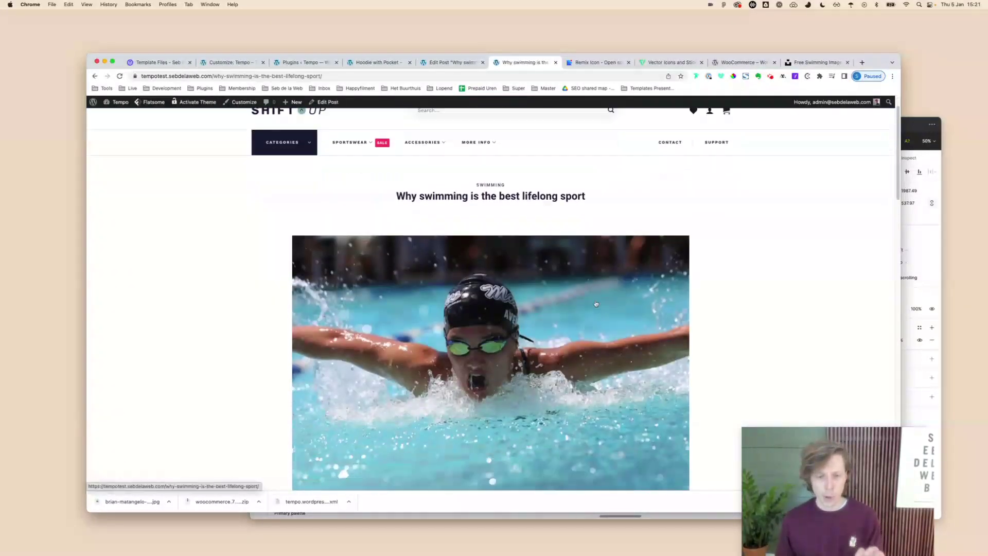
pyautogui.scroll(-15, 598, 305)
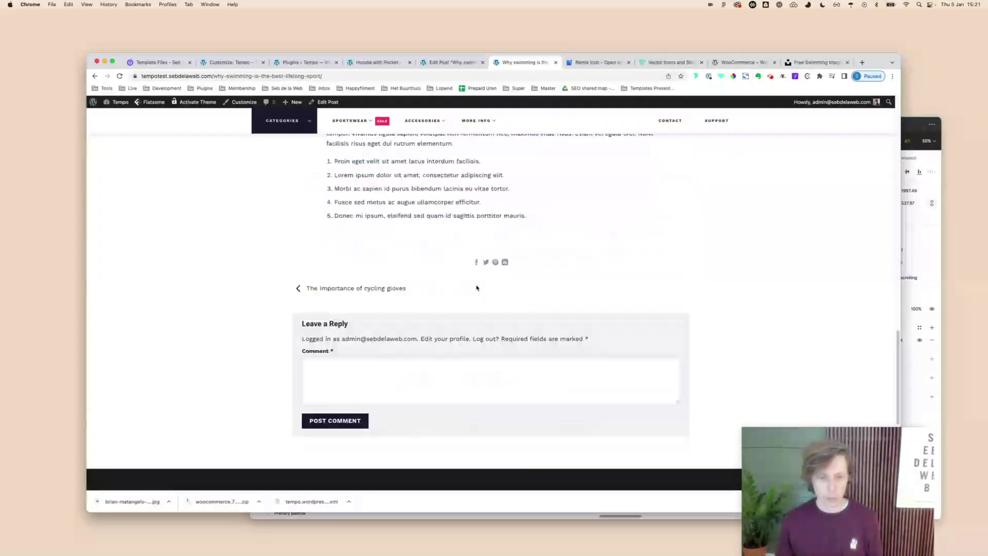
pyautogui.scroll(10, 476, 286)
pyautogui.scroll(4, 476, 286)
pyautogui.scroll(3, 390, 214)
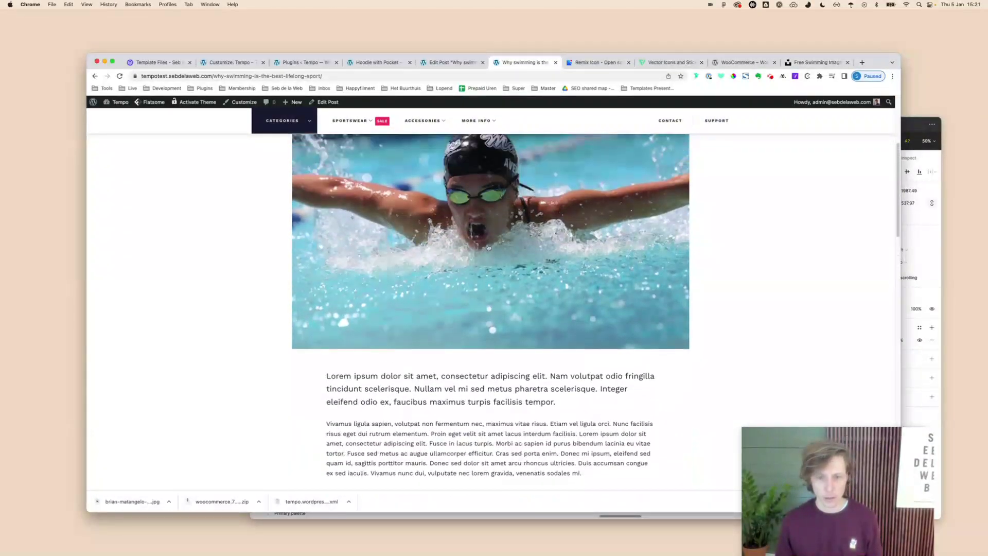
# Step: Examine the swimming post's body layout: lead text, inline image, quote and numbered list
pyautogui.scroll(-5, 400, 350)
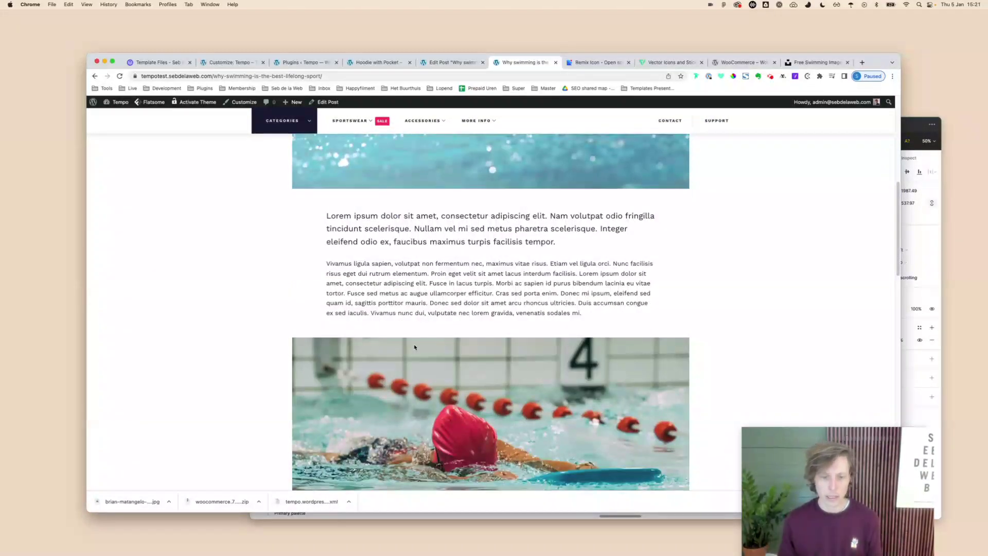
pyautogui.scroll(-10, 415, 346)
pyautogui.moveTo(472, 406); pyautogui.dragTo(391, 394)
pyautogui.click(391, 395)
pyautogui.moveTo(472, 406); pyautogui.dragTo(391, 394)
pyautogui.scroll(-5, 436, 411)
pyautogui.scroll(-3, 436, 411)
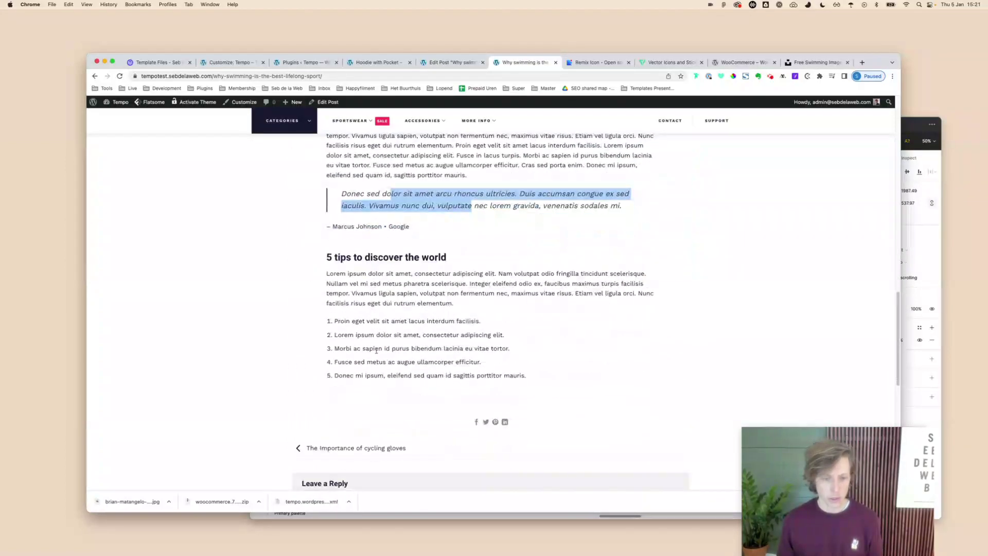
pyautogui.scroll(6, 345, 345)
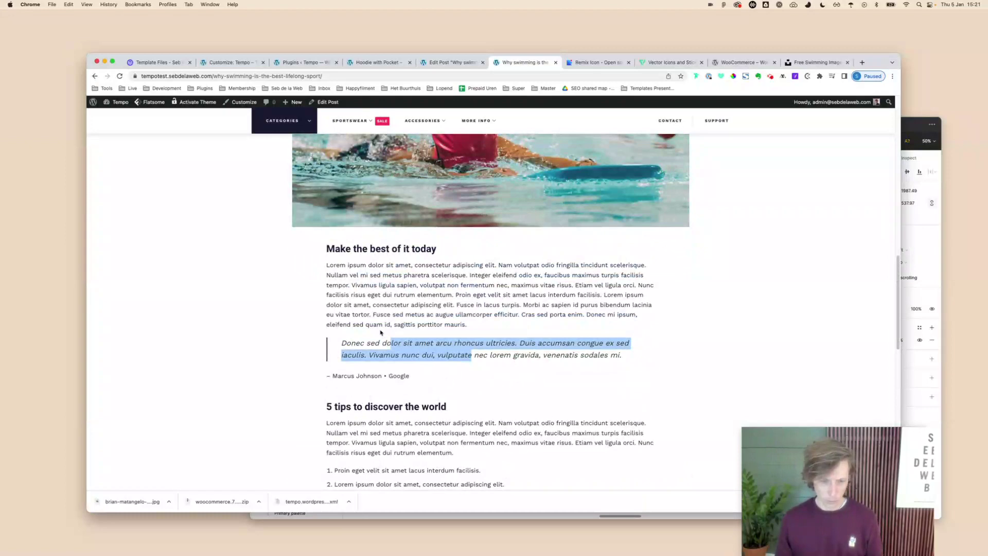
pyautogui.scroll(15, 446, 316)
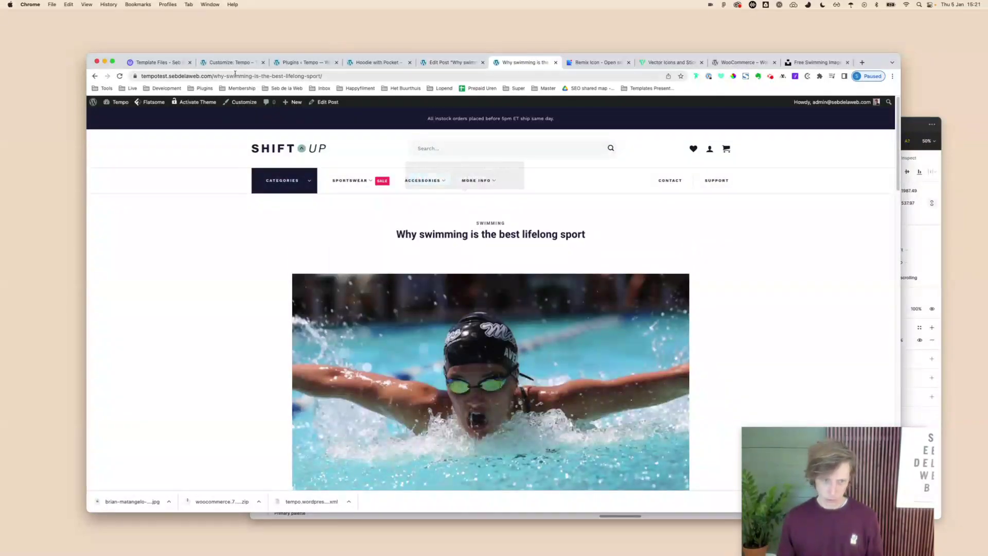
# Step: Create a new post titled "Test post" in the Biking category and publish it
pyautogui.click(385, 64)
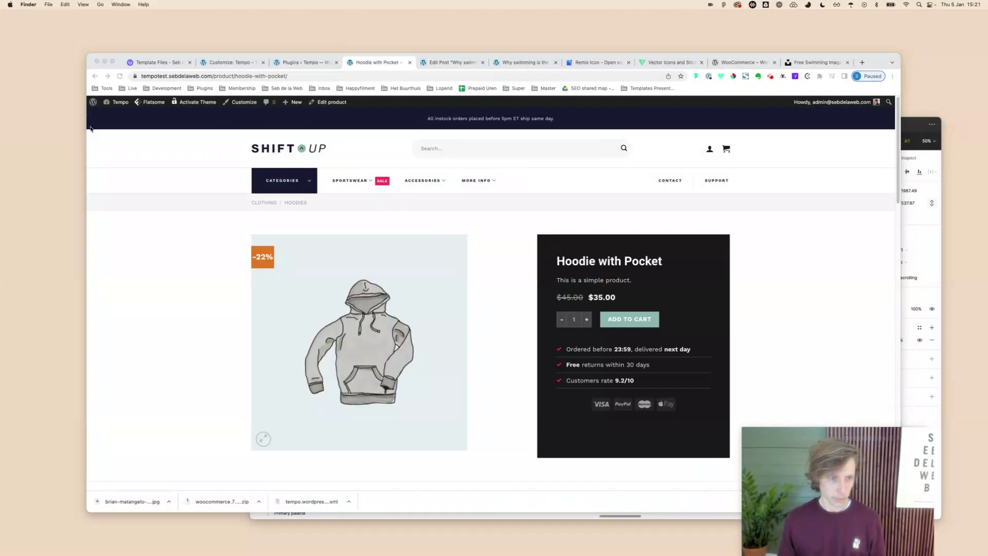
pyautogui.click(119, 102)
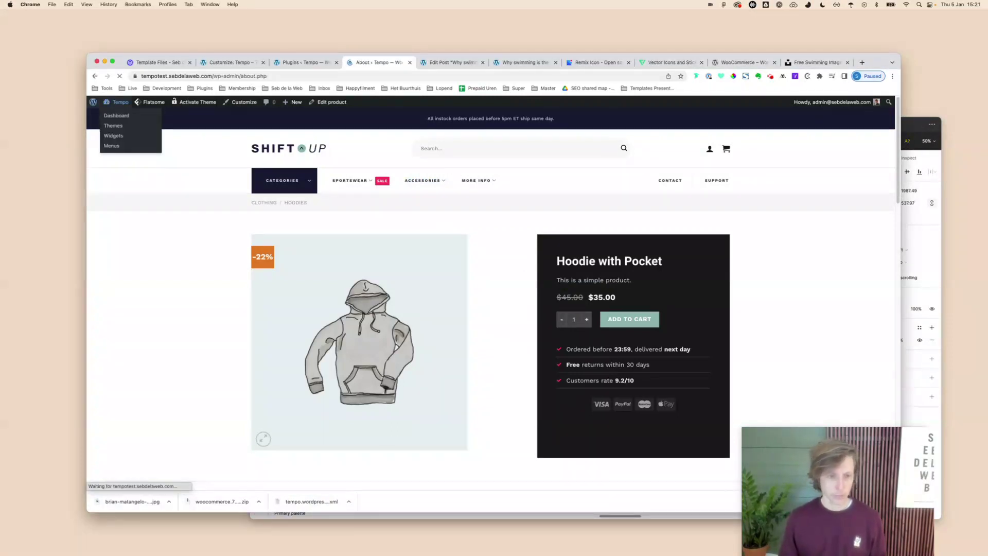
pyautogui.moveTo(111, 150)
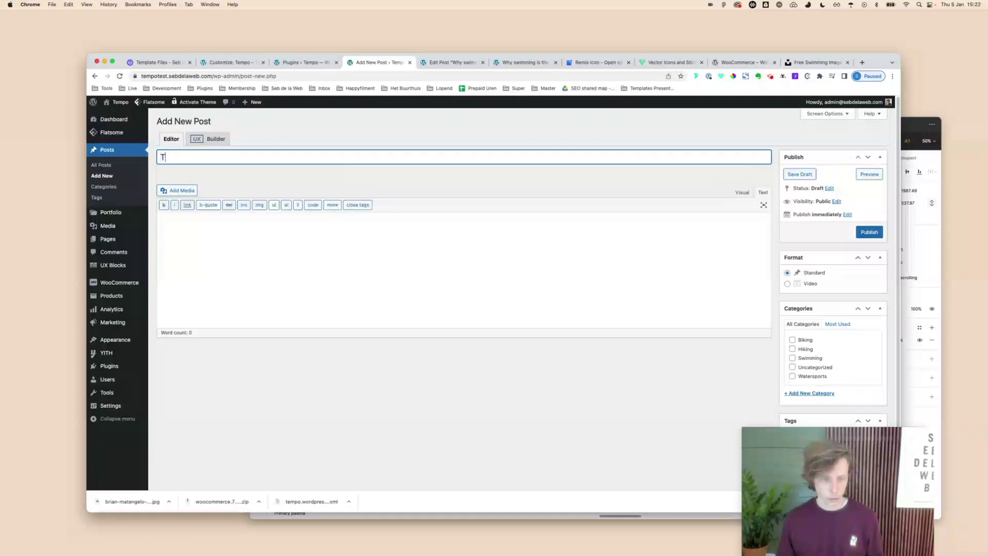
pyautogui.write('Test post')
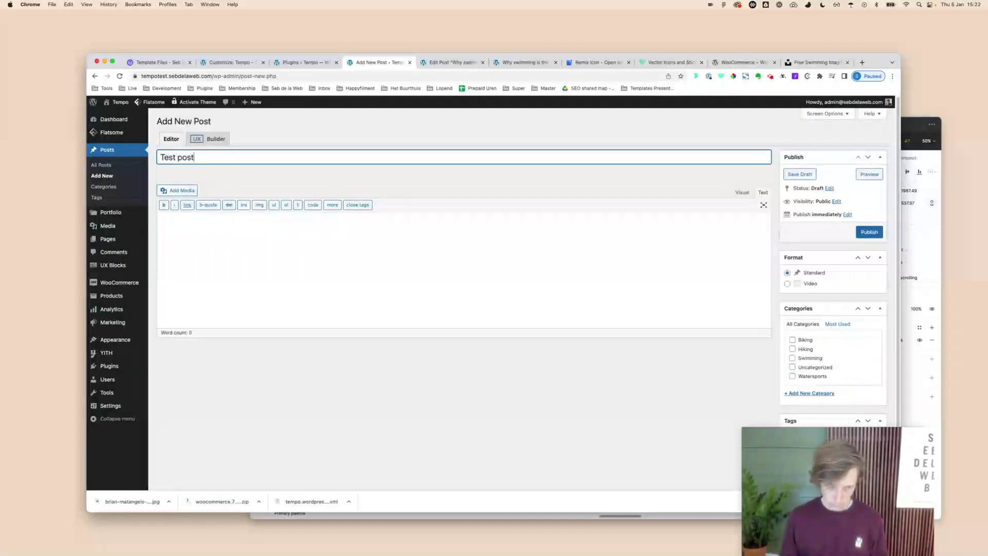
pyautogui.click(438, 192)
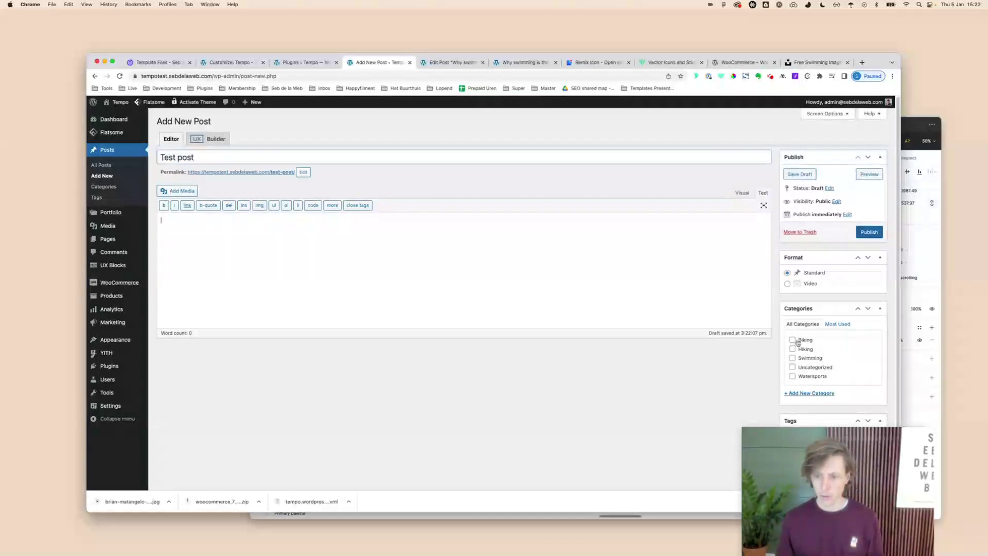
pyautogui.click(865, 233)
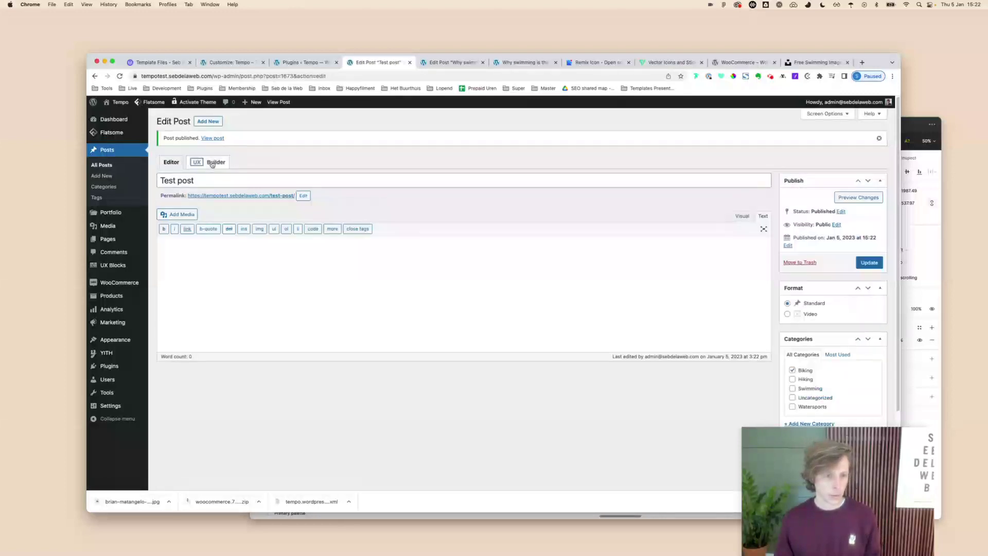
# Step: Open the test post in UX Builder and add a Section element with the Blog Post Layout preset
pyautogui.click(211, 162)
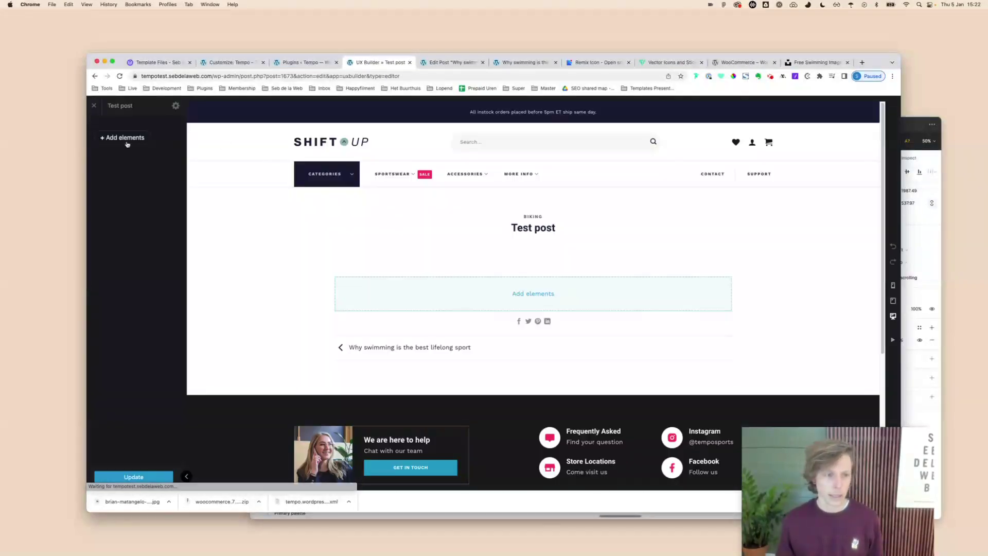
pyautogui.click(121, 138)
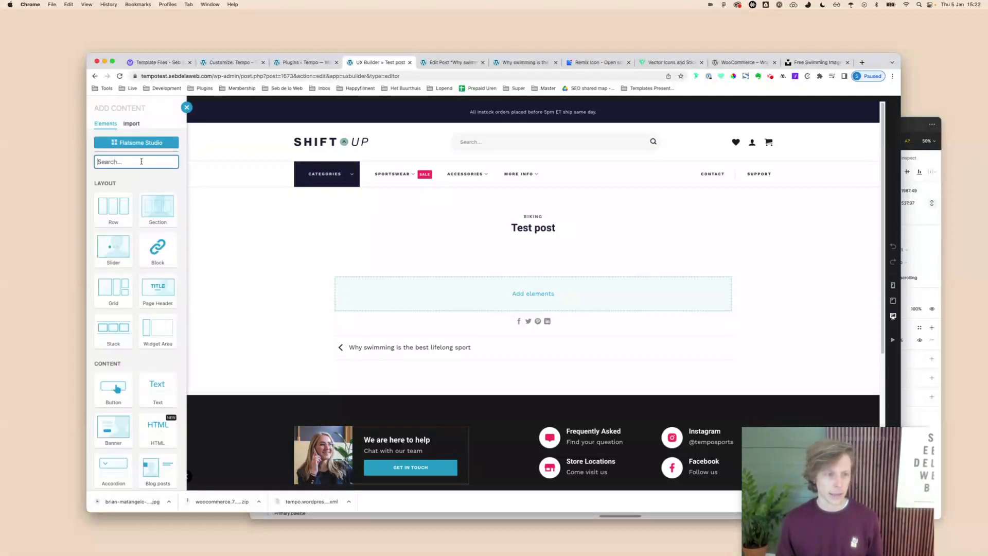
pyautogui.write('sec')
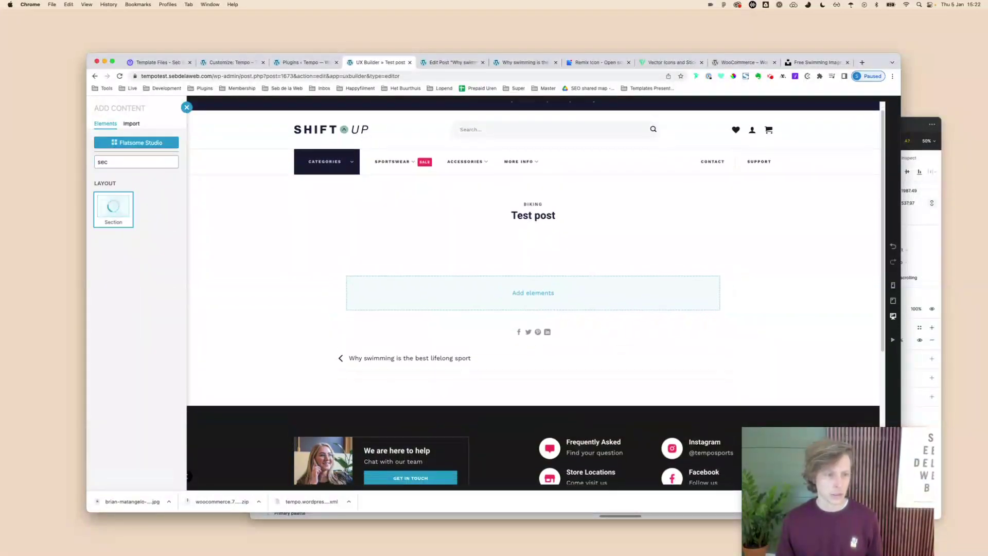
pyautogui.click(110, 209)
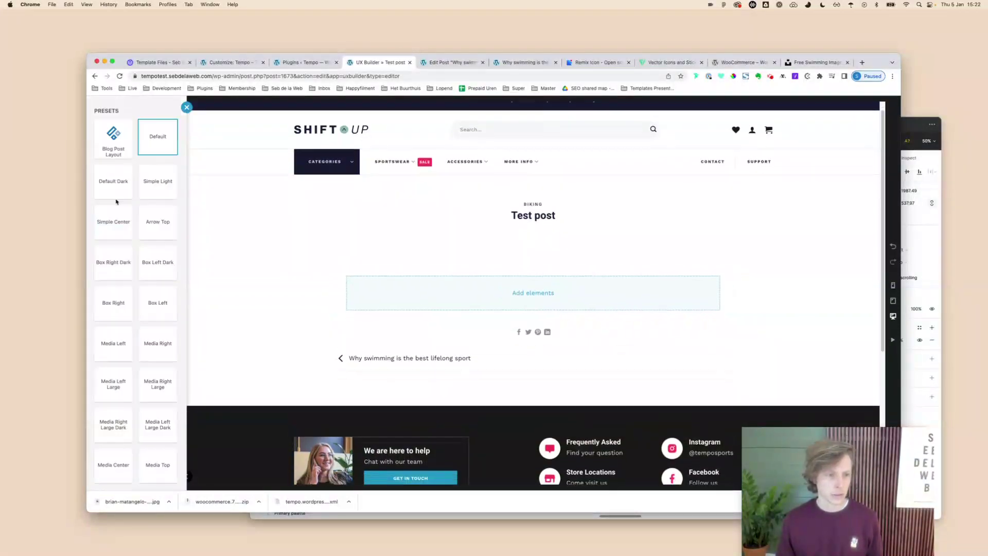
pyautogui.click(114, 145)
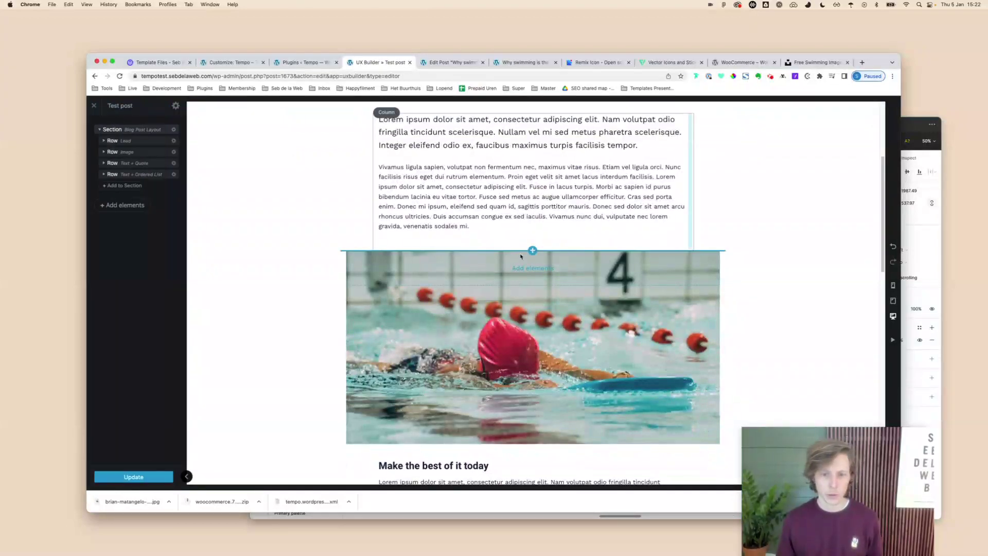
# Step: Review and apply the inserted section, update the post and exit UX Builder
pyautogui.scroll(-15, 512, 309)
pyautogui.scroll(15, 510, 336)
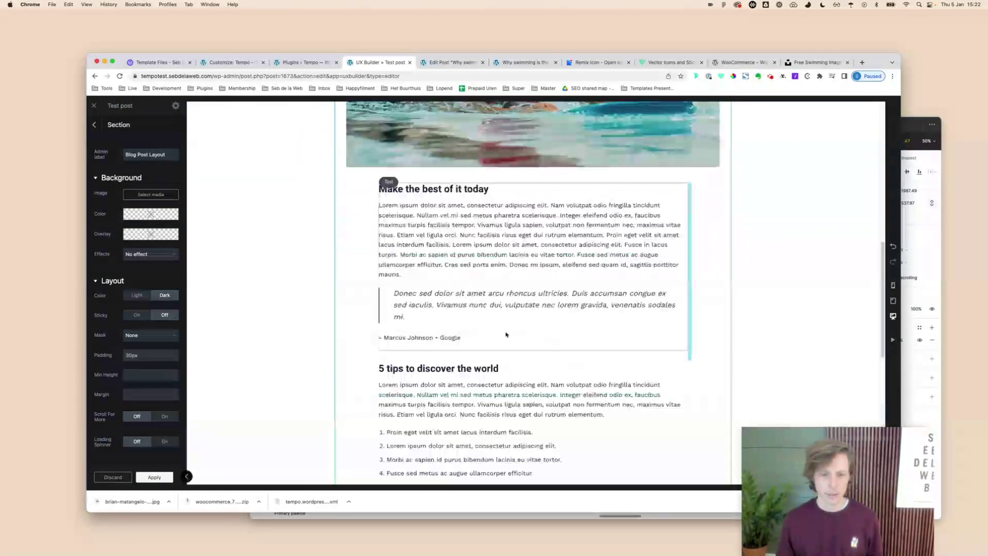
pyautogui.click(162, 479)
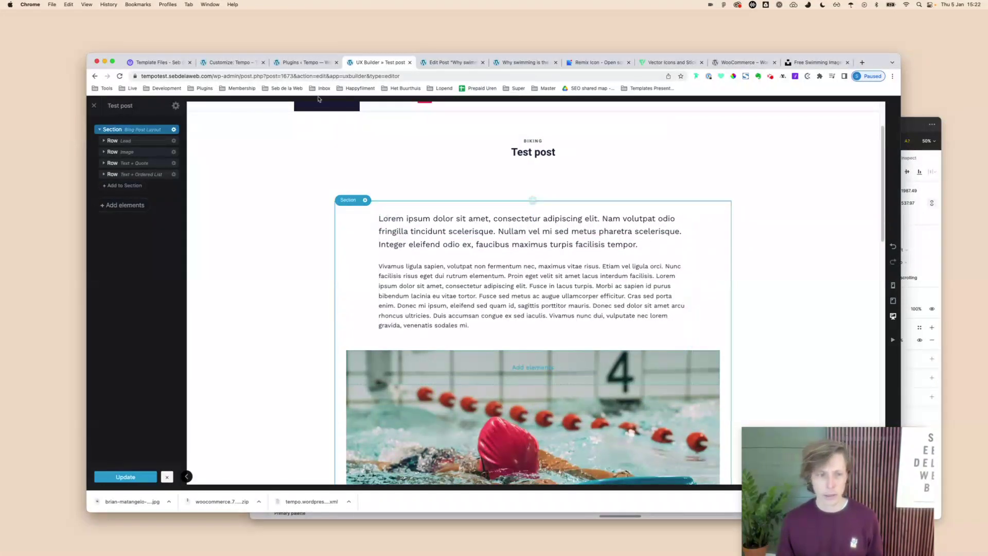
pyautogui.click(94, 106)
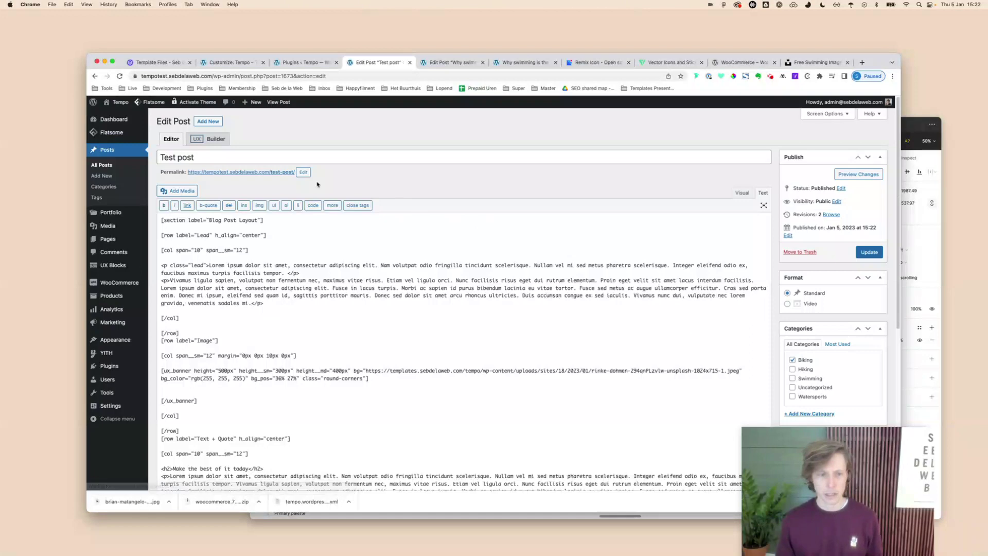
# Step: View the test post on the live site and check its blog layout
pyautogui.click(264, 173)
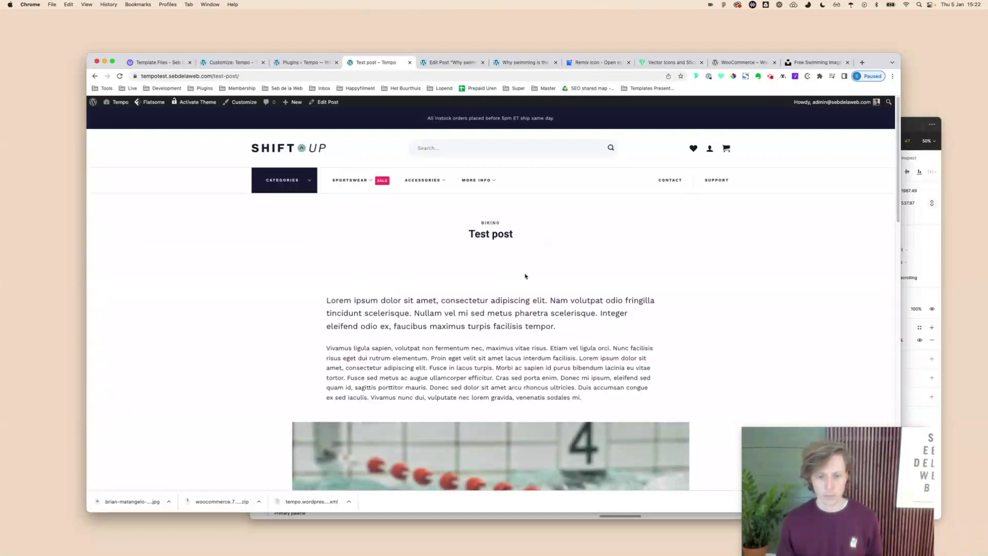
pyautogui.scroll(-10, 515, 258)
pyautogui.scroll(7, 525, 279)
pyautogui.scroll(3, 525, 280)
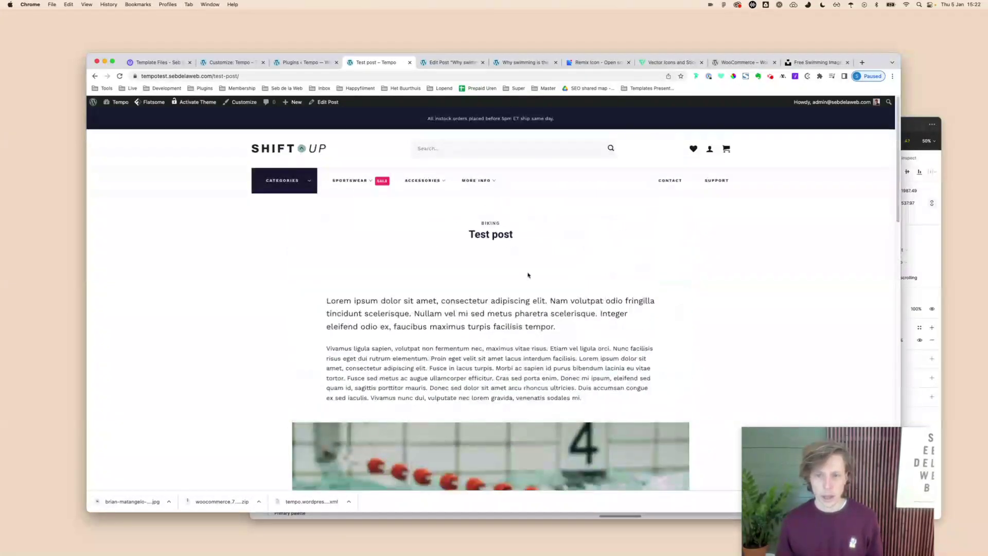
# Step: Check the site's Categories dropdown, close the Customizer tab and open the WordPress Menus screen
pyautogui.moveTo(302, 184)
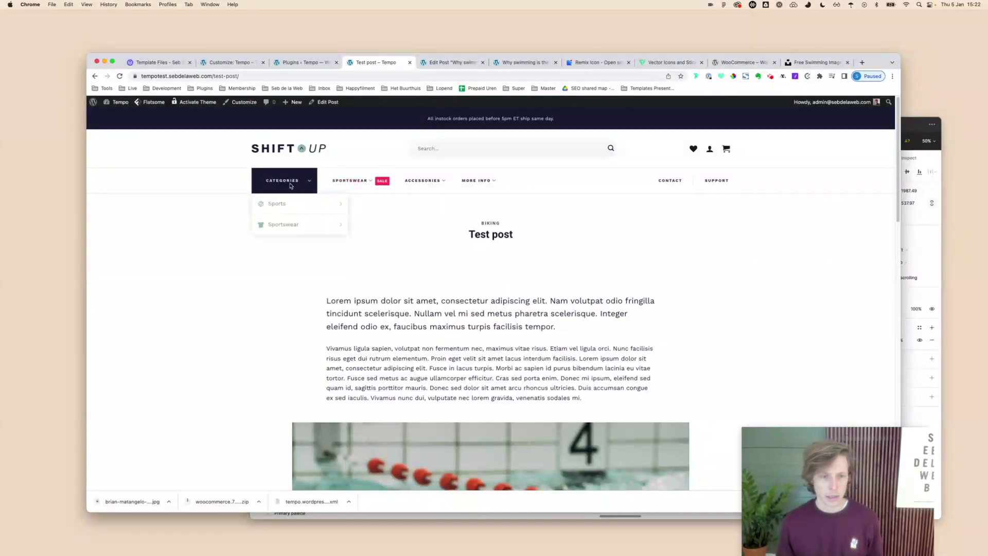
pyautogui.moveTo(344, 188)
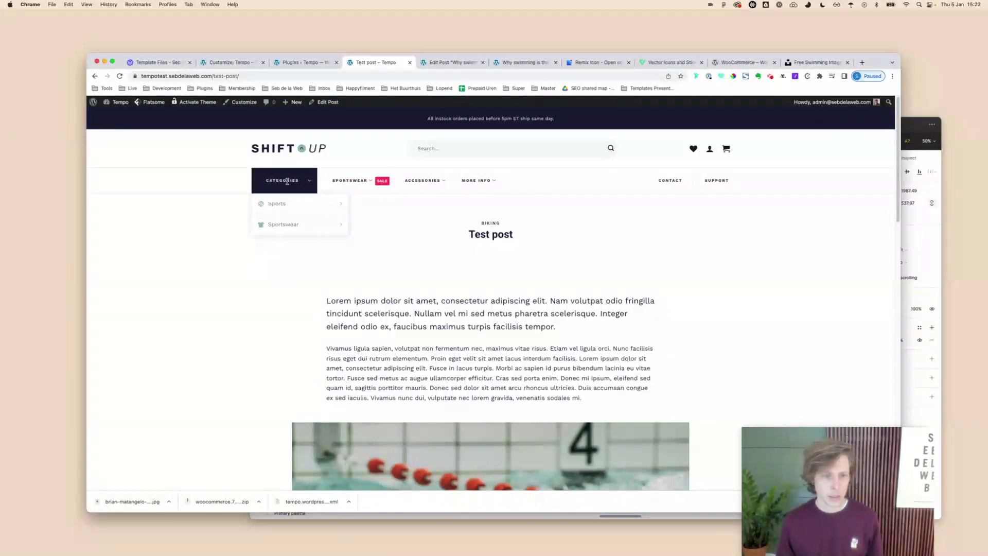
pyautogui.click(231, 62)
pyautogui.press('super+w')
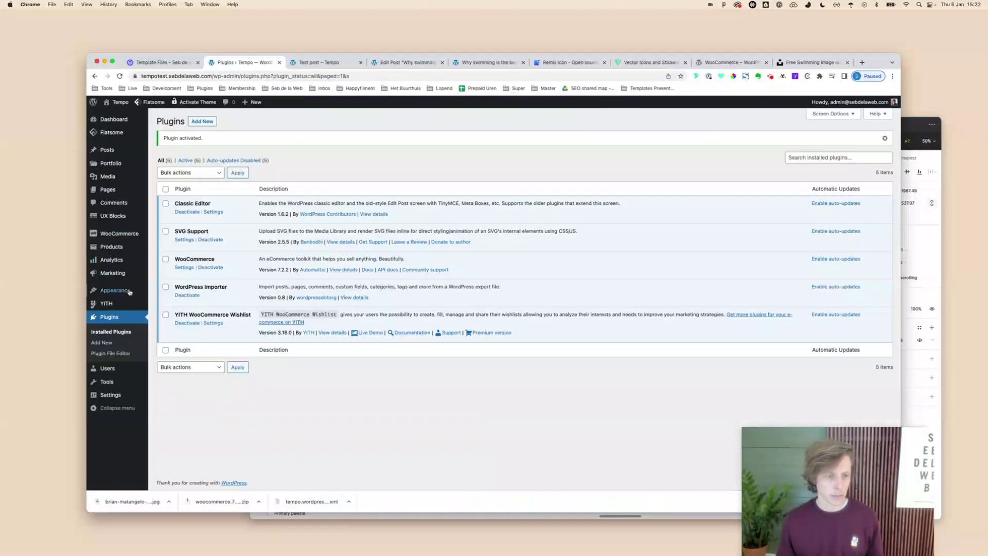
pyautogui.moveTo(130, 292)
pyautogui.click(162, 325)
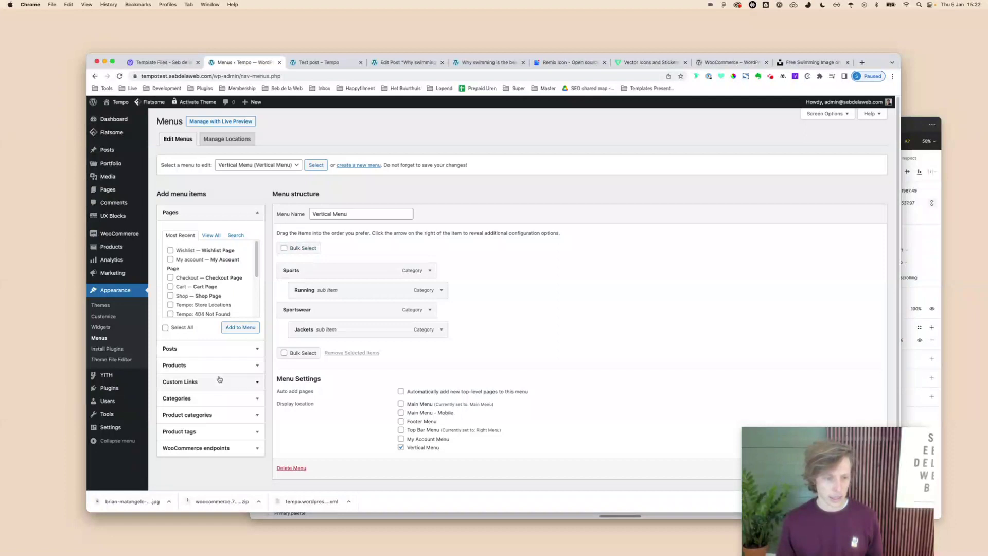
# Step: Add the Shop page to the Vertical Menu
pyautogui.scroll(-1, 229, 288)
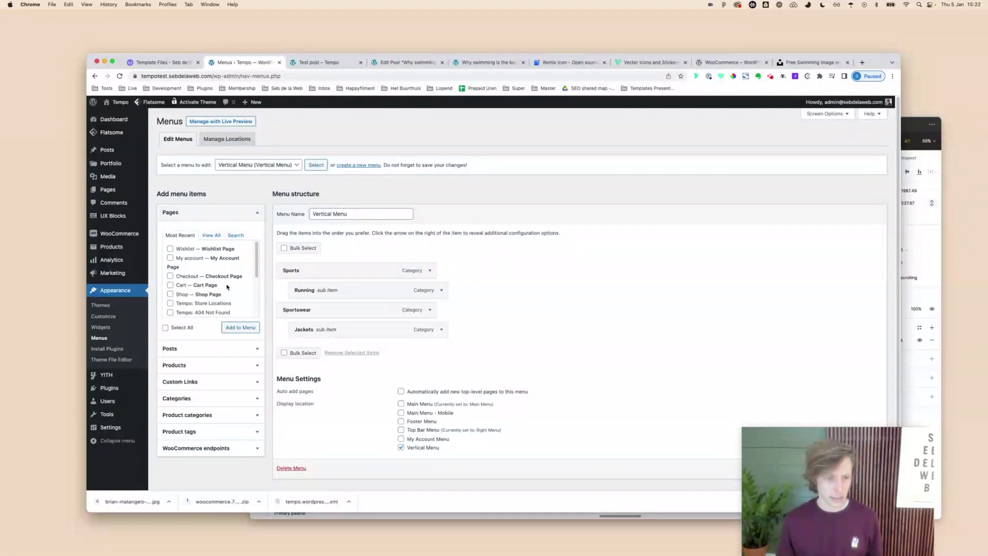
pyautogui.click(211, 295)
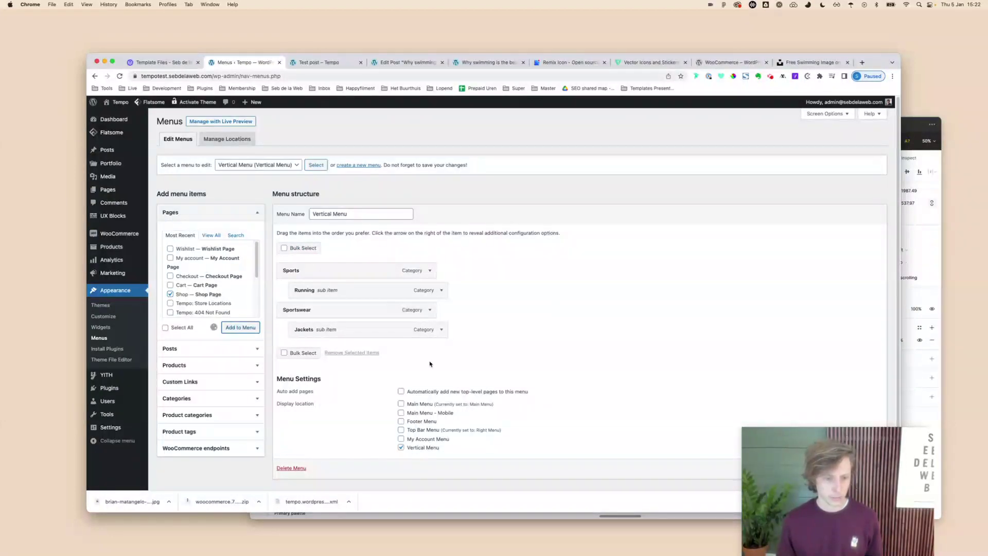
pyautogui.scroll(-2, 430, 364)
# Step: Set the Shop menu item's navigation label to "All categories" and save the Vertical Menu
pyautogui.click(430, 307)
pyautogui.click(361, 335)
pyautogui.write('all categories')
pyautogui.scroll(-7, 518, 337)
pyautogui.scroll(3, 380, 267)
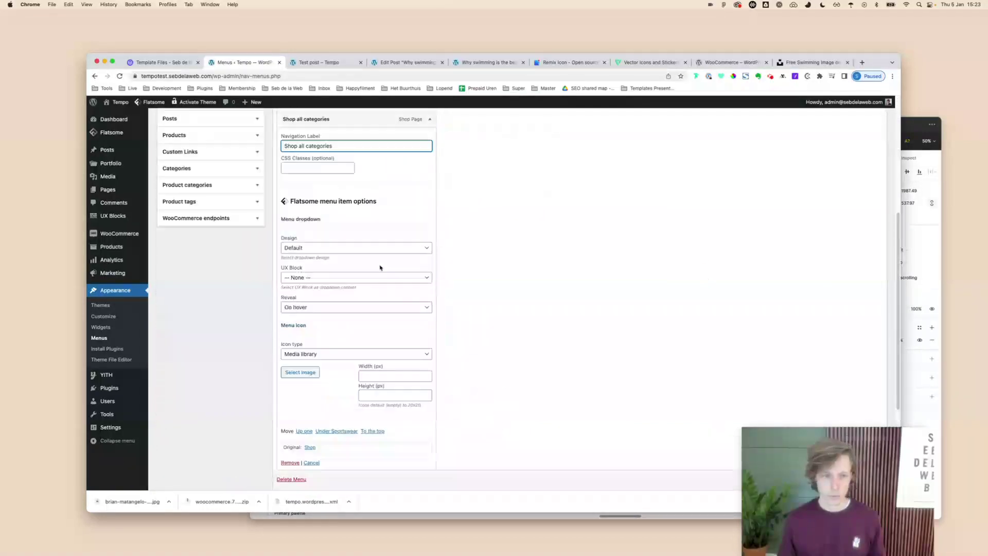
pyautogui.scroll(2, 360, 247)
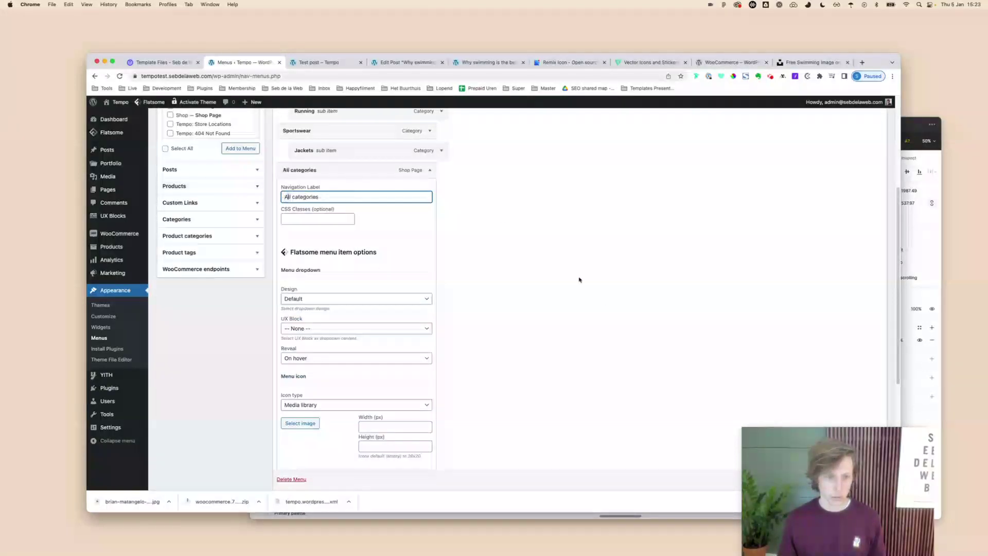
pyautogui.scroll(-8, 608, 309)
pyautogui.click(875, 447)
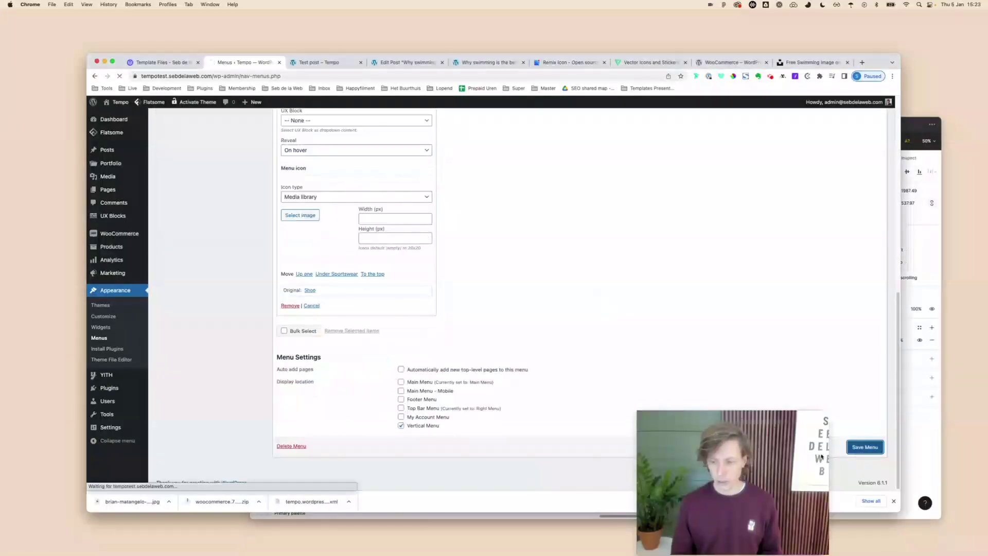
# Step: Return to the live swimming post and check the Categories dropdown for the added menu item
pyautogui.click(483, 63)
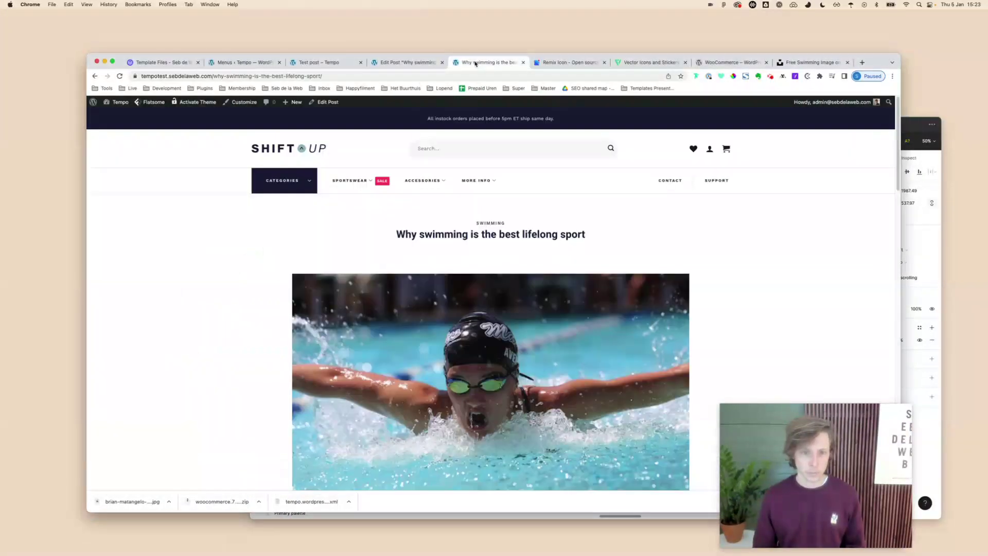
pyautogui.moveTo(302, 183)
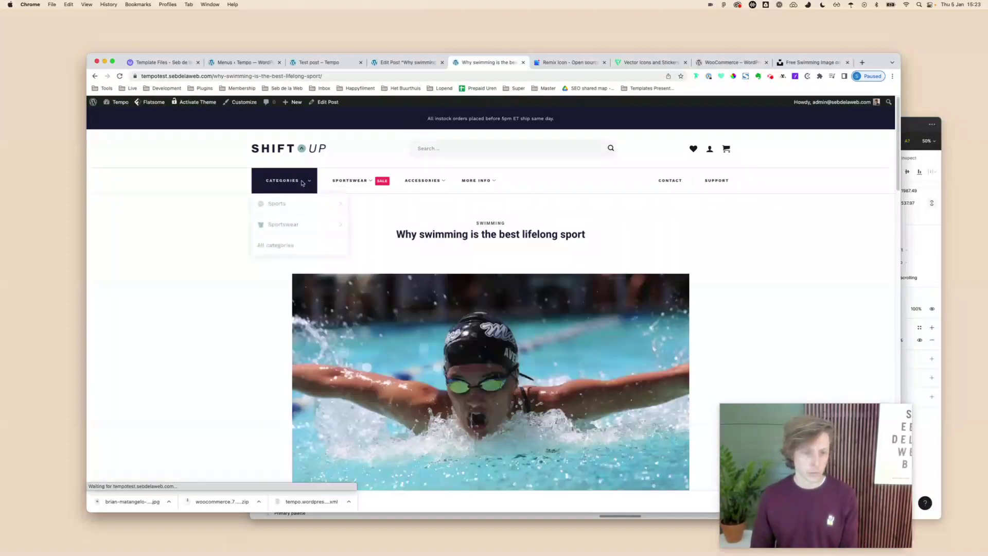
# Step: Open the All categories page from the Categories dropdown and look over its product listing and empty sidebar area
pyautogui.click(281, 246)
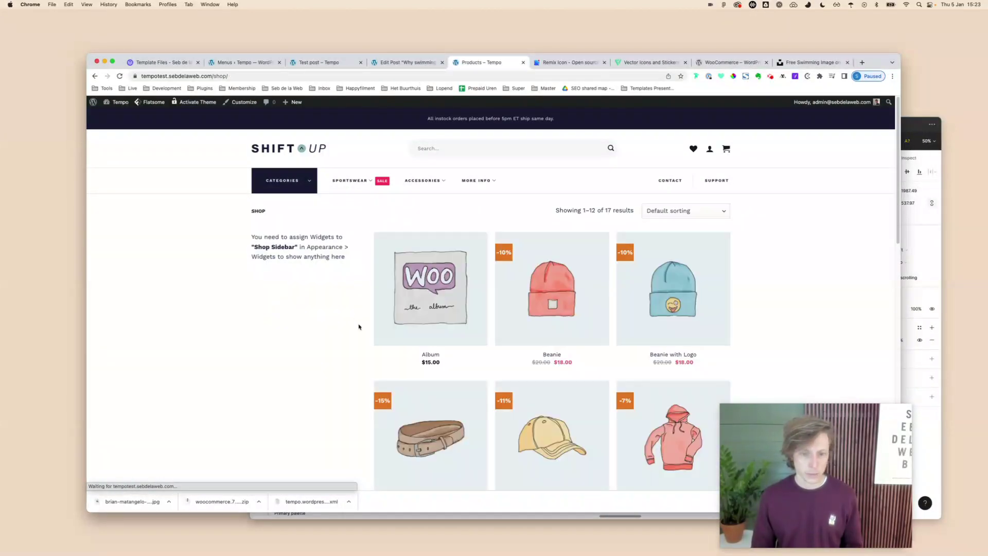
pyautogui.scroll(-1, 509, 378)
pyautogui.scroll(-3, 509, 378)
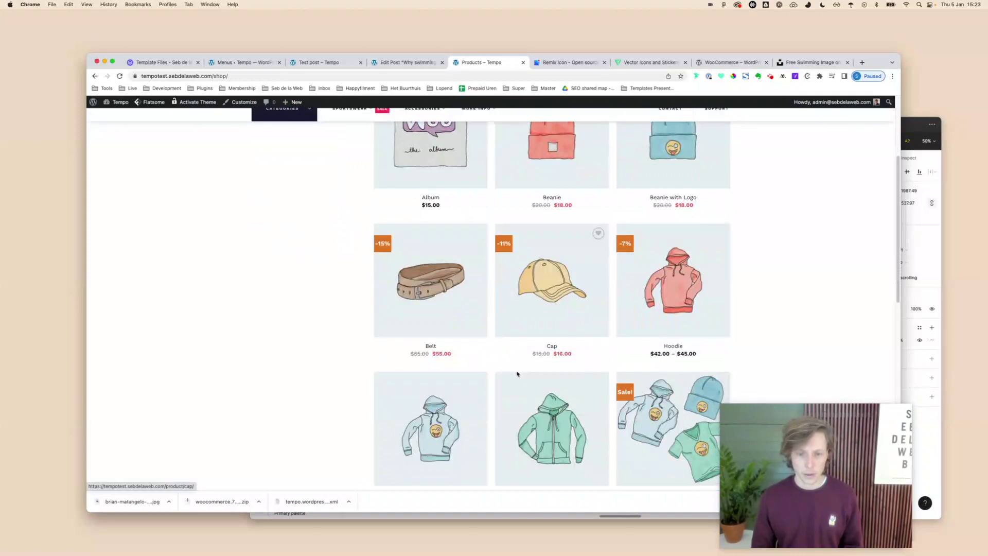
pyautogui.scroll(3, 525, 386)
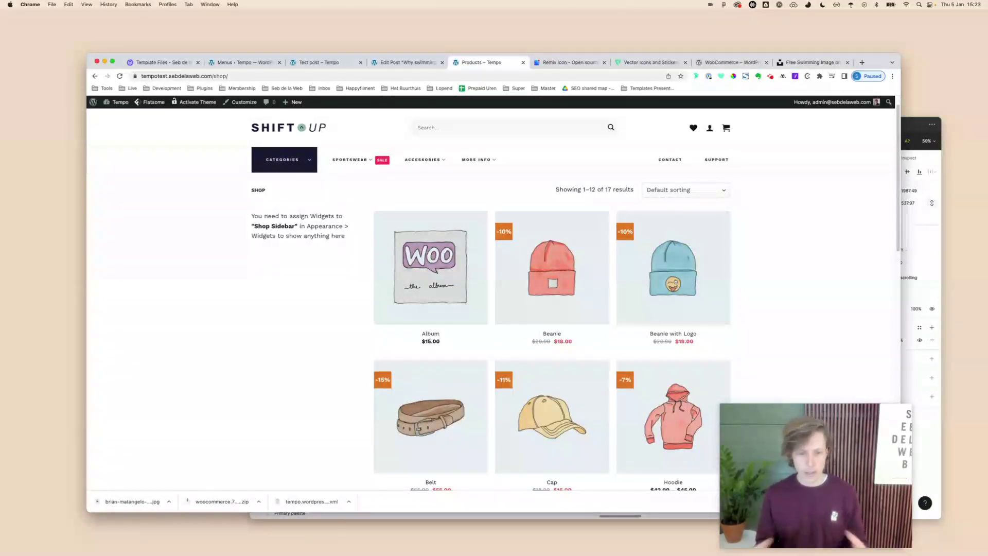
# Step: Open the Flatsome WooCommerce Product Catalog options in a new tab placed just before the shop page tab
pyautogui.moveTo(154, 103)
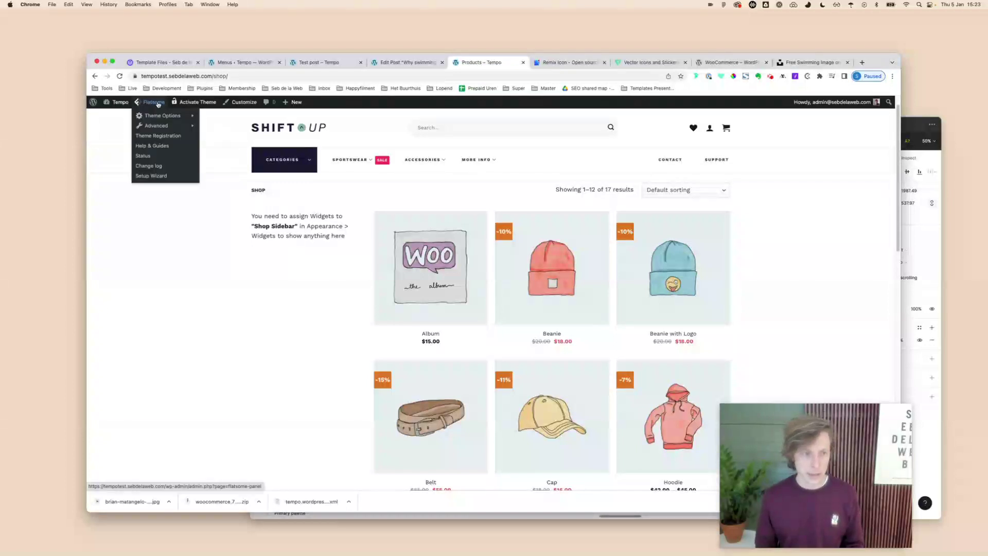
pyautogui.moveTo(173, 115)
pyautogui.moveTo(236, 157)
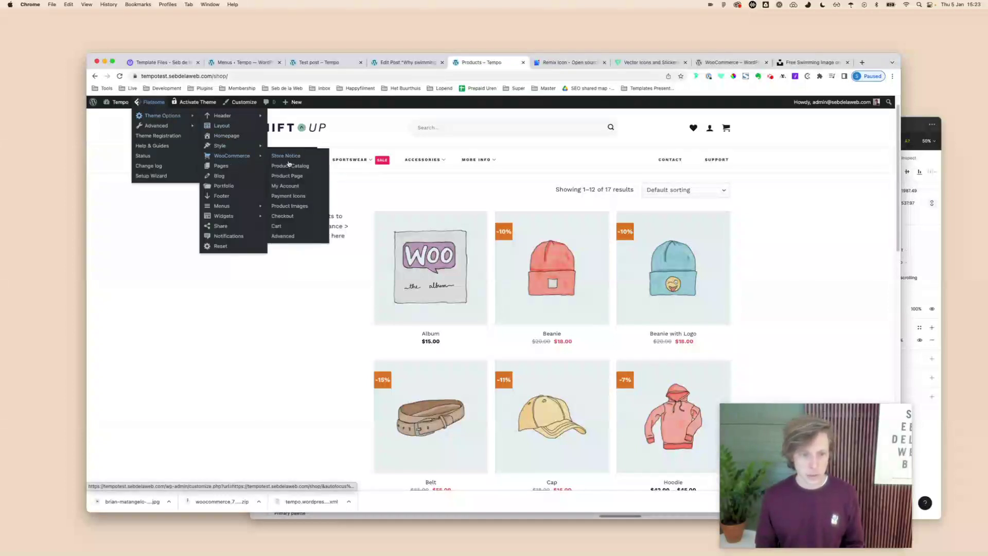
pyautogui.keyDown('super'); pyautogui.click(294, 168); pyautogui.keyUp('super')
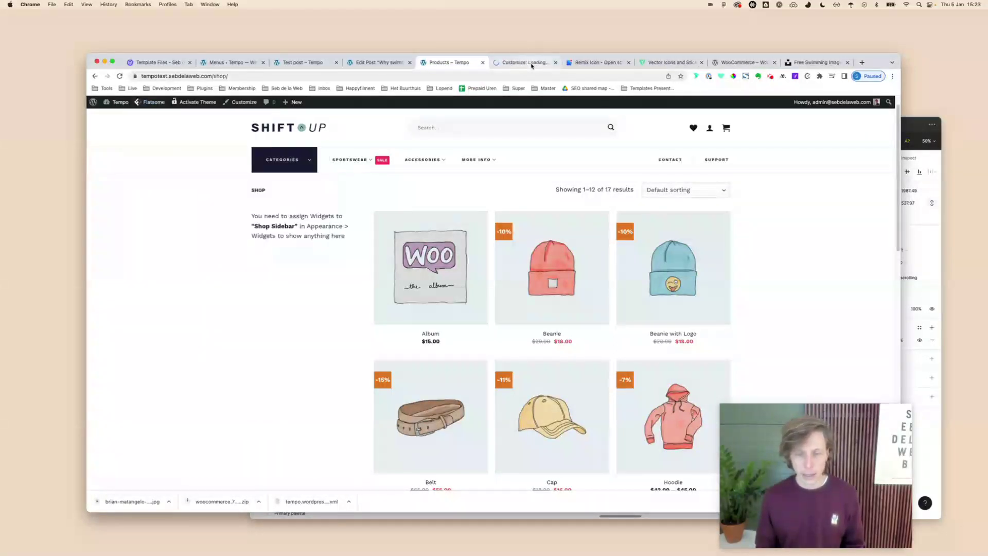
pyautogui.moveTo(532, 66); pyautogui.dragTo(484, 68)
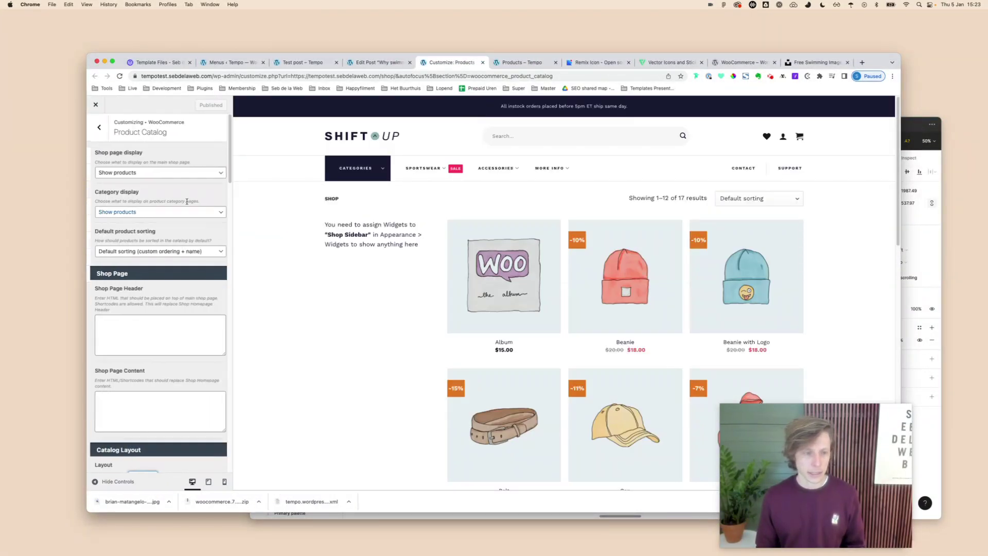
# Step: Preview the shop page display as Show categories, then switch it back to Show products
pyautogui.click(113, 172)
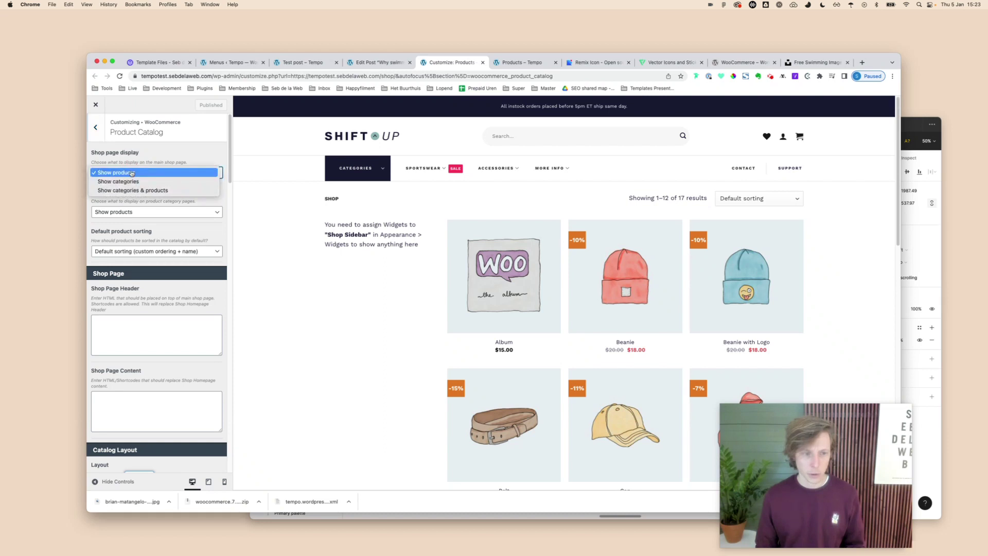
pyautogui.click(133, 181)
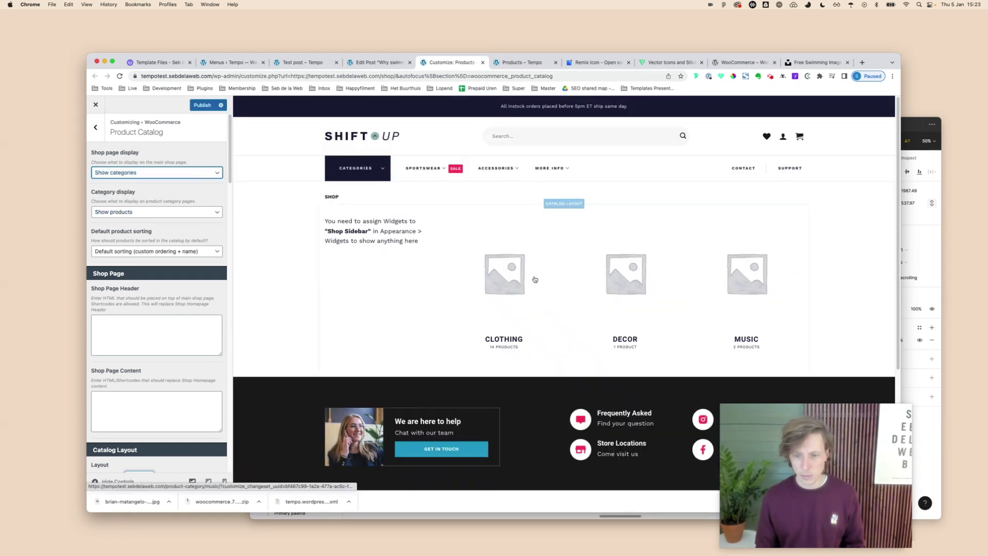
pyautogui.click(155, 172)
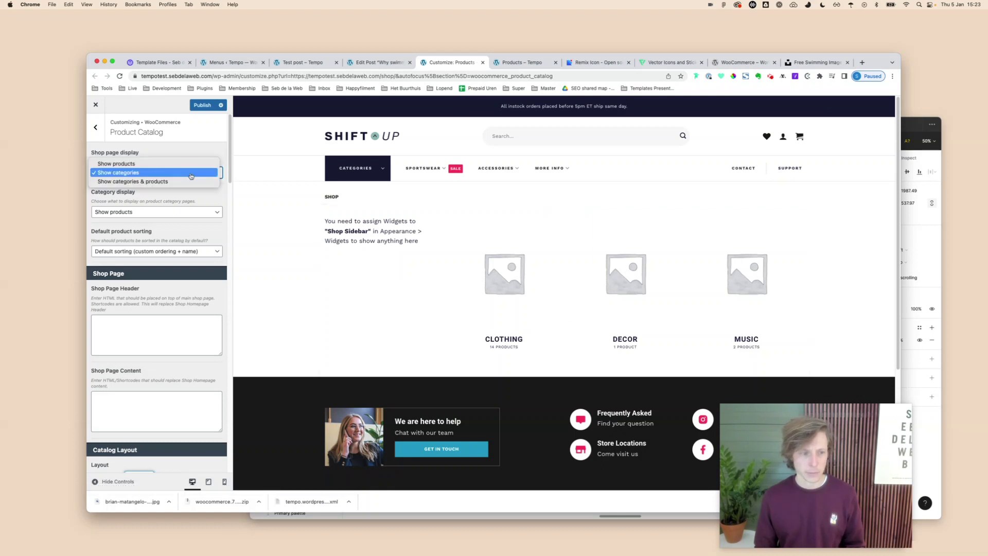
pyautogui.click(134, 160)
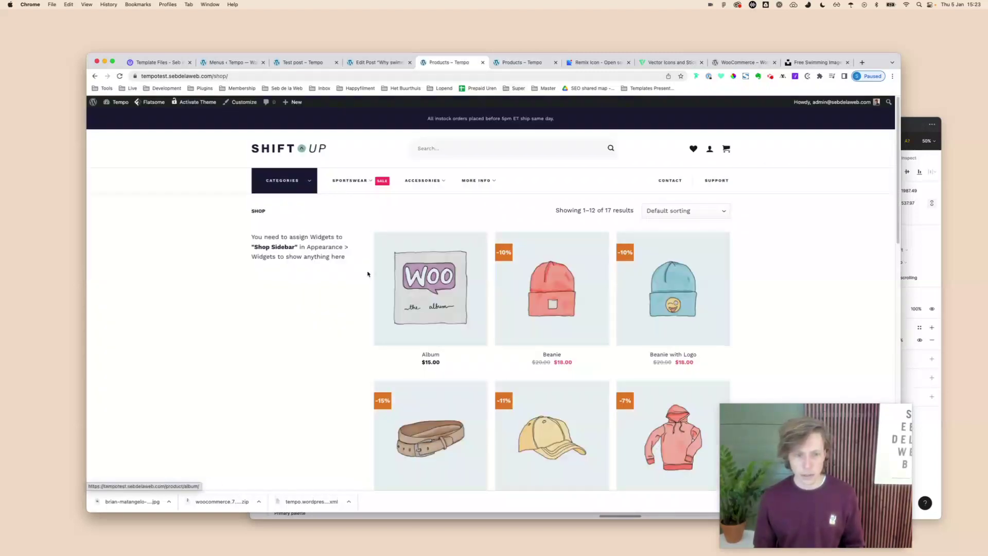
# Step: Close the duplicate shop, icon library, WooCommerce and Unsplash tabs, and move the swimming post's editor tab to the end
pyautogui.click(522, 62)
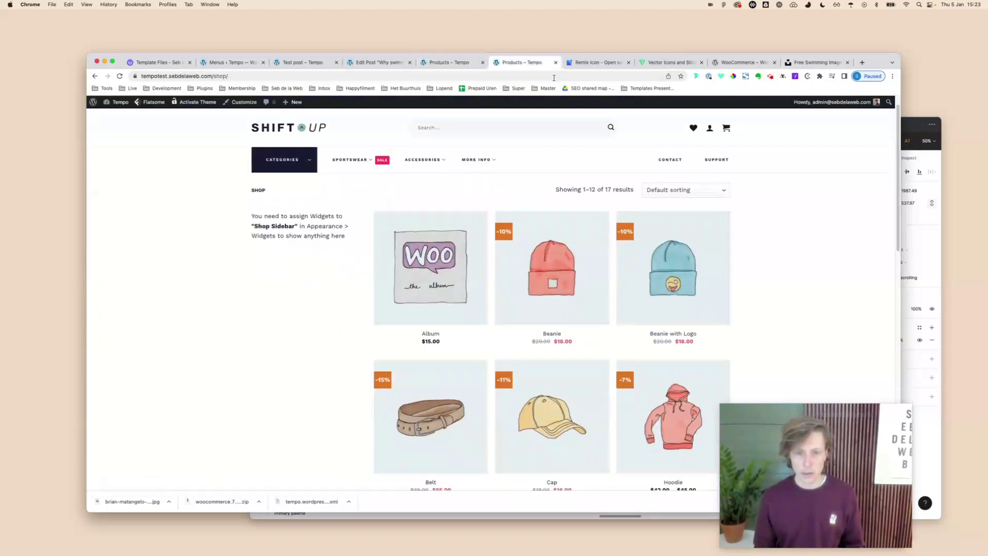
pyautogui.press('super+w')
pyautogui.press('super+w')
pyautogui.press('super+w')
pyautogui.press('super+w')
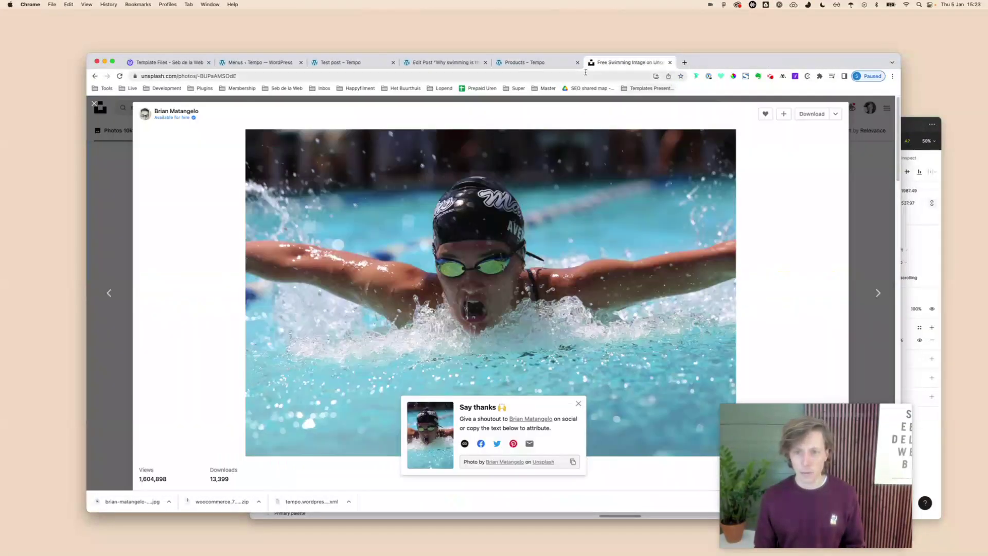
pyautogui.press('super+w')
pyautogui.moveTo(443, 62); pyautogui.dragTo(556, 65)
# Step: Load the Tempo demo at templates.sebdelaweb.com/tempo in the post editor's tab and open its Home #1 page
pyautogui.click(487, 76)
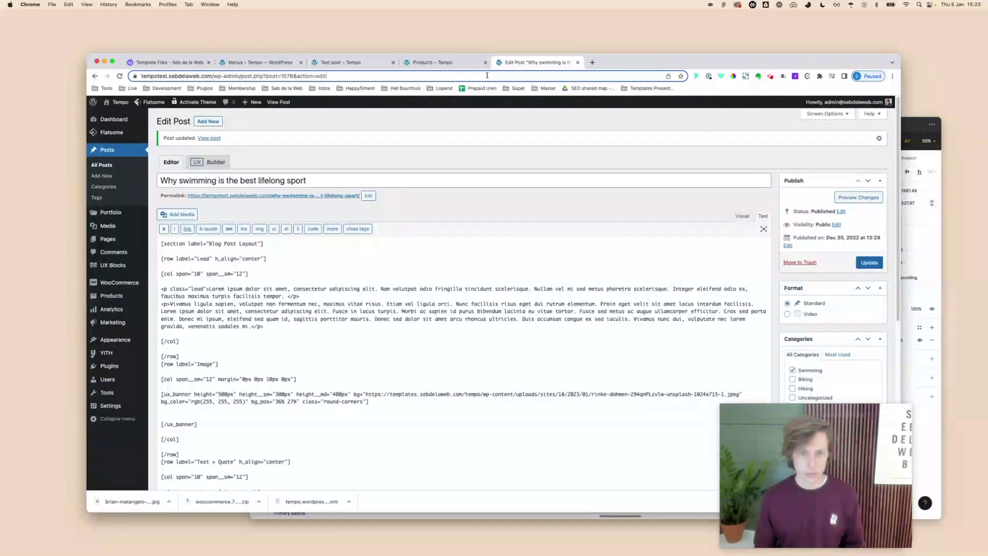
pyautogui.write('templ')
pyautogui.press('Return')
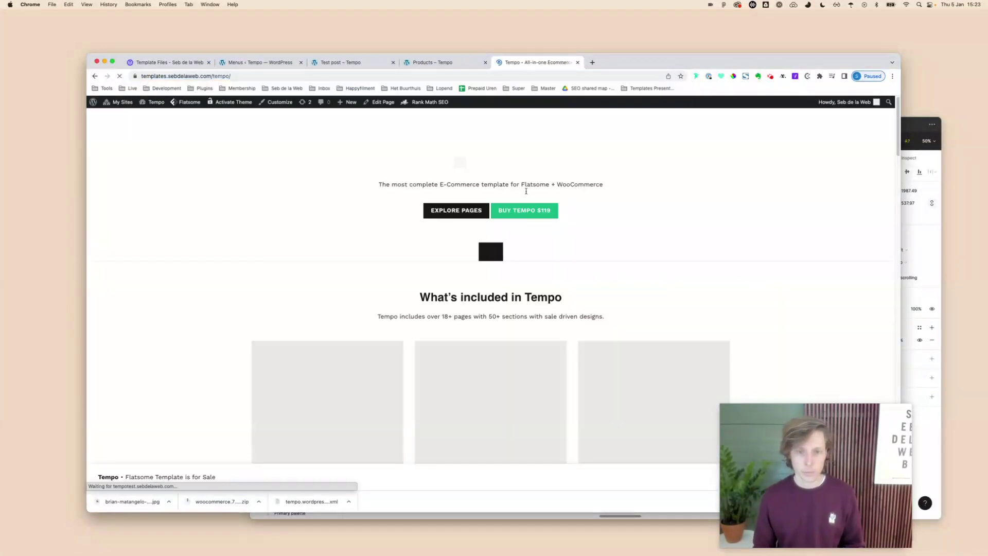
pyautogui.scroll(-10, 331, 368)
pyautogui.scroll(-3, 331, 369)
pyautogui.click(330, 397)
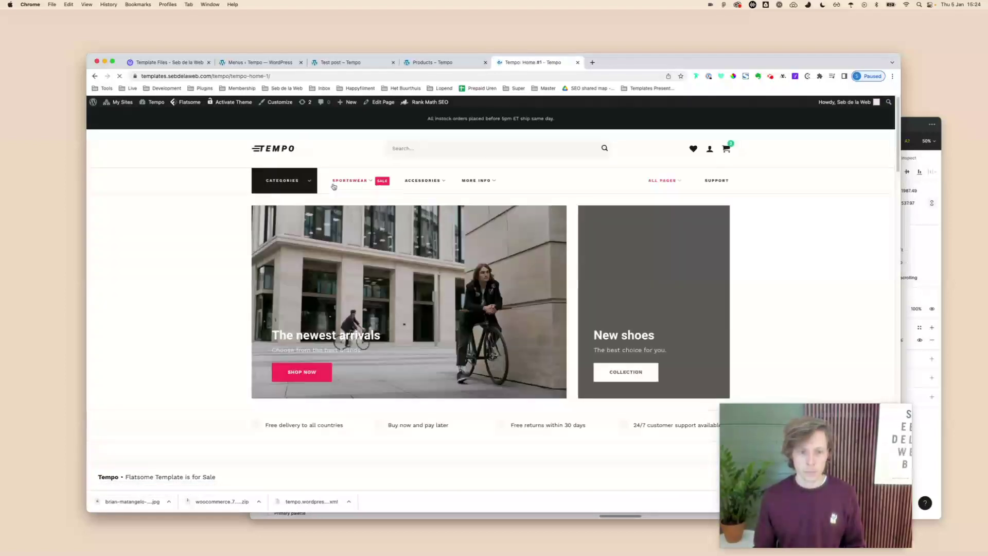
# Step: Try to open the demo's shop page by appending "shop" to the Home #1 page address
pyautogui.click(300, 77)
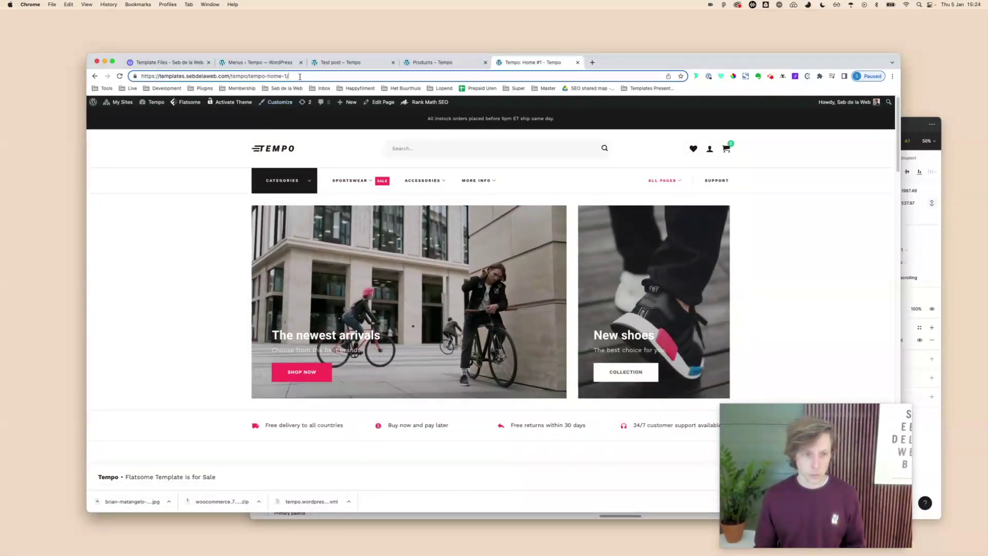
pyautogui.write('shop')
pyautogui.press('Return')
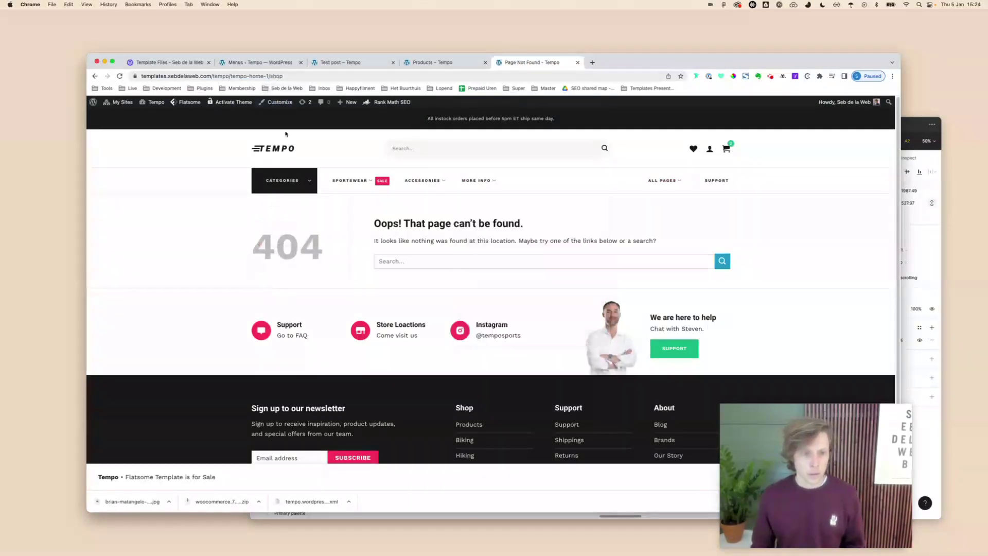
# Step: Open the demo's Running category, go up to its Sports category and examine the shop sidebar widgets
pyautogui.moveTo(282, 180)
pyautogui.moveTo(288, 205)
pyautogui.click(379, 207)
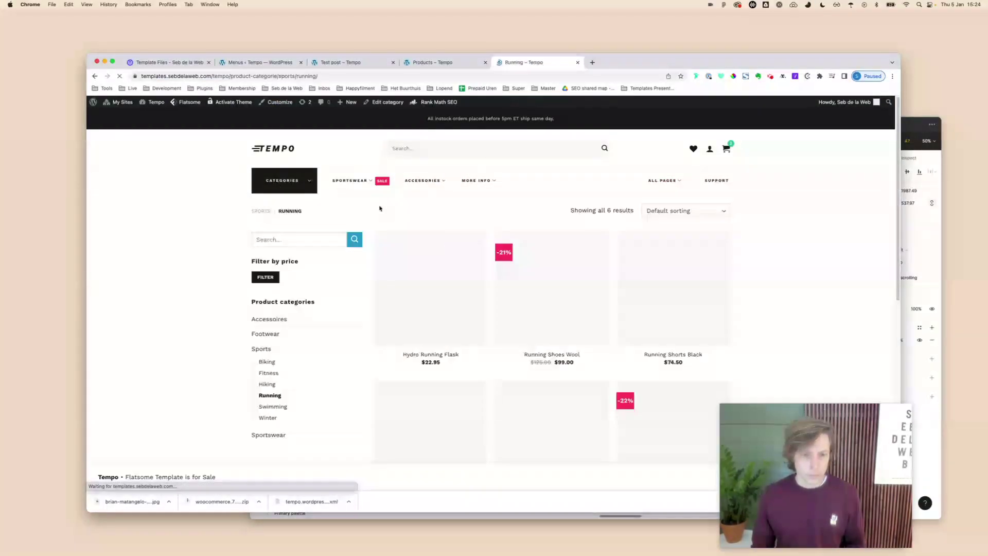
pyautogui.click(261, 211)
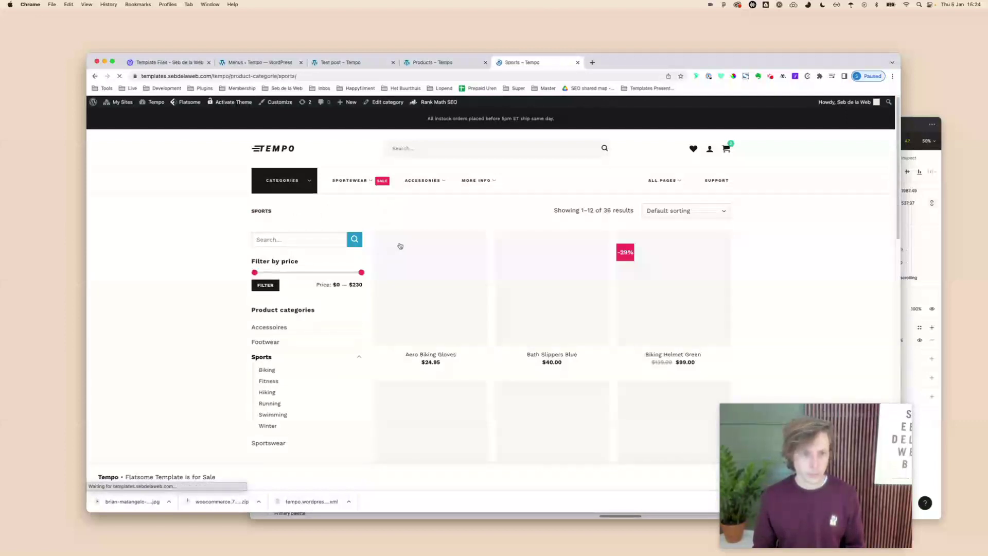
pyautogui.scroll(-2, 278, 185)
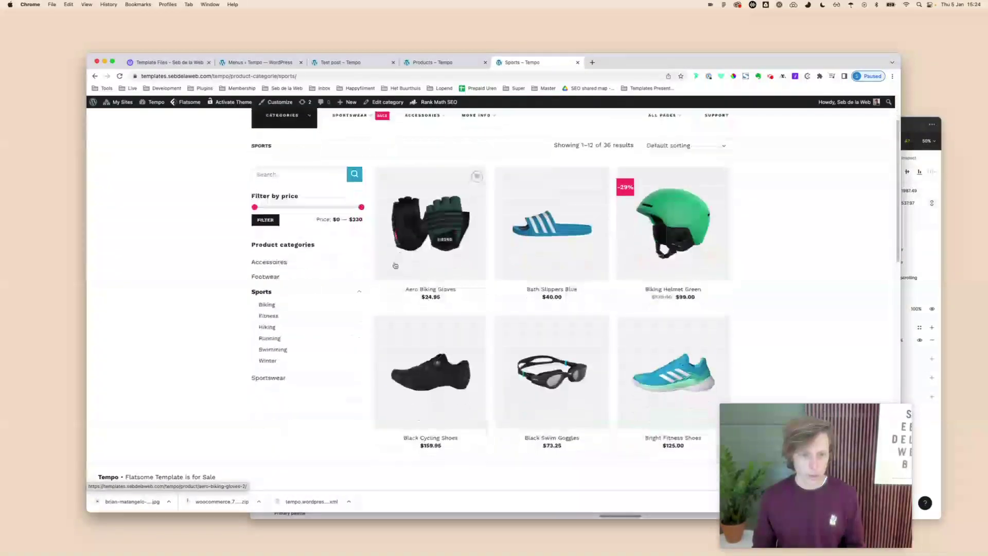
pyautogui.click(352, 293)
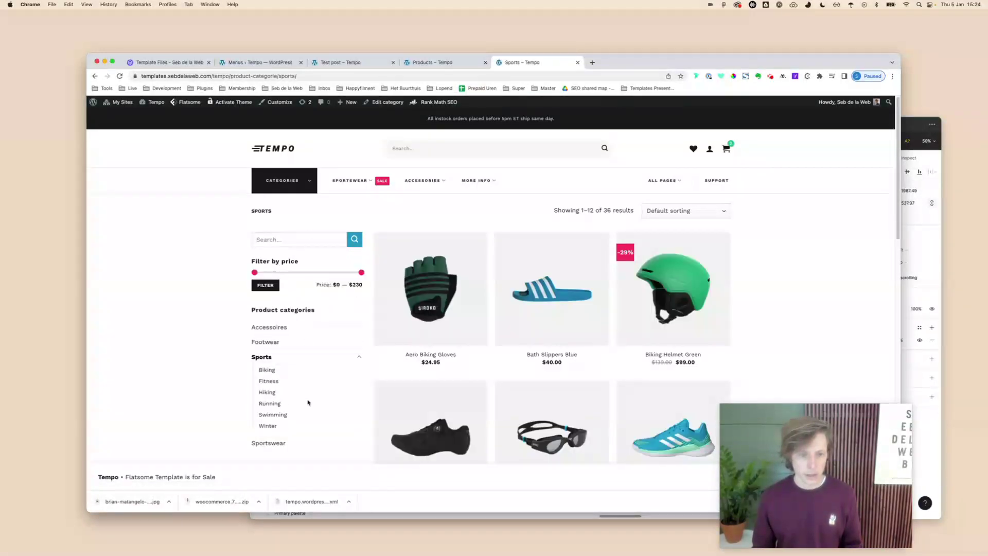
# Step: Return to the Shift Up site and open its WordPress Widgets screen in the Test post tab
pyautogui.click(432, 62)
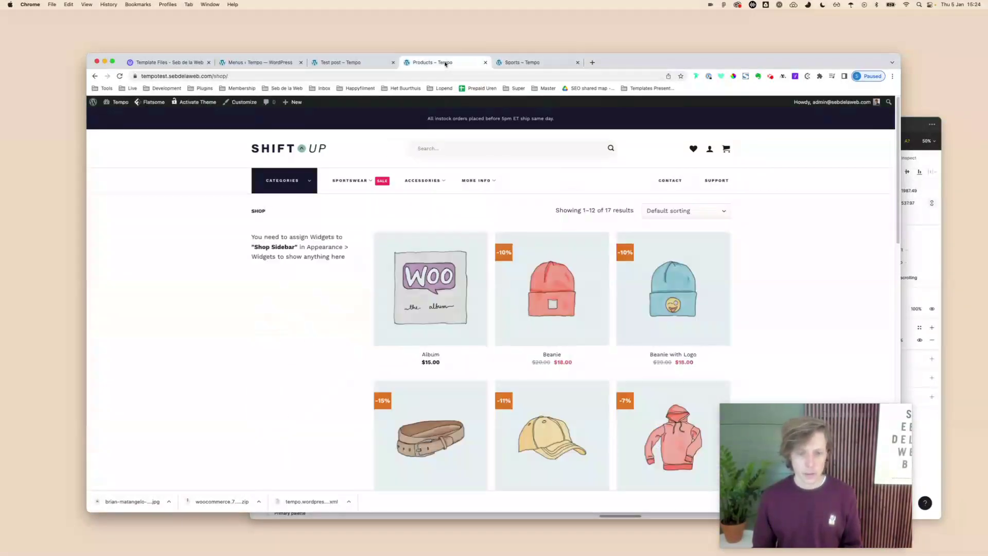
pyautogui.click(362, 63)
pyautogui.press('super+r')
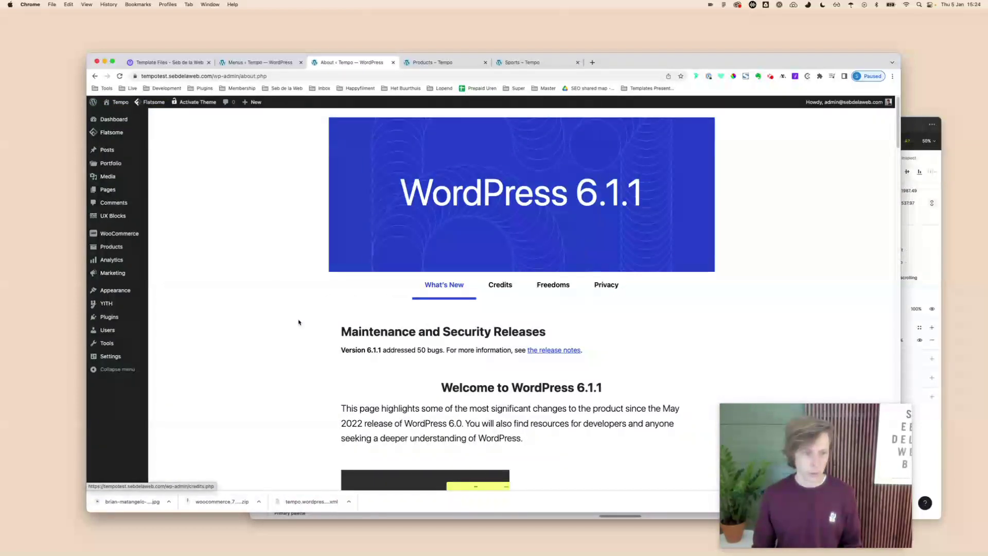
pyautogui.moveTo(129, 289)
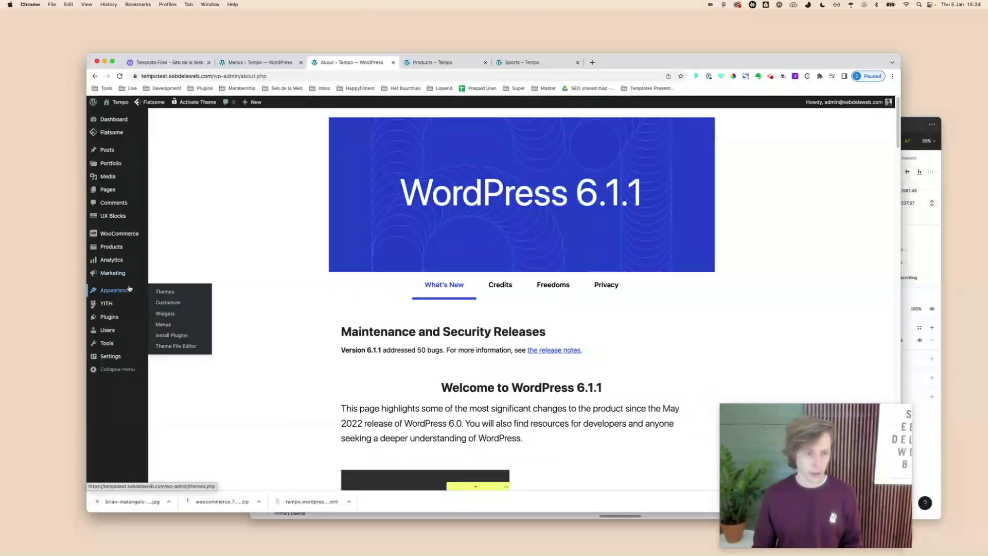
pyautogui.click(165, 314)
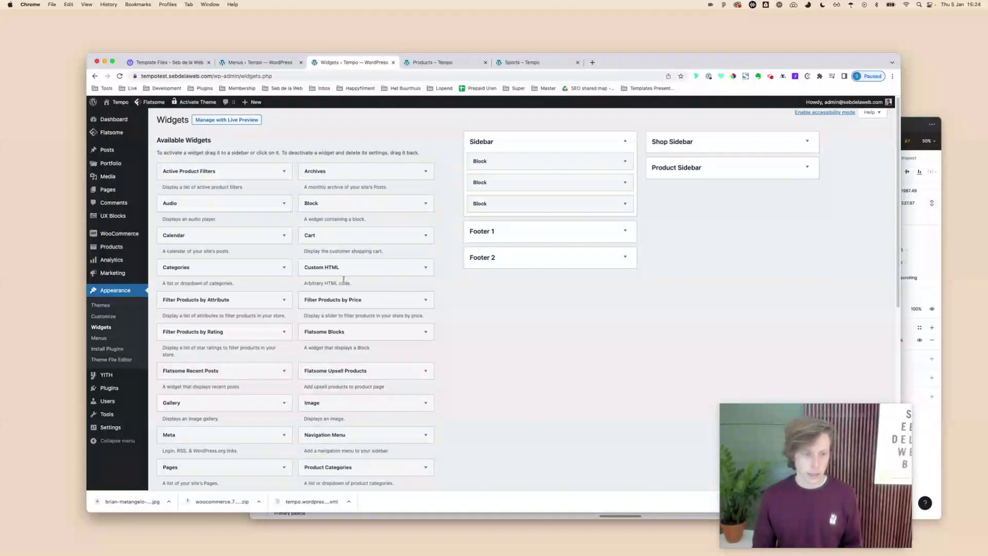
# Step: Add the Search widget to the Shop Sidebar without a title and collapse its settings
pyautogui.scroll(-3, 233, 433)
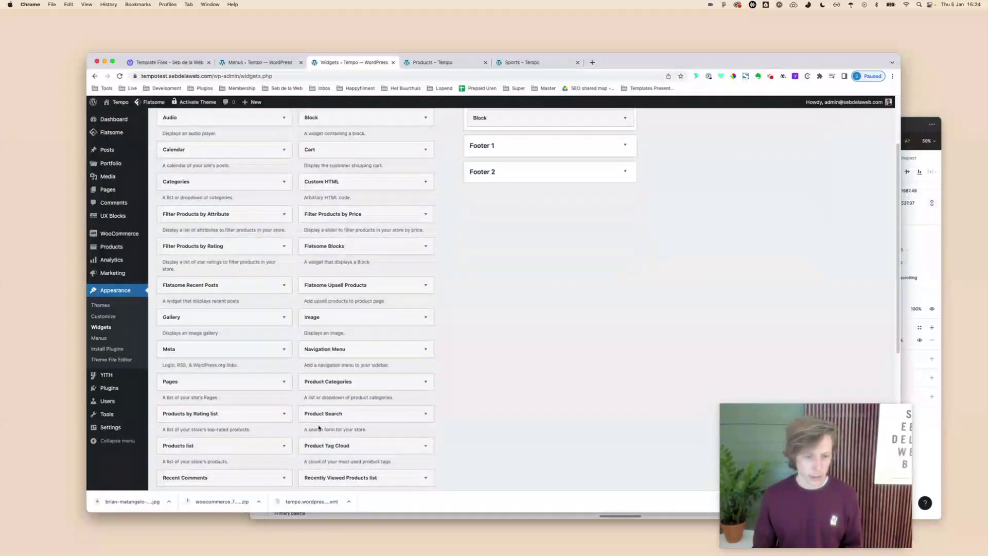
pyautogui.scroll(-6, 322, 393)
pyautogui.moveTo(360, 400); pyautogui.dragTo(690, 148)
pyautogui.scroll(9, 559, 282)
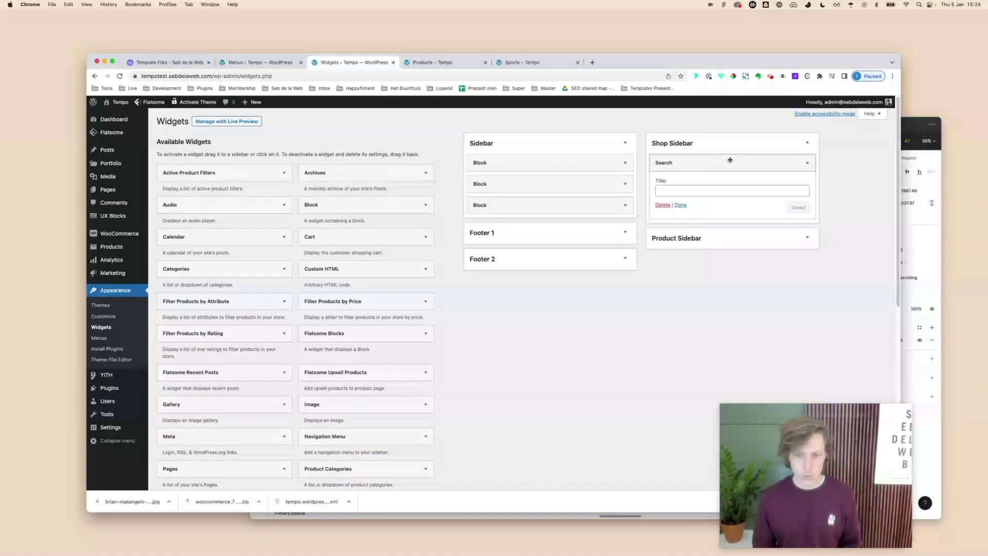
pyautogui.click(751, 162)
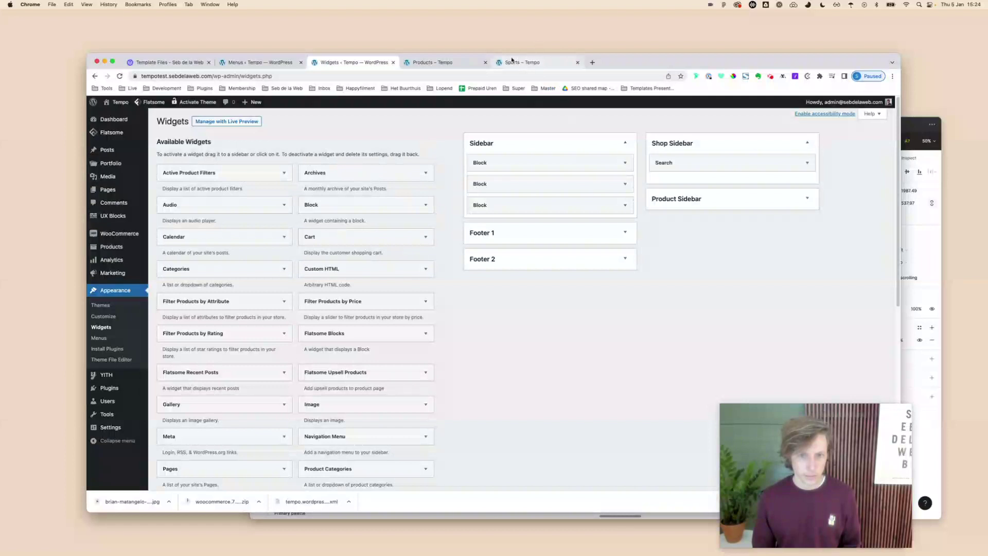
# Step: Check the demo's sidebar, search the widgets for "price" and add Filter Products by Price below Search in the Shop Sidebar
pyautogui.click(446, 64)
pyautogui.click(519, 63)
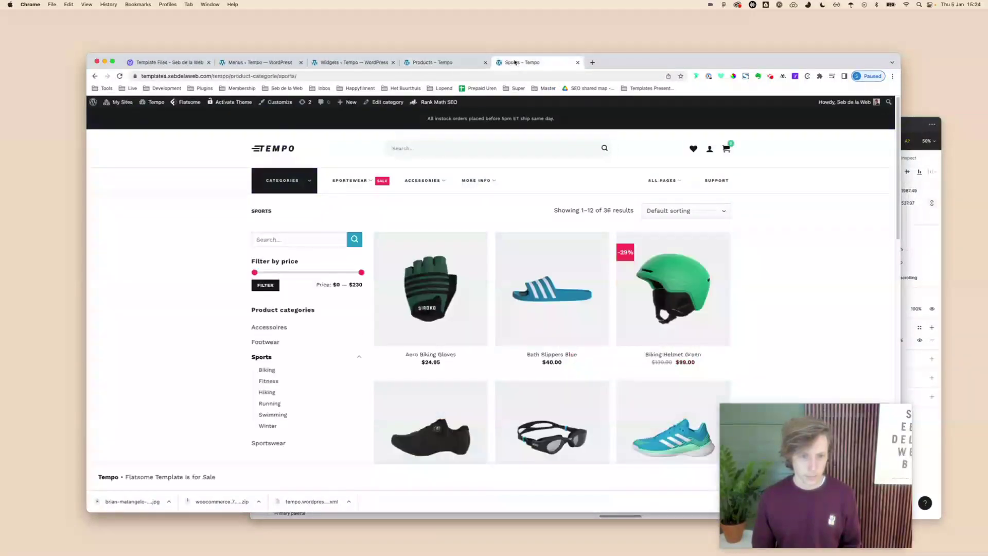
pyautogui.click(352, 62)
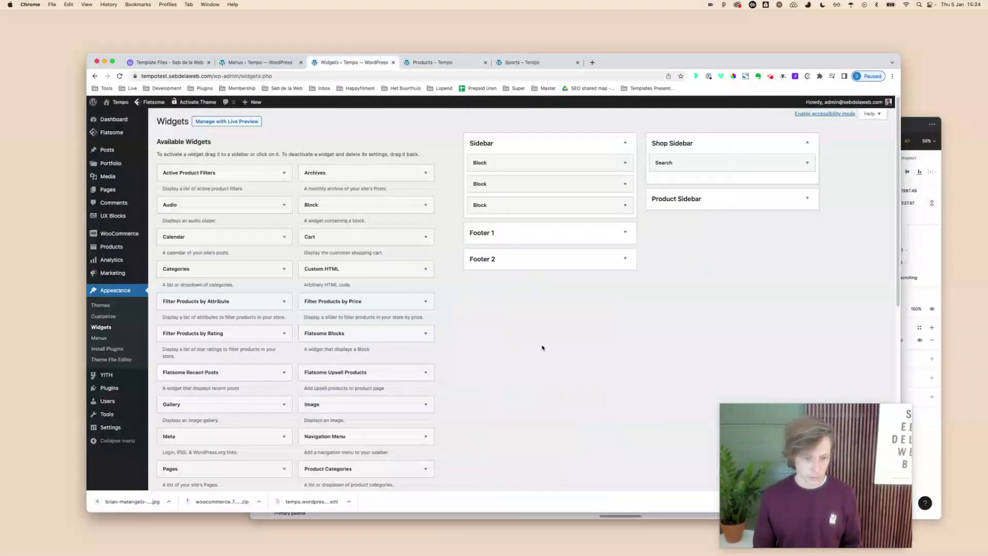
pyautogui.press('super+f')
pyautogui.moveTo(384, 305); pyautogui.dragTo(731, 183)
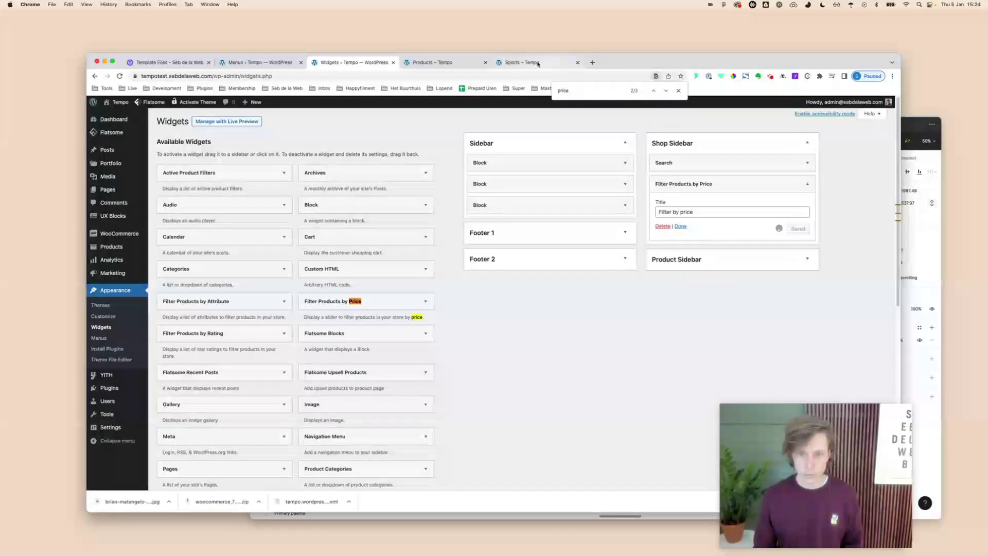
# Step: Add the Product Categories widget below the price filter in the Shop Sidebar and check the live shop page
pyautogui.scroll(-2, 330, 301)
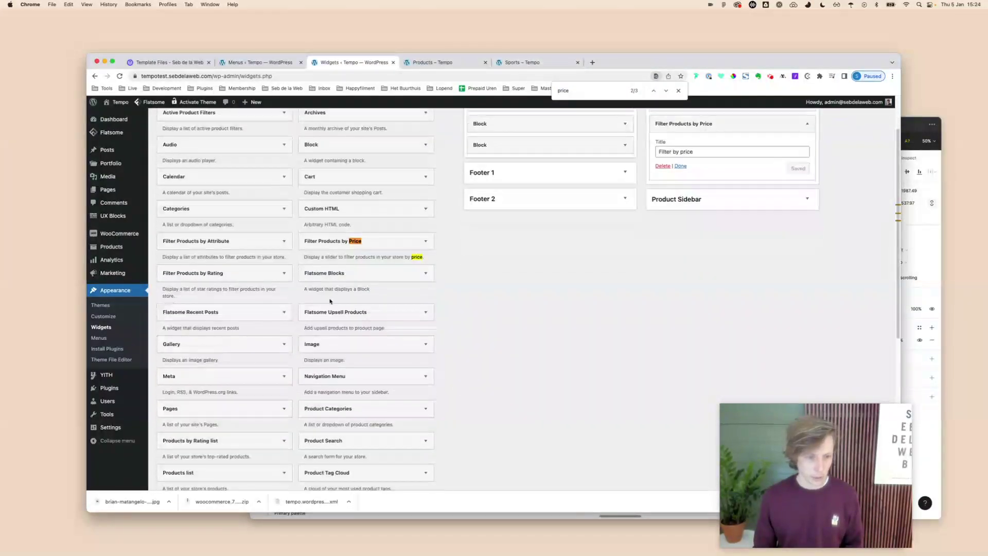
pyautogui.moveTo(329, 408); pyautogui.dragTo(768, 183)
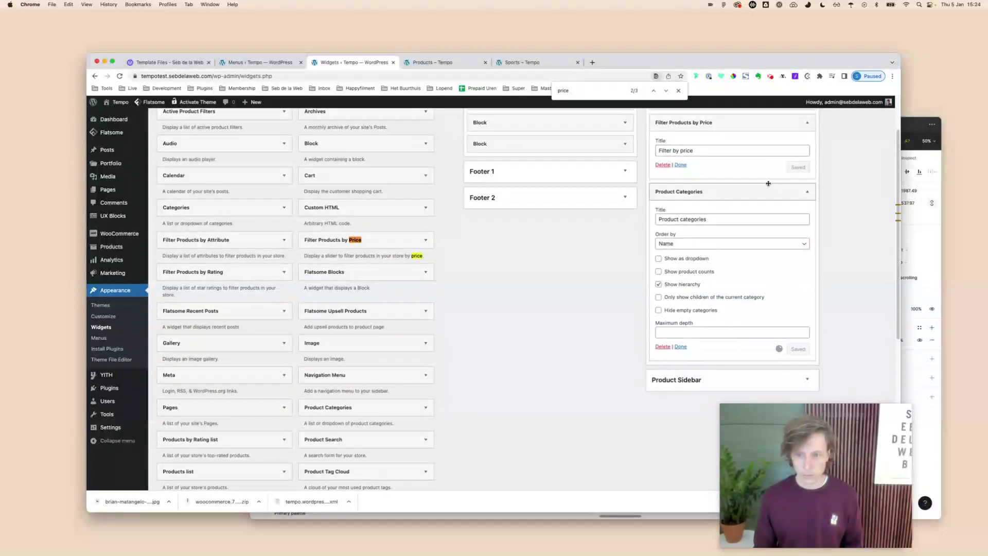
pyautogui.scroll(2, 768, 183)
pyautogui.click(430, 63)
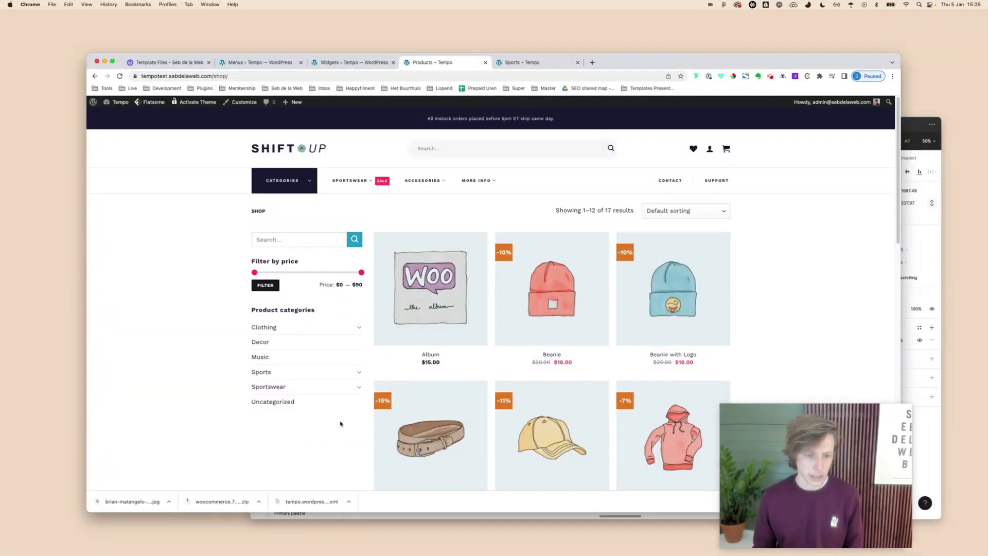
# Step: Examine the shop page's sidebar by expanding and collapsing the Clothing category, and look over the product grid
pyautogui.click(358, 327)
pyautogui.click(358, 327)
pyautogui.scroll(-3, 564, 319)
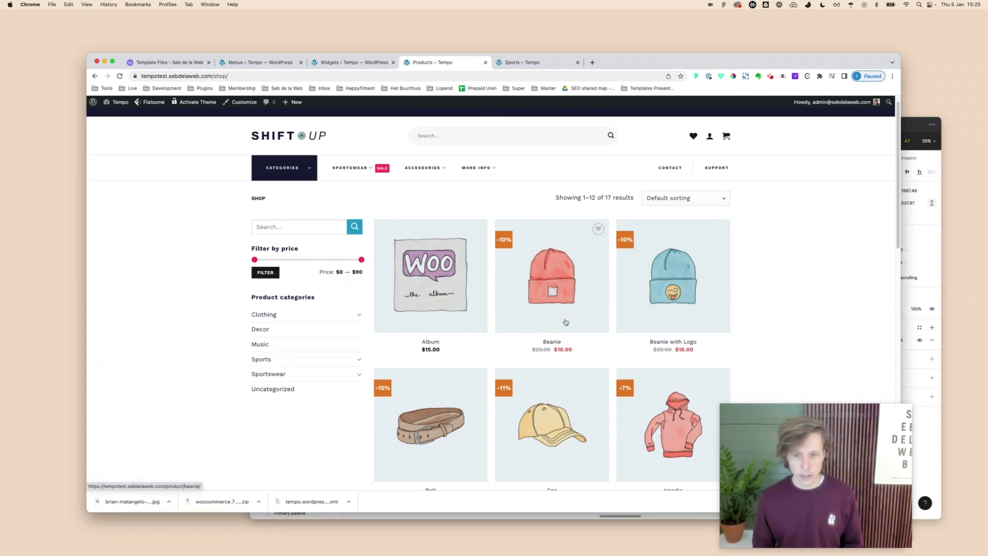
pyautogui.scroll(3, 553, 313)
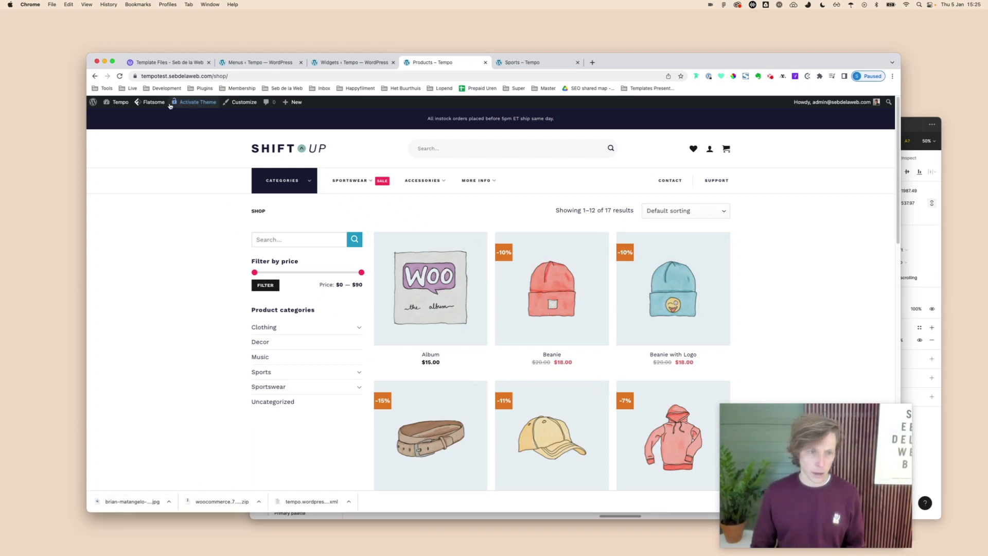
# Step: Open the Product Catalog section of the theme customizer for the shop page
pyautogui.moveTo(153, 102)
pyautogui.moveTo(240, 158)
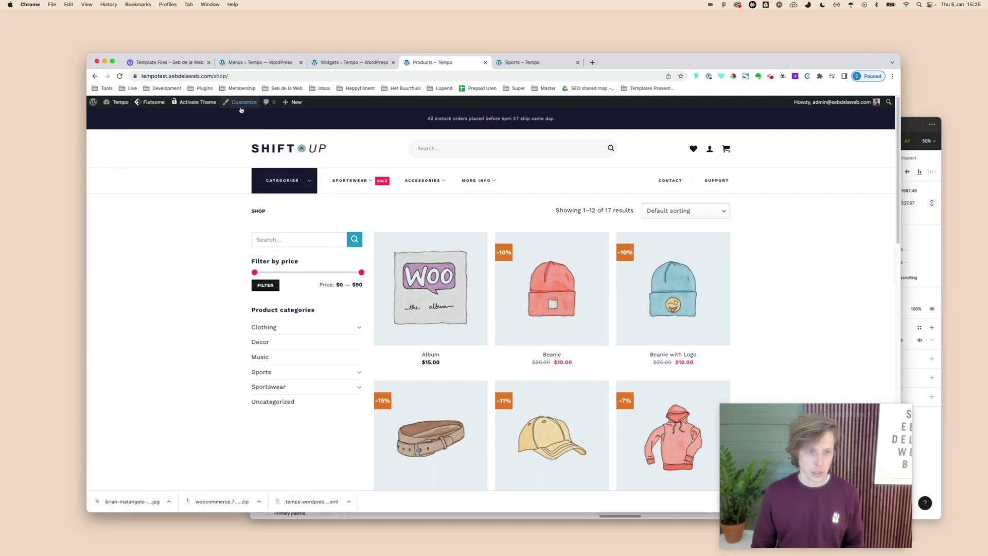
pyautogui.moveTo(240, 102)
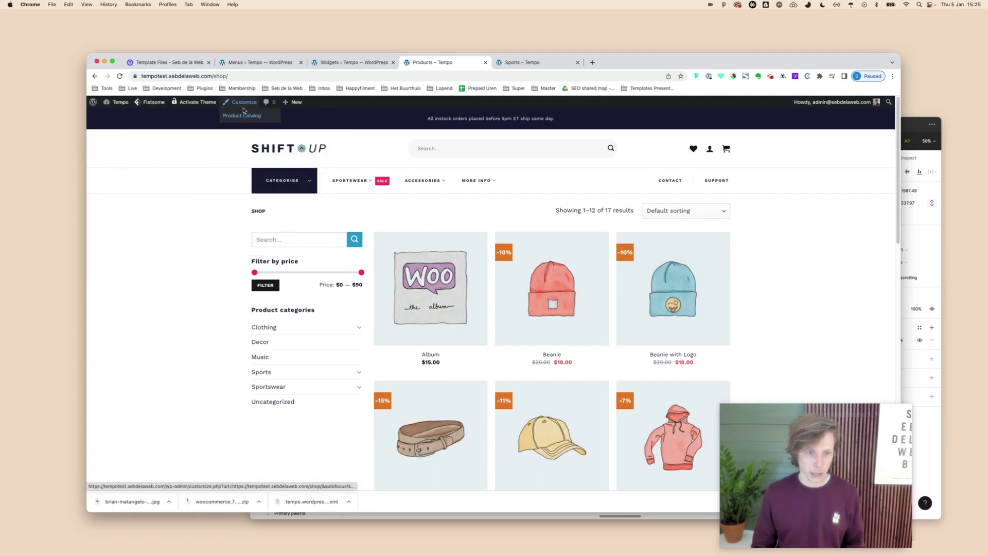
pyautogui.click(246, 116)
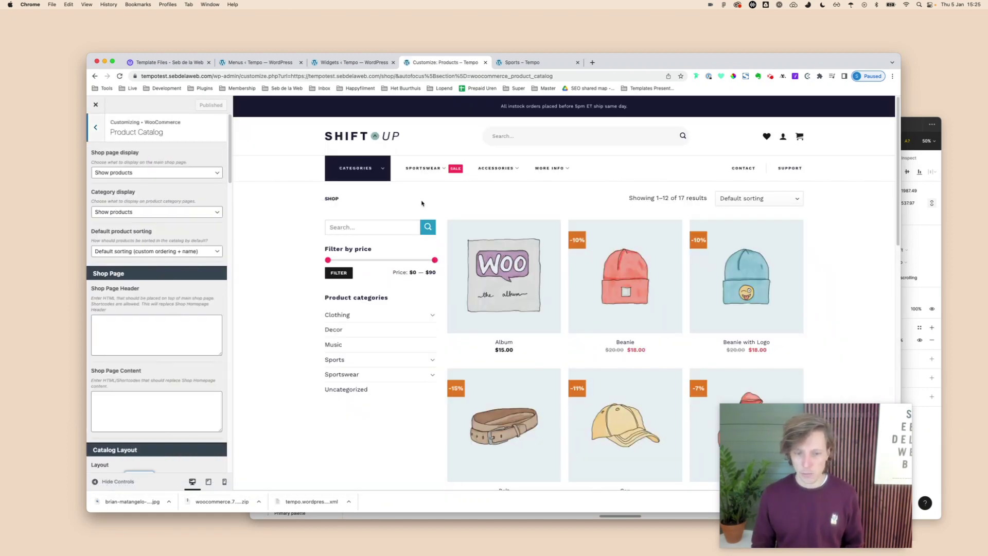
# Step: Try the No Sidebar catalog layout and restore the Left Sidebar layout
pyautogui.scroll(-5, 193, 340)
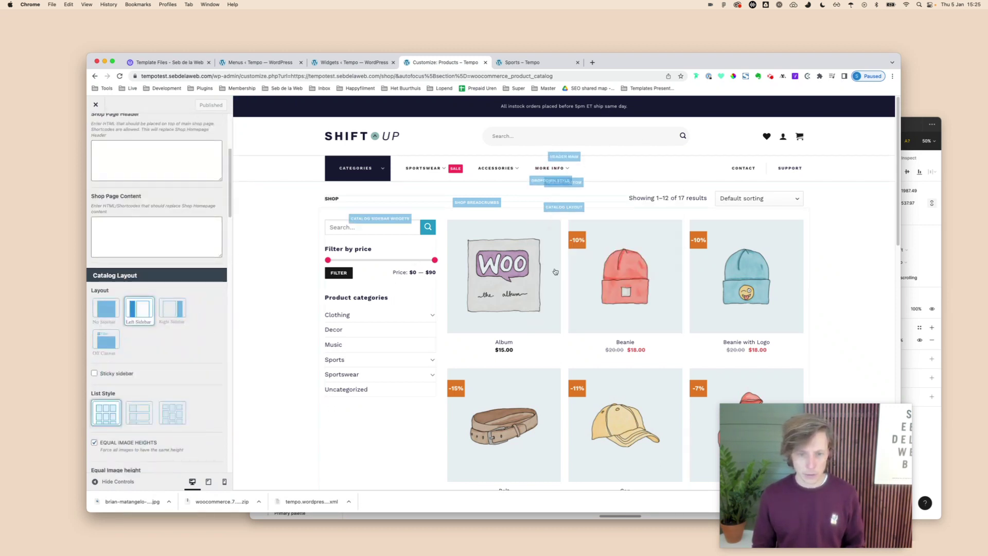
pyautogui.scroll(5, 147, 193)
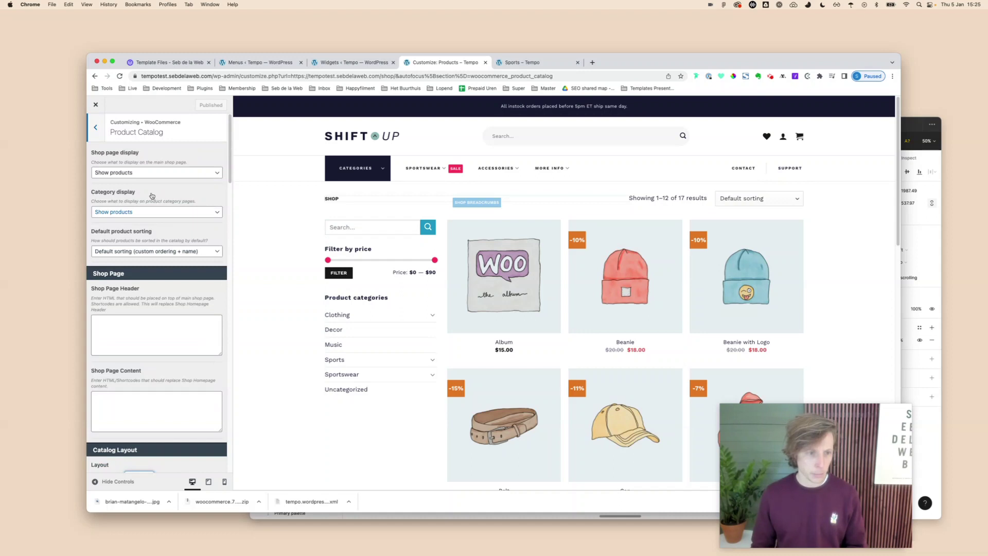
pyautogui.scroll(-8, 175, 231)
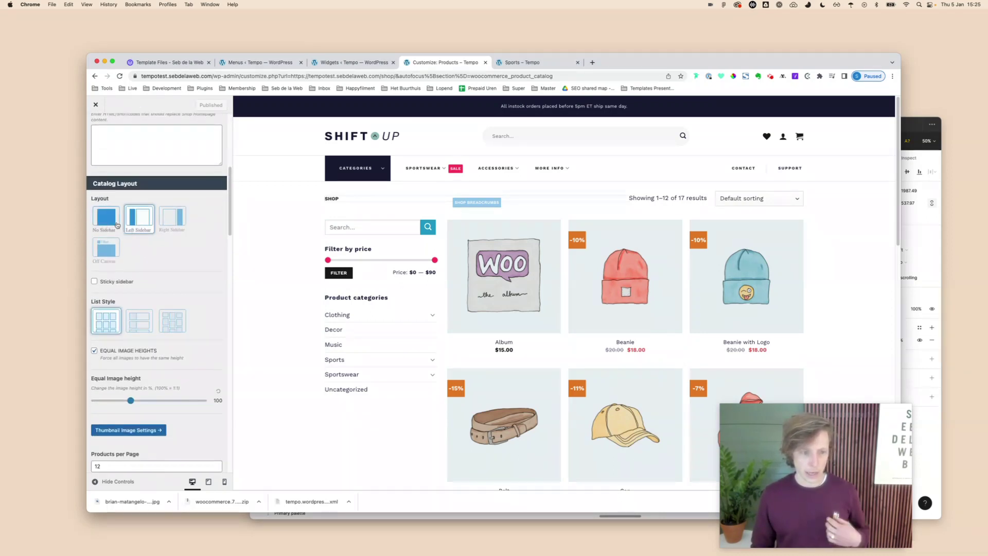
pyautogui.click(107, 217)
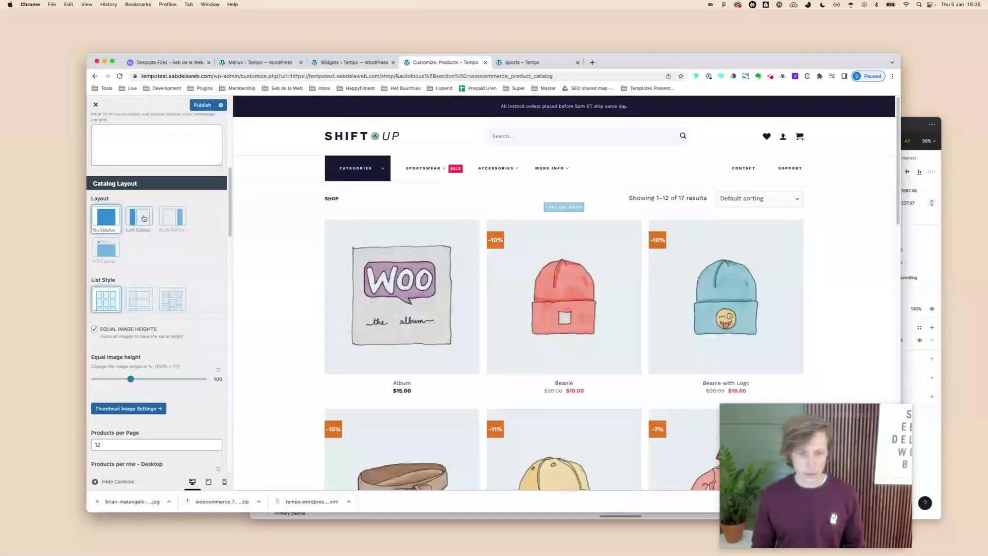
pyautogui.click(140, 219)
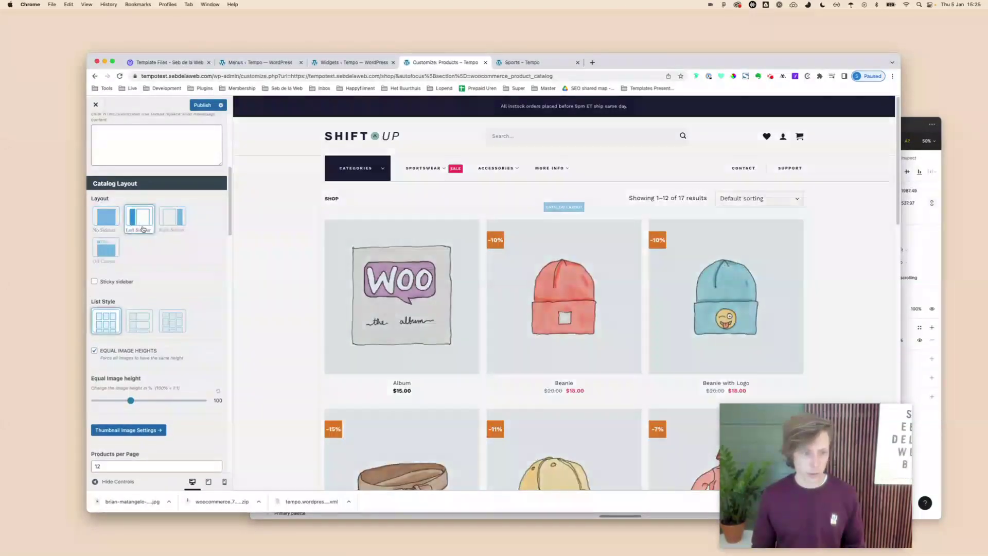
# Step: Try an equal image height of 70 for the product images and set it back to 100
pyautogui.scroll(-2, 194, 309)
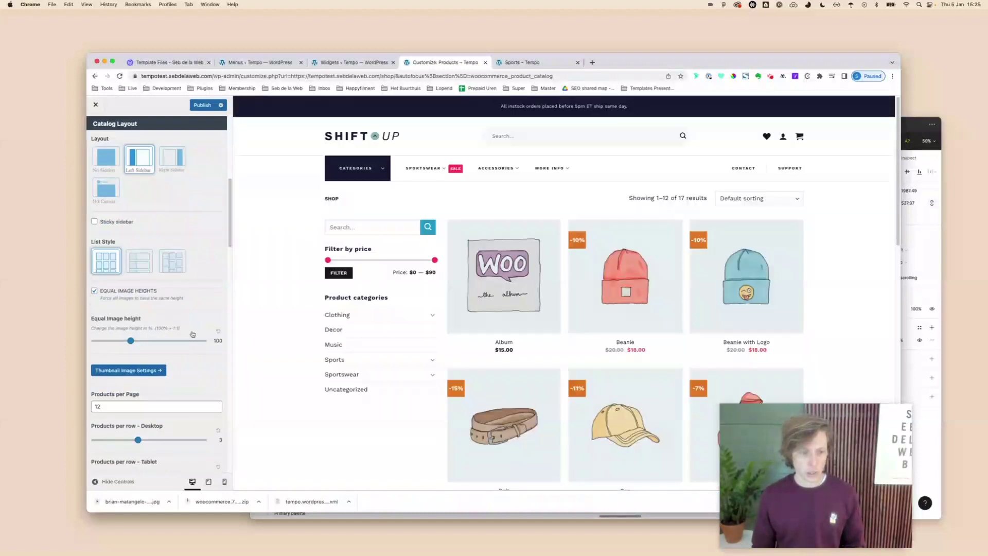
pyautogui.scroll(-2, 193, 329)
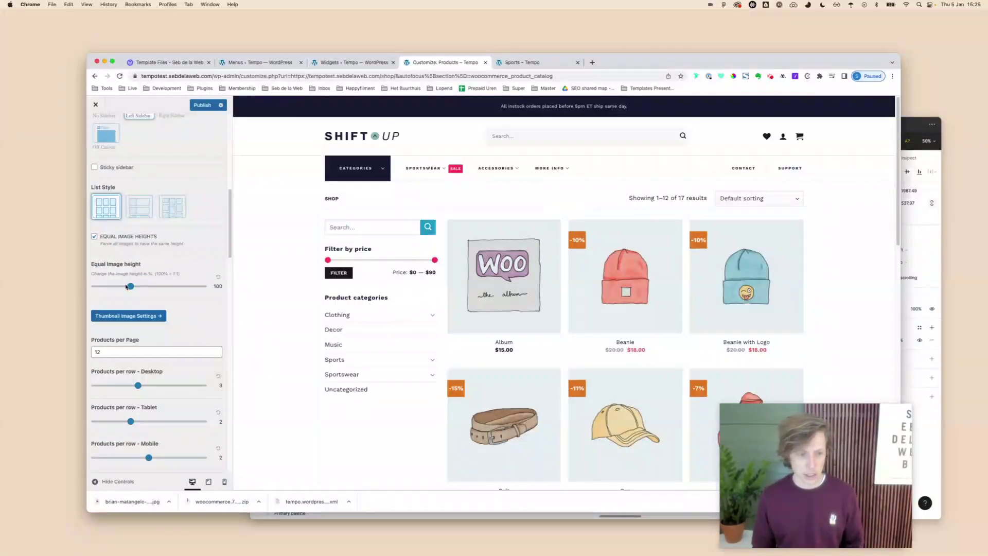
pyautogui.moveTo(130, 287); pyautogui.dragTo(109, 290)
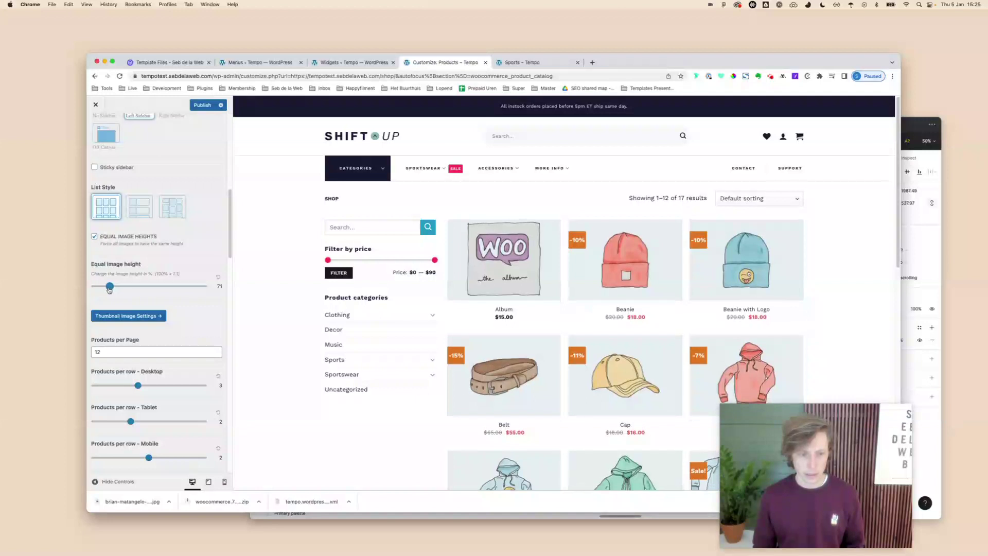
pyautogui.moveTo(110, 290); pyautogui.dragTo(109, 290)
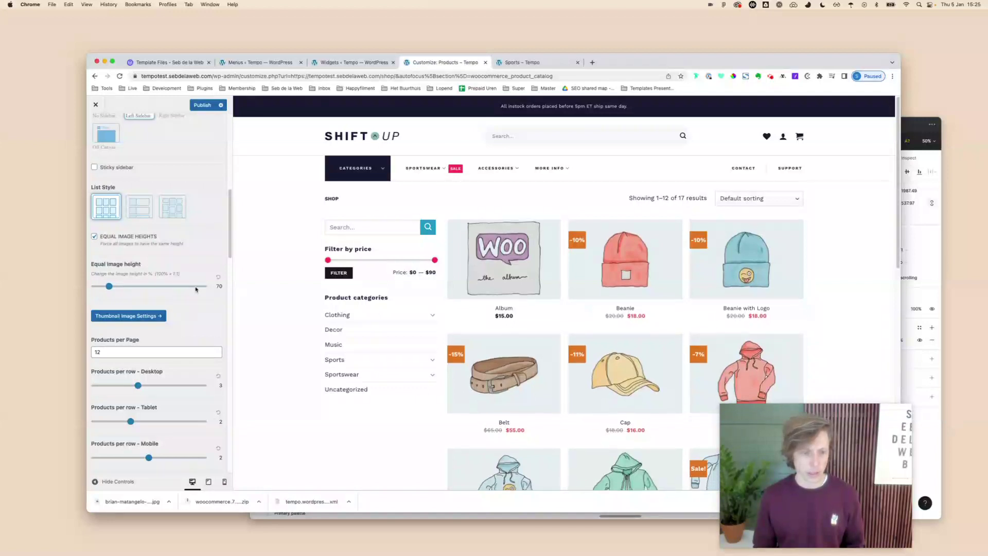
pyautogui.write('100')
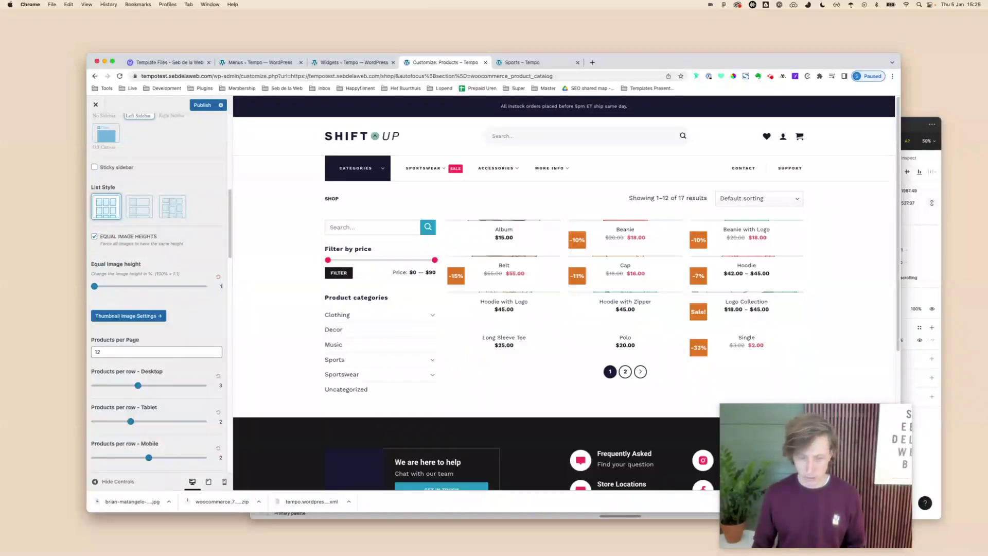
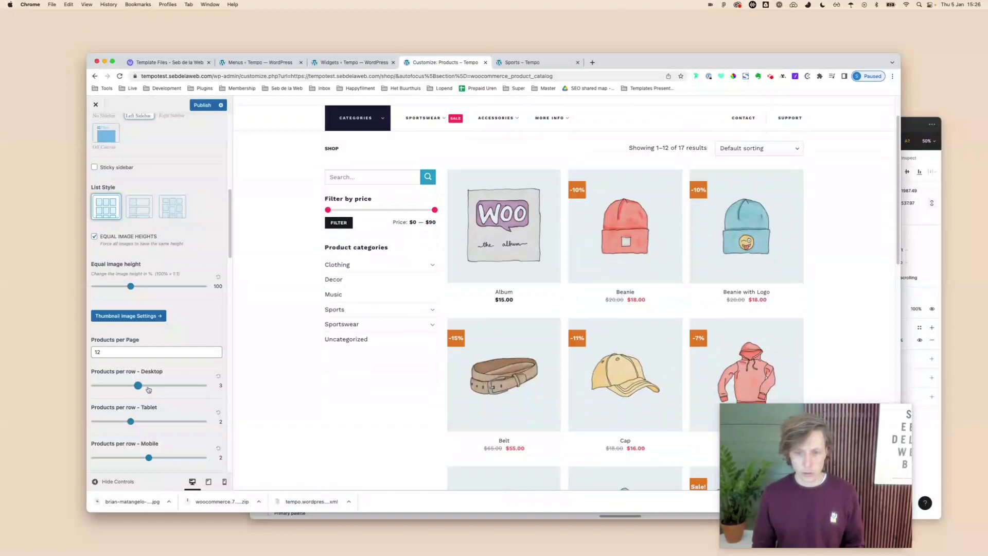
# Step: Set the products per row to 4 on desktop, 3 on tablet and 1 on mobile, using the device previews
pyautogui.moveTo(149, 389); pyautogui.dragTo(160, 389)
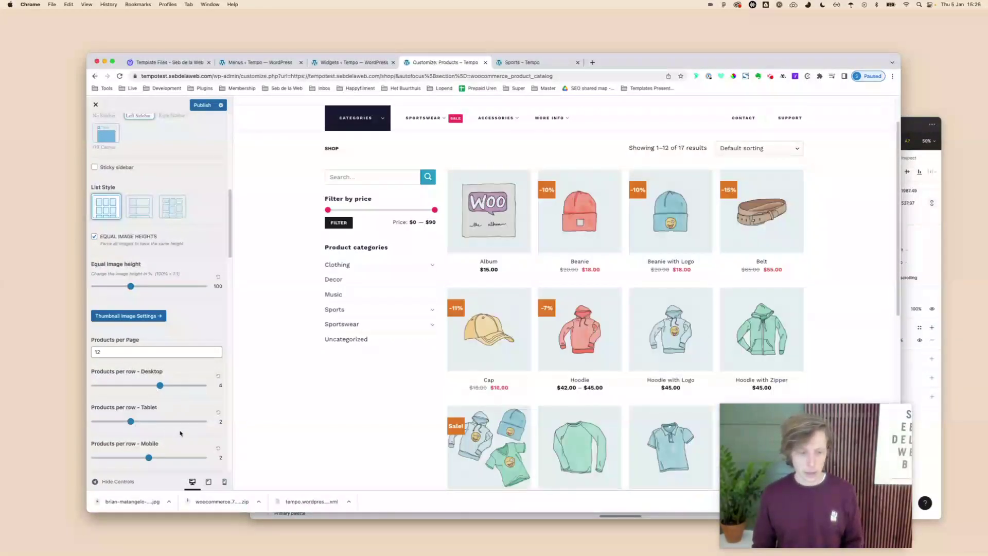
pyautogui.click(209, 482)
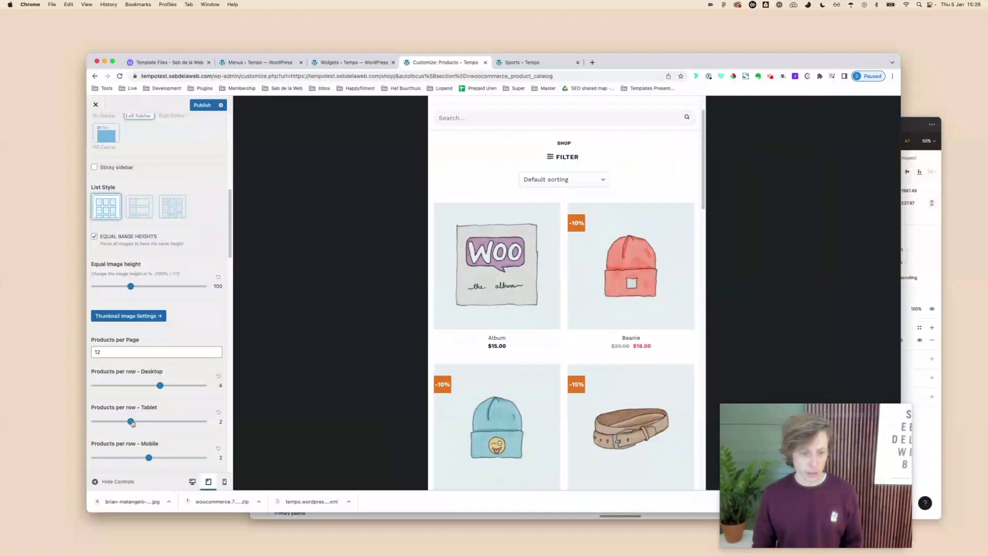
pyautogui.moveTo(132, 422); pyautogui.dragTo(158, 423)
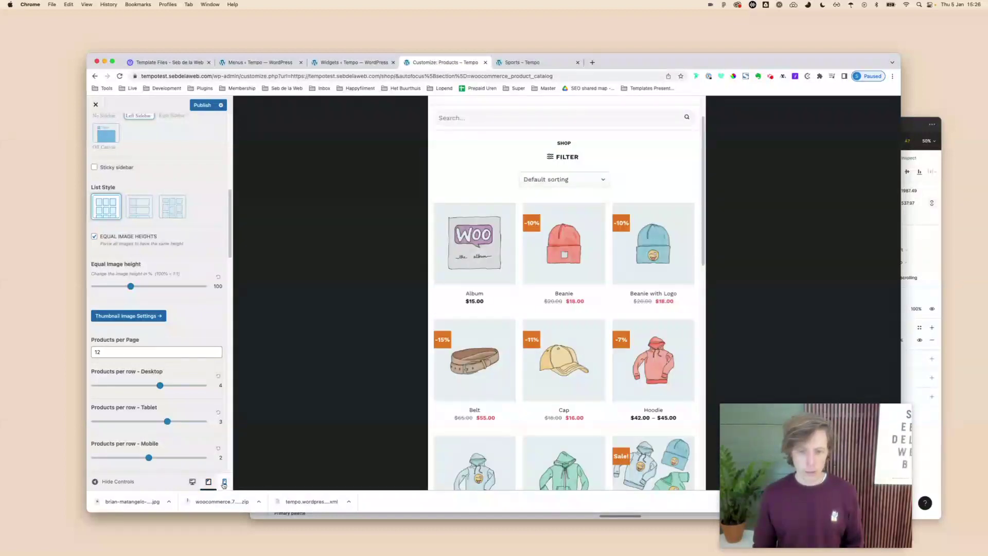
pyautogui.click(224, 482)
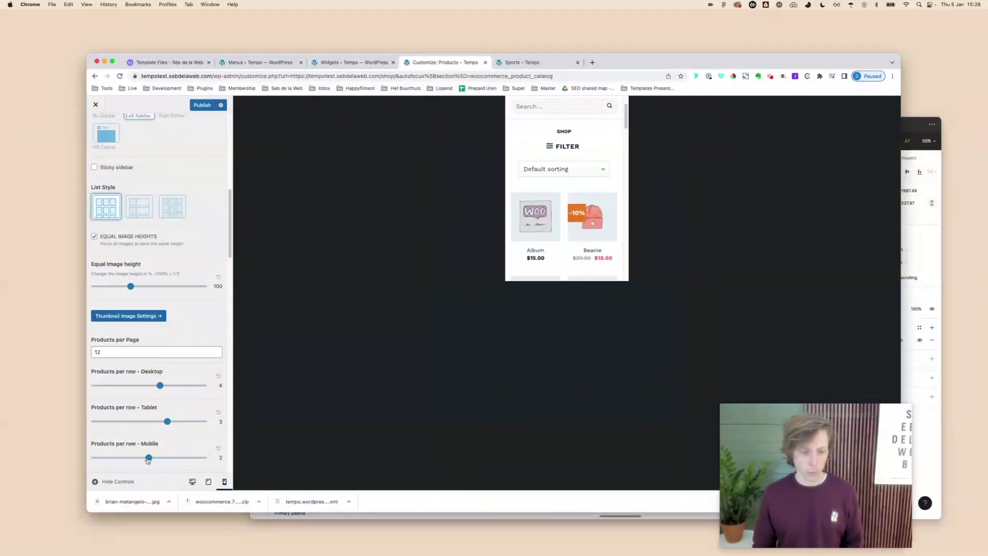
pyautogui.click(122, 457)
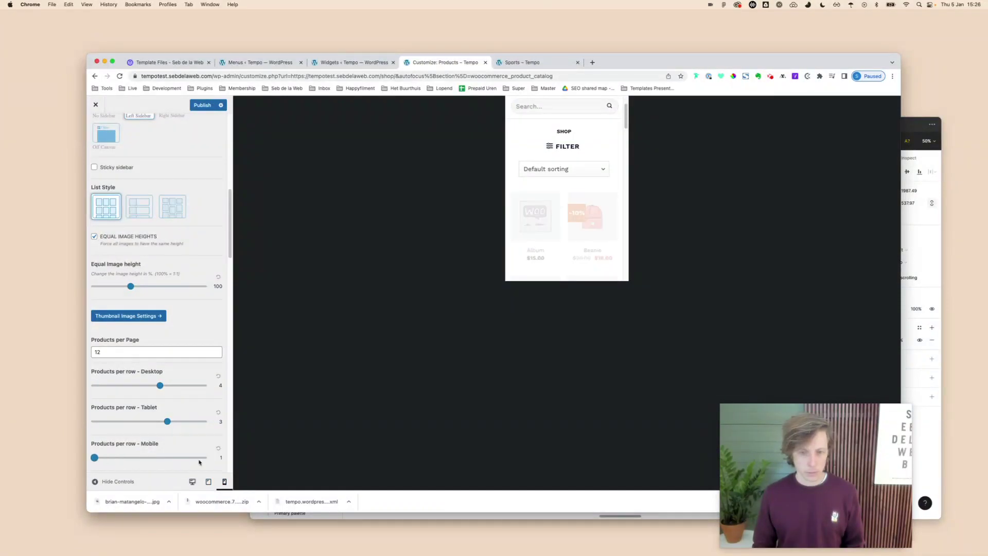
# Step: Review the desktop preview, set the desktop products per row to 3 and publish the catalog settings
pyautogui.click(192, 481)
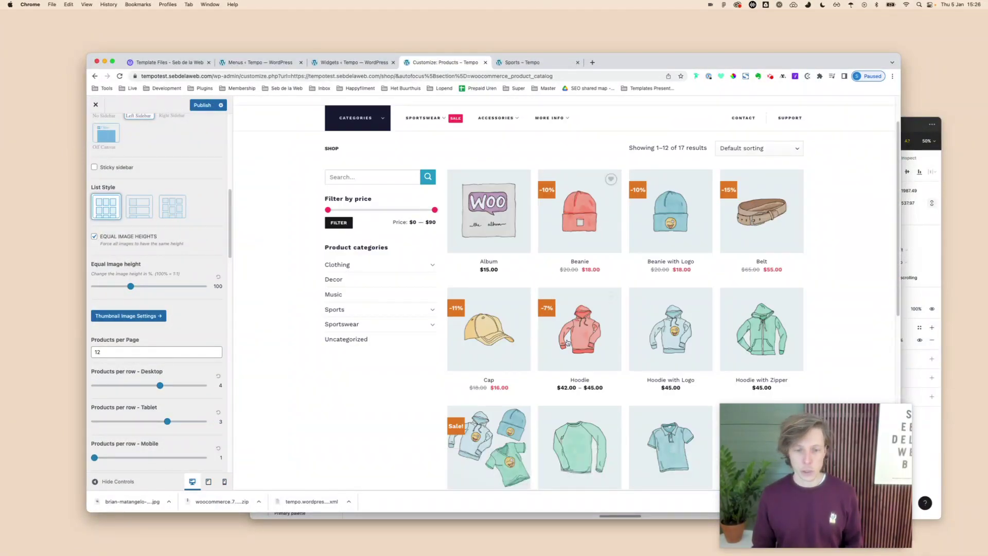
pyautogui.scroll(-6, 566, 342)
pyautogui.scroll(8, 526, 303)
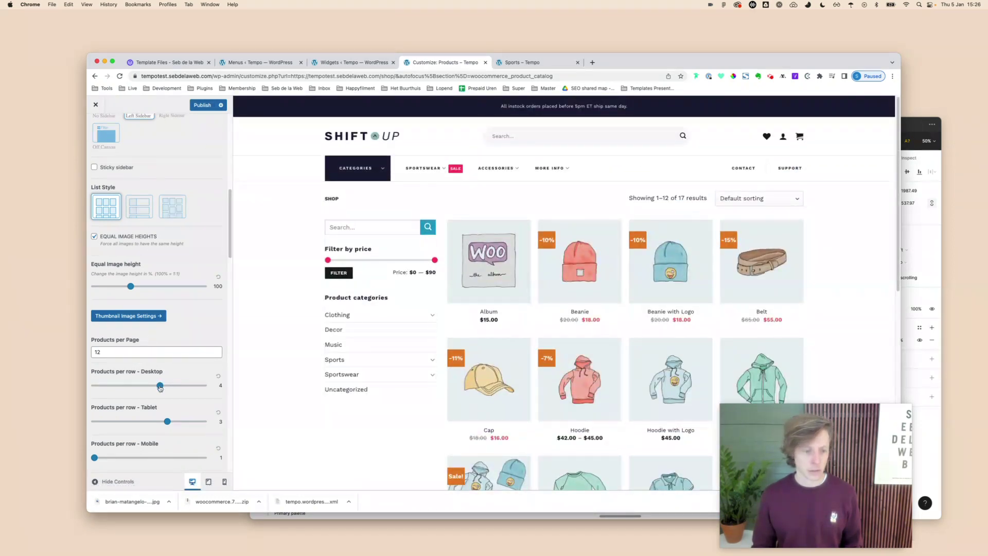
pyautogui.moveTo(161, 386); pyautogui.dragTo(138, 386)
pyautogui.click(203, 105)
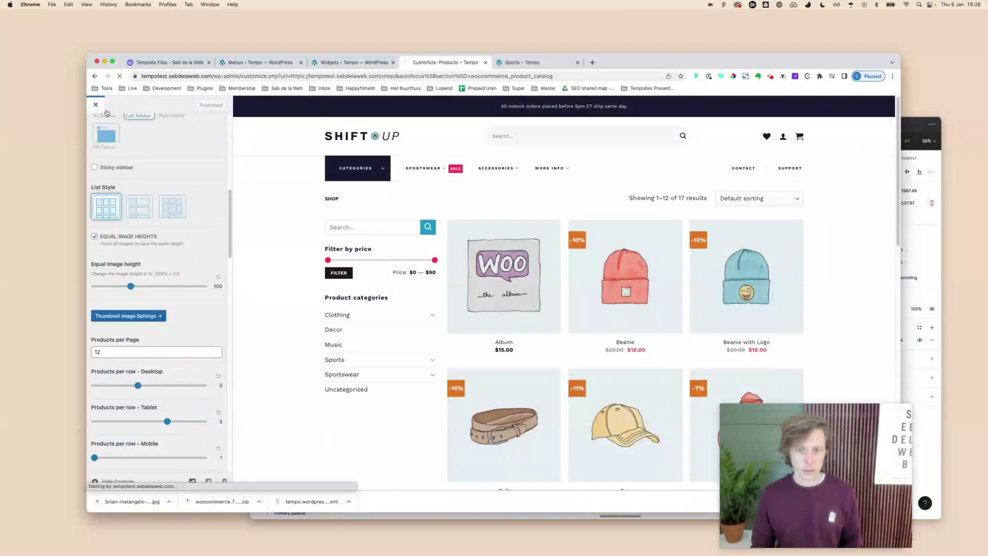
# Step: Check the live blog page, set Tempo: Blog as the posts page in the Reading Settings and save the changes
pyautogui.moveTo(477, 177)
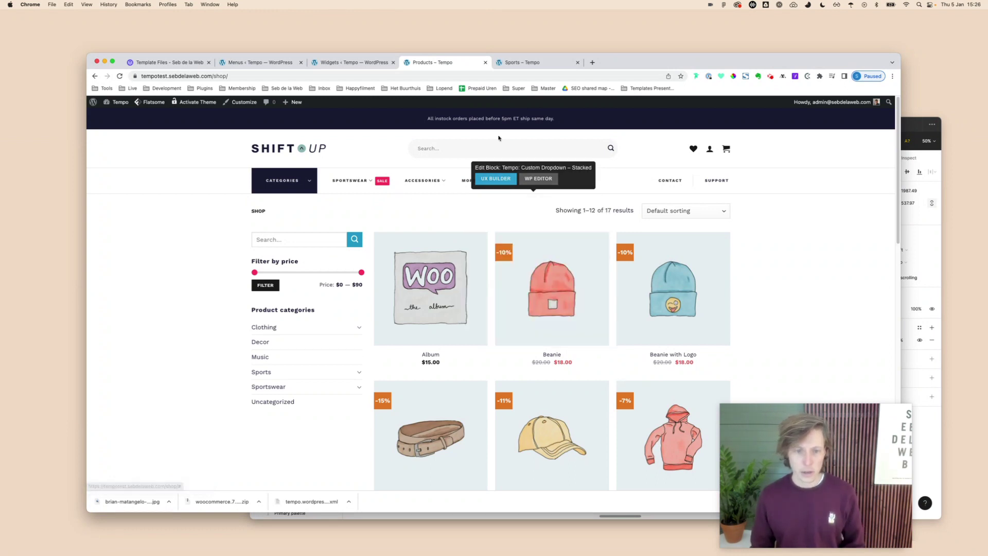
pyautogui.click(530, 268)
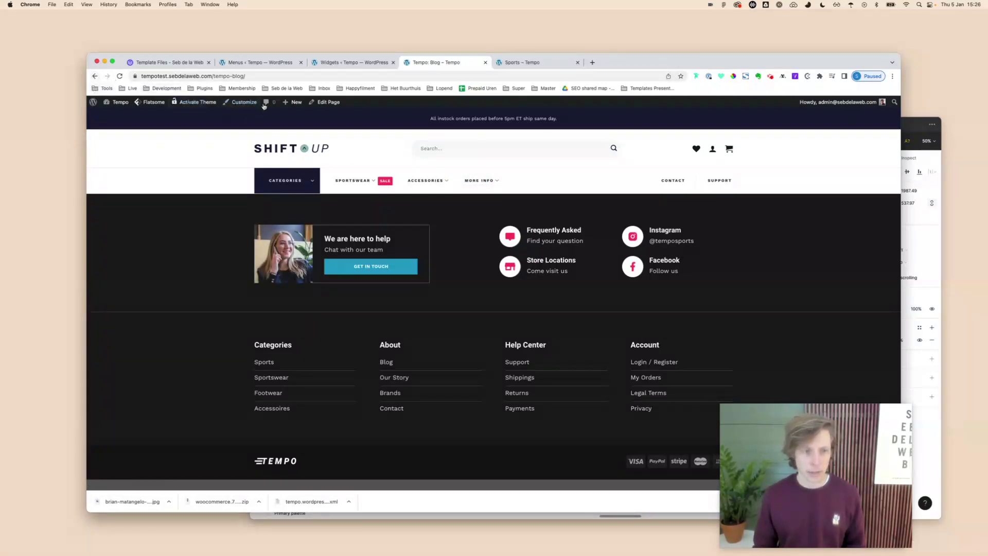
pyautogui.click(354, 62)
pyautogui.moveTo(119, 427)
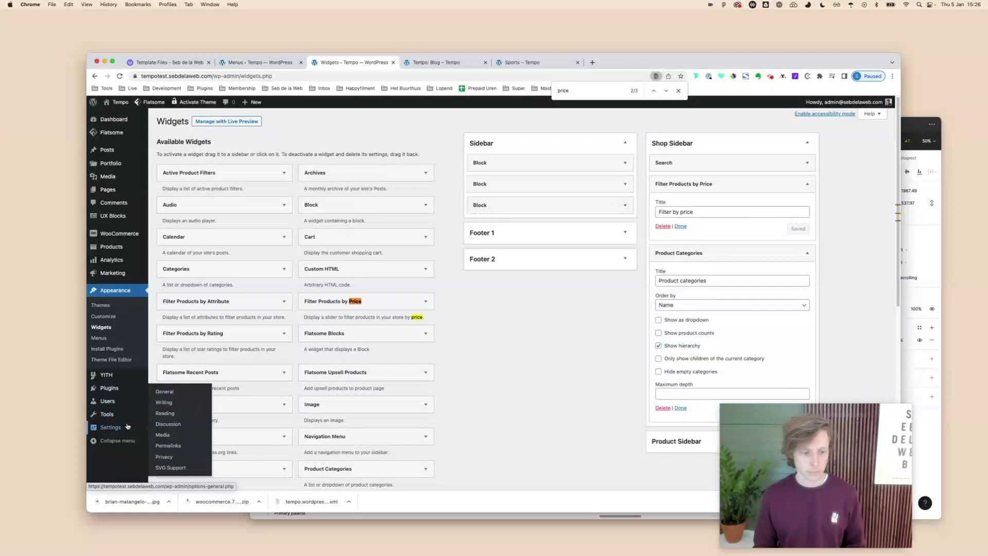
pyautogui.click(163, 418)
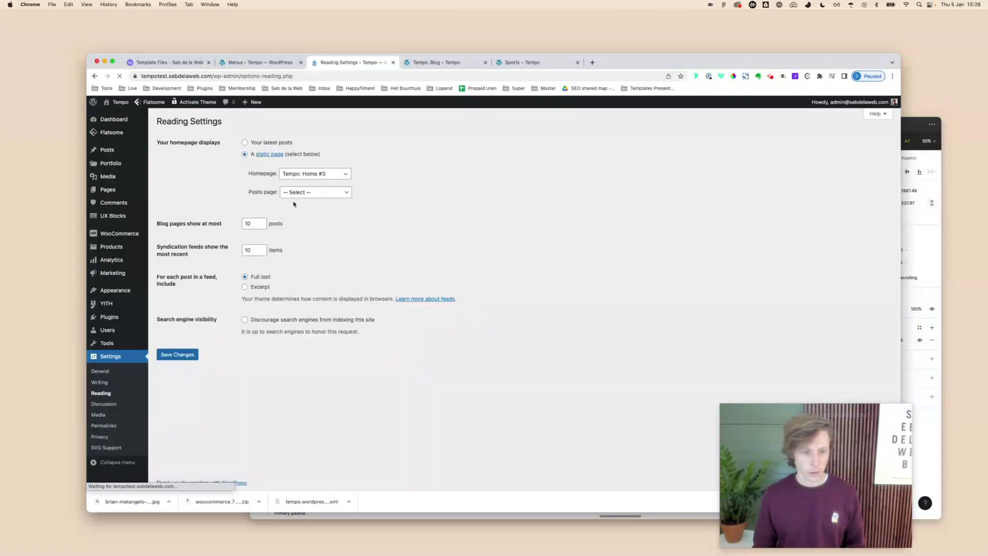
pyautogui.click(304, 192)
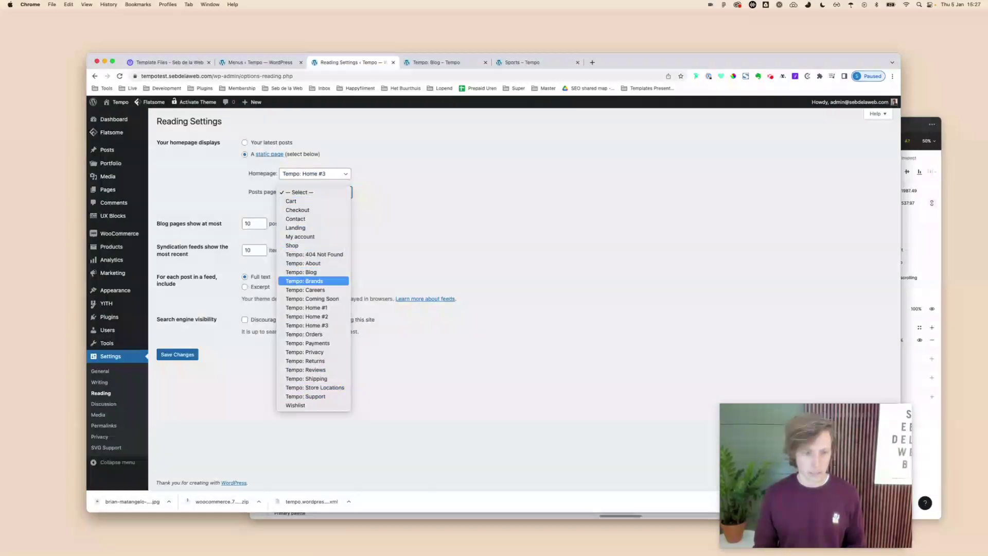
pyautogui.click(301, 272)
pyautogui.click(192, 354)
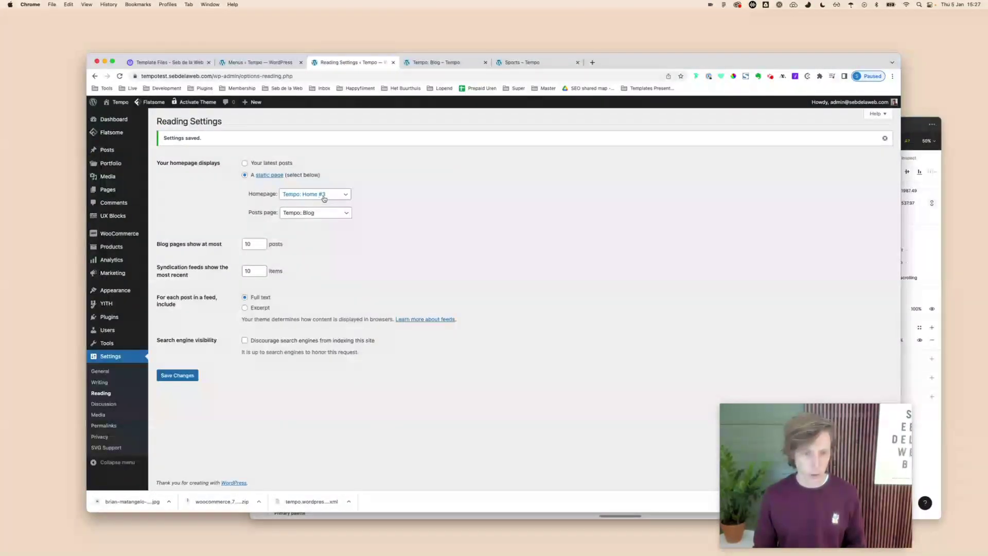
# Step: Search the site's pages for "blog", open Tempo: Blog for editing and retitle it "Blog"
pyautogui.click(126, 191)
pyautogui.click(799, 133)
pyautogui.write('blog')
pyautogui.press('Return')
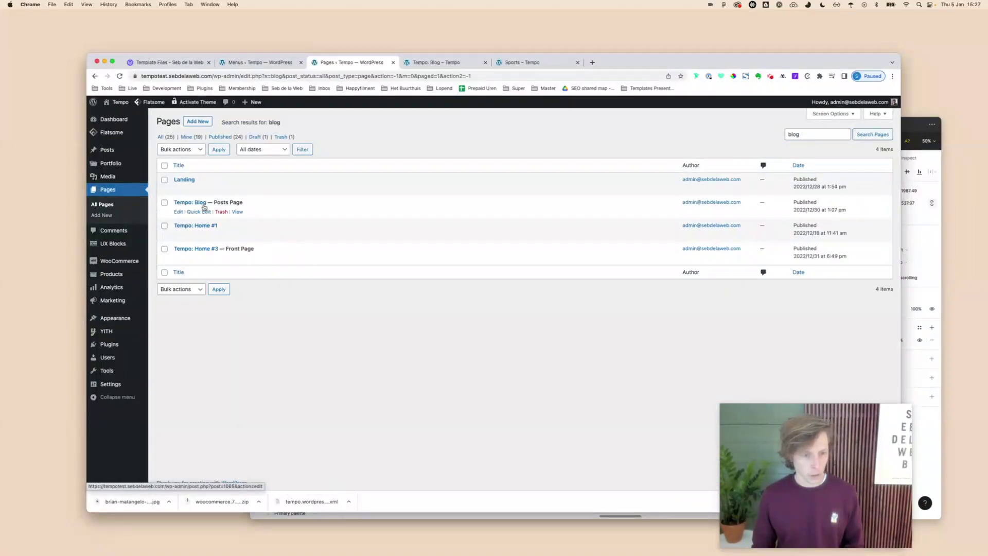
pyautogui.click(202, 203)
pyautogui.tripleClick(200, 139)
pyautogui.write('Blog')
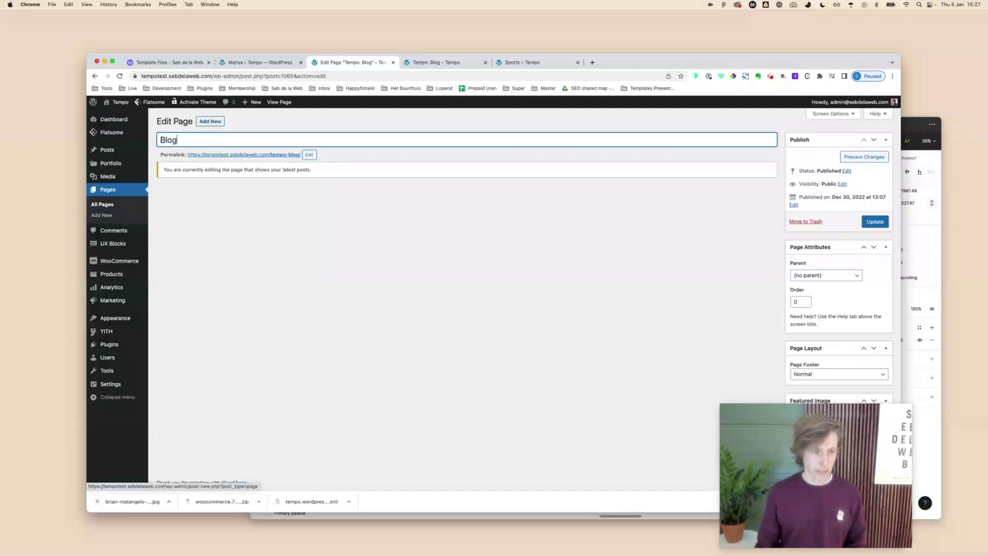
# Step: Change the blog page's permalink slug to "blog" and update the page
pyautogui.click(309, 155)
pyautogui.tripleClick(314, 155)
pyautogui.write('blog')
pyautogui.click(360, 155)
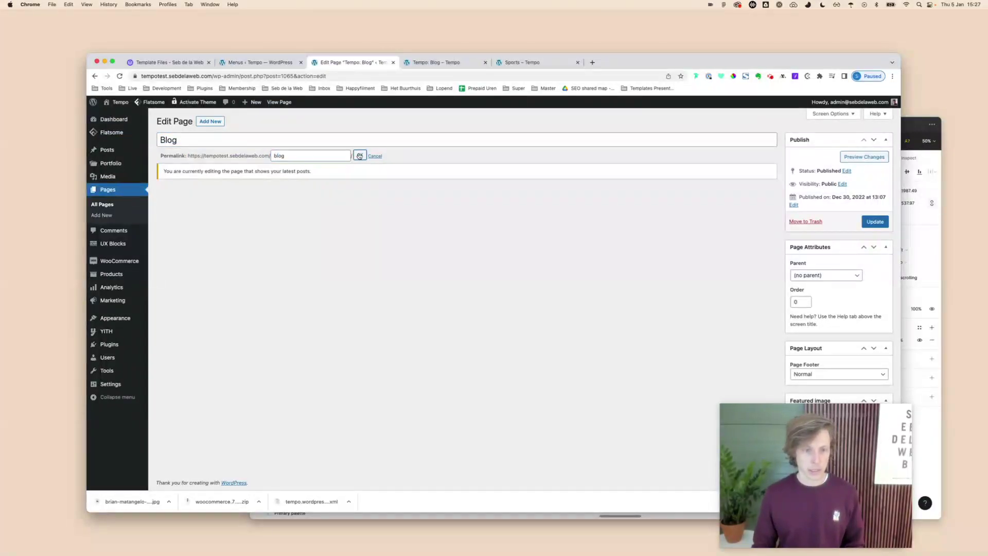
pyautogui.click(875, 222)
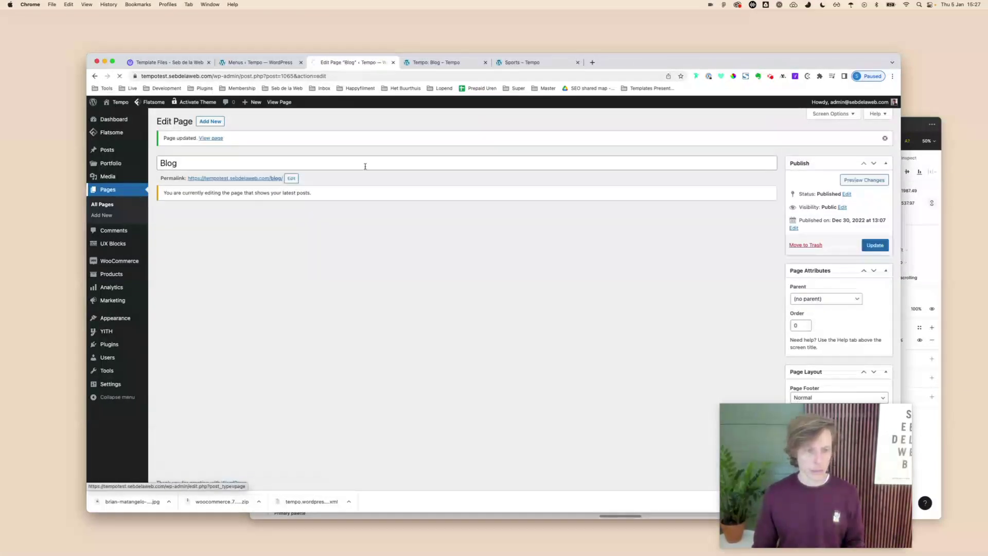
# Step: Search the site's pages for "home" and open the Tempo: Home #3 front page for editing
pyautogui.click(827, 135)
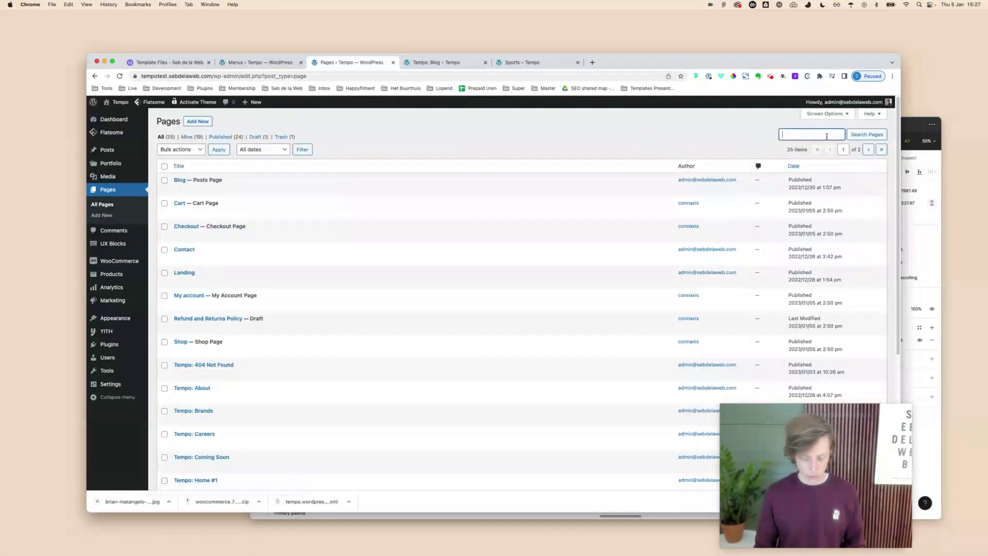
pyautogui.write('home')
pyautogui.press('Return')
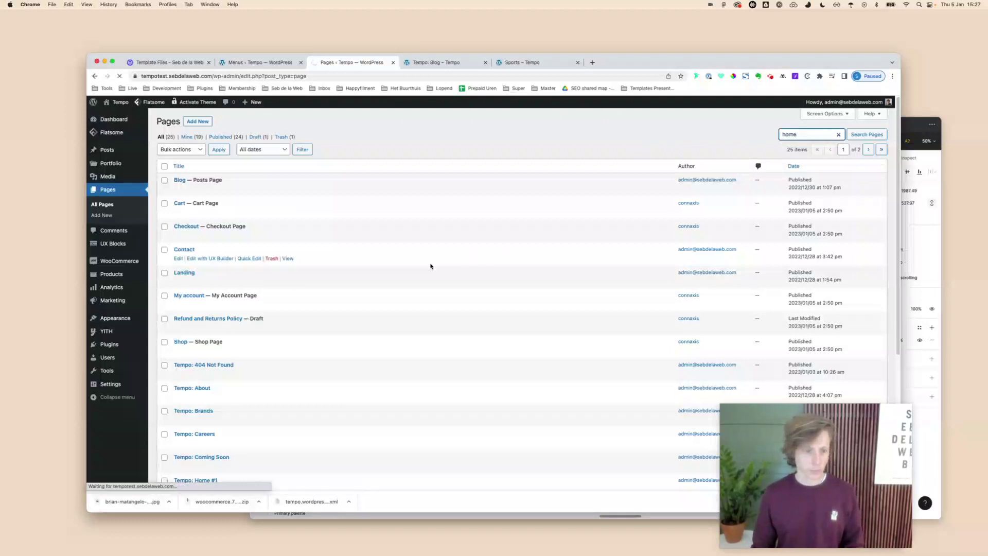
pyautogui.moveTo(218, 295); pyautogui.dragTo(252, 283)
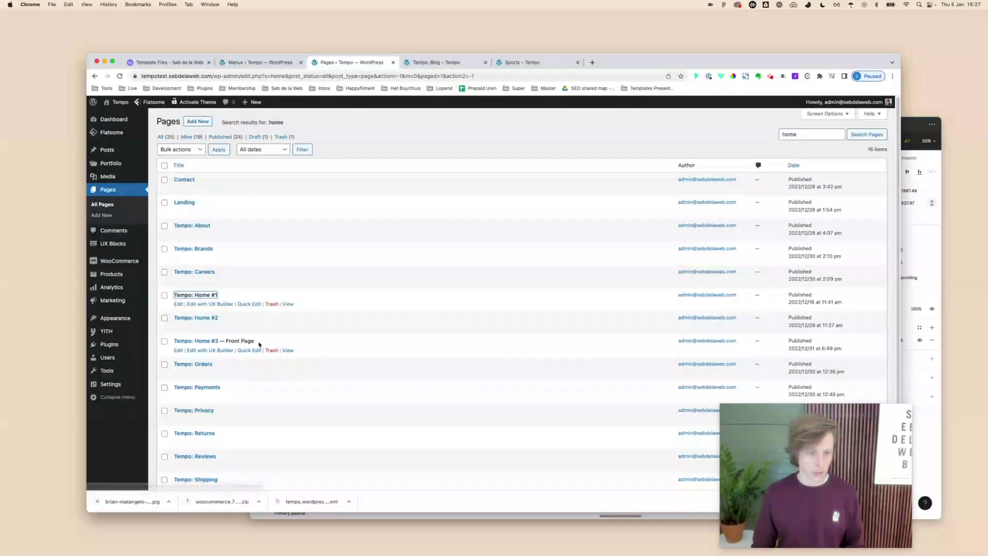
pyautogui.tripleClick(200, 342)
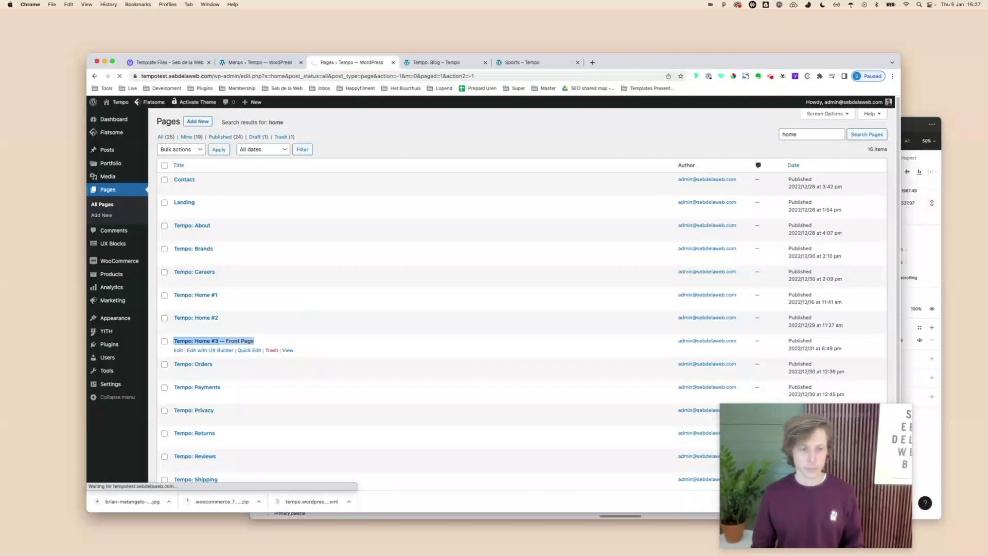
# Step: Retitle the front page "Home" and update the page
pyautogui.tripleClick(247, 157)
pyautogui.write('Home')
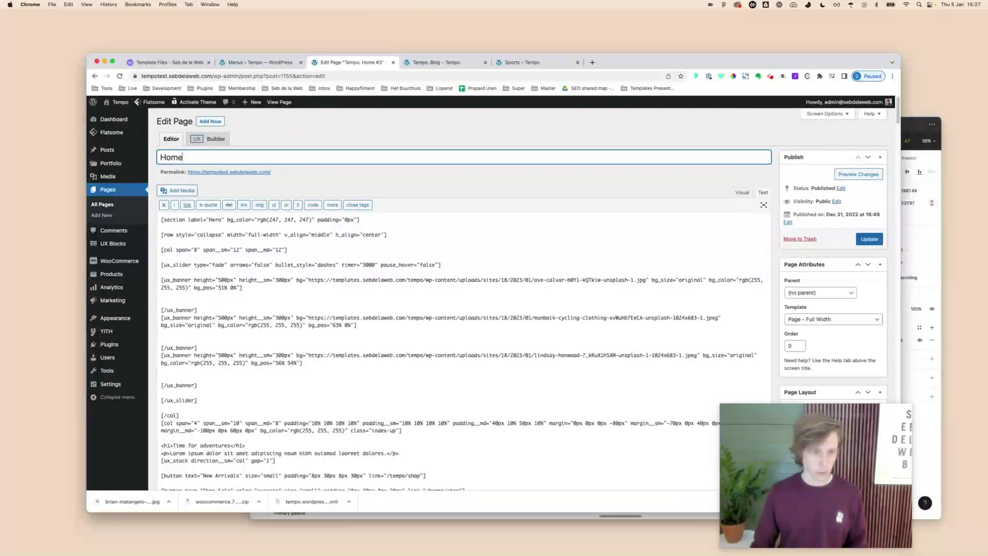
pyautogui.click(869, 238)
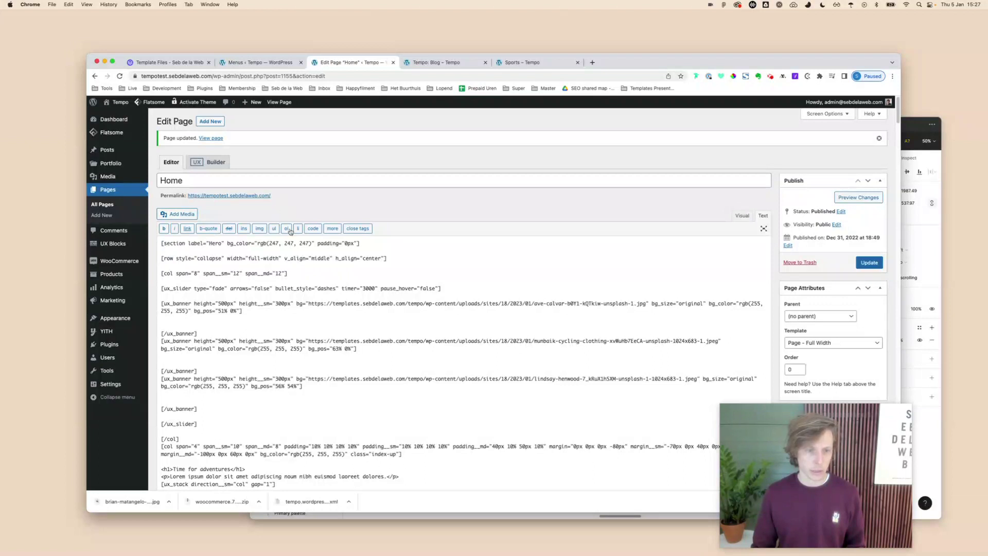
# Step: Reload the old blog address on the live site and test the More Info dropdown's Journal and About Us links
pyautogui.click(459, 63)
pyautogui.press('super+r')
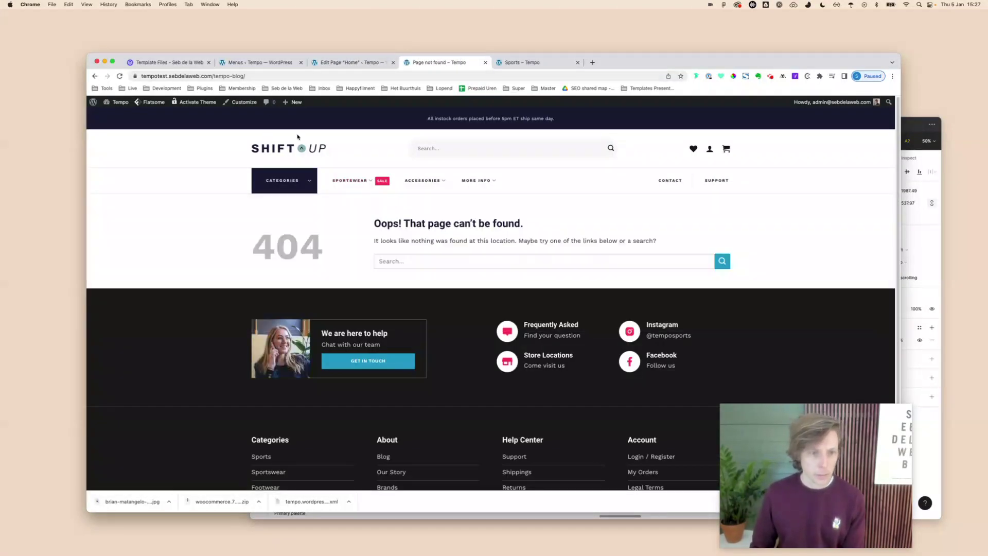
pyautogui.moveTo(476, 181)
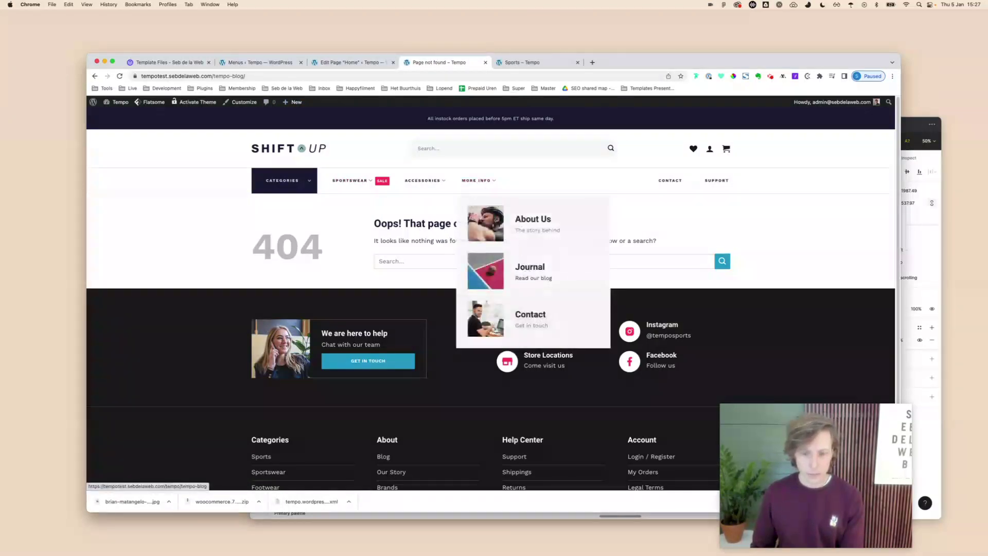
pyautogui.click(530, 268)
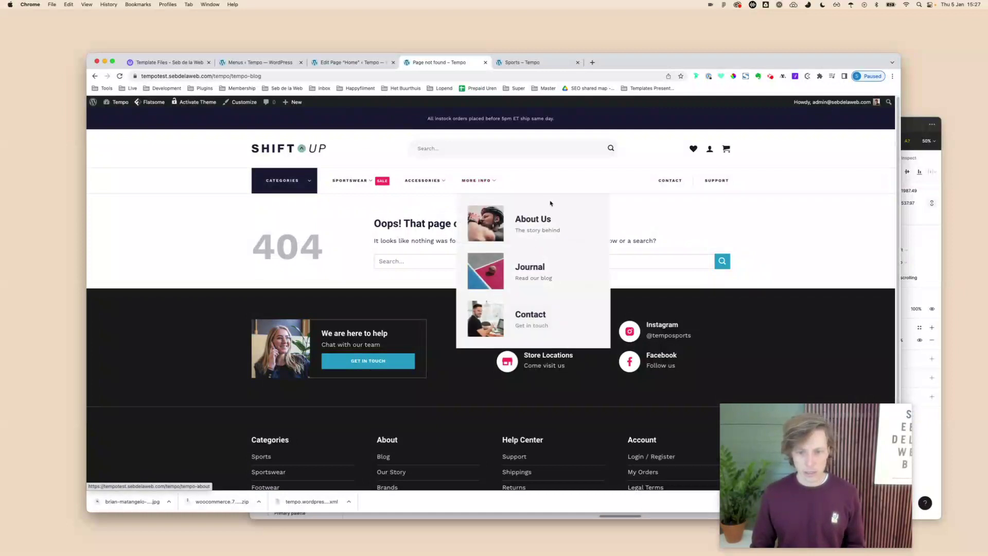
pyautogui.moveTo(483, 194)
pyautogui.click(532, 216)
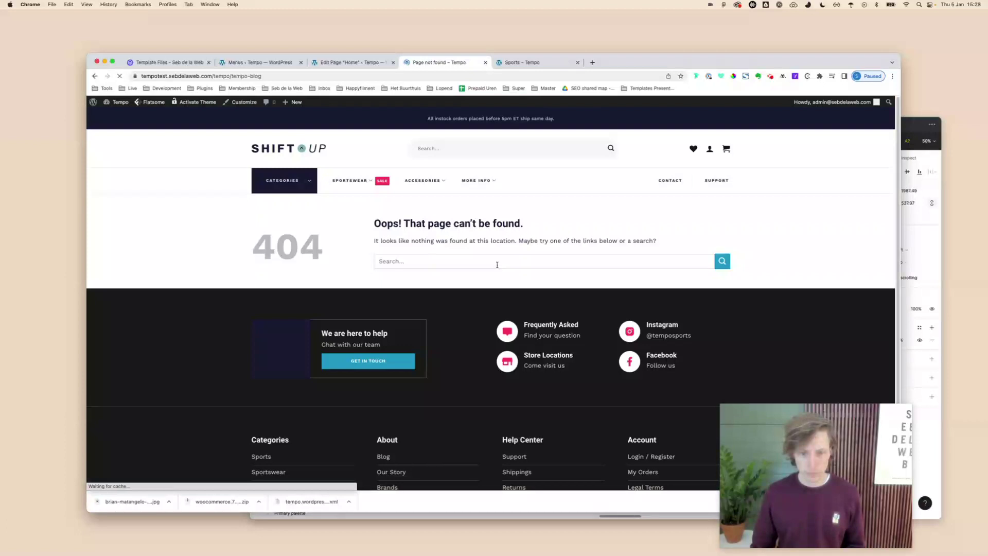
pyautogui.moveTo(477, 191)
pyautogui.click(542, 276)
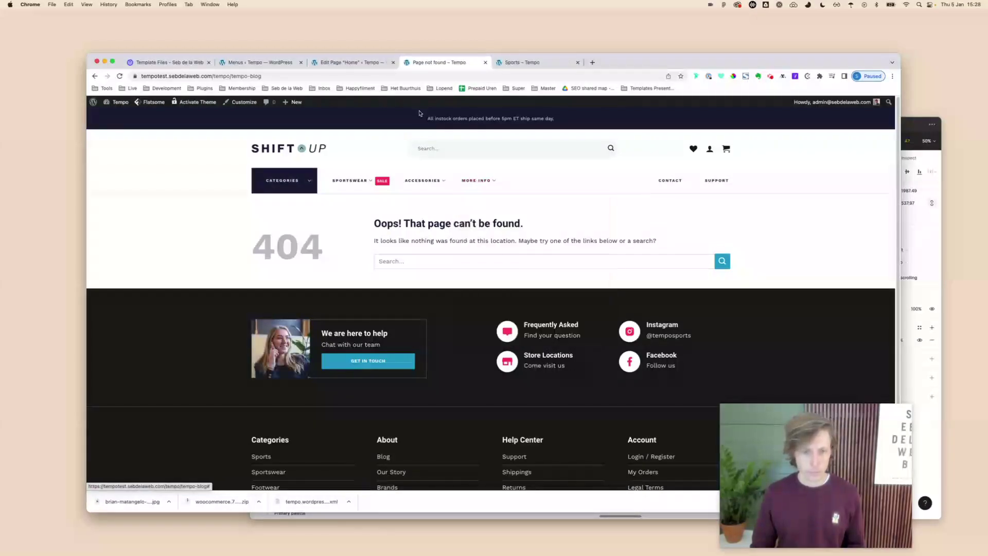
# Step: Return to the home page and open the More Info dropdown block in UX Builder
pyautogui.click(301, 148)
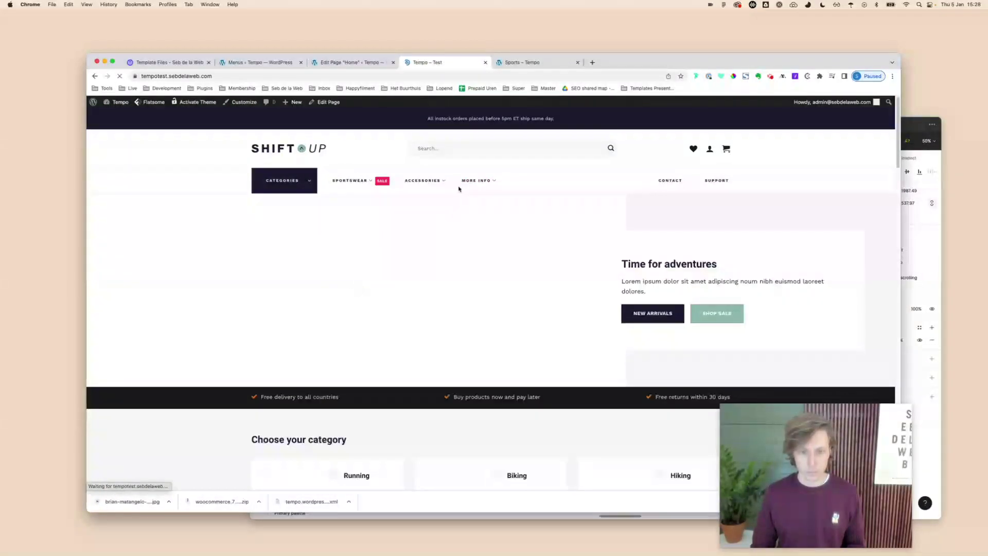
pyautogui.moveTo(478, 191)
pyautogui.click(510, 184)
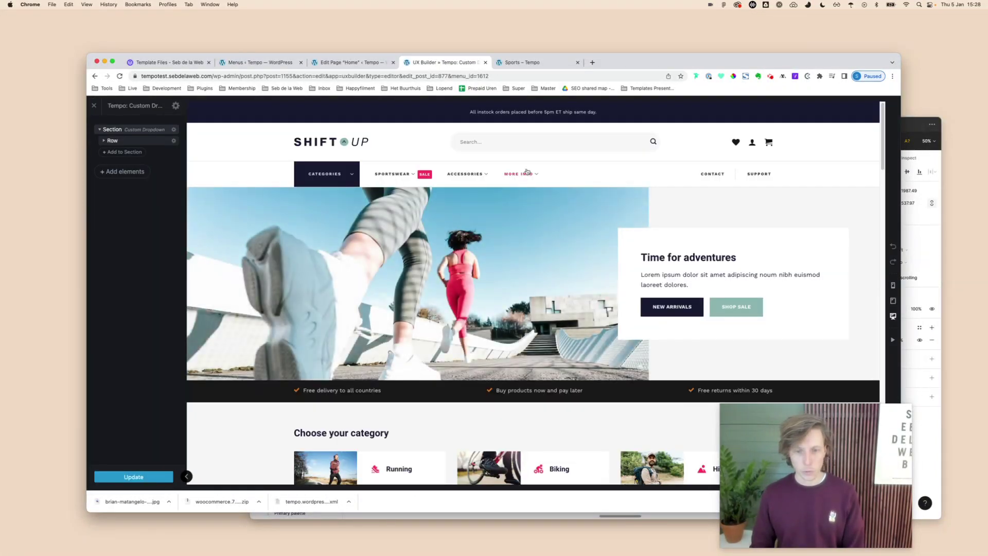
pyautogui.moveTo(530, 182)
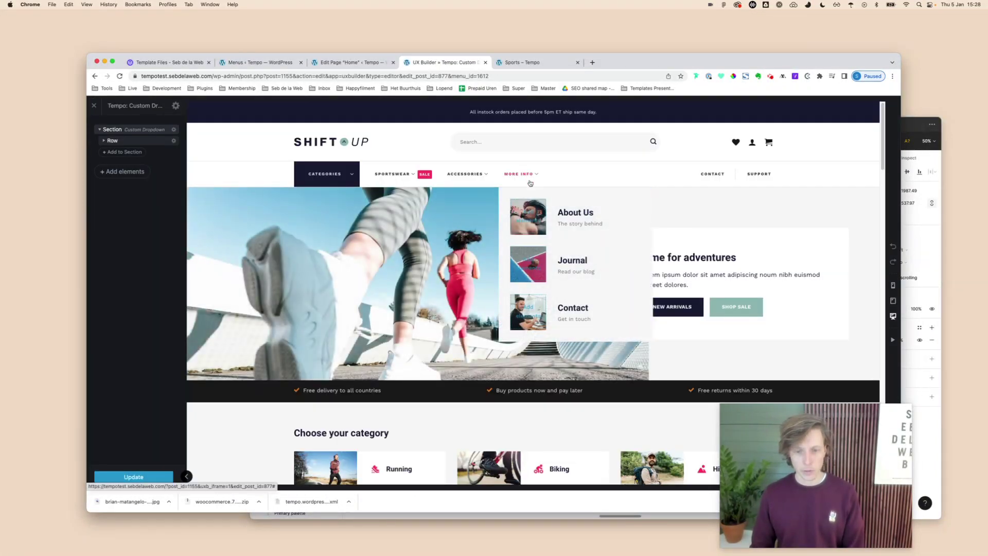
# Step: Set the link of the Journal image banner in the More Info dropdown to /tempo/blog
pyautogui.click(545, 269)
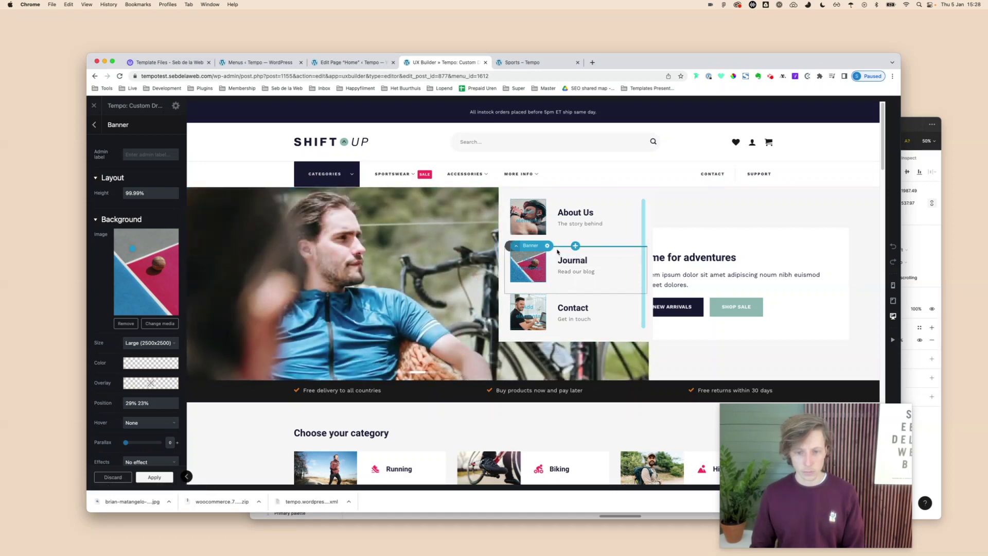
pyautogui.click(554, 261)
pyautogui.click(538, 260)
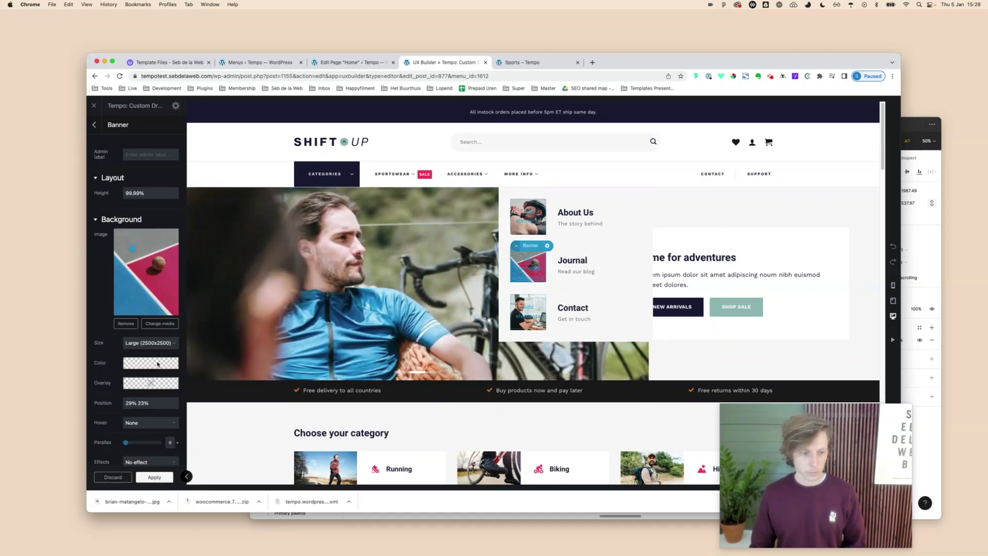
pyautogui.scroll(-10, 158, 363)
pyautogui.moveTo(158, 270); pyautogui.dragTo(204, 278)
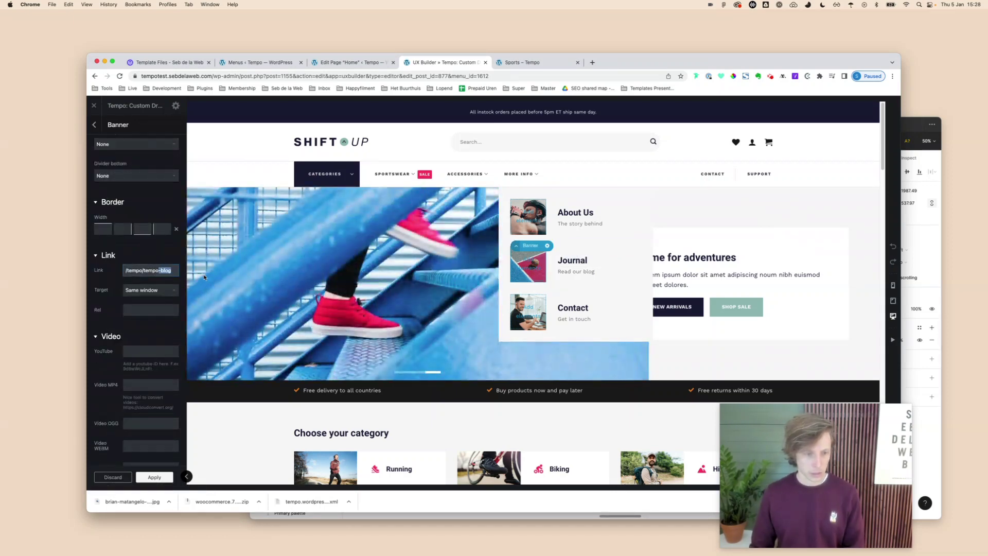
pyautogui.press('BackSpace')
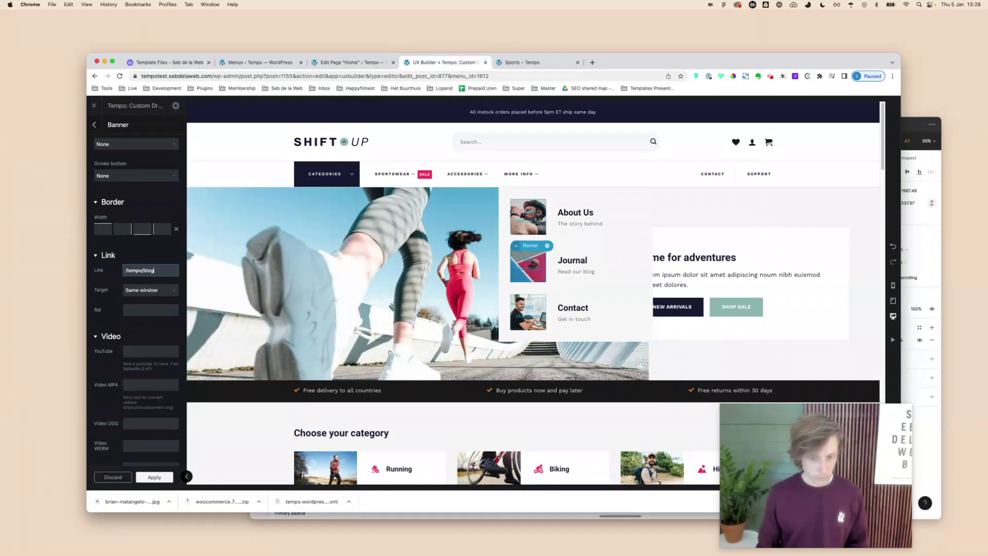
# Step: Select the icon box around the Journal text, set its link to /tempo/blog and apply the change
pyautogui.click(579, 263)
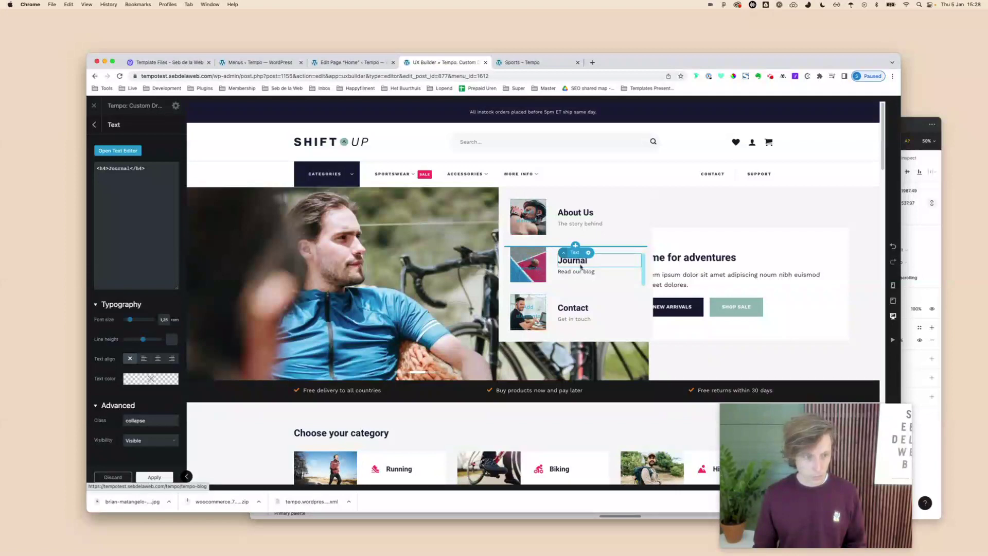
pyautogui.click(583, 272)
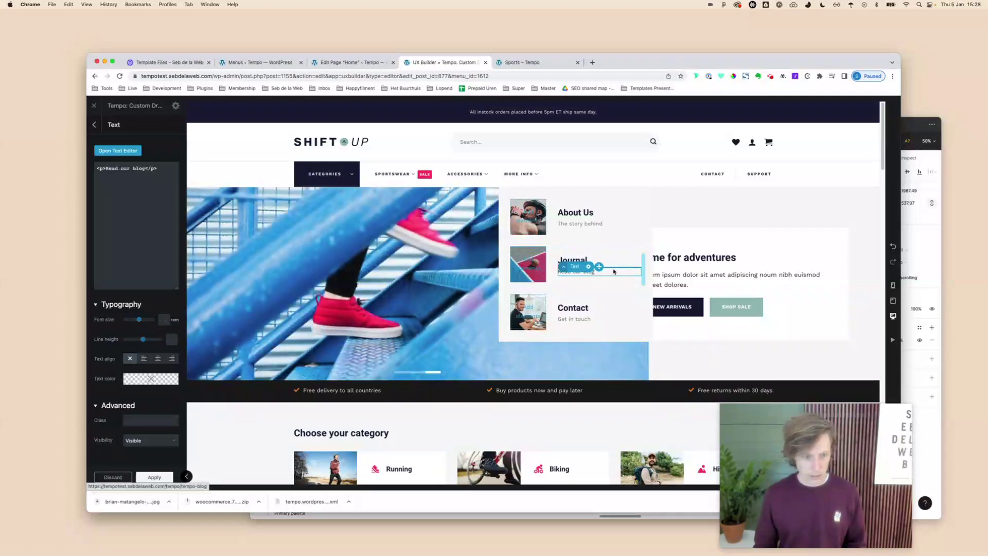
pyautogui.click(586, 259)
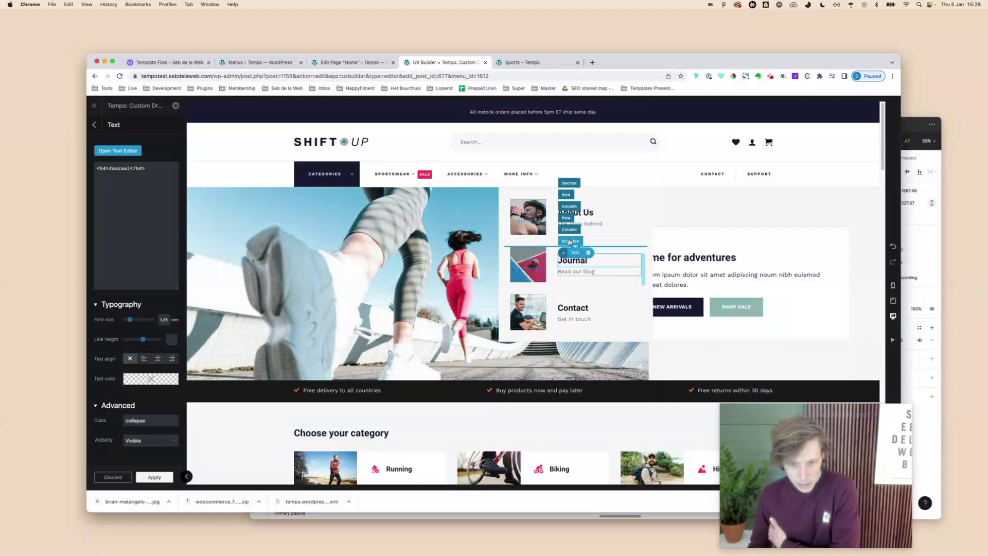
pyautogui.click(569, 242)
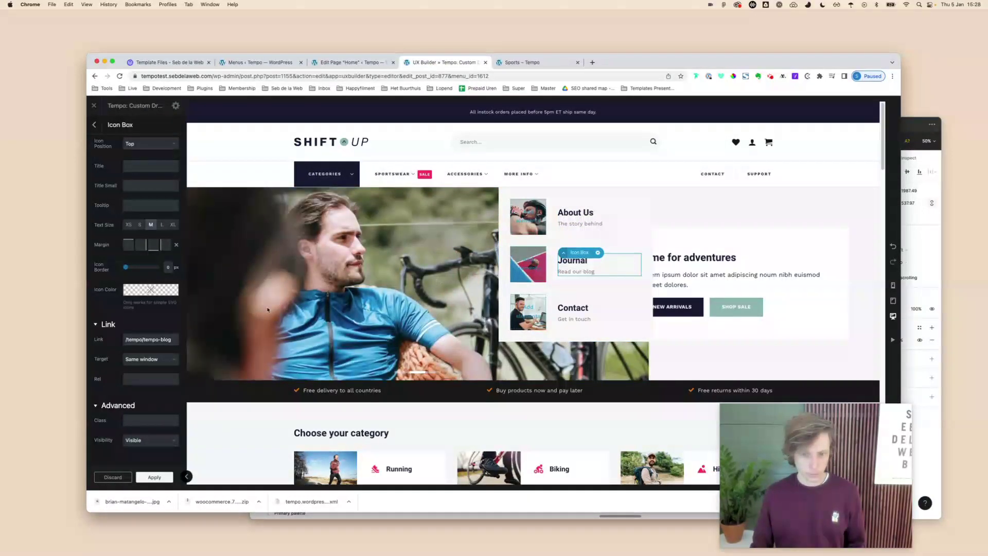
pyautogui.press('BackSpace')
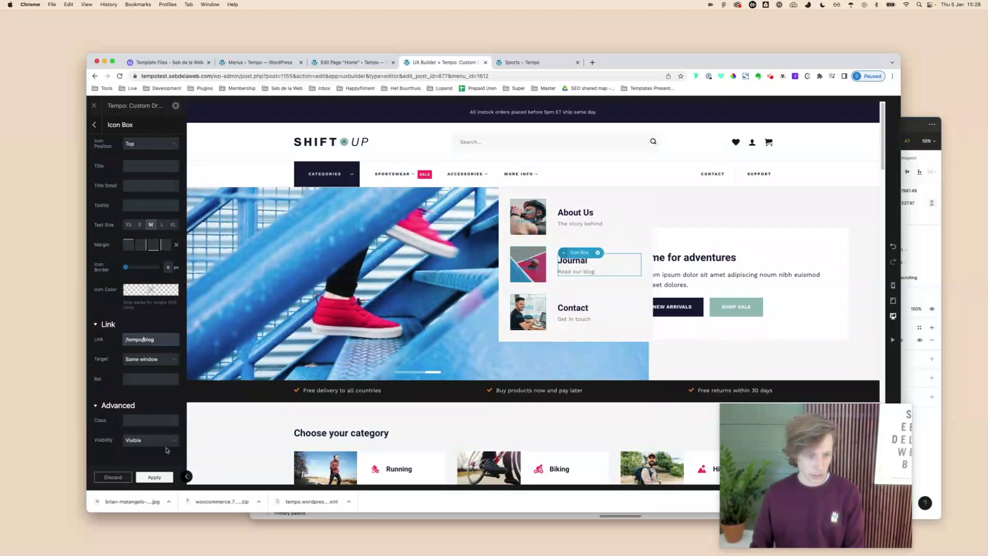
pyautogui.click(159, 483)
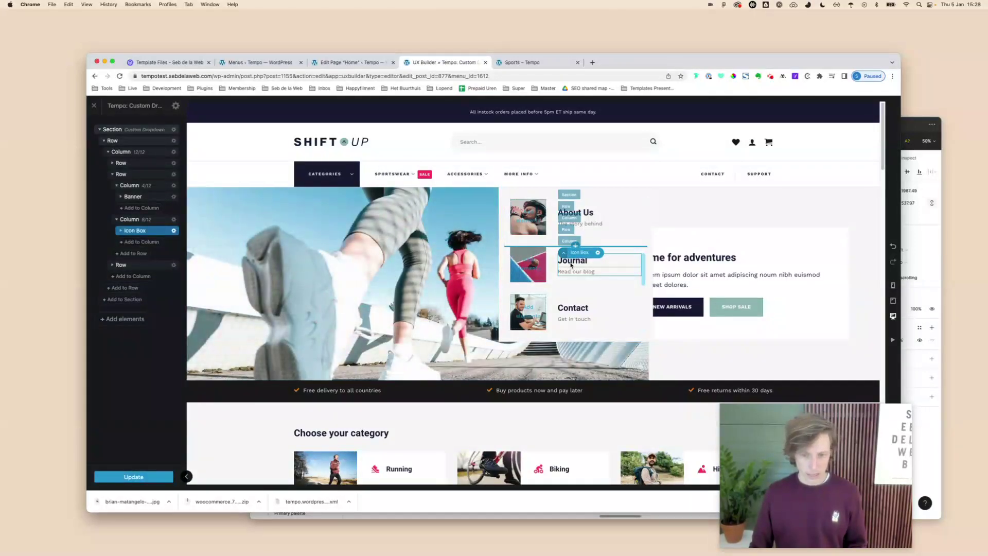
# Step: Reopen the Journal icon box and shorten its link to /blog
pyautogui.click(569, 256)
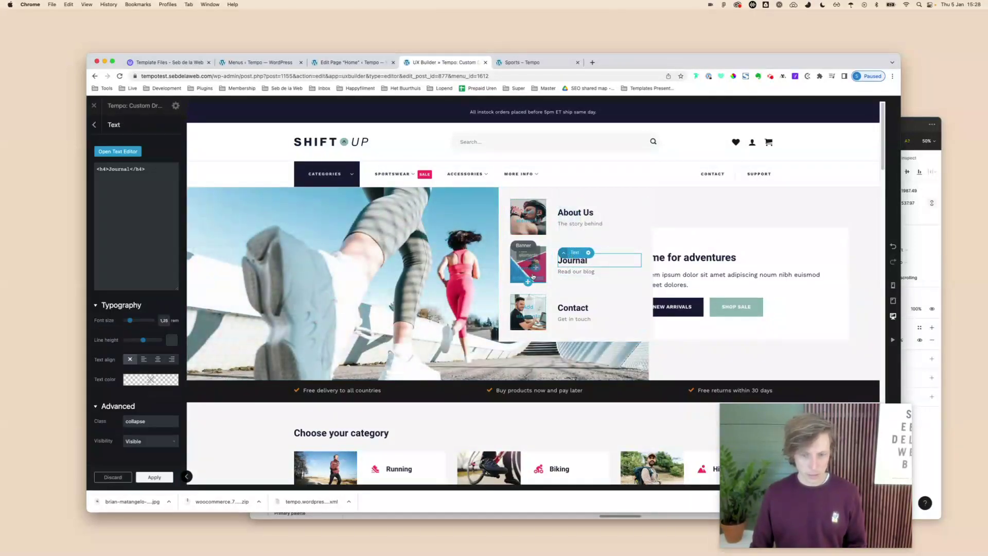
pyautogui.click(570, 241)
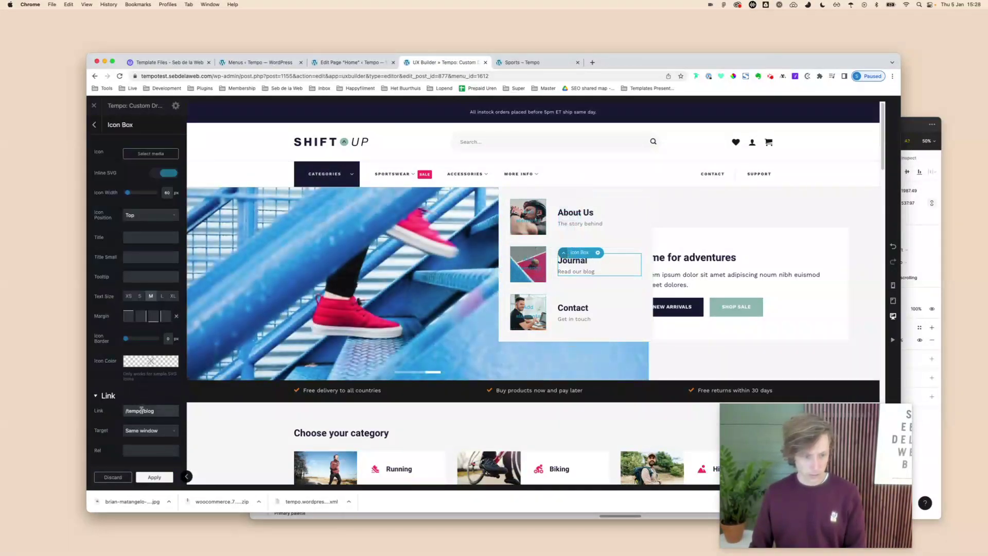
pyautogui.moveTo(136, 410); pyautogui.dragTo(126, 410)
pyautogui.press('BackSpace')
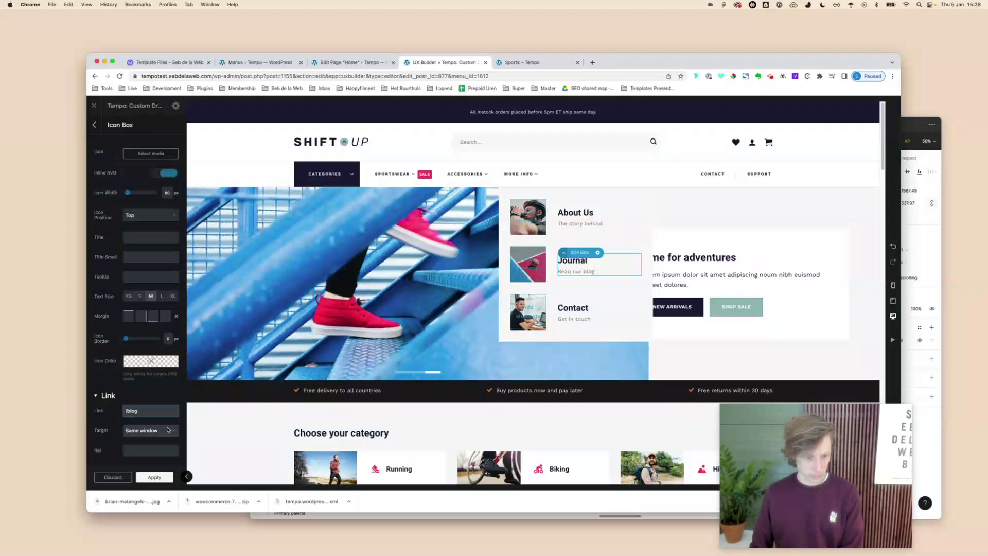
# Step: Shorten the Journal image banner's link to /blog, then save the dropdown block and leave the builder
pyautogui.click(515, 274)
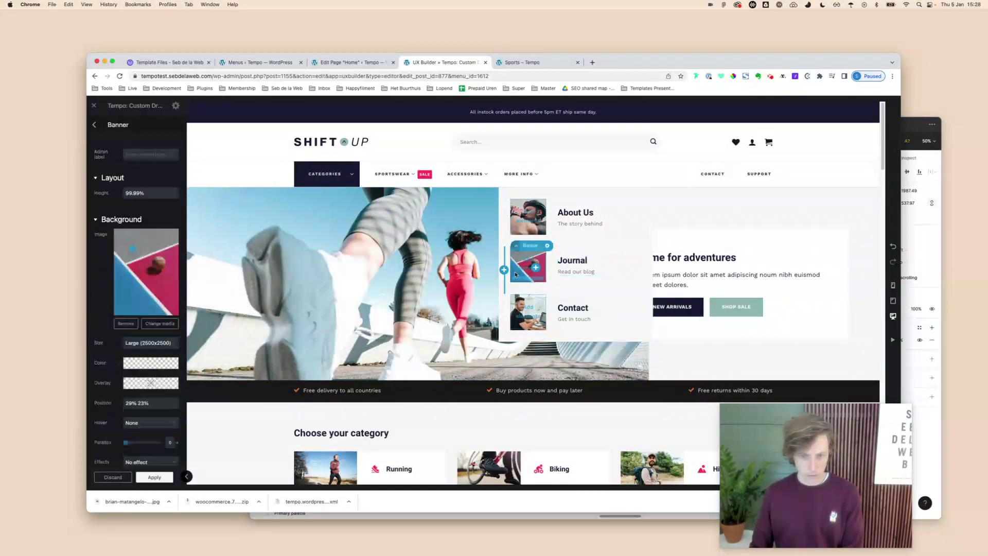
pyautogui.scroll(-5, 139, 288)
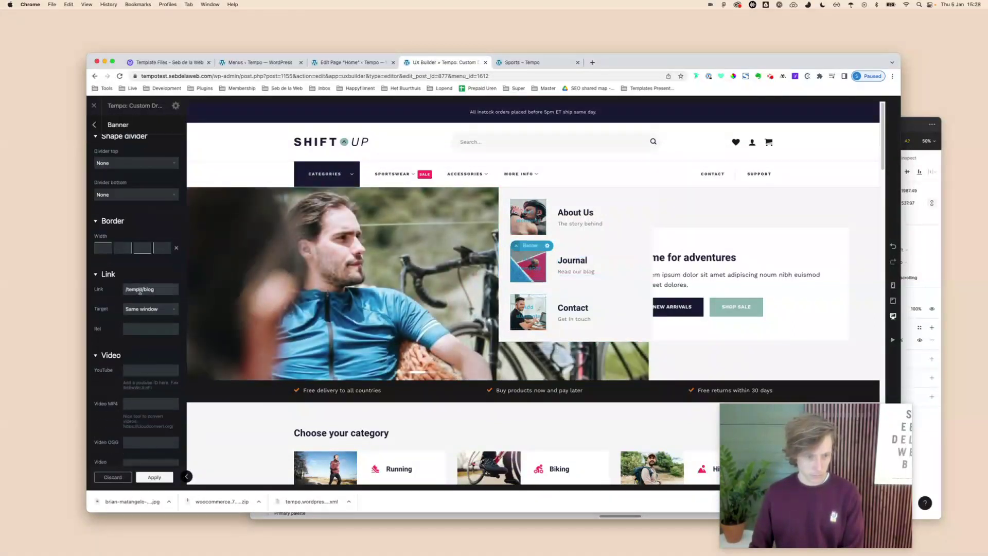
pyautogui.press('Delete')
pyautogui.press('Delete')
pyautogui.press('Delete')
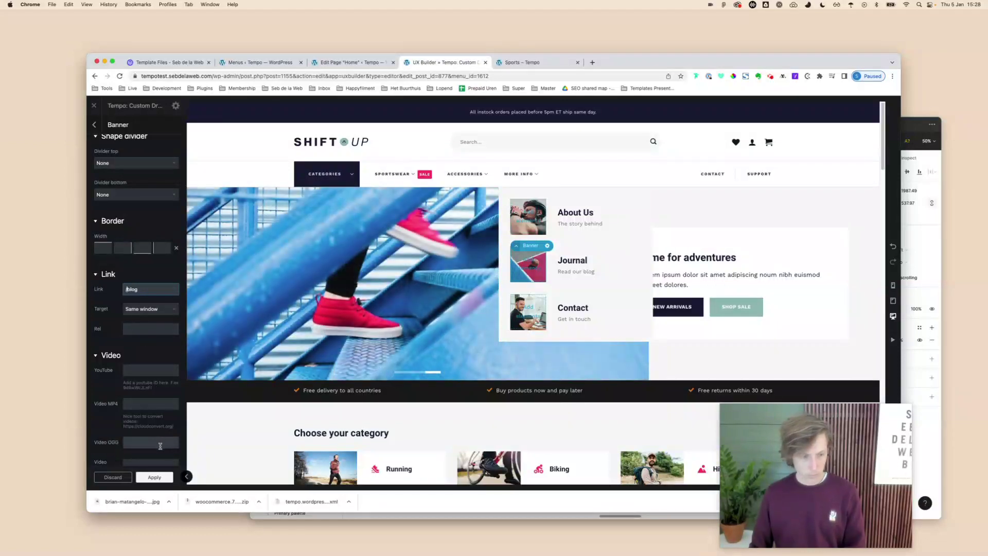
pyautogui.click(154, 477)
pyautogui.click(94, 105)
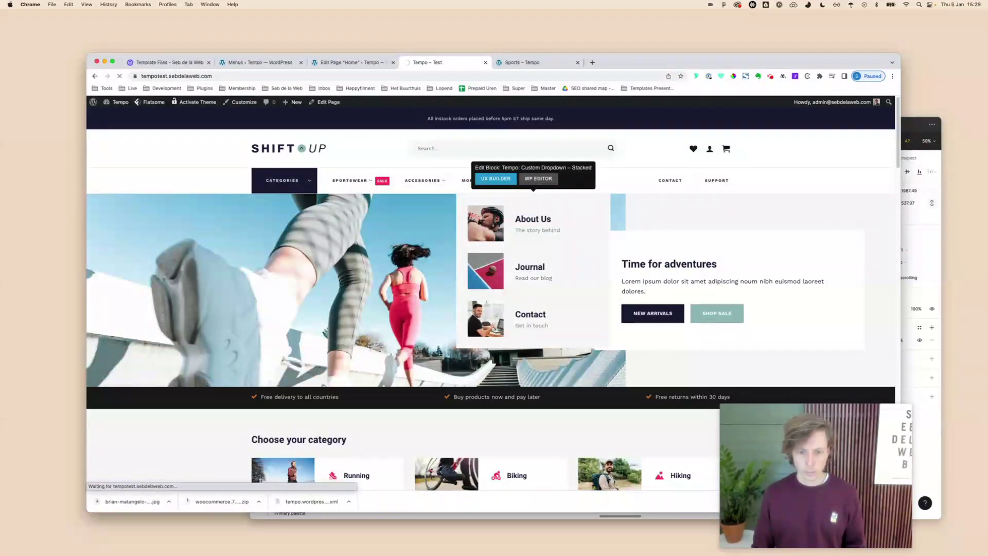
# Step: Follow the dropdown's Journal link on the live site, review the blog page and return to the home page
pyautogui.click(537, 288)
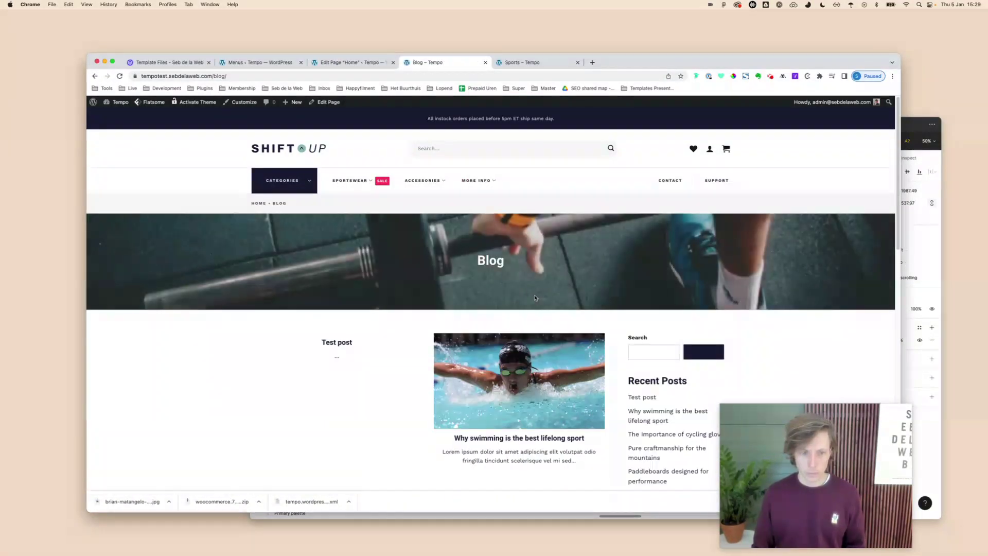
pyautogui.scroll(-4, 629, 287)
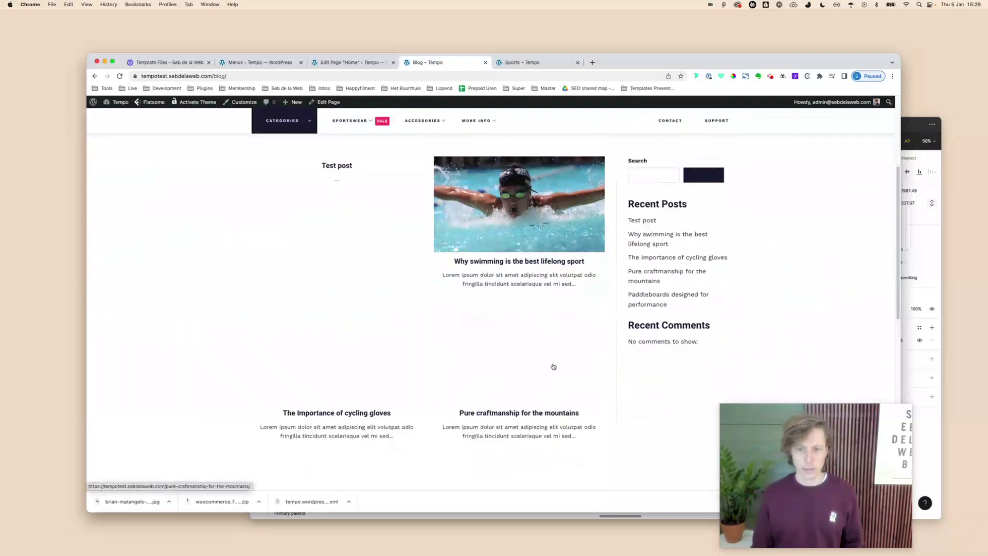
pyautogui.scroll(4, 549, 366)
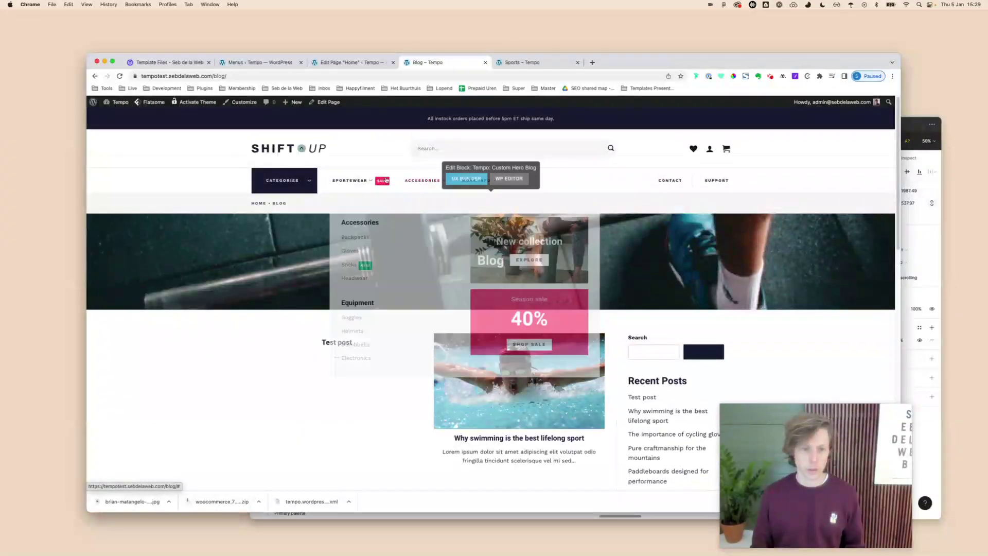
pyautogui.click(311, 146)
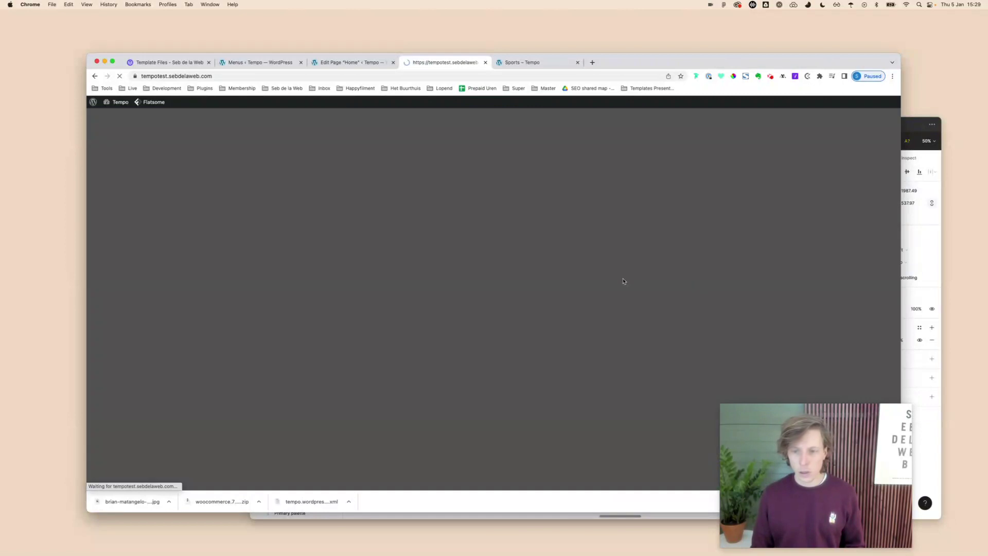
# Step: Review the whole live home page, from the customer reviews and contact banner back up to the blog section and header
pyautogui.scroll(-10, 633, 331)
pyautogui.scroll(-15, 620, 344)
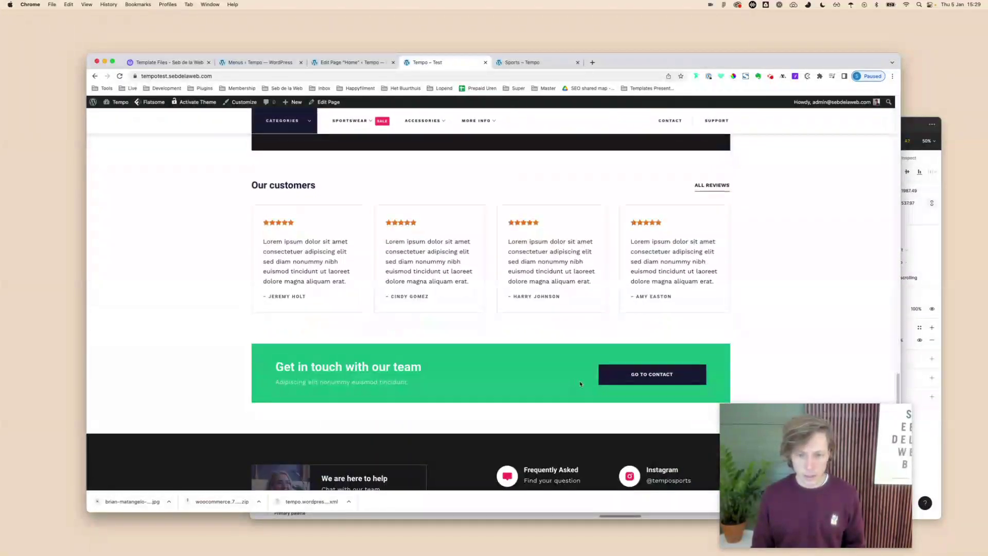
pyautogui.scroll(-5, 580, 385)
pyautogui.scroll(-1, 620, 366)
pyautogui.scroll(20, 538, 311)
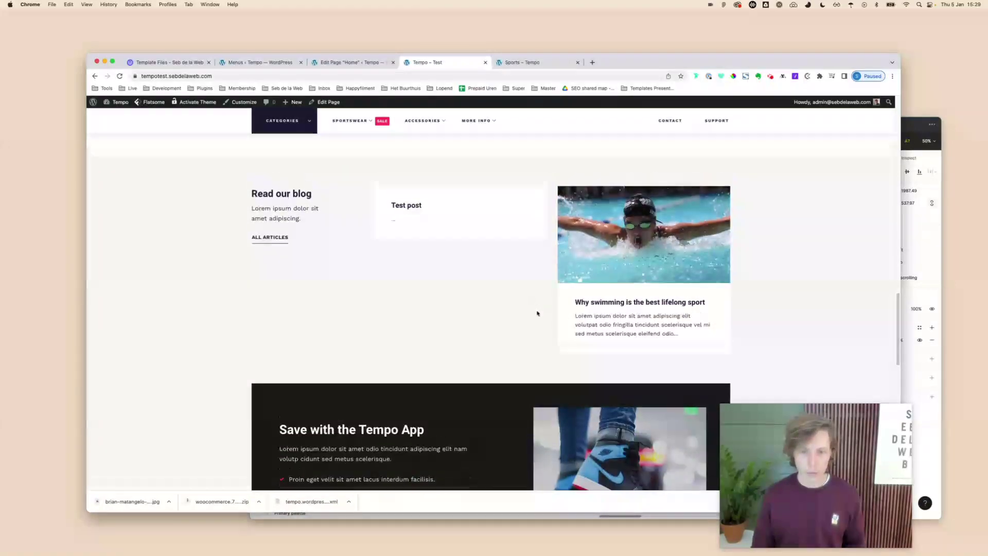
pyautogui.scroll(5, 540, 314)
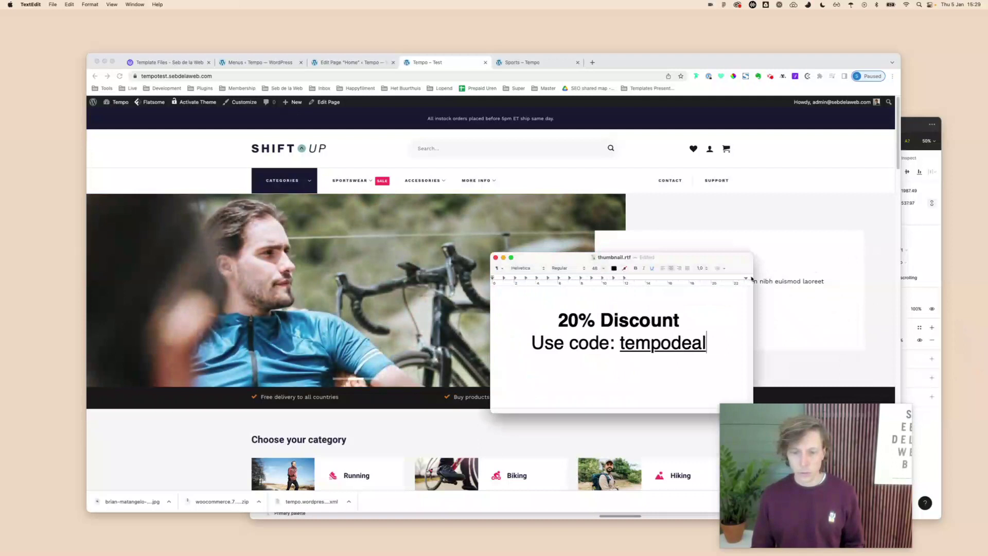
# Step: In the TextEdit discount note, highlight the code tempodeal and move the note's window clear of the home page
pyautogui.moveTo(654, 259); pyautogui.dragTo(609, 216)
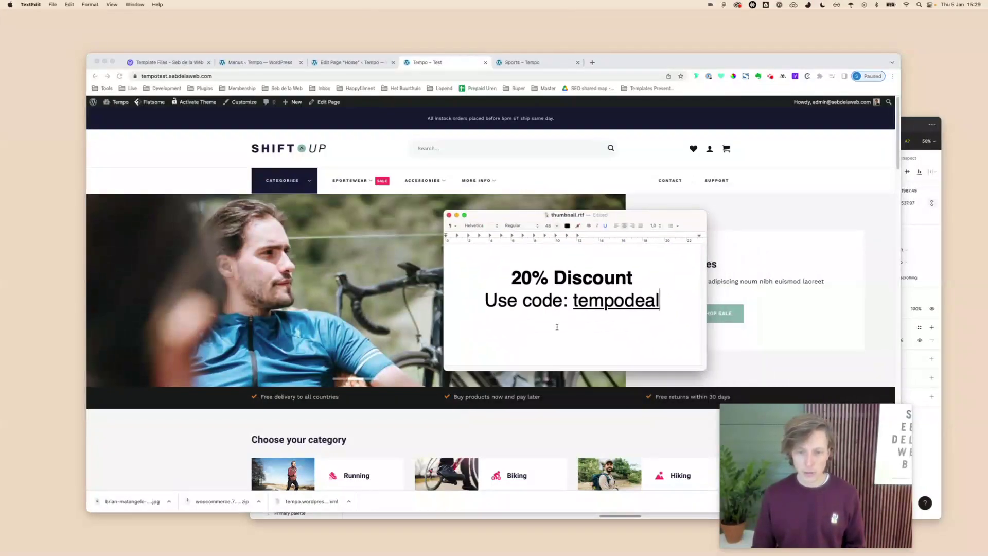
pyautogui.moveTo(660, 304); pyautogui.dragTo(572, 305)
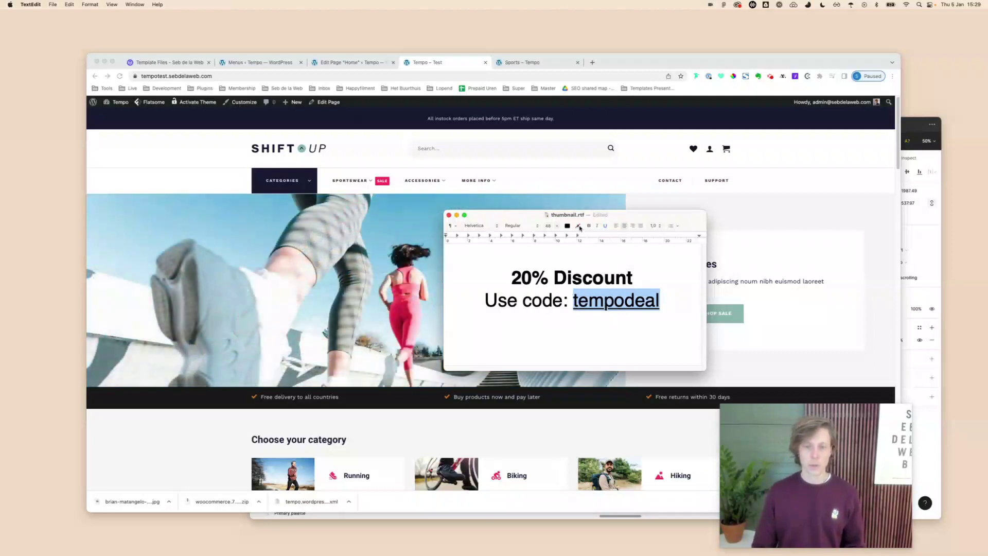
pyautogui.moveTo(613, 215); pyautogui.dragTo(890, 221)
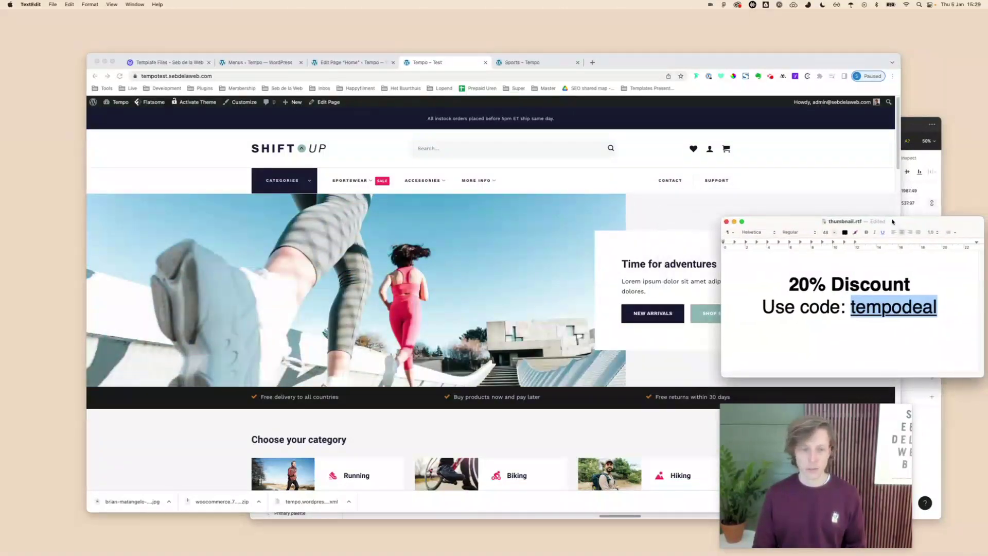
# Step: Return to Chrome, open the original Tempo template's home page and look through its product page and main page previews
pyautogui.click(505, 186)
pyautogui.click(523, 62)
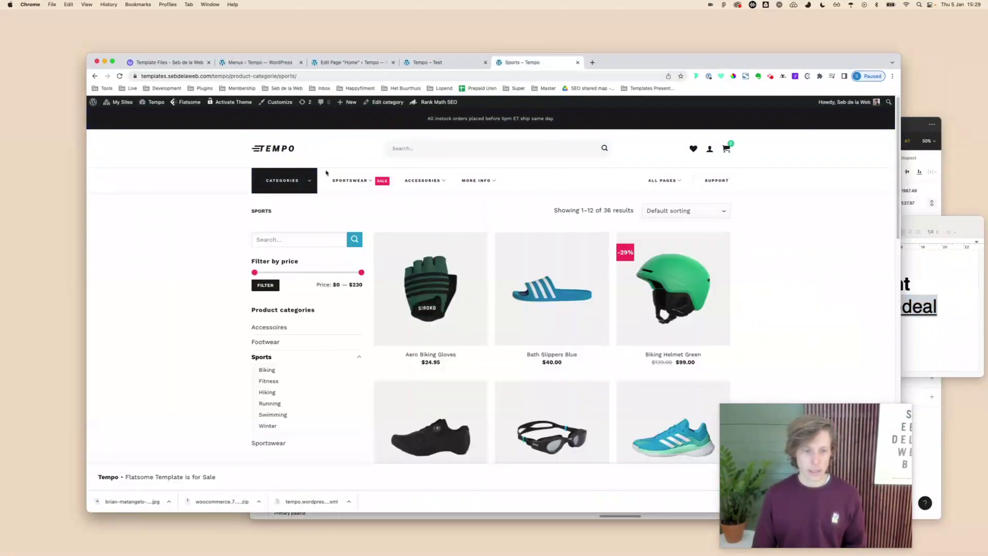
pyautogui.click(292, 149)
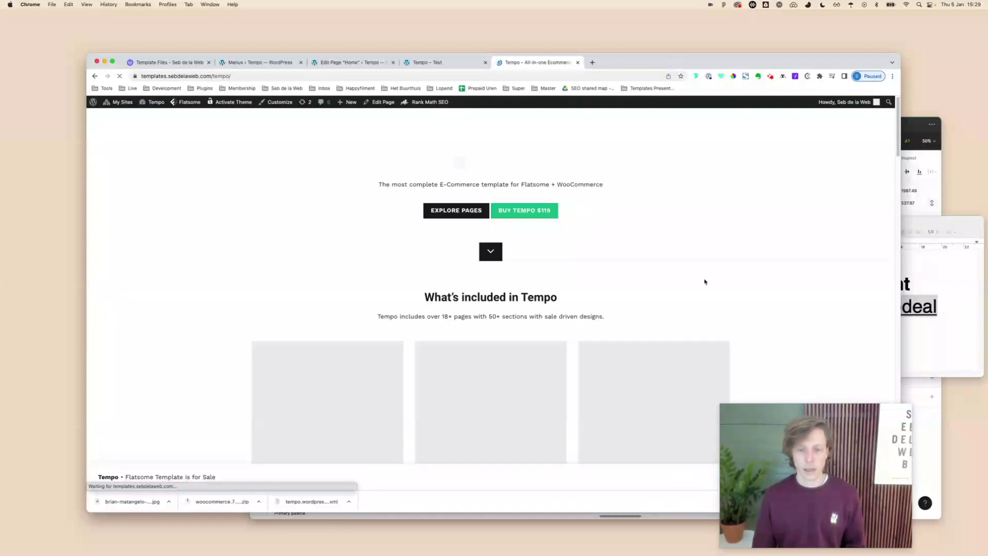
pyautogui.scroll(-8, 705, 285)
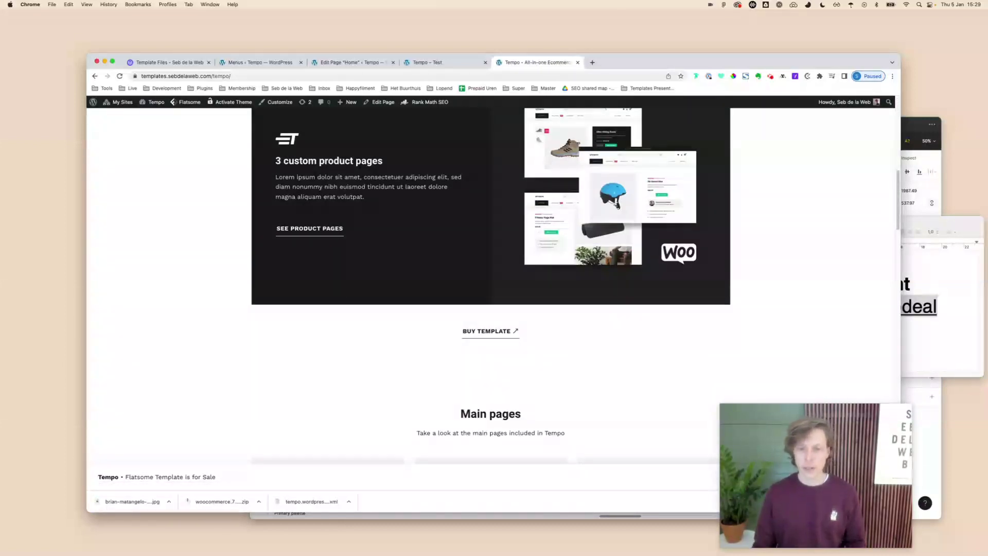
pyautogui.scroll(-5, 505, 348)
pyautogui.scroll(-3, 671, 326)
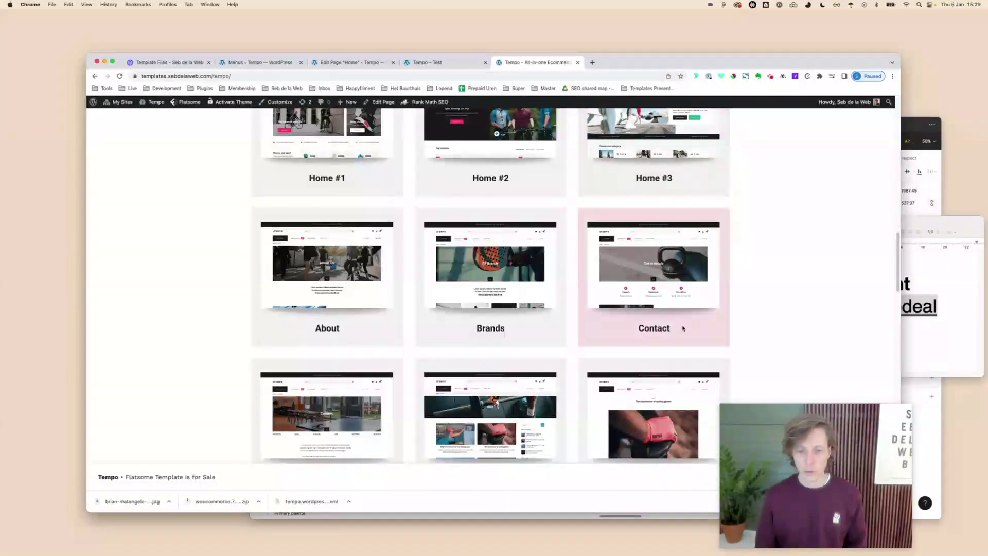